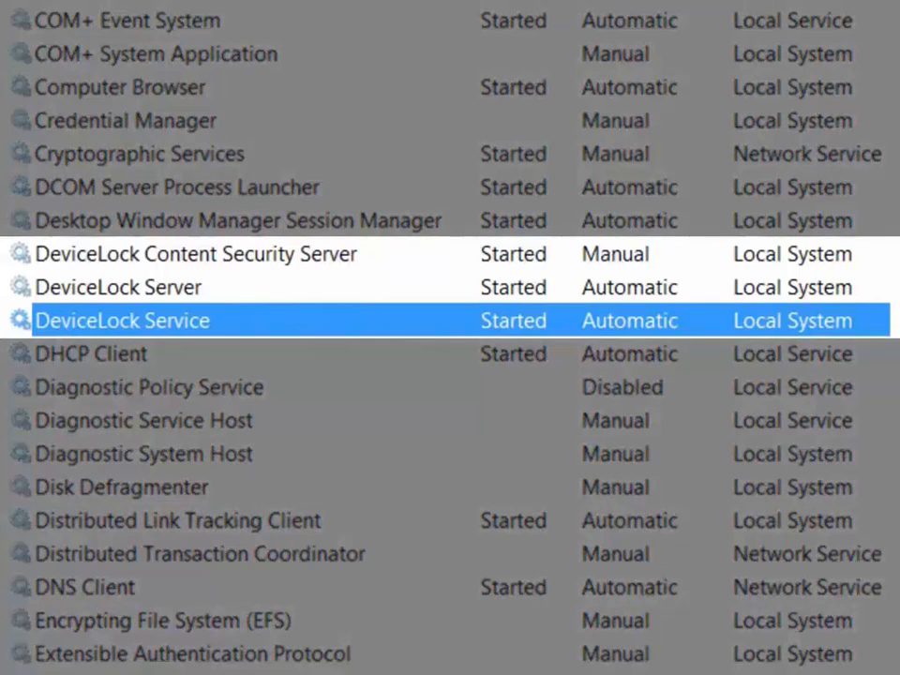
Check the server statuses, then expand DeviceLock Service's Devices and Protocols sections.
click(118, 288)
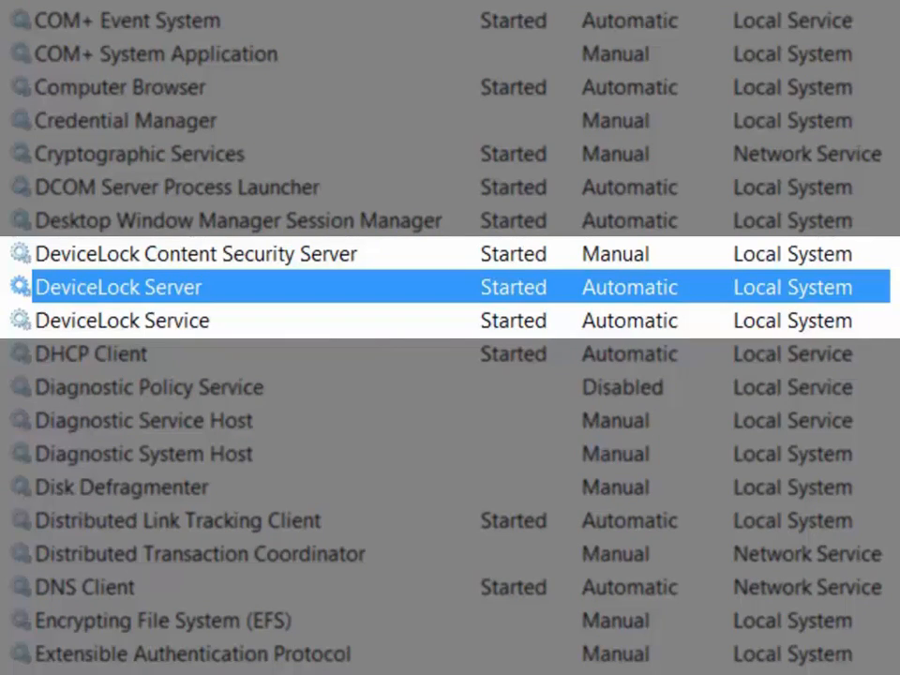
click(195, 254)
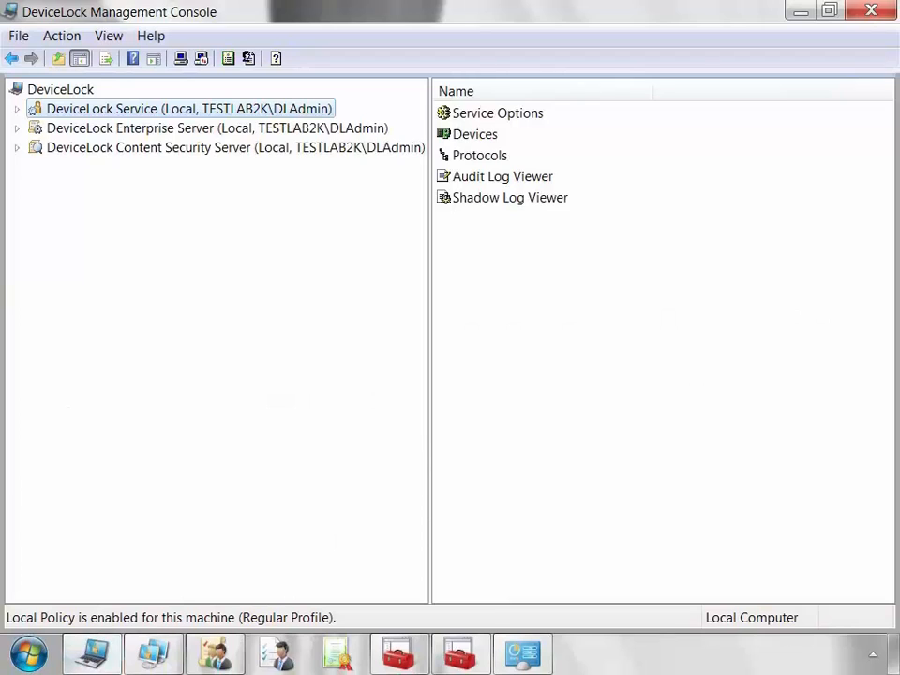
key(Right)
key(Down)
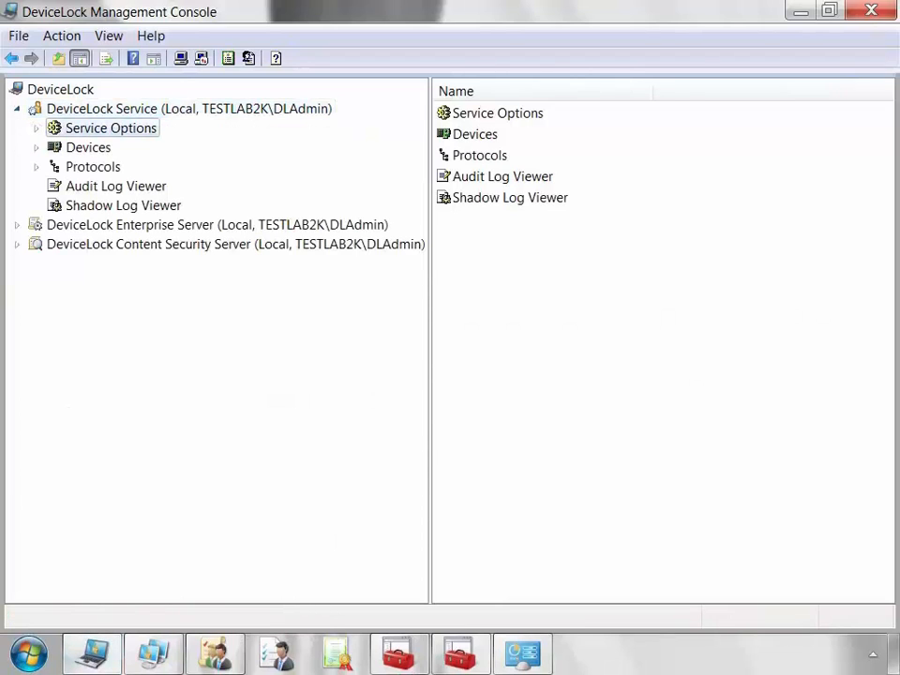
key(Down)
key(Right)
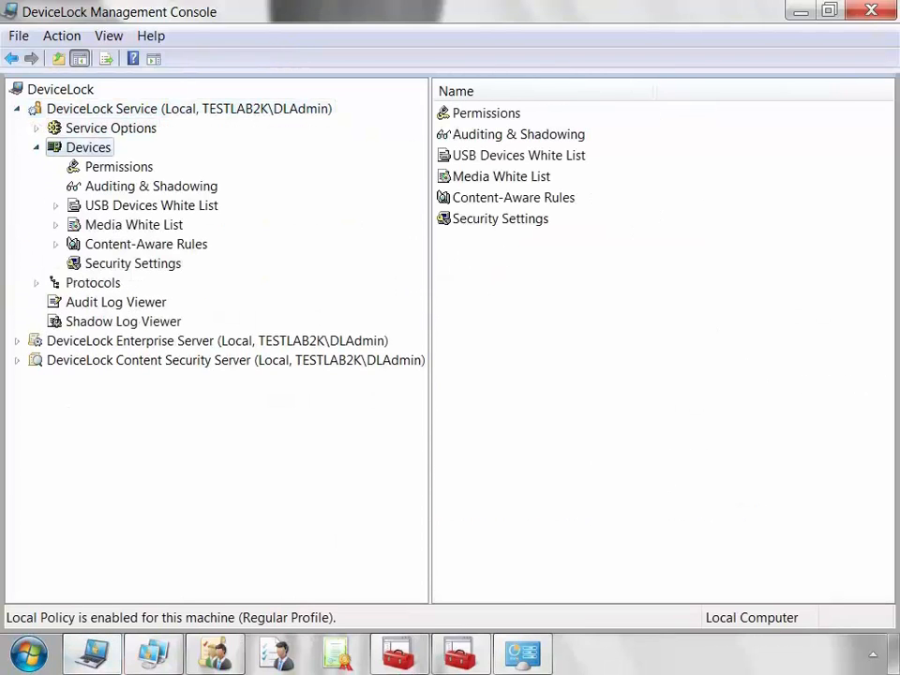
click(92, 283)
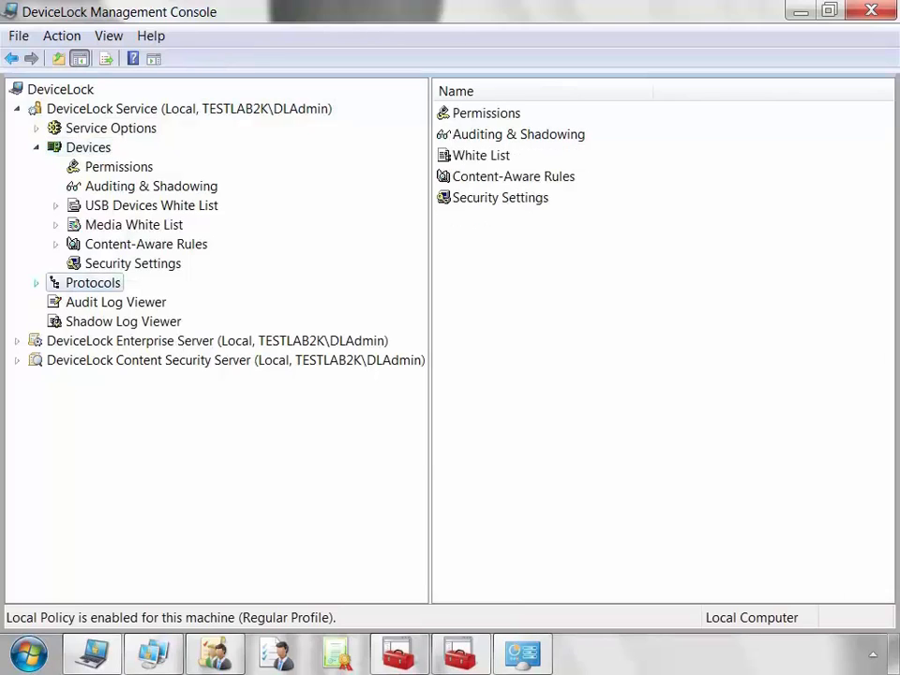
click(37, 283)
key(Down)
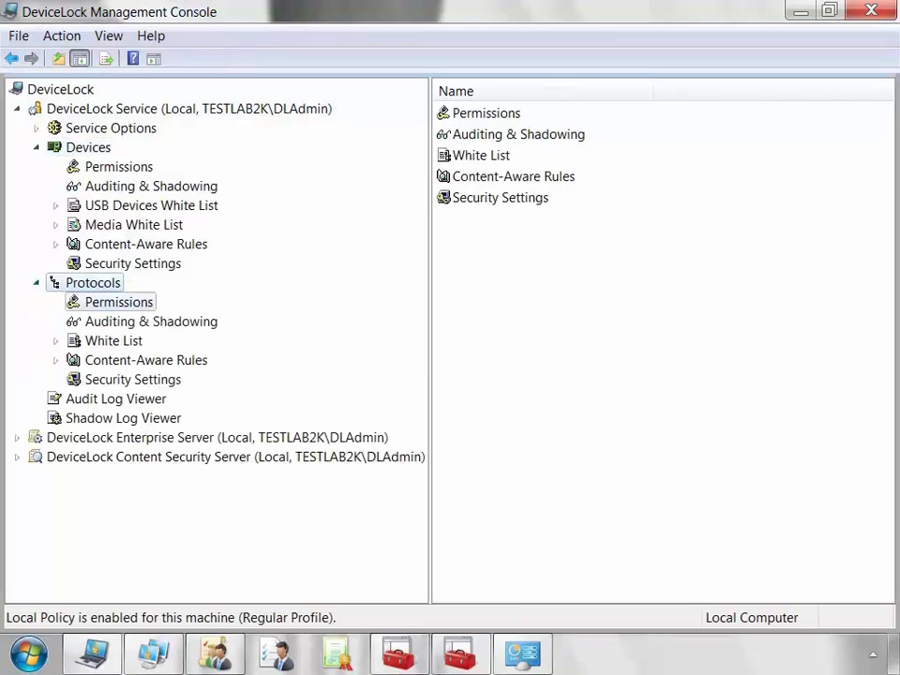
Expand the DeviceLock Enterprise Server and DeviceLock Content Security Server branches.
click(216, 438)
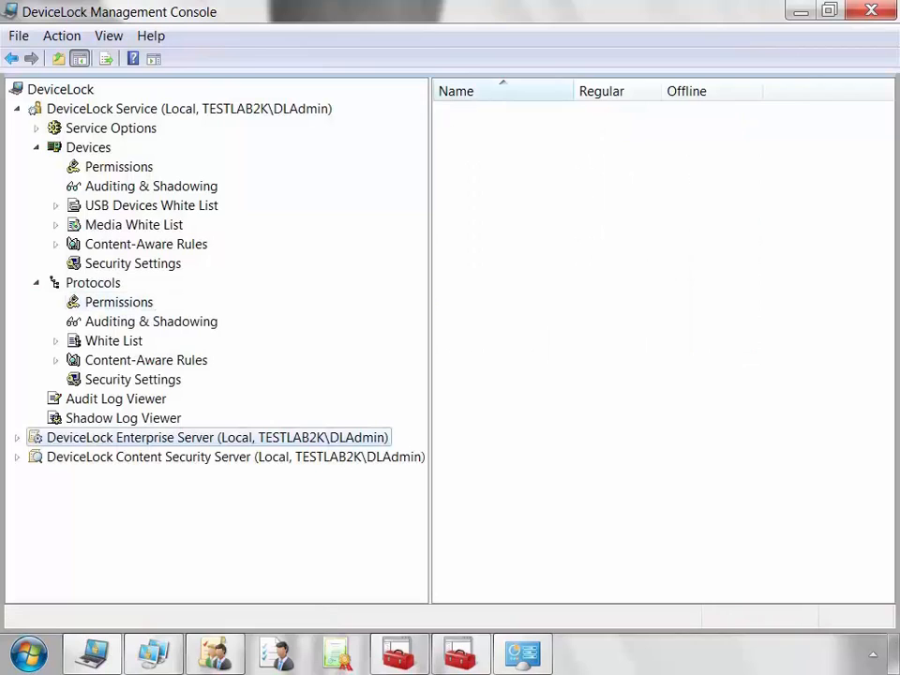
click(17, 438)
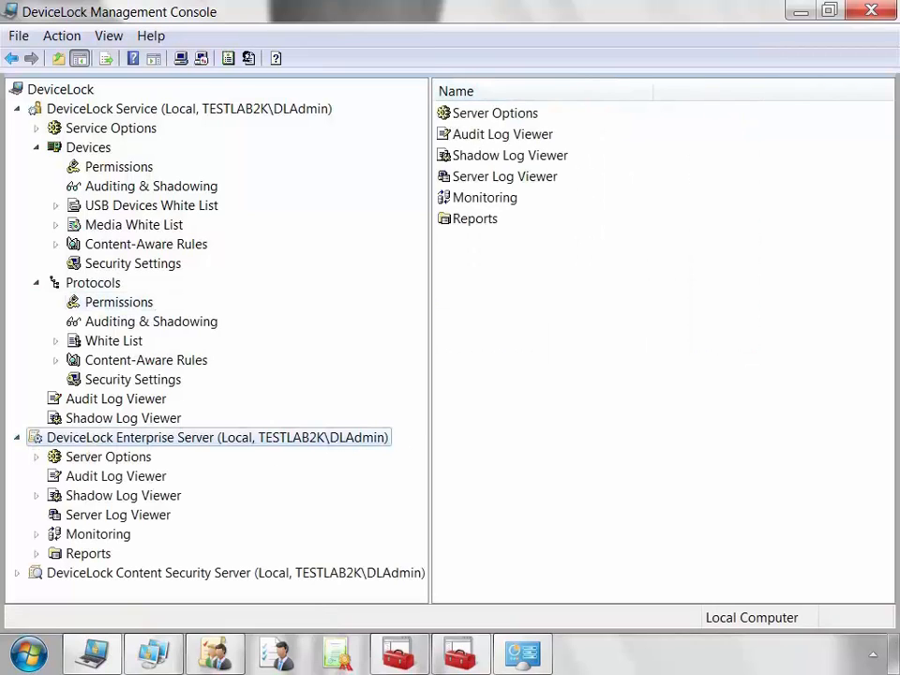
click(108, 456)
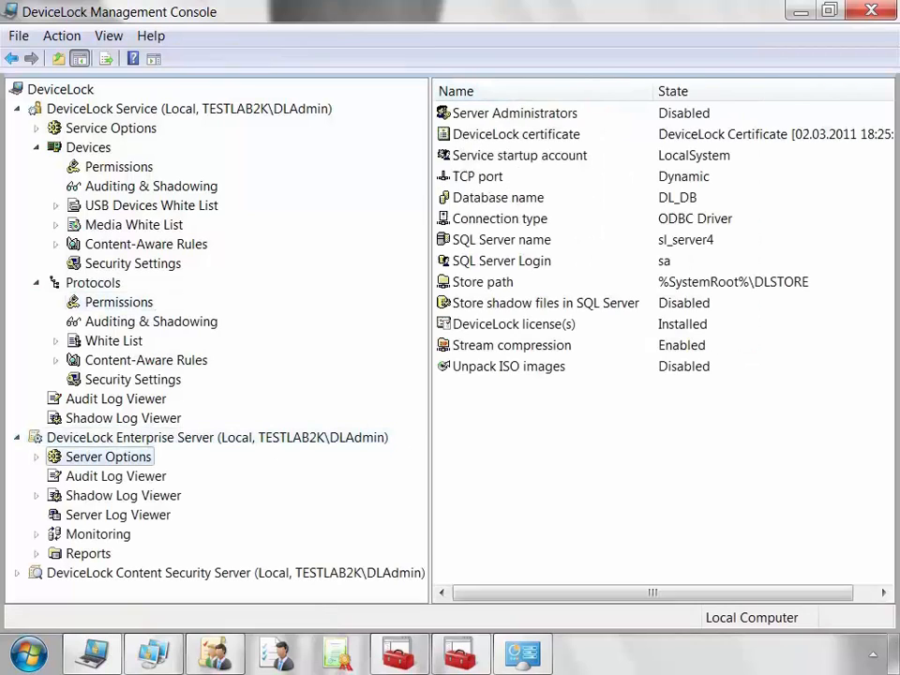
click(235, 572)
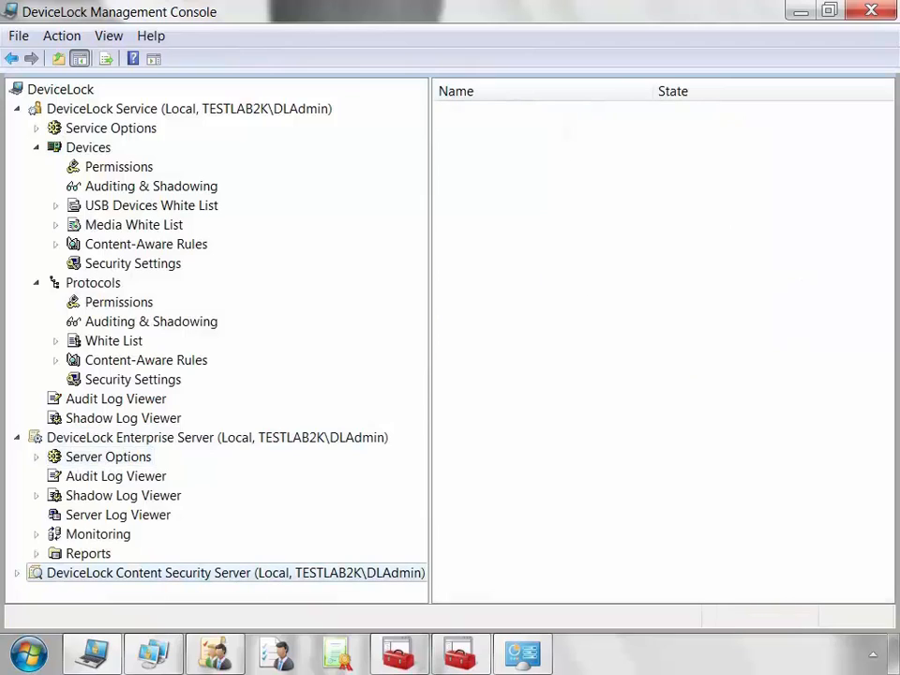
click(17, 572)
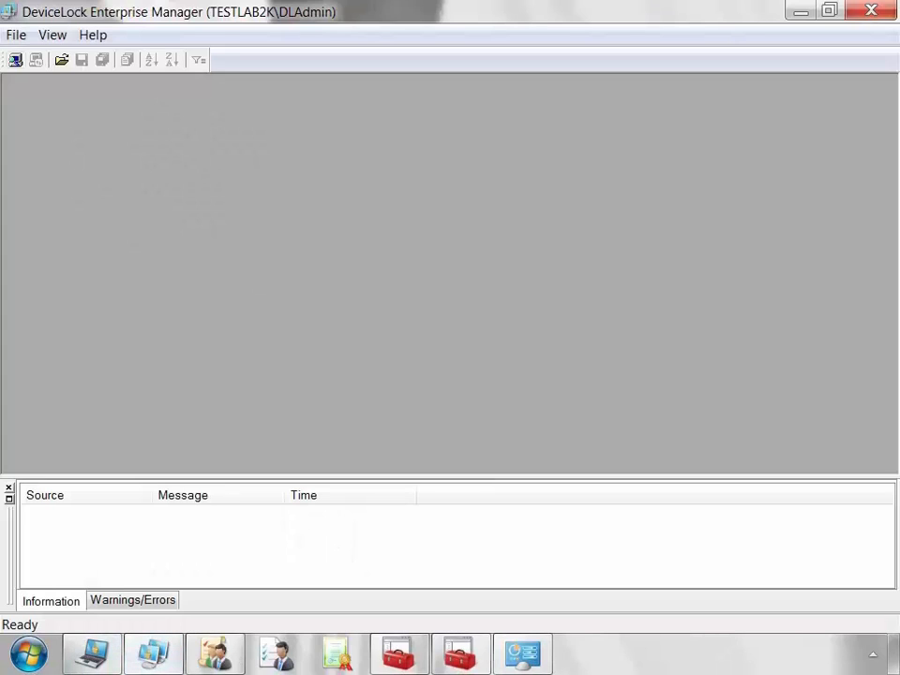
click(15, 59)
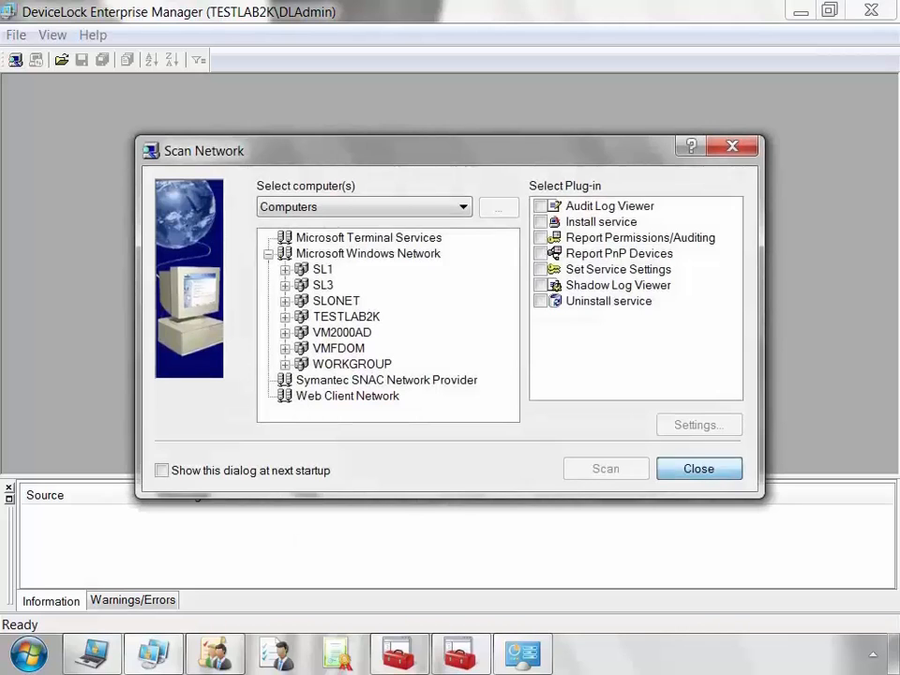
key(Escape)
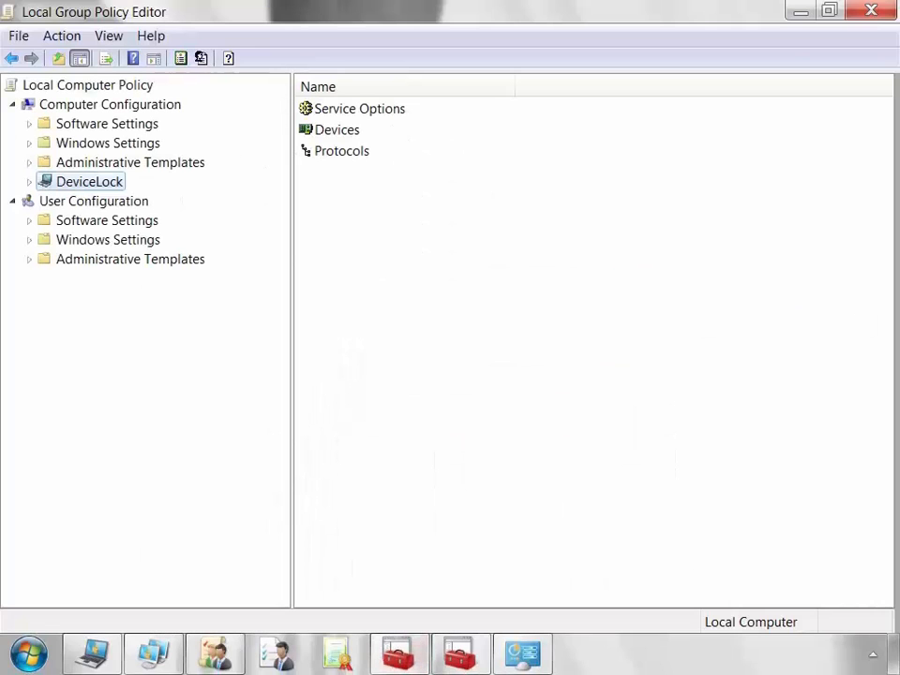
Expand the DeviceLock policy branch and view its Devices and Protocols sections.
click(29, 181)
click(95, 220)
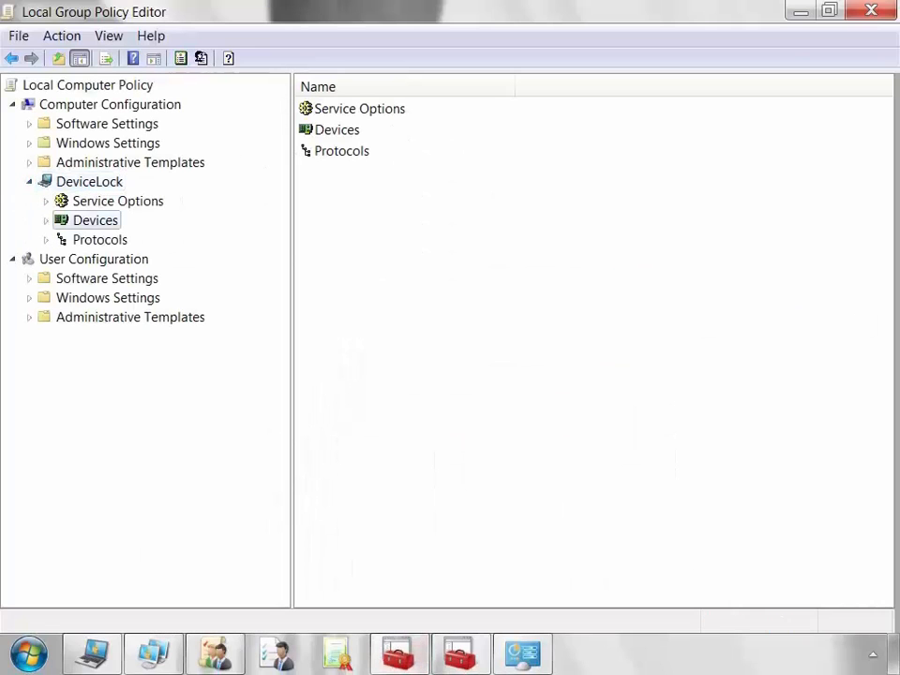
click(99, 239)
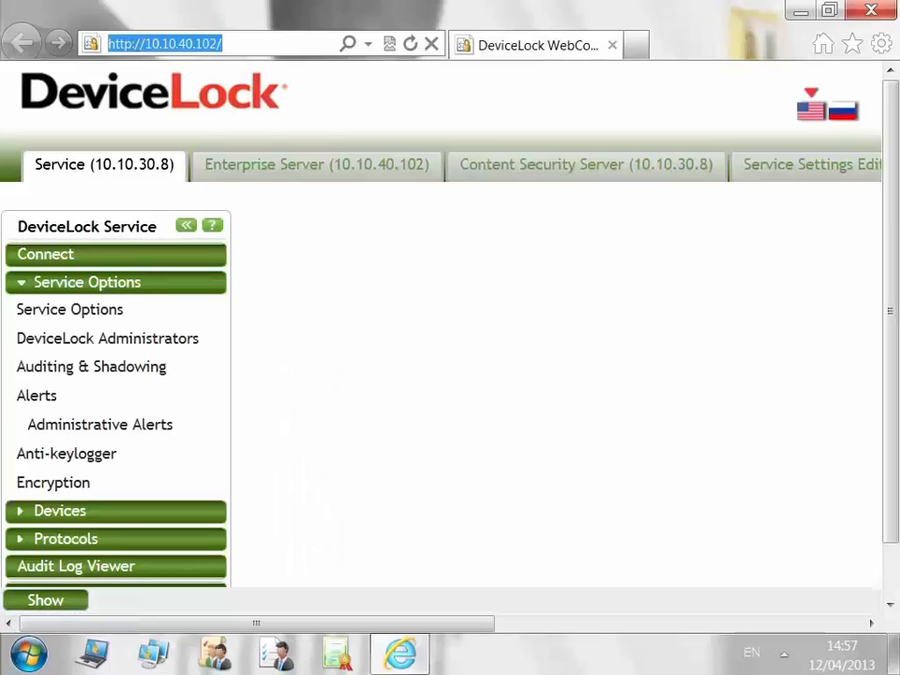
Connect as the current user and view the Service Options, Administrators and Auditing & Shadowing pages.
click(254, 266)
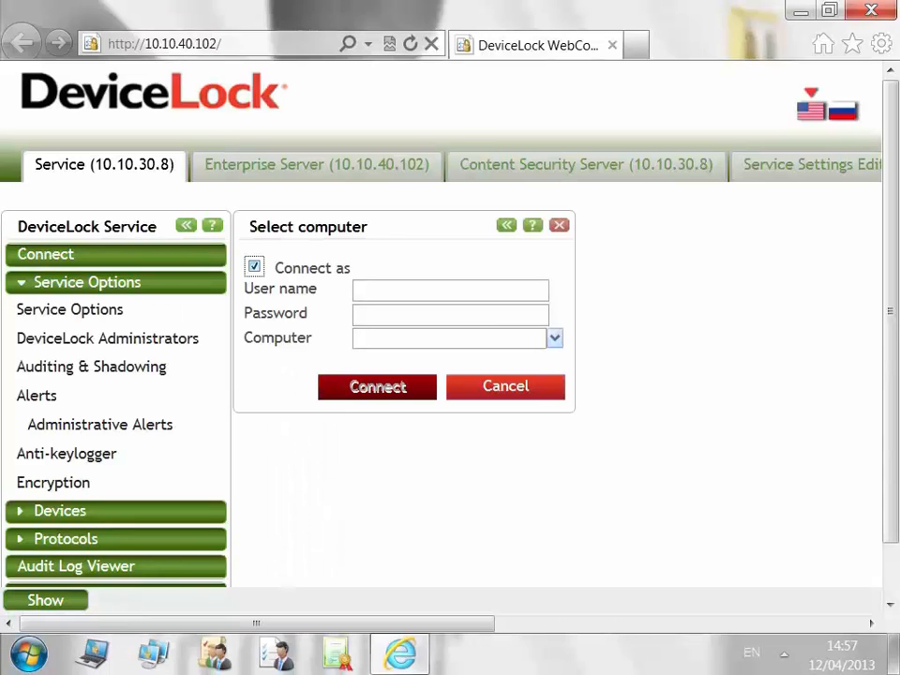
click(253, 266)
click(70, 310)
click(107, 338)
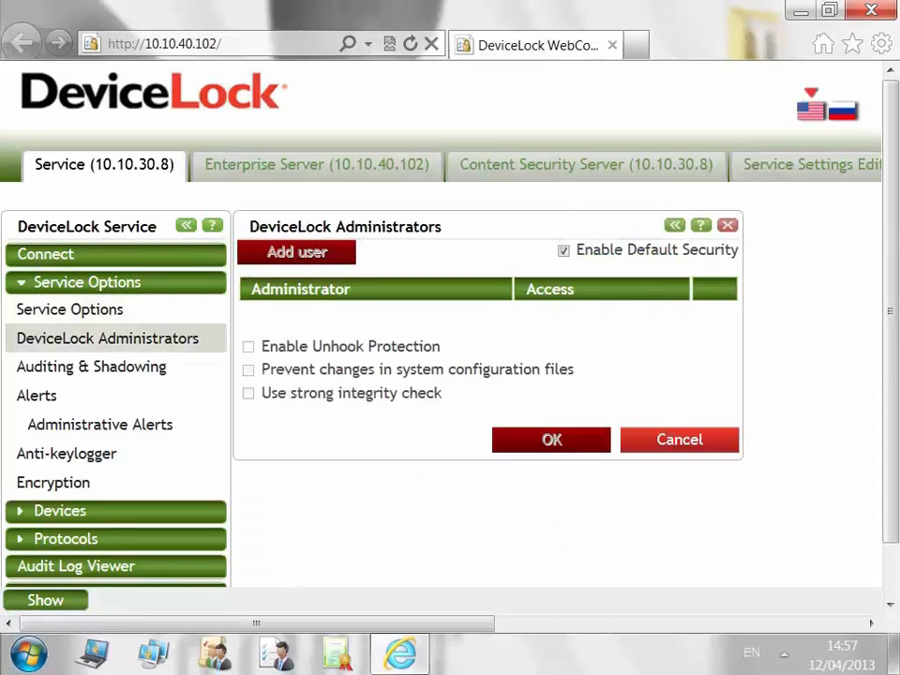
click(92, 367)
Expand Devices and Protocols to view their Permissions and auditing pages, ending on Audit Log Viewer.
click(60, 510)
click(56, 336)
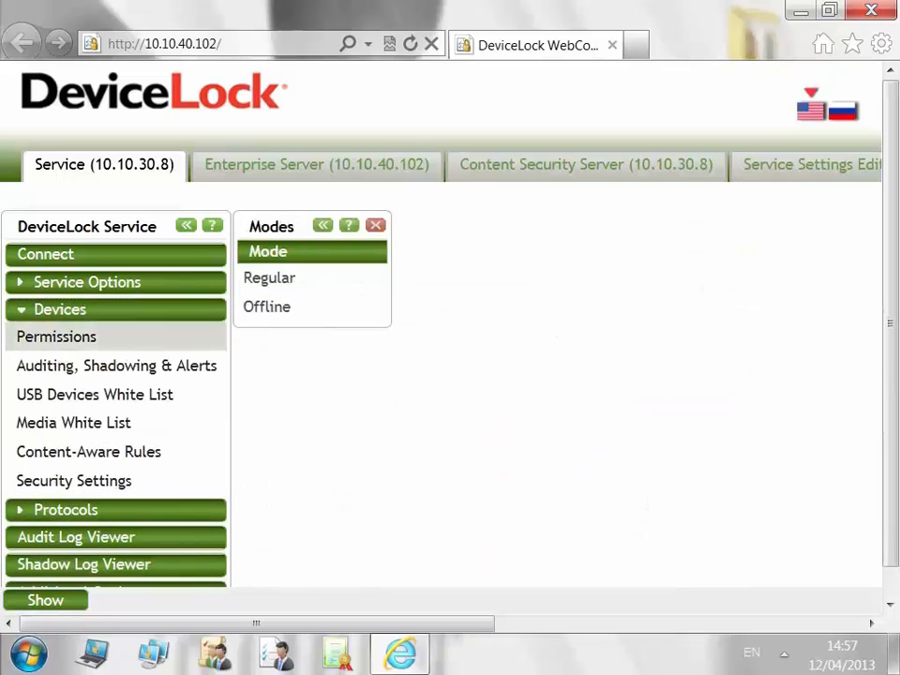
click(116, 366)
click(66, 510)
click(57, 363)
click(76, 537)
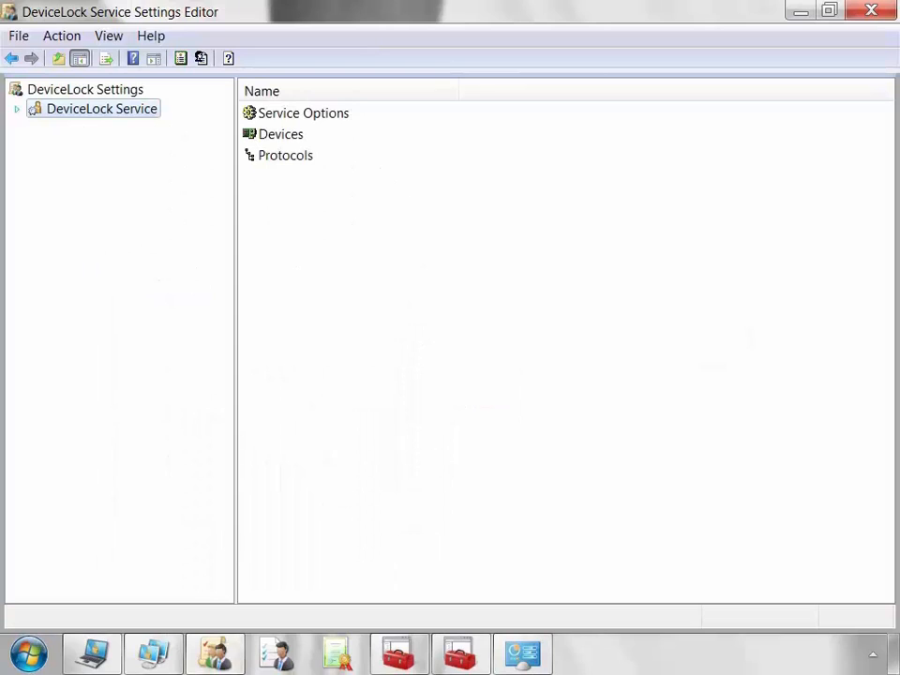
Expand DeviceLock Service, select Service Options and expand the Devices branch.
key(Right)
key(Down)
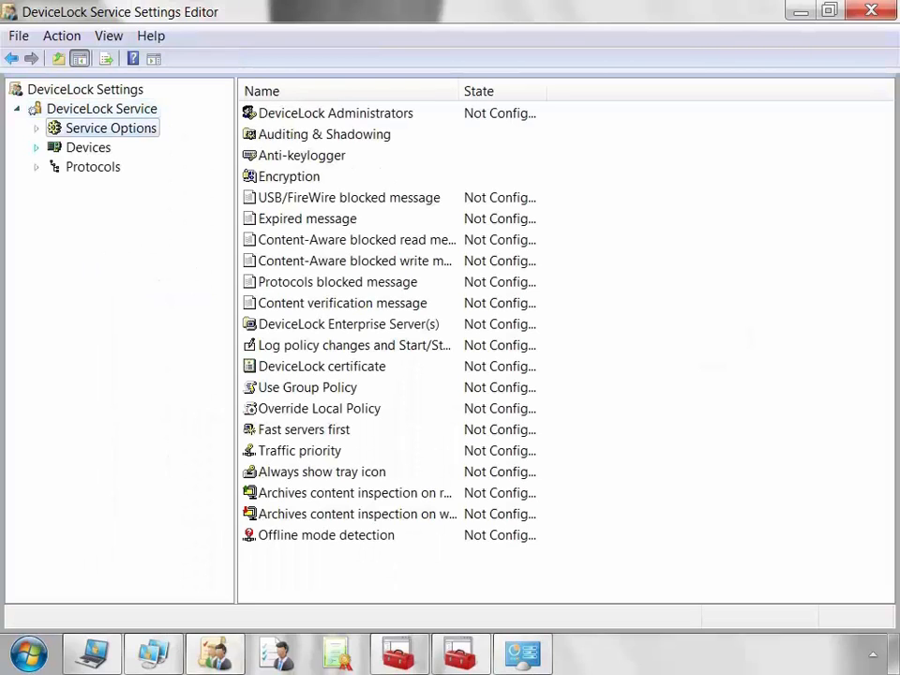
click(37, 147)
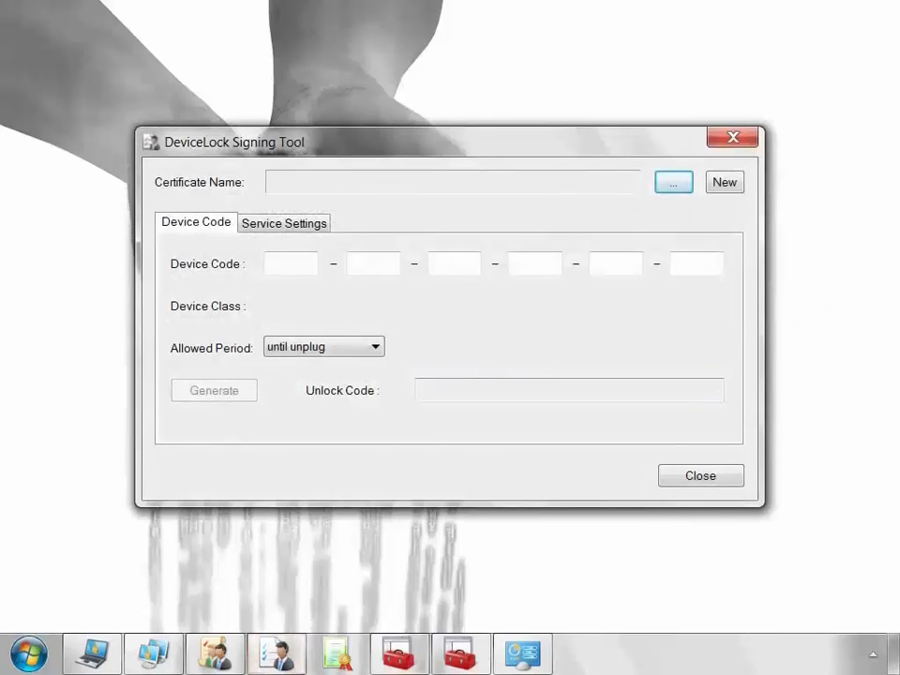
Switch the DeviceLock Signing Tool to signing Service Settings.
click(284, 223)
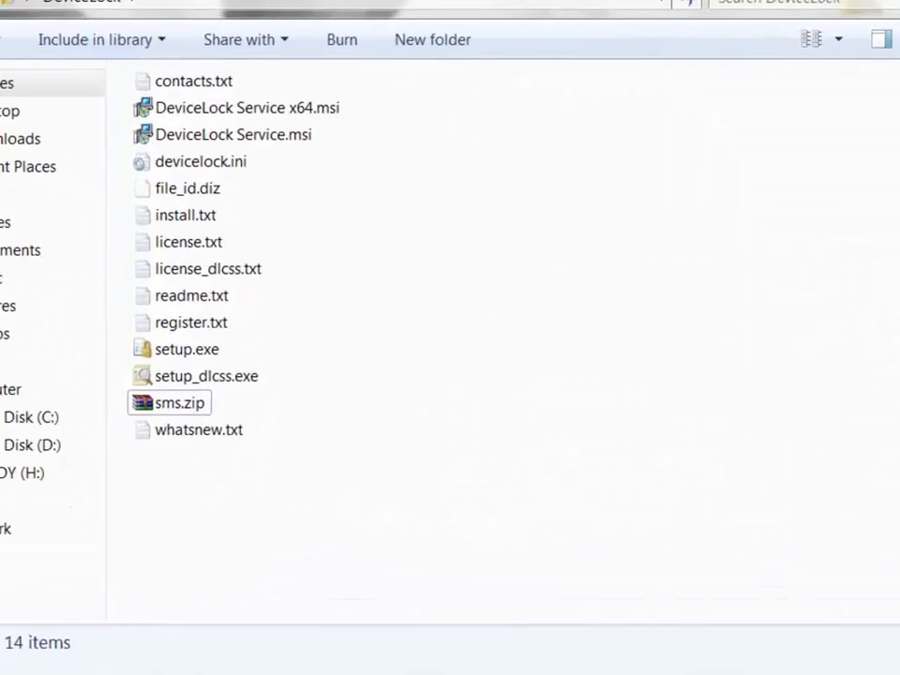
Launch setup.exe and accept the DeviceLock license agreement.
click(221, 341)
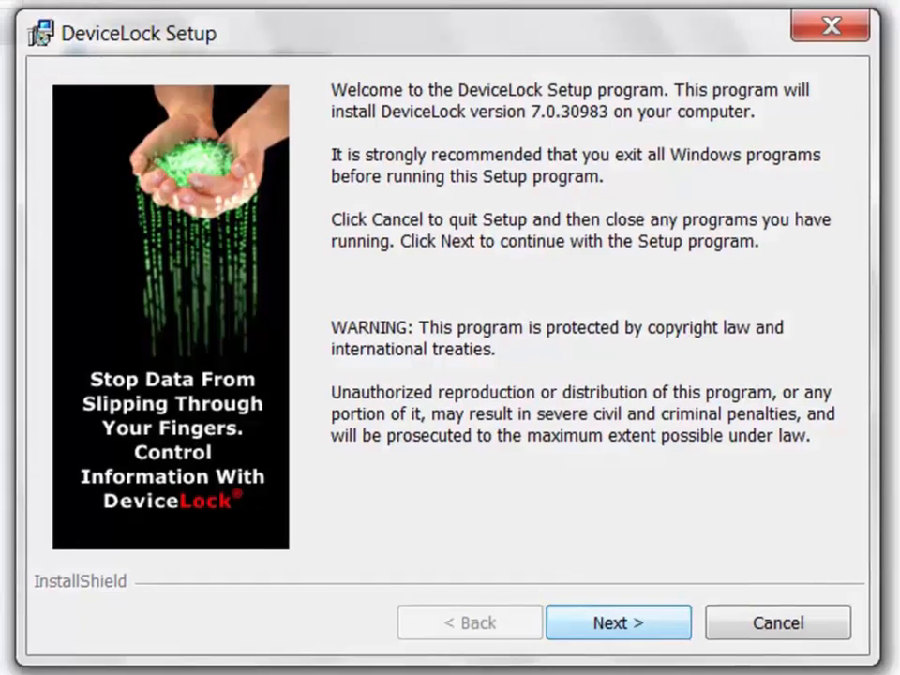
click(618, 622)
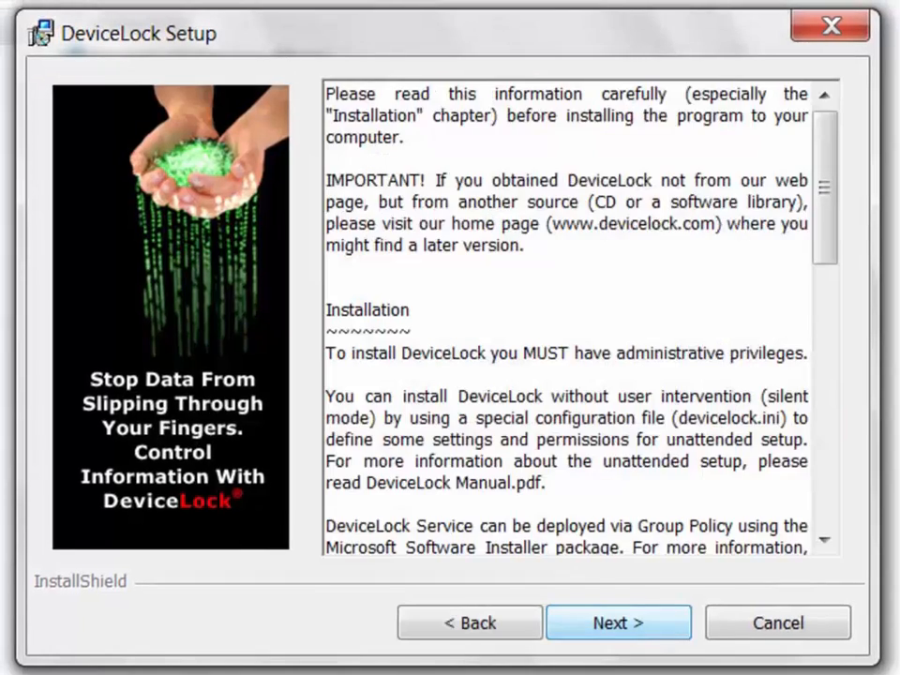
click(618, 622)
click(55, 499)
click(618, 622)
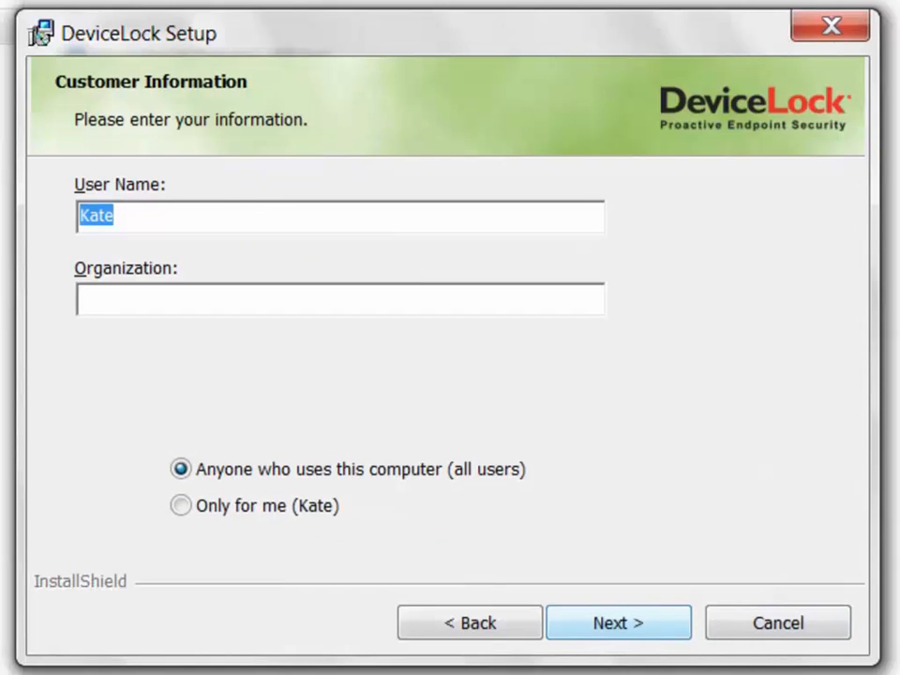
Keep the installation for anyone who uses this computer.
key(Tab)
key(Tab)
key(Down)
key(Up)
key(Tab)
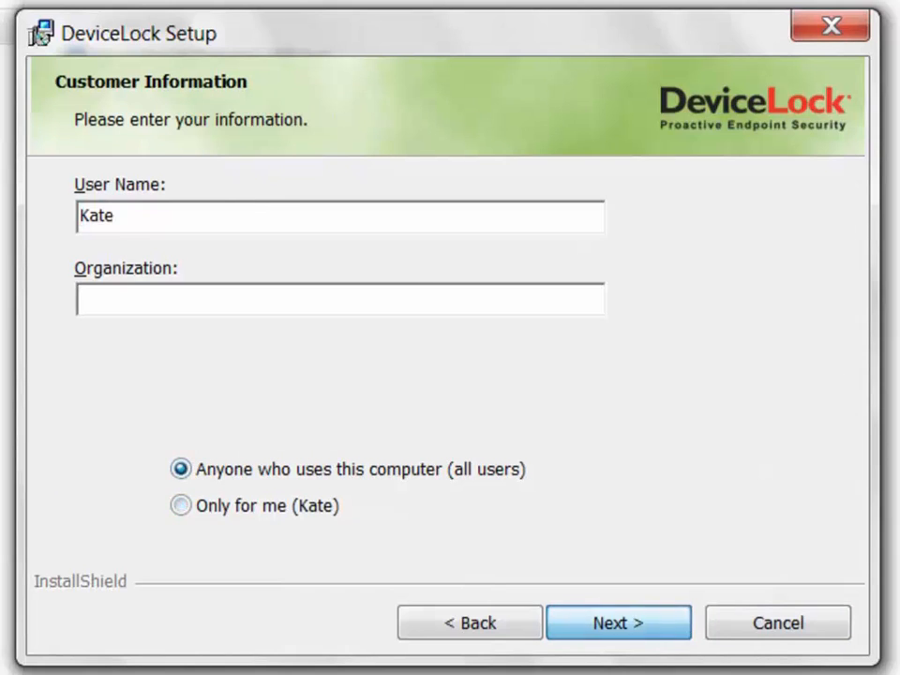
key(Return)
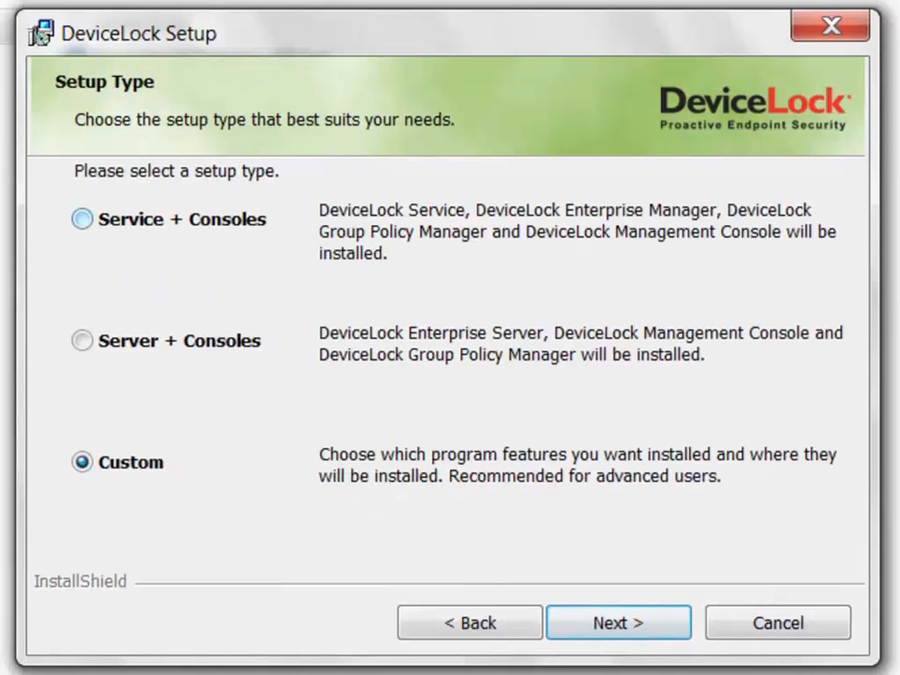
Choose Custom setup with DeviceLock Service and all its subfeatures, reaching ready-to-install.
click(83, 219)
click(83, 340)
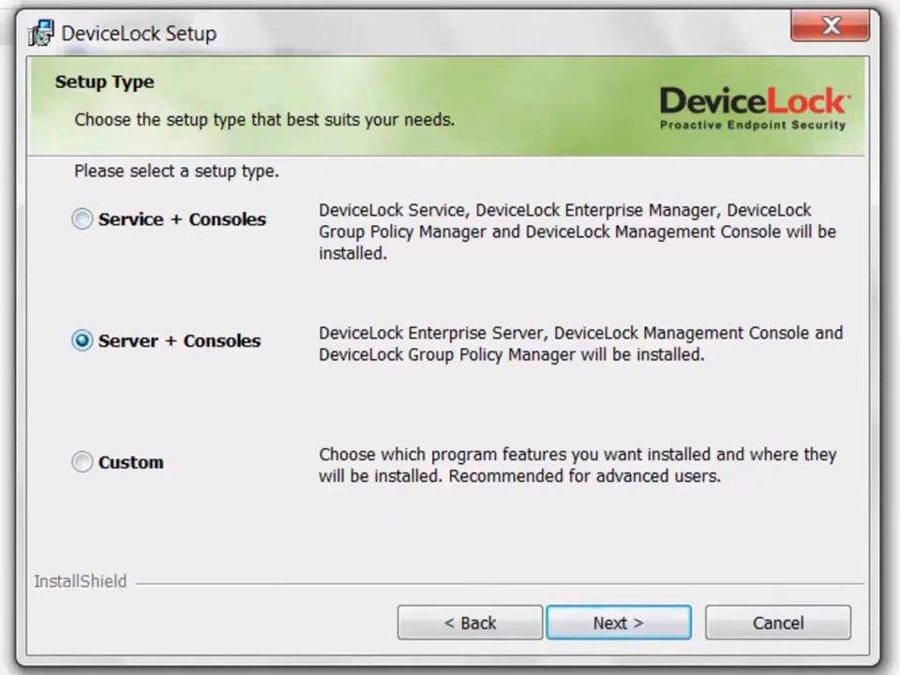
click(82, 462)
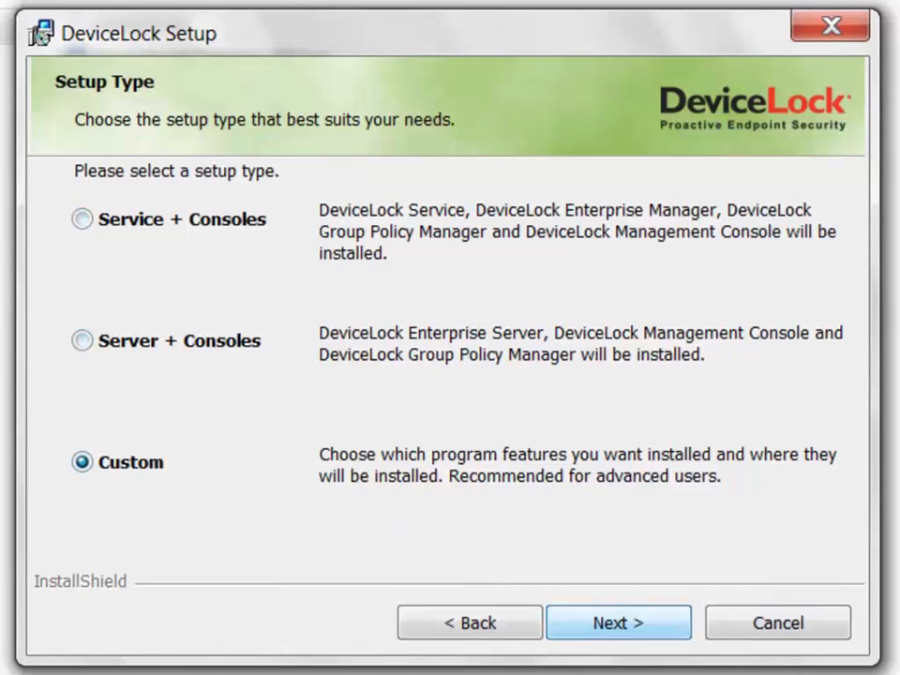
key(Return)
click(122, 228)
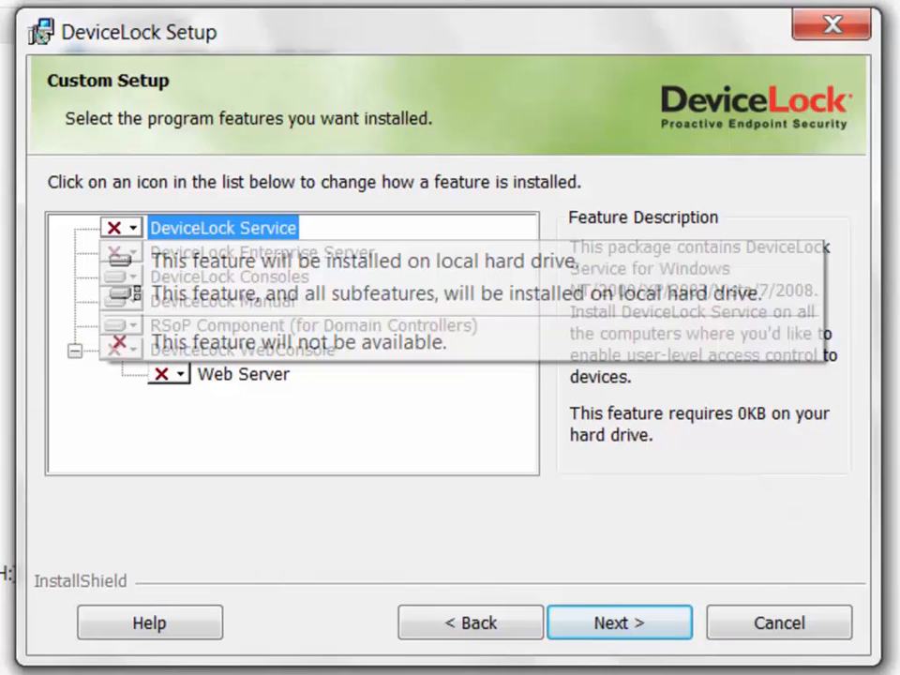
key(Return)
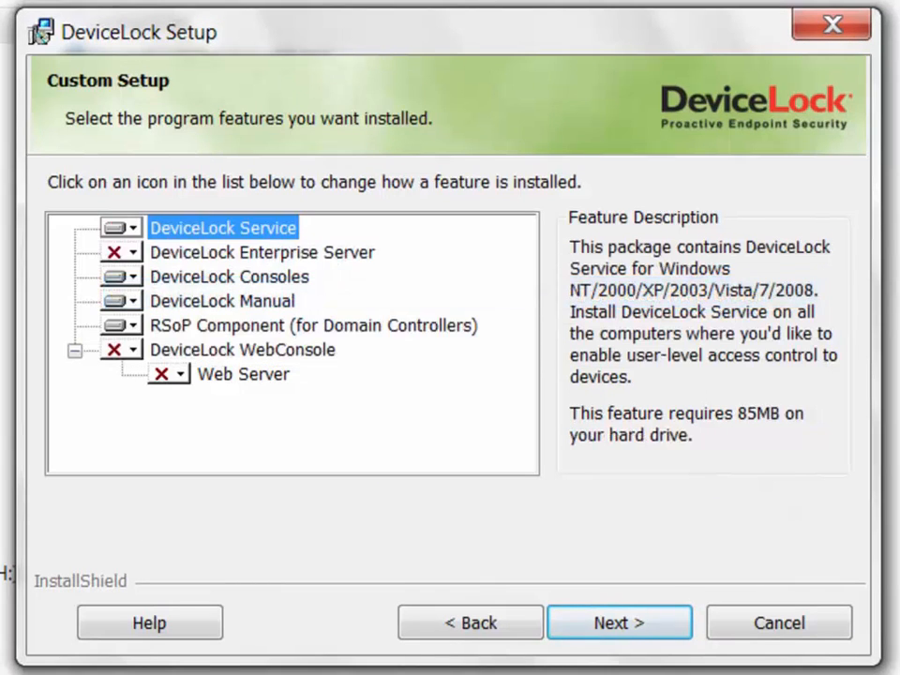
key(Return)
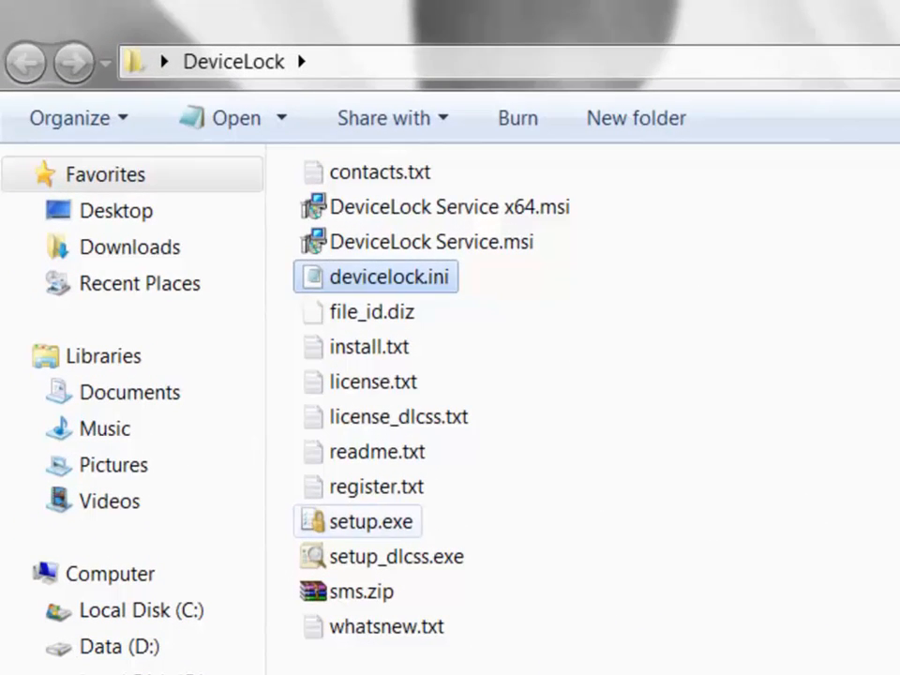
Select setup.exe and enter 'setup.exe /s' in the address bar for a silent install.
click(370, 521)
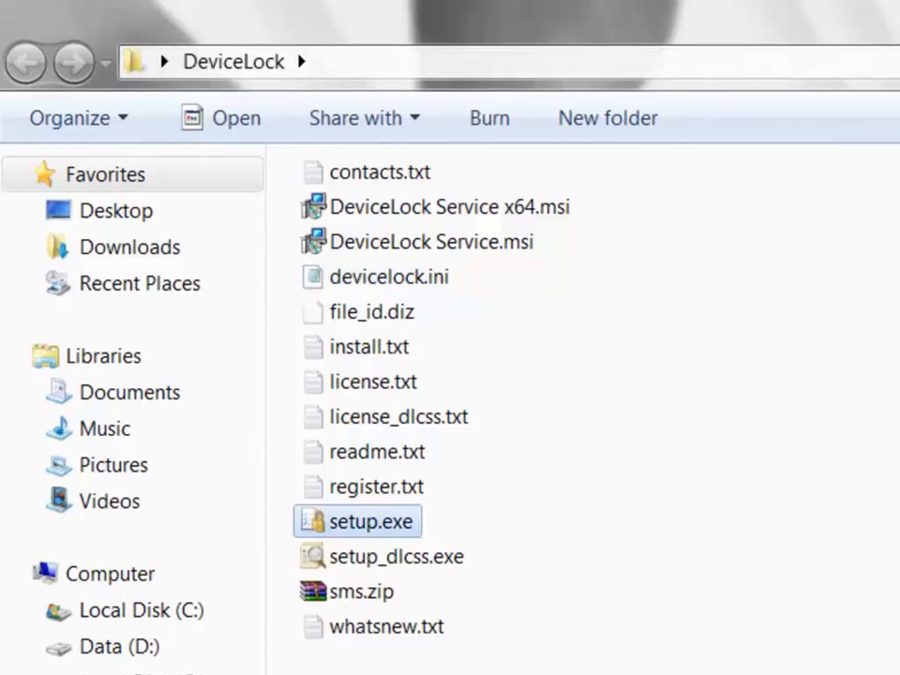
click(450, 62)
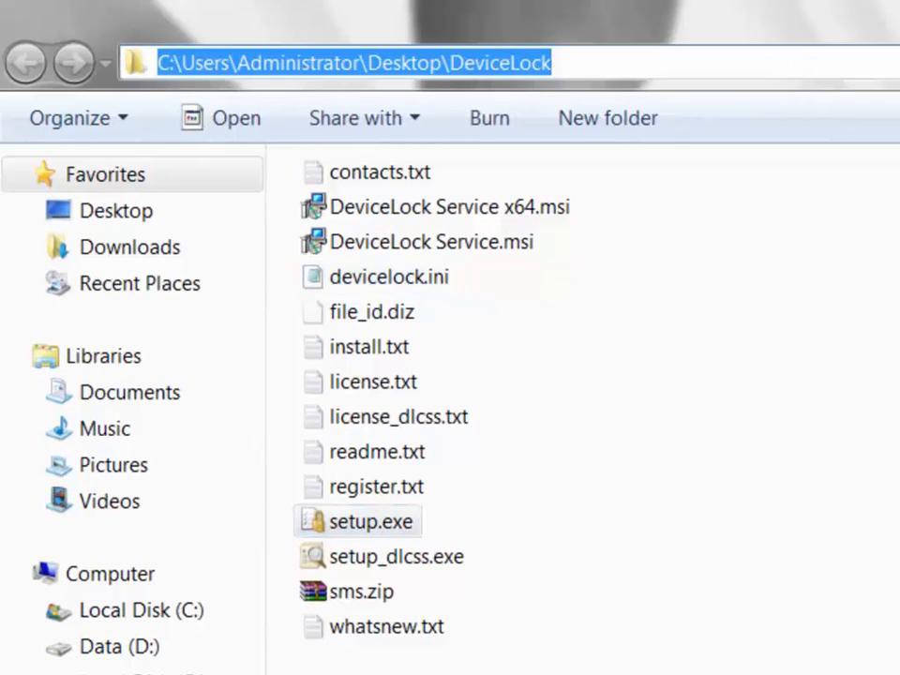
text(setup.exe /s)
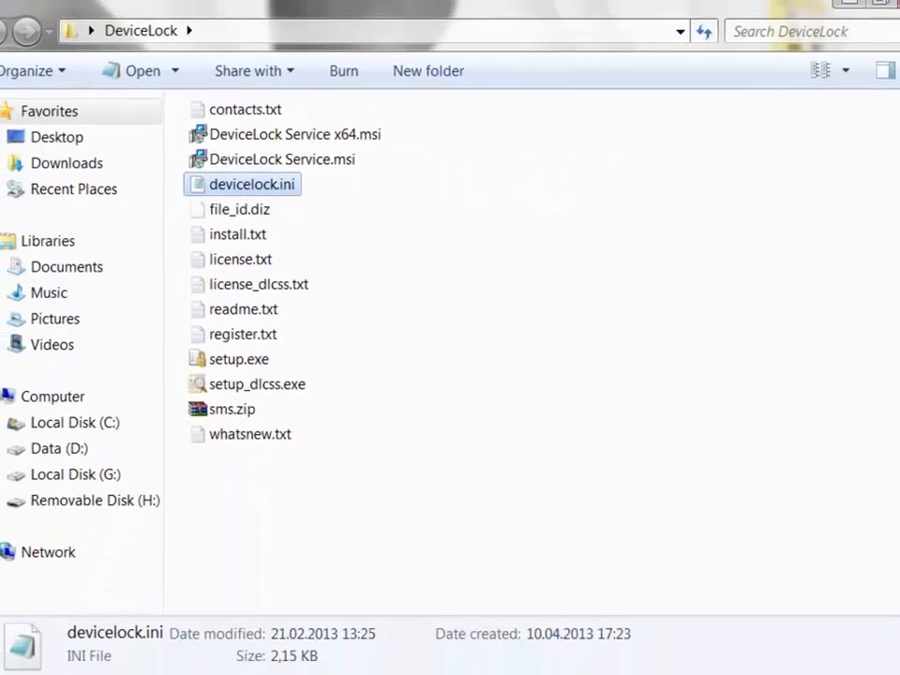
Review devicelock.ini in Notepad, then select setup.exe and the sms.zip package.
click(461, 653)
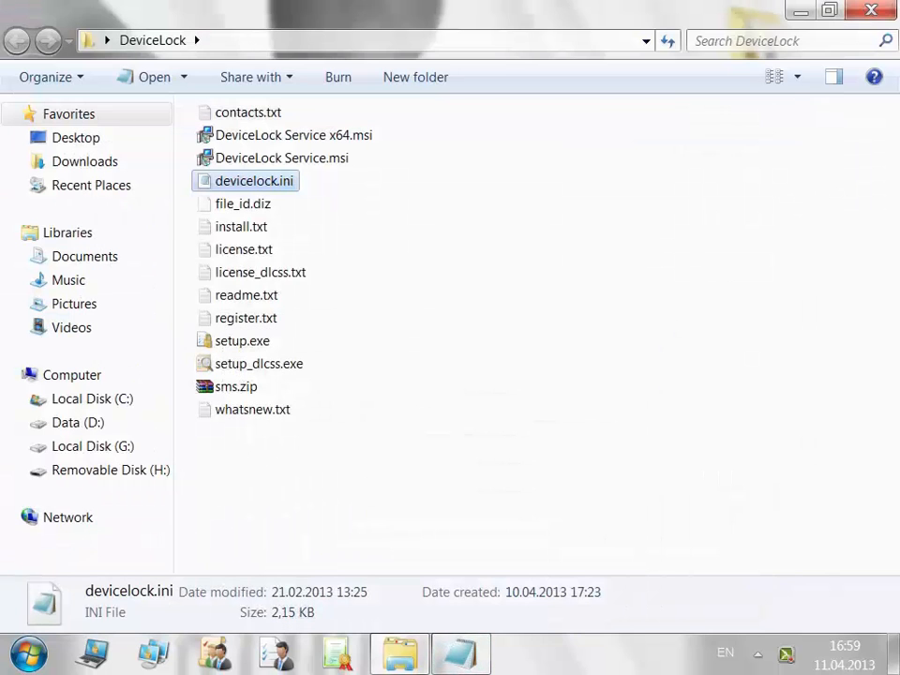
click(241, 341)
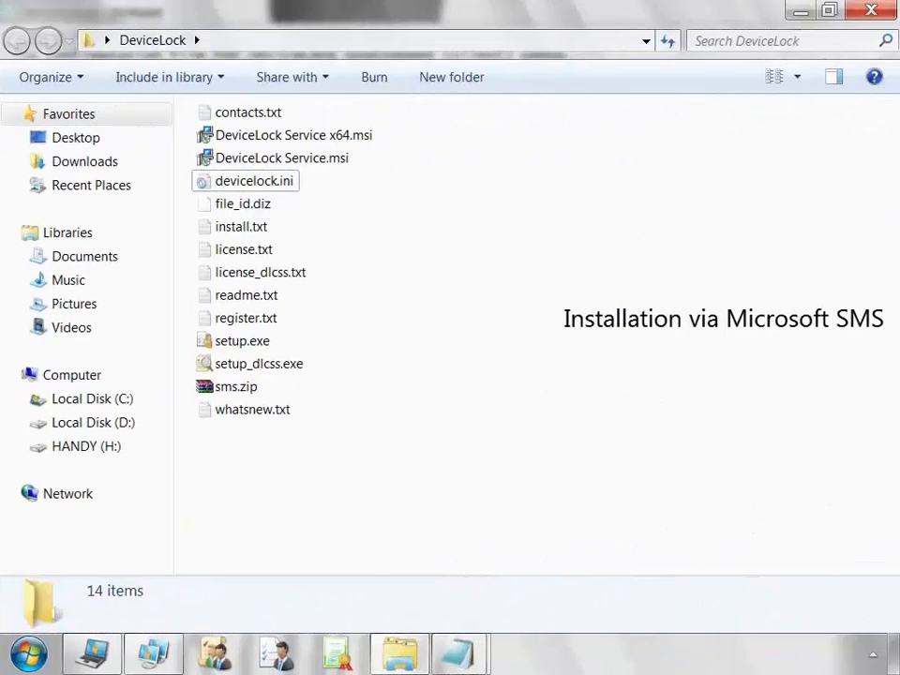
click(235, 386)
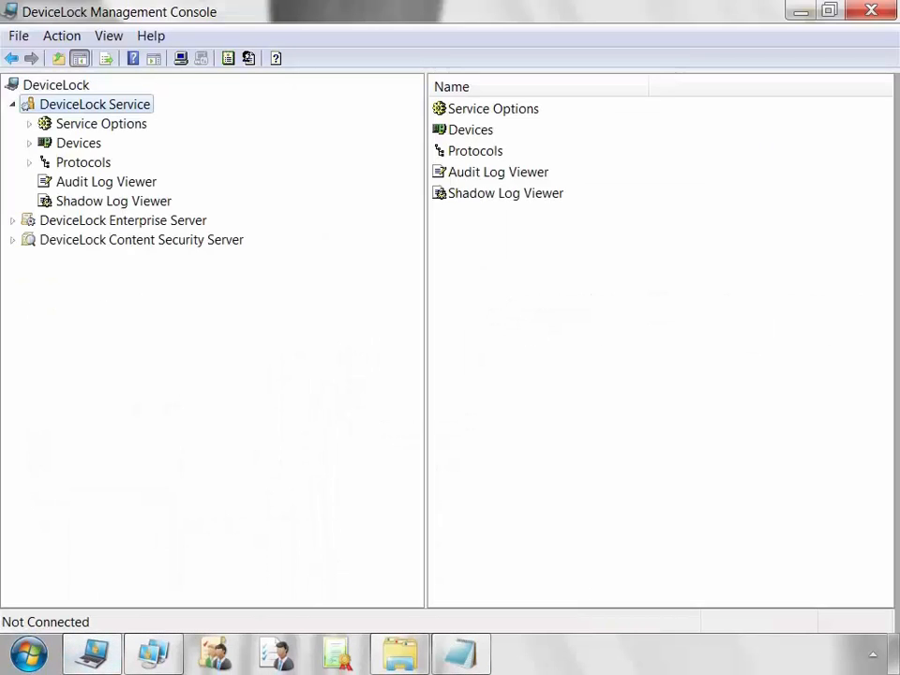
Connect DeviceLock Service to the local computer and agree to install the missing service.
right_click(133, 108)
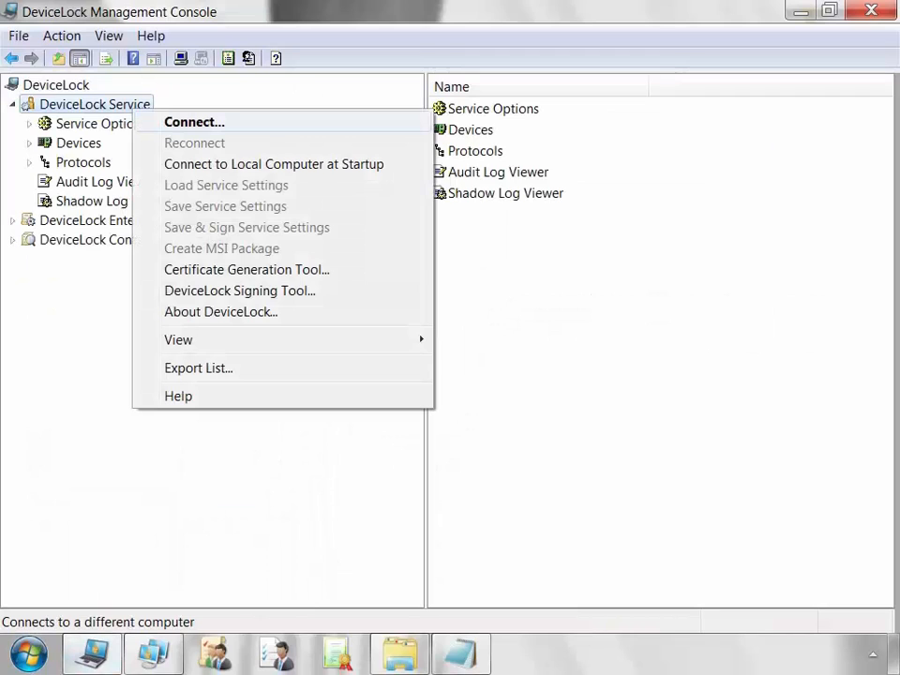
click(194, 122)
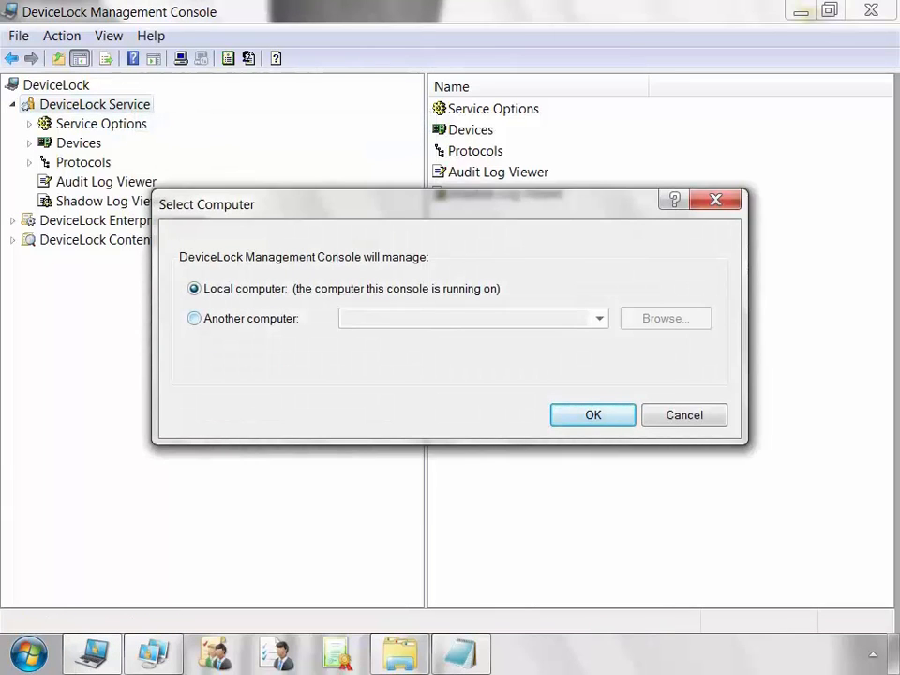
click(194, 318)
click(194, 289)
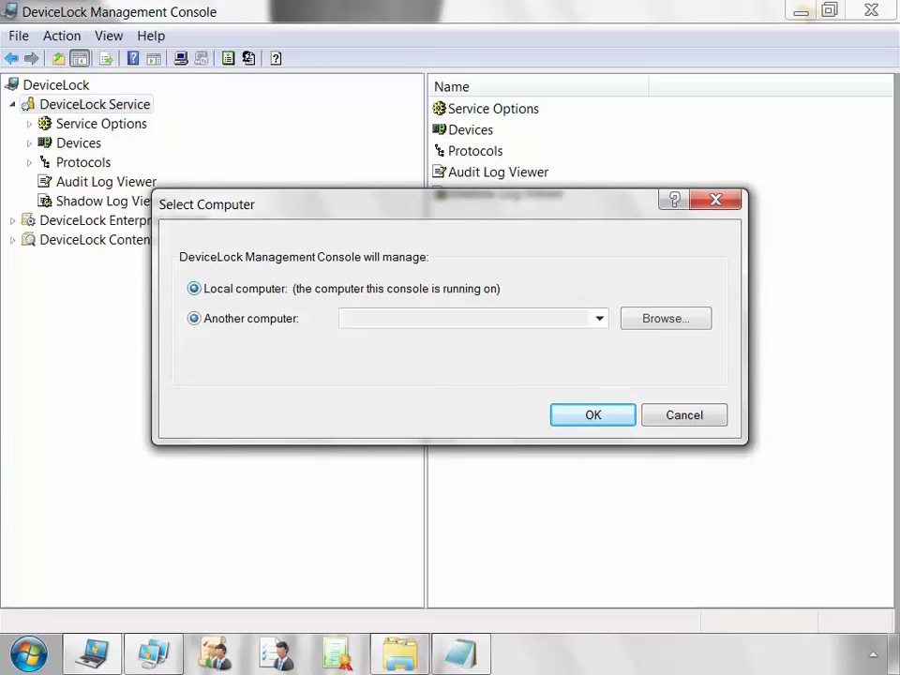
click(592, 415)
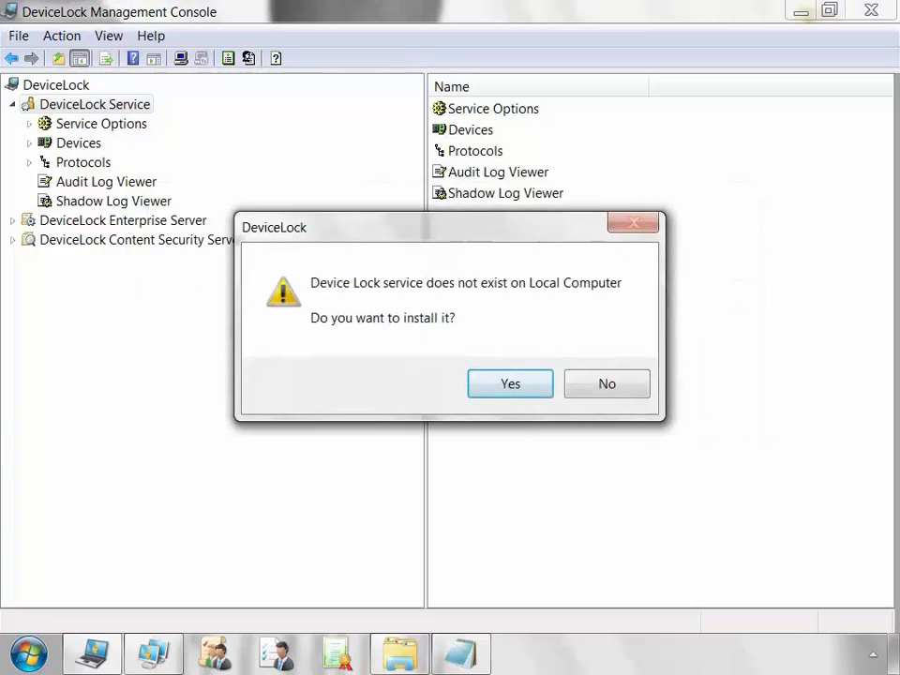
key(Return)
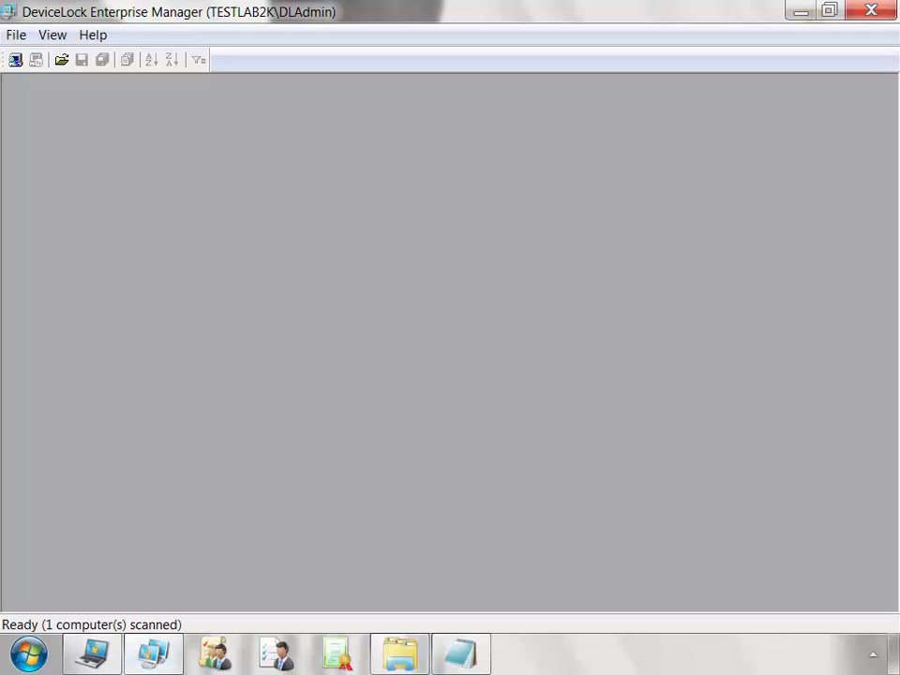
Set the network scan to Organizational Units and check P4SUPPORT2 in the DeviceLock OU.
click(15, 59)
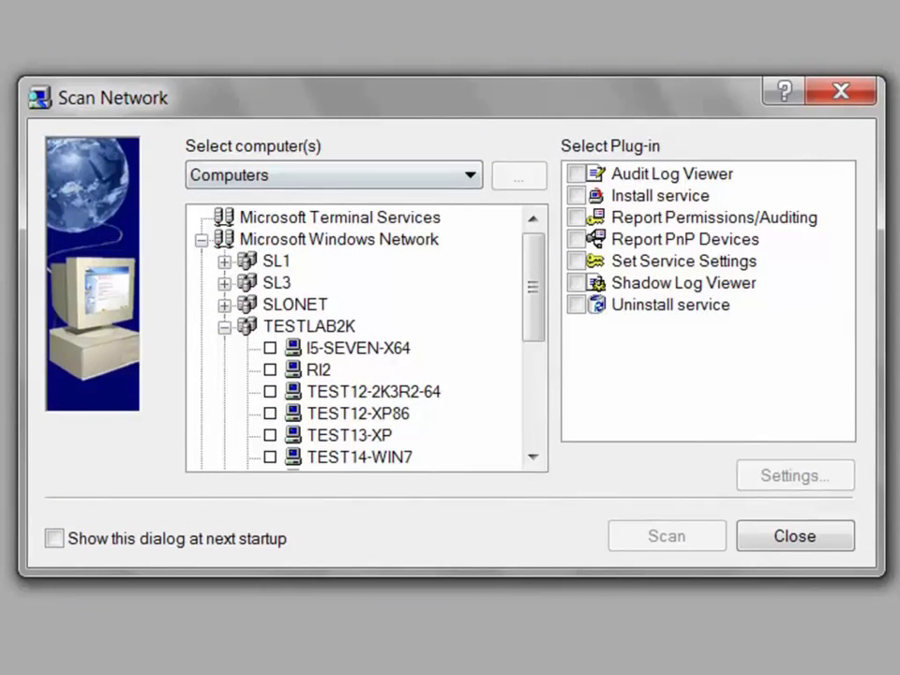
click(469, 175)
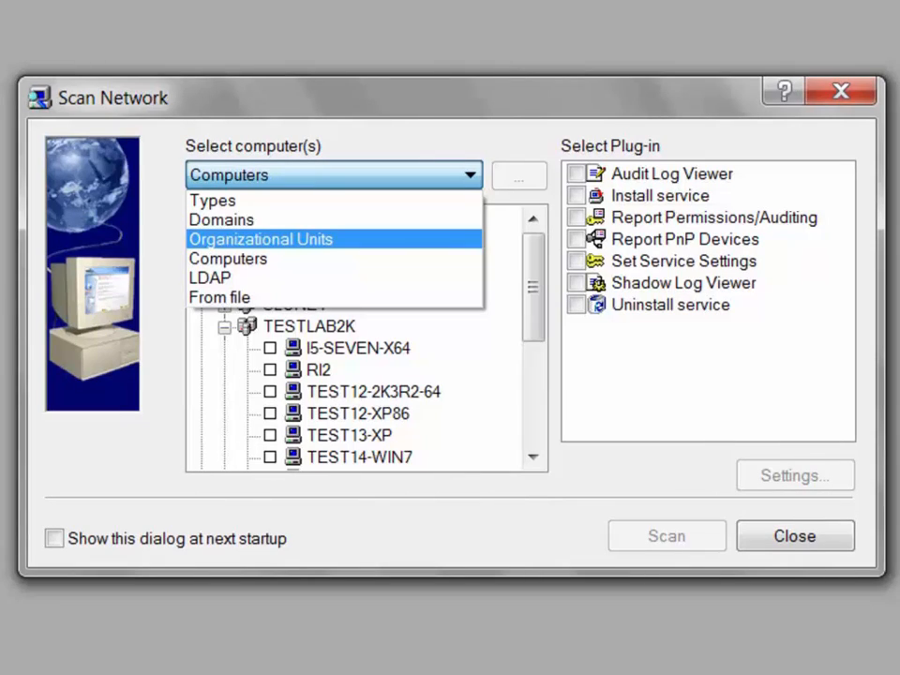
key(Return)
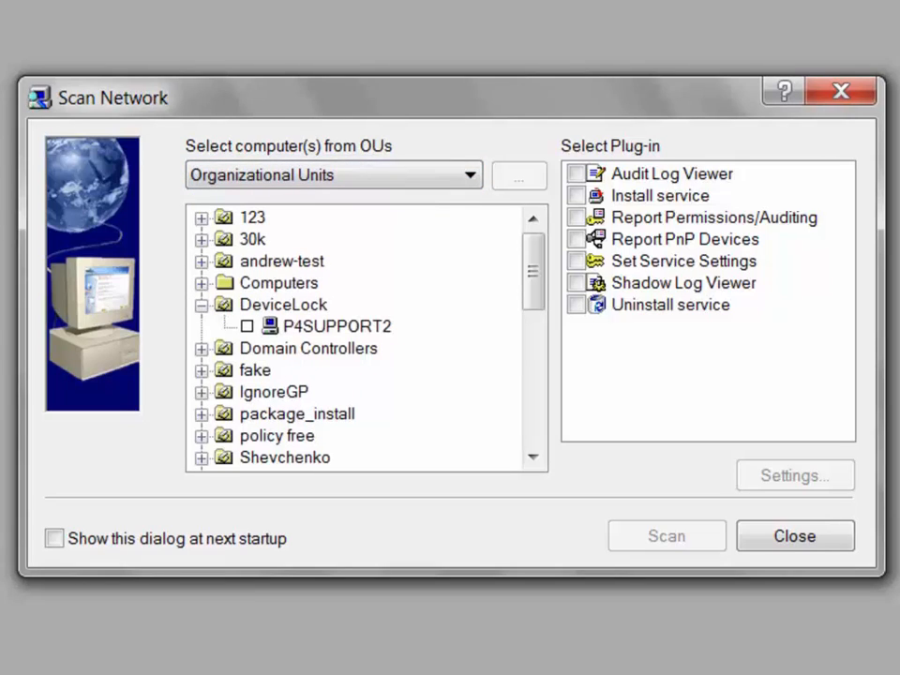
click(283, 304)
click(336, 326)
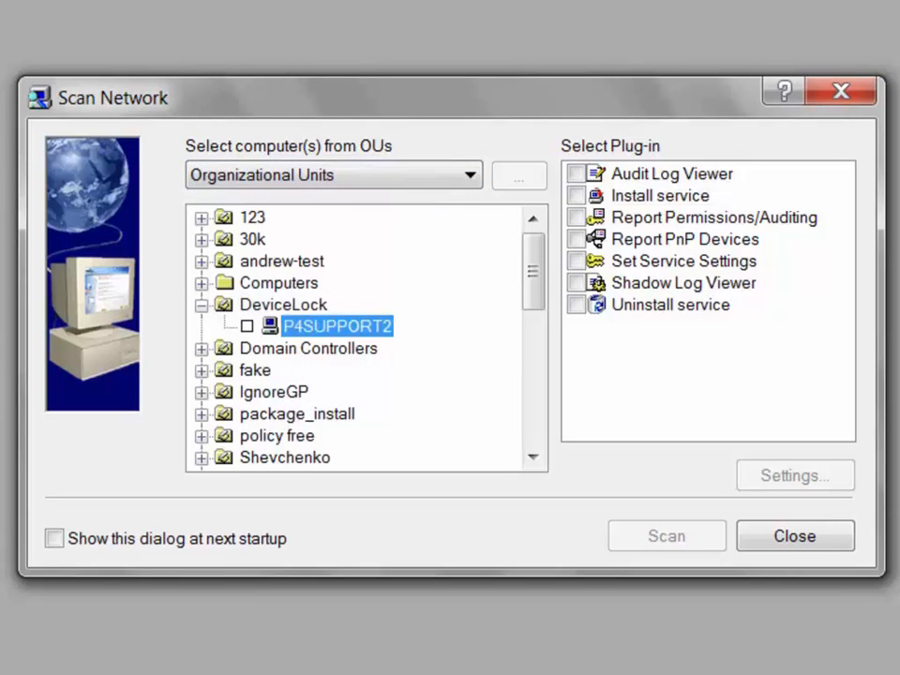
key(space)
Tick the Install service plug-in and inspect its installation path in the settings.
click(659, 196)
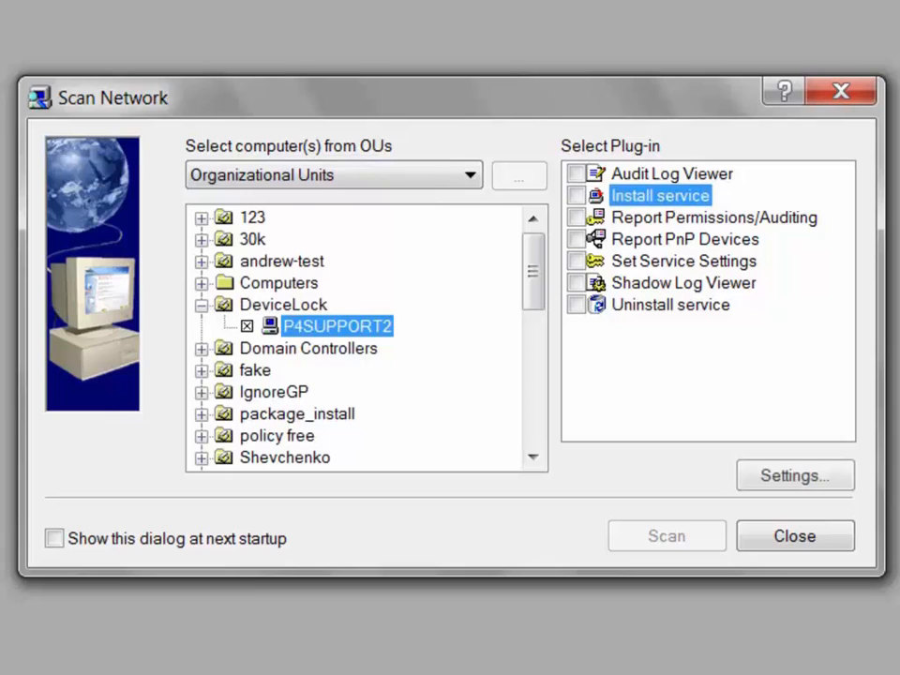
key(space)
click(795, 475)
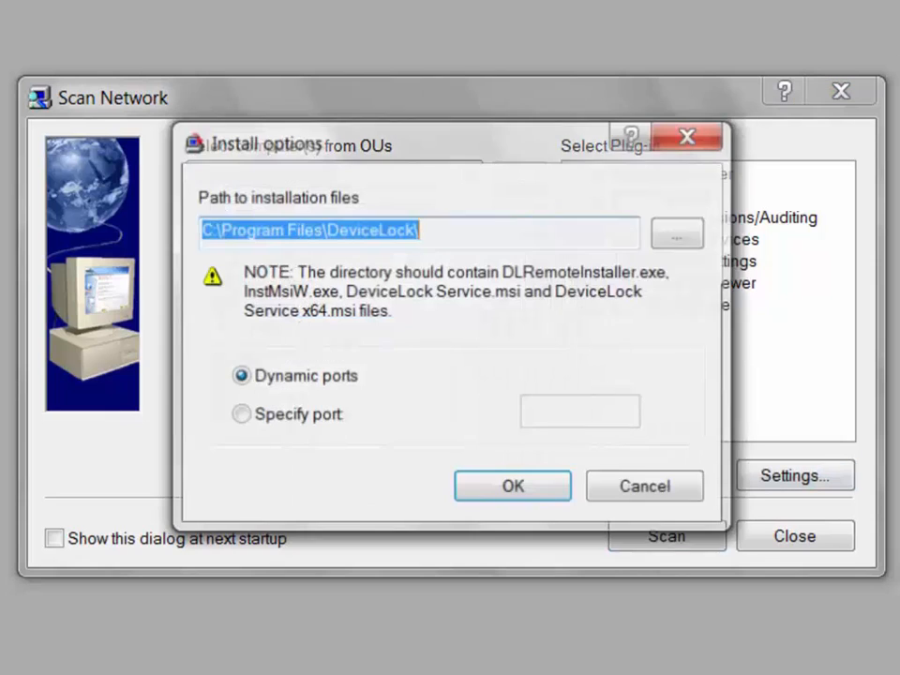
click(422, 231)
drag(422, 231, 198, 231)
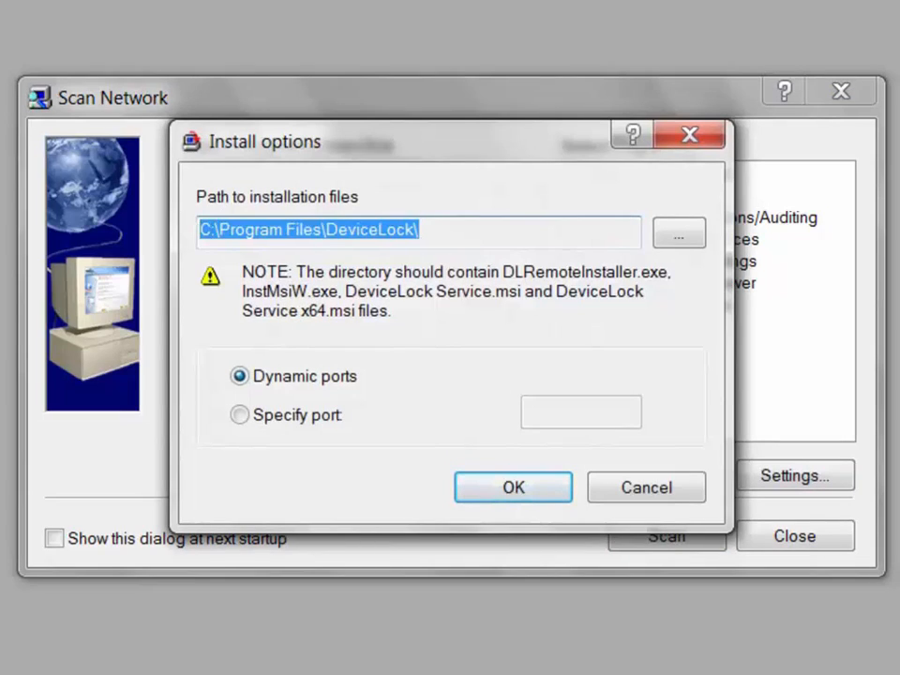
click(422, 231)
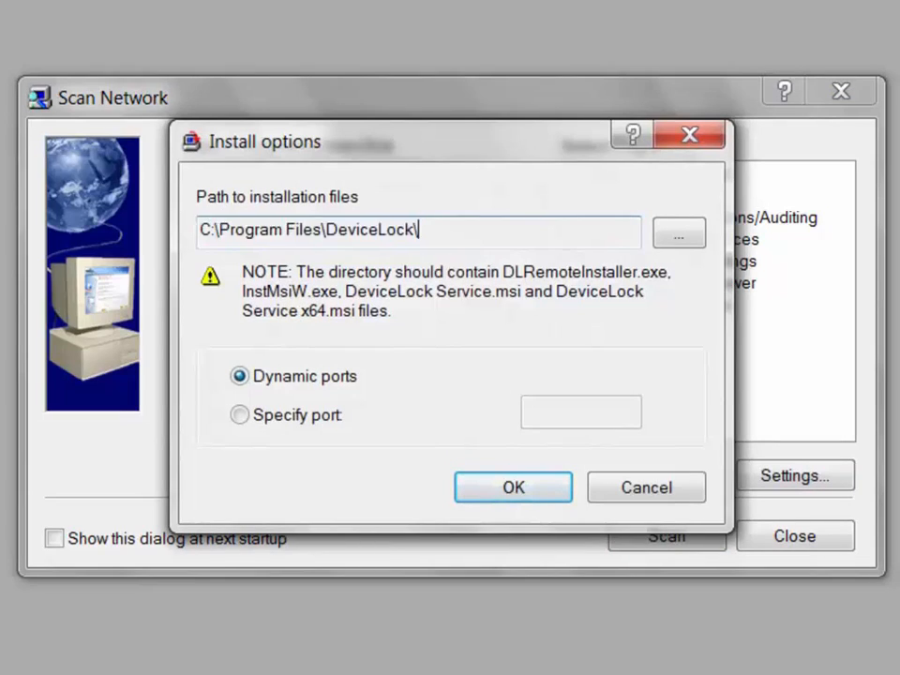
Try fixed port 9132, revert to dynamic ports, discard changes and start the install scan.
click(240, 414)
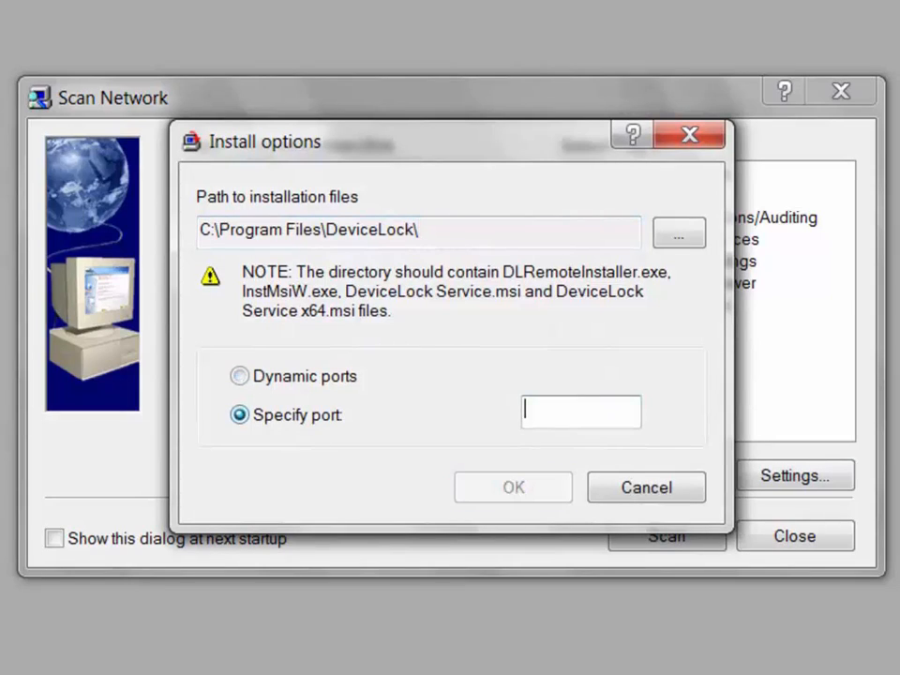
text(9132)
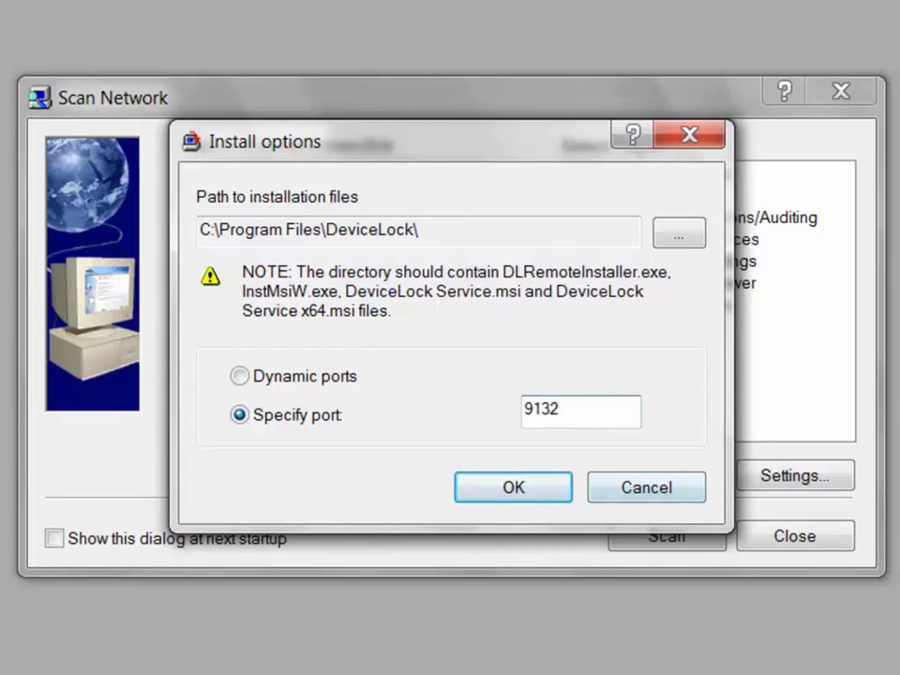
click(240, 376)
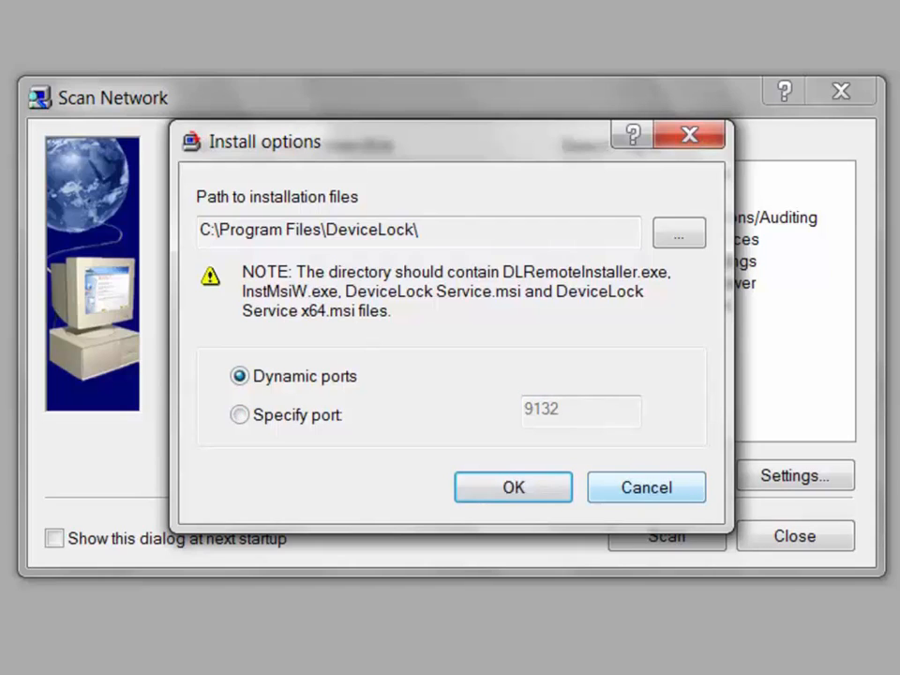
click(647, 487)
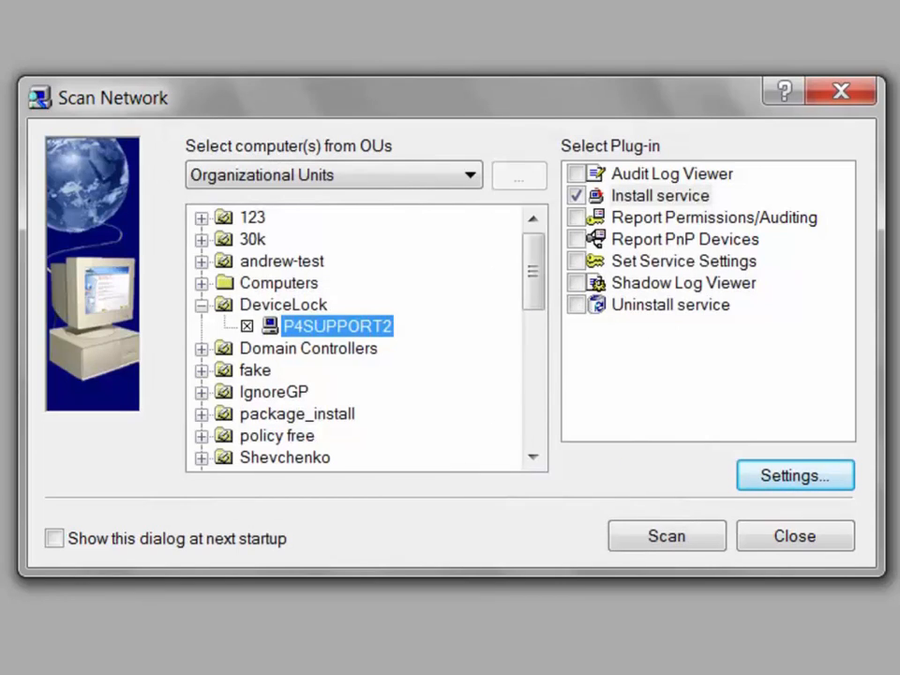
click(659, 196)
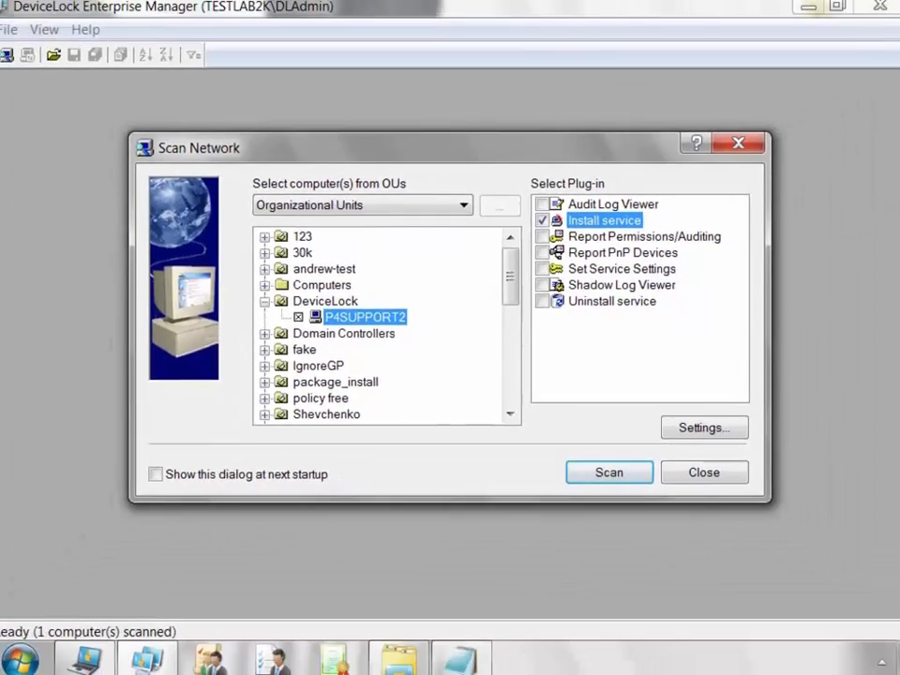
click(667, 536)
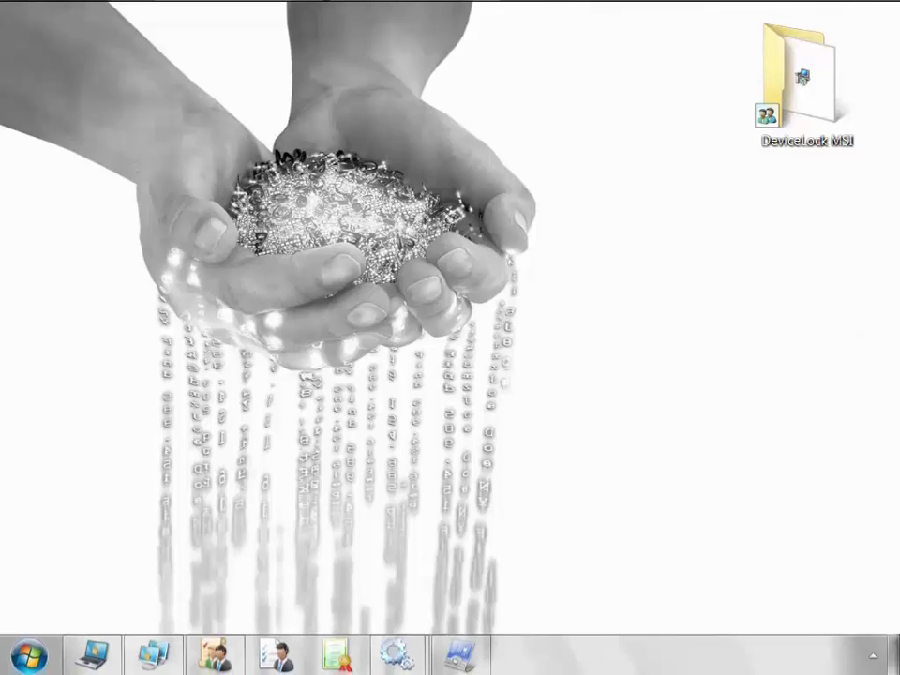
Check the DeviceLock MSI folder's sharing and share permissions, then open the folder.
click(806, 86)
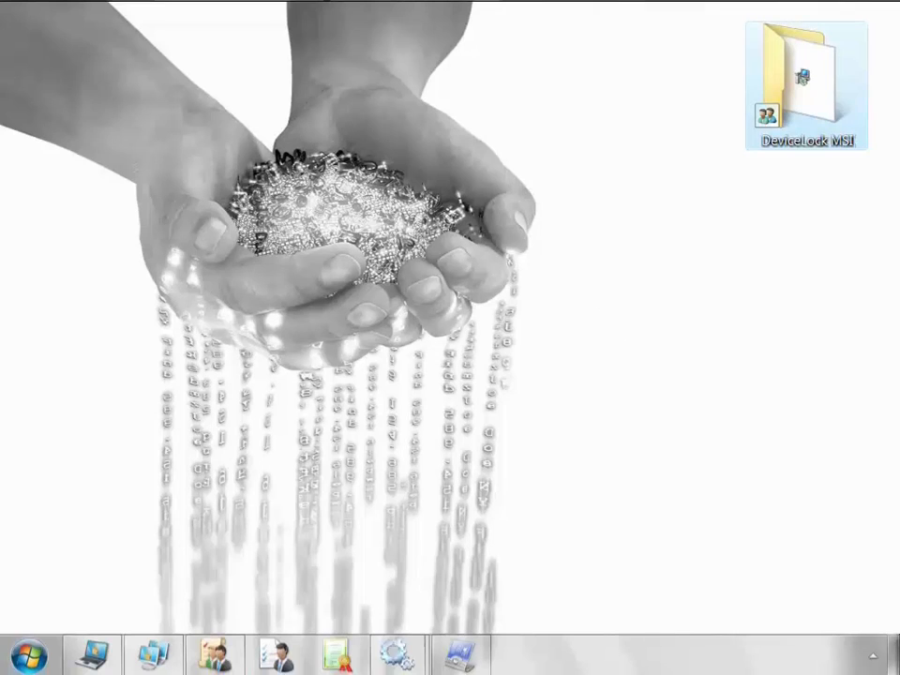
right_click(810, 134)
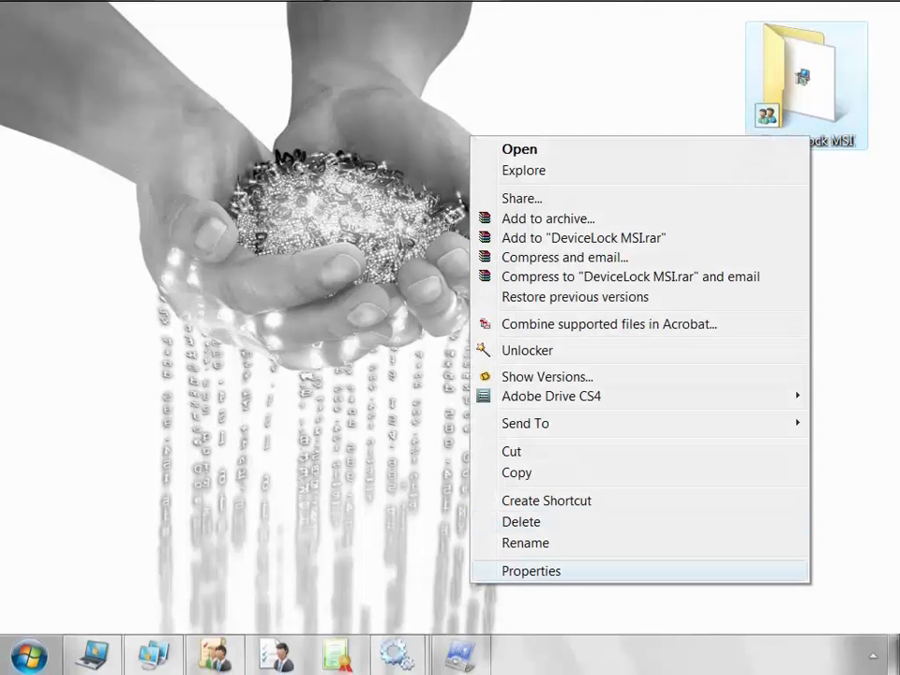
click(532, 570)
click(558, 184)
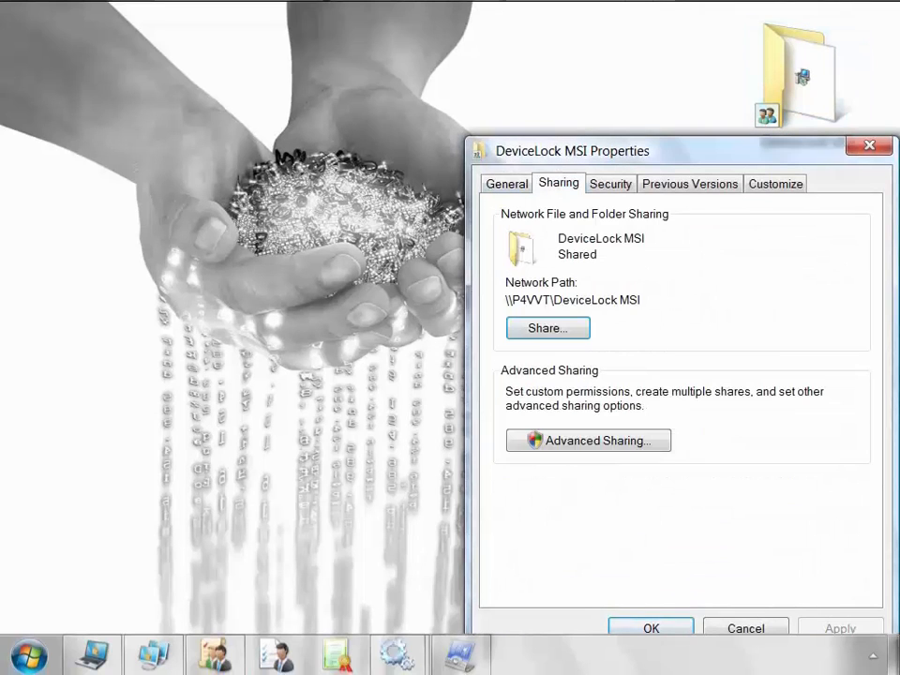
click(588, 440)
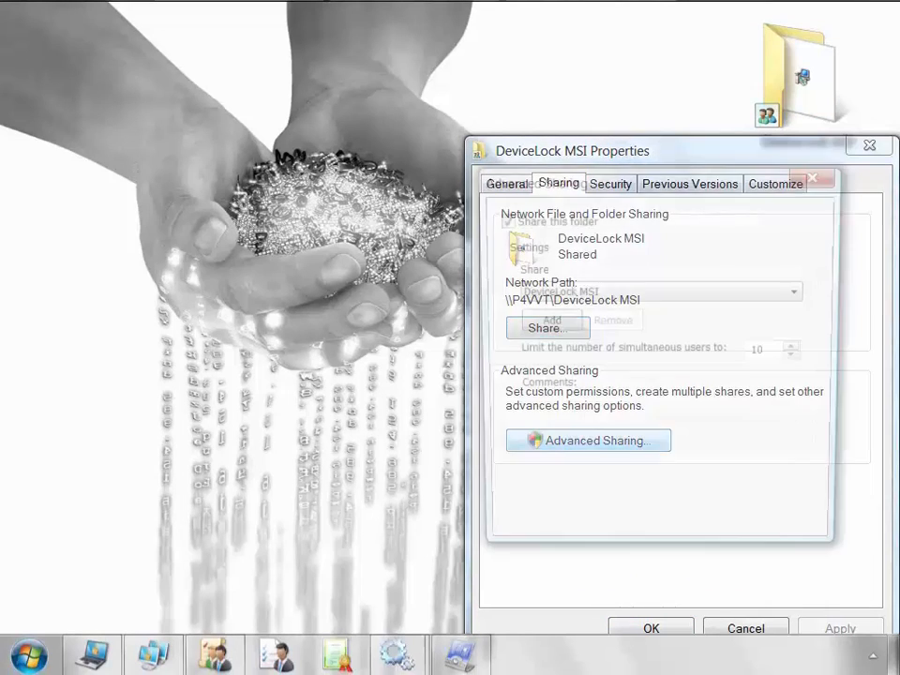
click(555, 476)
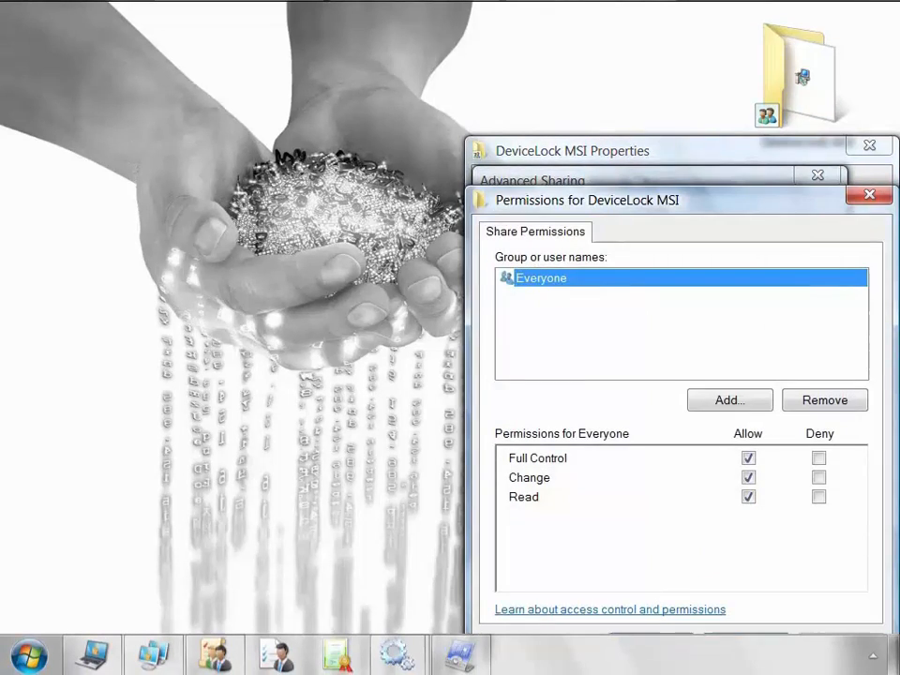
click(651, 634)
click(620, 528)
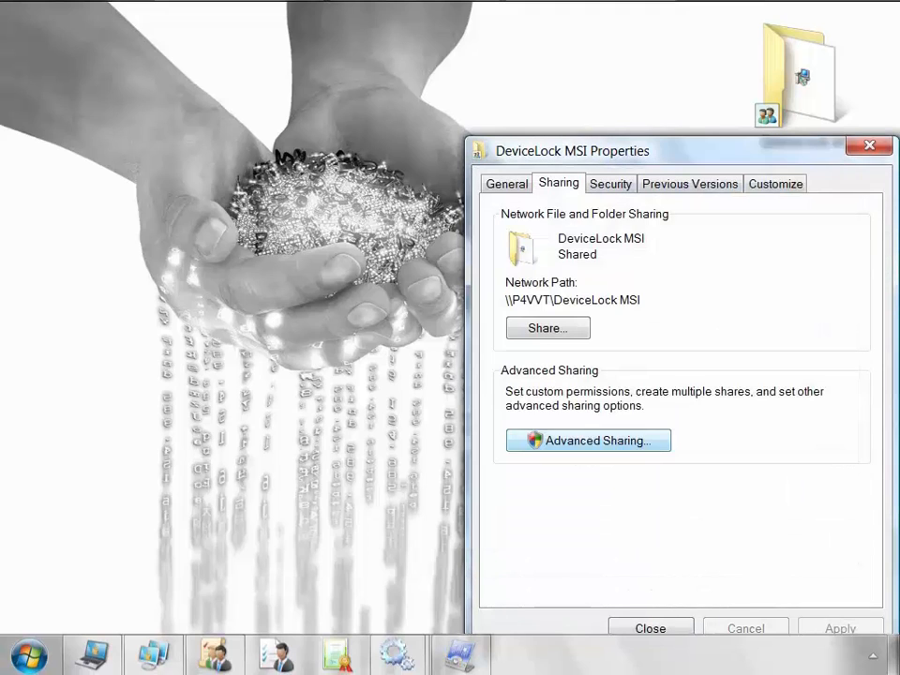
click(636, 627)
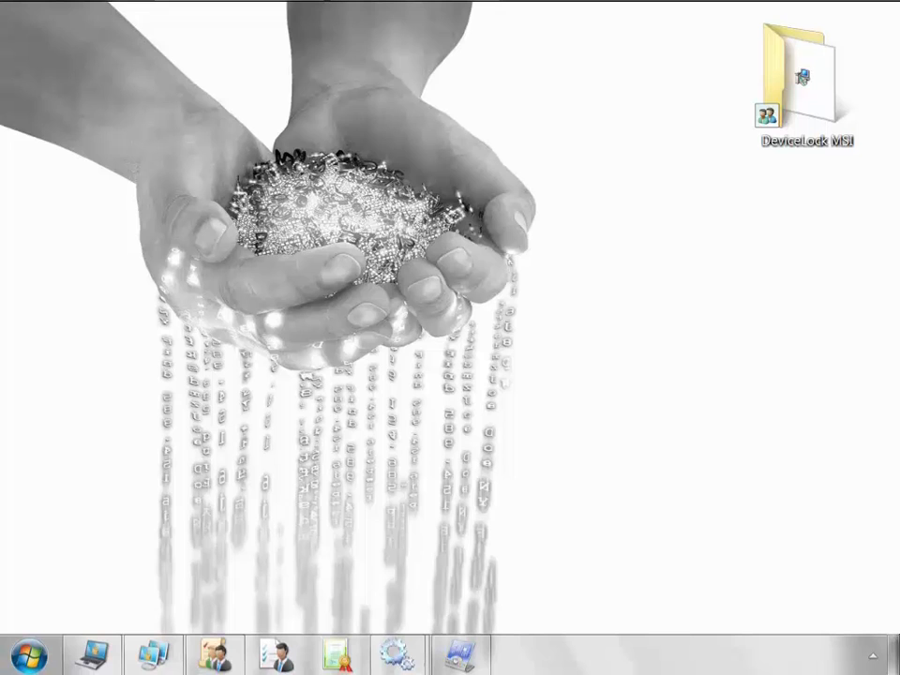
double_click(806, 80)
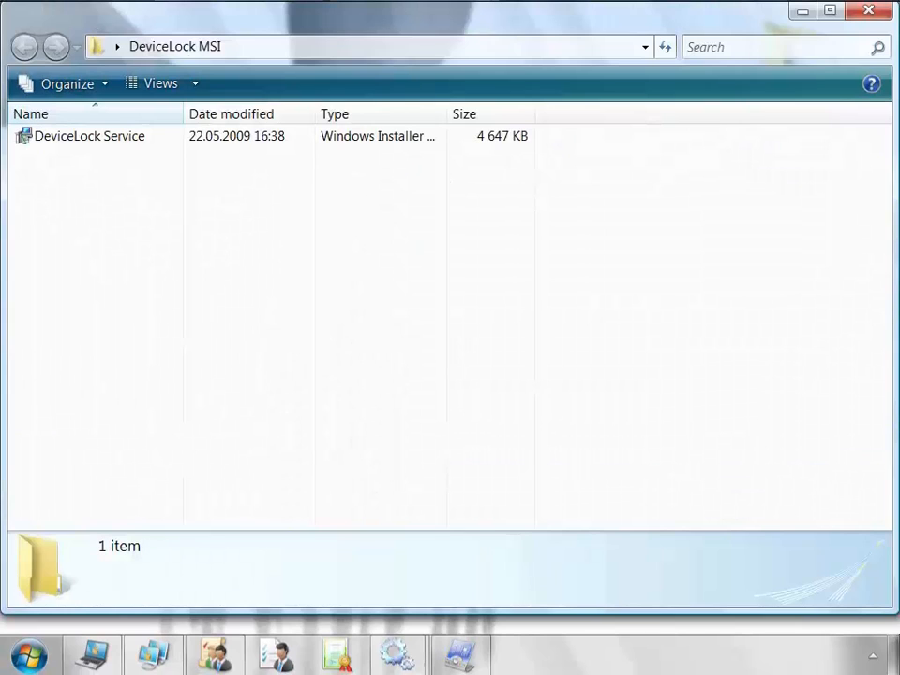
Create a GPO named DL linked to the DeviceLock OU and select it to view its details.
key(alt+Tab)
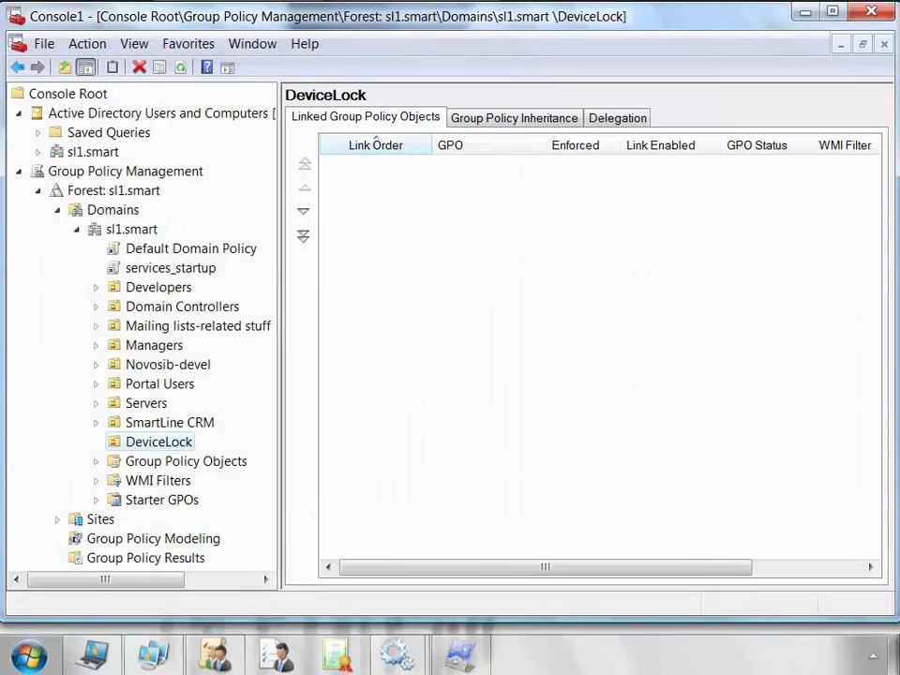
right_click(175, 443)
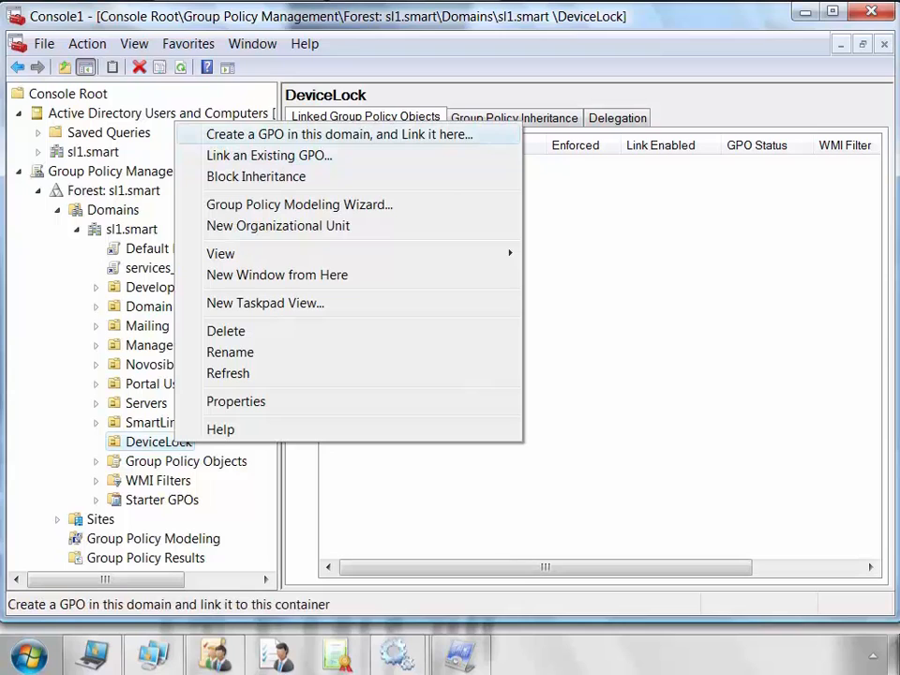
key(Return)
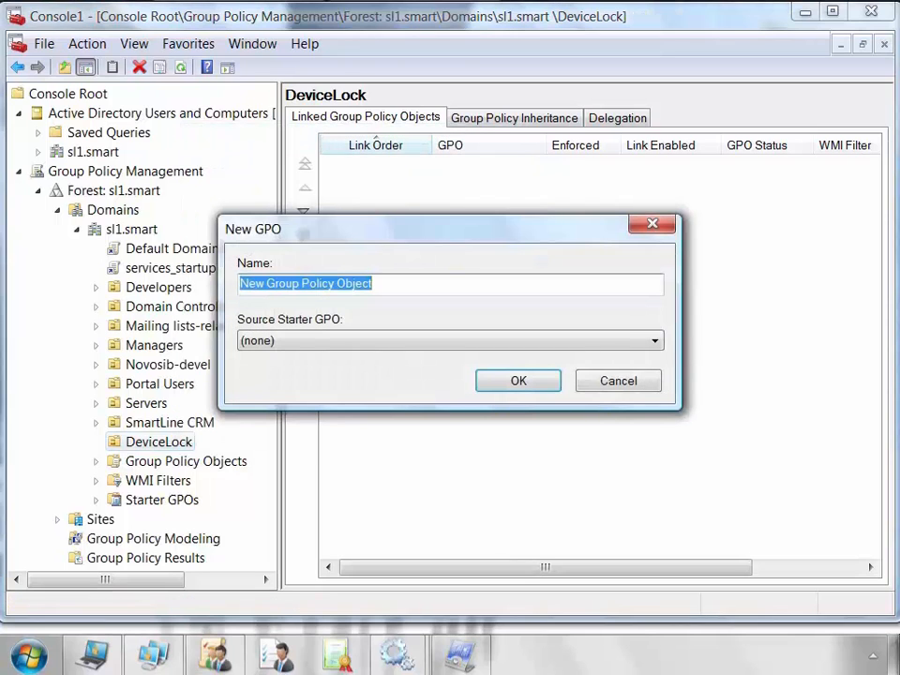
text(DL)
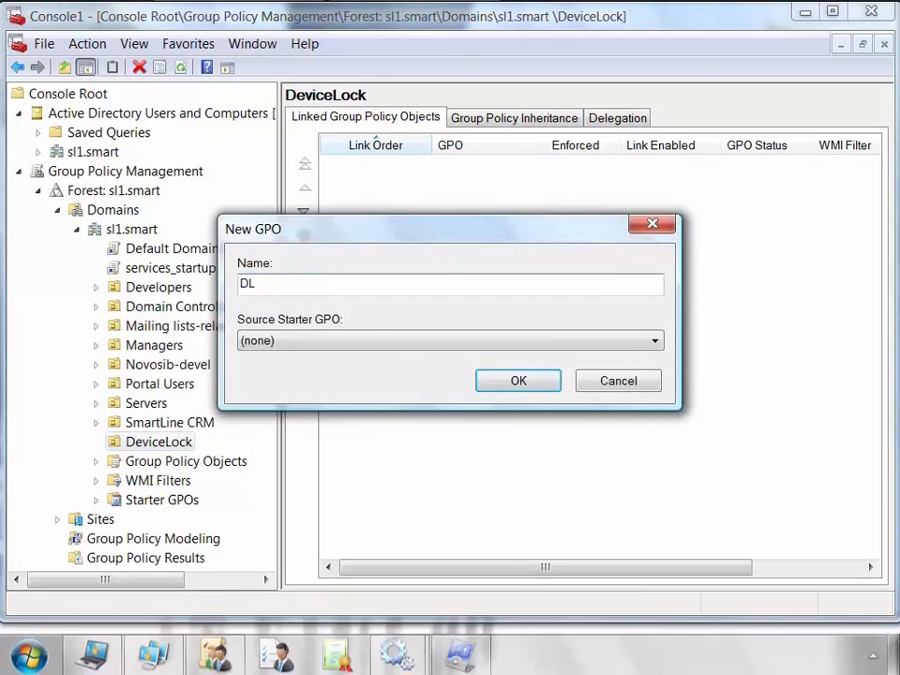
key(Return)
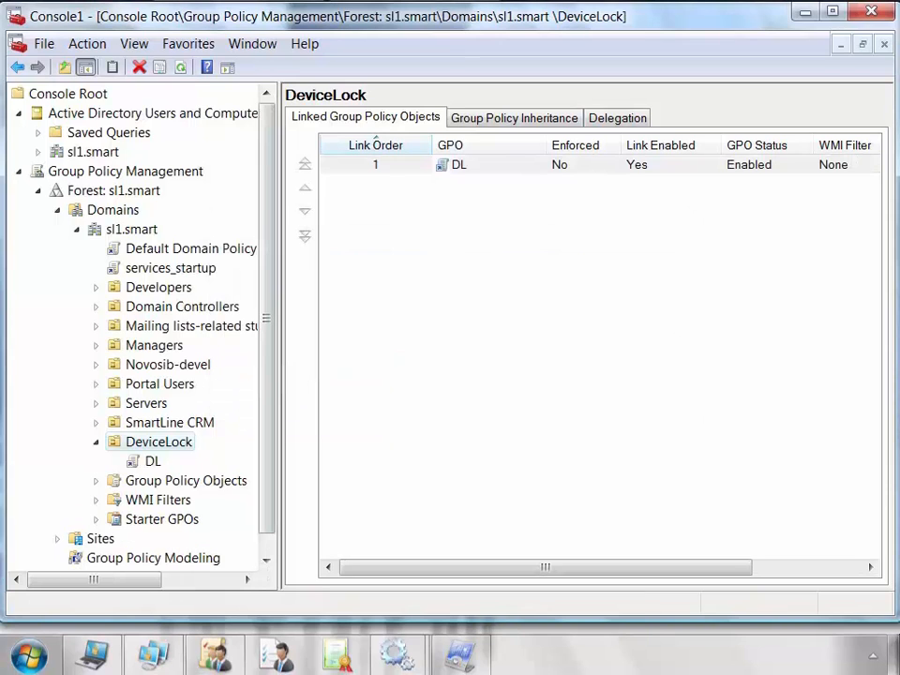
click(152, 461)
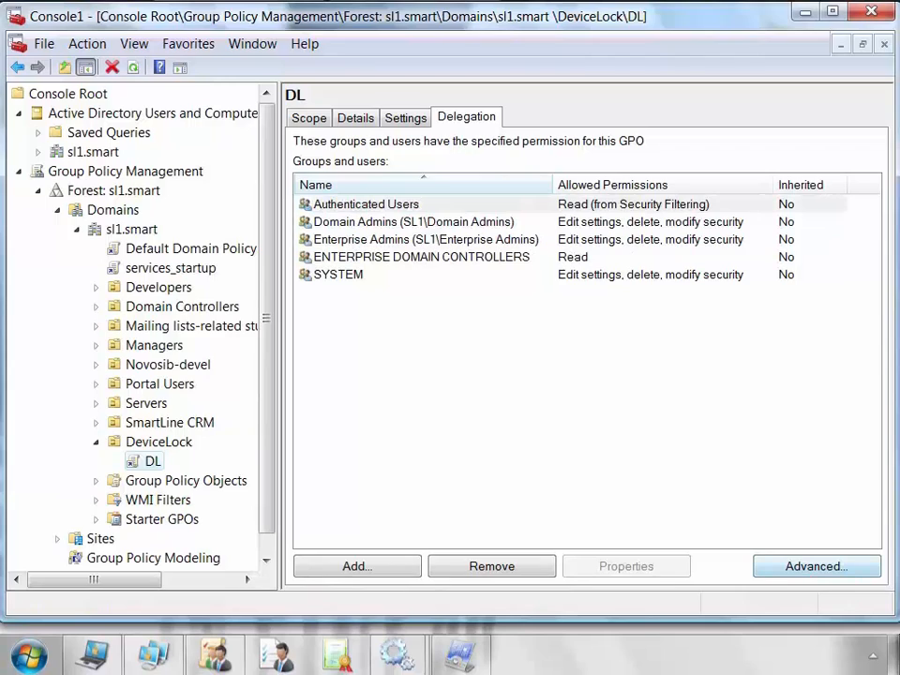
Inspect DL's advanced permissions for Domain Admins and Authenticated Users, cancel, and open DL for editing.
click(816, 566)
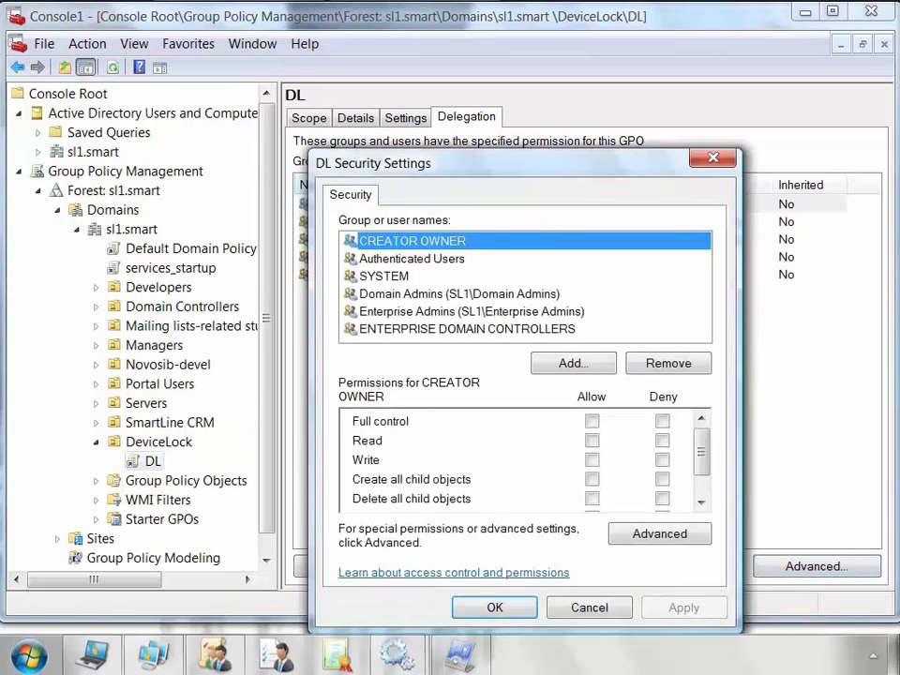
click(459, 294)
drag(701, 452, 701, 470)
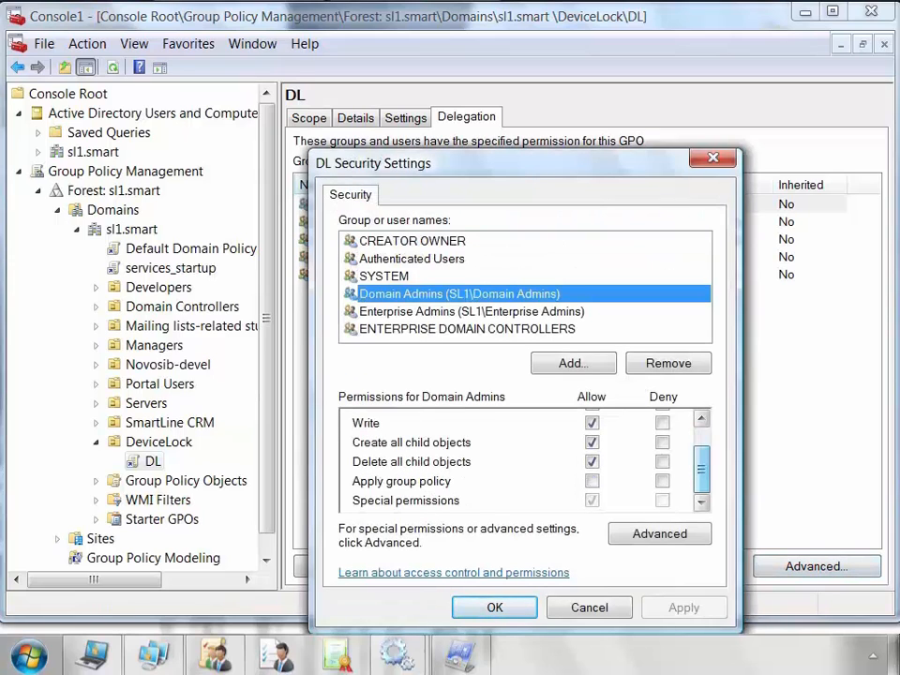
click(663, 481)
click(413, 259)
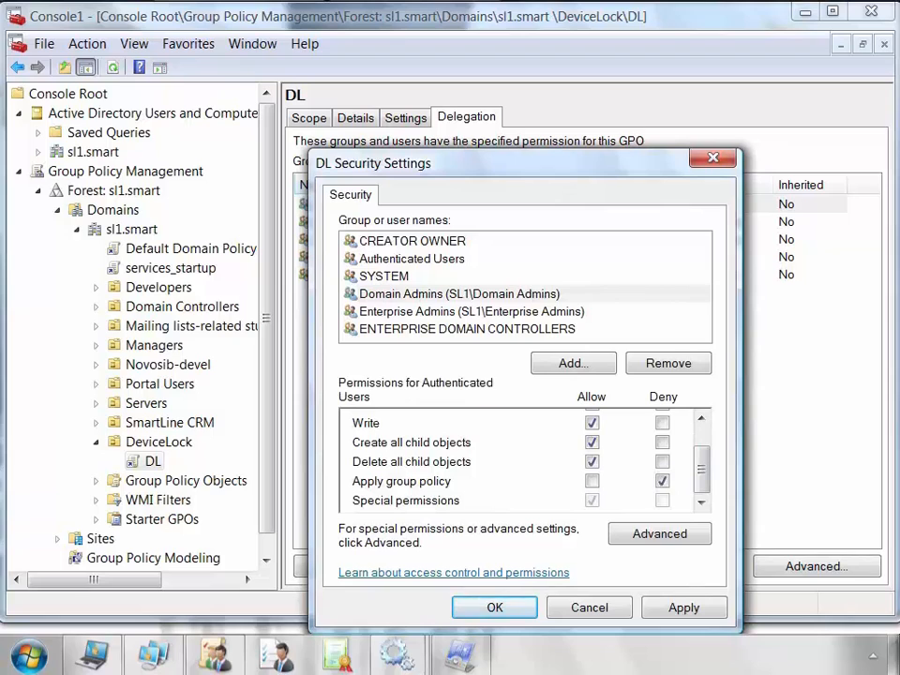
click(590, 608)
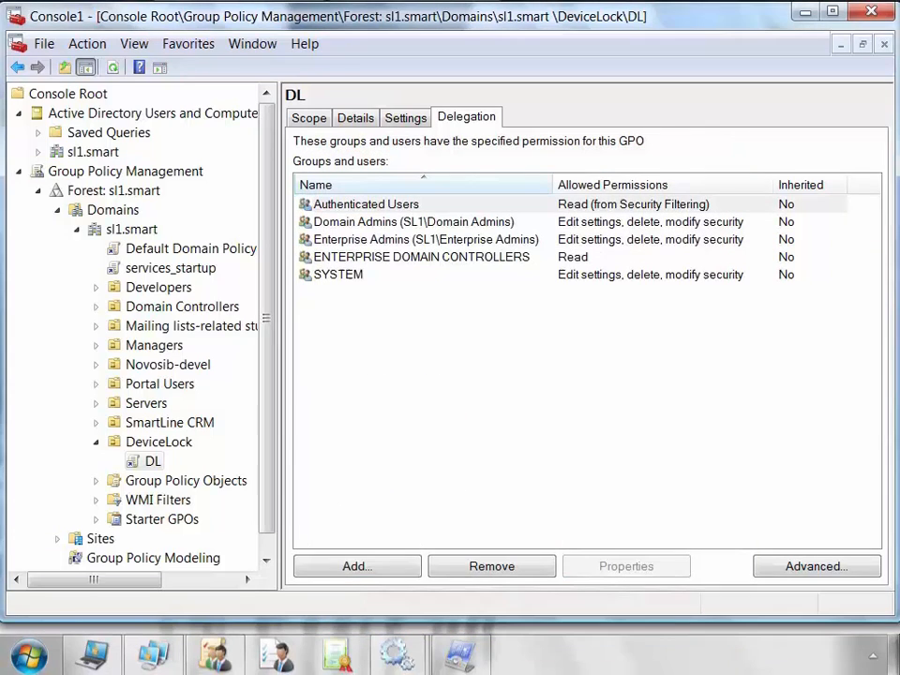
right_click(153, 461)
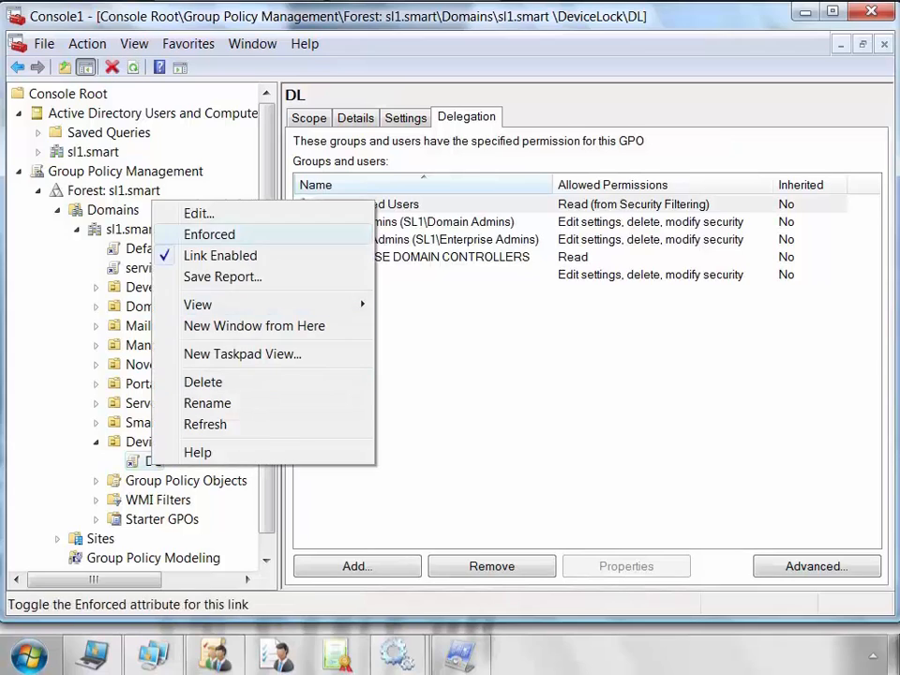
click(199, 214)
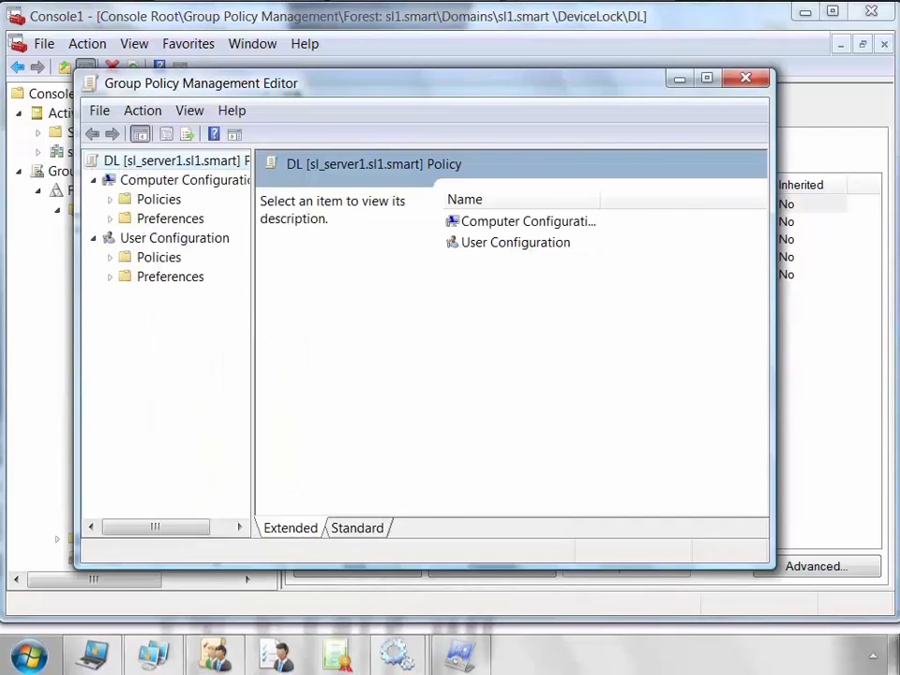
Add the DeviceLock Service package under Computer Configuration > Software installation with the Assigned method.
drag(253, 310, 371, 309)
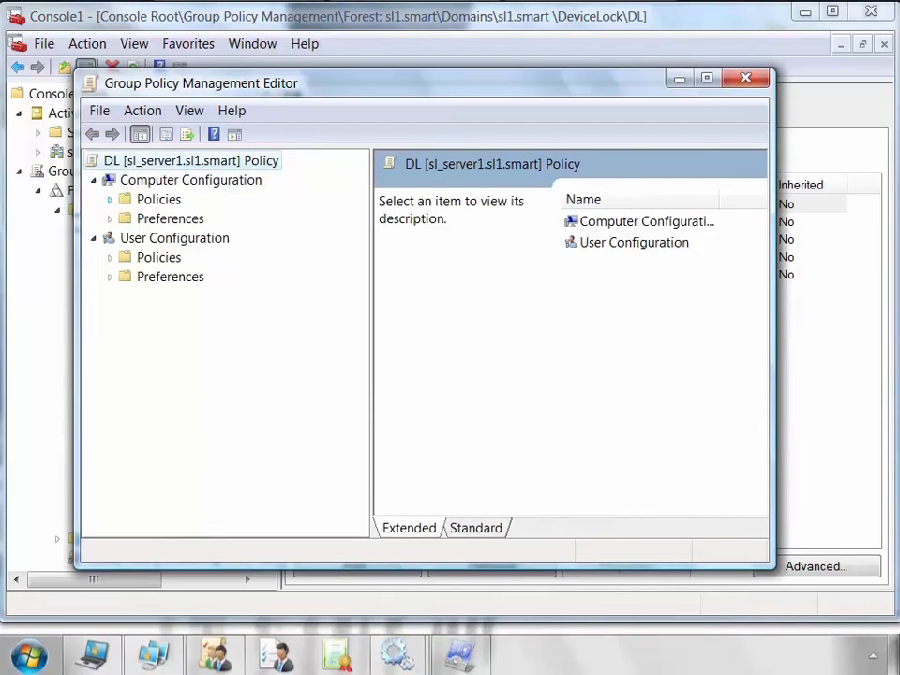
click(109, 200)
click(127, 218)
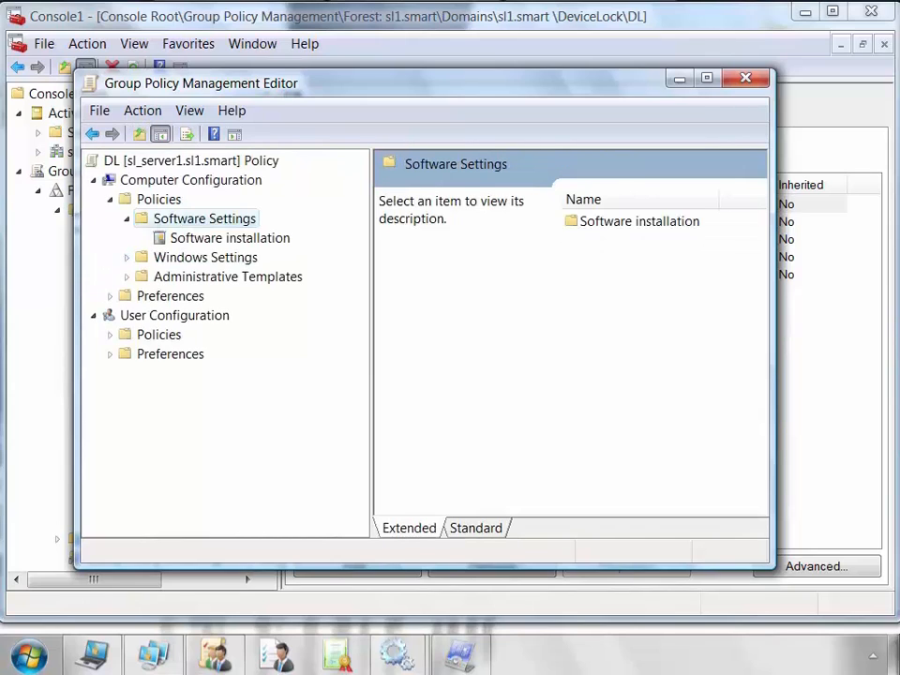
right_click(261, 238)
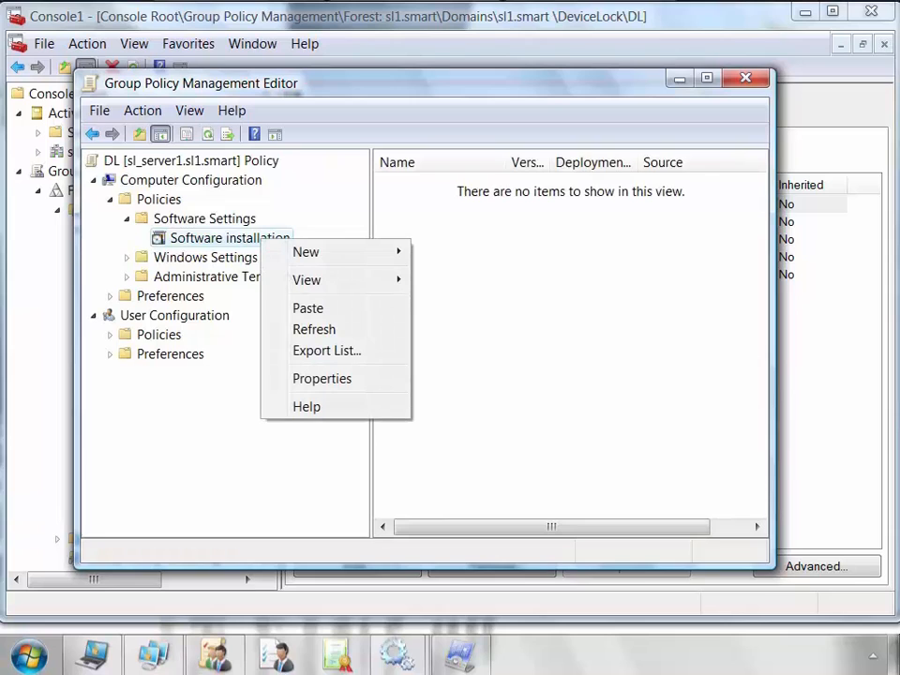
mouse_move(309, 251)
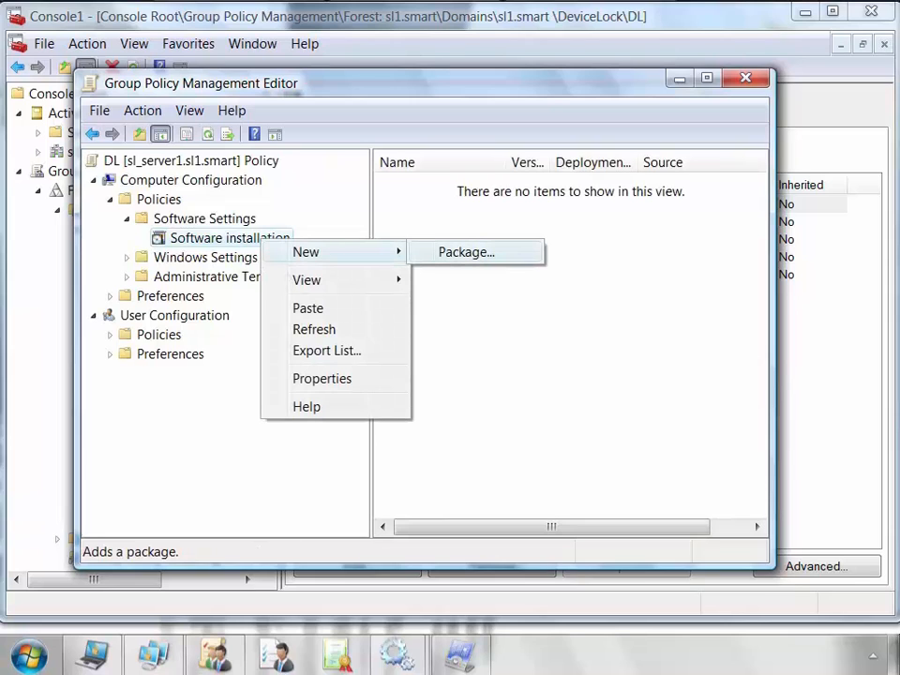
click(467, 252)
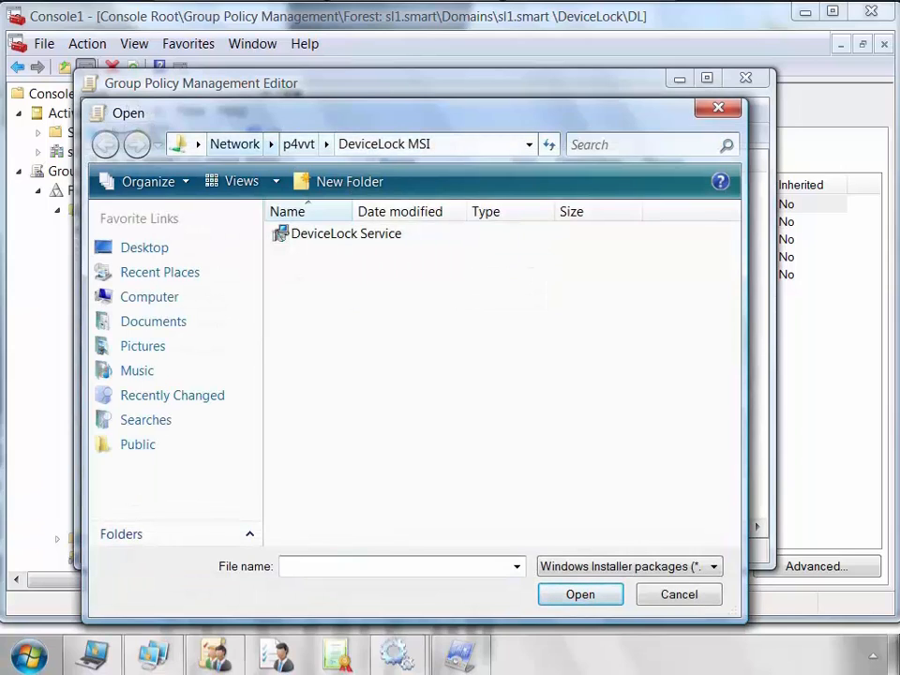
click(364, 233)
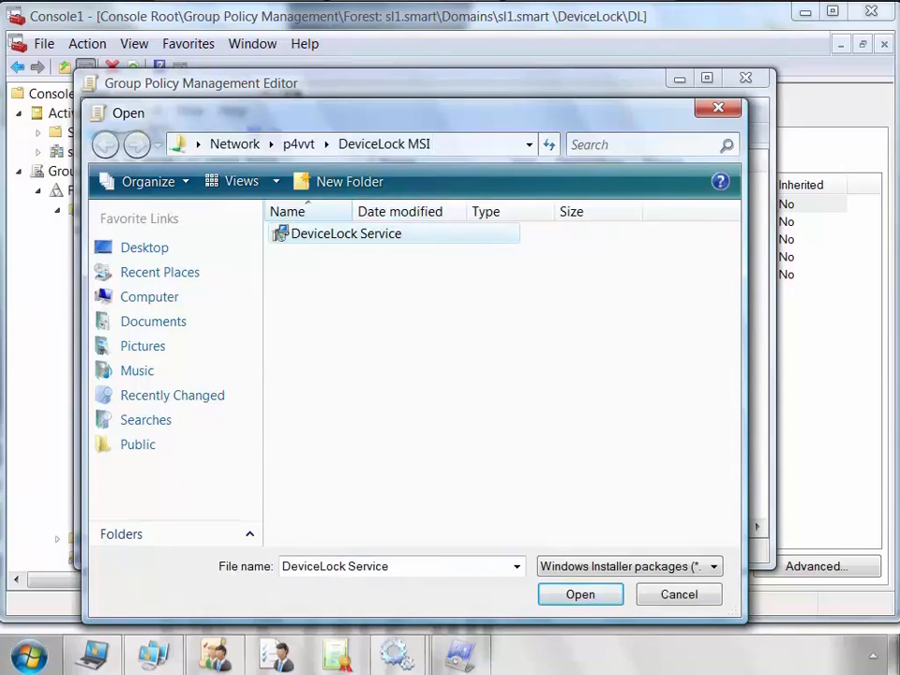
click(580, 594)
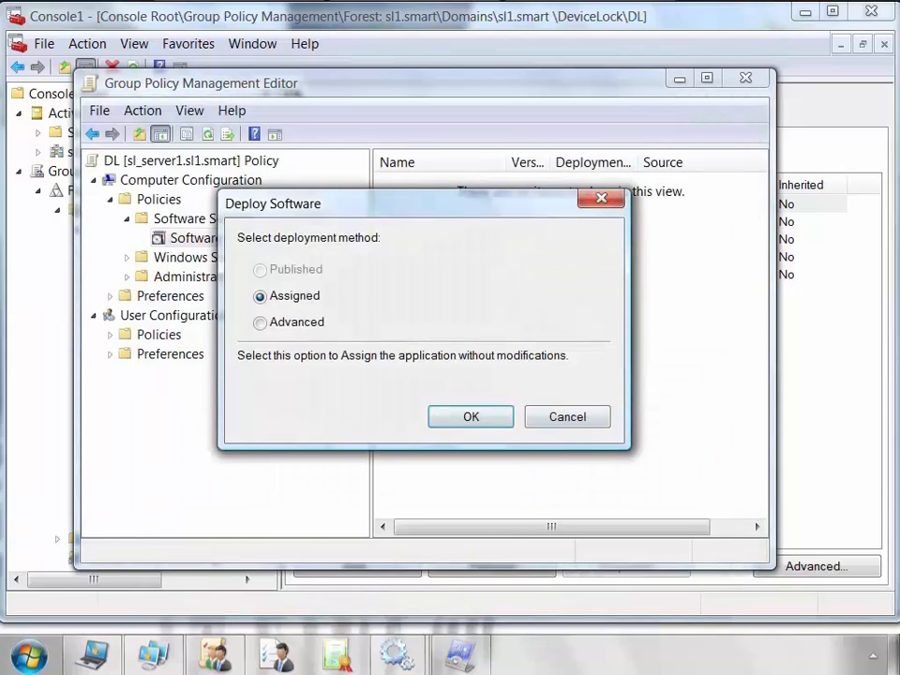
key(Return)
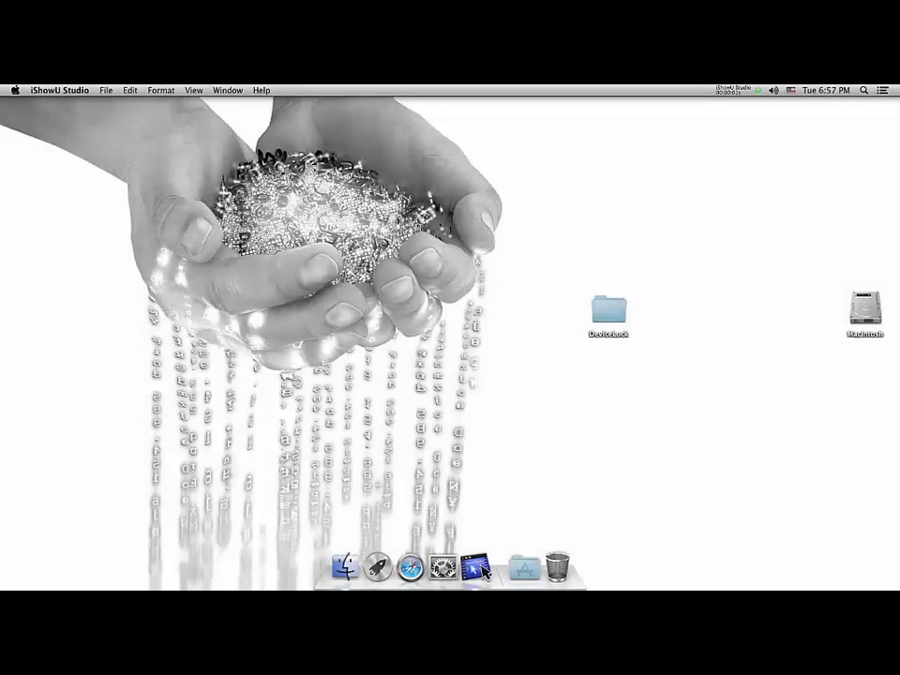
Open the DeviceLock folder, mount DeviceLock Service.dmg, and launch DeviceLock Service.pkg.
double_click(609, 311)
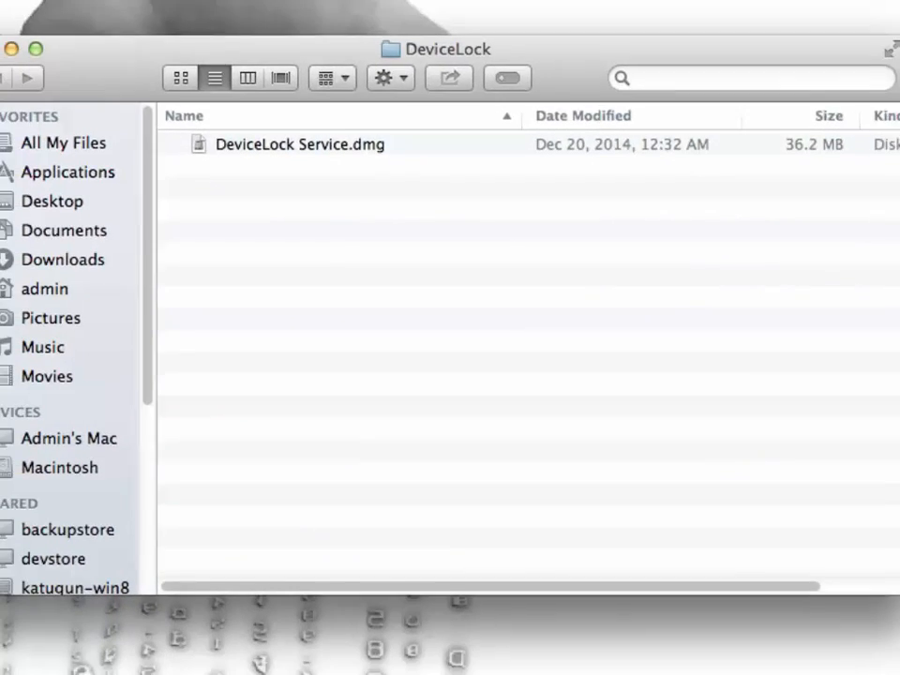
double_click(300, 145)
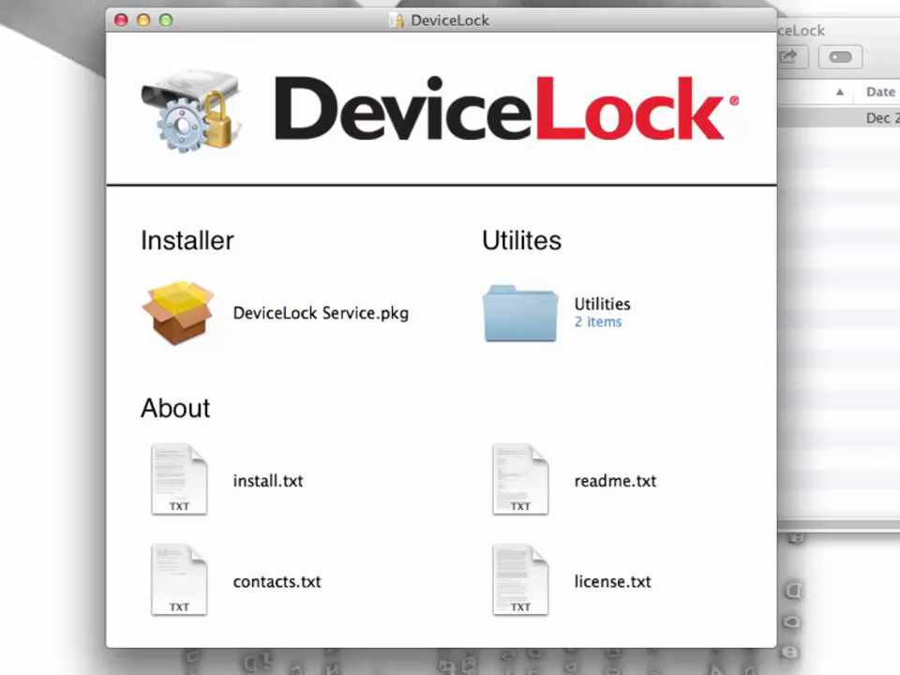
double_click(178, 313)
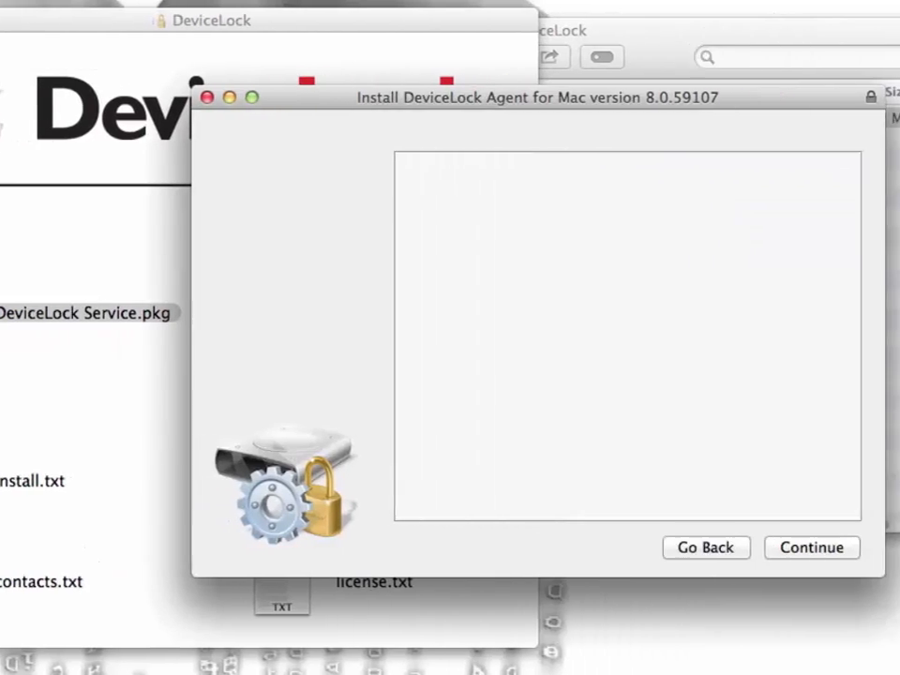
Pass the introduction, agree to the license, start the standard install, and authorize with the admin password.
key(Return)
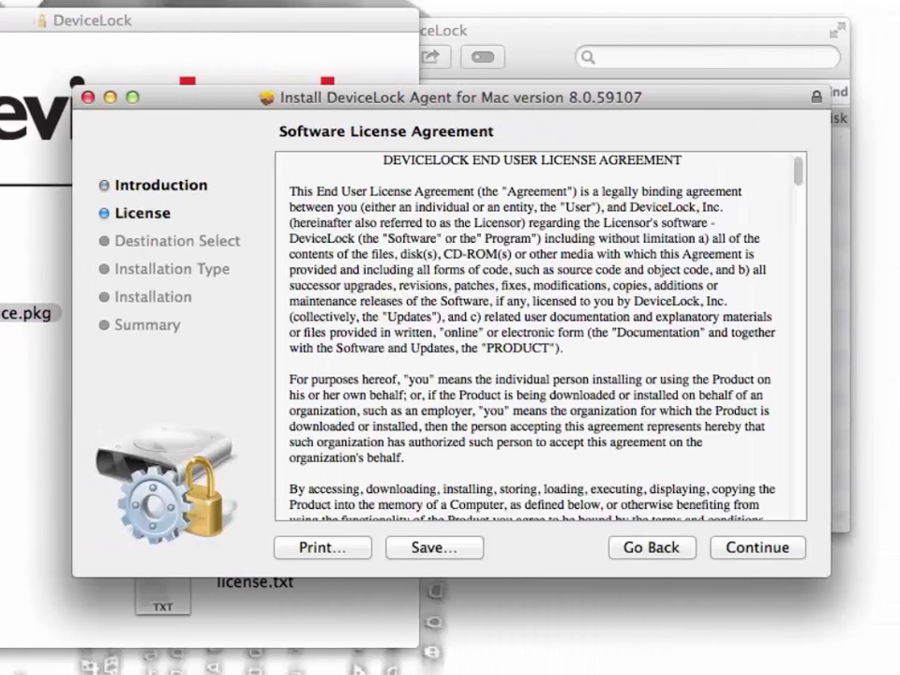
key(Return)
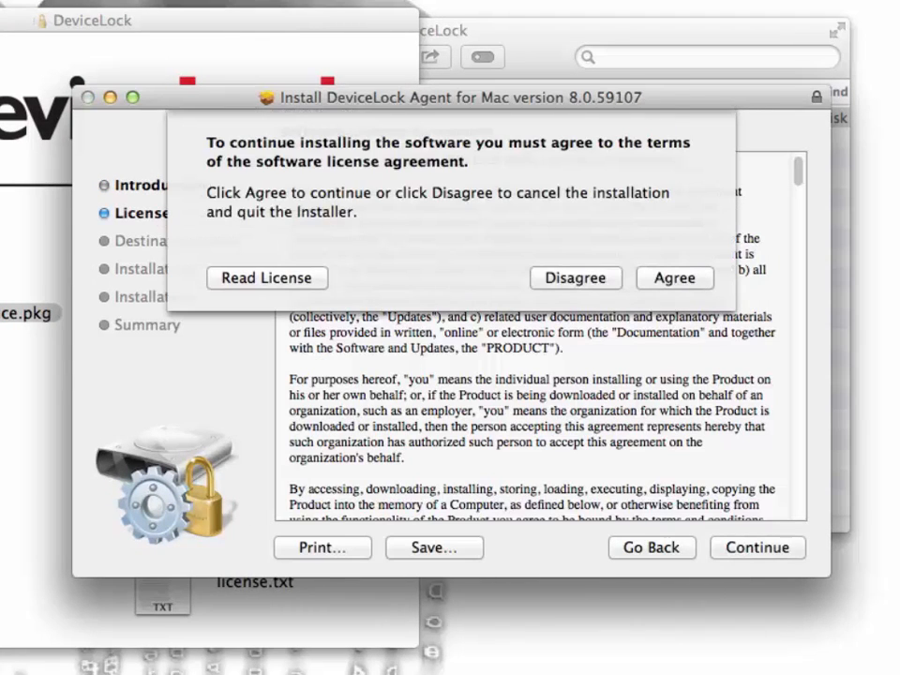
key(Return)
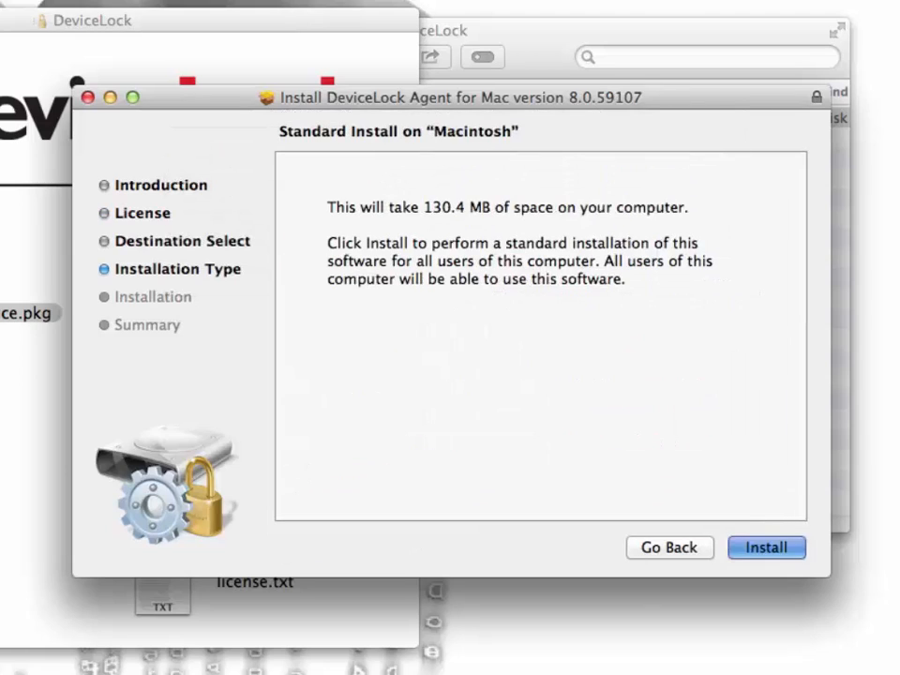
key(Return)
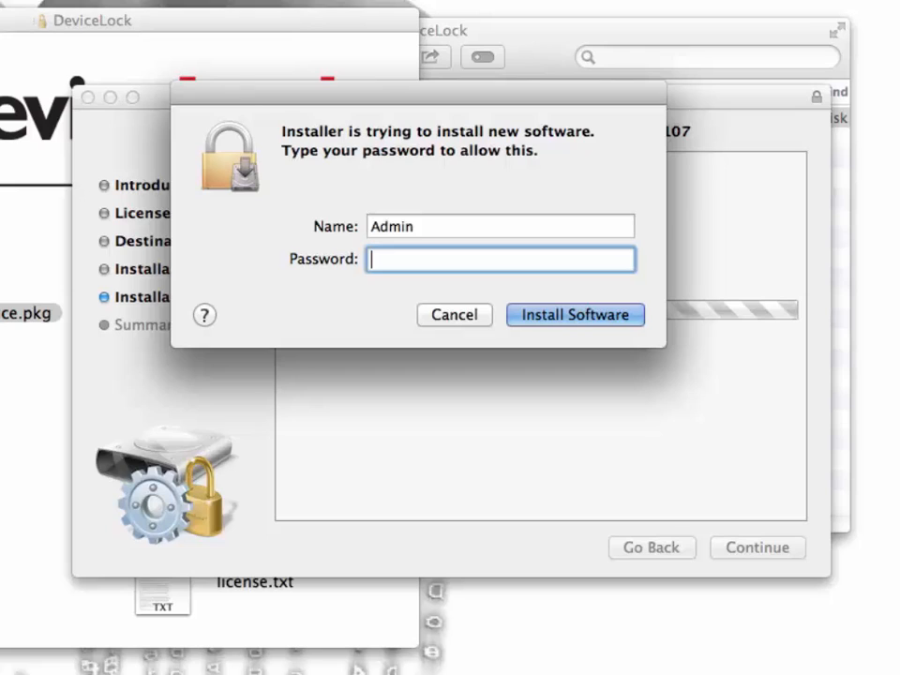
text(•••)
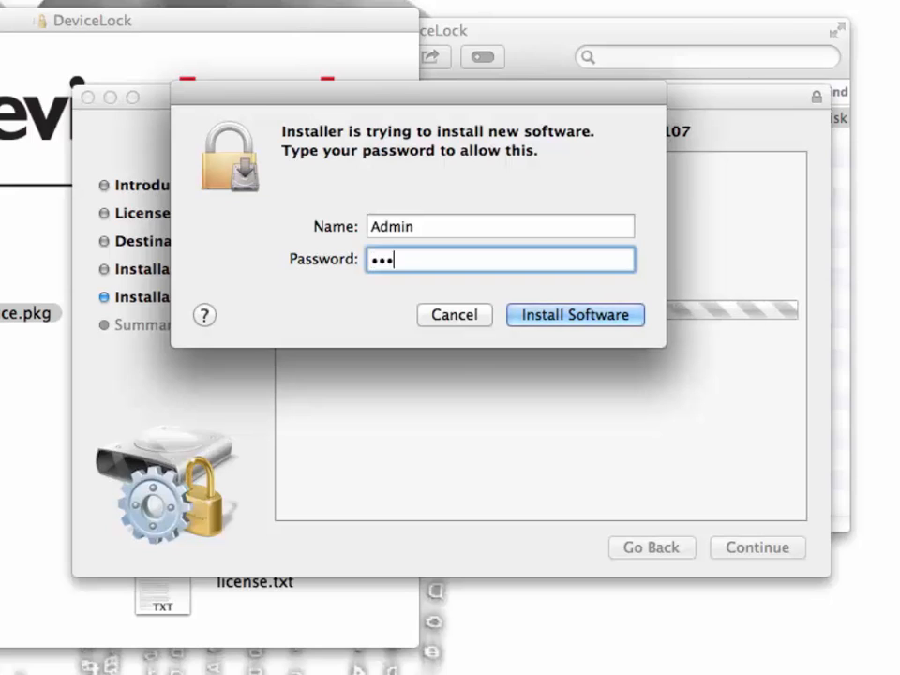
key(Return)
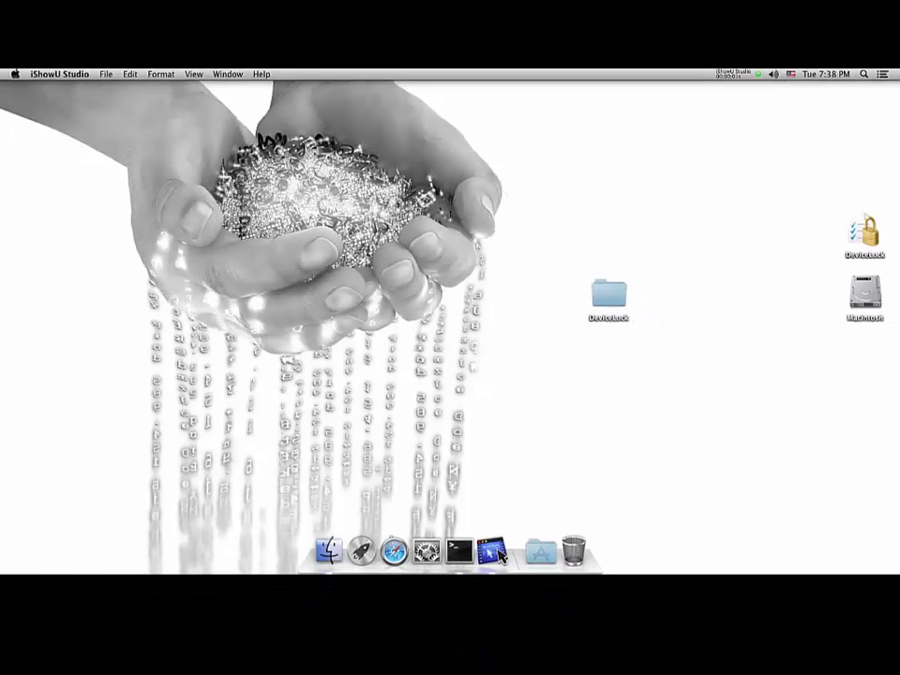
Browse Macintosh disk > Library > DeviceLockAgent > Utilities, select the install script, and open Terminal.
double_click(896, 293)
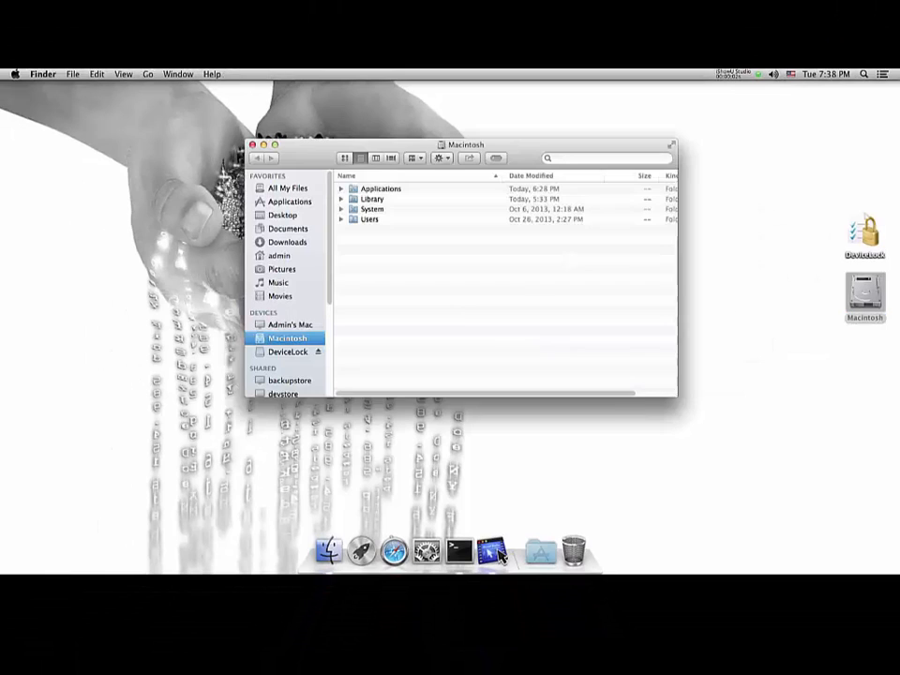
double_click(372, 199)
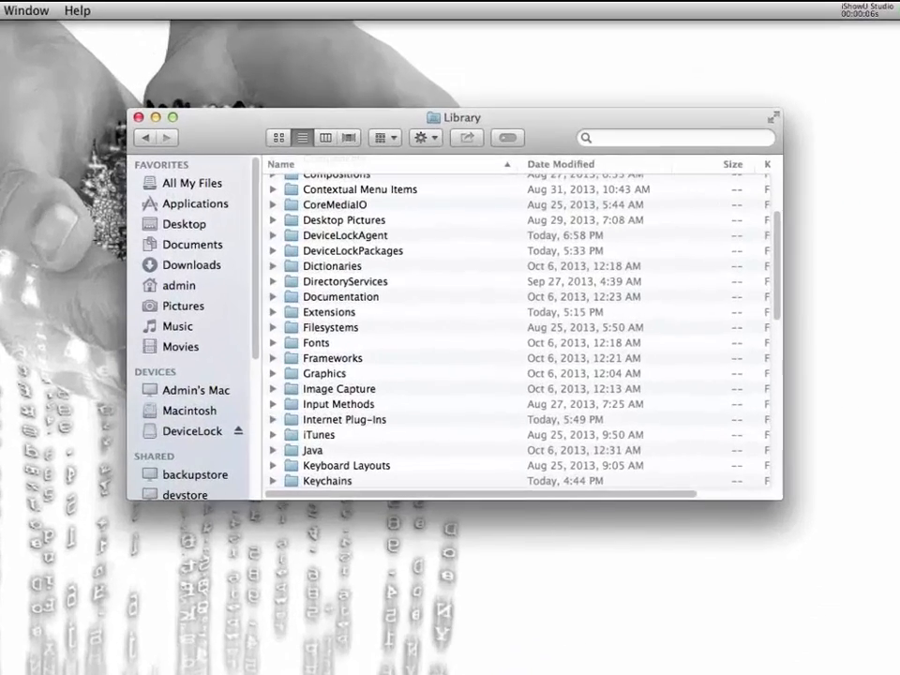
double_click(344, 235)
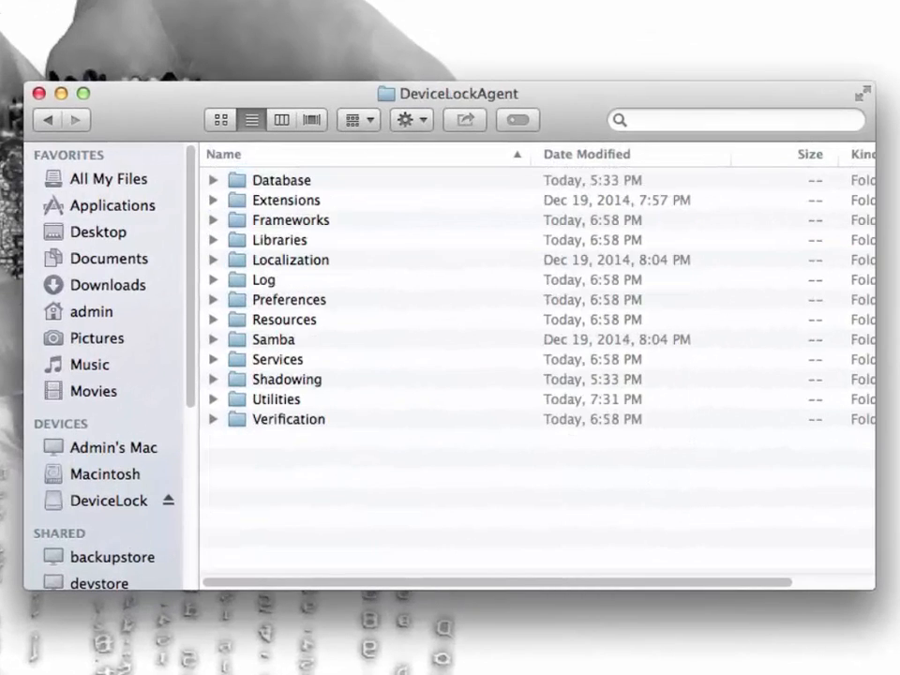
double_click(276, 399)
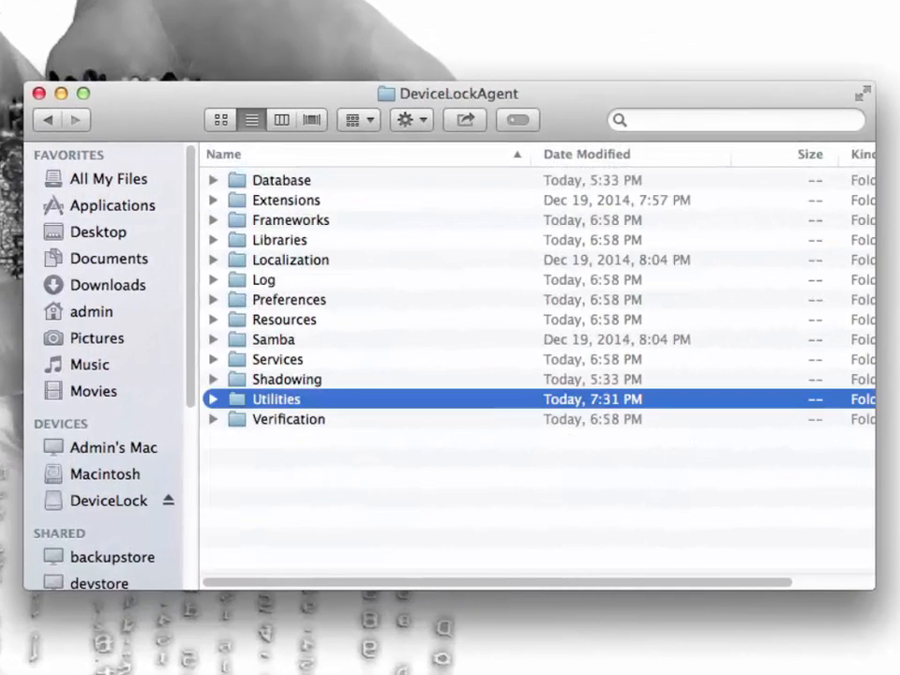
click(271, 220)
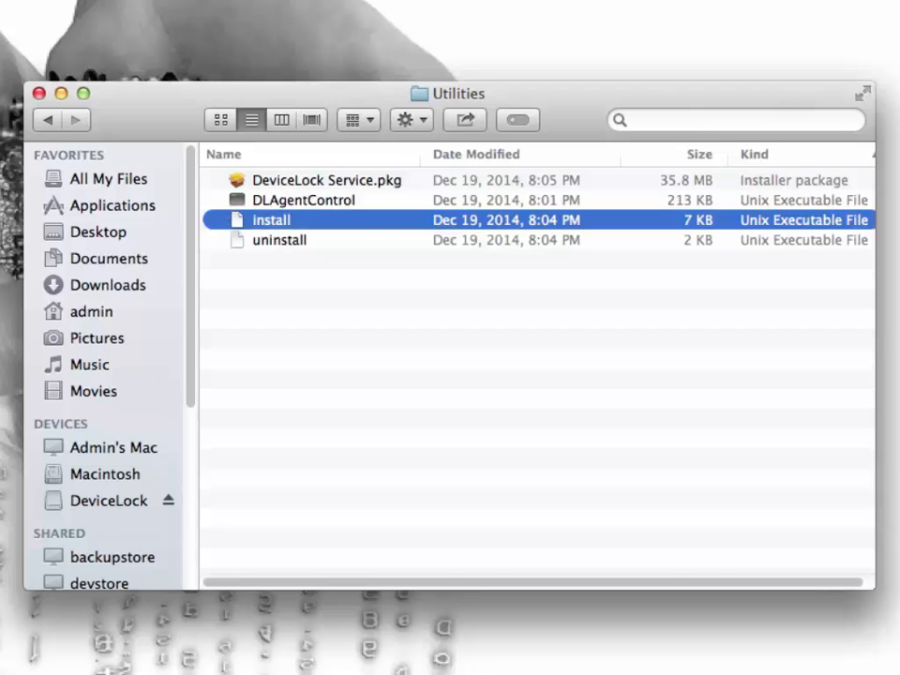
click(609, 643)
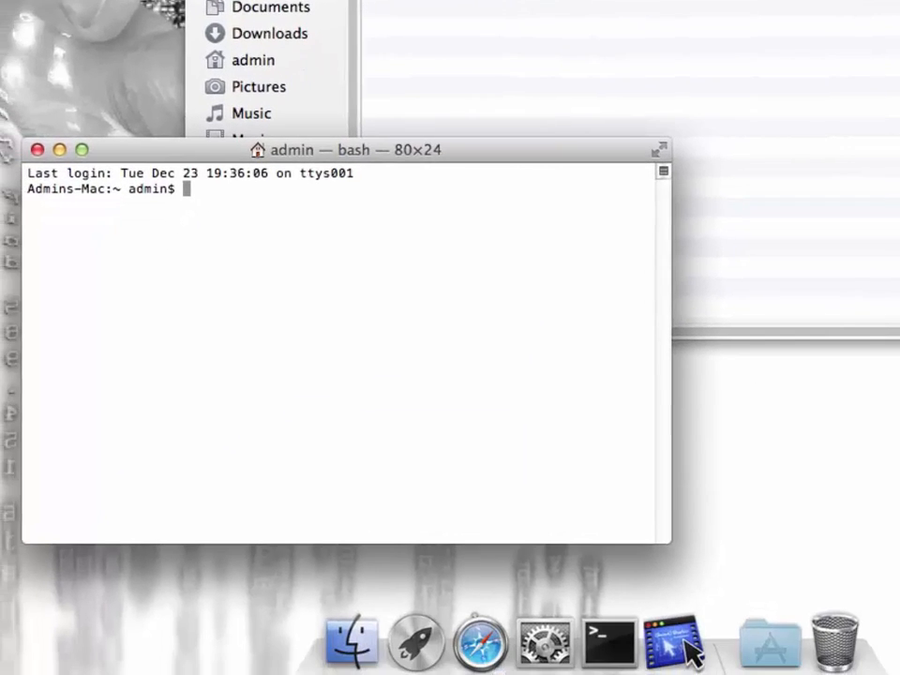
Paste the DeviceLock Service.pkg install command into a new Terminal window and mark its --delayed option for replacement with --silent.
text(sudo /Volumes/DeviceLock/Utilities/install --package /Volumes/DeviceLock/DeviceLock Service.pkg)
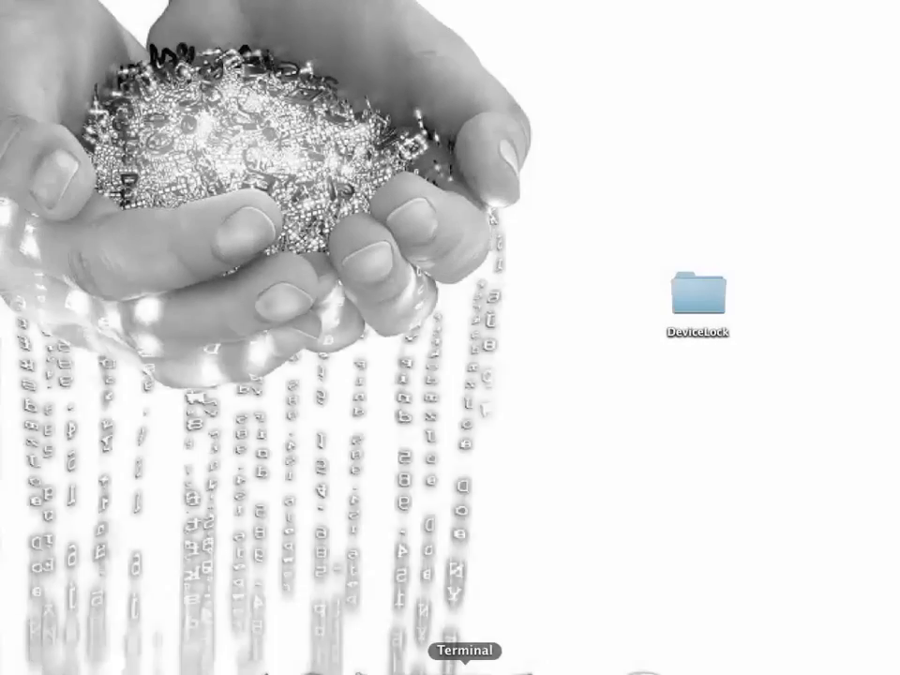
click(465, 669)
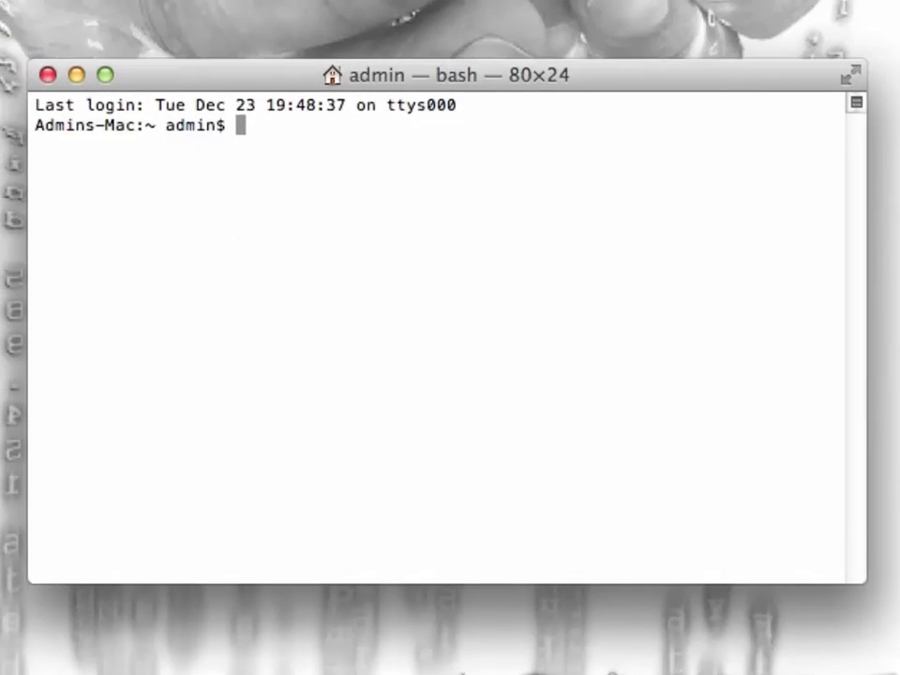
text(sudo /Volumes/DeviceLock/Utilities/install --delayed --package /Volumes/DeviceLock/DeviceLock Service.pkg)
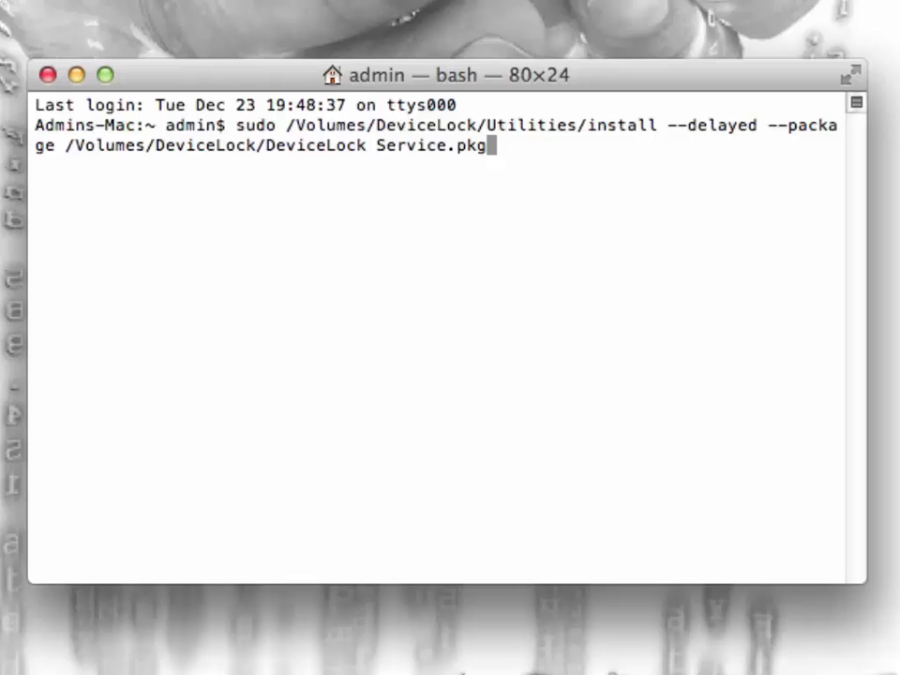
drag(667, 126, 757, 126)
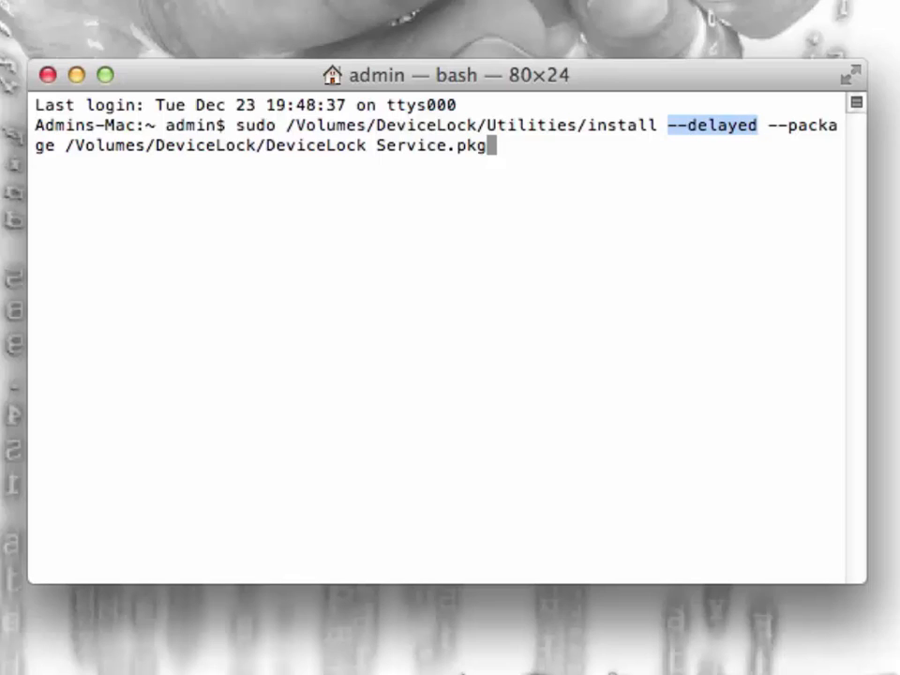
click(757, 125)
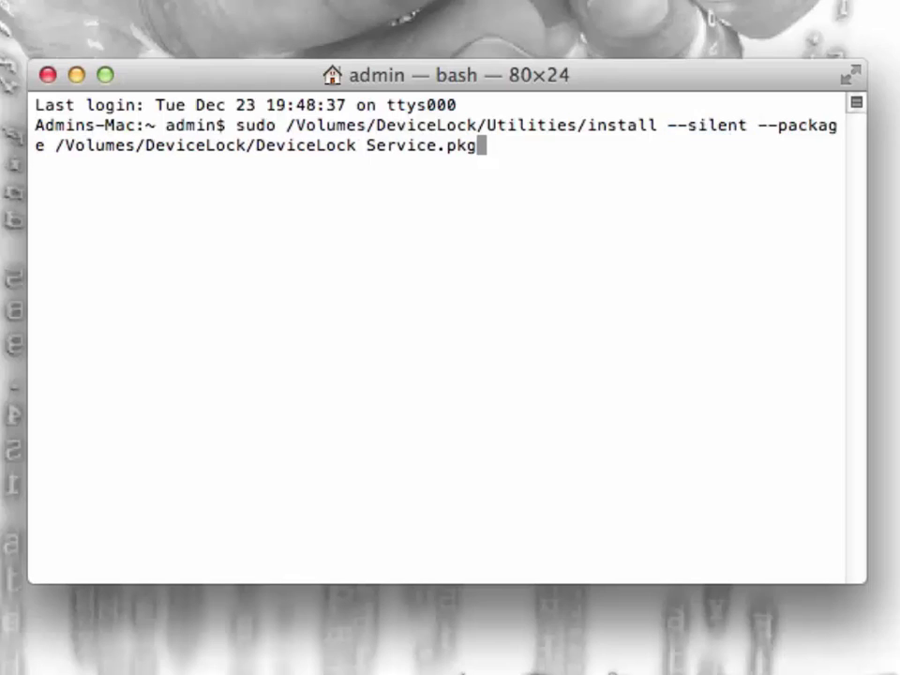
drag(667, 126, 747, 126)
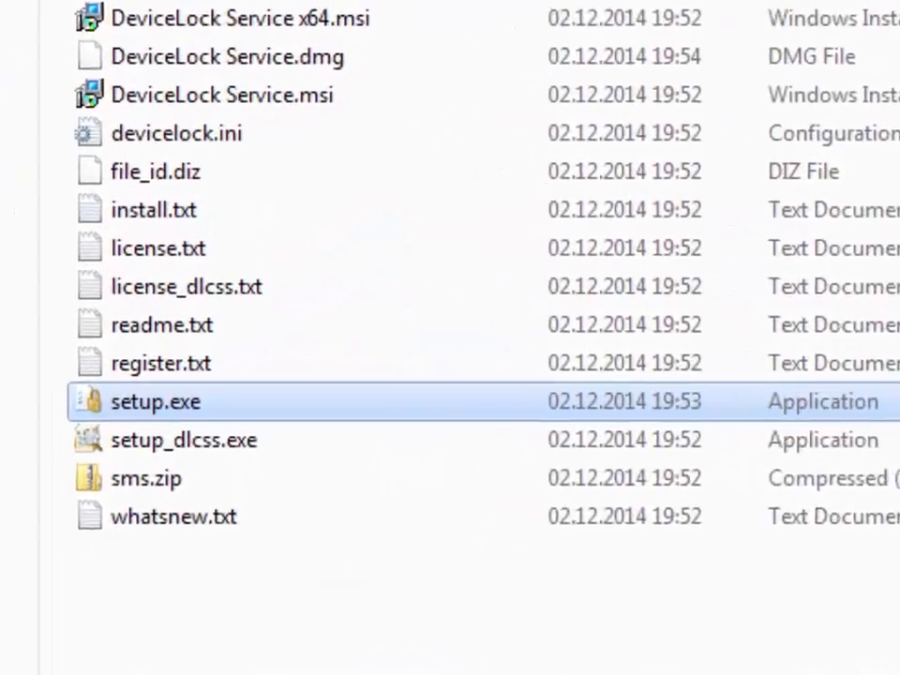
Launch DeviceLock setup, accept the license agreement, and enter 'DeviceLock Admin' as the user name.
key(Return)
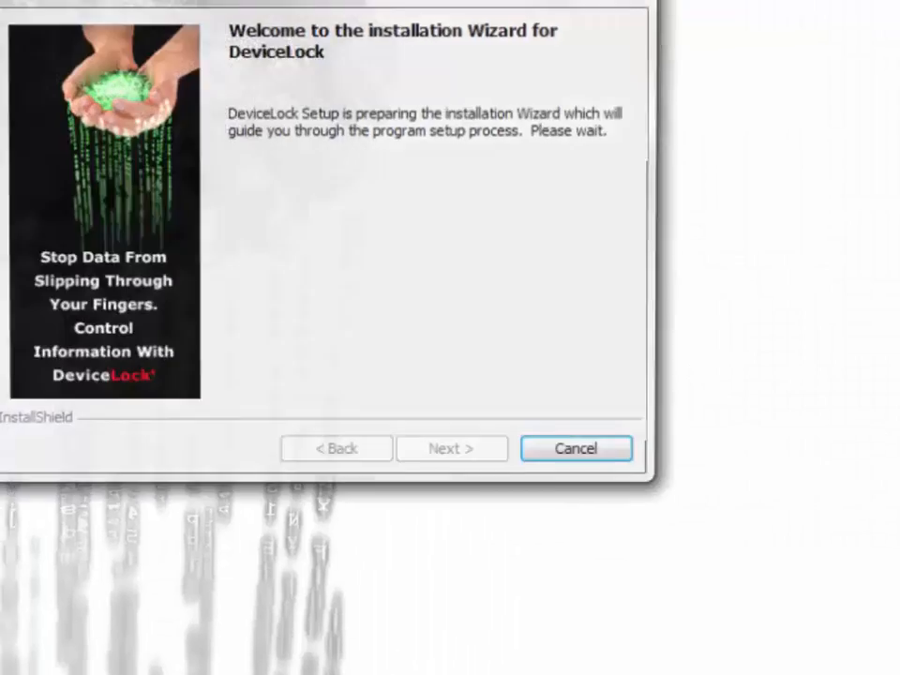
key(Return)
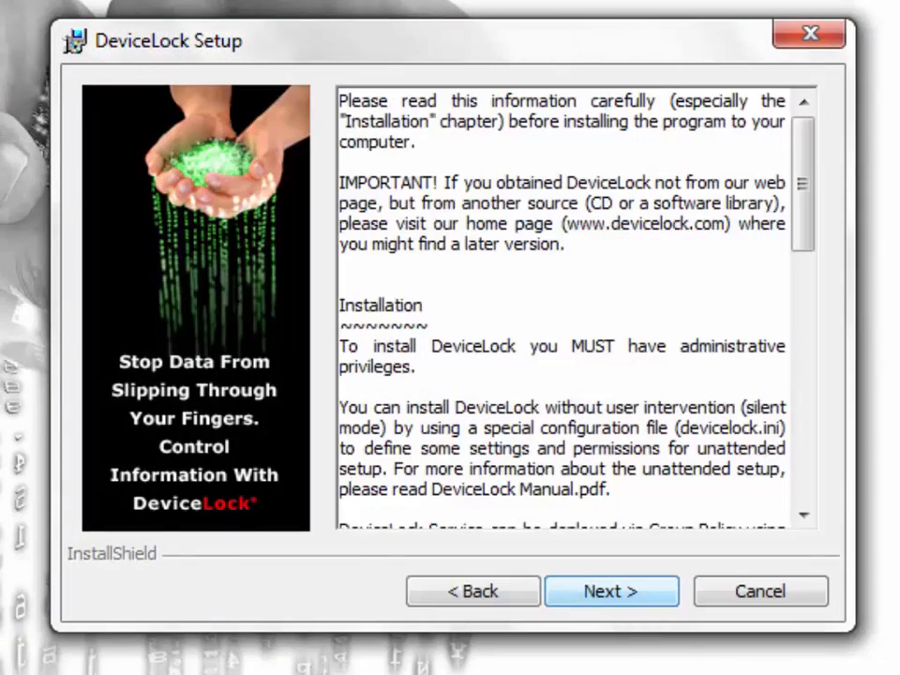
key(Return)
key(alt+a)
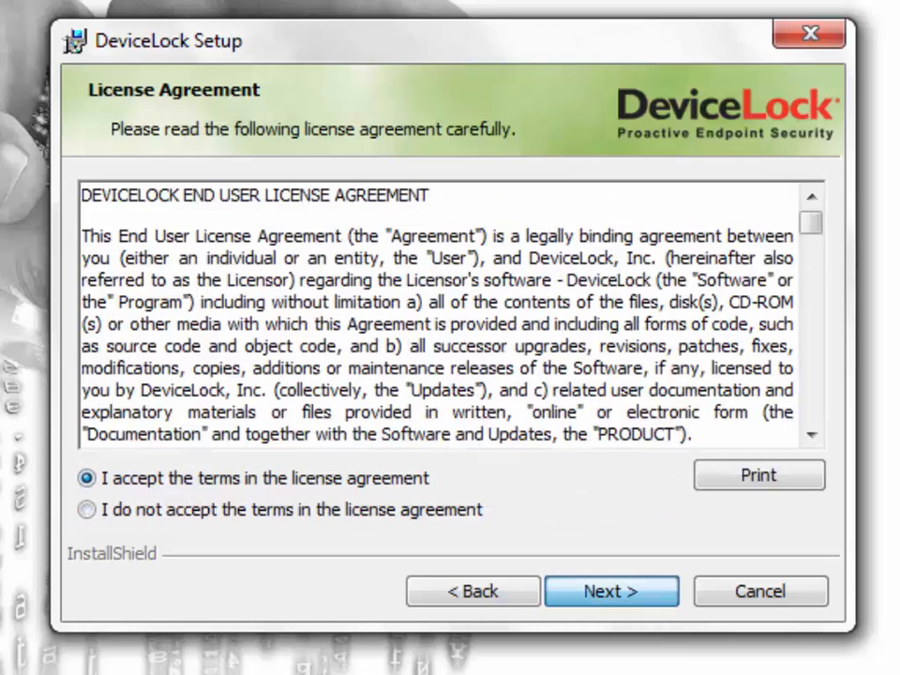
key(Return)
text(DeviceLock Admin)
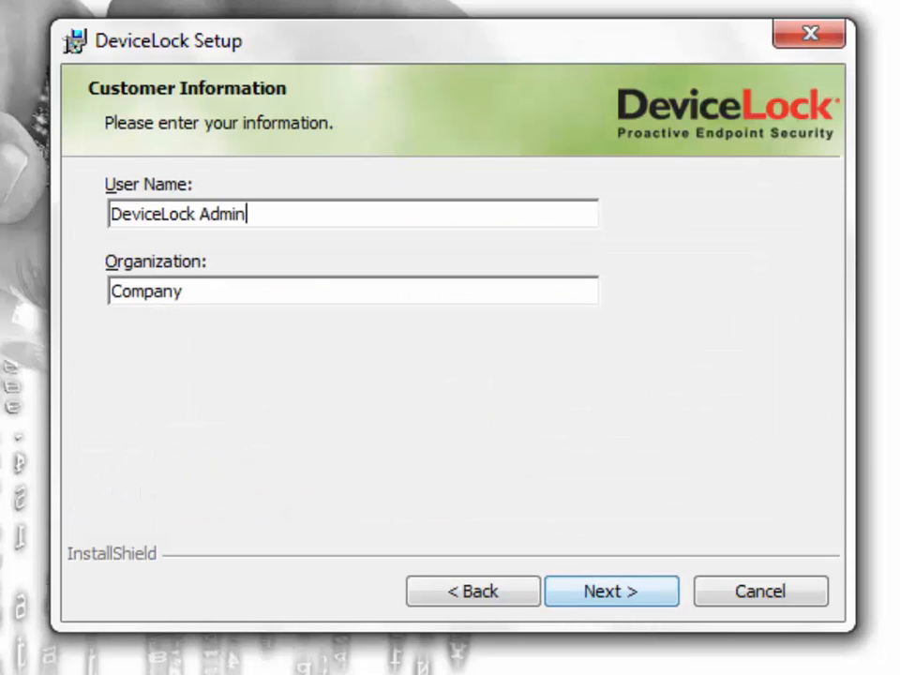
key(Return)
Install the Server + Consoles setup type, generate the default certificate, and skip license files for a trial.
click(111, 441)
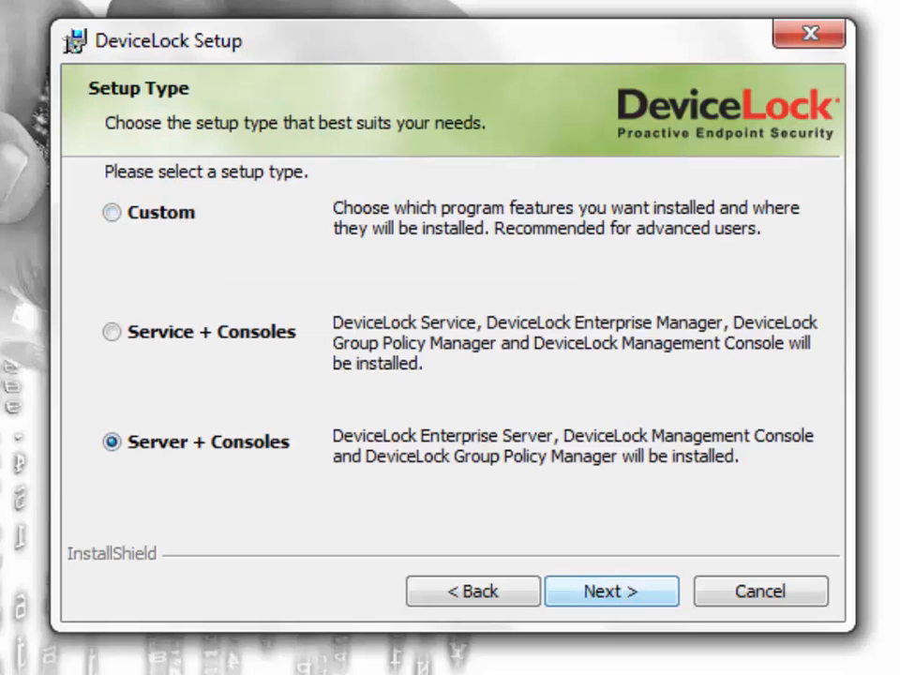
key(Return)
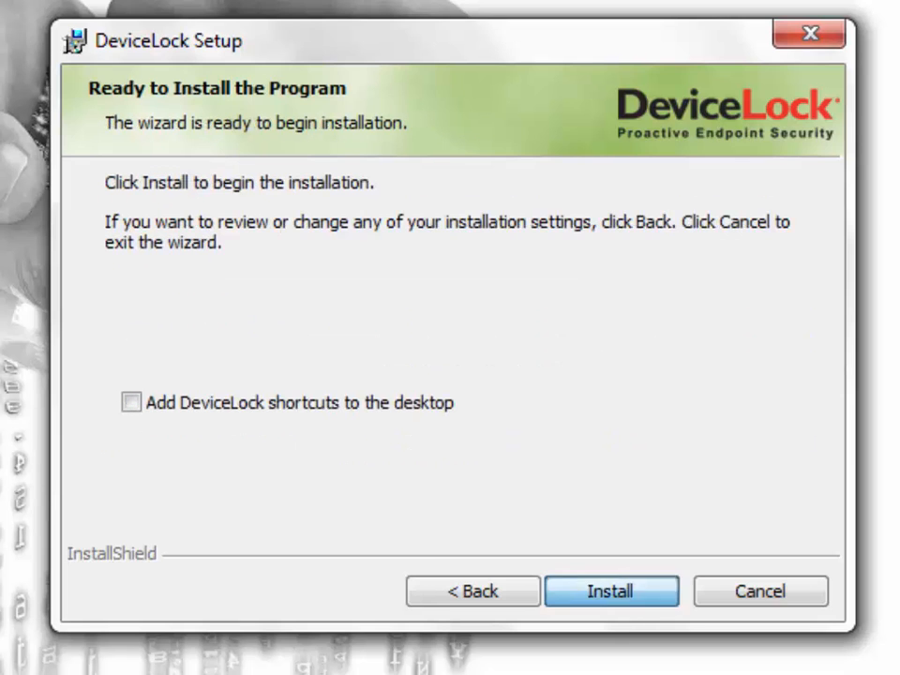
key(Return)
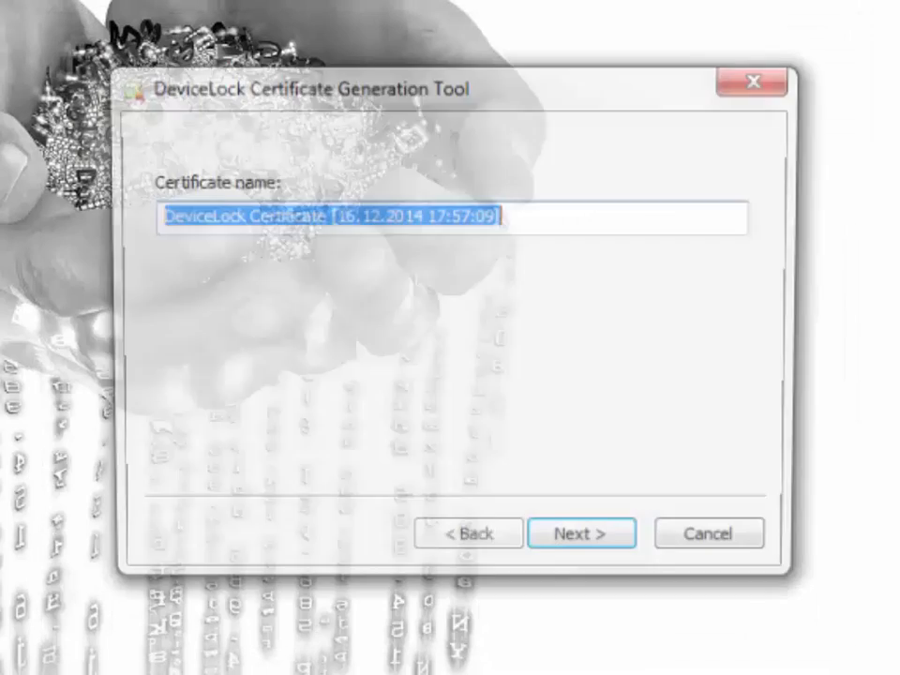
key(Return)
key(Return)
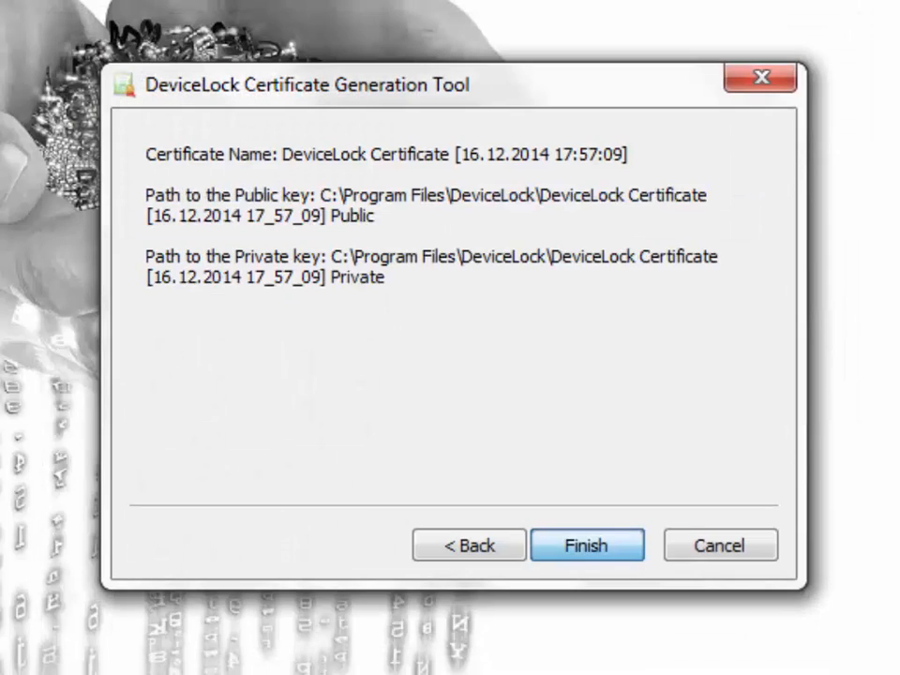
key(Return)
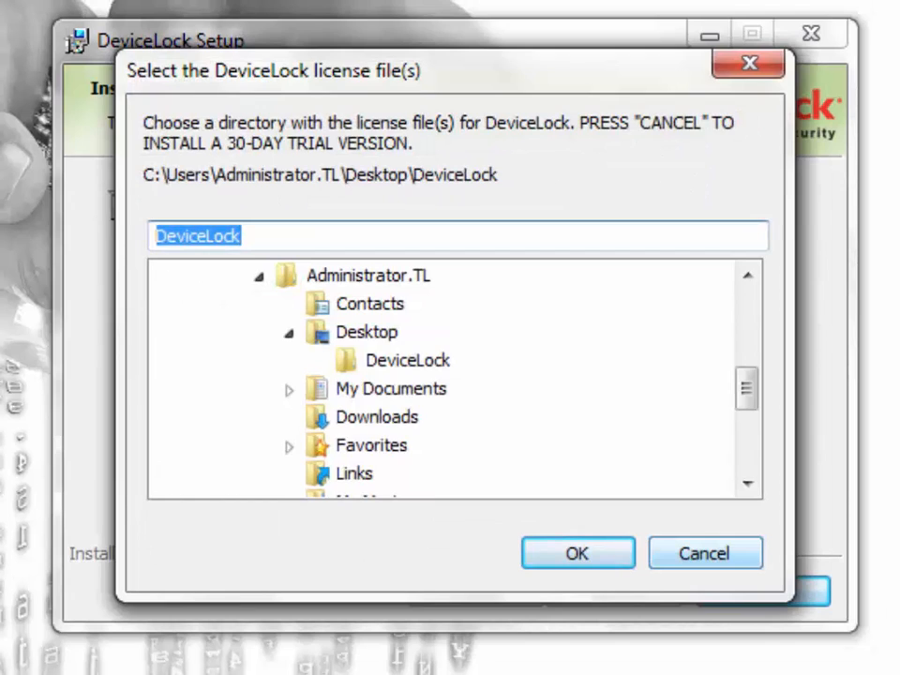
click(705, 553)
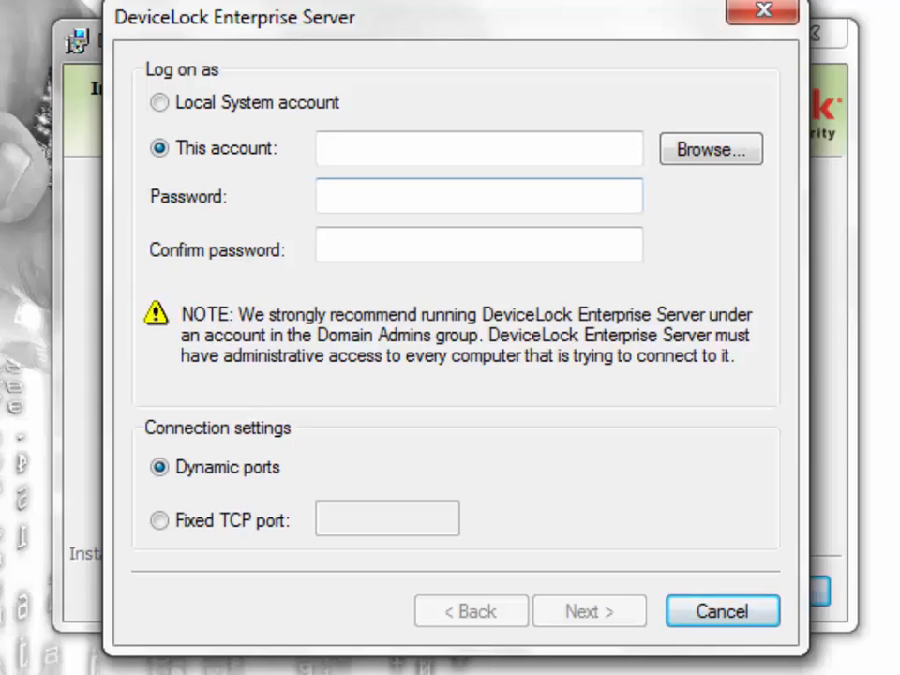
Enter the tl\Administrator logon account with its password and password confirmation.
click(477, 148)
text(tl\A)
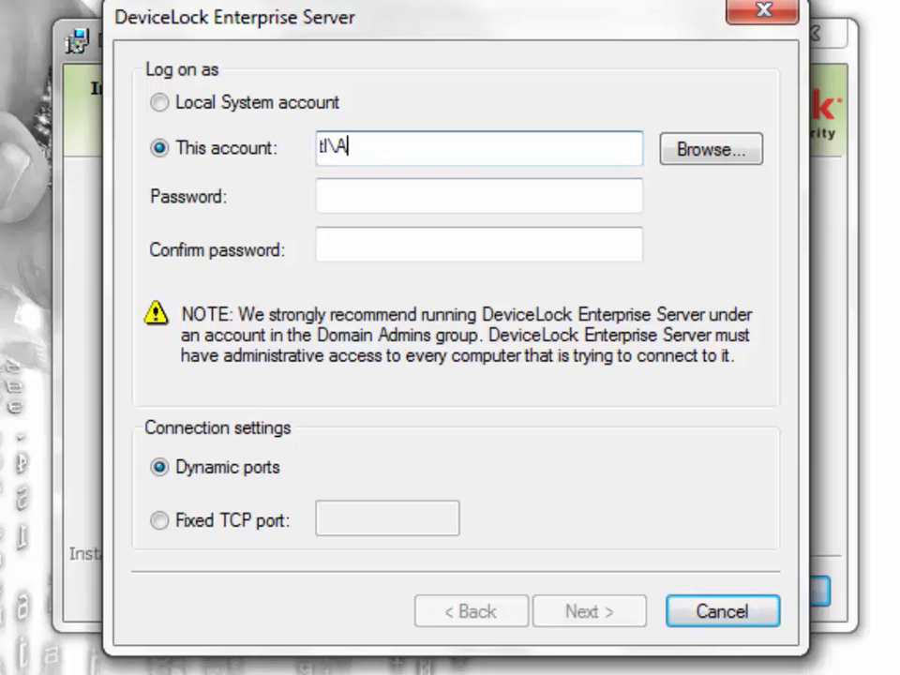
text(dministrator)
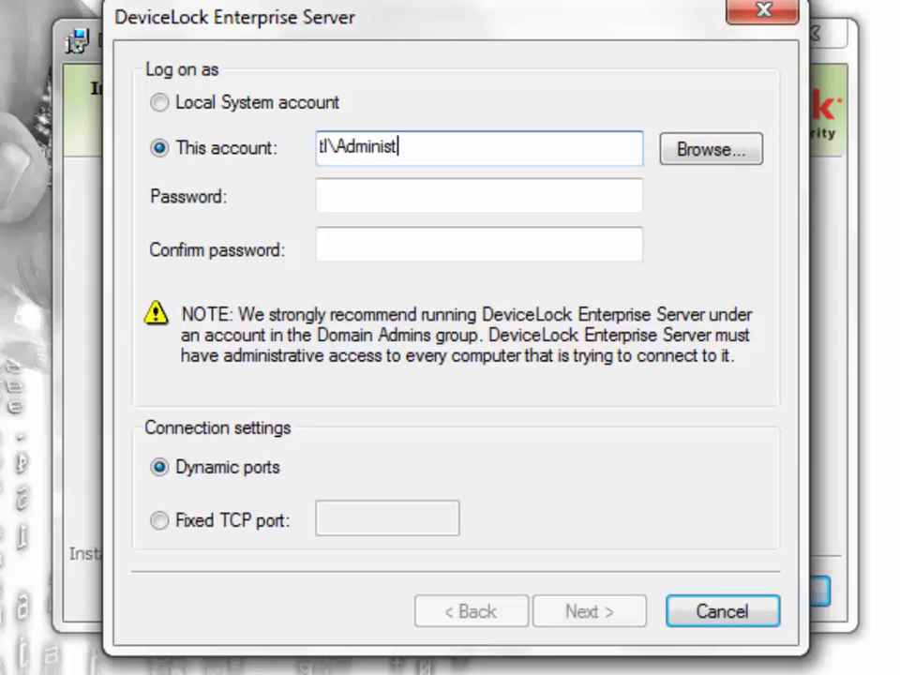
key(Tab)
key(Tab)
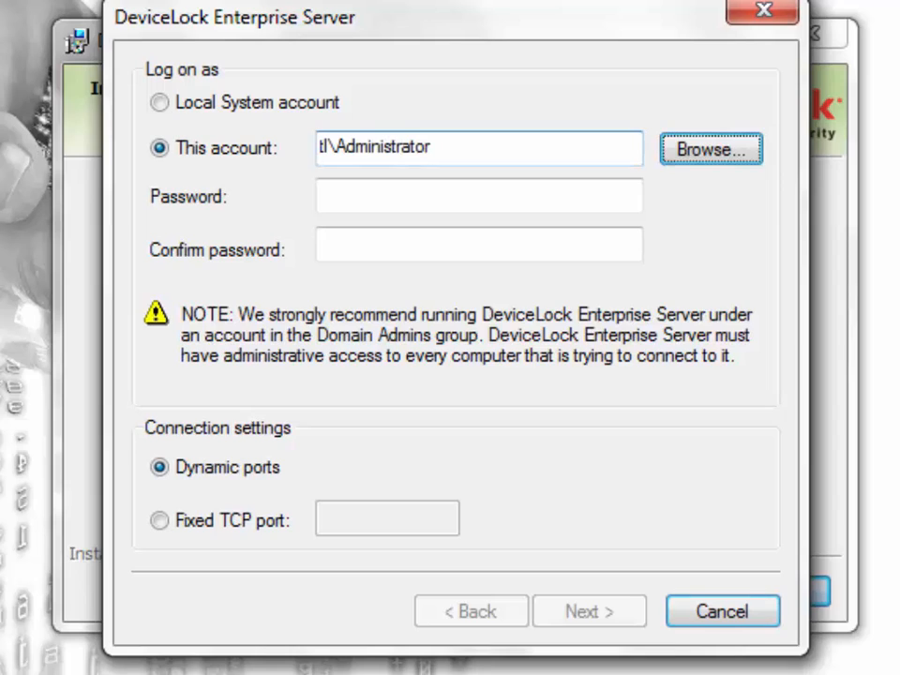
text(*********)
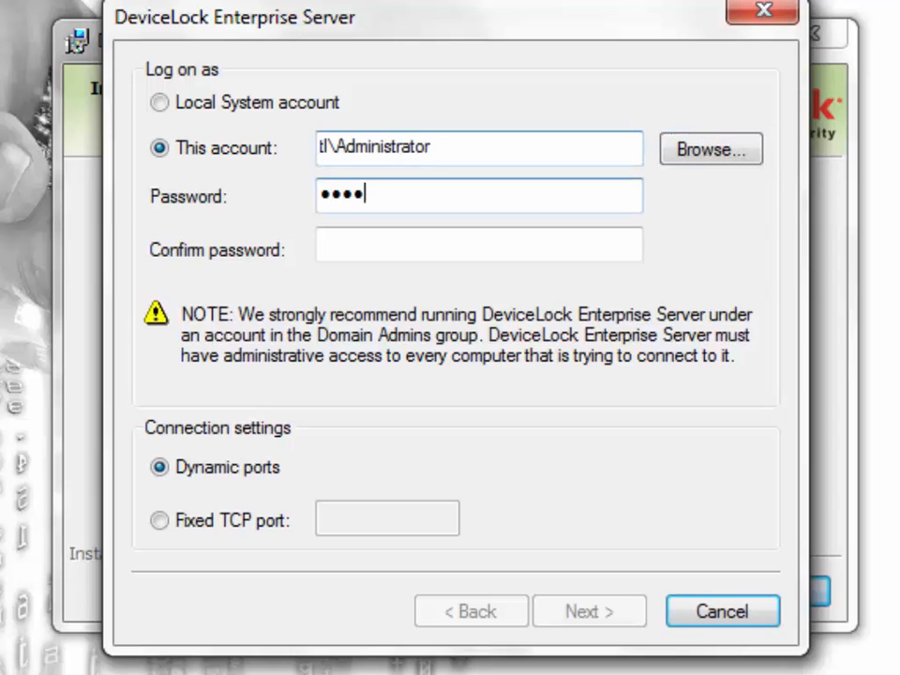
key(Tab)
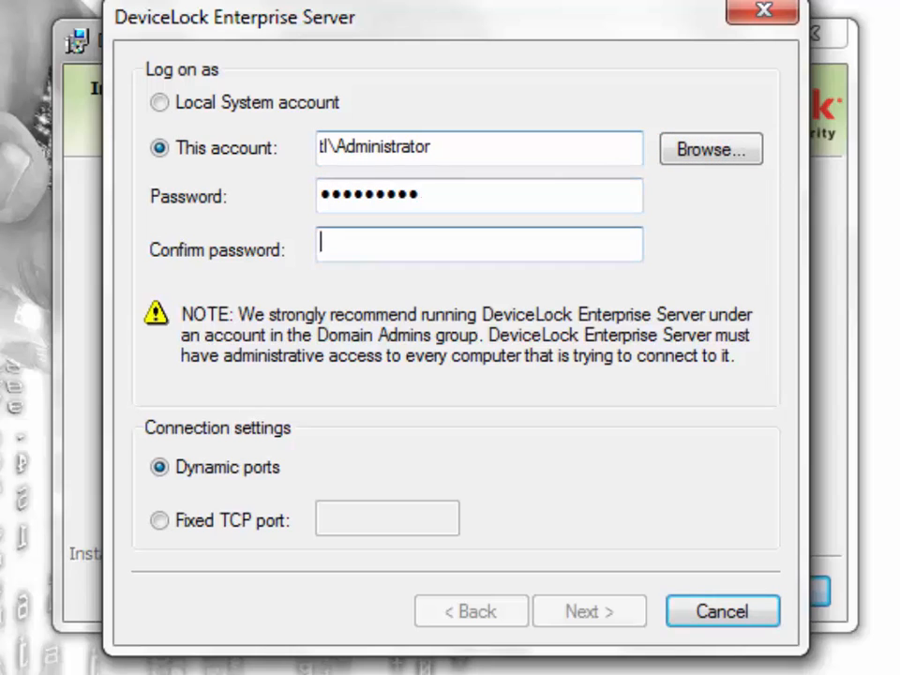
text(**********)
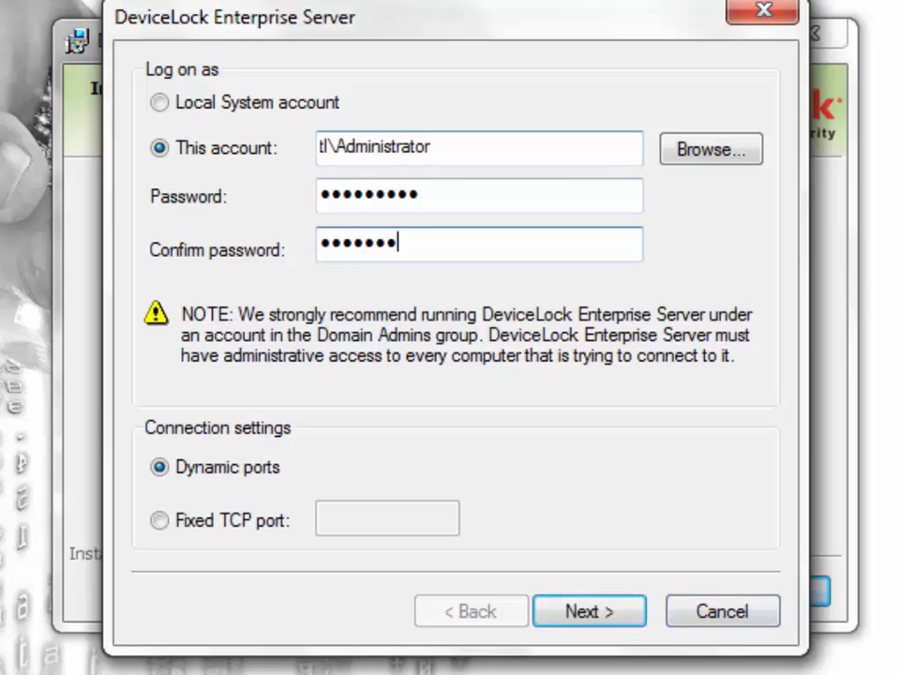
Switch to the Local System account and, after trying fixed port 9133, dynamic ports, and continue.
click(161, 102)
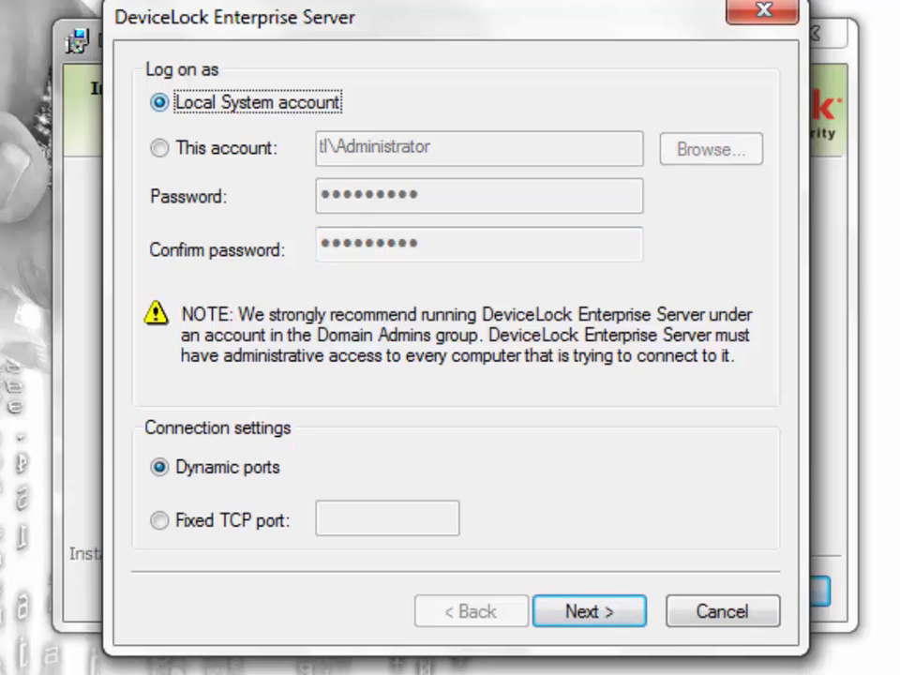
click(160, 520)
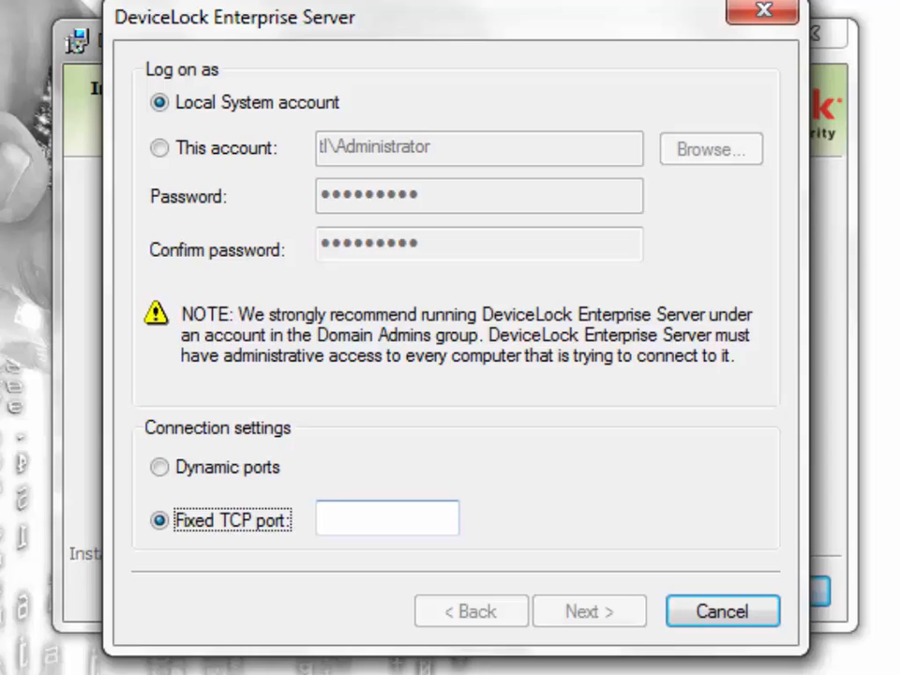
click(375, 517)
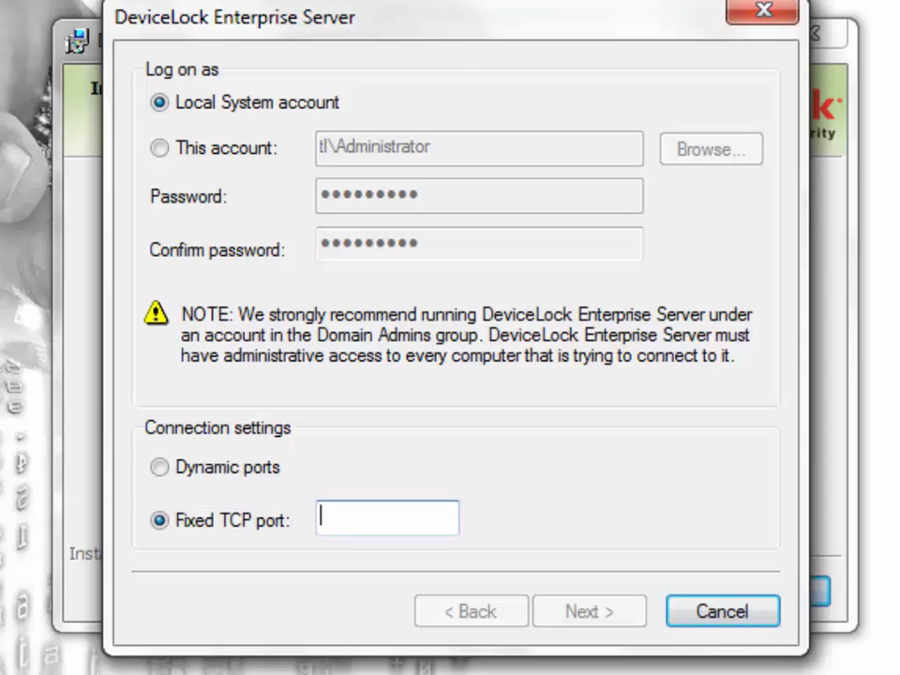
text(9133)
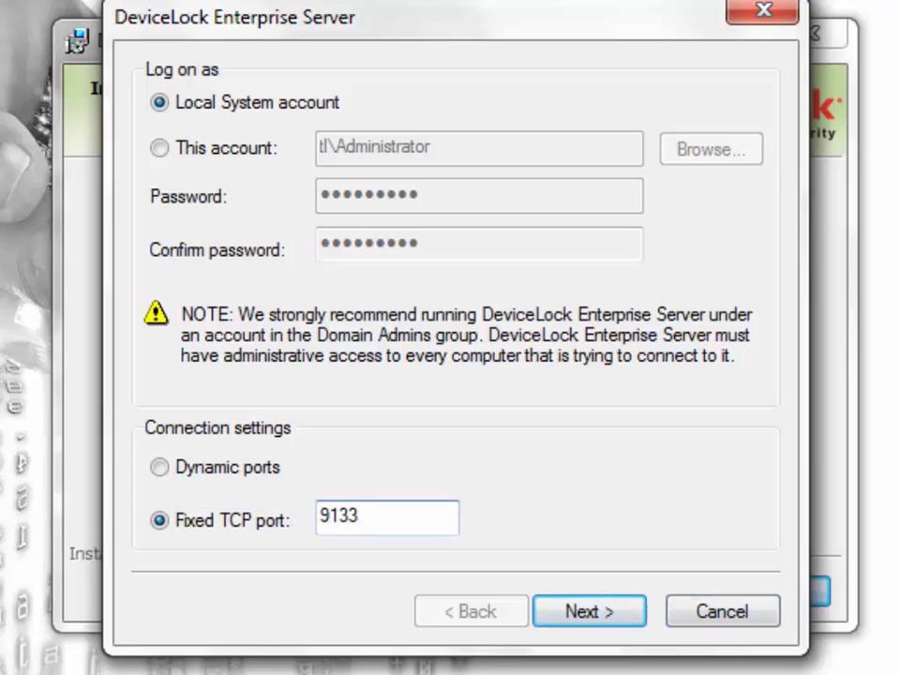
click(160, 467)
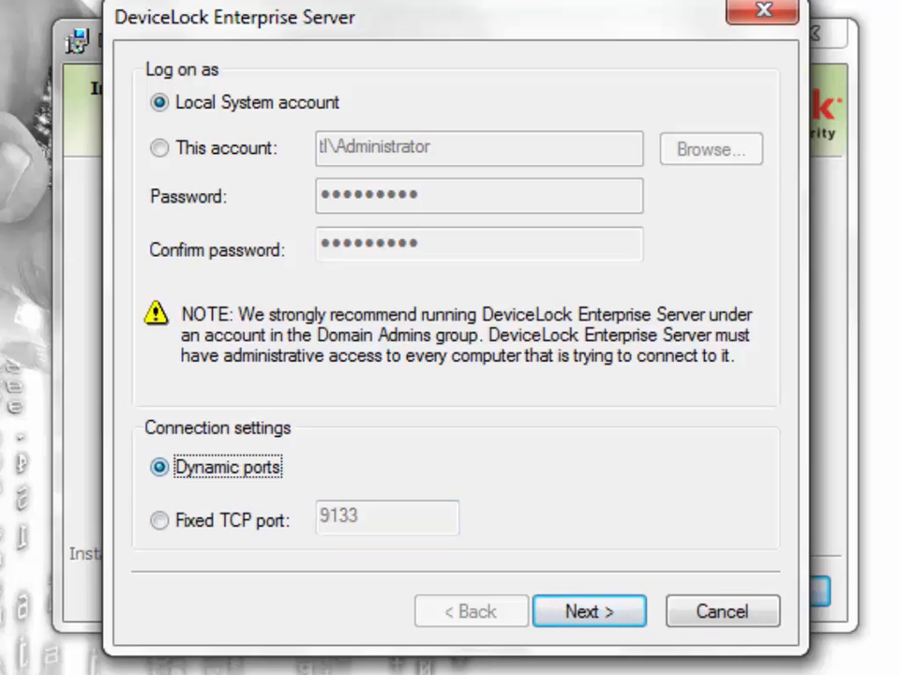
click(588, 611)
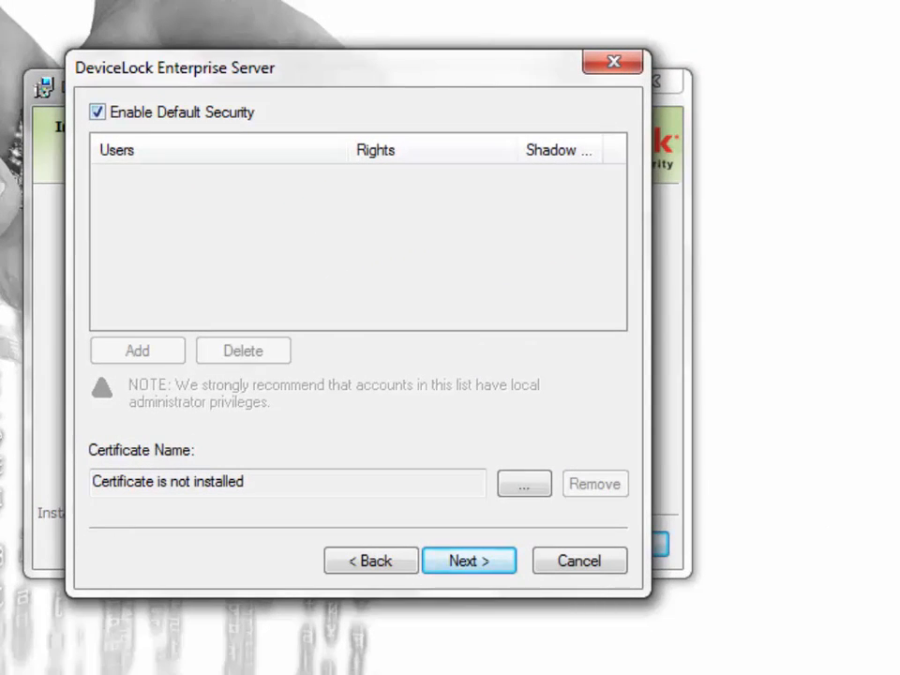
Turn off default security and add the Administrator account to the Enterprise Server access list.
click(97, 113)
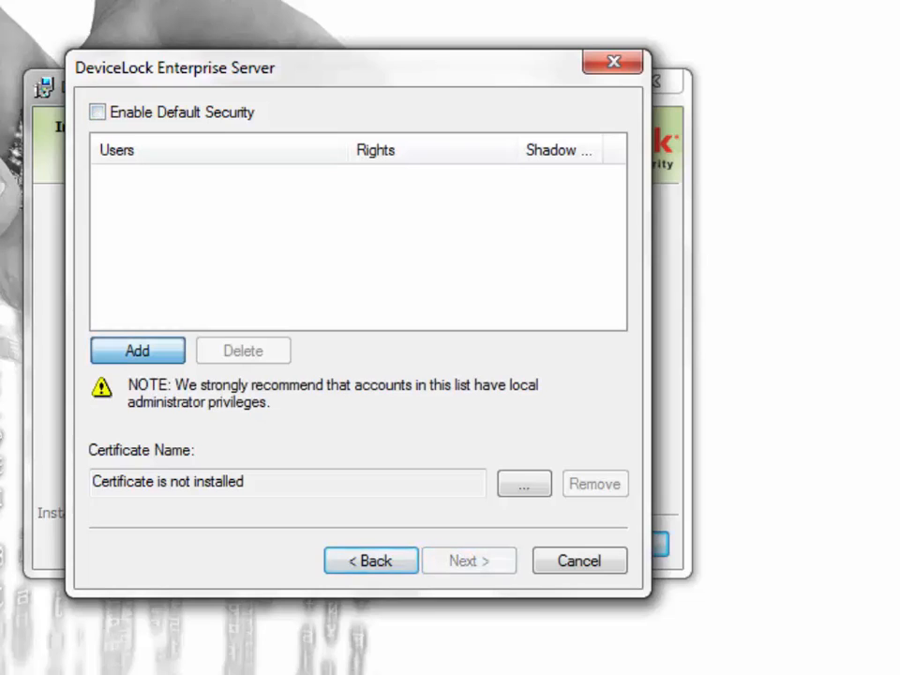
click(137, 351)
text(Administrator)
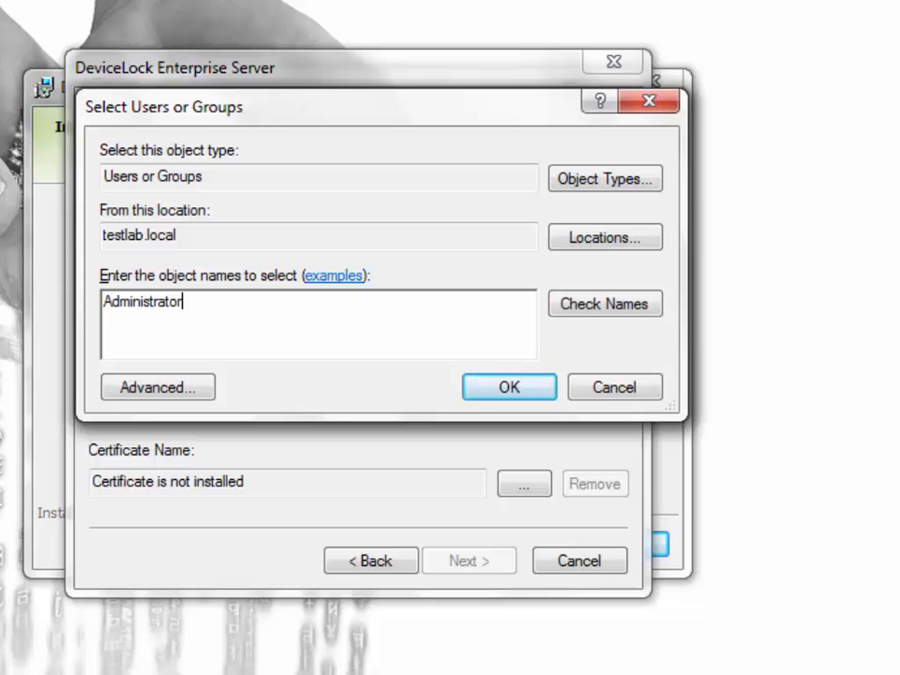
key(Return)
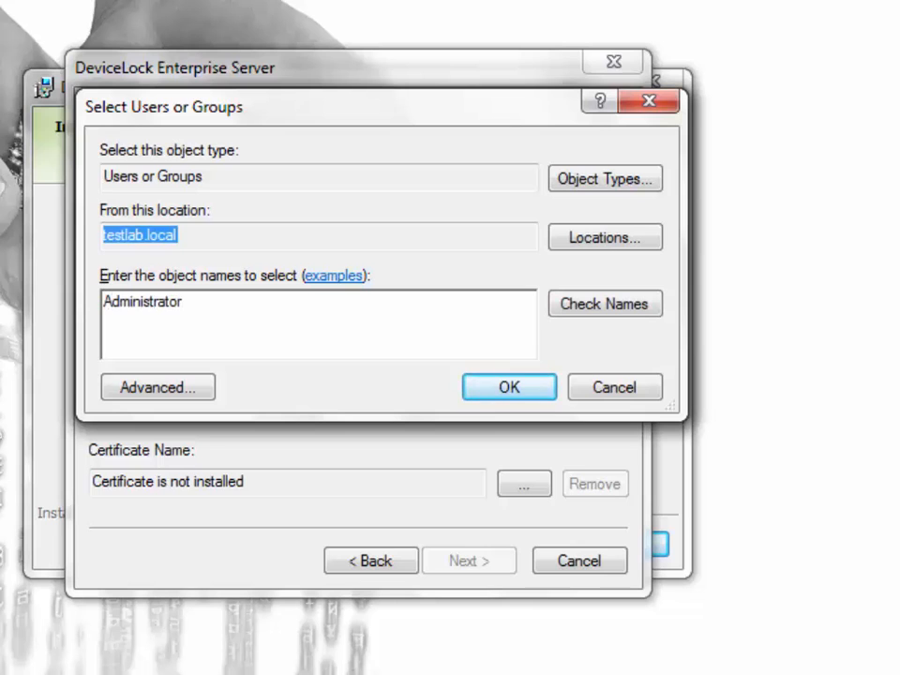
key(Return)
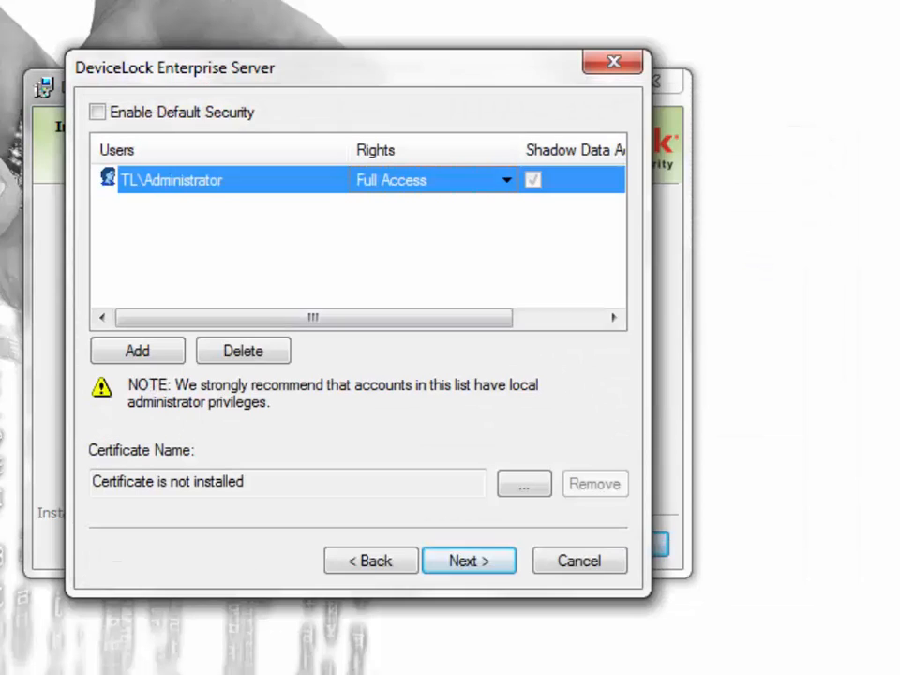
Re-enable default security and advance past the license page to the database settings.
click(97, 113)
click(469, 561)
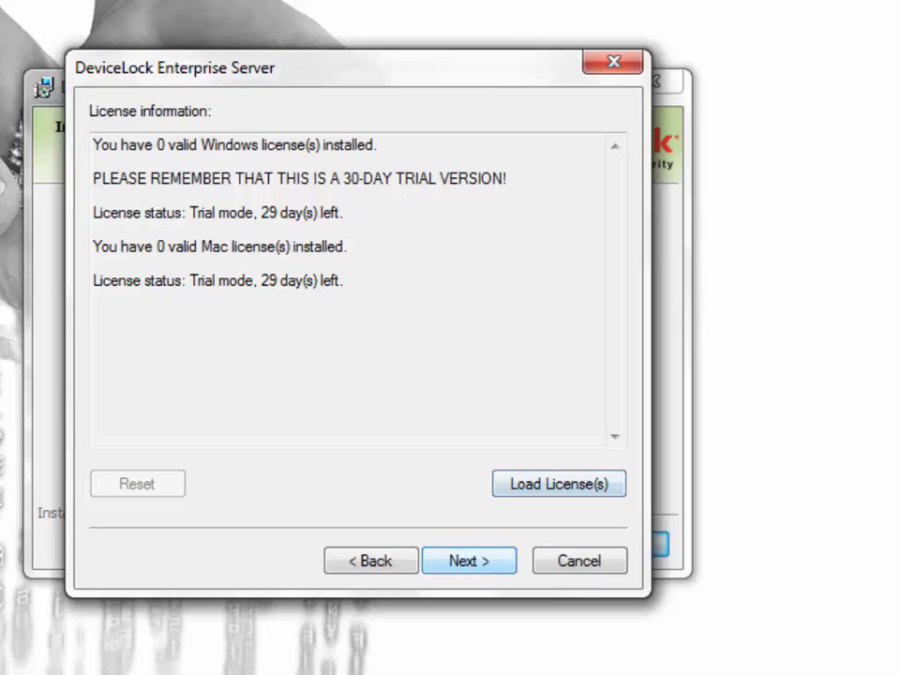
click(468, 561)
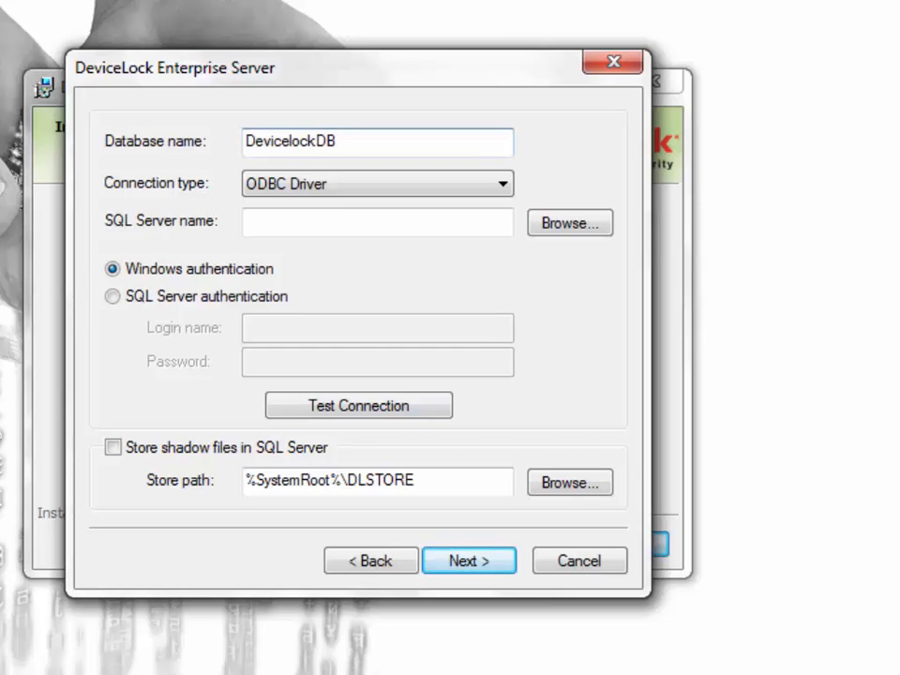
Name the database DevicelockDB8.0 on SQL Server vmserver1, keeping the ODBC Driver connection.
text(8.0)
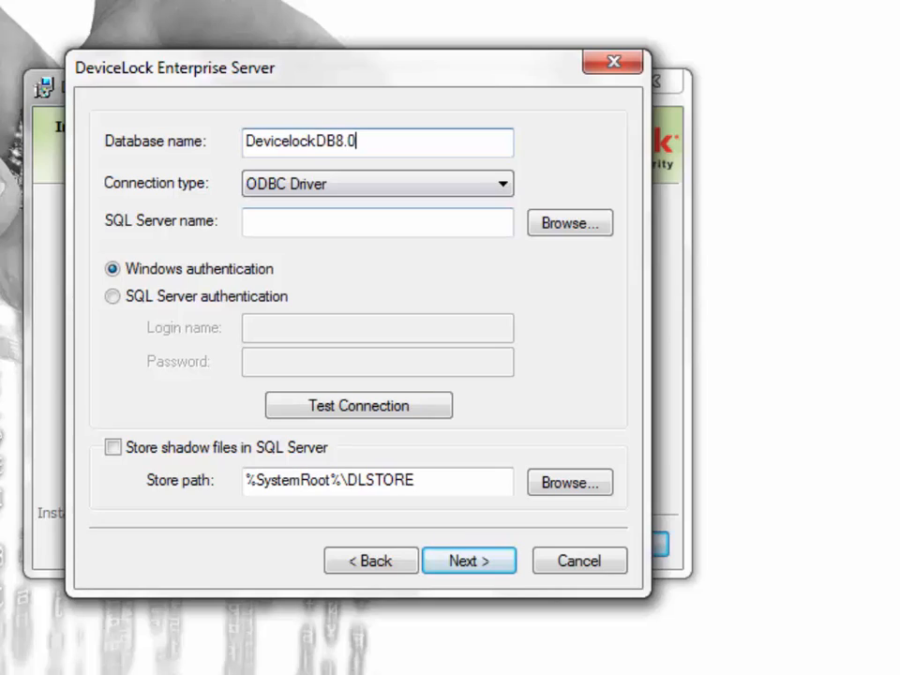
click(376, 222)
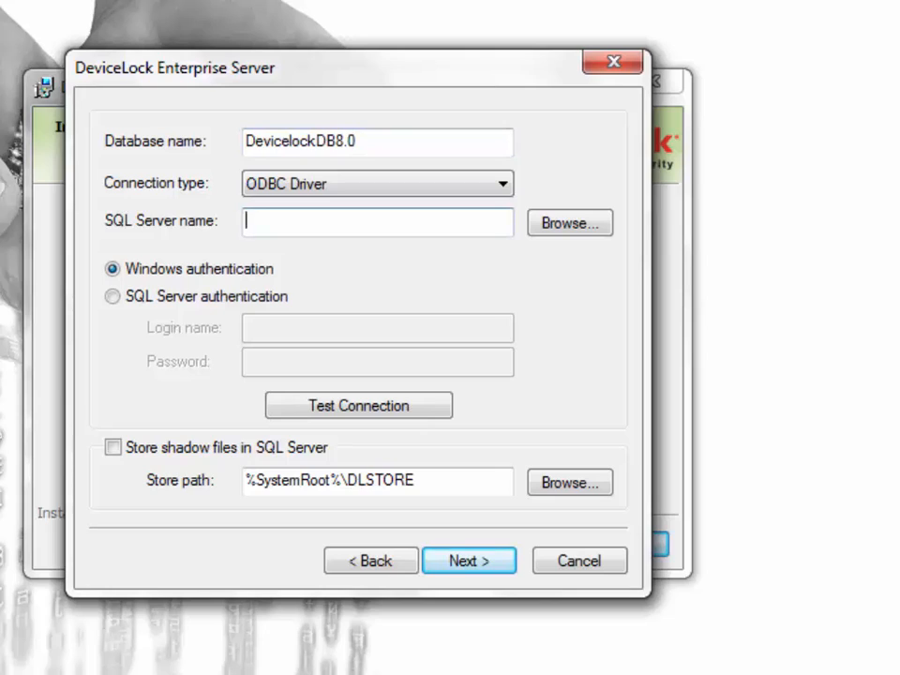
click(503, 183)
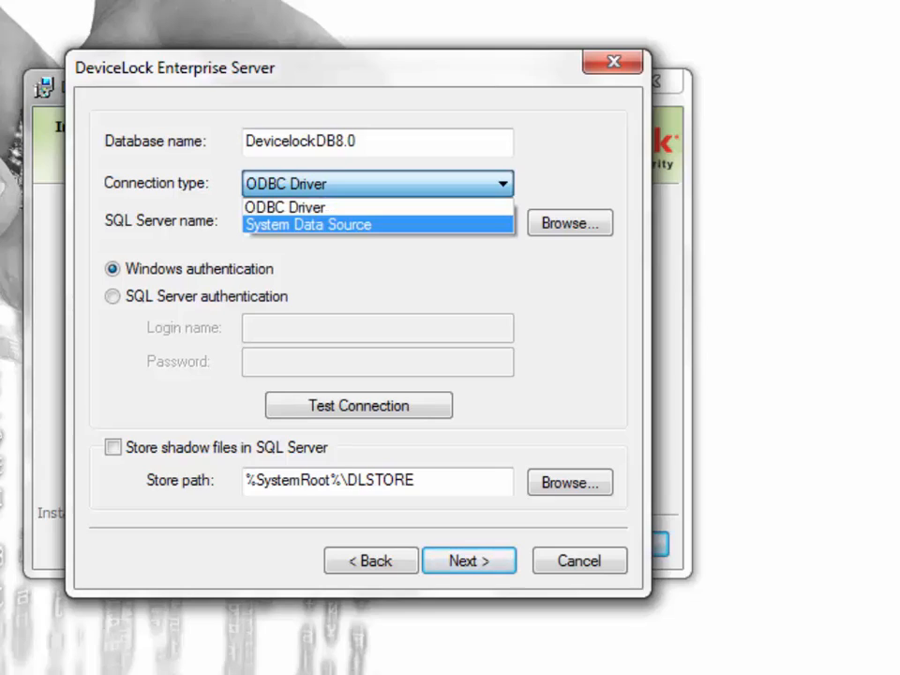
click(375, 207)
click(376, 222)
text(v)
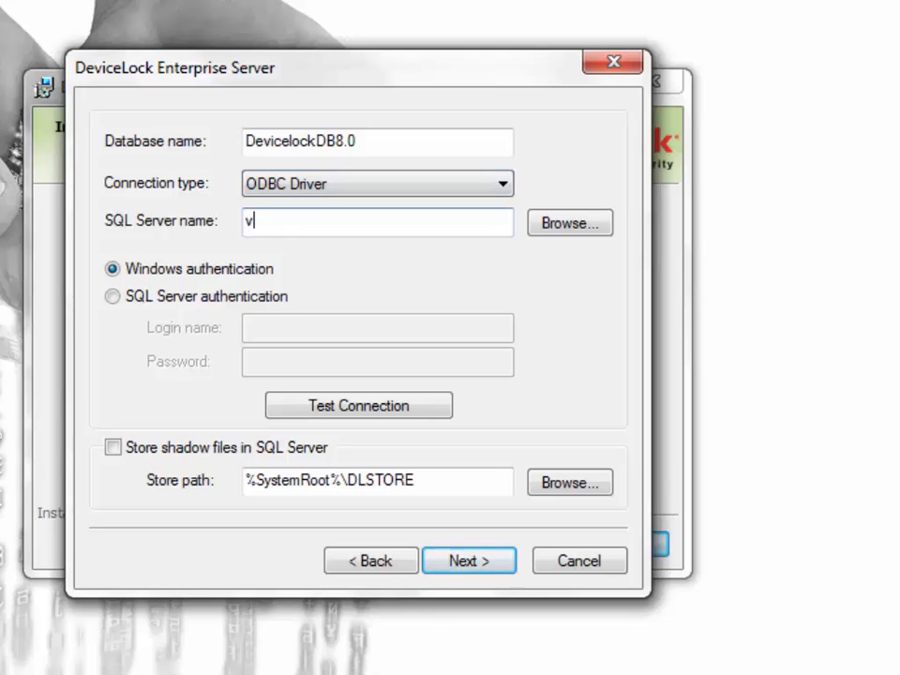
text(mserver1)
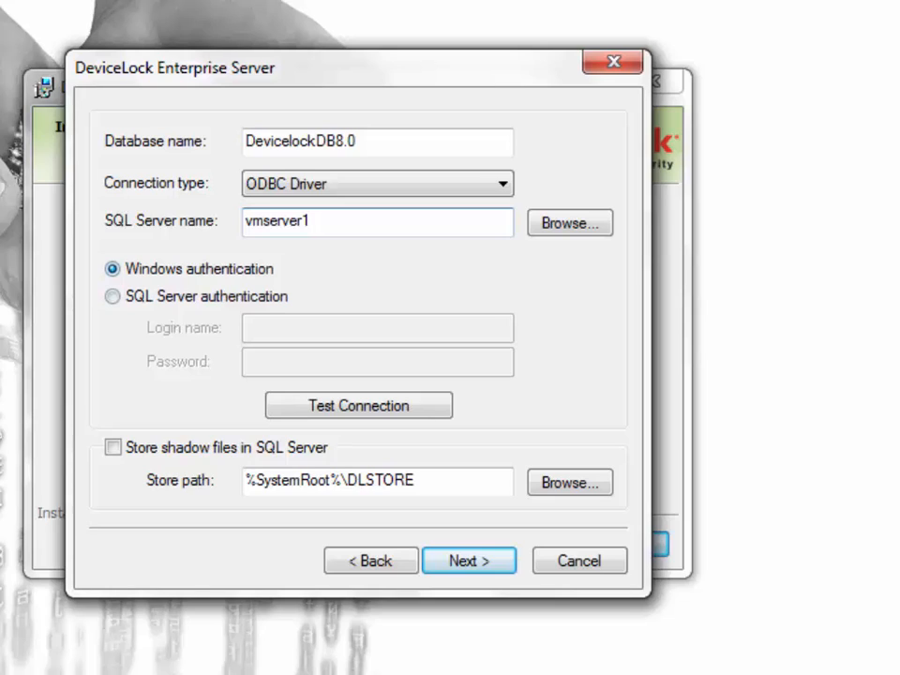
Use SQL Server authentication with login sa and its password, and test the connection successfully.
click(113, 296)
click(271, 328)
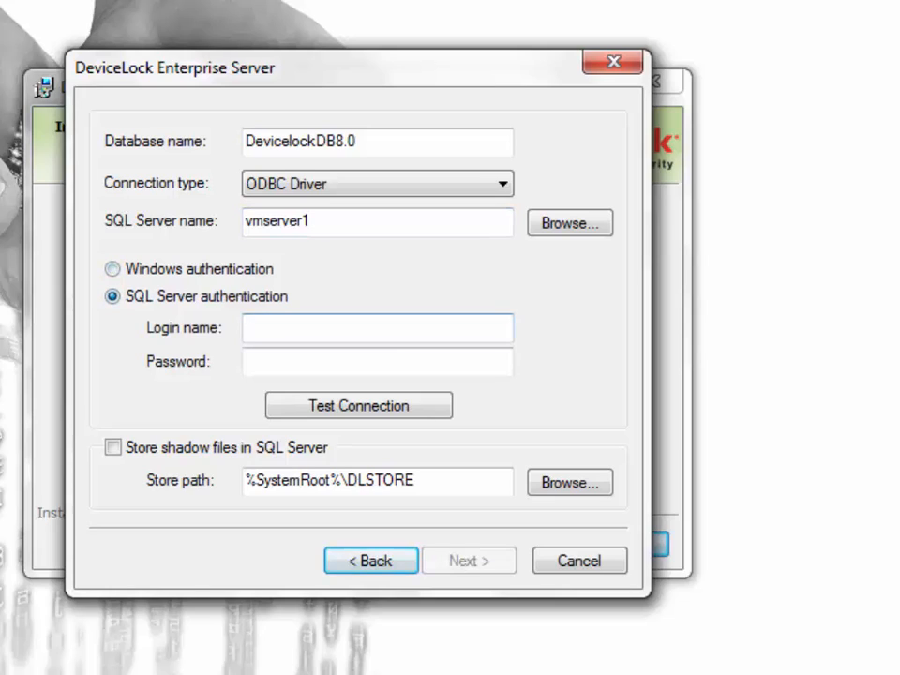
text(sa)
key(Tab)
text(••••••)
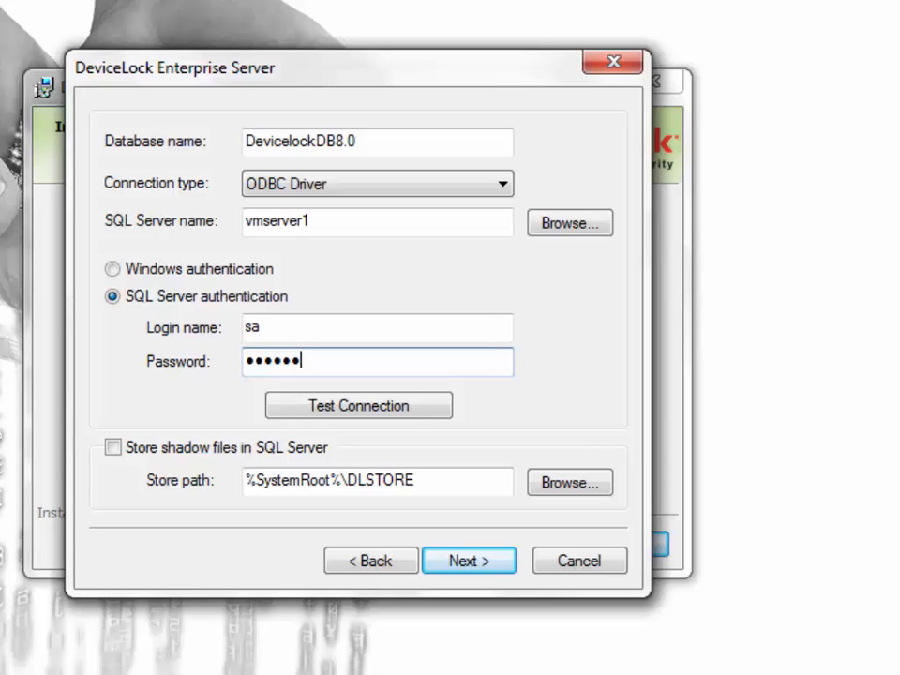
click(358, 406)
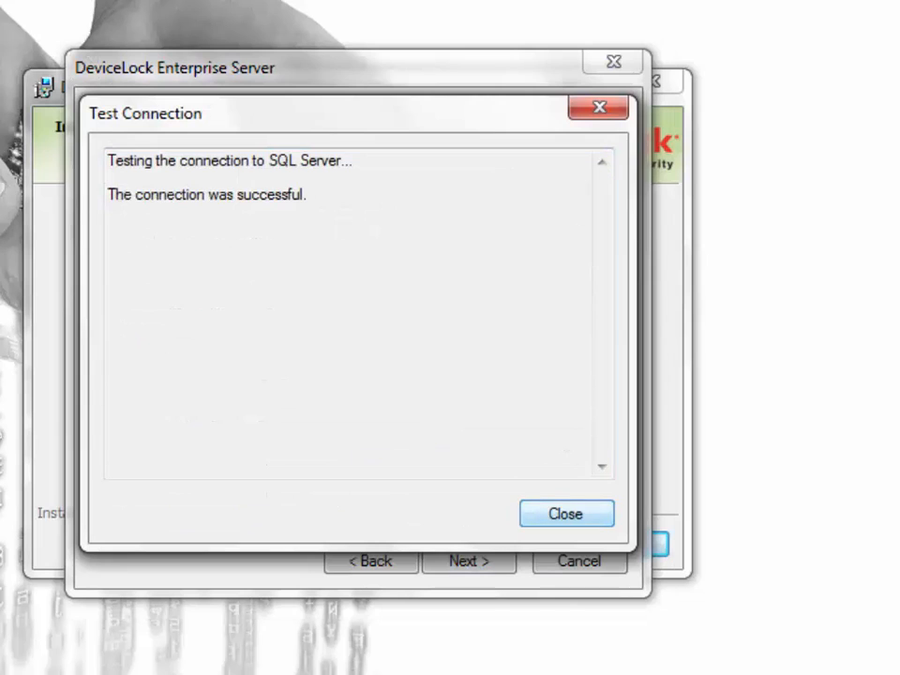
key(Return)
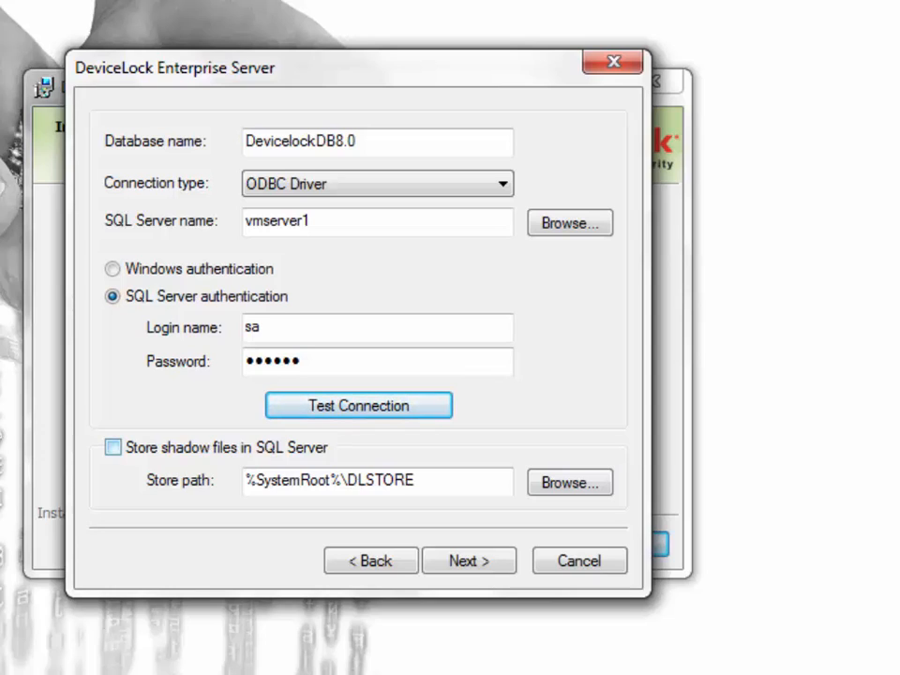
Keep shadow files in the %SystemRoot%\DLSTORE disk store, create the database and finish setup without the home page.
click(113, 448)
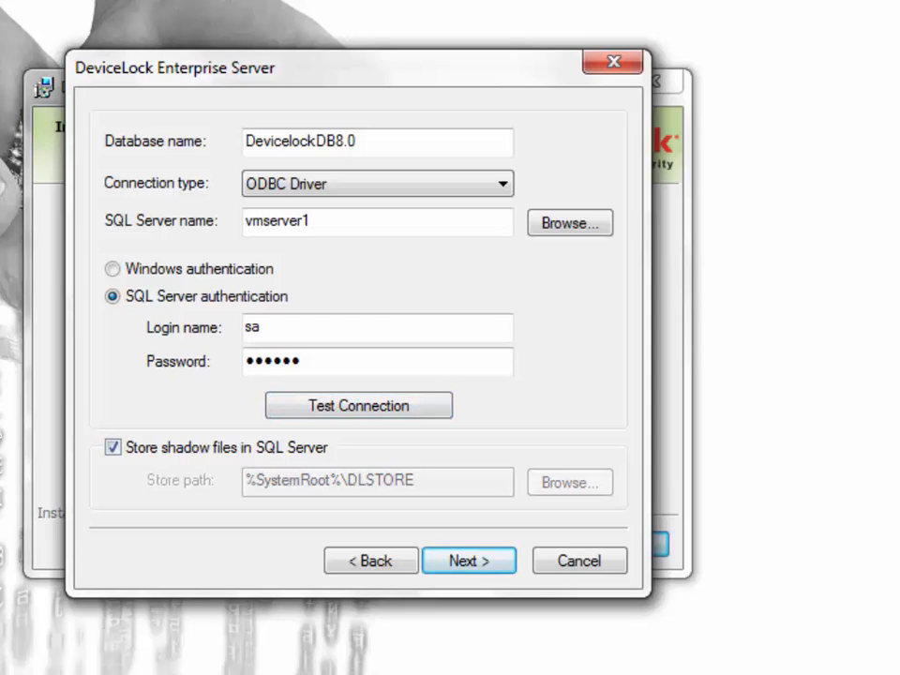
click(114, 447)
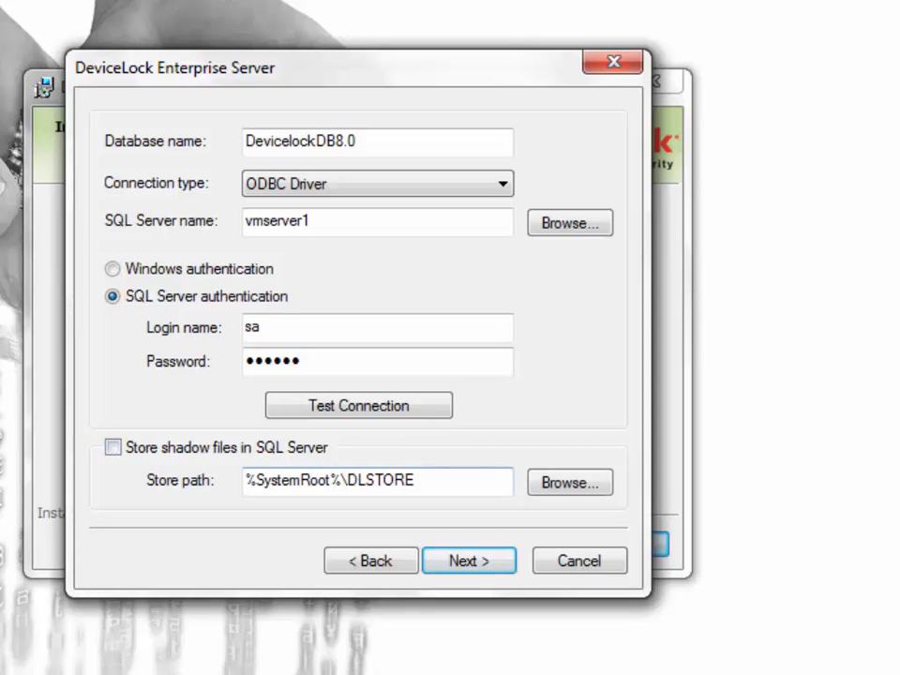
drag(415, 480, 246, 479)
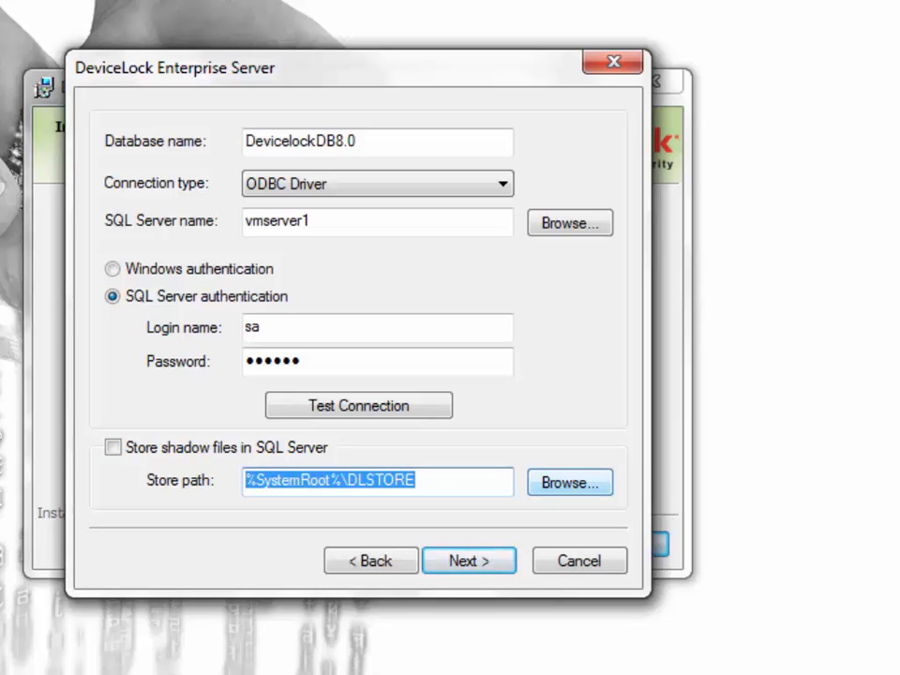
click(469, 560)
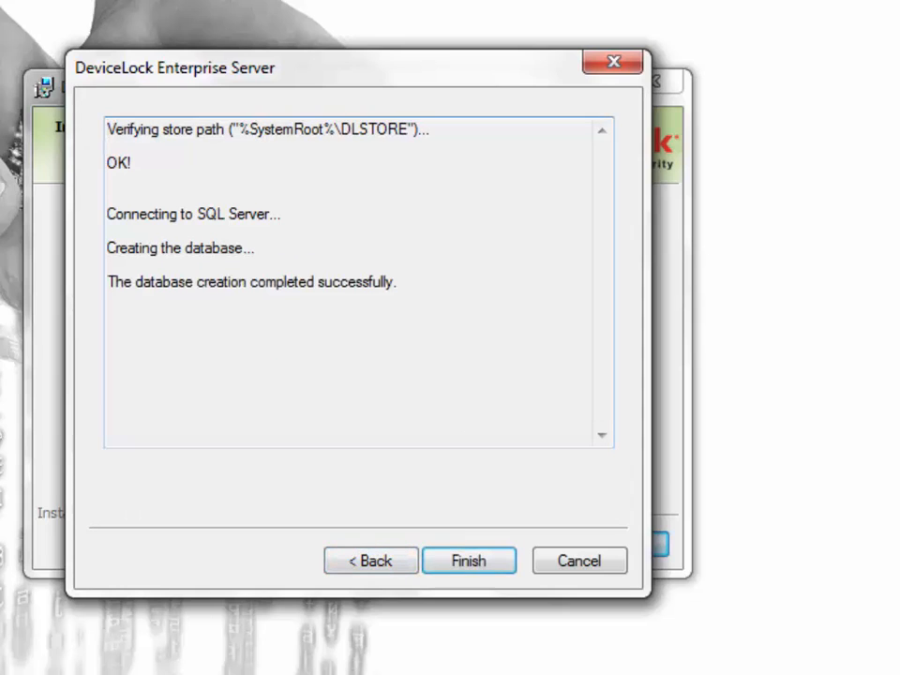
key(Return)
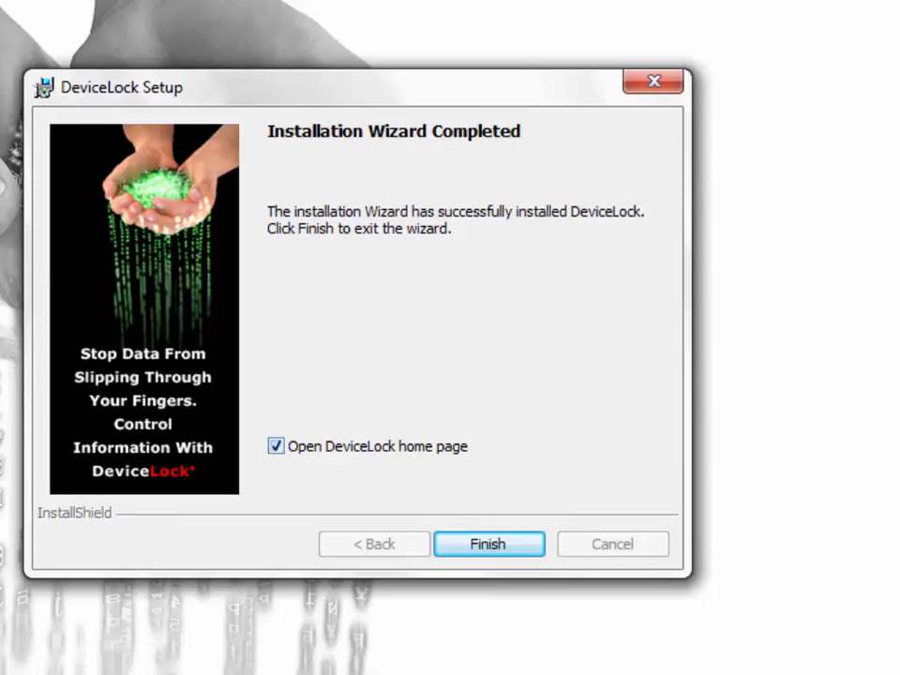
click(276, 446)
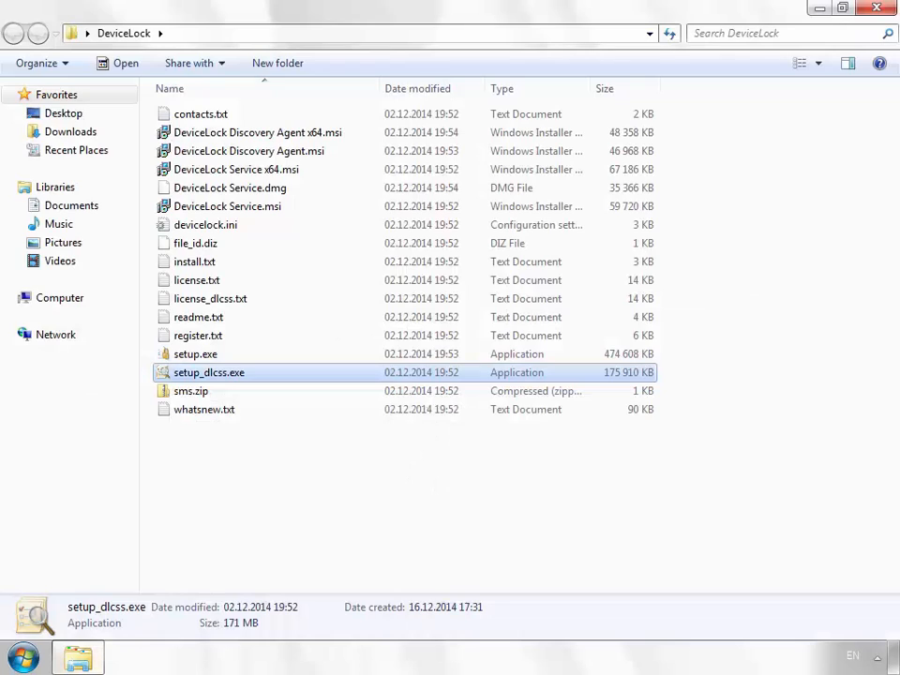
Run setup_dlcss.exe from the DeviceLock folder and minimize the Explorer window.
key(Return)
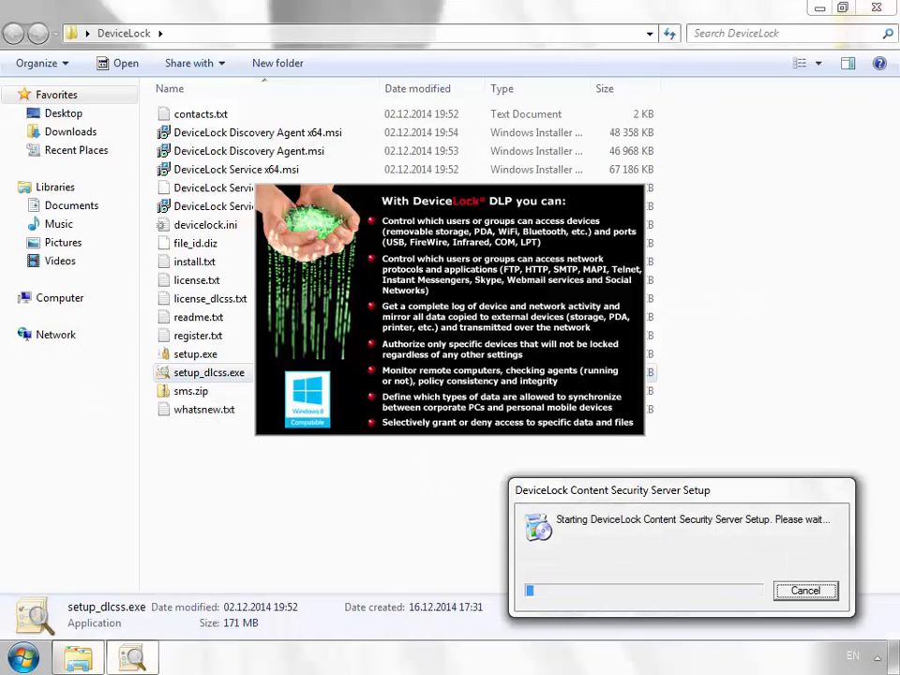
key(super+m)
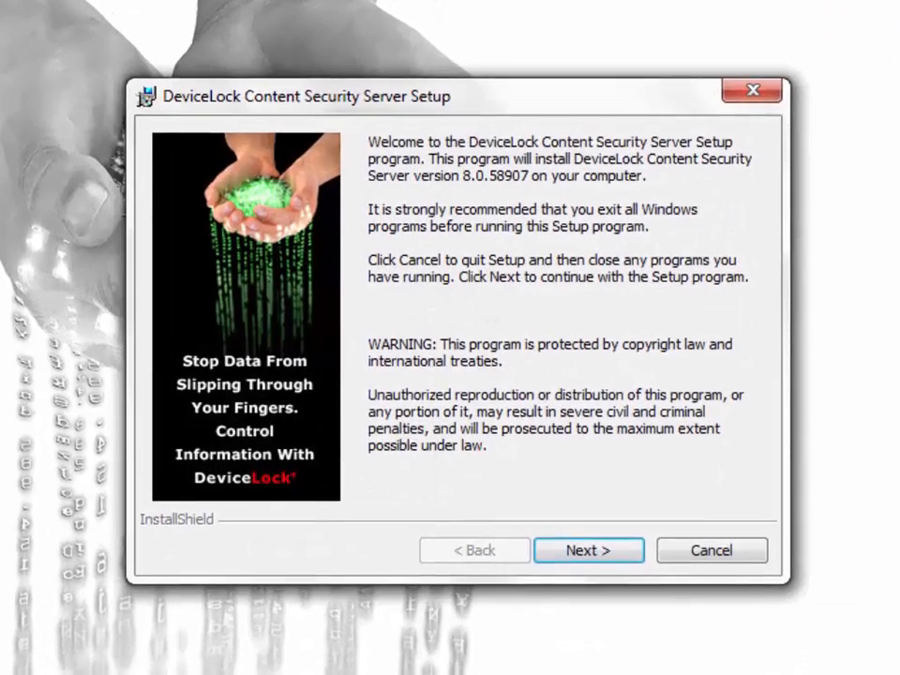
Accept the license terms, keep the default customer details and install folder, and start installing.
click(589, 552)
click(588, 544)
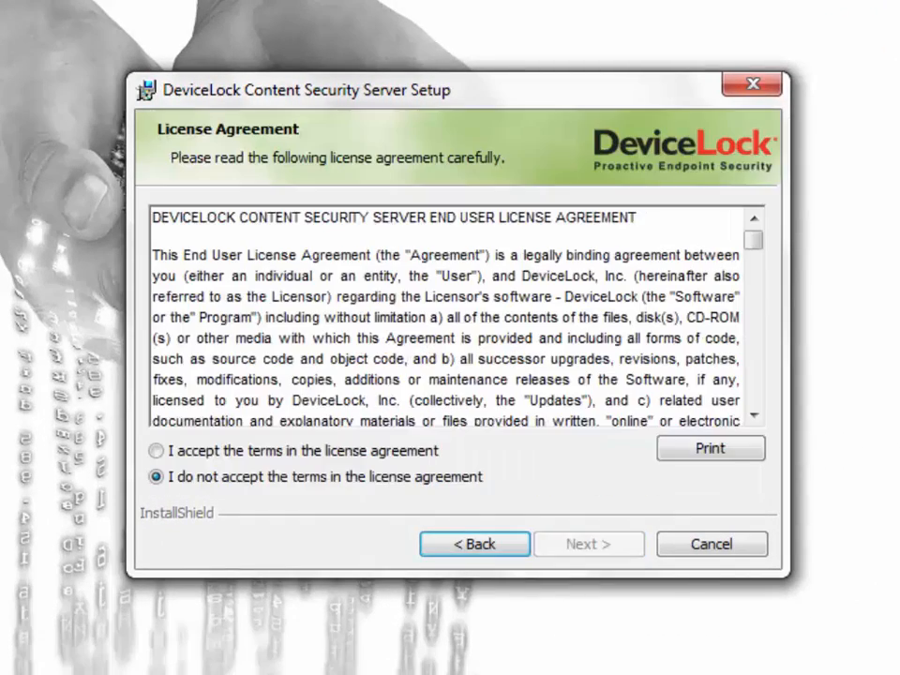
click(157, 450)
click(588, 543)
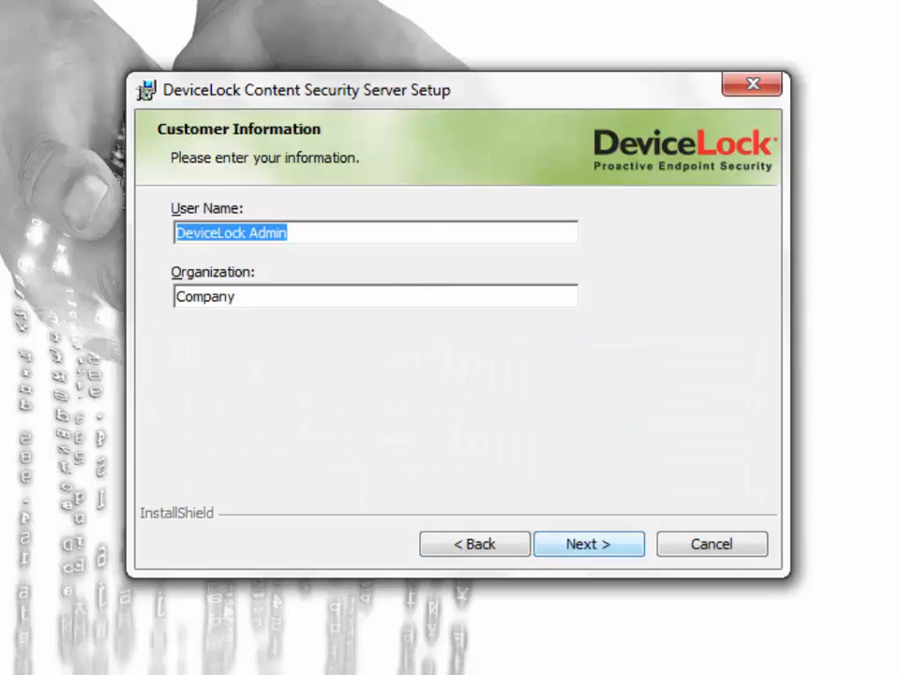
click(588, 544)
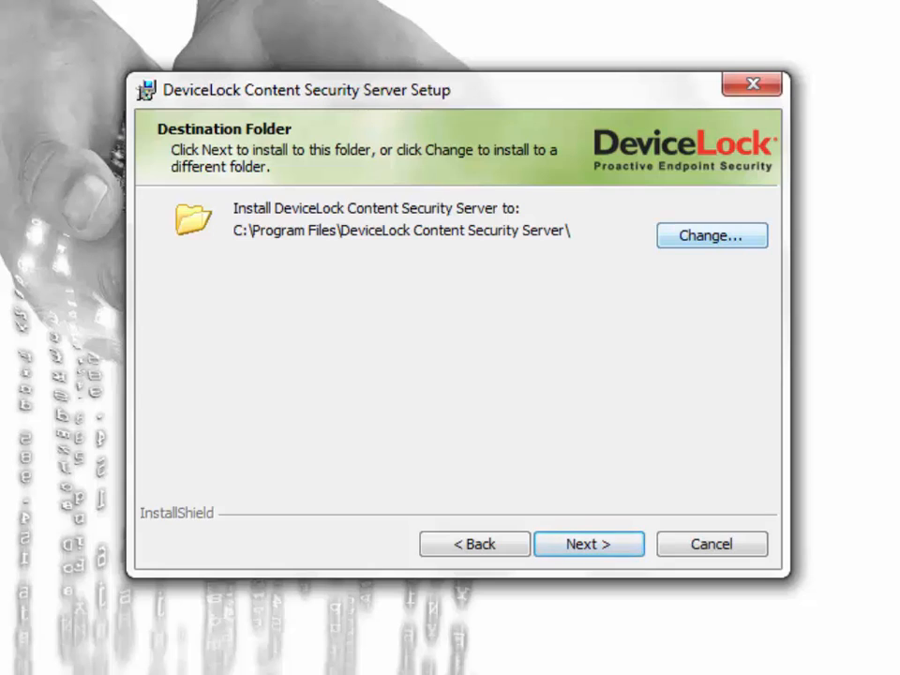
click(589, 544)
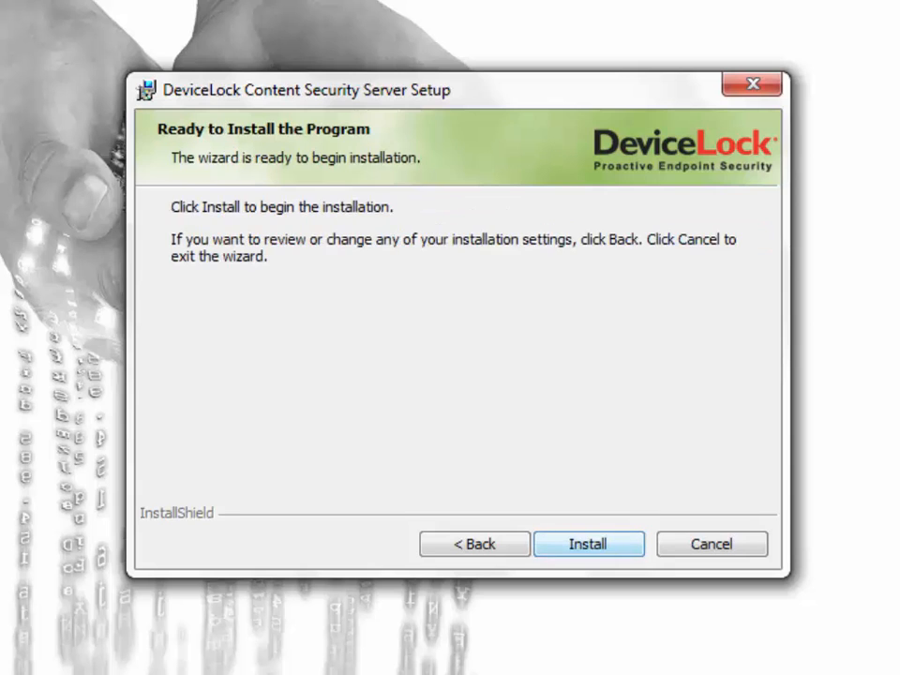
key(Return)
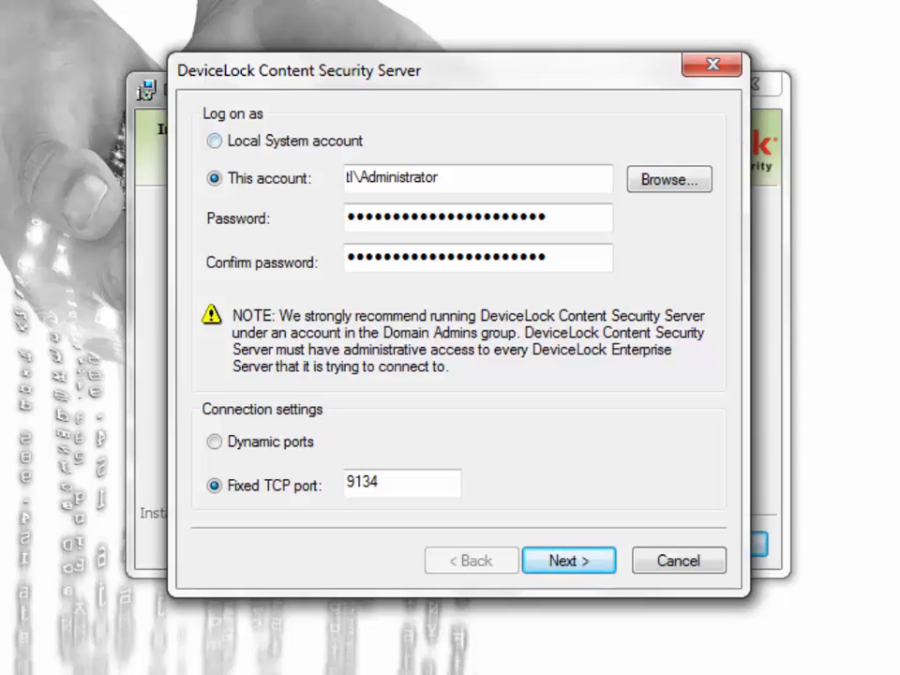
Run the server under the domain account with dynamic ports, continue, and uncheck Enable Default Security.
click(215, 141)
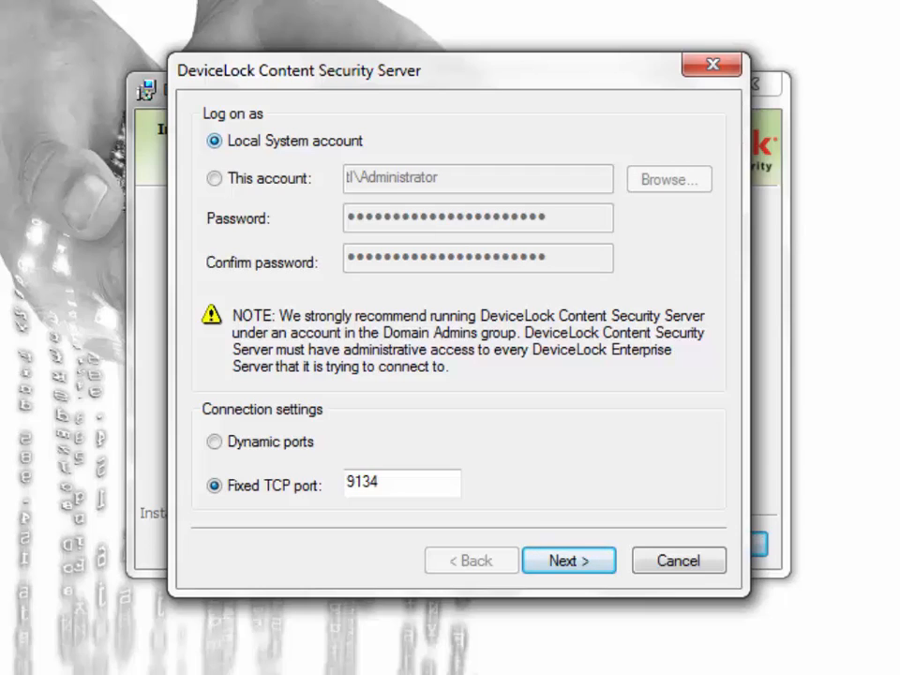
click(214, 178)
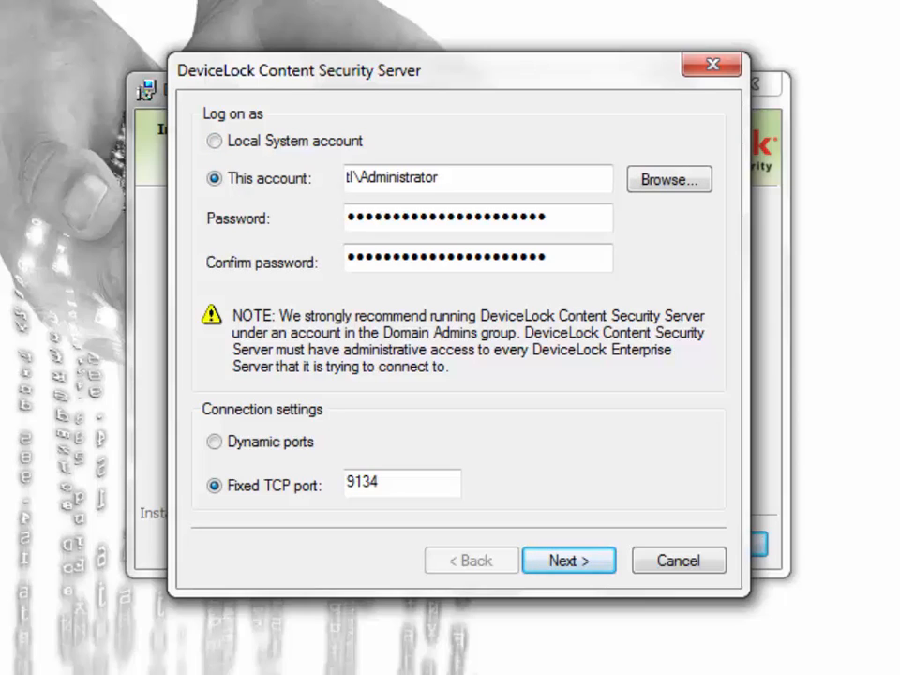
click(215, 442)
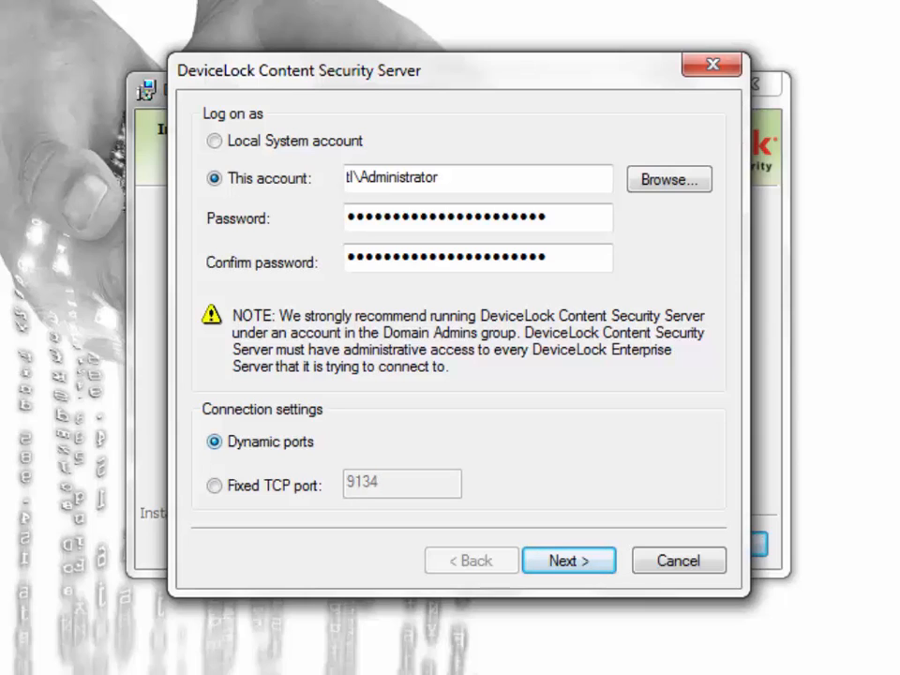
click(215, 485)
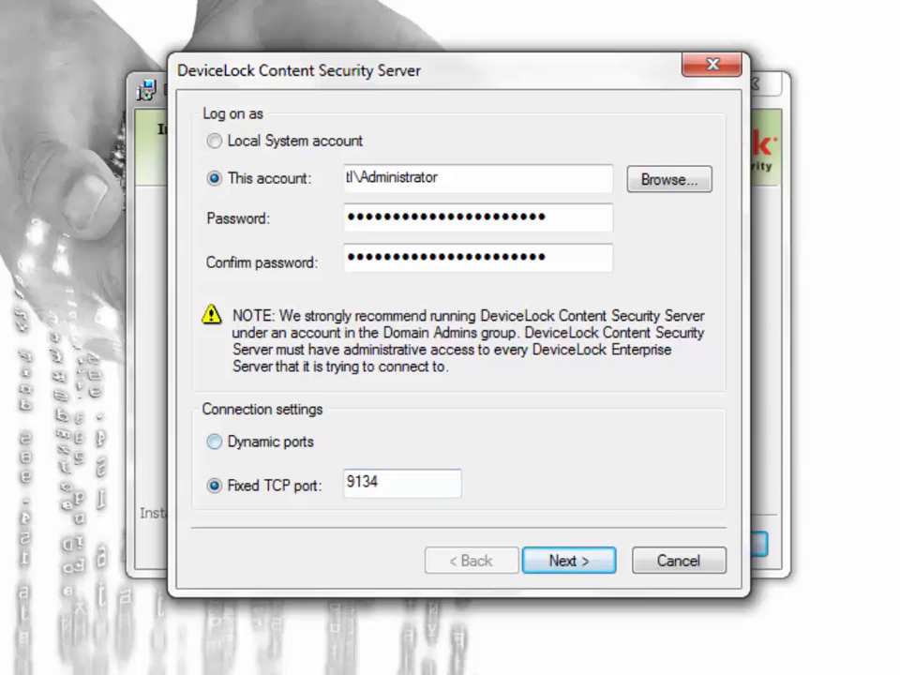
click(215, 441)
click(569, 561)
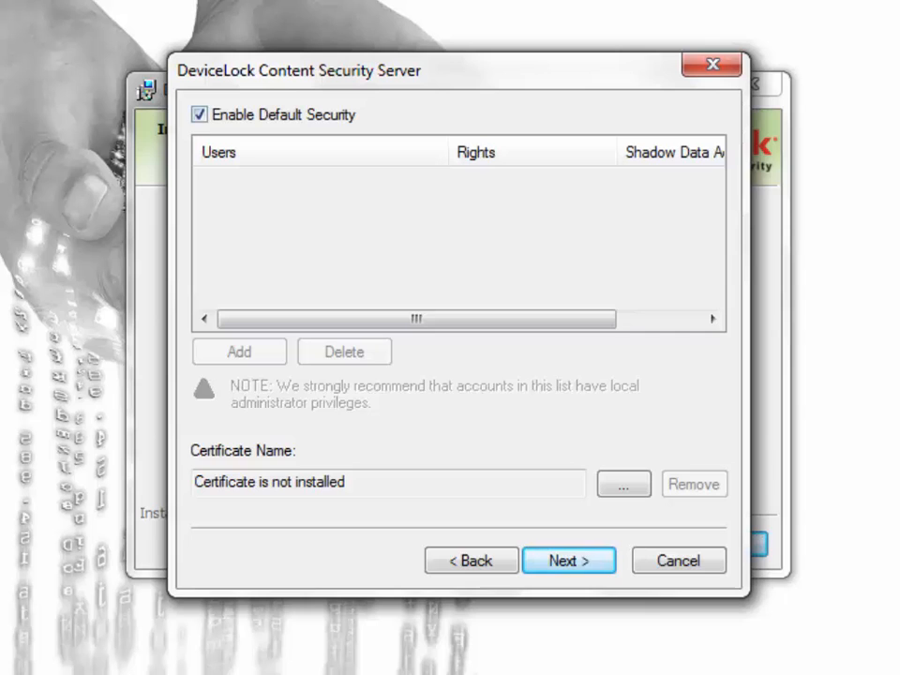
click(200, 114)
Add the built-in TL\Administrator account to the Content Security Server access list.
click(239, 351)
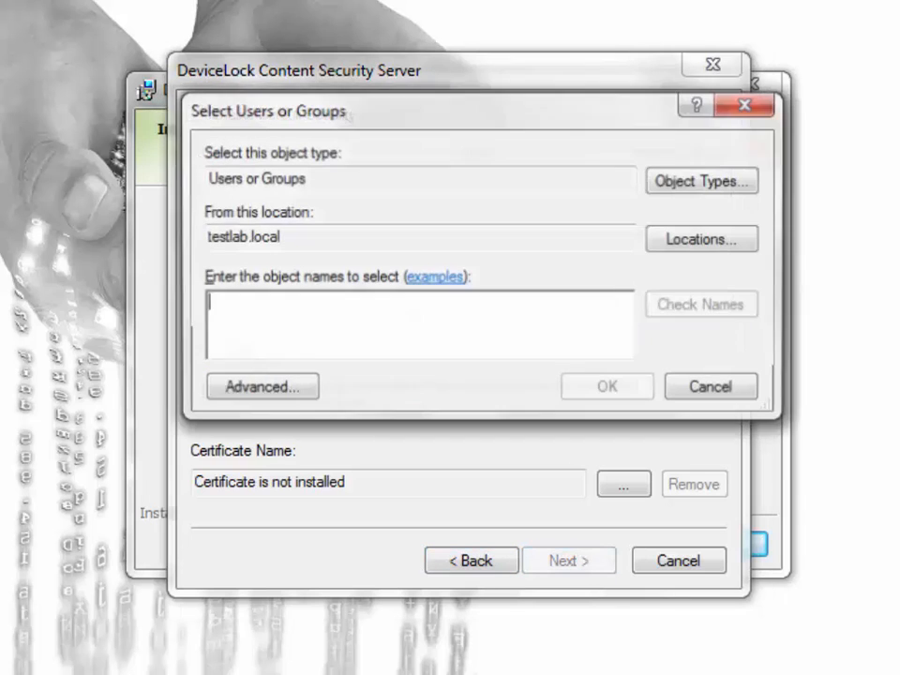
text(Admi)
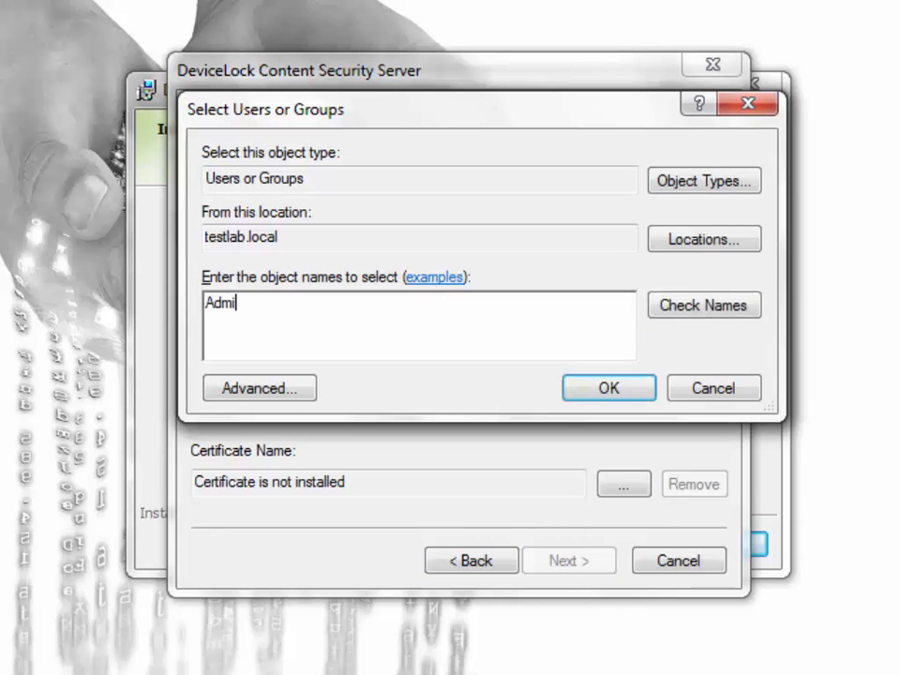
text(nistrator)
key(Tab)
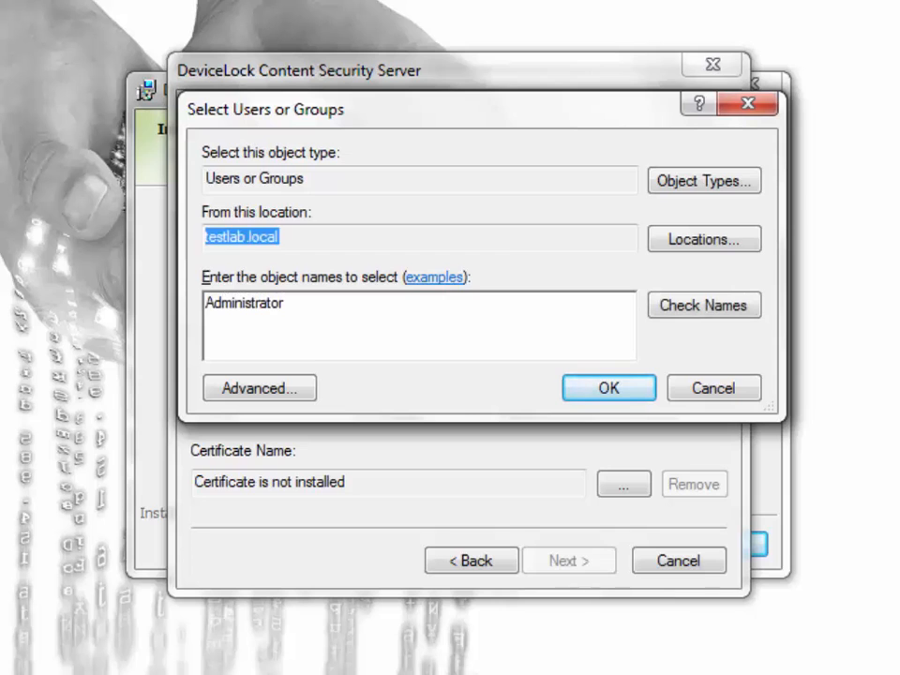
key(Return)
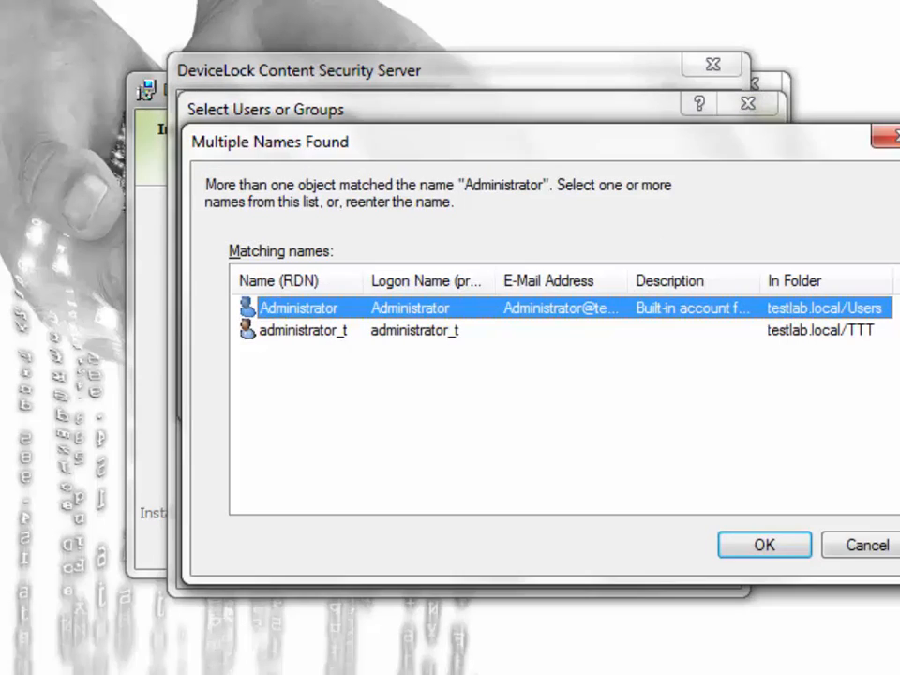
key(Return)
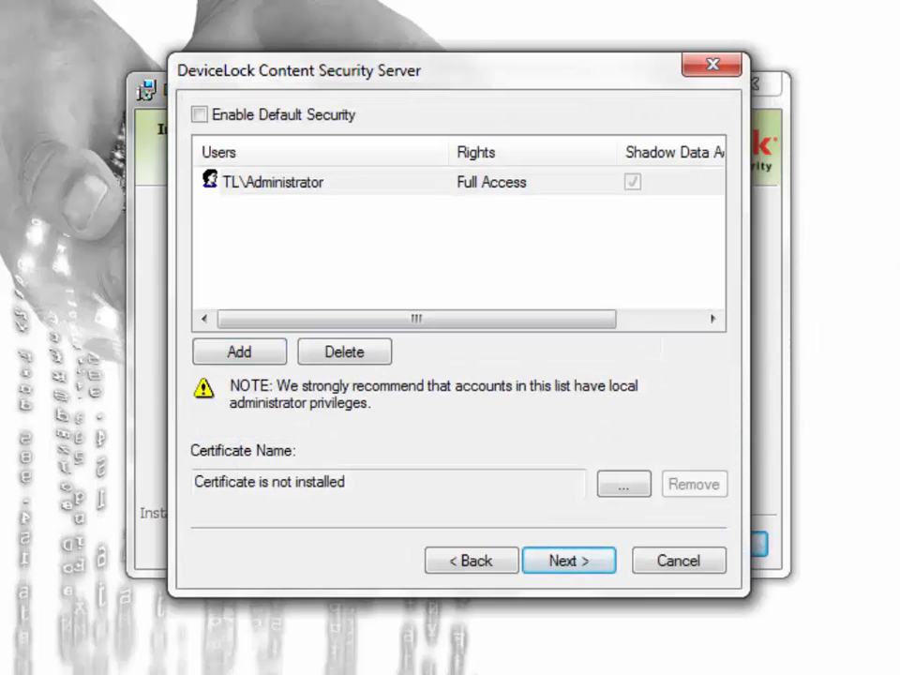
click(513, 182)
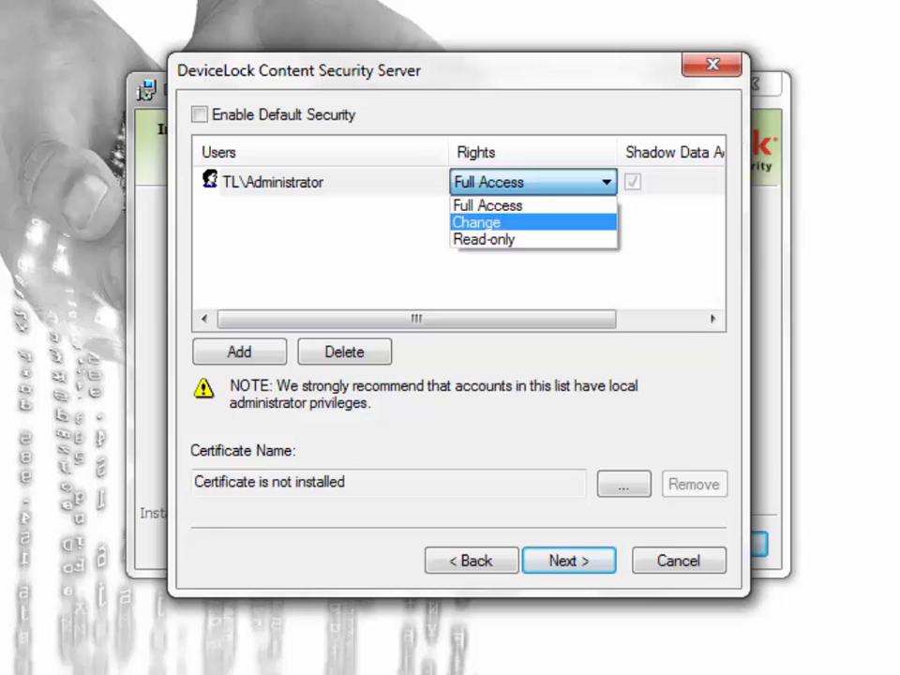
Give TL\Administrator Change rights with Shadow Data Access, re-enable default security, and continue to licensing.
click(478, 223)
click(633, 181)
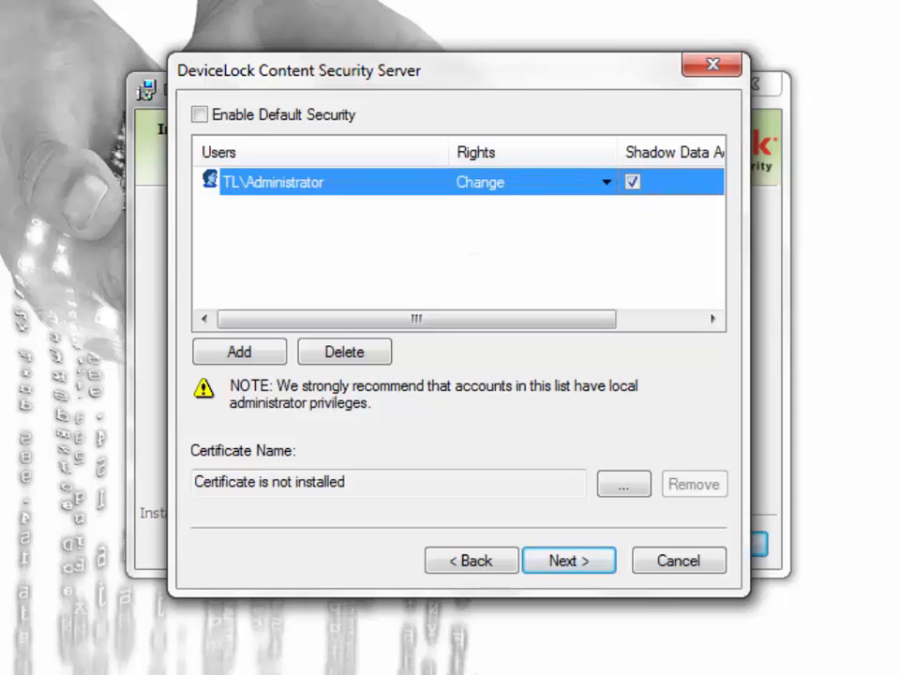
drag(416, 319, 500, 319)
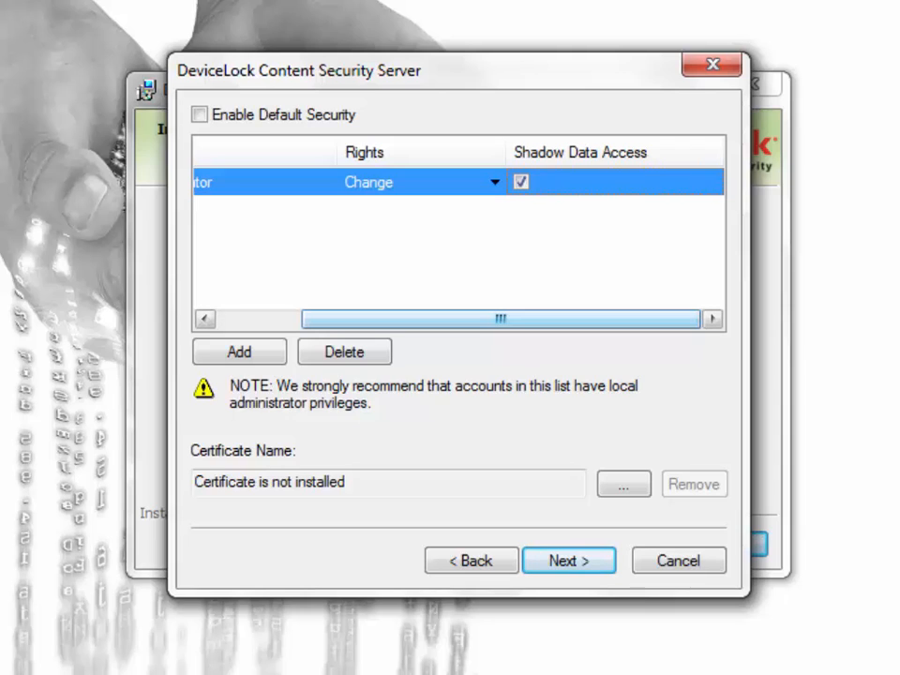
drag(500, 319, 416, 319)
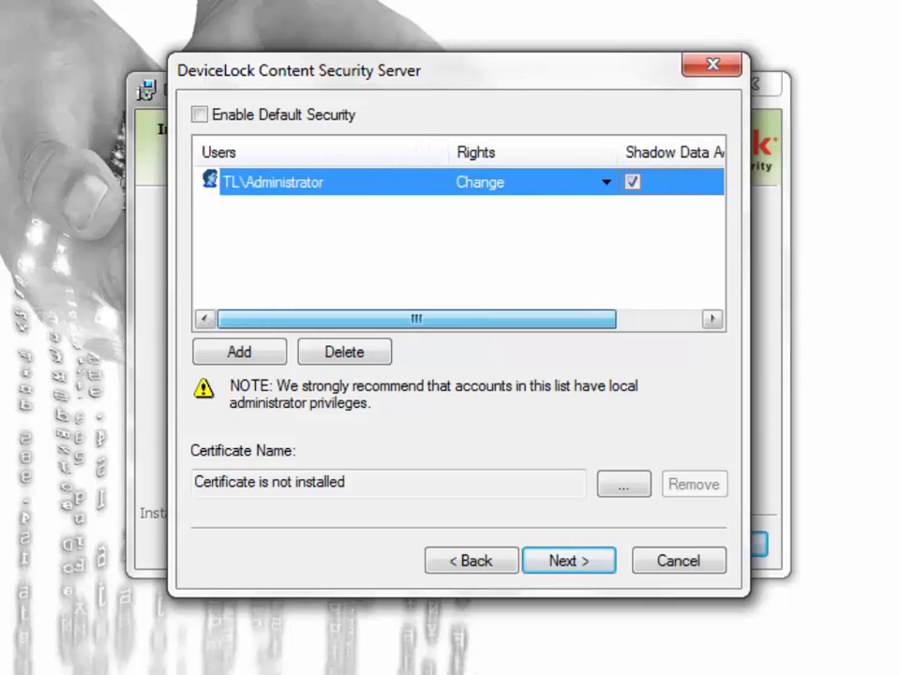
click(200, 114)
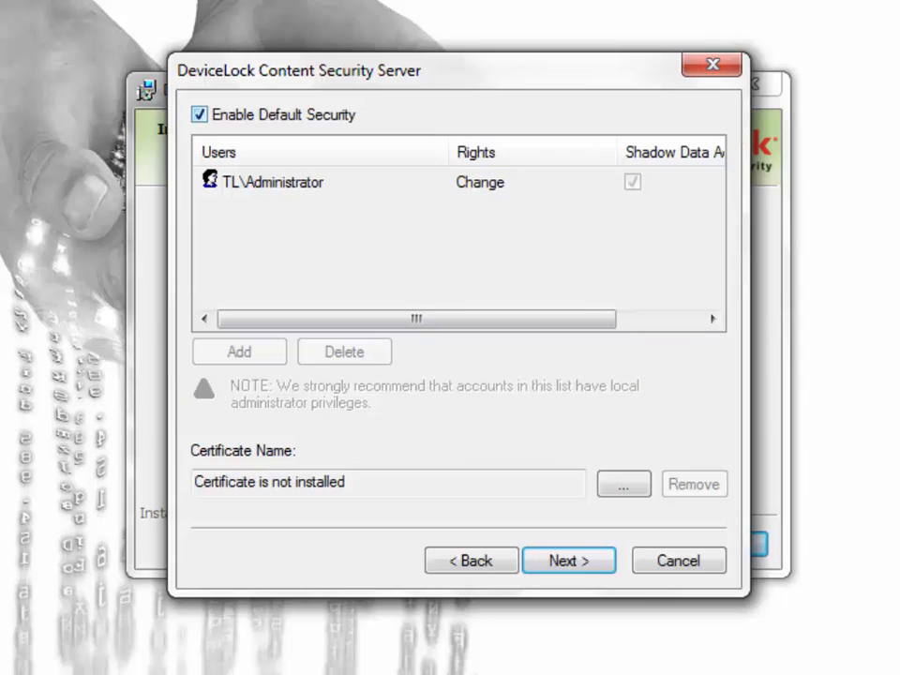
drag(348, 483, 193, 482)
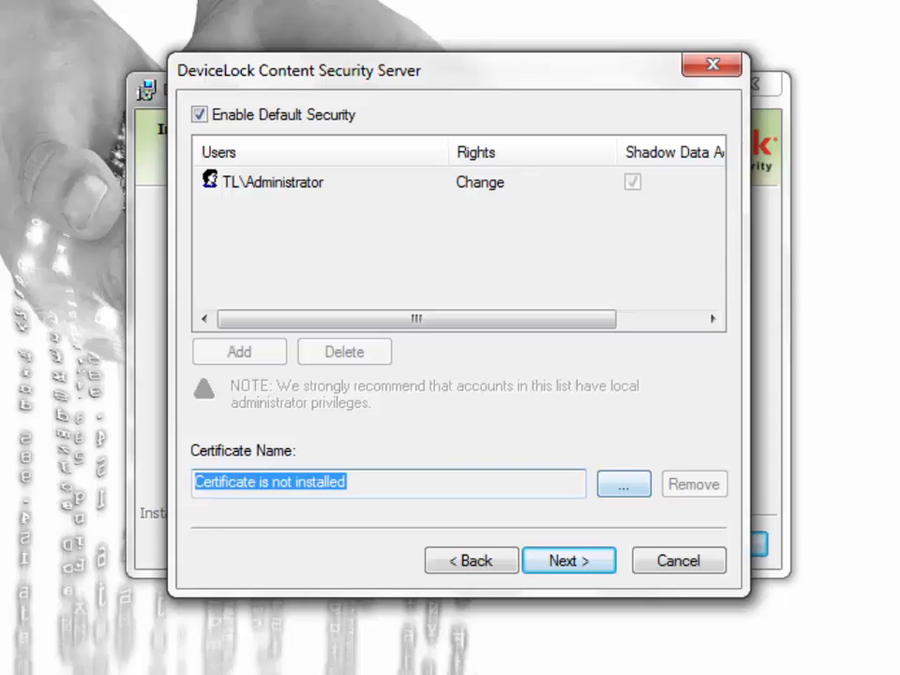
click(569, 561)
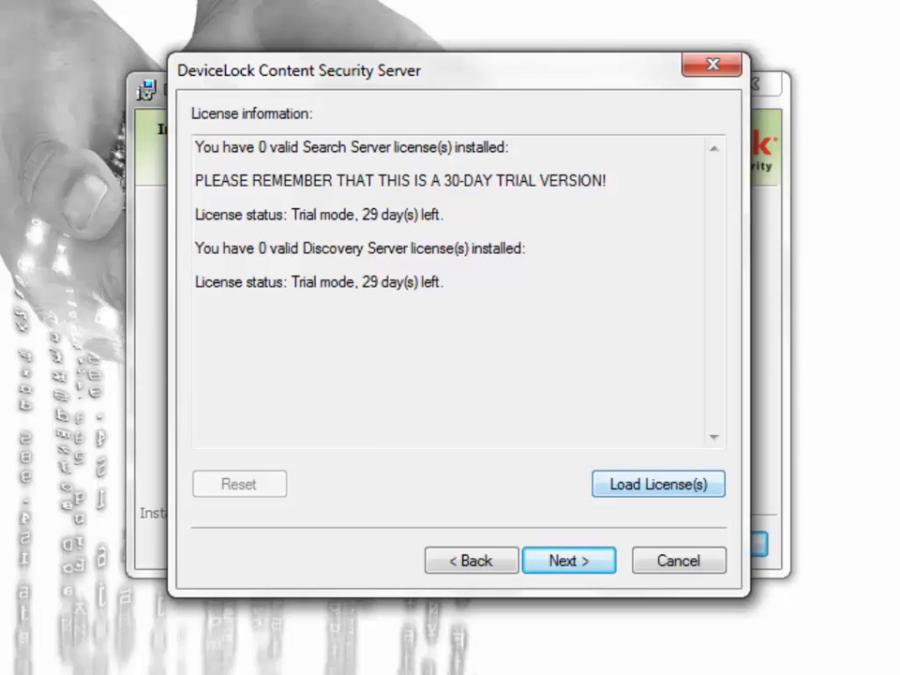
Name the Discovery Server database DLCSSDB8.0 on SQL Server vmserver1.
click(569, 560)
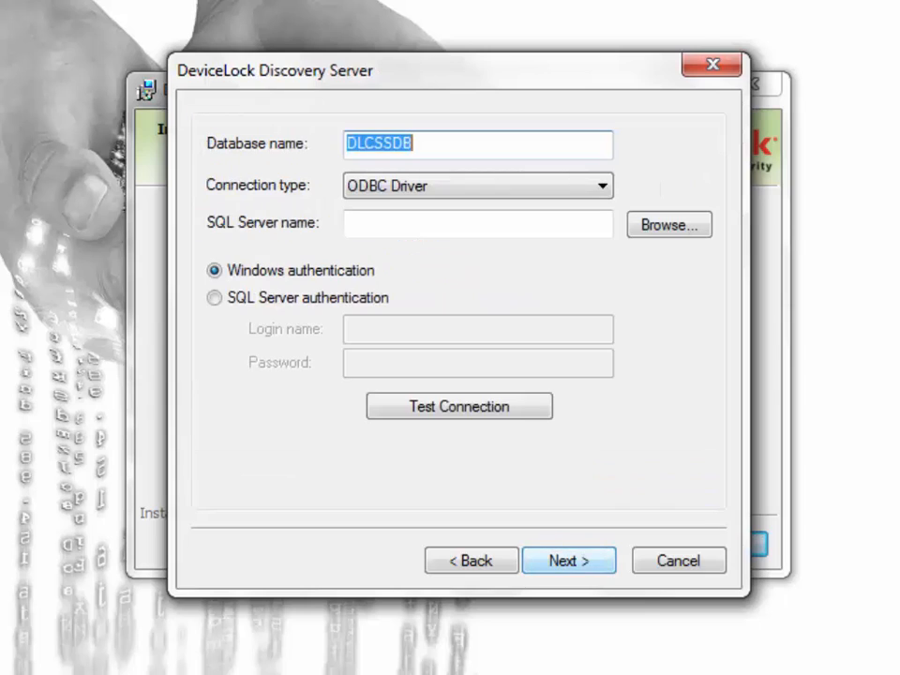
click(419, 144)
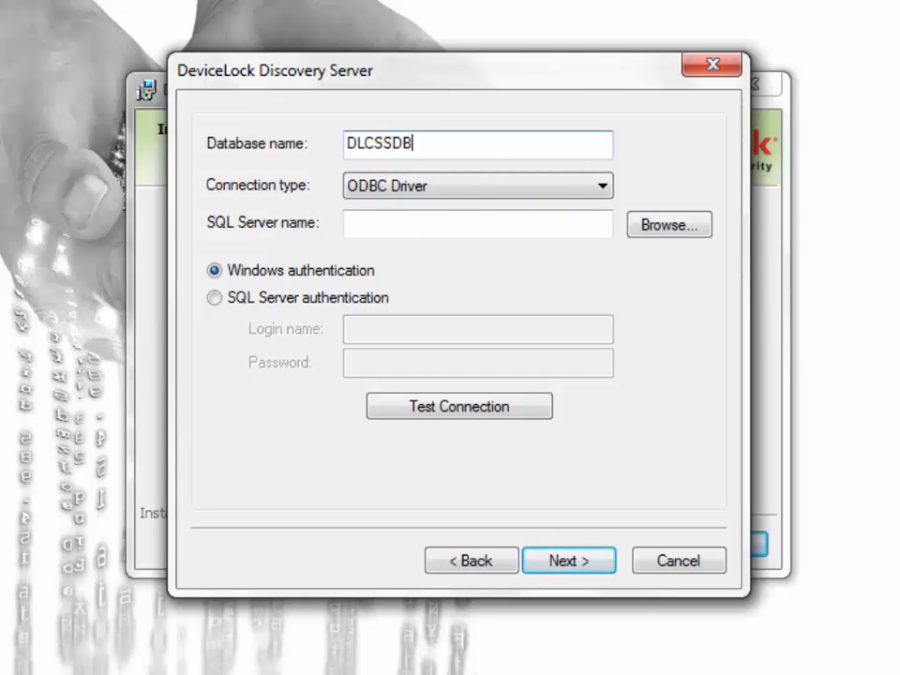
text(8.0)
click(420, 224)
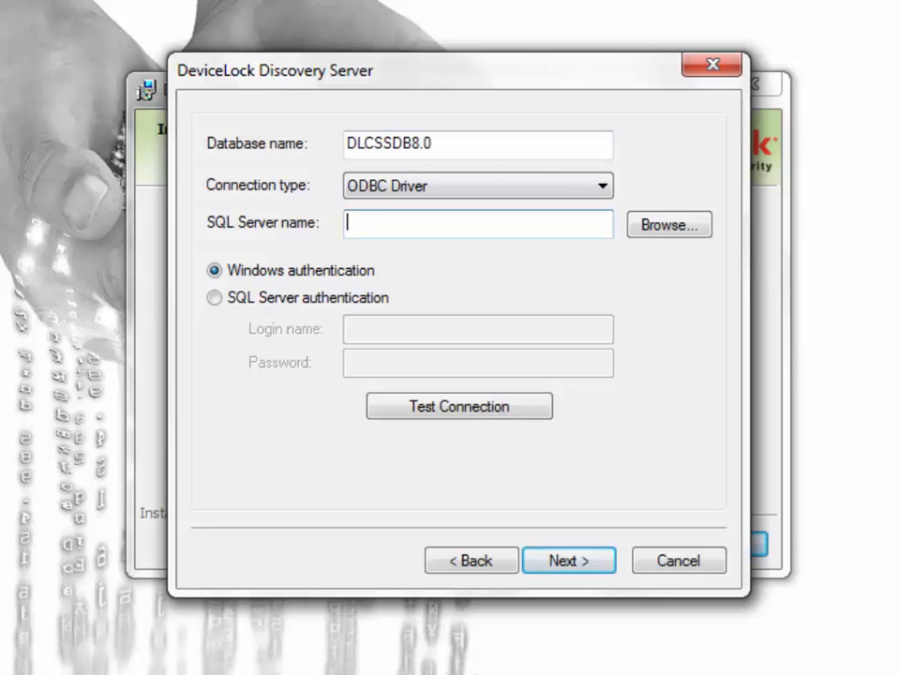
text(vmserver1)
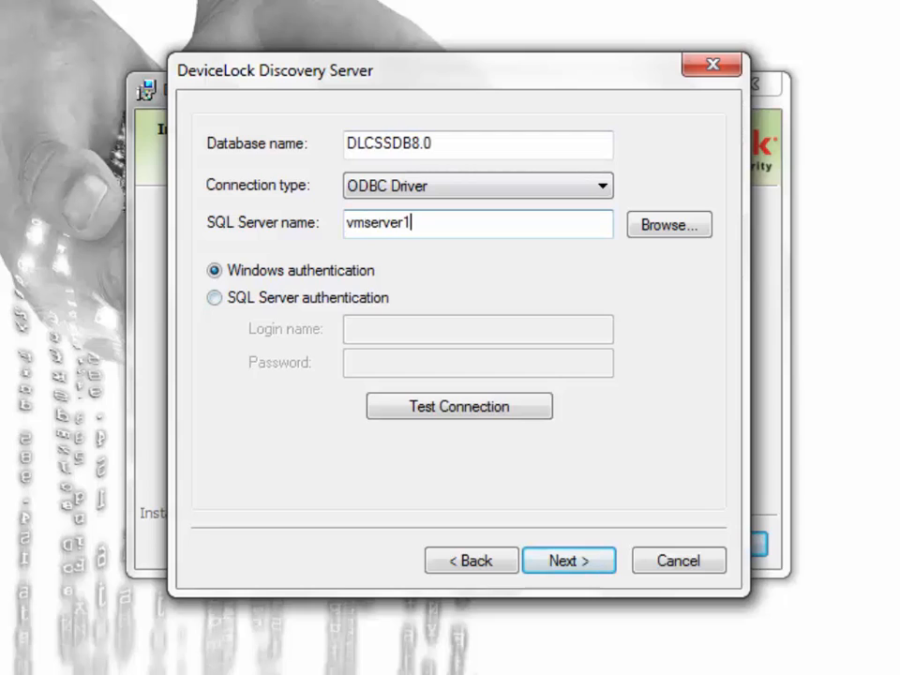
Use SQL Server authentication as sa, create the database, and turn off opening the home page.
click(215, 297)
text(sa)
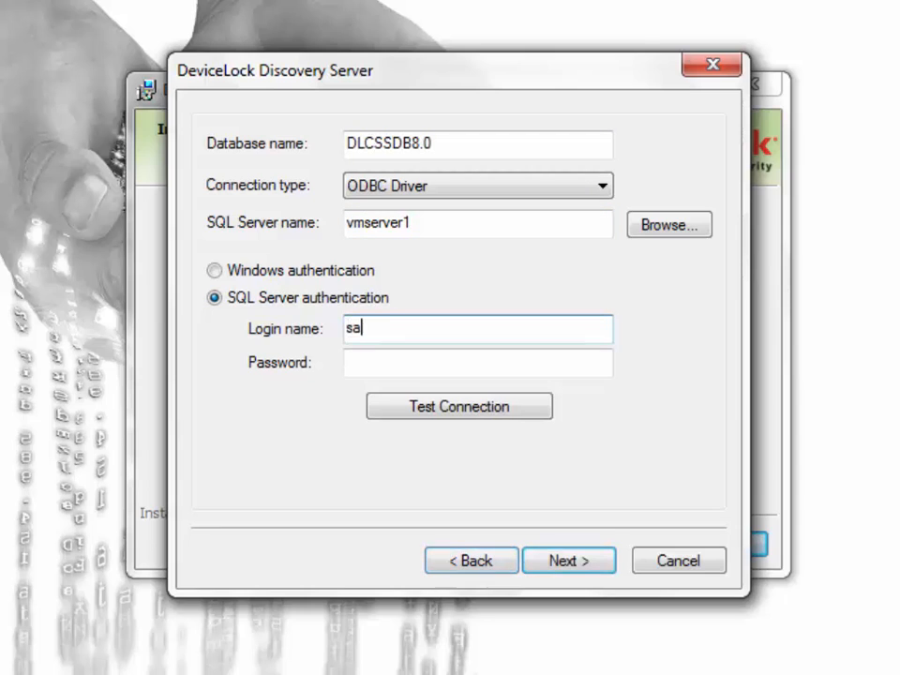
key(Tab)
text(******)
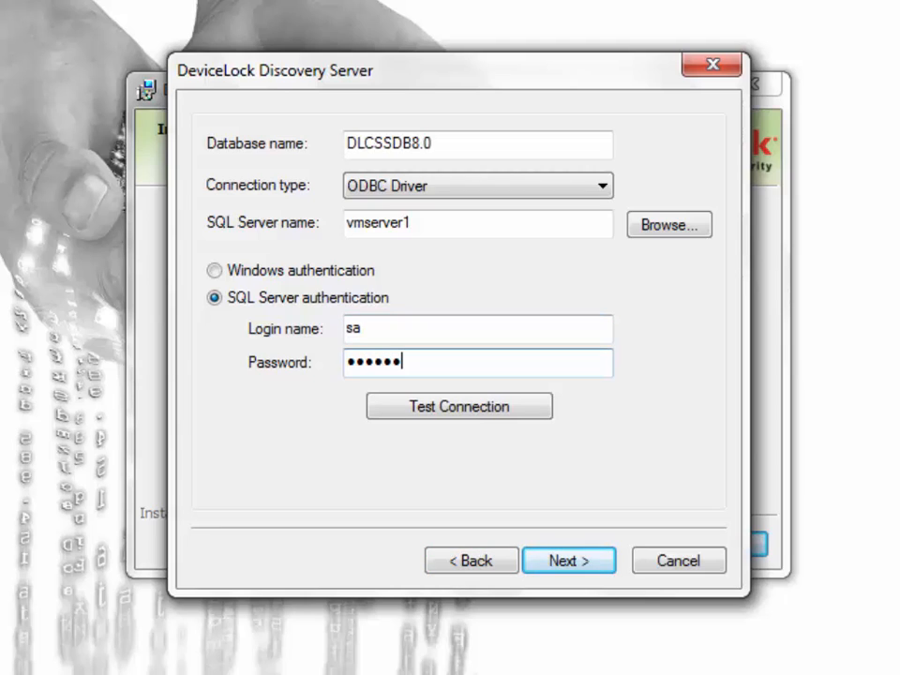
key(Return)
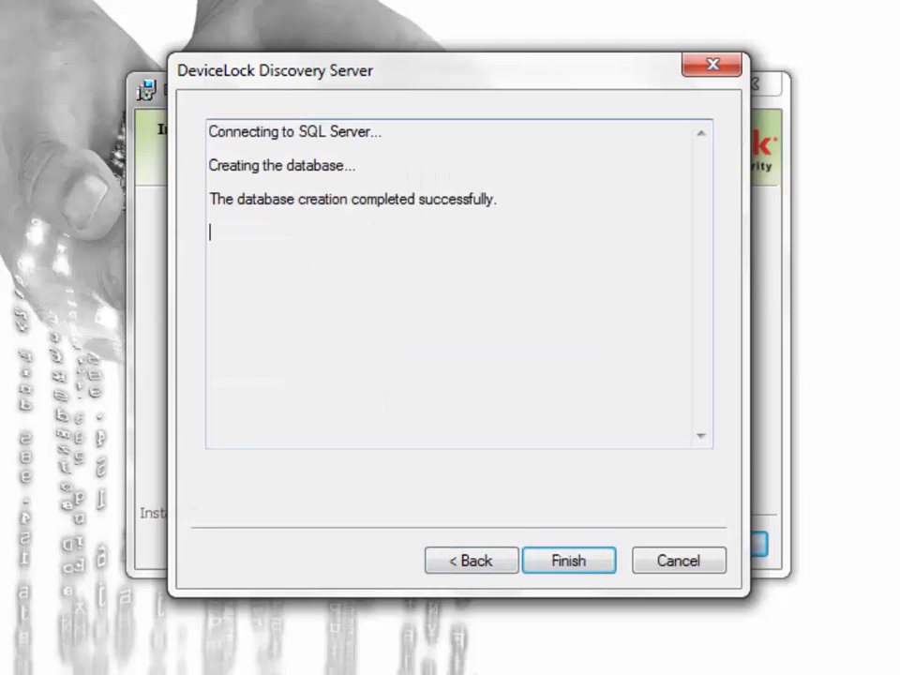
key(Return)
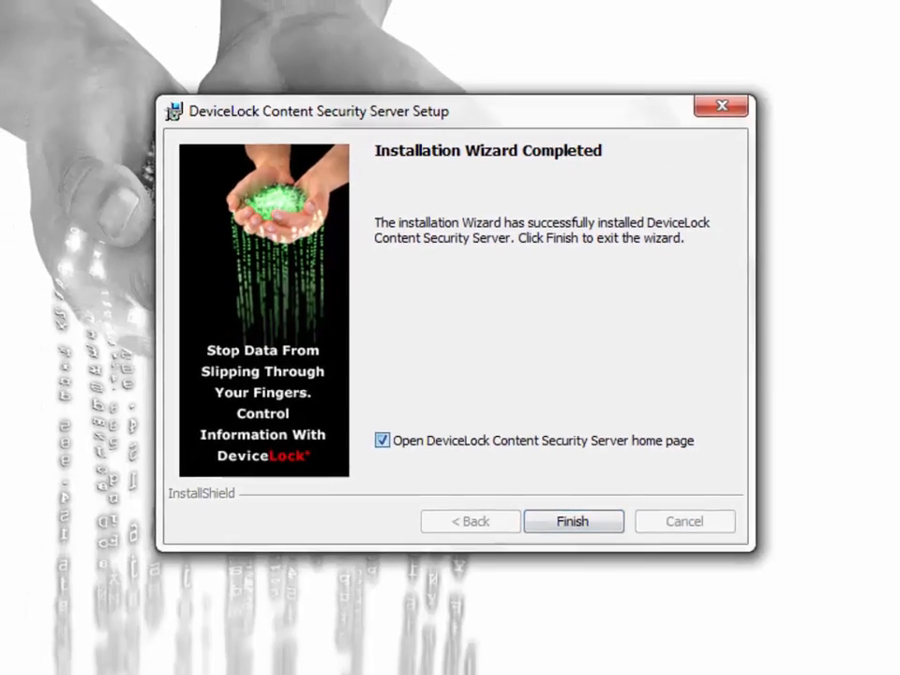
click(376, 454)
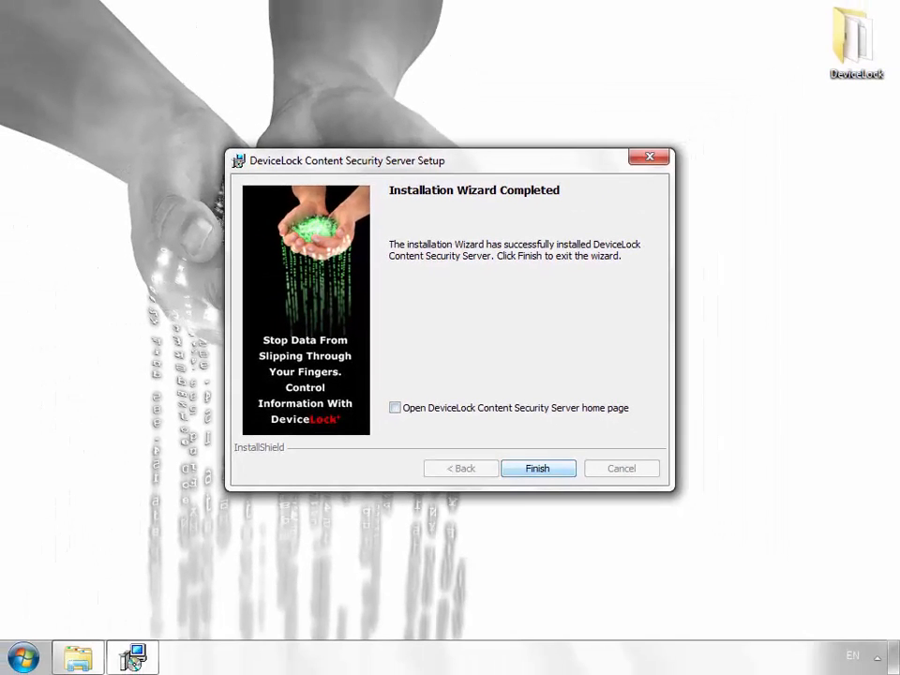
Close the Content Security Server installer and launch DeviceLock setup, accepting the licence and customer details.
key(Return)
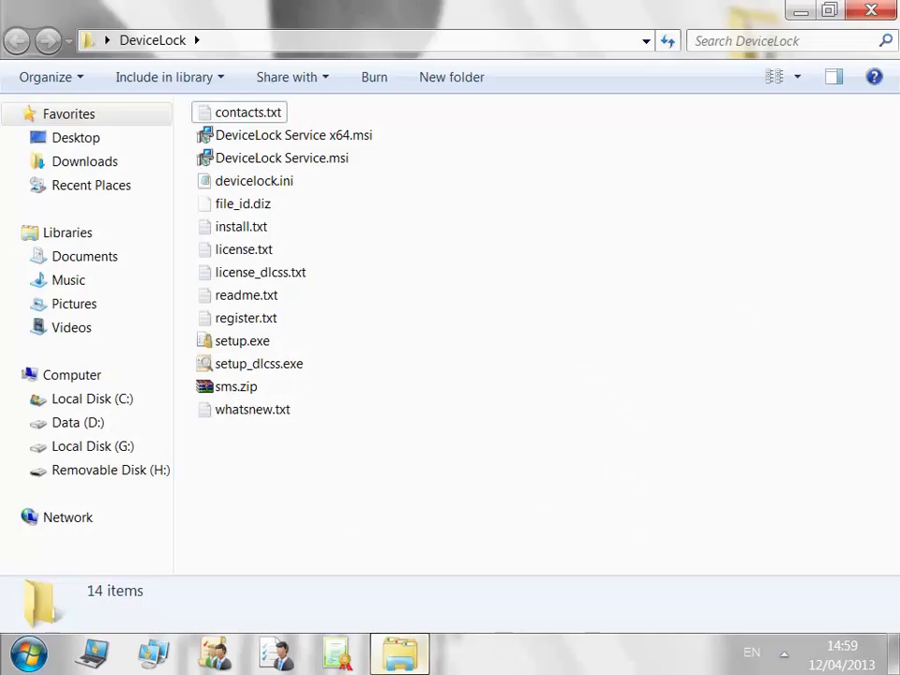
click(241, 341)
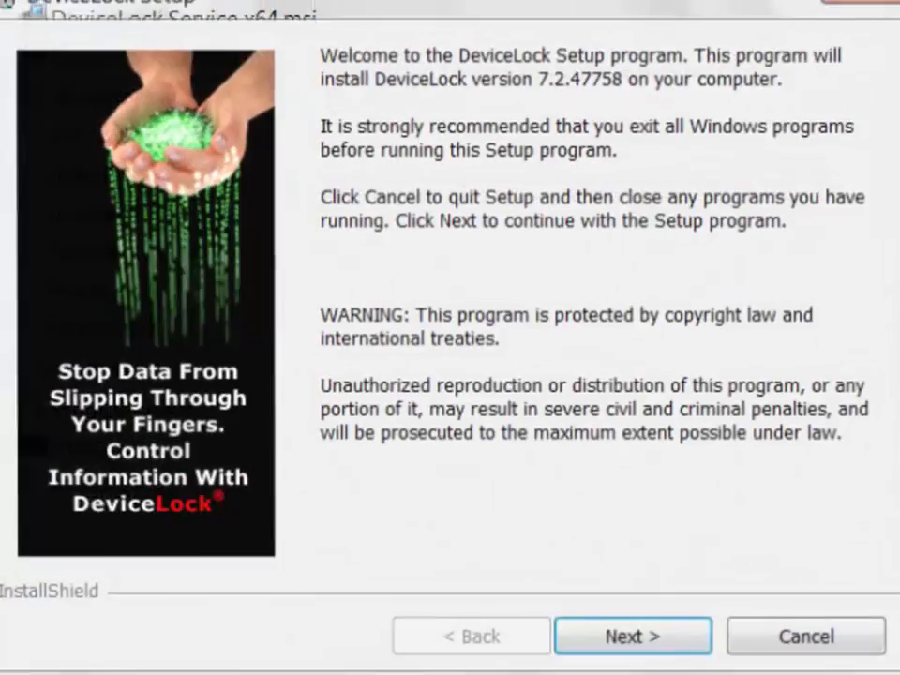
key(Return)
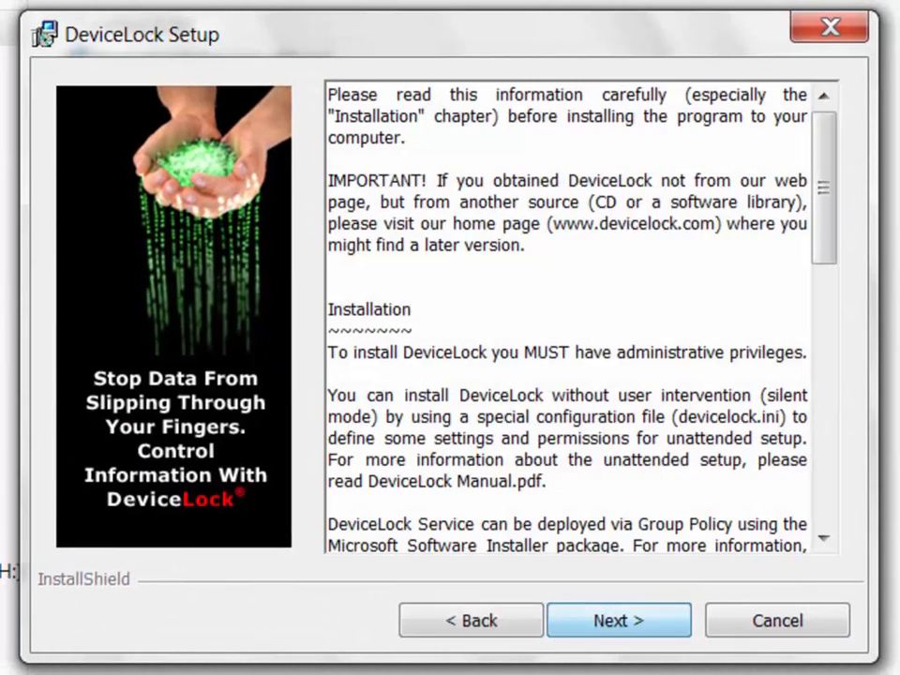
key(Return)
key(Up)
key(Return)
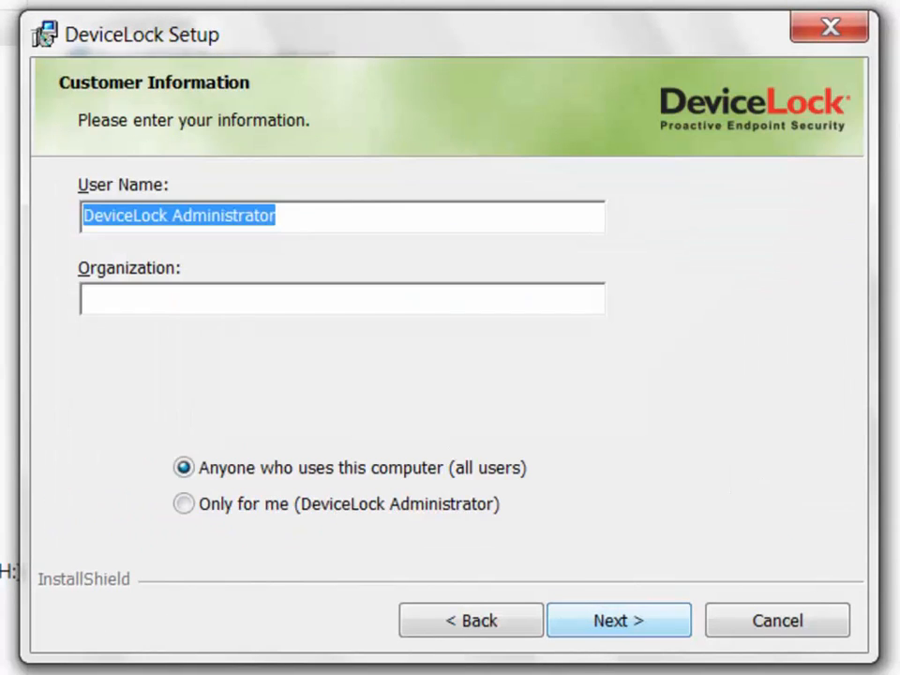
key(Return)
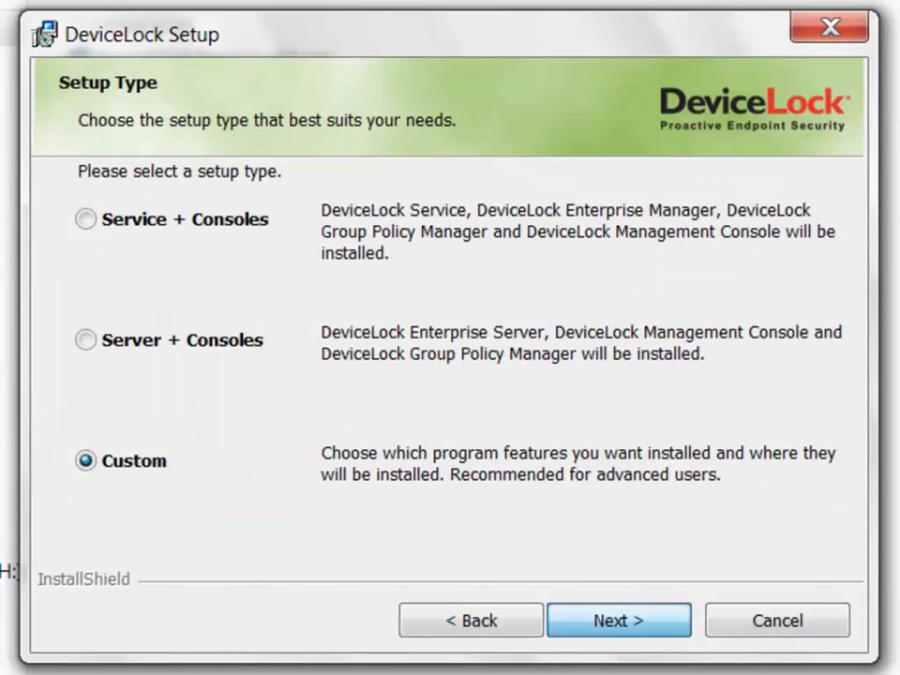
Choose Custom setup and install DeviceLock WebConsole with all subfeatures, including its Web Server.
key(Return)
key(Down)
key(Down)
key(Down)
key(Down)
key(Down)
key(space)
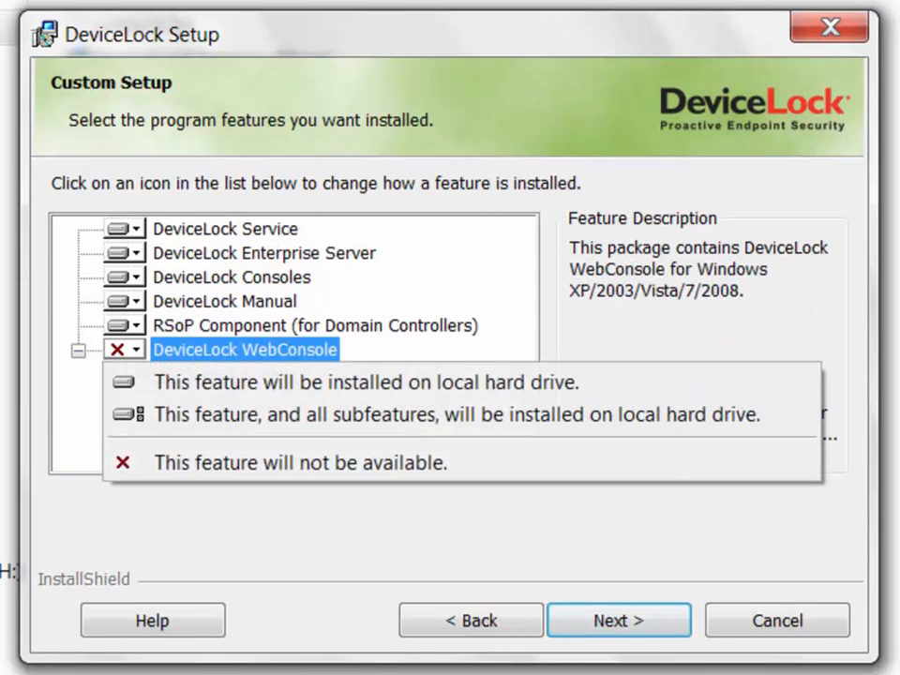
key(Down)
key(Down)
key(Return)
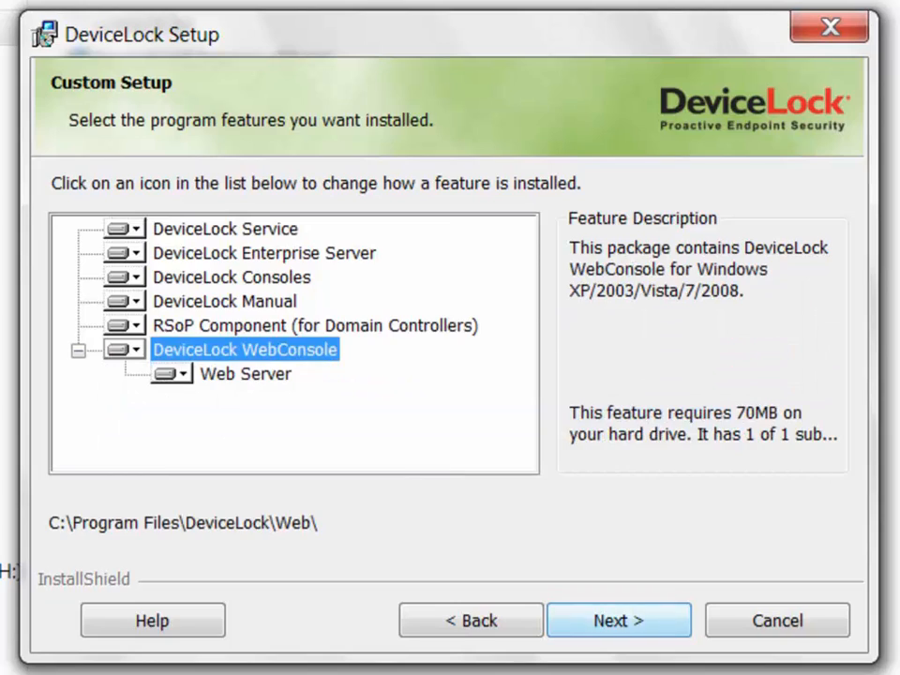
key(Return)
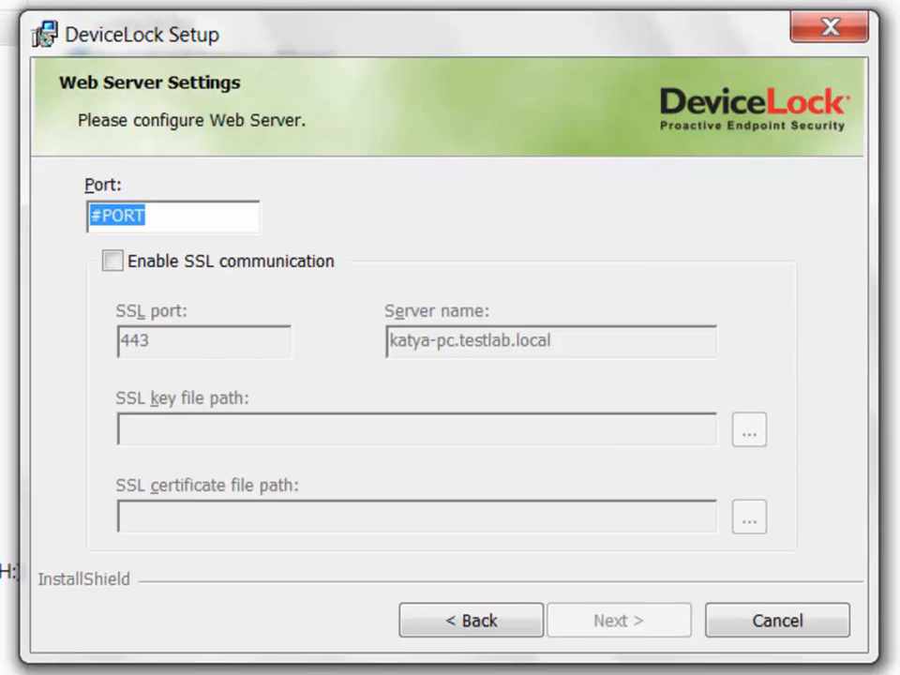
Set the web server port to 2020 with SSL communication off and proceed to installation.
text(2020)
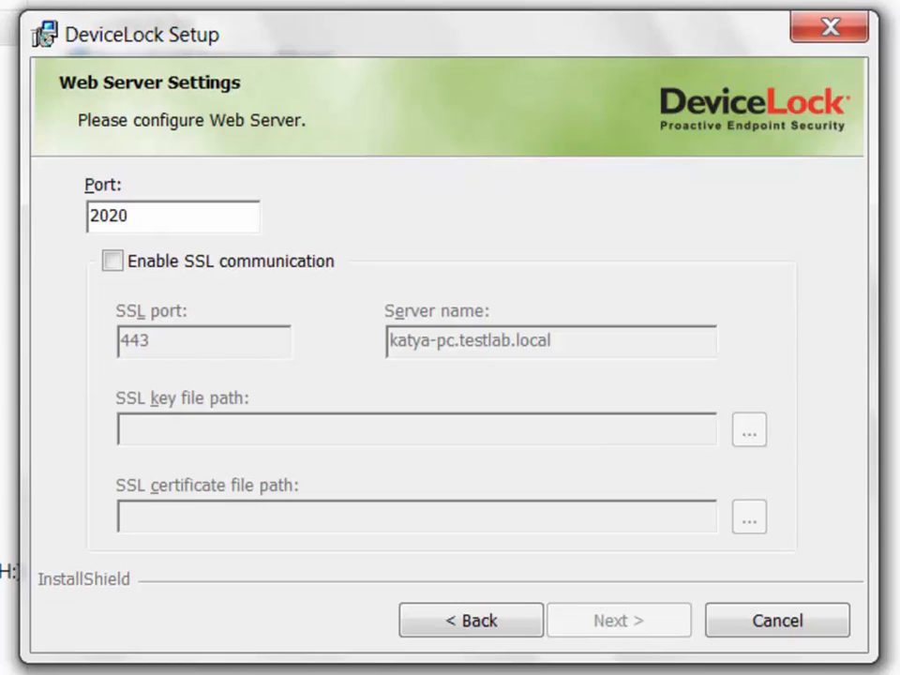
click(111, 261)
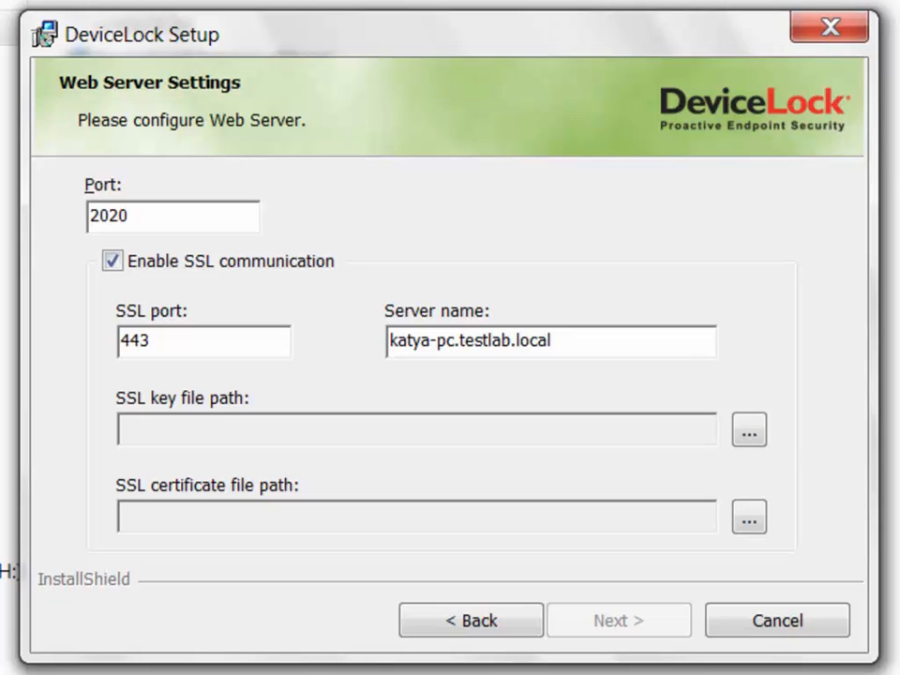
click(552, 341)
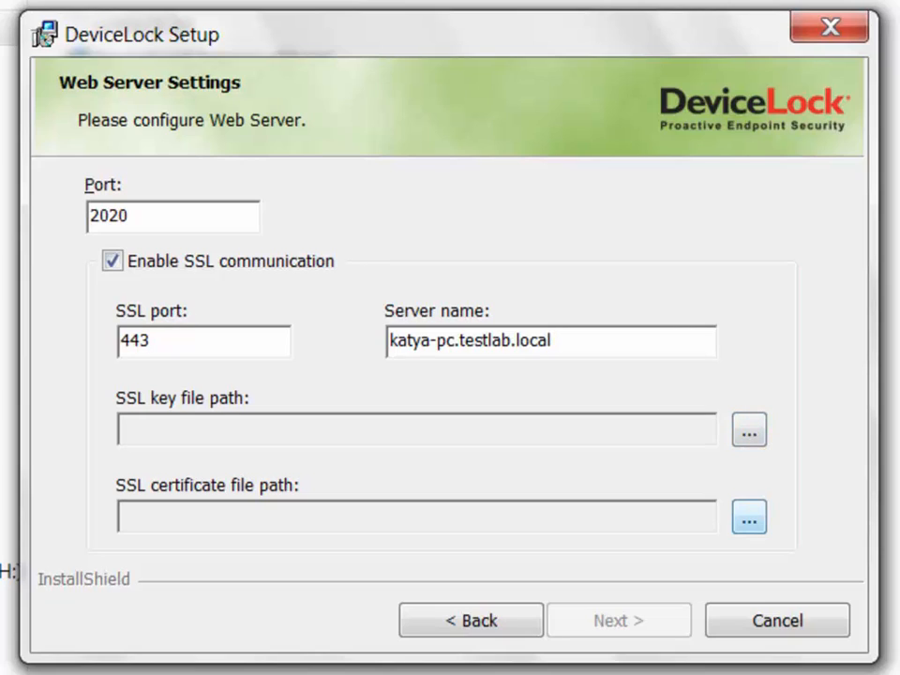
click(113, 261)
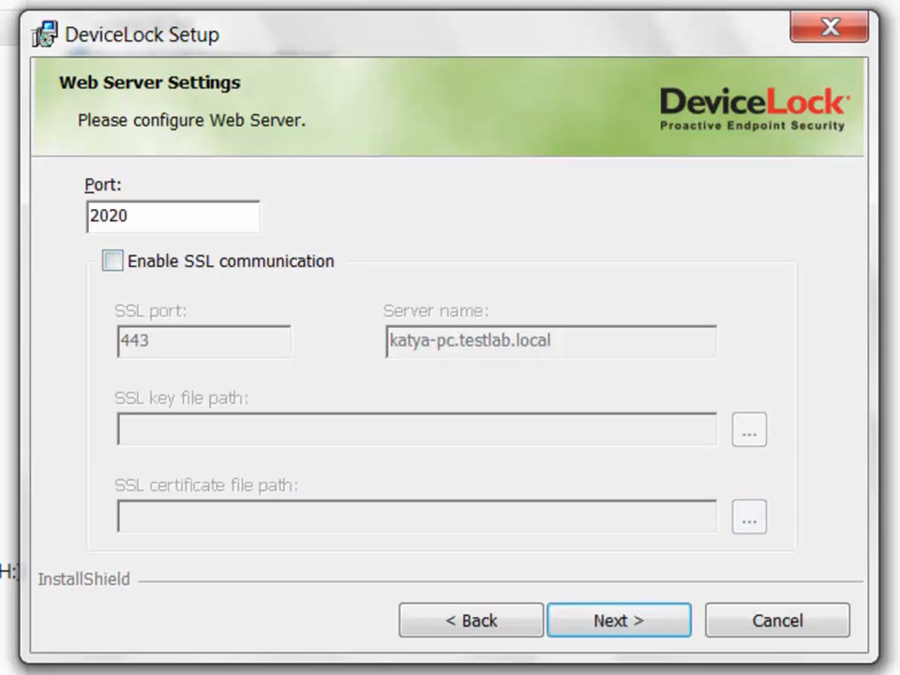
click(618, 621)
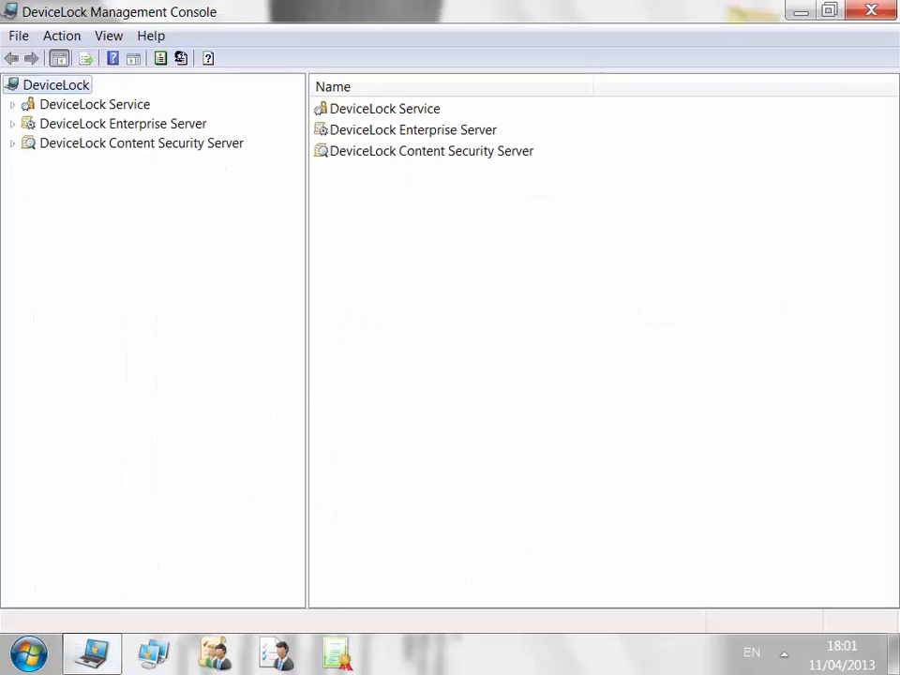
right_click(118, 104)
Connect DeviceLock Service to the local computer and open Devices > Permissions.
click(177, 115)
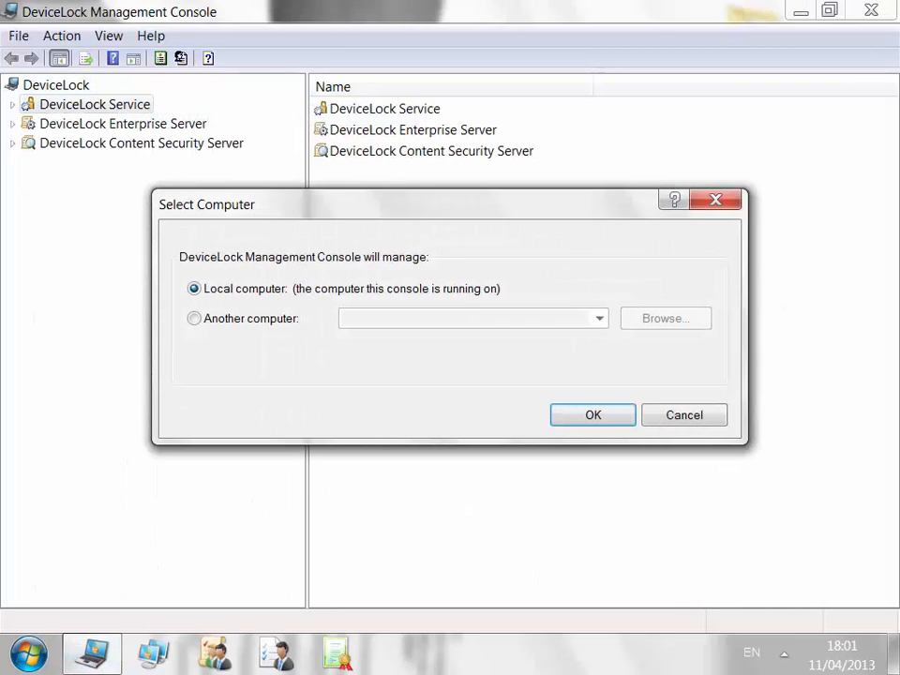
key(Return)
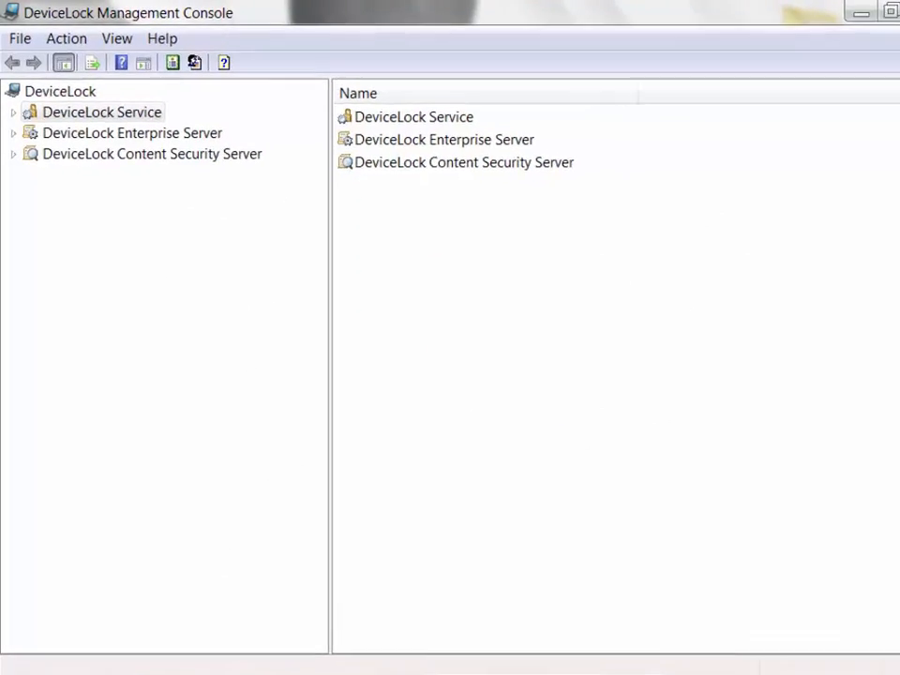
click(102, 112)
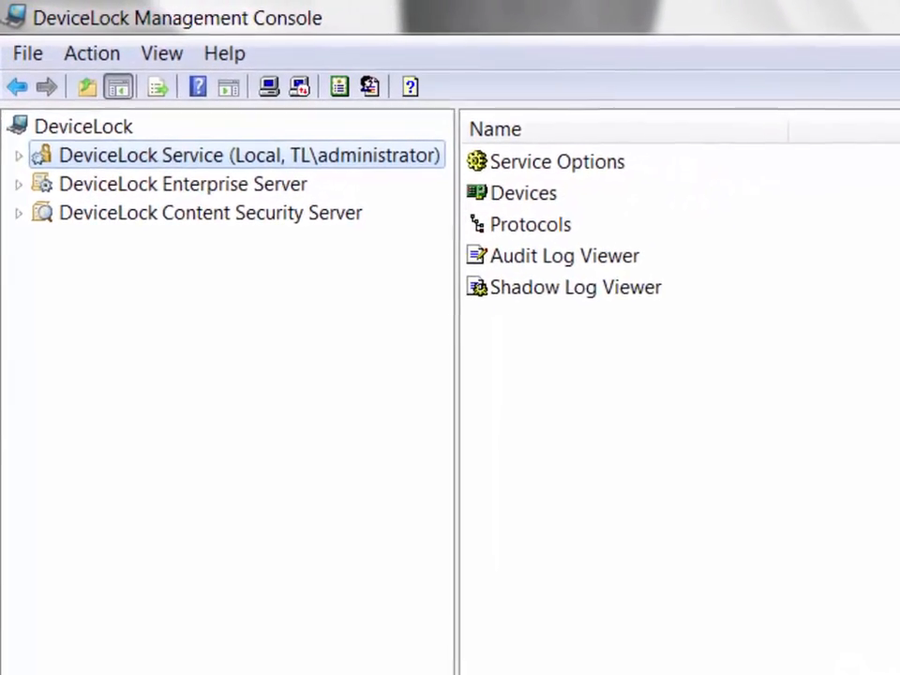
click(569, 209)
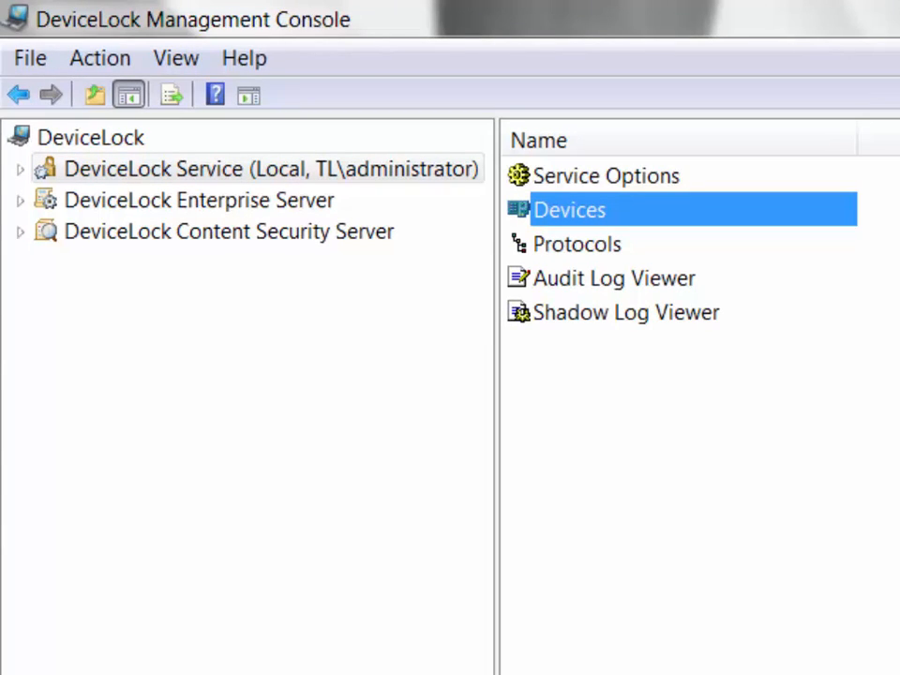
click(576, 244)
click(19, 169)
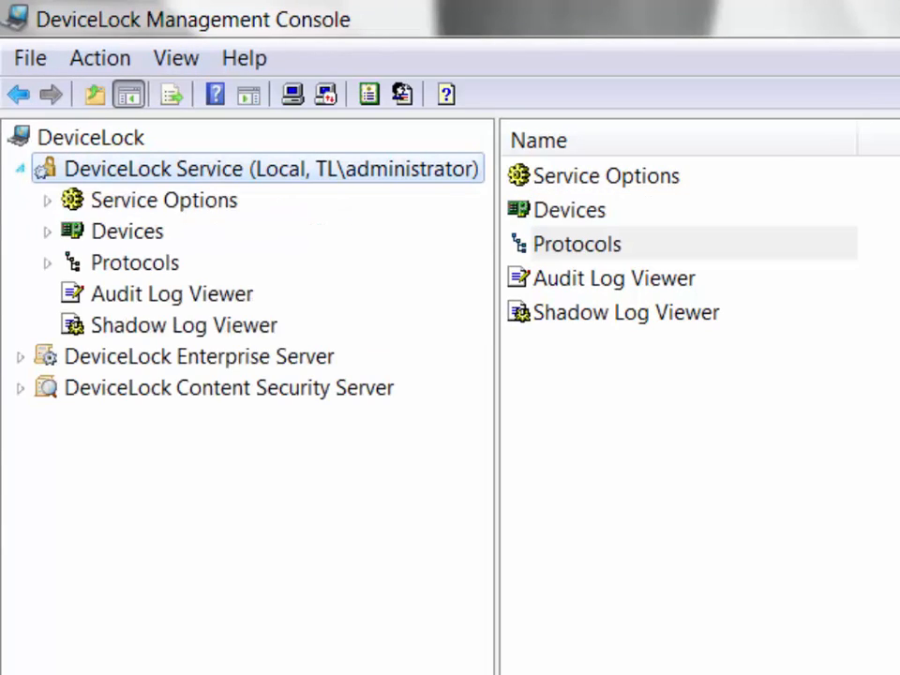
click(127, 231)
click(47, 232)
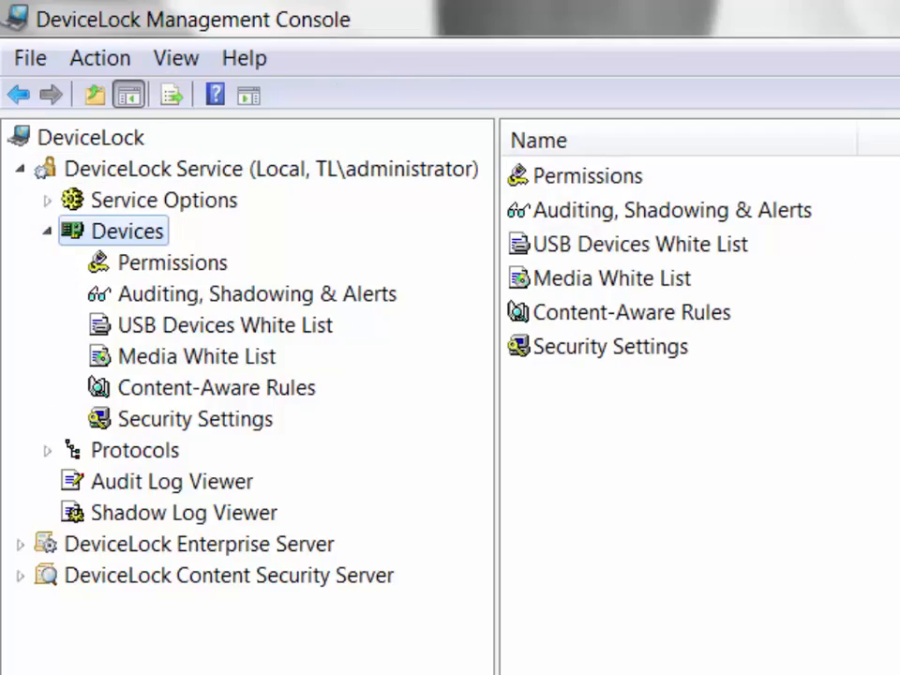
click(172, 262)
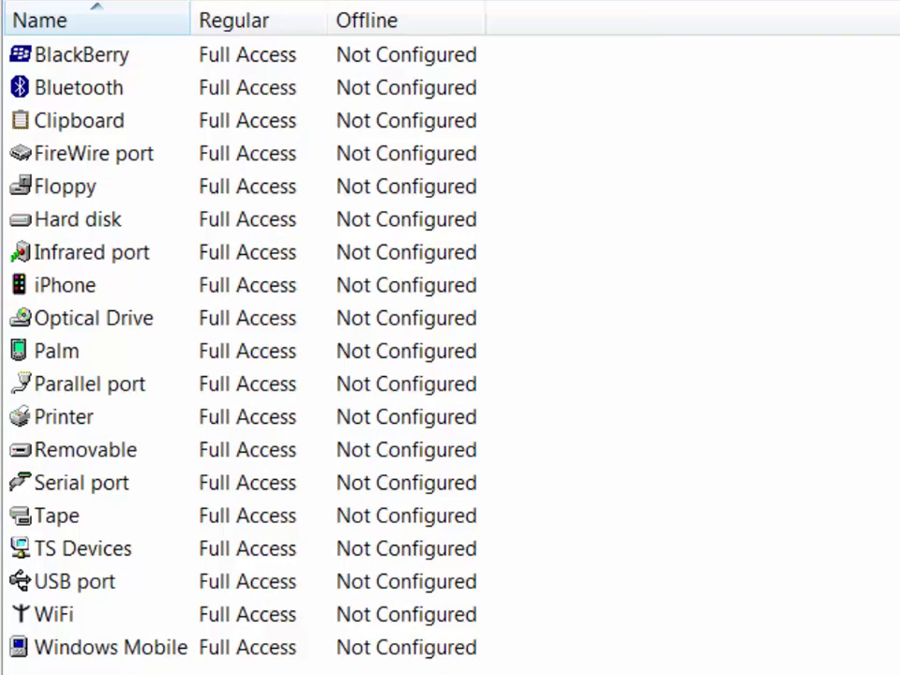
Add both DLAdmin accounts to the Removable device permissions.
right_click(112, 449)
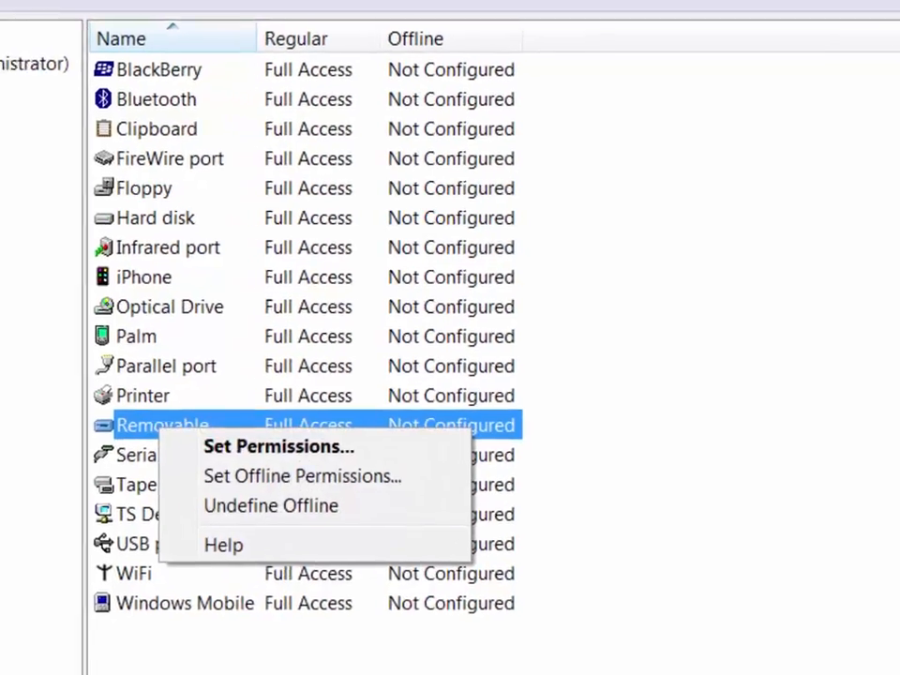
click(198, 471)
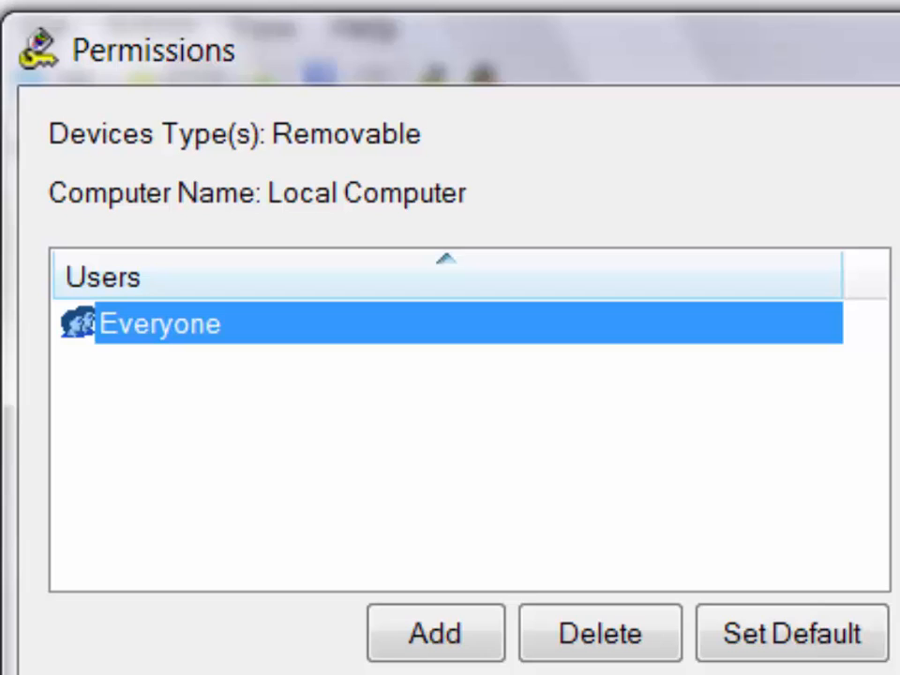
key(Tab)
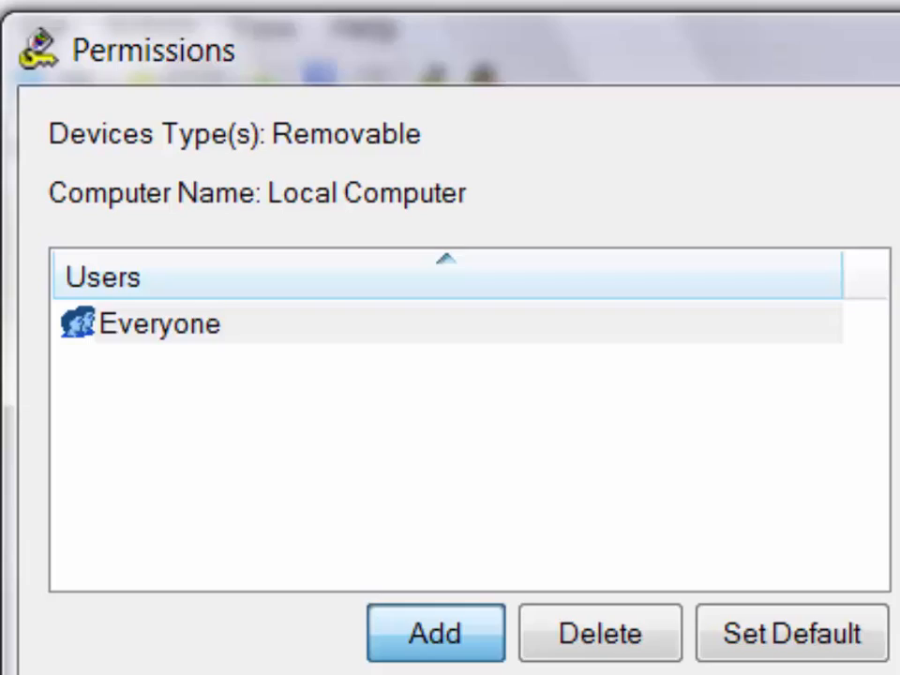
key(Return)
text(DL)
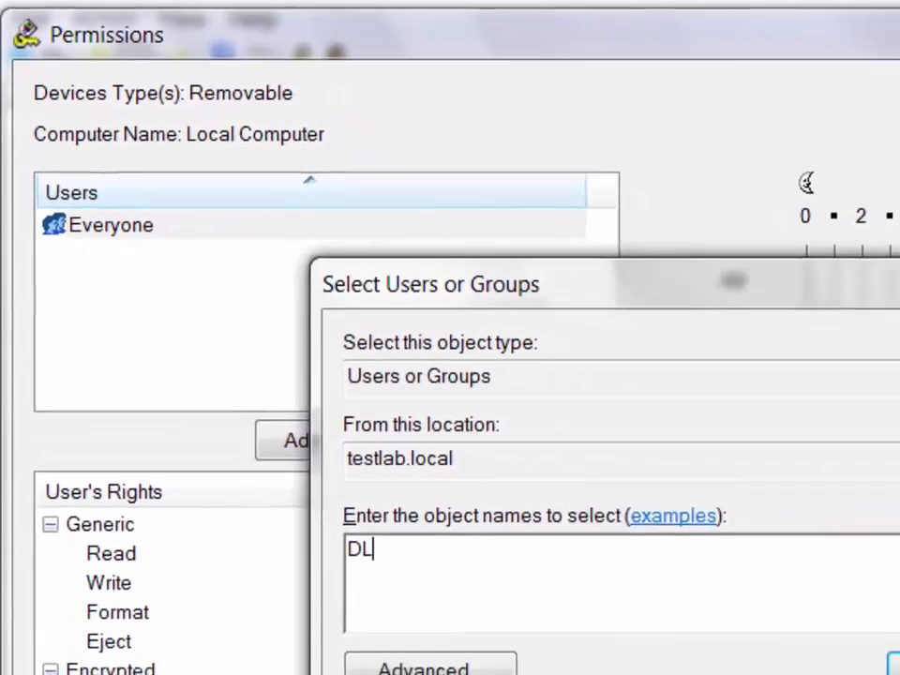
text(Admin)
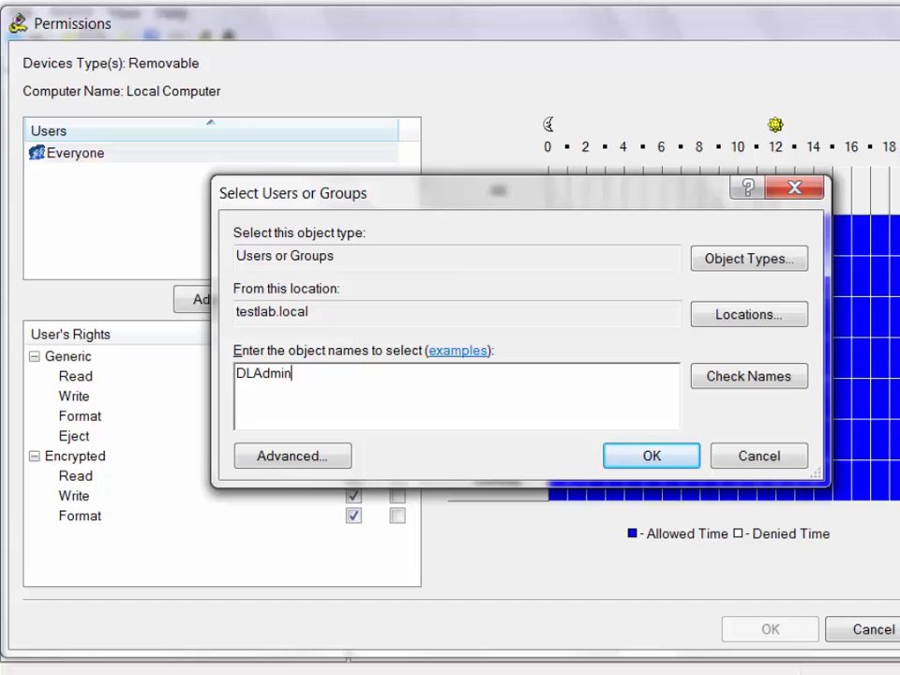
key(Return)
key(shift+Down)
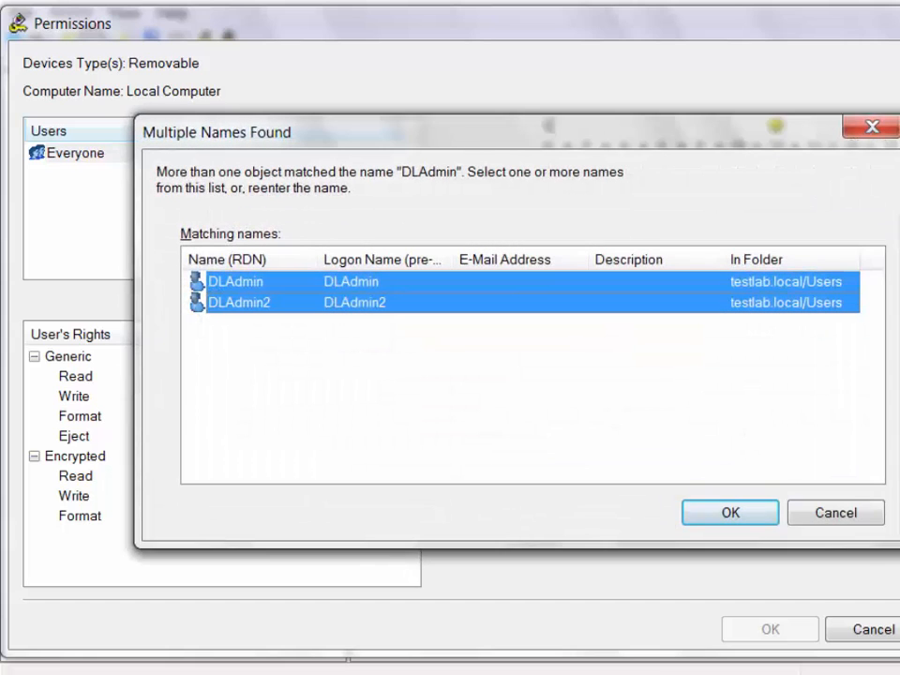
key(Return)
key(Return)
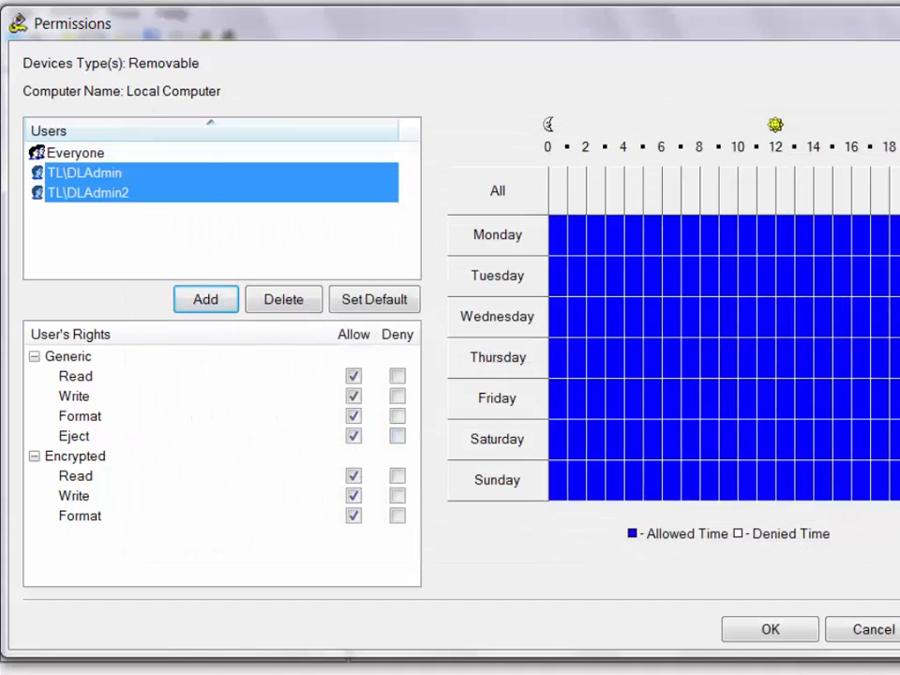
Review the Generic and Encrypted rights for Everyone on Removable devices.
click(75, 152)
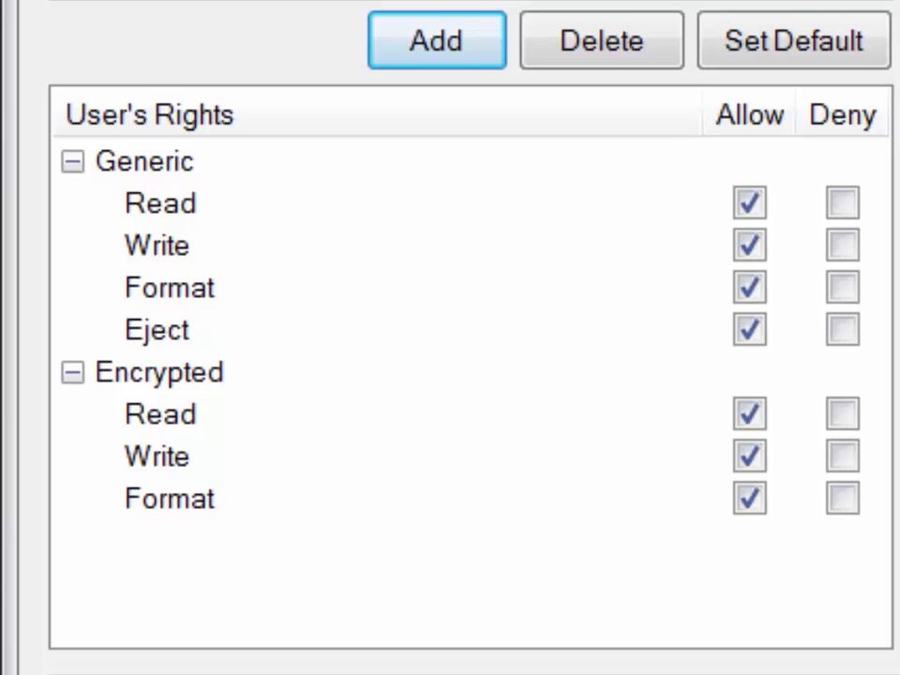
click(146, 162)
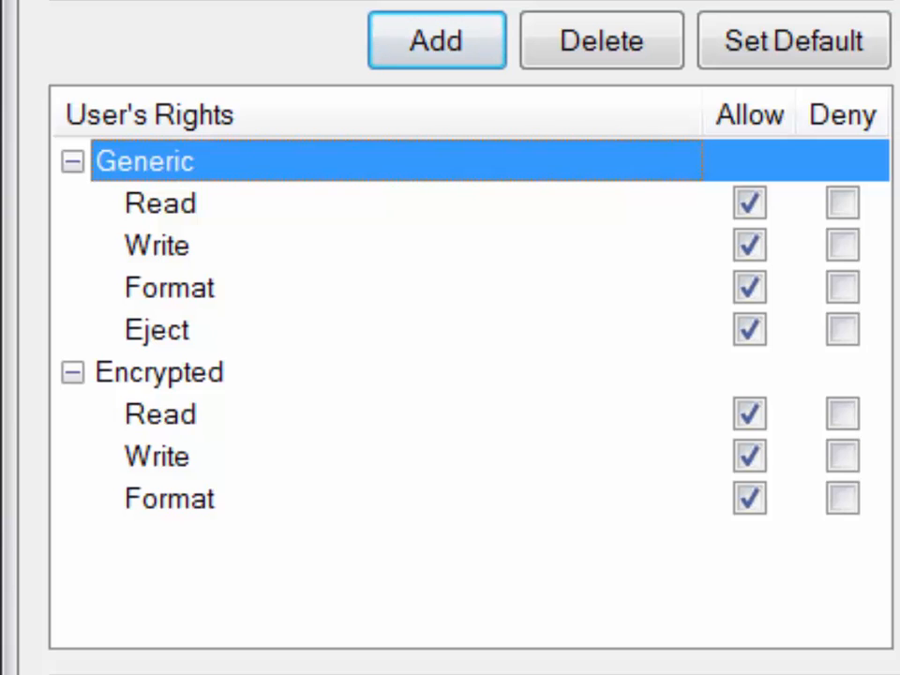
click(159, 372)
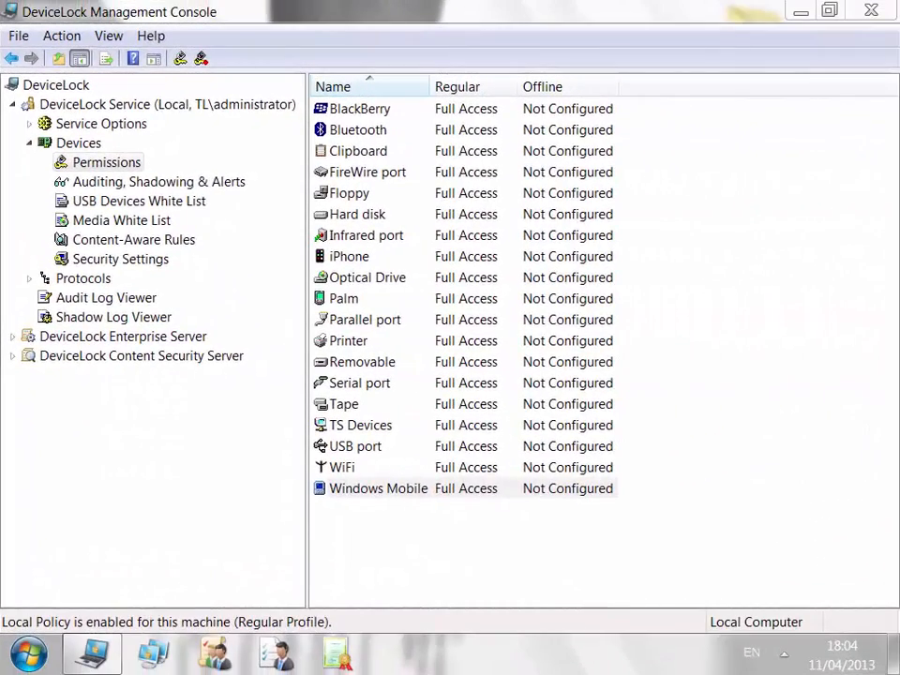
Look over the Palm, iPhone and Clipboard device types in the permissions list.
click(344, 299)
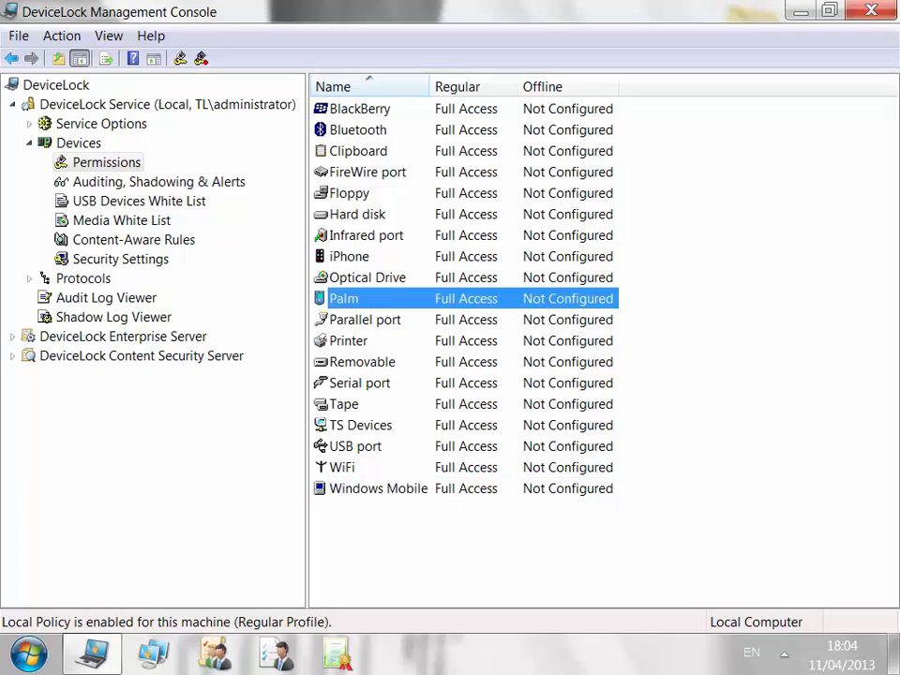
click(349, 256)
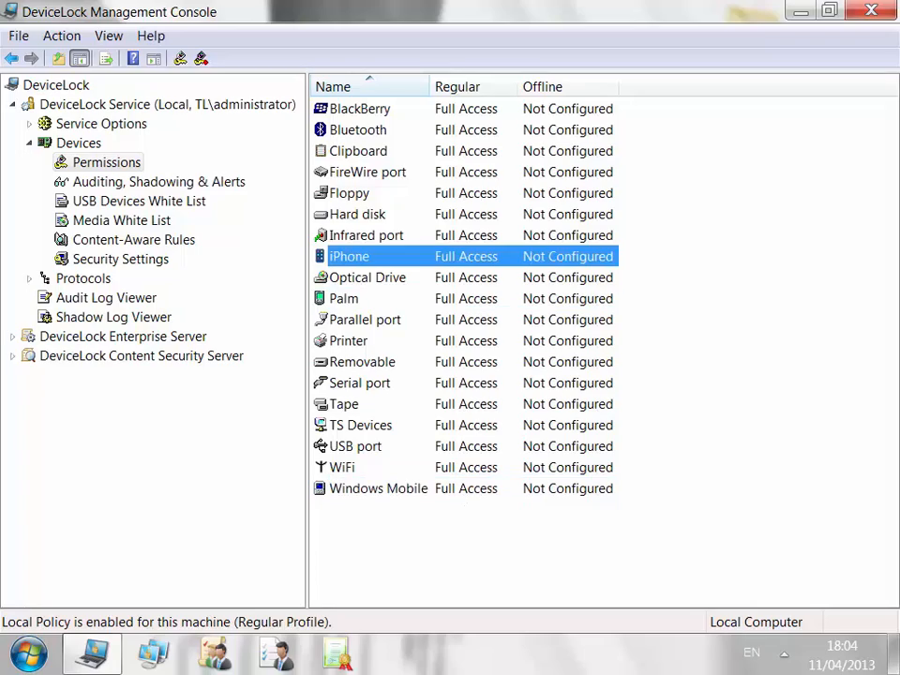
double_click(358, 151)
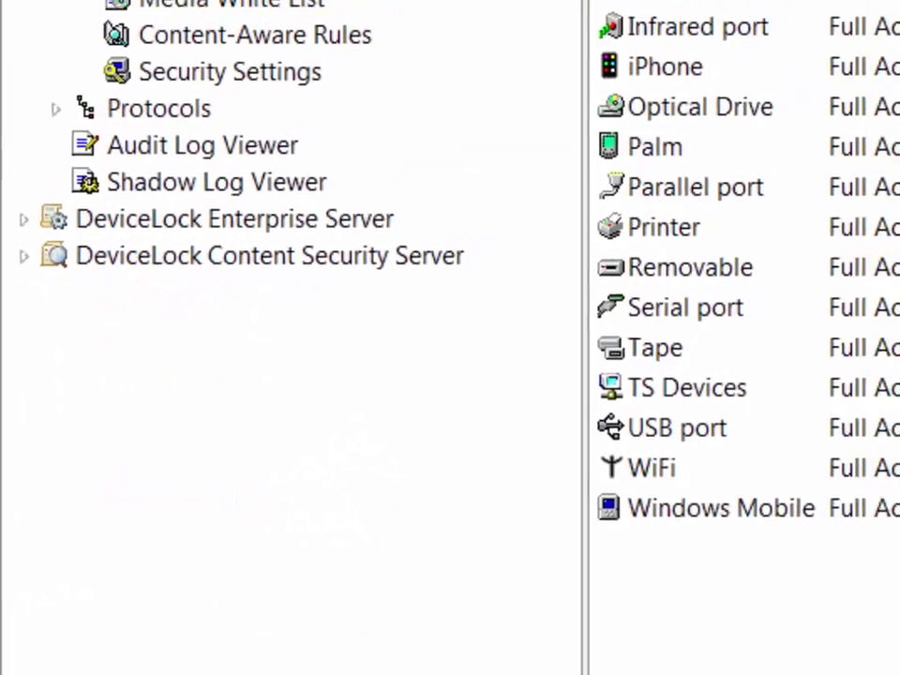
Browse device Security Settings: USB HID, clipboard, optical drives, FireWire, printers, modems, USB storage.
click(201, 120)
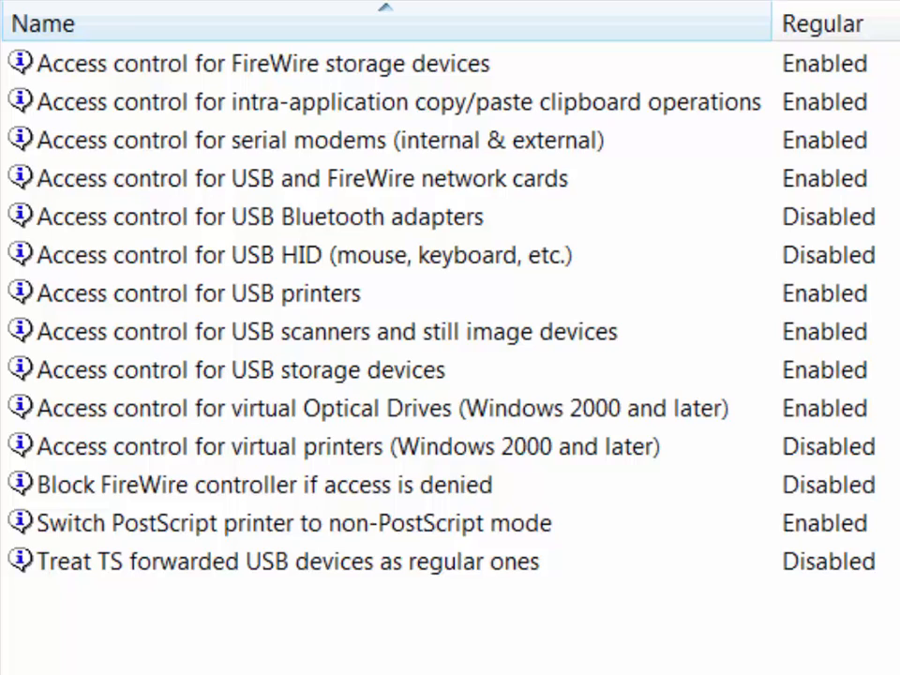
click(305, 255)
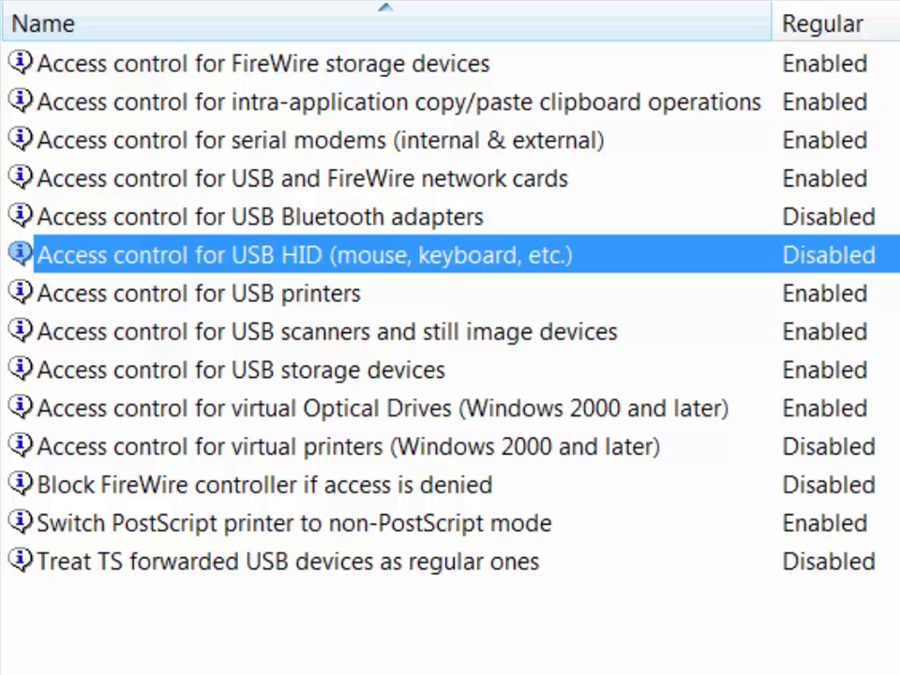
click(399, 102)
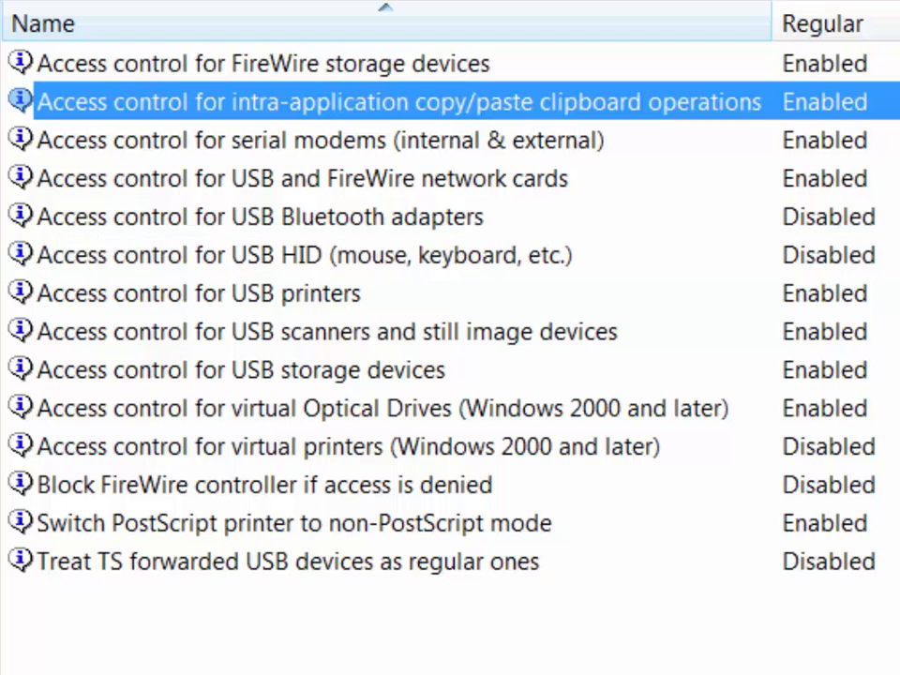
click(382, 409)
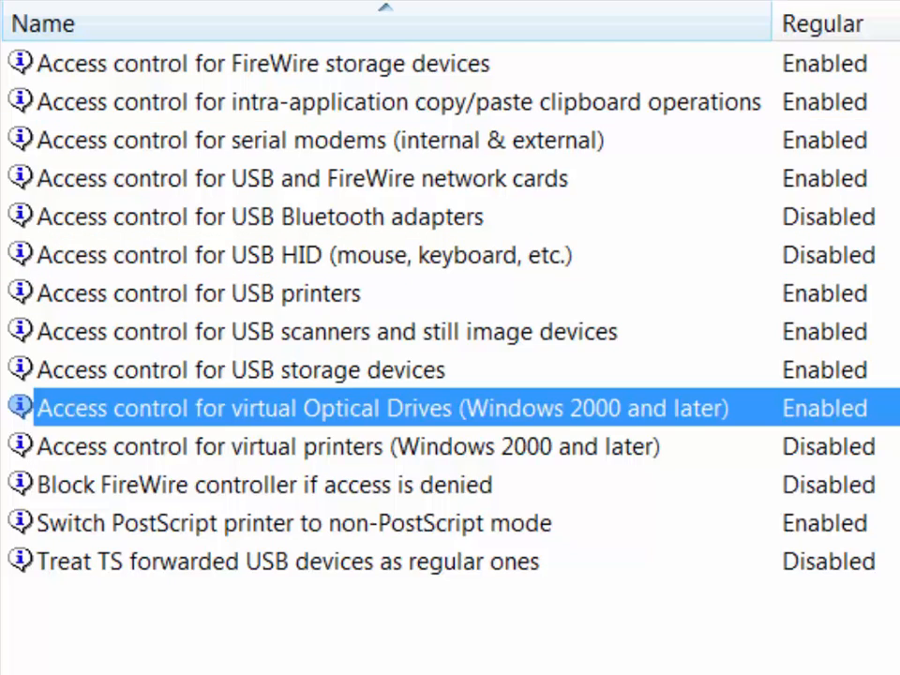
click(263, 64)
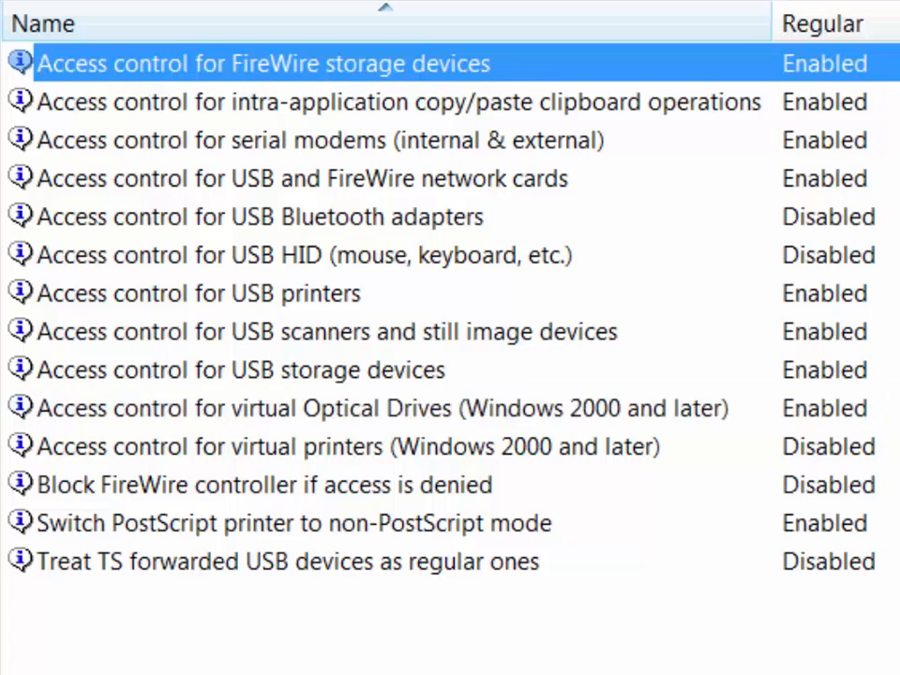
click(199, 293)
click(321, 140)
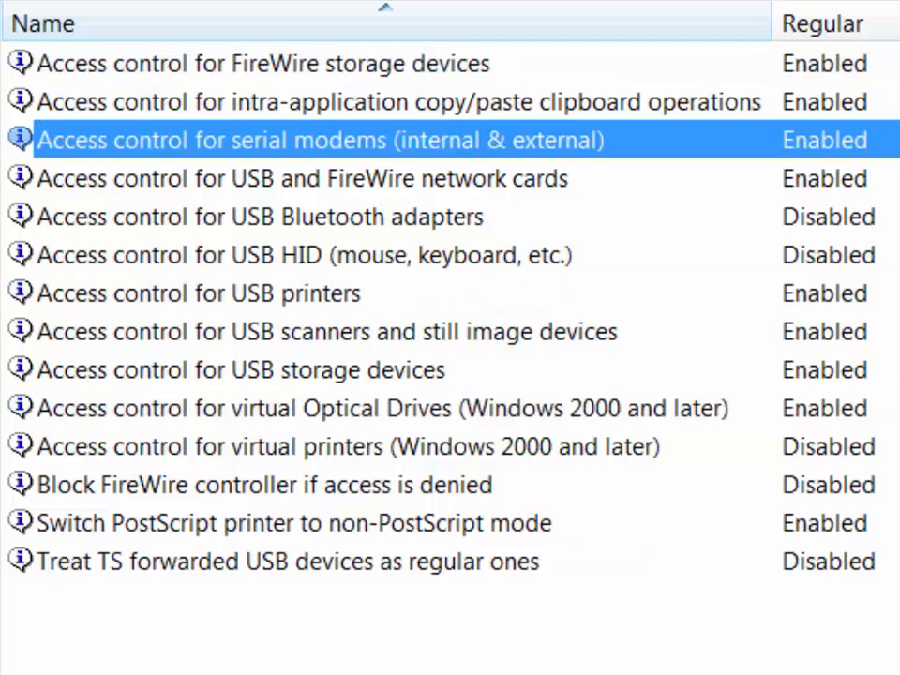
click(288, 561)
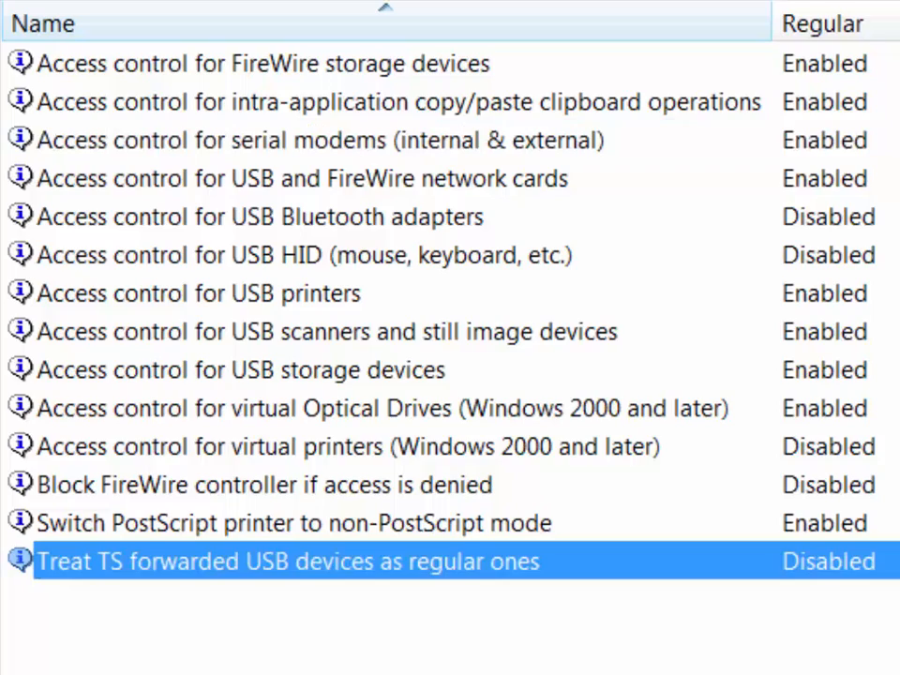
click(241, 370)
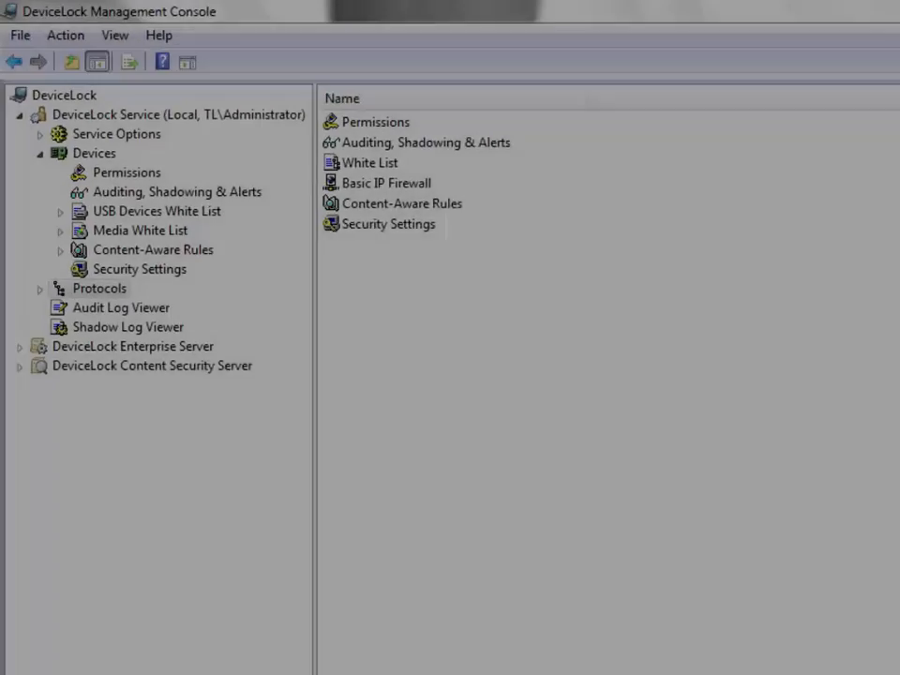
Expand Protocols and show its Security Settings with the four blocking options.
click(40, 289)
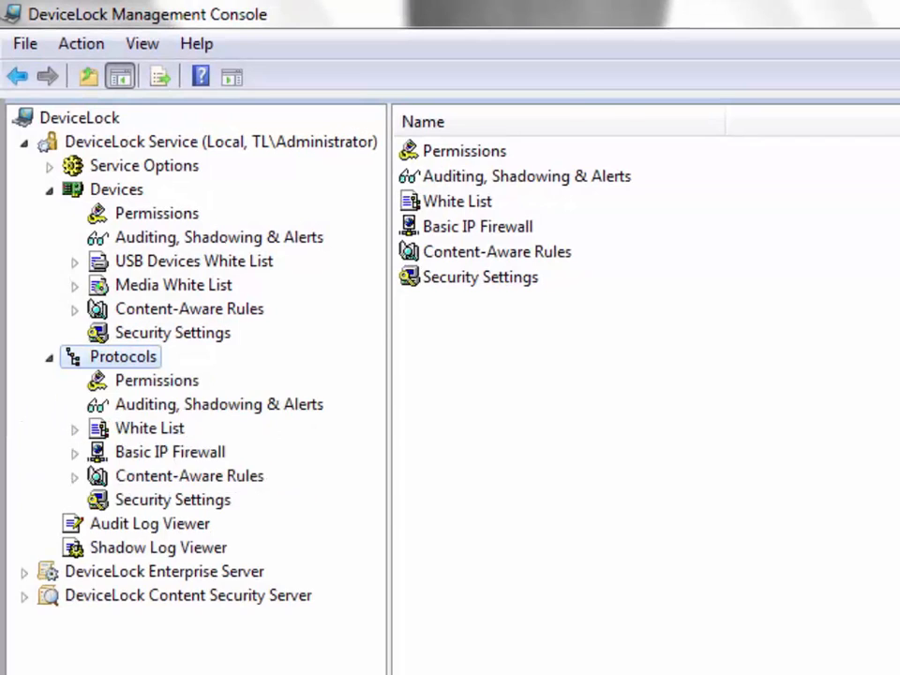
click(157, 380)
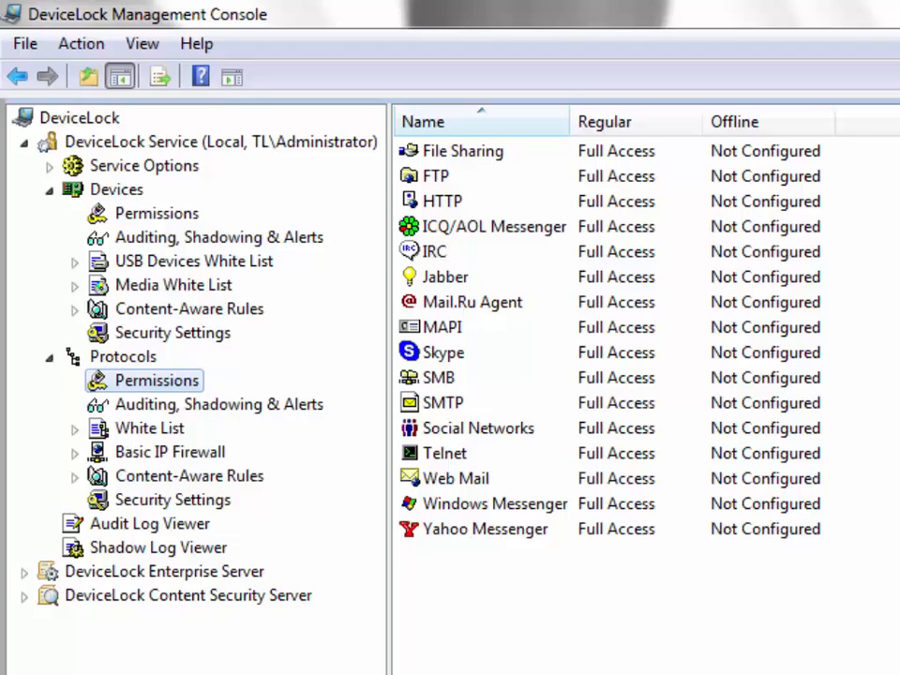
click(172, 499)
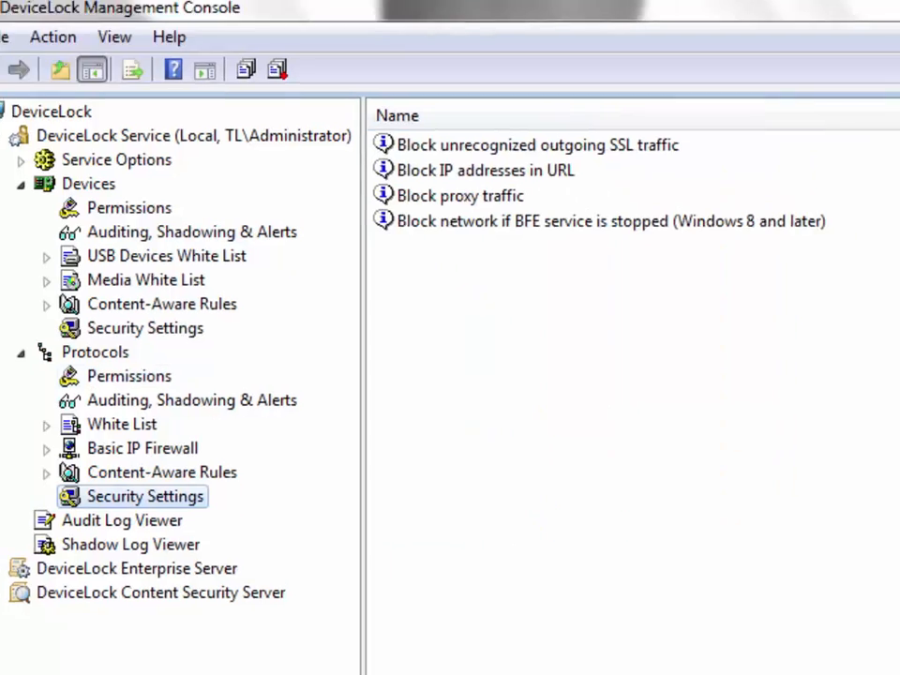
Leave unrecognized SSL traffic blocking disabled and enable Block IP addresses in URL.
click(352, 100)
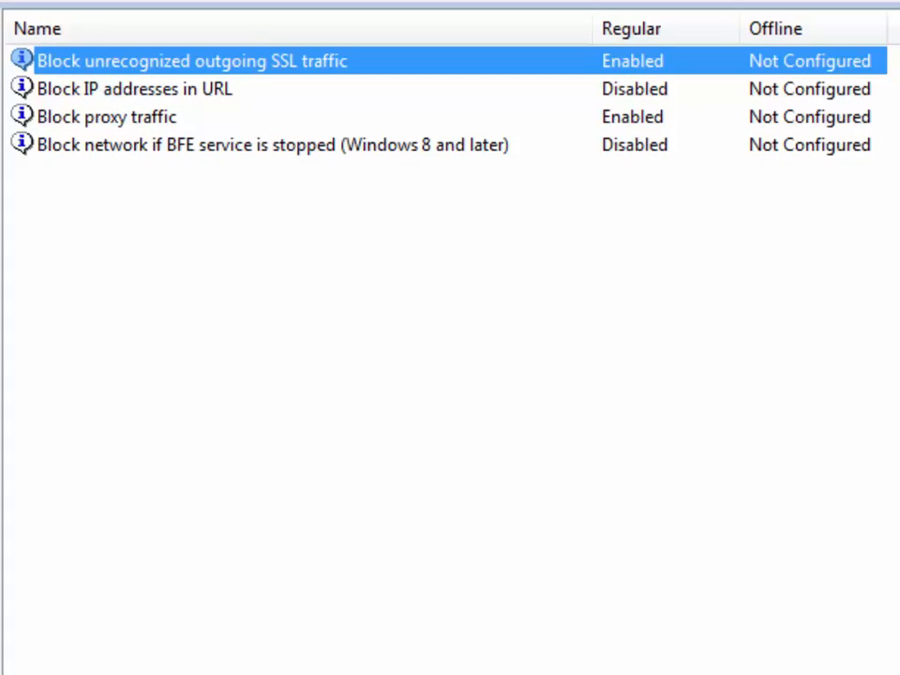
right_click(511, 71)
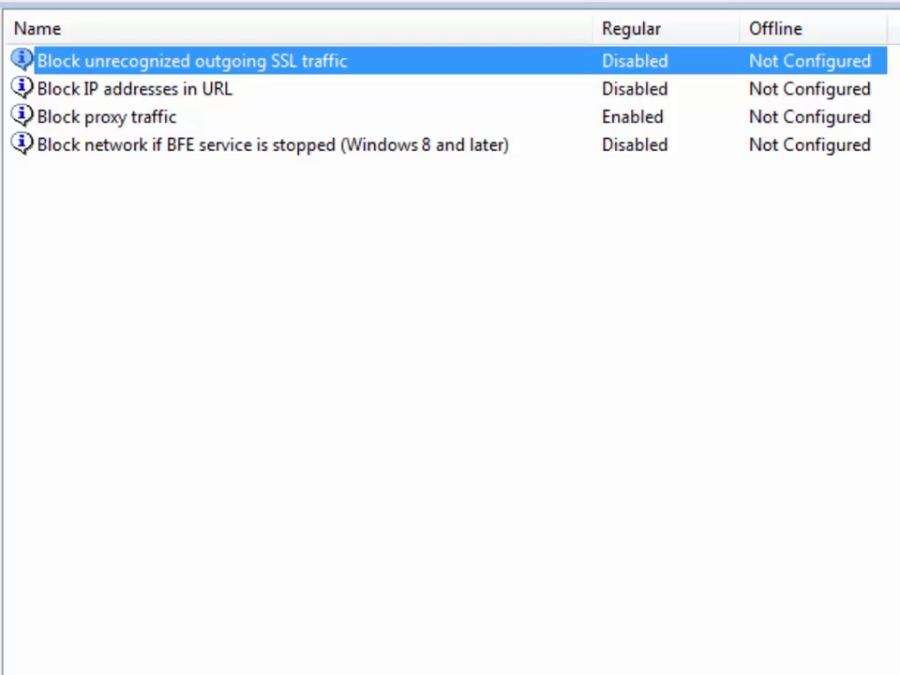
click(135, 89)
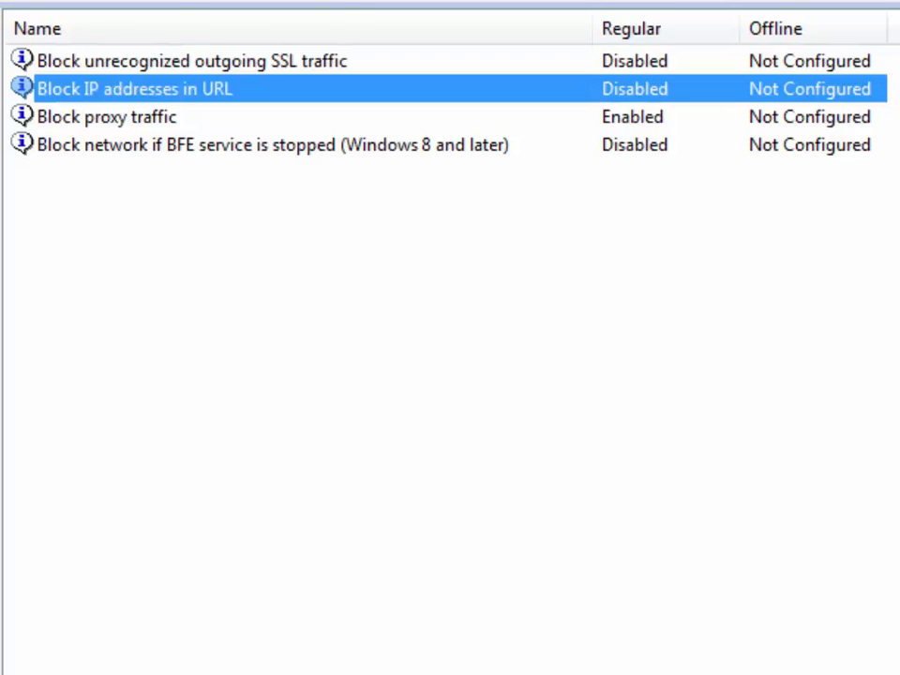
right_click(582, 92)
click(661, 111)
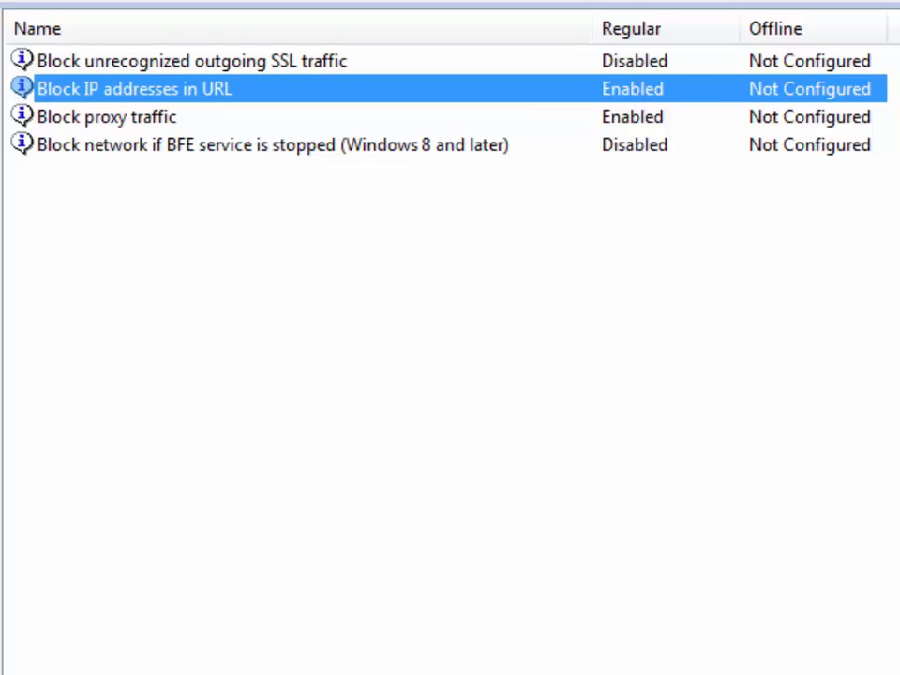
Disable proxy traffic blocking and enable network blocking when the BFE service stops.
click(107, 118)
right_click(574, 116)
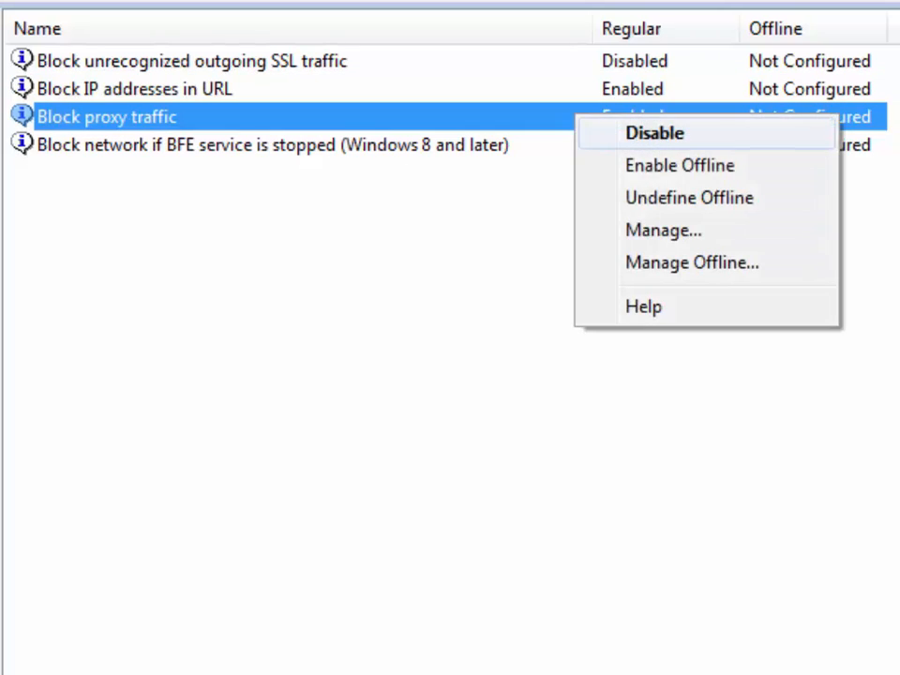
click(655, 132)
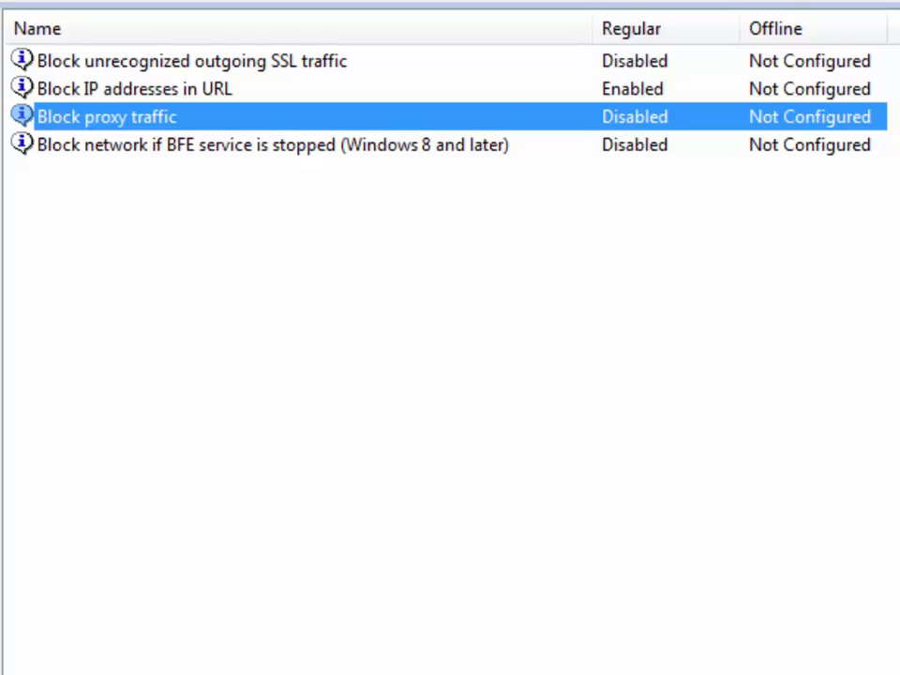
click(272, 145)
right_click(575, 150)
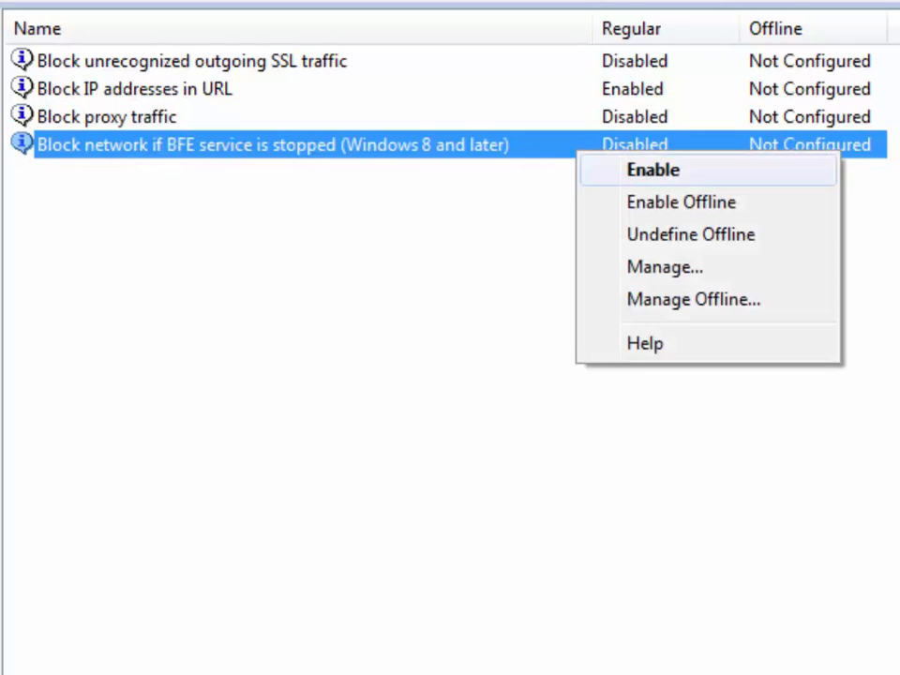
click(637, 169)
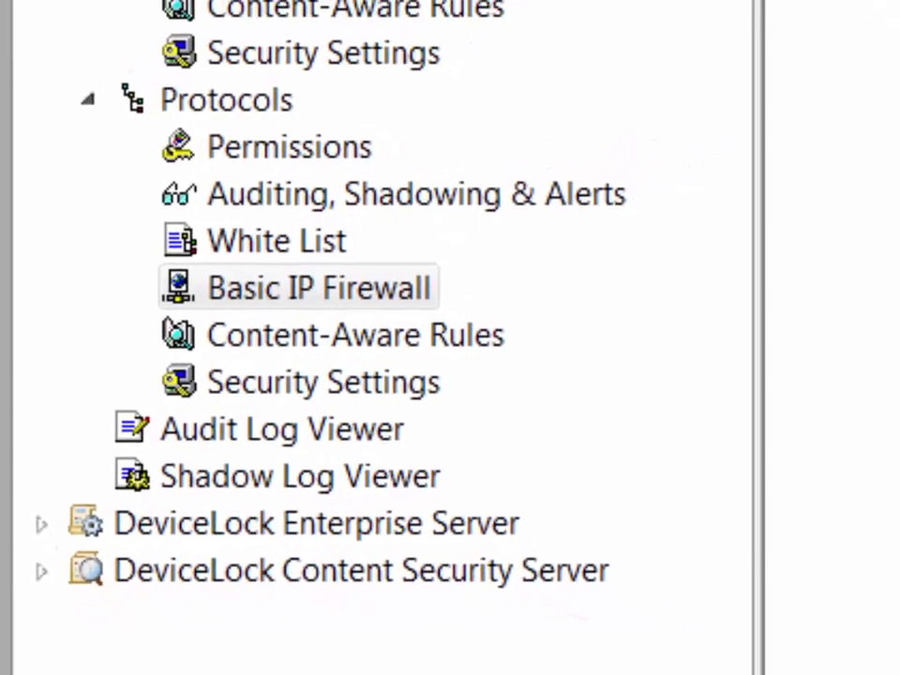
Add the dladmin domain user to the Basic IP Firewall settings.
right_click(328, 300)
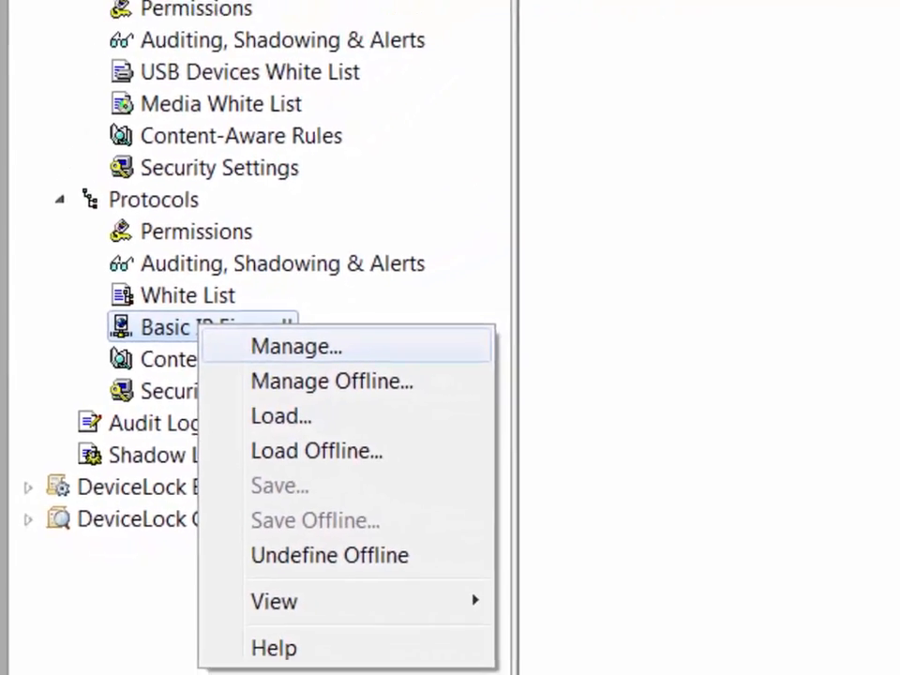
click(356, 291)
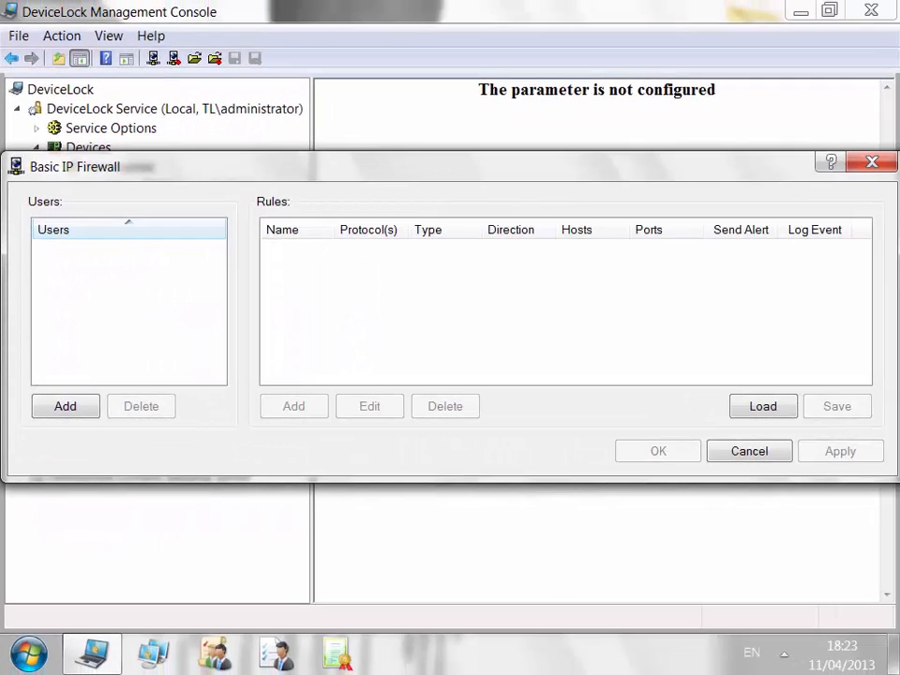
key(Return)
text(dl)
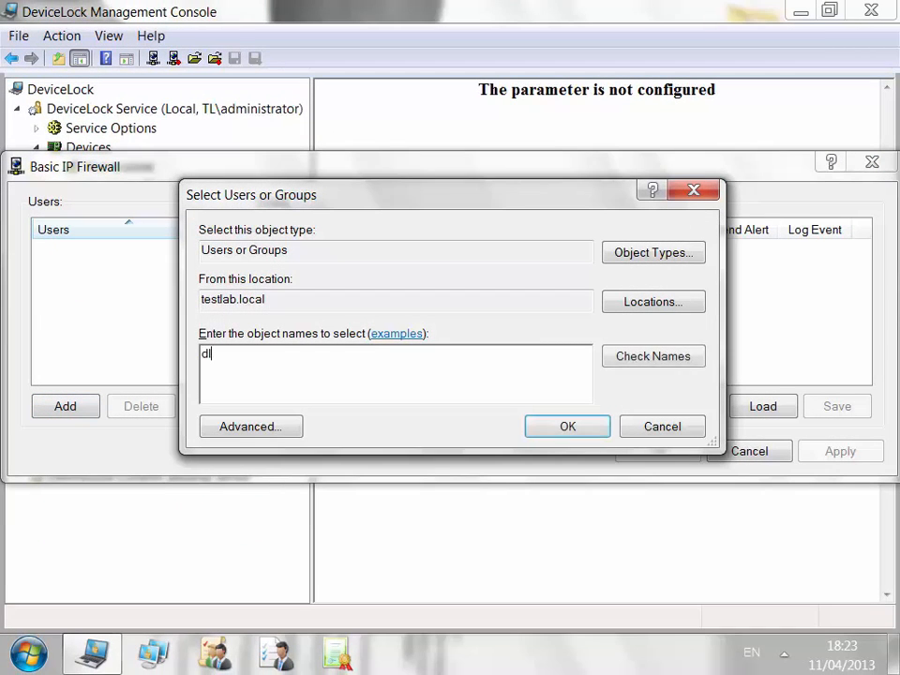
text(admin)
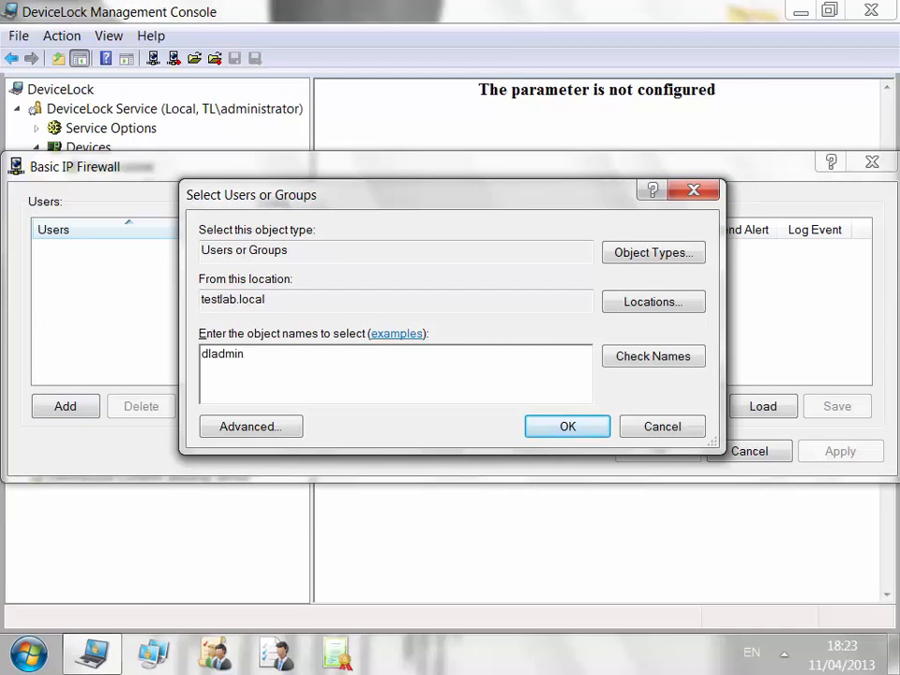
key(Return)
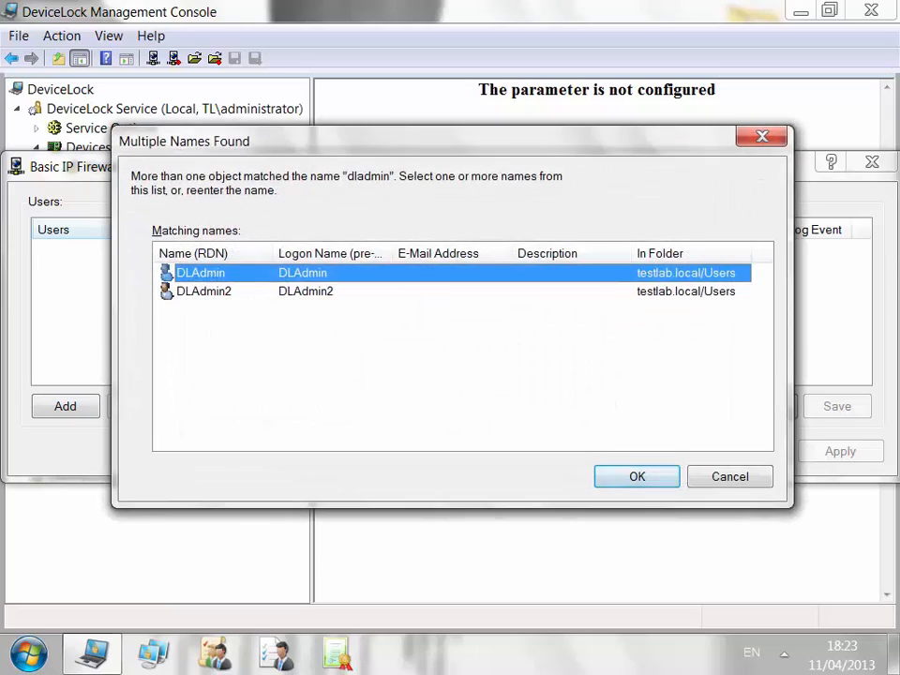
key(Return)
Create rule 'unknown': TCP and UDP, Deny, incoming and outgoing, with alert and event logging.
click(293, 405)
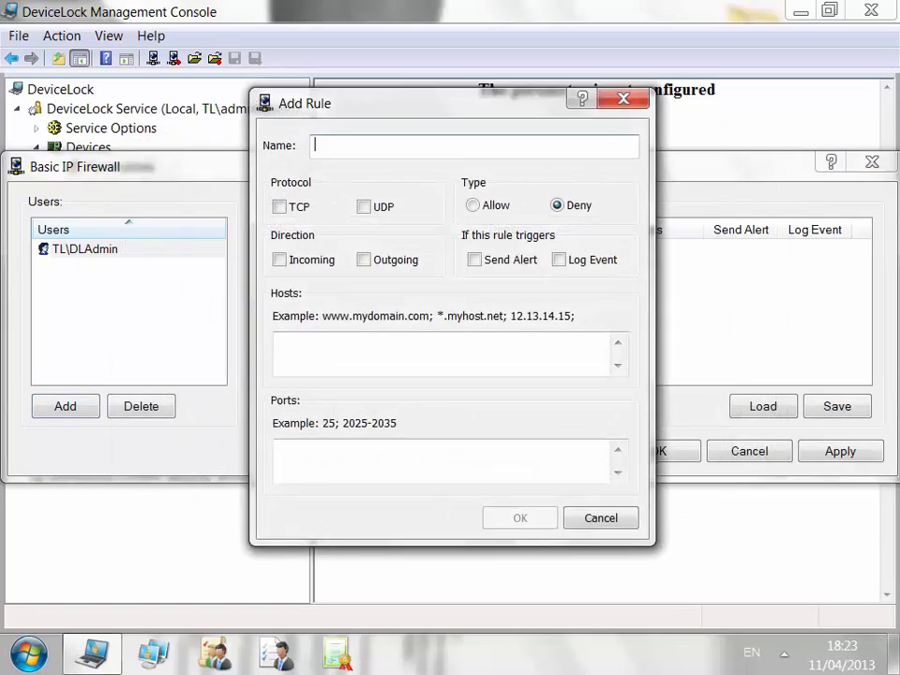
text(unknown)
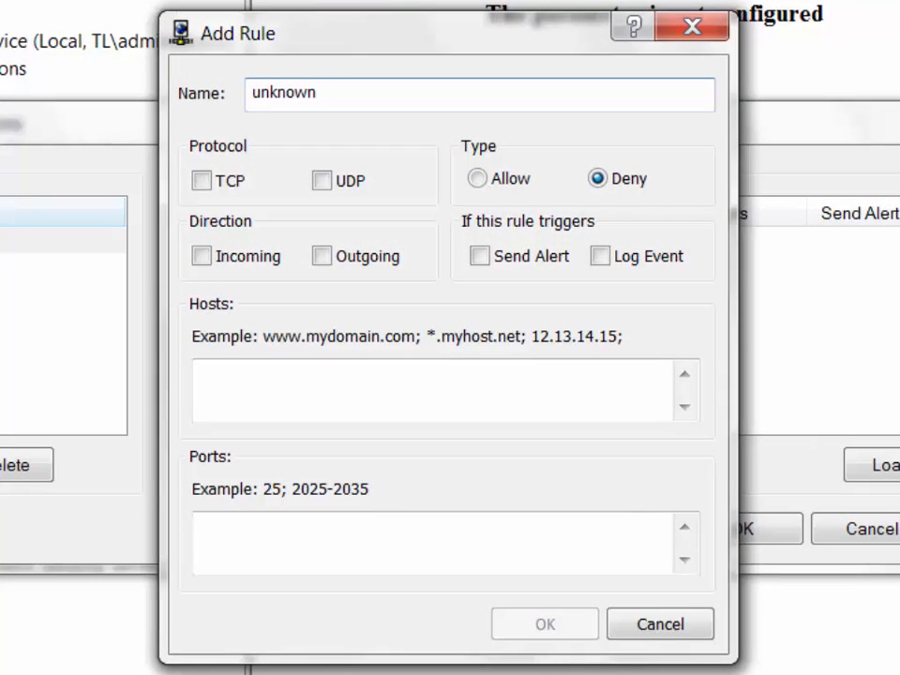
click(201, 181)
click(321, 181)
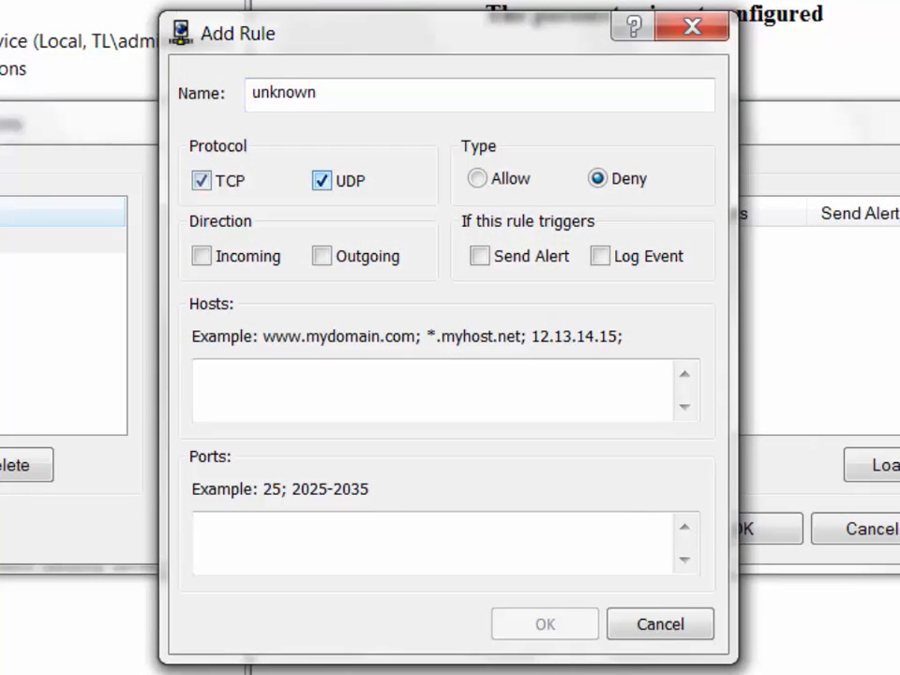
click(477, 178)
click(597, 178)
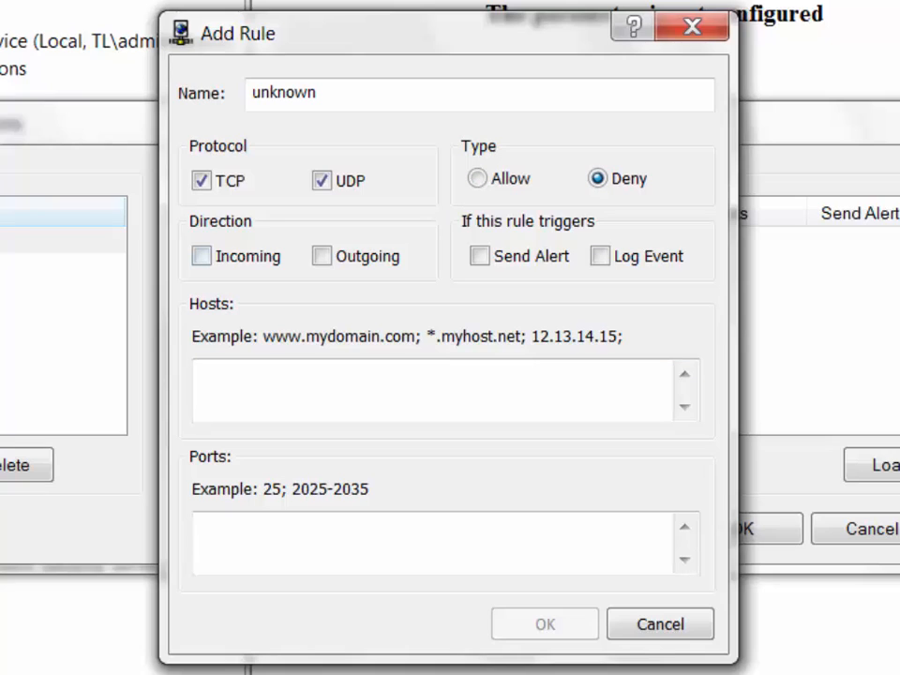
click(201, 256)
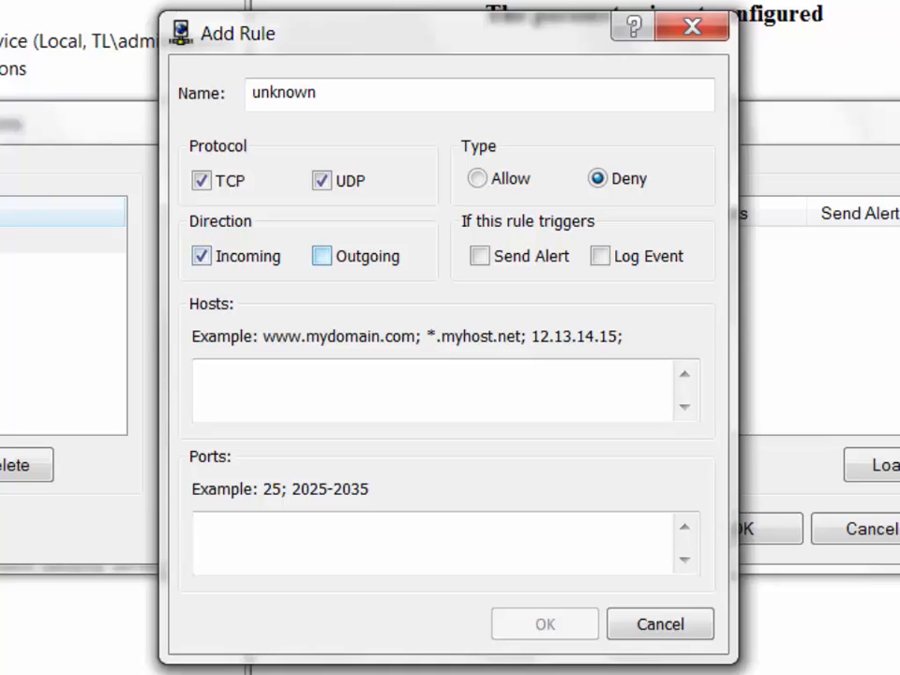
click(321, 256)
click(479, 256)
click(599, 256)
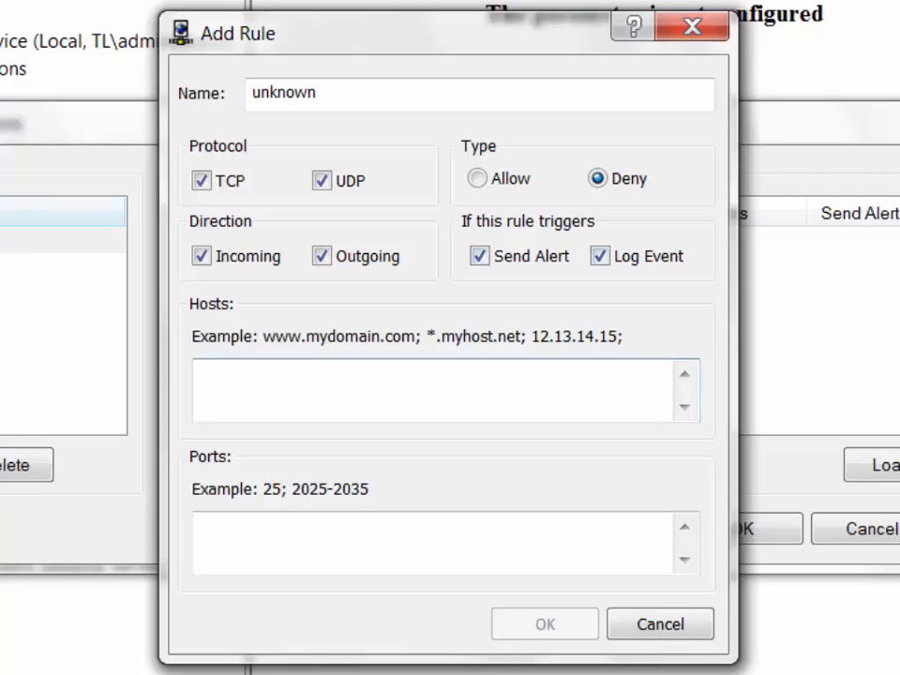
Set the rule's hosts to *.teamviewer.com and save it.
click(432, 390)
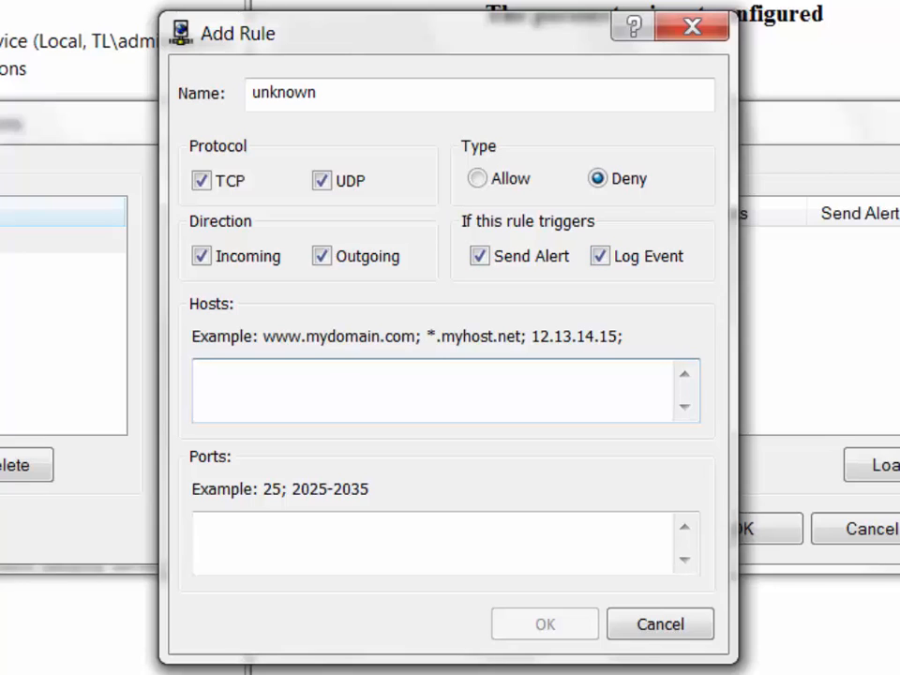
text(*.teamviewer.com)
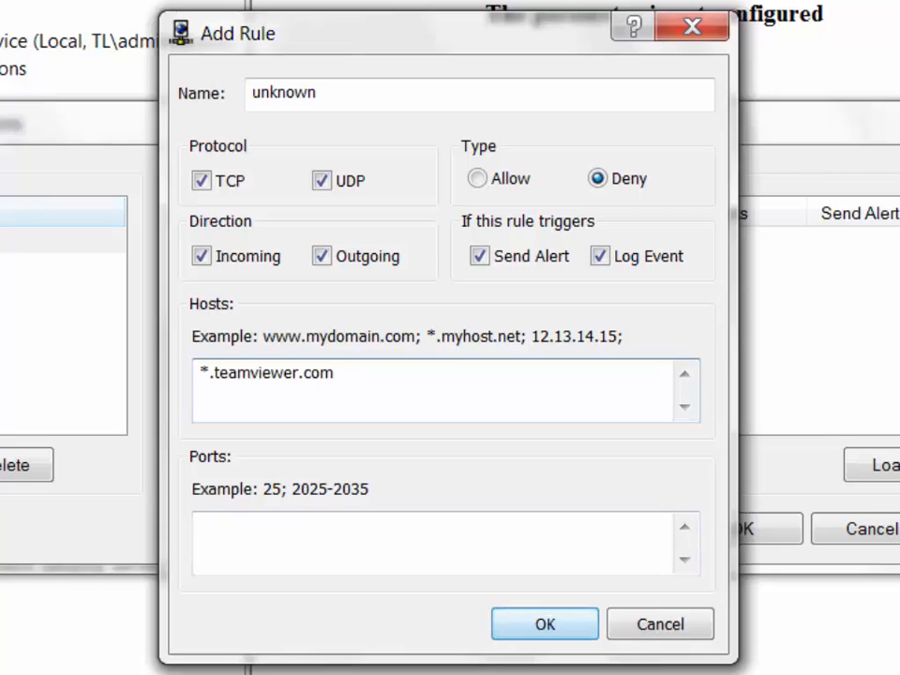
click(432, 543)
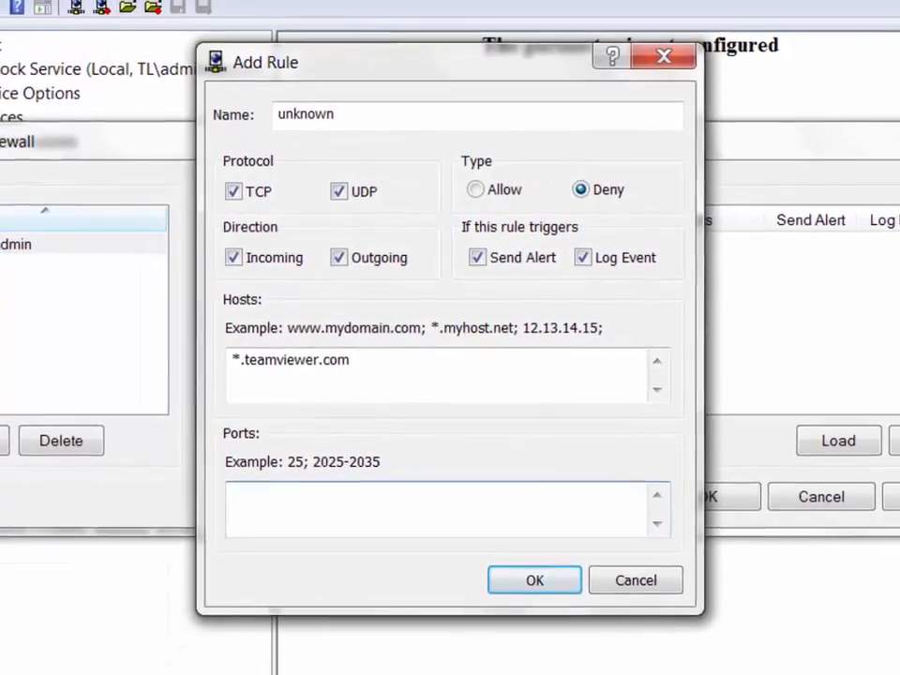
key(Return)
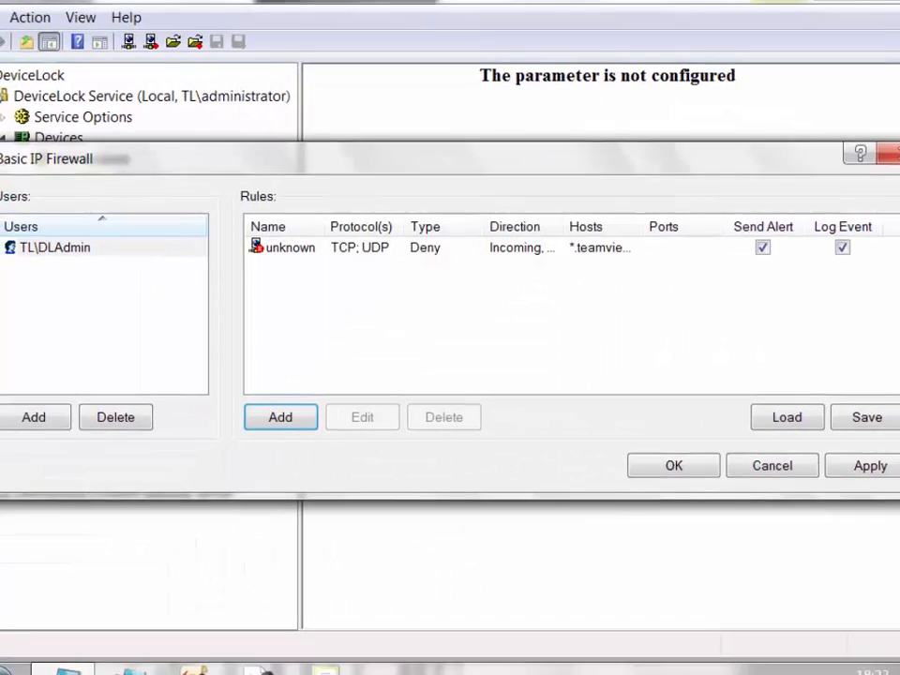
click(303, 250)
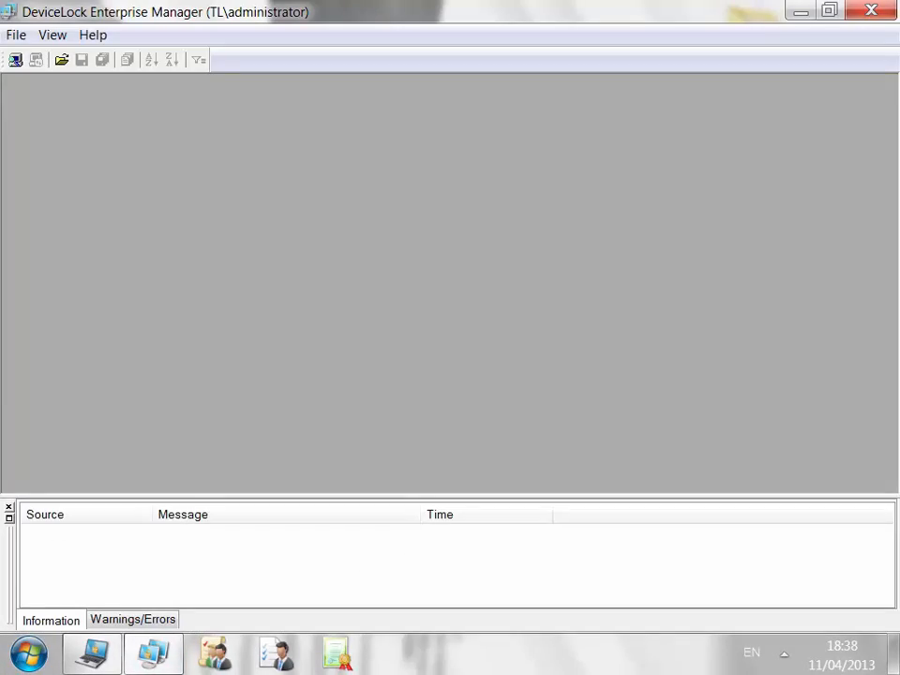
Tick a TL domain computer in Scan Network and choose the Set Service Settings plug-in.
click(15, 60)
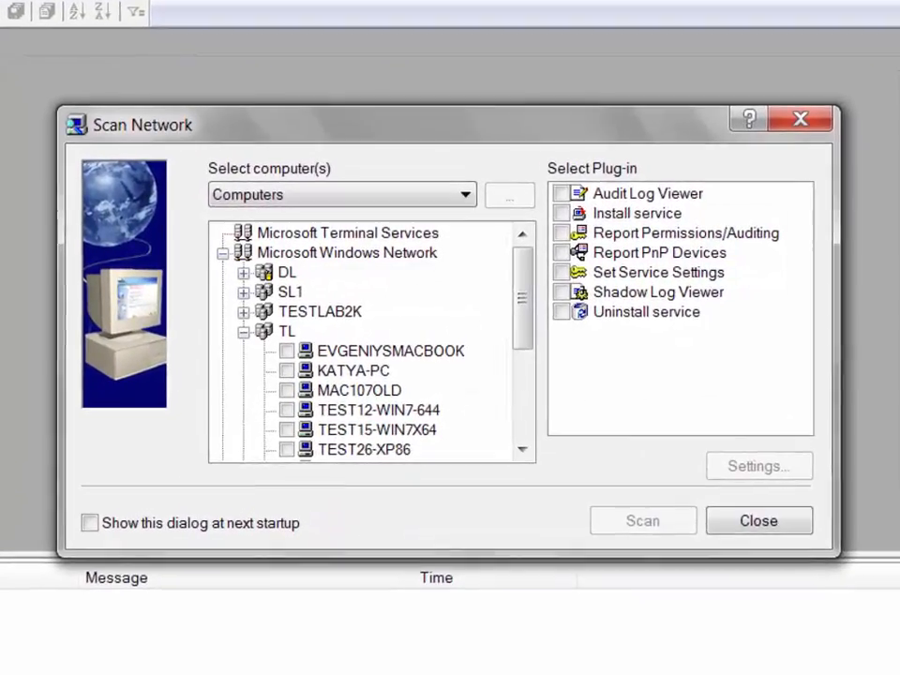
click(352, 371)
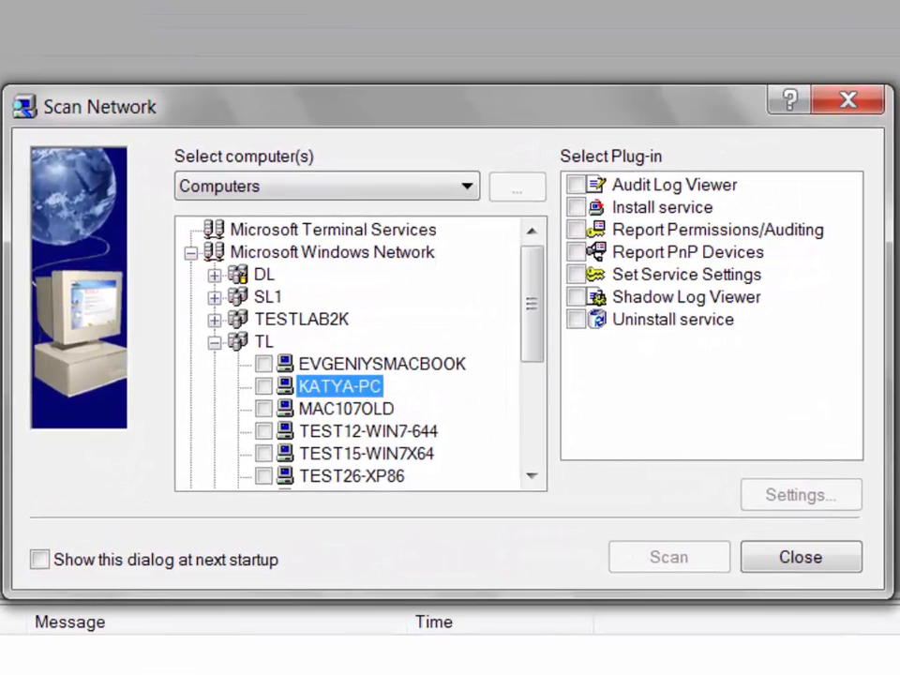
key(space)
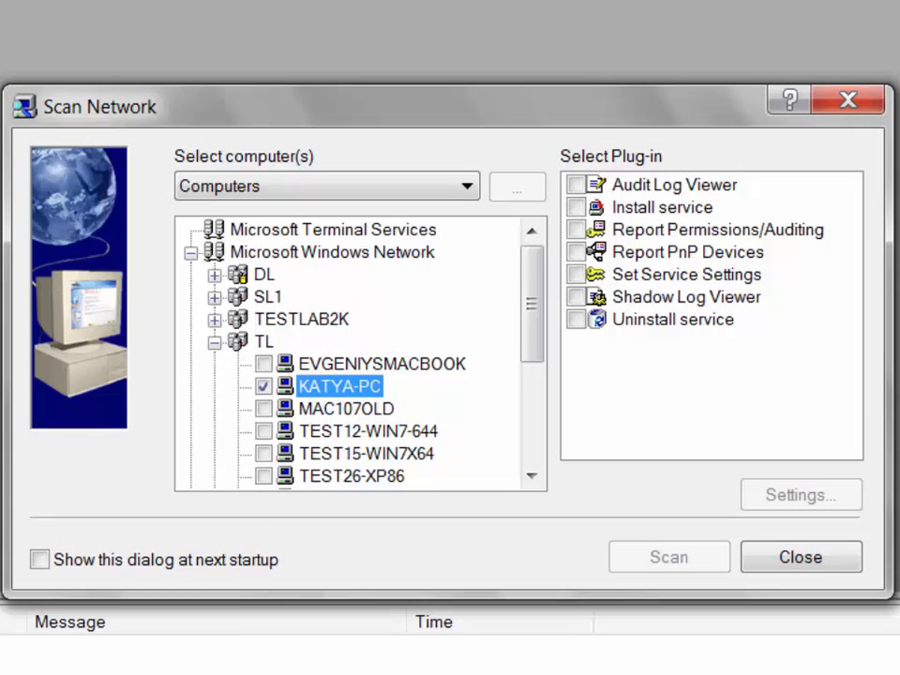
click(686, 274)
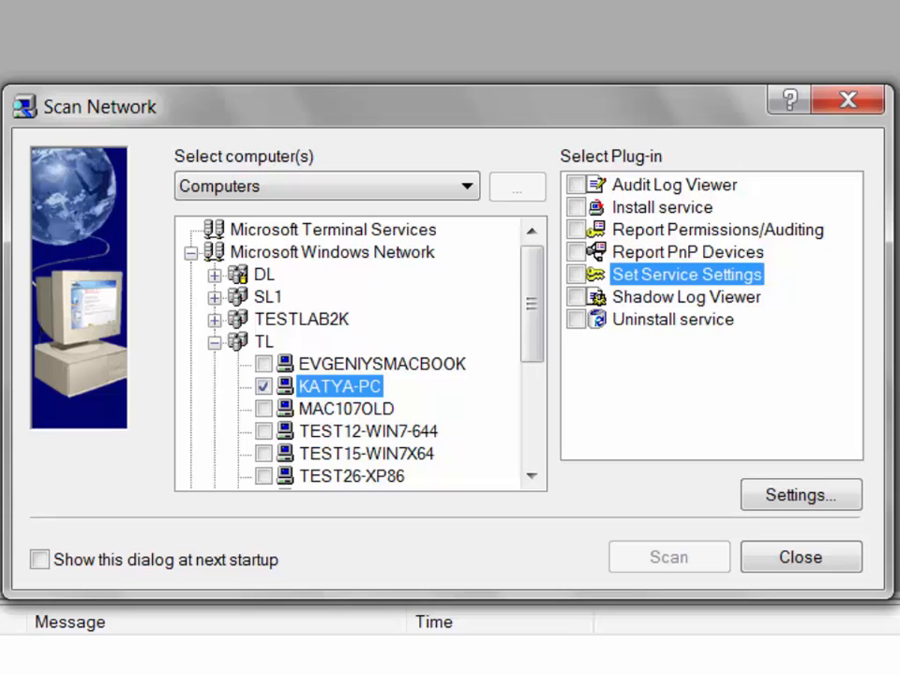
Add a New Settings entry with the default name, then open USB WhiteList for editing.
click(800, 495)
click(171, 265)
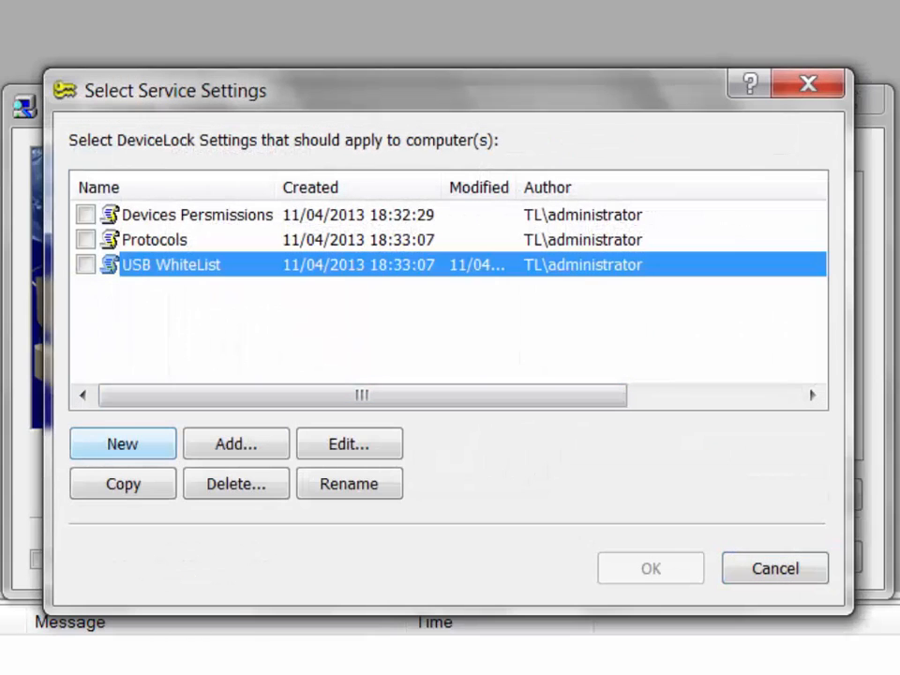
click(122, 444)
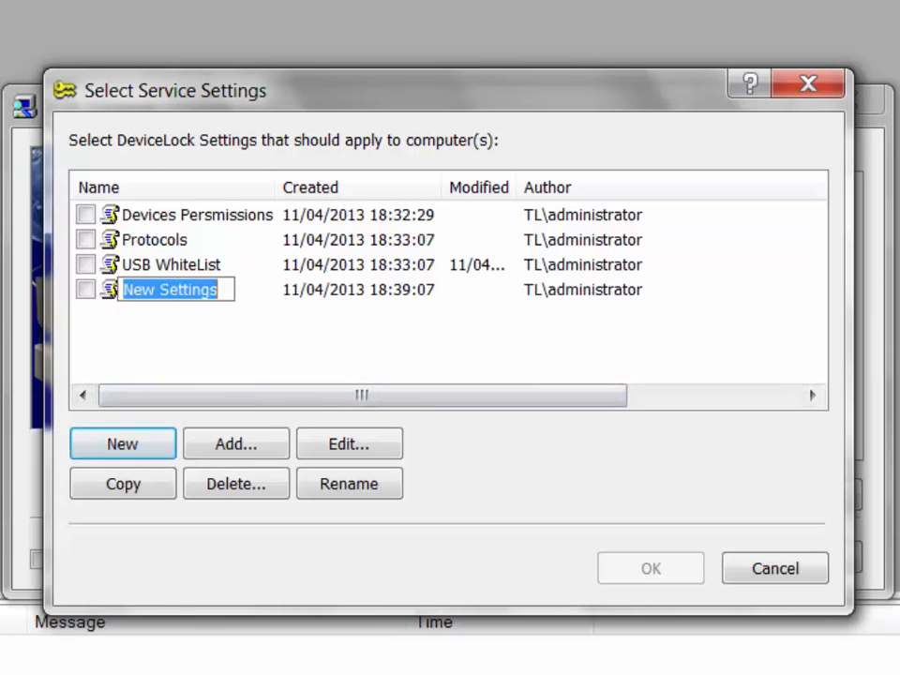
key(Return)
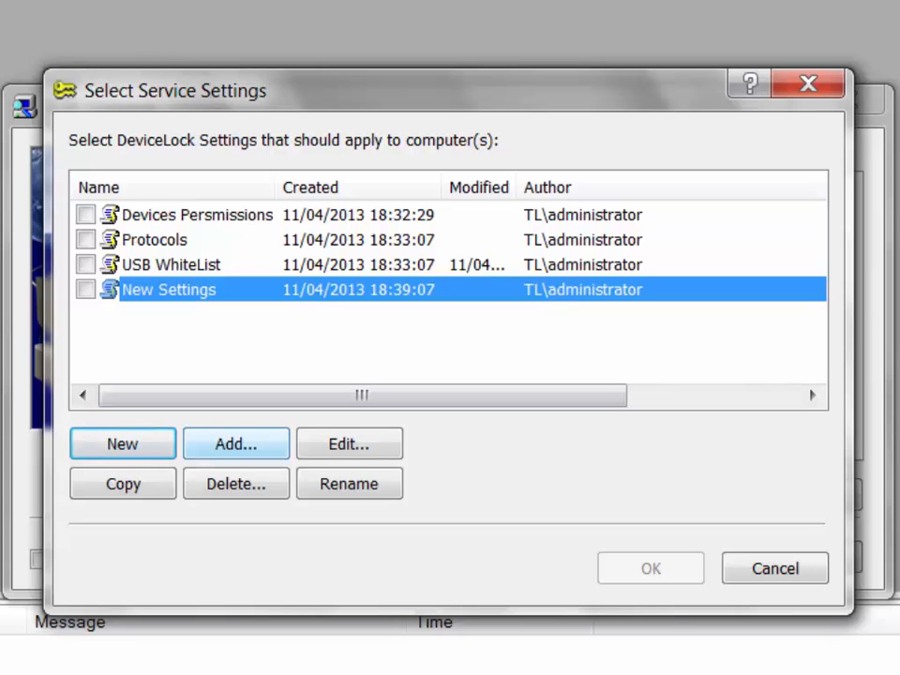
click(171, 265)
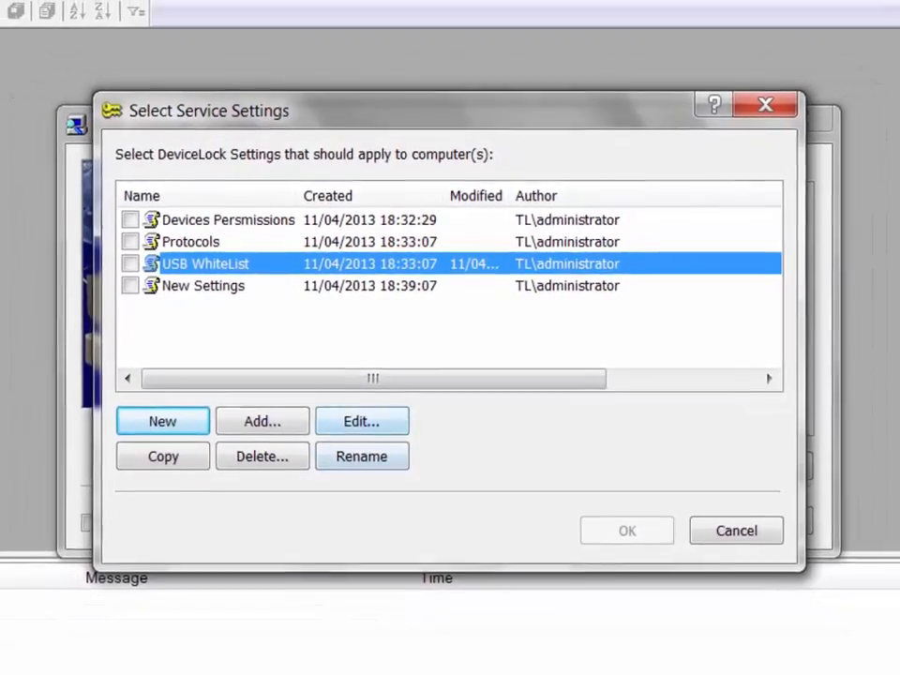
click(356, 431)
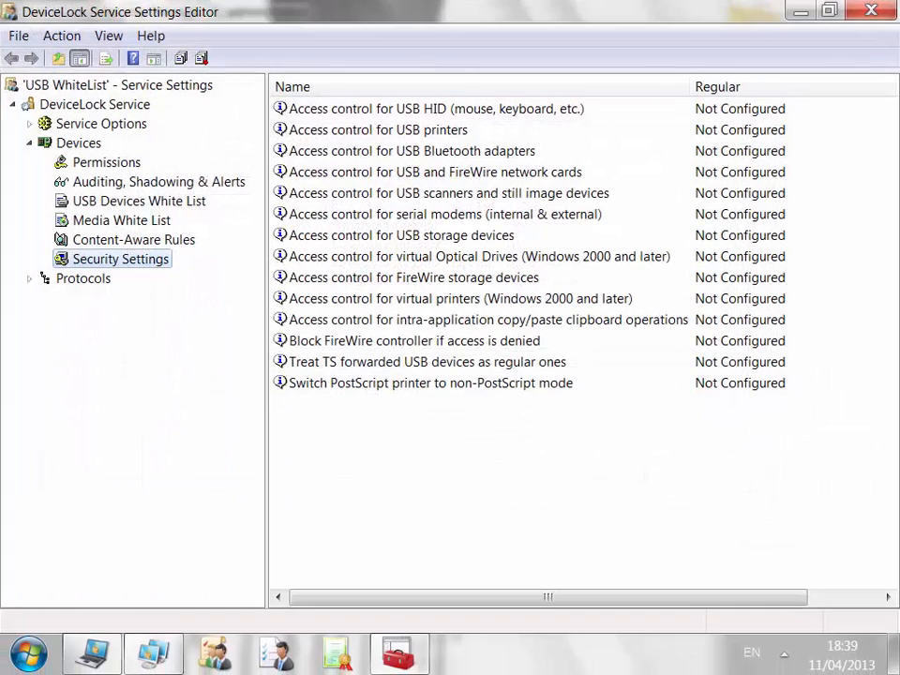
Confirm the Protocols White List in USB WhiteList is unconfigured, then close the editor.
click(30, 279)
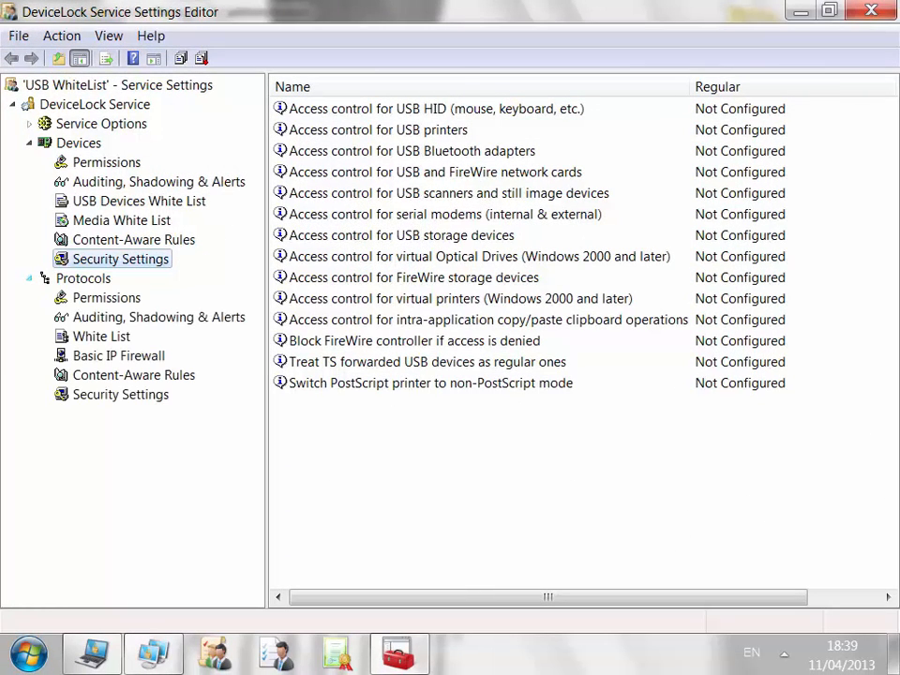
click(102, 336)
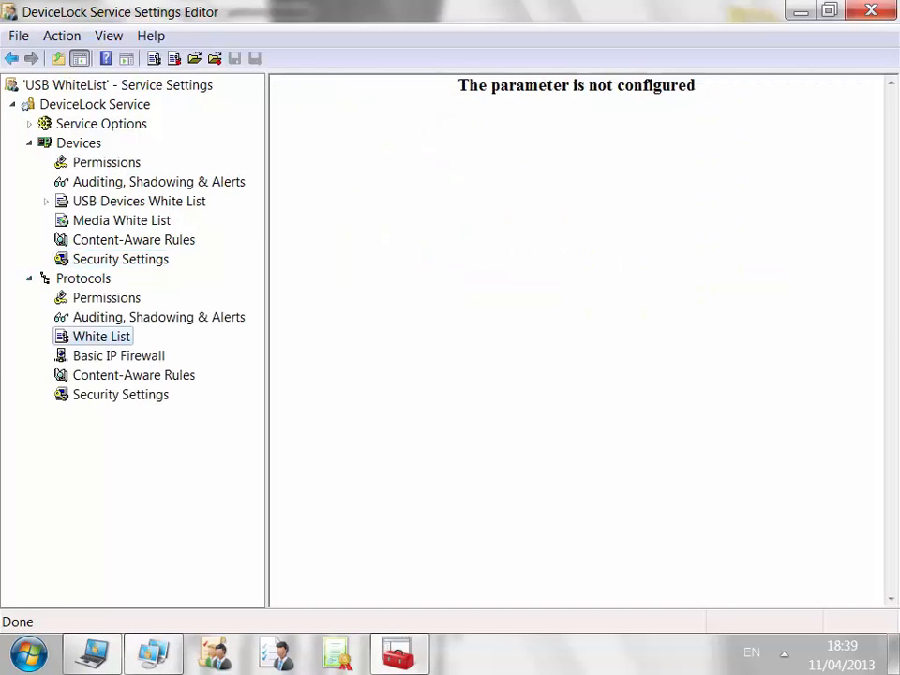
click(870, 10)
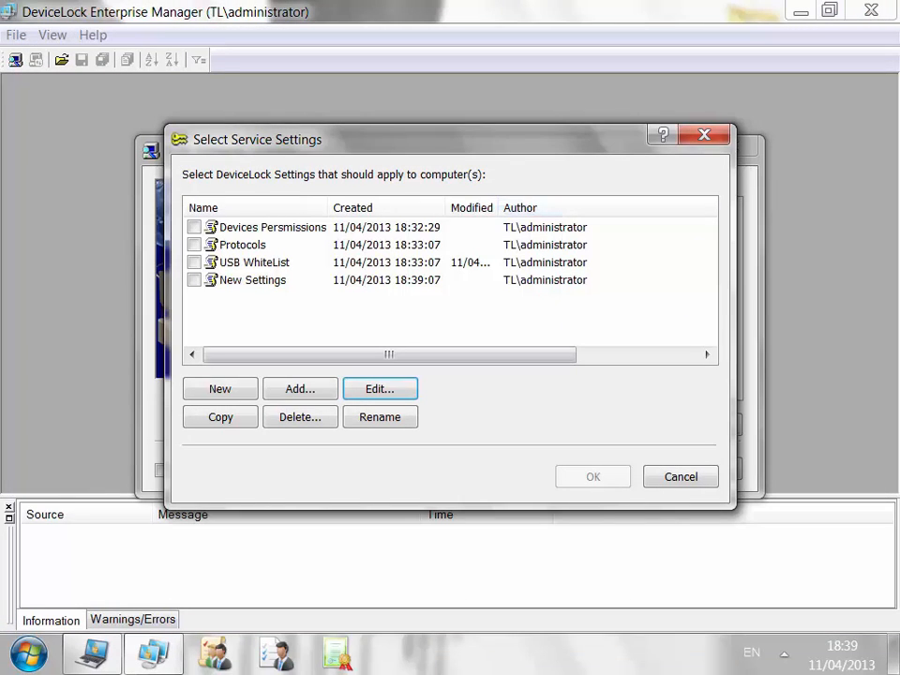
Apply the USB WhiteList settings to the TL computer via the Set Service Settings scan.
click(194, 263)
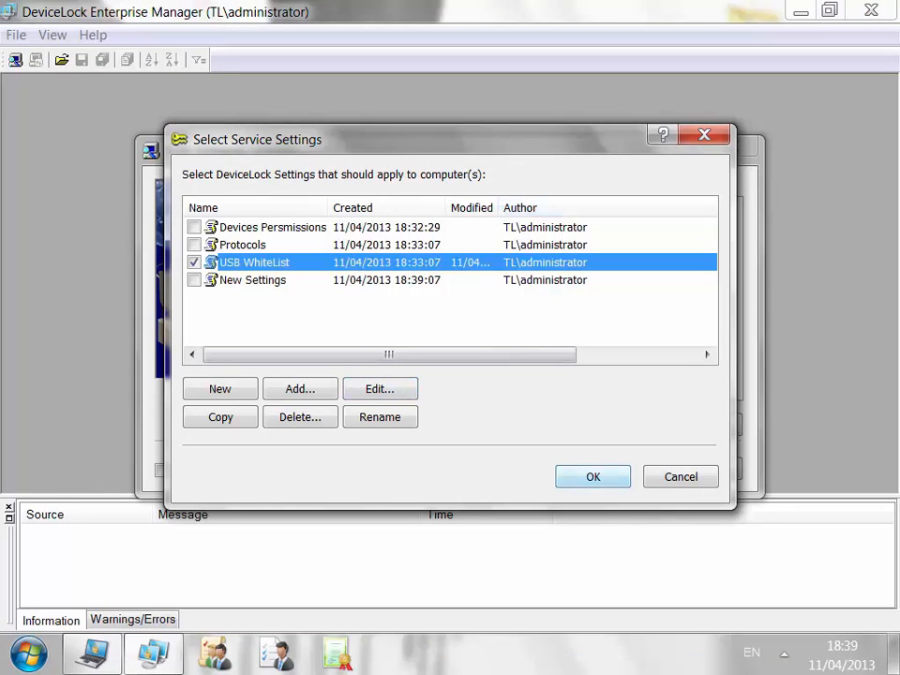
key(Return)
click(541, 269)
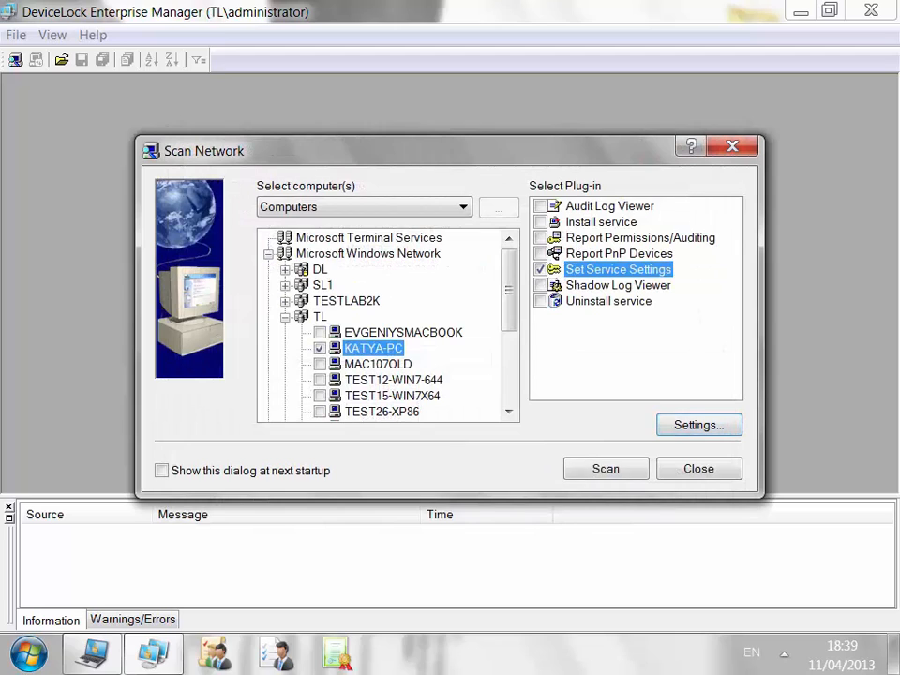
click(606, 468)
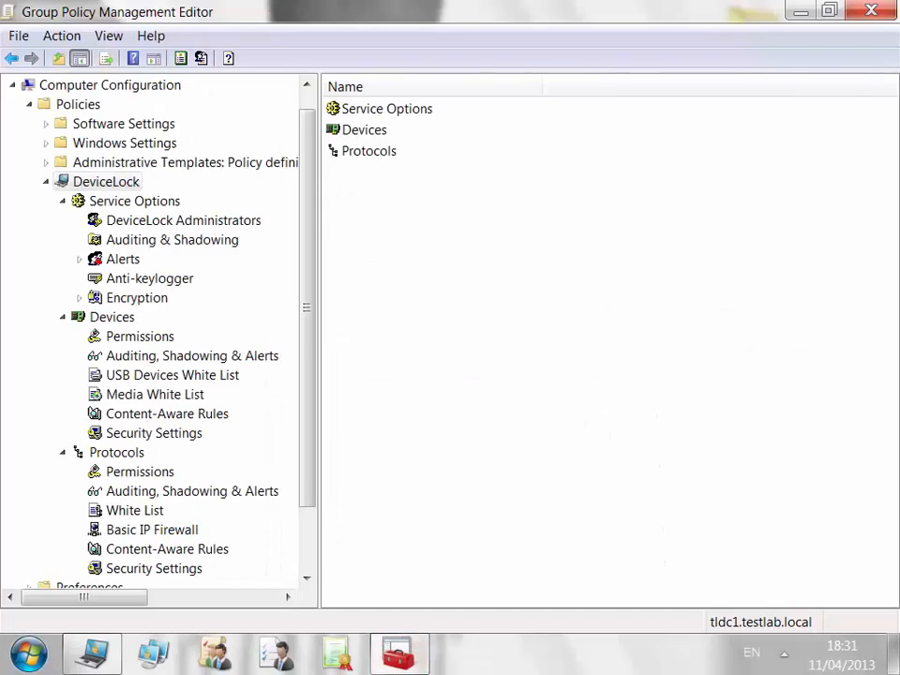
Browse Service Options, device and protocol Permissions and Auditing, ending at protocol Security Settings.
click(134, 200)
click(111, 316)
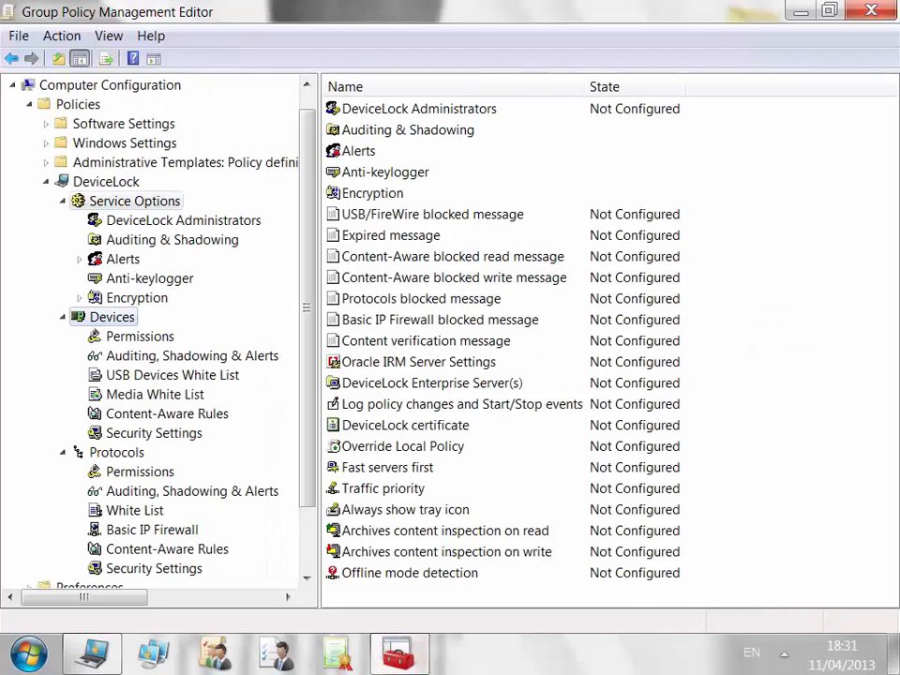
click(140, 337)
click(192, 356)
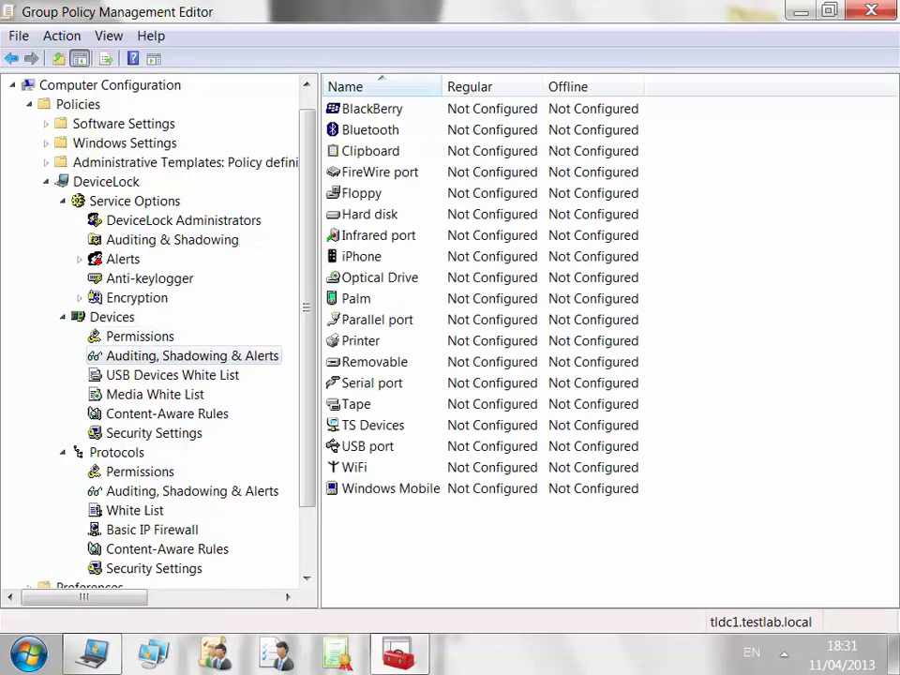
click(139, 471)
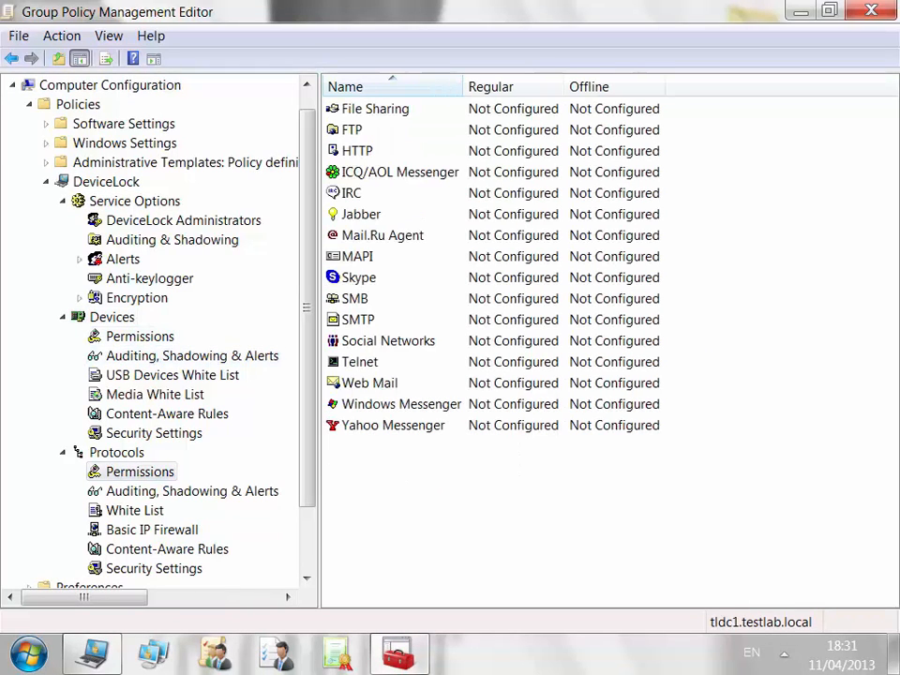
click(192, 491)
click(154, 569)
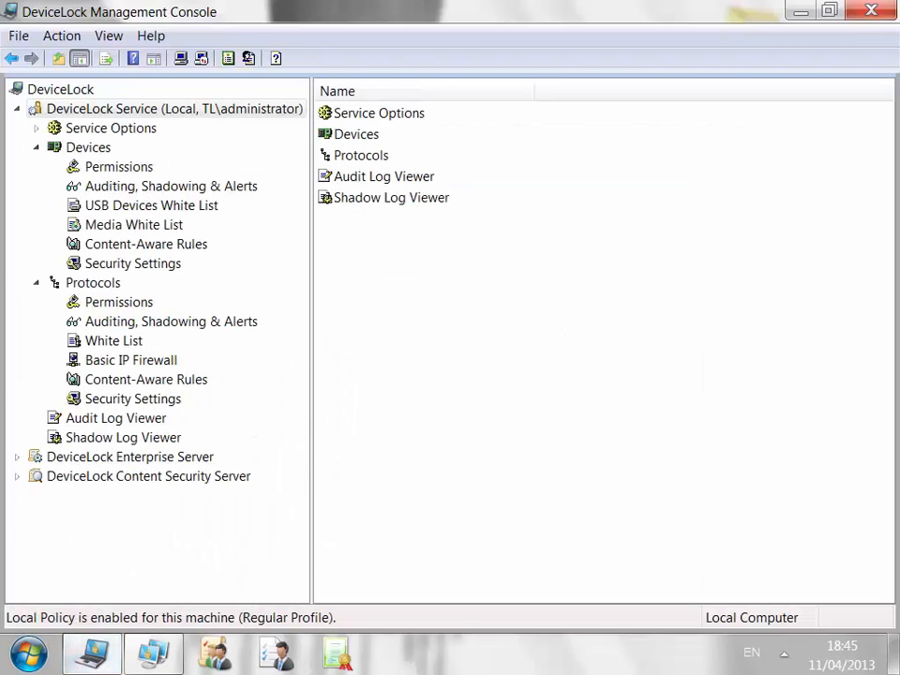
Open the offline permissions for Removable devices.
click(118, 166)
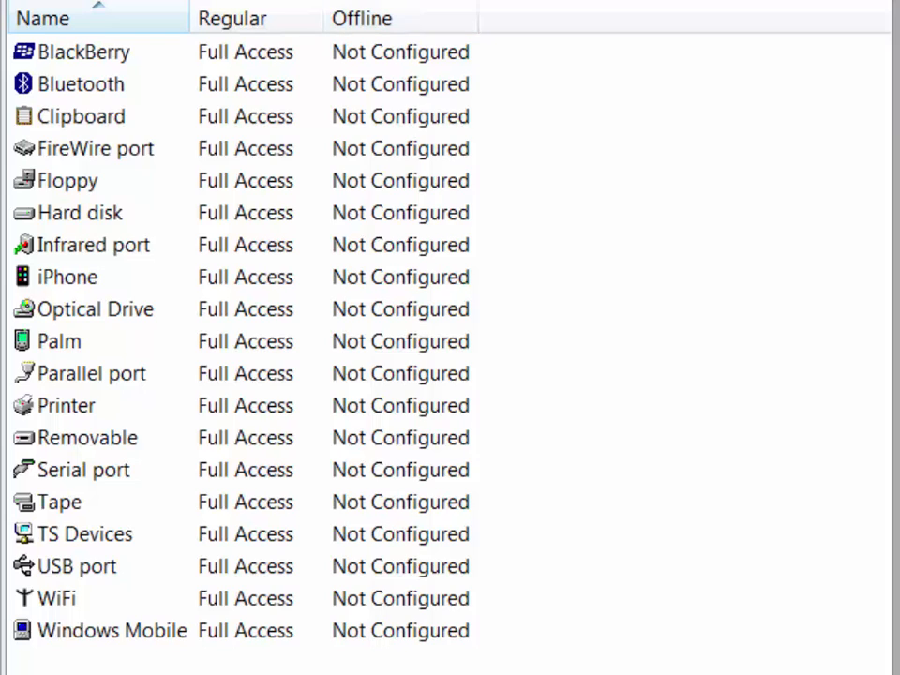
right_click(105, 437)
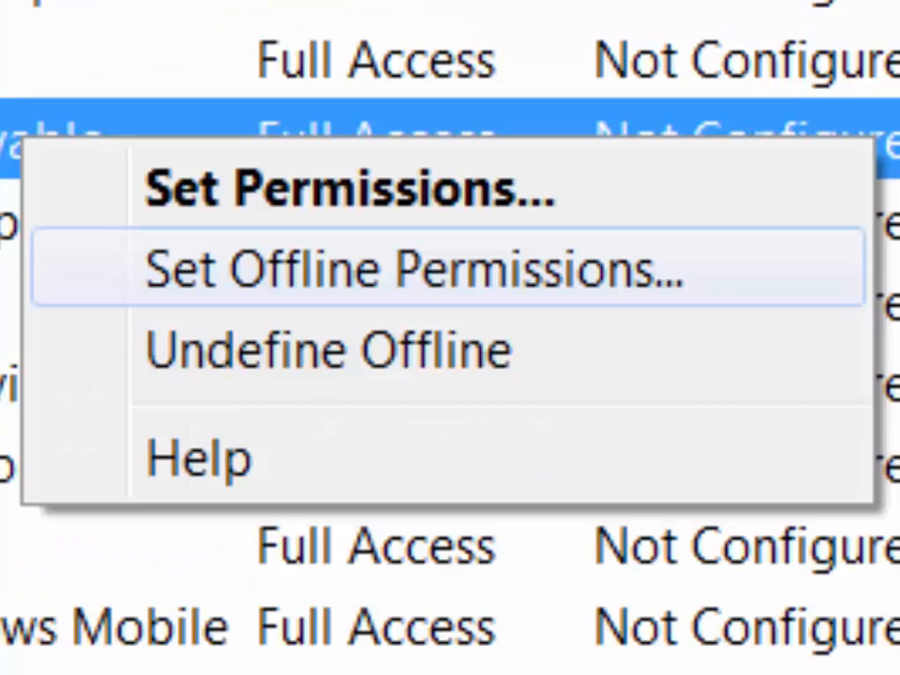
click(412, 268)
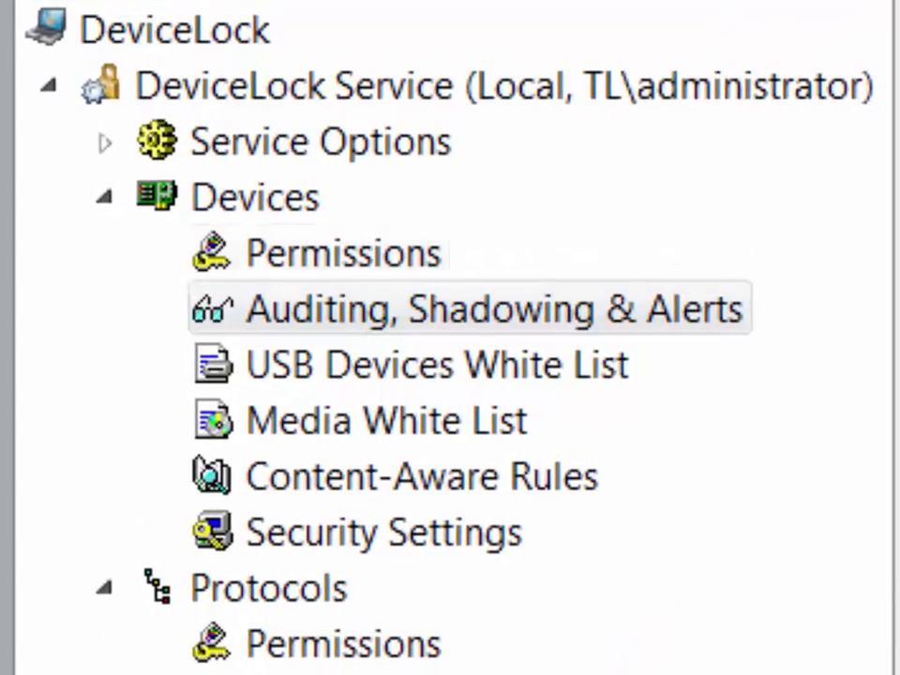
Check offline management options for the USB Devices and Media White Lists and Content-Aware Rules.
right_click(364, 366)
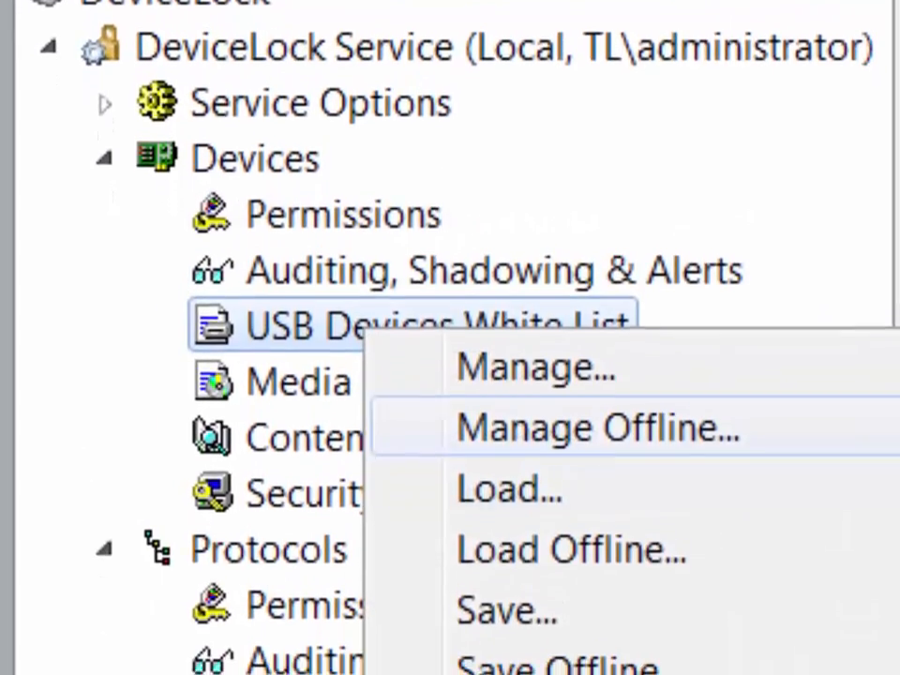
click(318, 344)
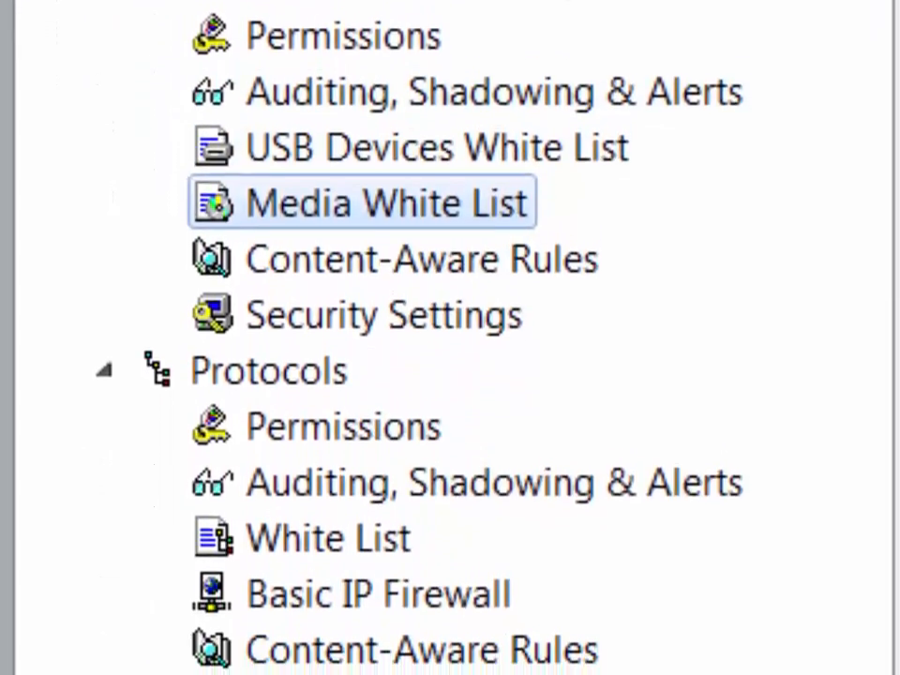
right_click(319, 344)
click(306, 159)
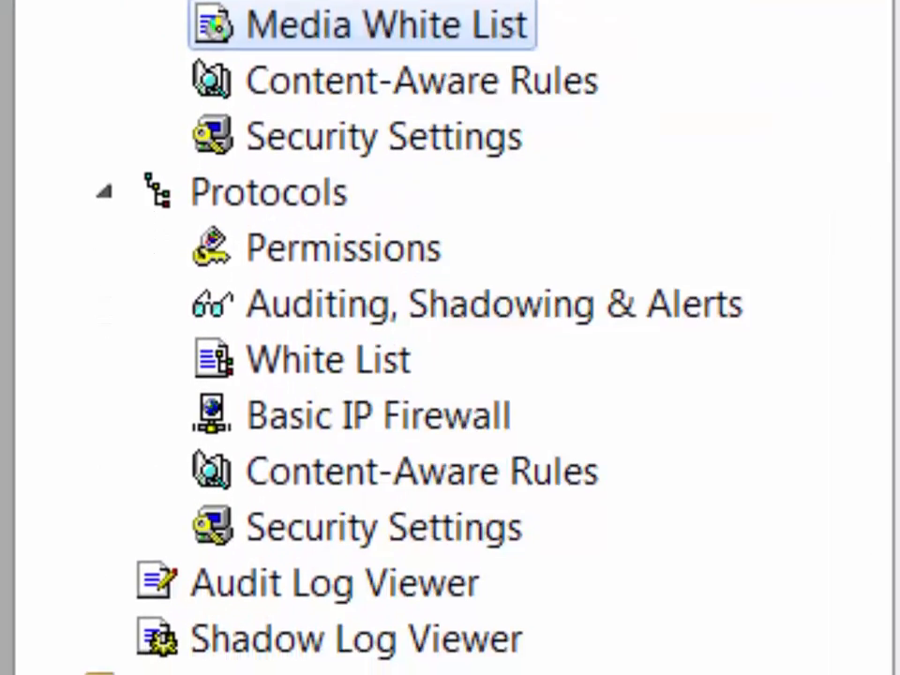
right_click(379, 34)
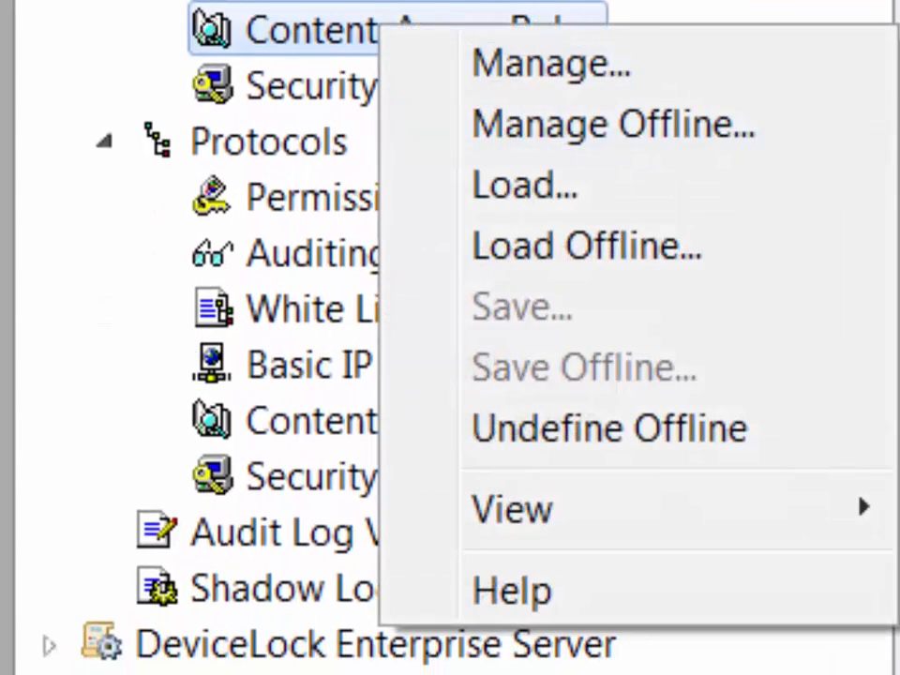
key(Escape)
Review protocol Permissions, Auditing, White List and Content-Aware Rules, ending on Security Settings.
click(343, 197)
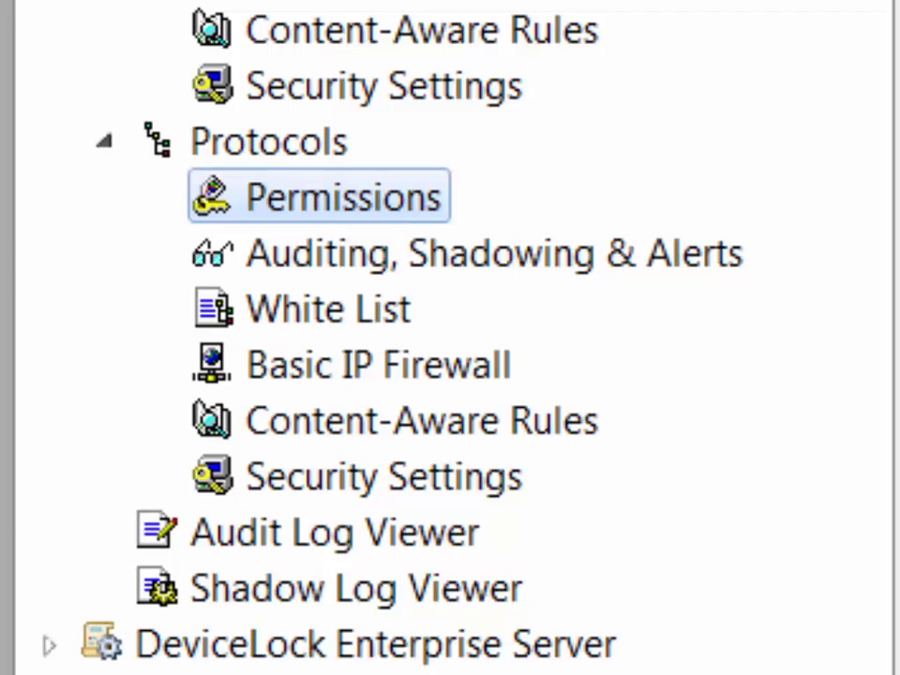
click(469, 253)
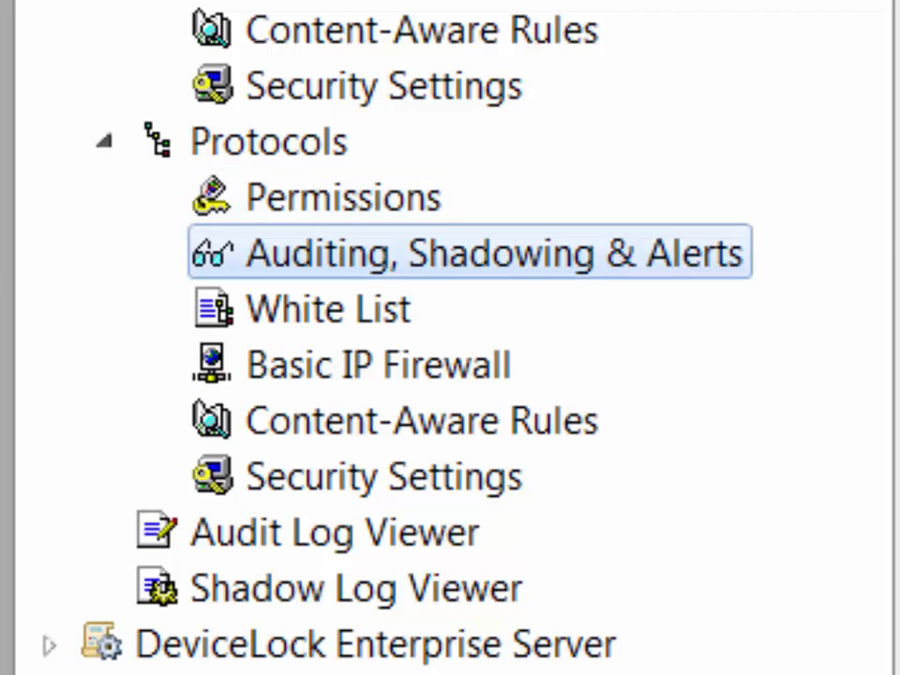
right_click(362, 311)
key(Escape)
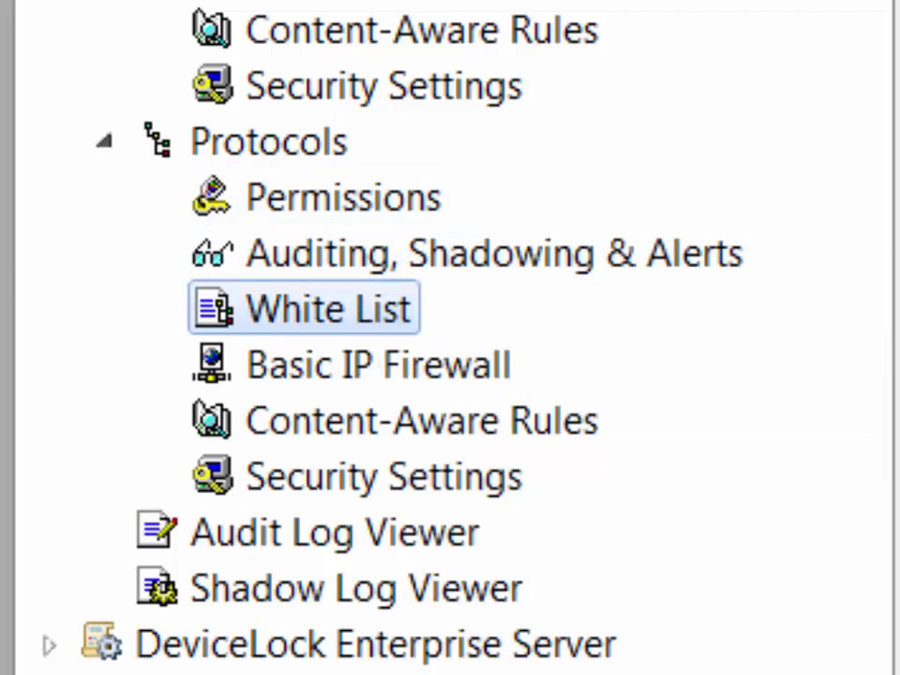
right_click(424, 431)
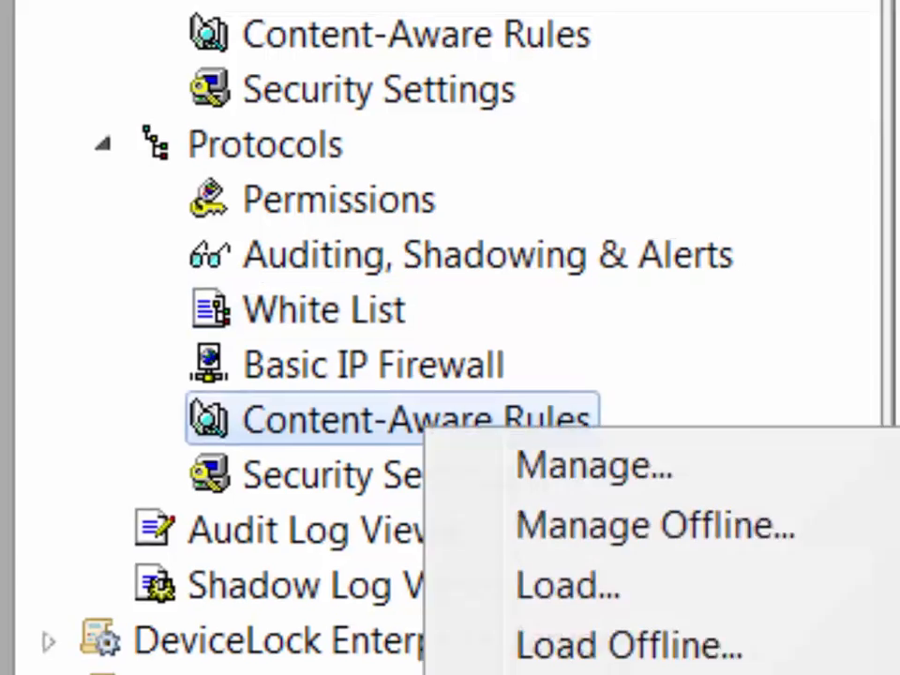
key(Escape)
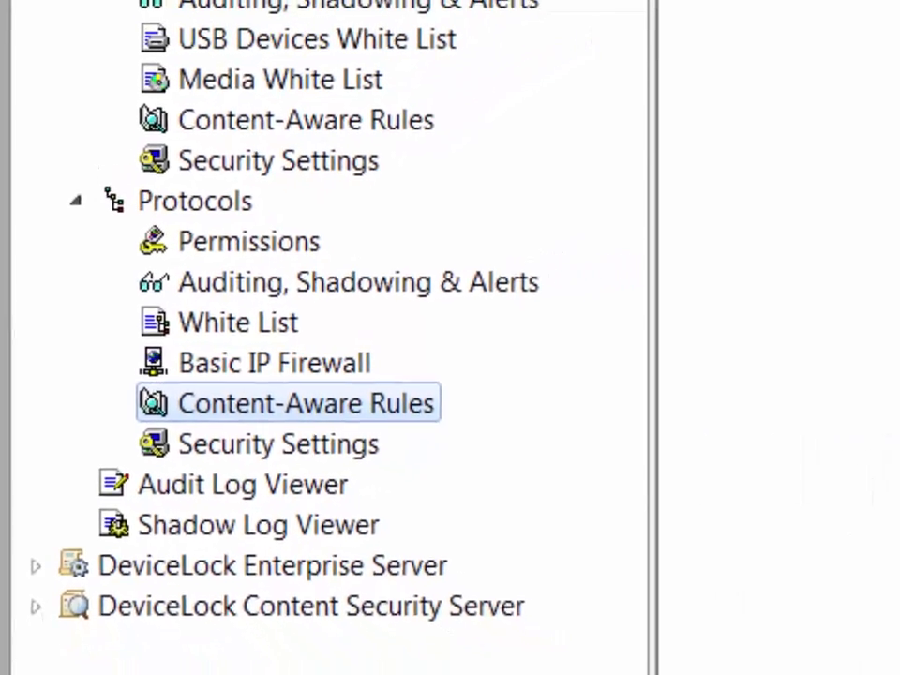
click(288, 459)
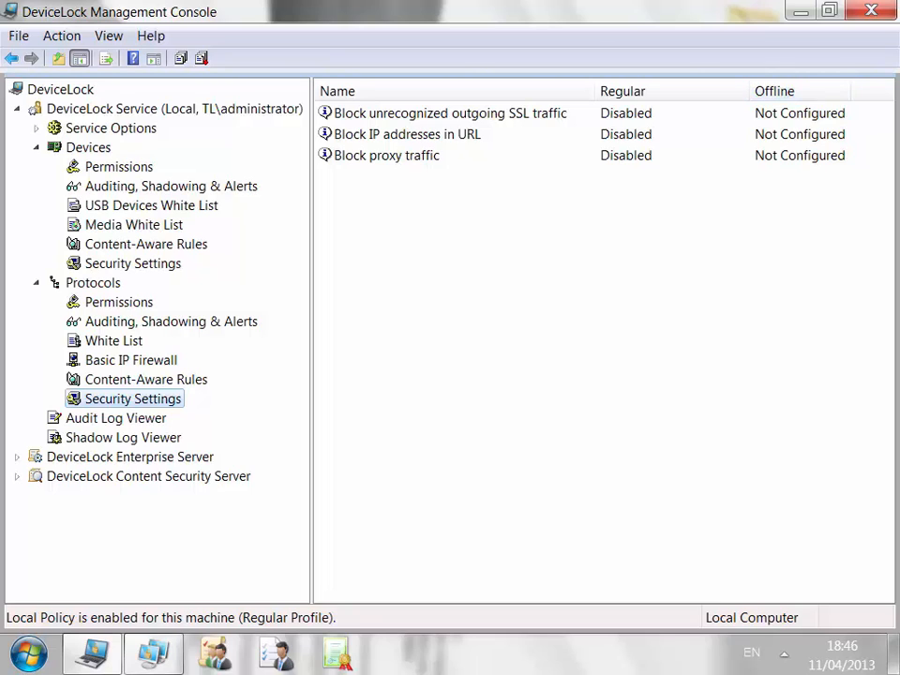
Open the Properties of the Offline mode detection setting under Service Options.
click(111, 128)
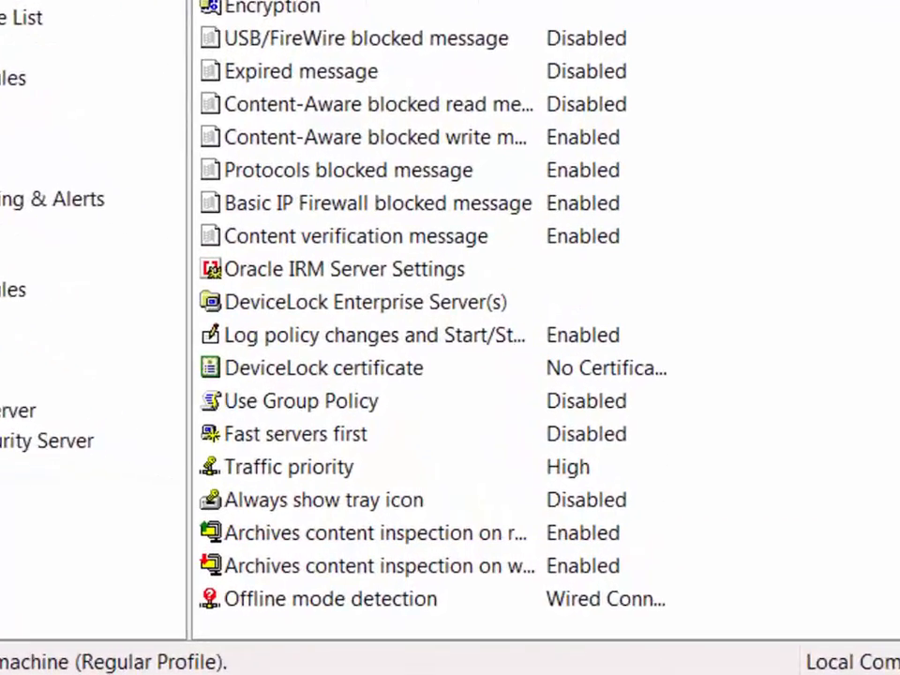
click(402, 577)
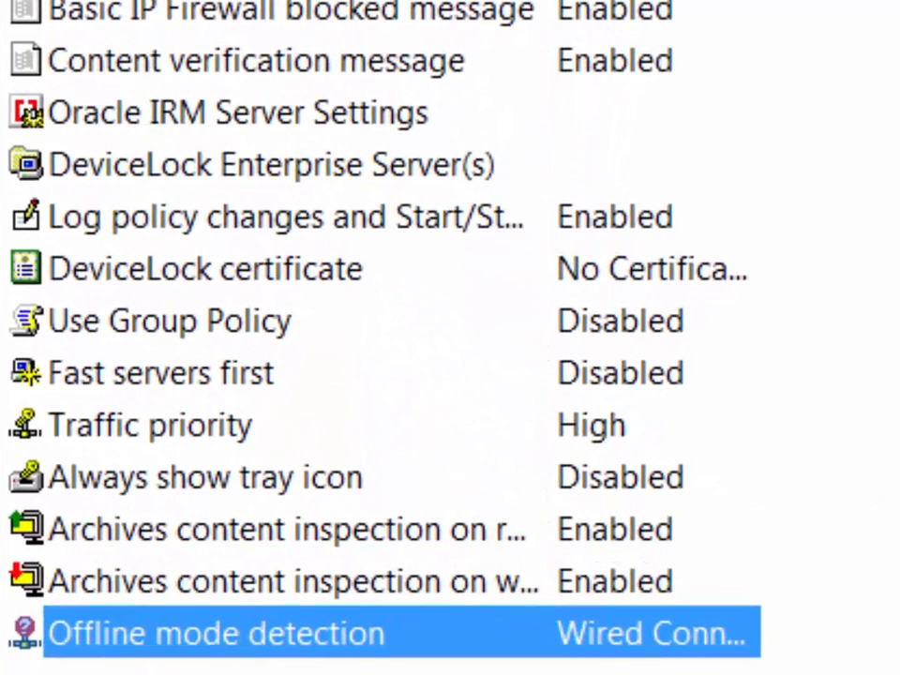
right_click(419, 643)
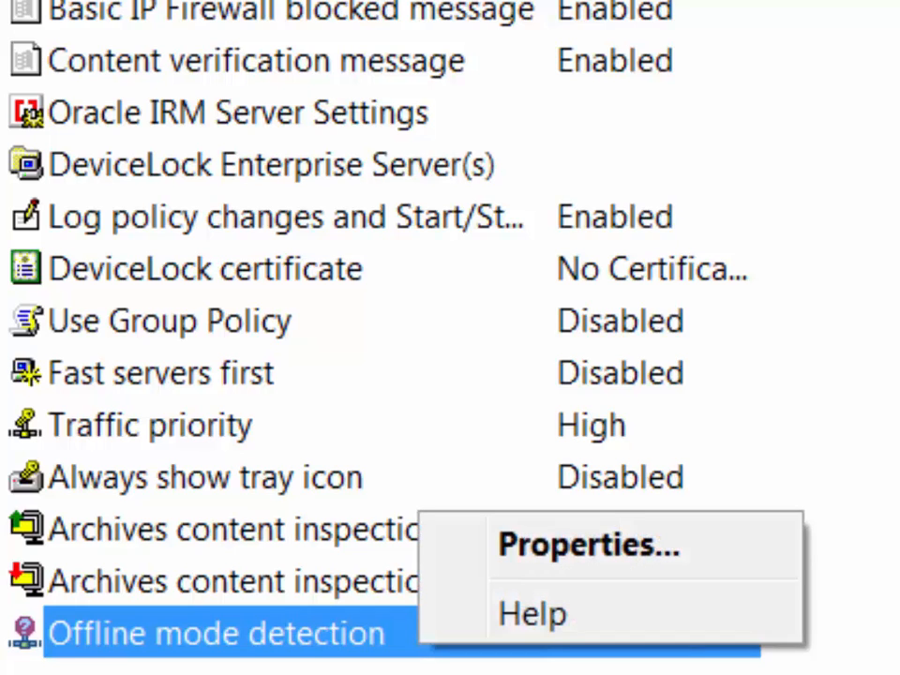
click(588, 545)
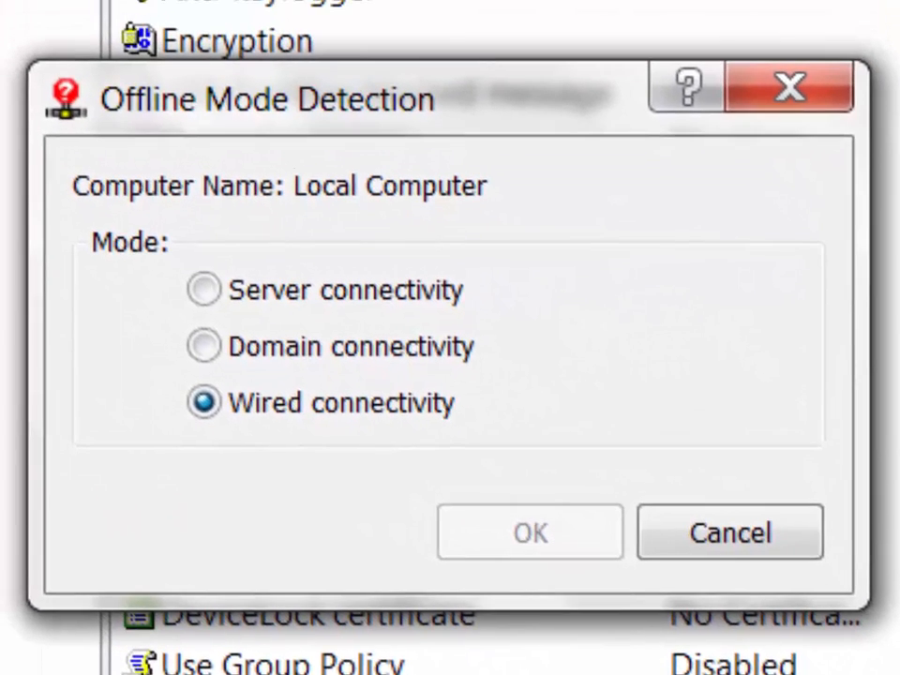
Compare the Server, Domain and Wired connectivity modes, settling on Server connectivity.
click(203, 290)
click(204, 346)
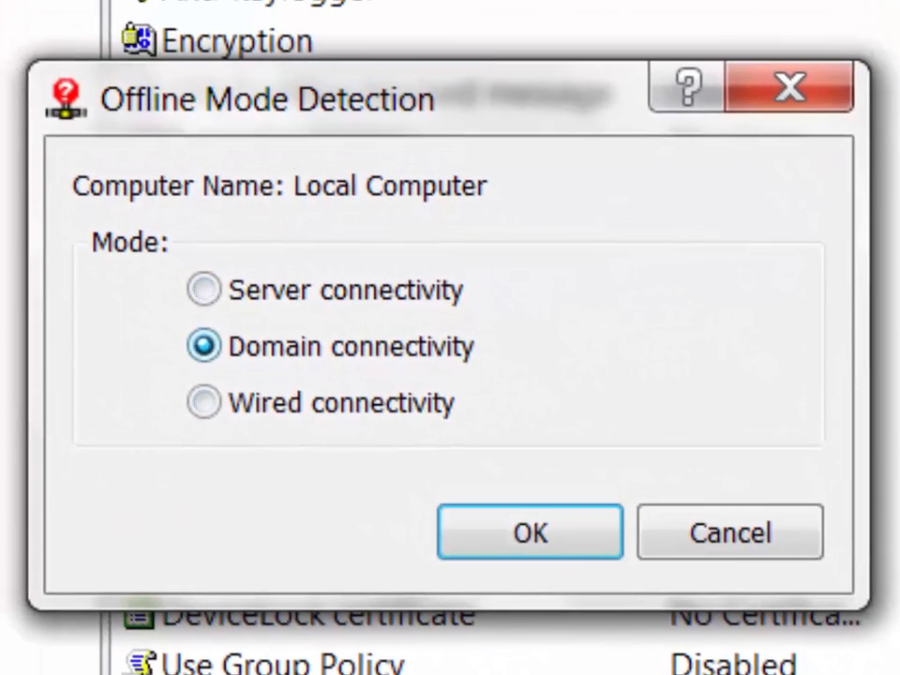
click(203, 402)
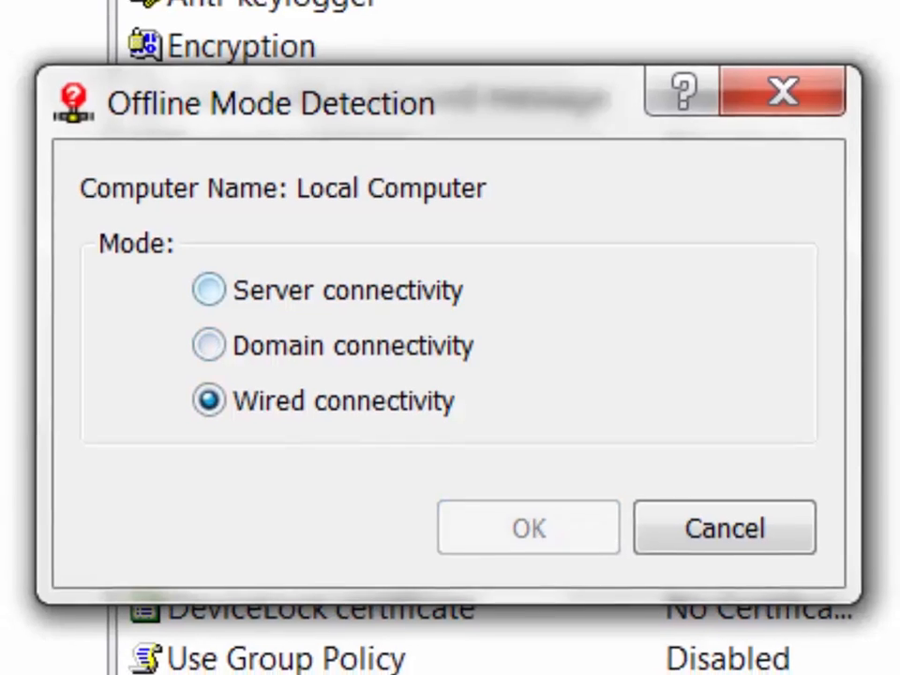
click(204, 290)
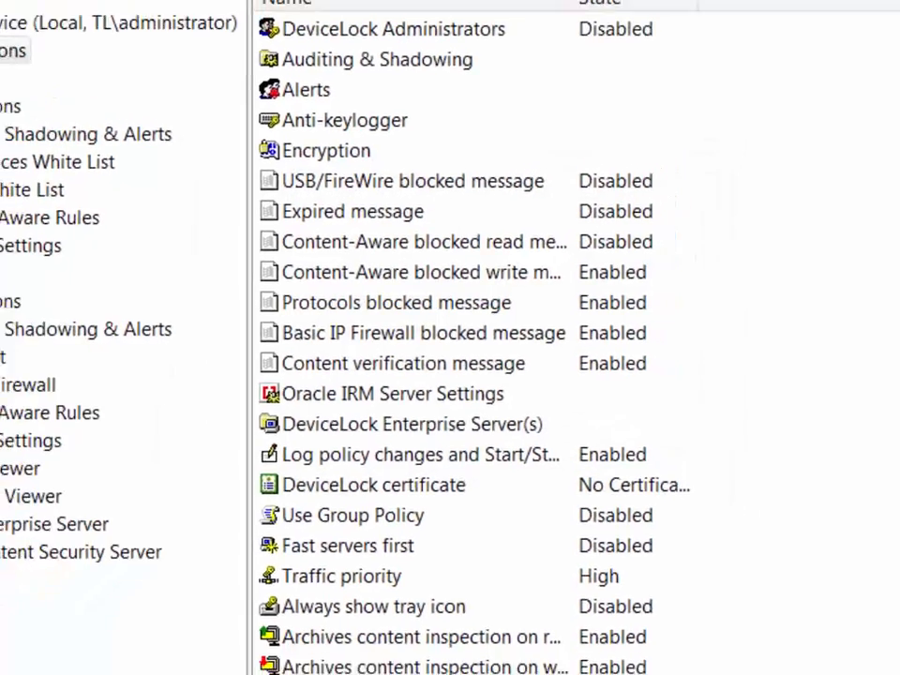
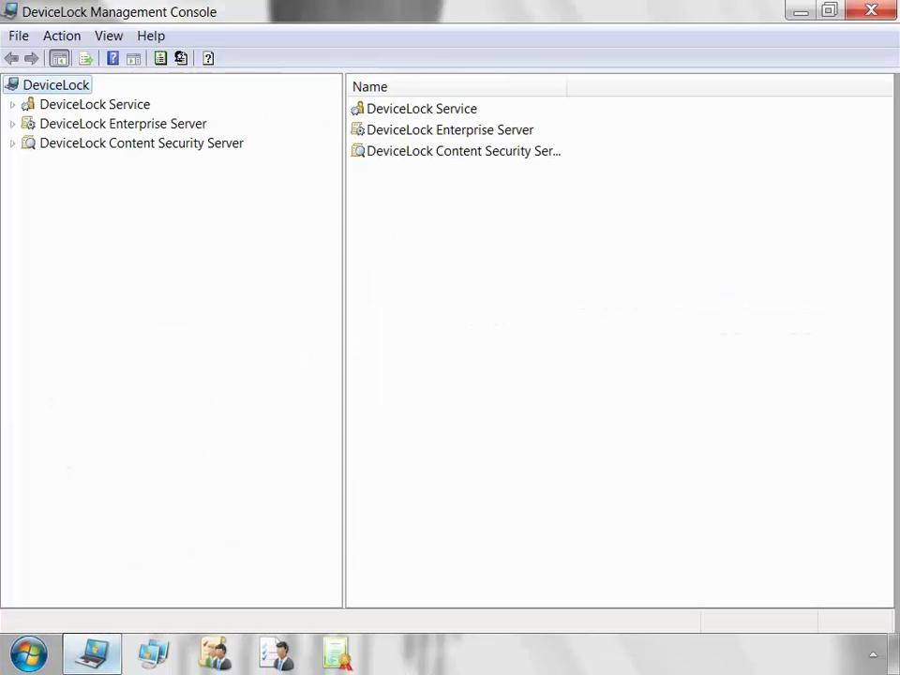
Connect the DeviceLock Service to the local computer, then bring up the USB Devices White List actions.
click(95, 104)
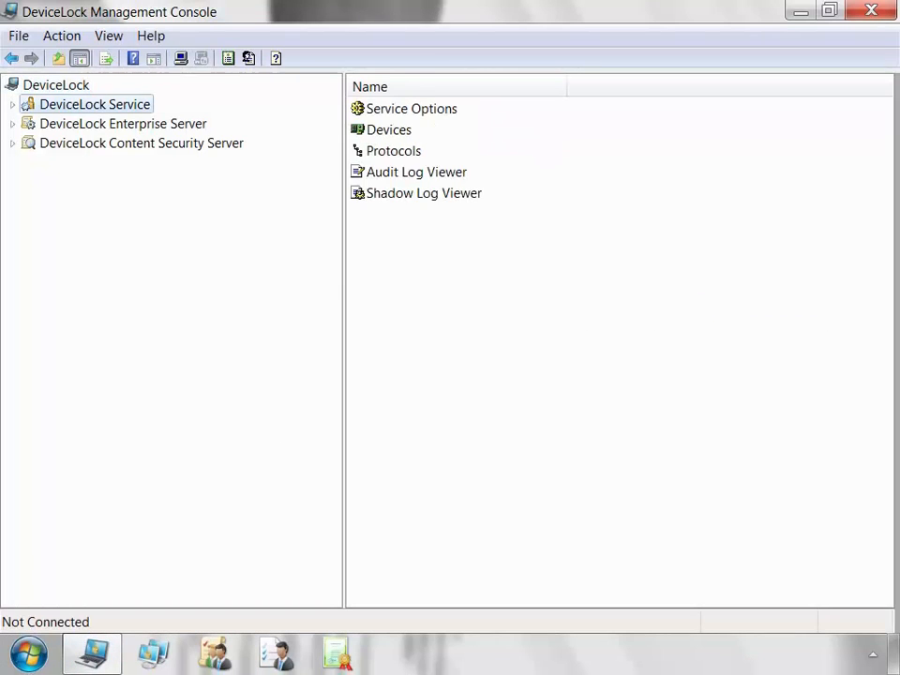
right_click(148, 105)
click(208, 118)
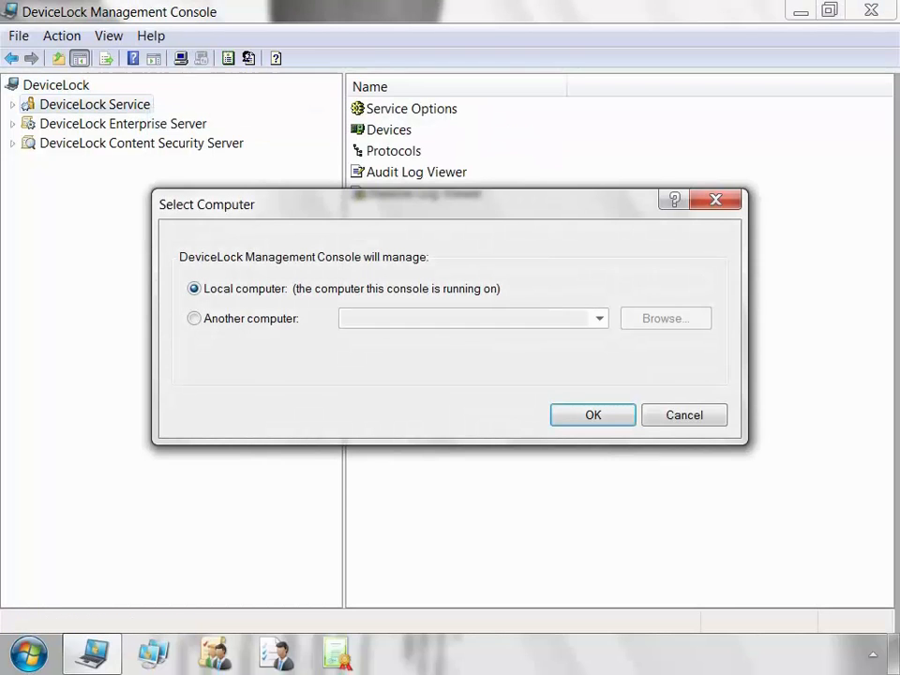
key(Return)
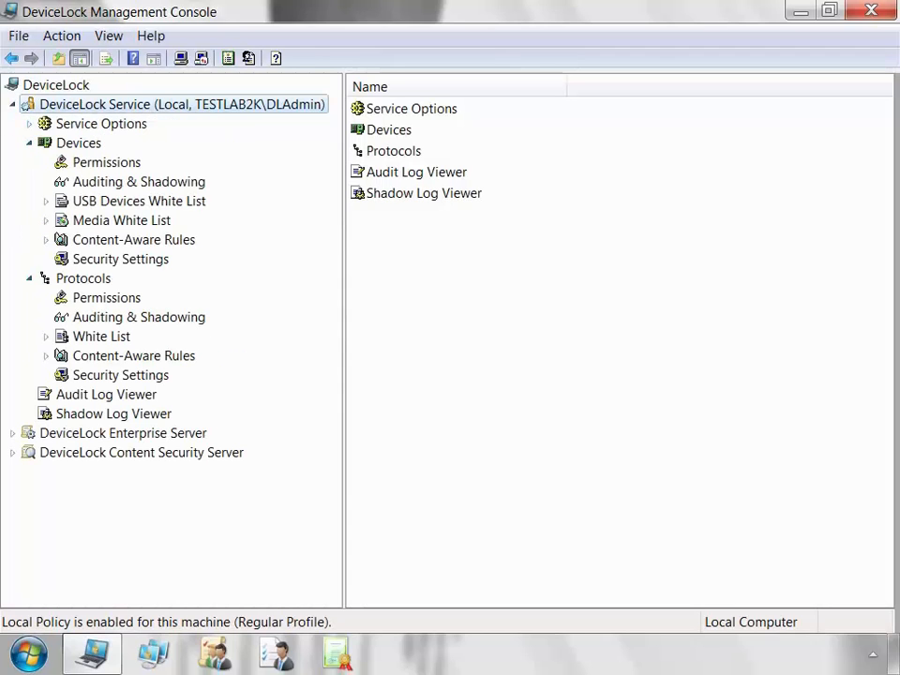
click(200, 203)
right_click(200, 204)
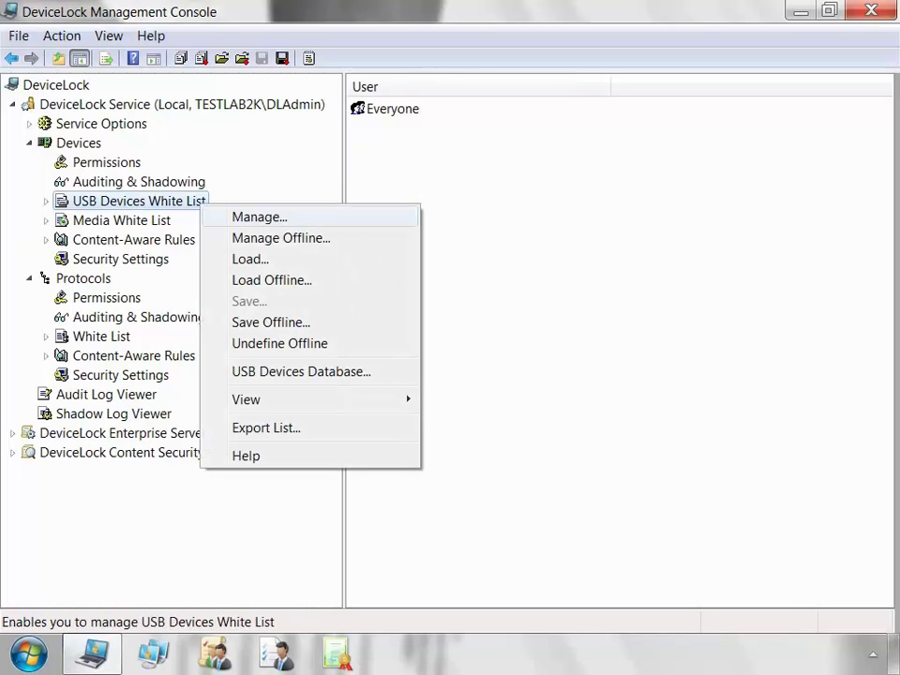
Add the connected USB Mass Storage Device to the USB Devices Database as a Unique Device.
key(Return)
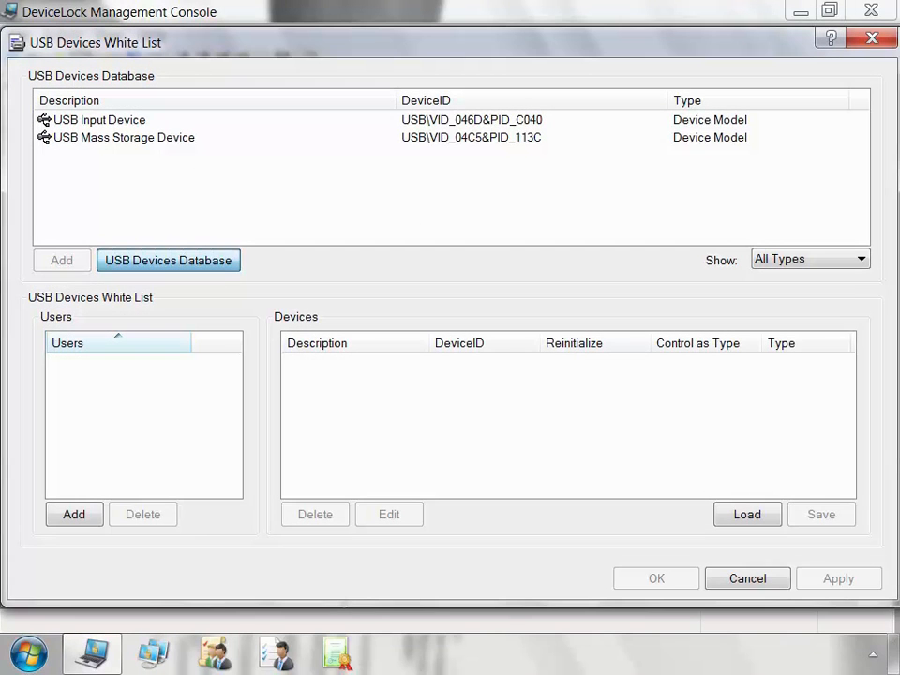
click(169, 261)
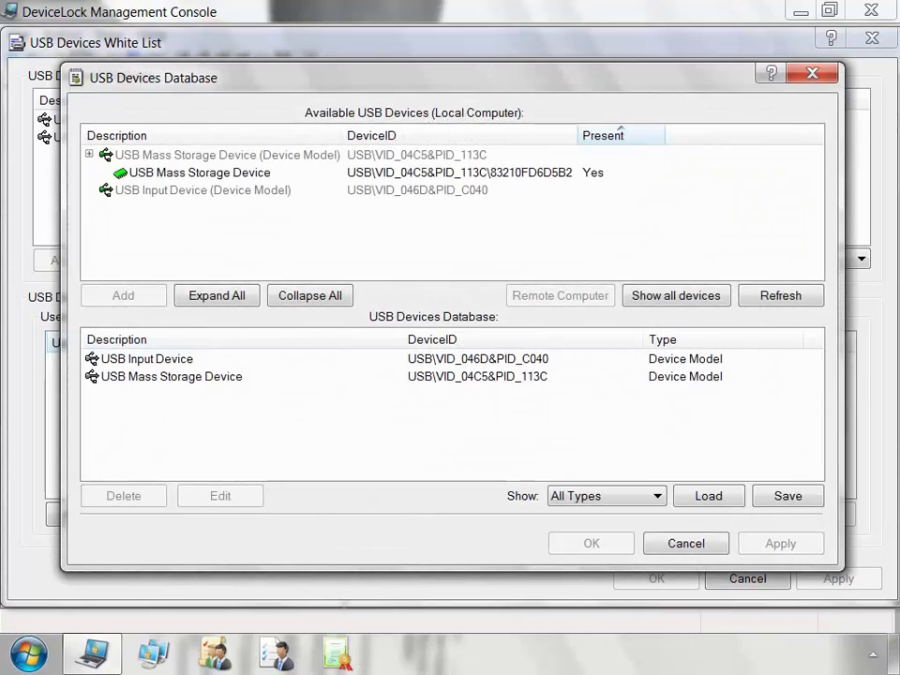
click(200, 173)
click(657, 495)
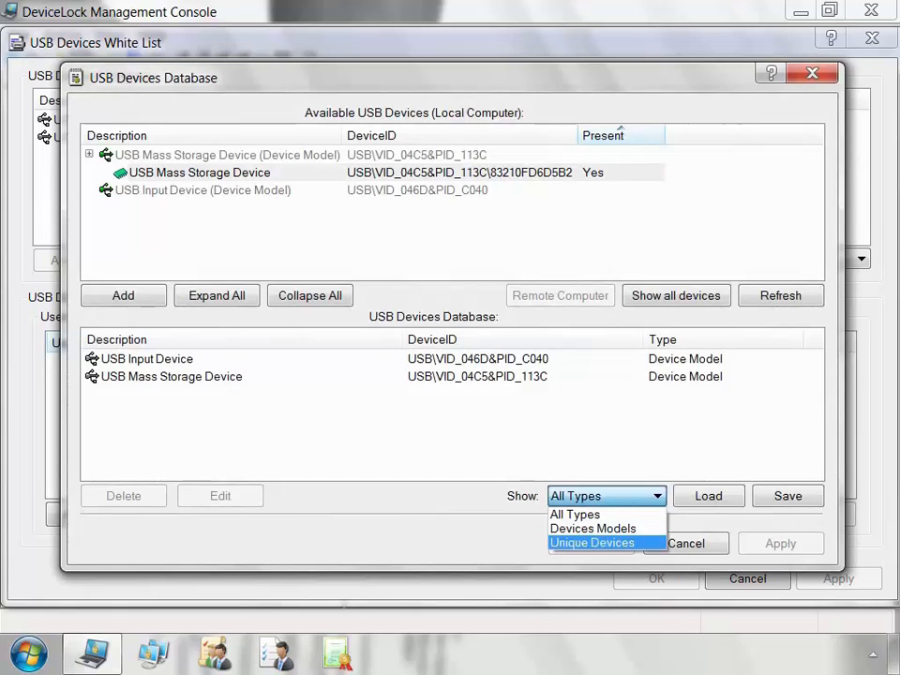
key(Return)
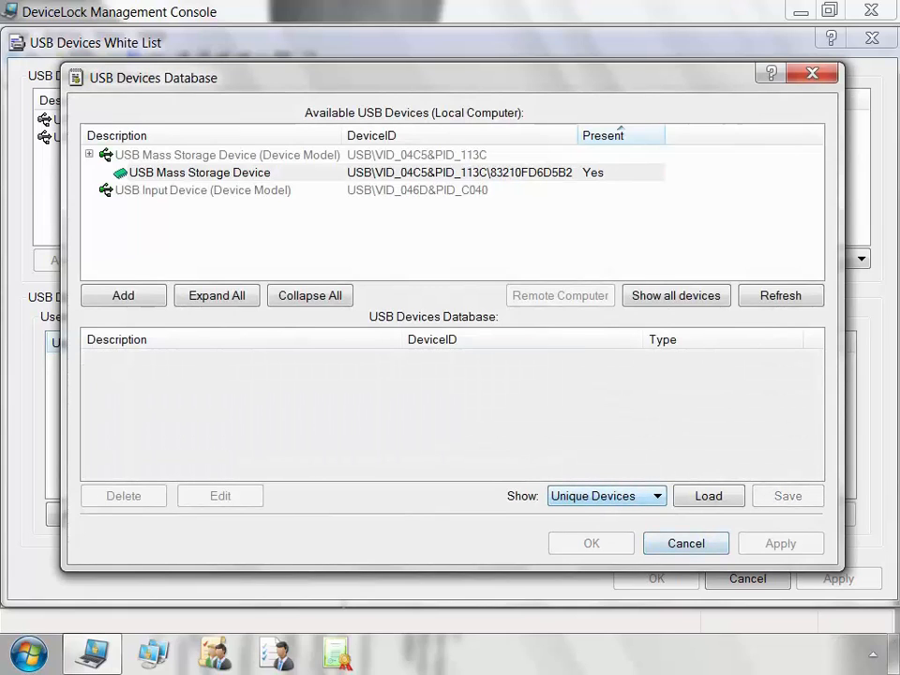
key(alt+Down)
key(Up)
key(Up)
key(Return)
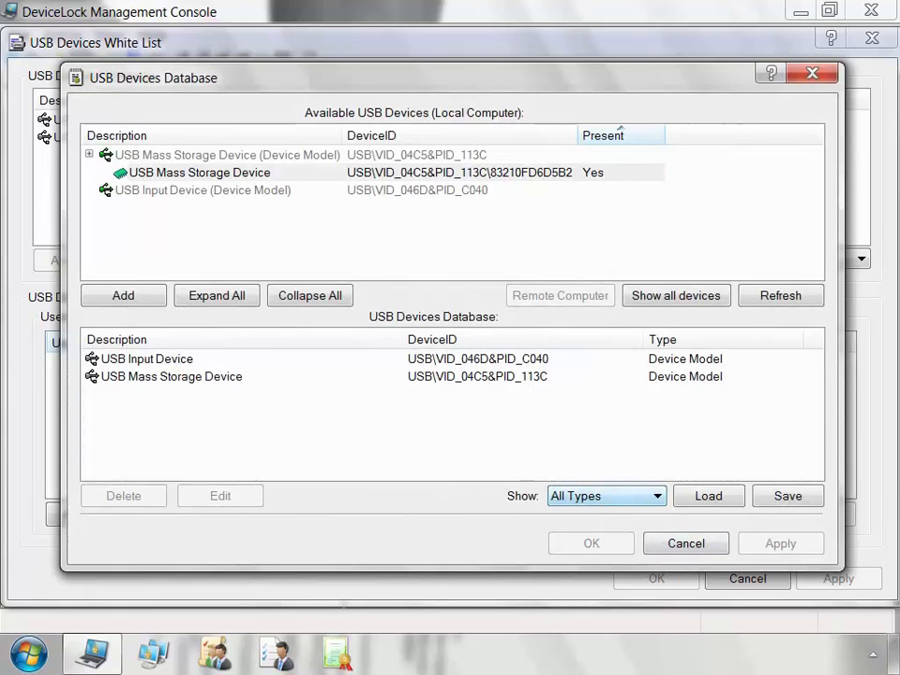
click(200, 173)
click(123, 295)
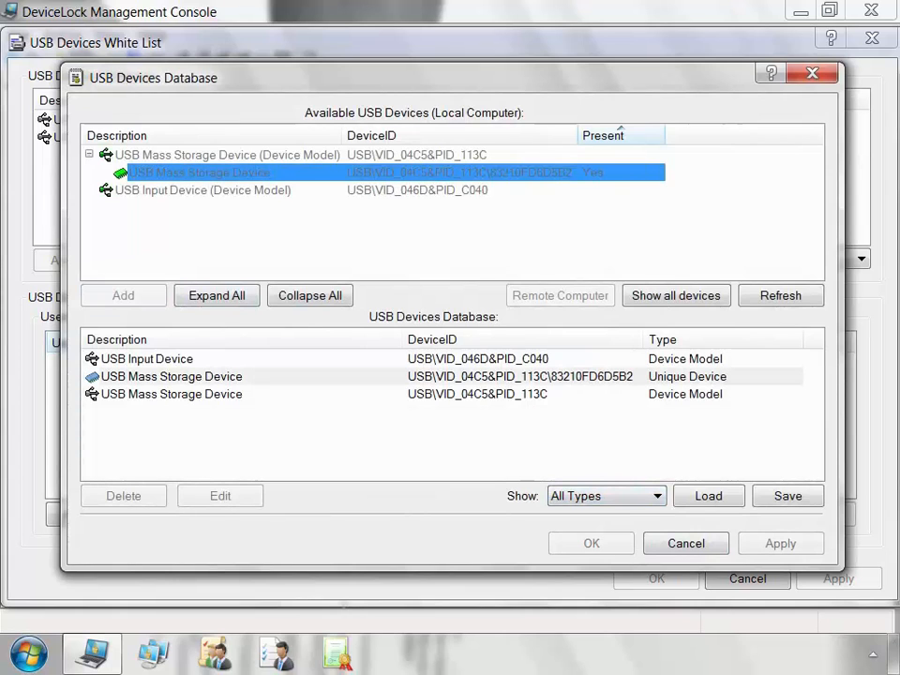
click(591, 543)
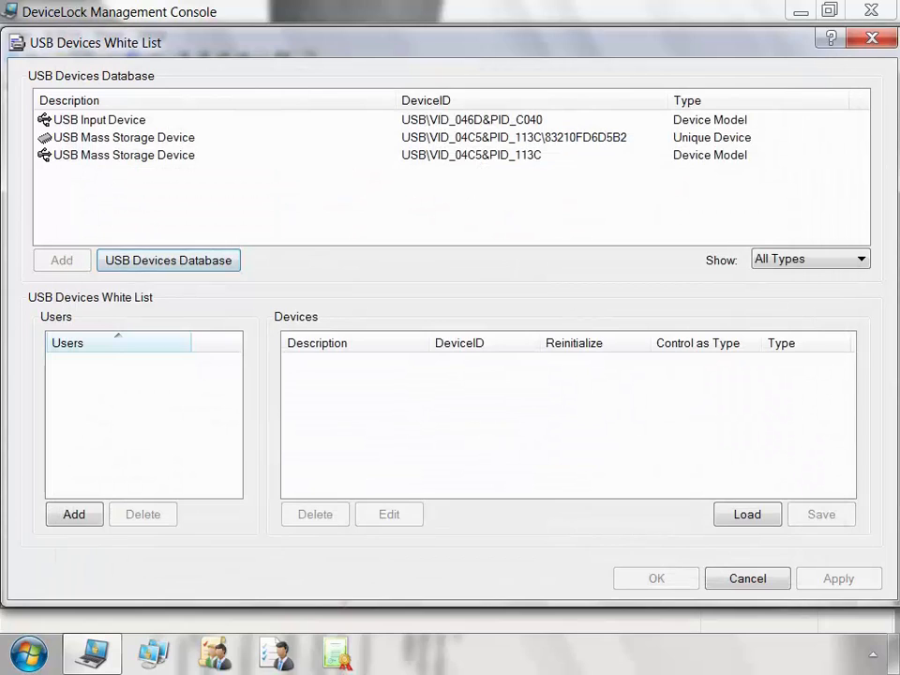
click(74, 513)
Whitelist the unique USB Mass Storage Device for the administrator account with Control as Type cleared.
text(dladmin)
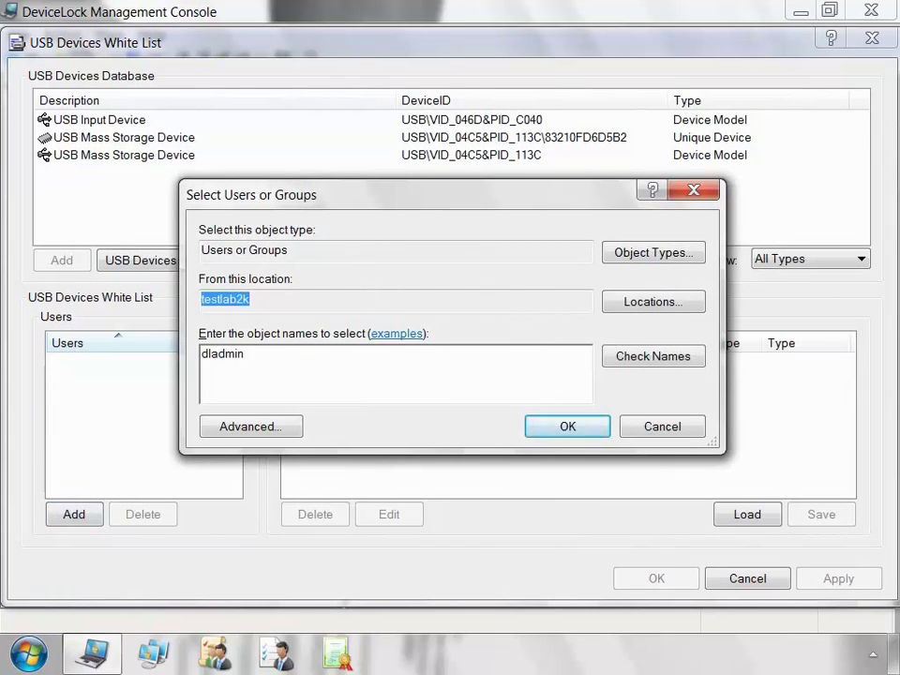
key(Return)
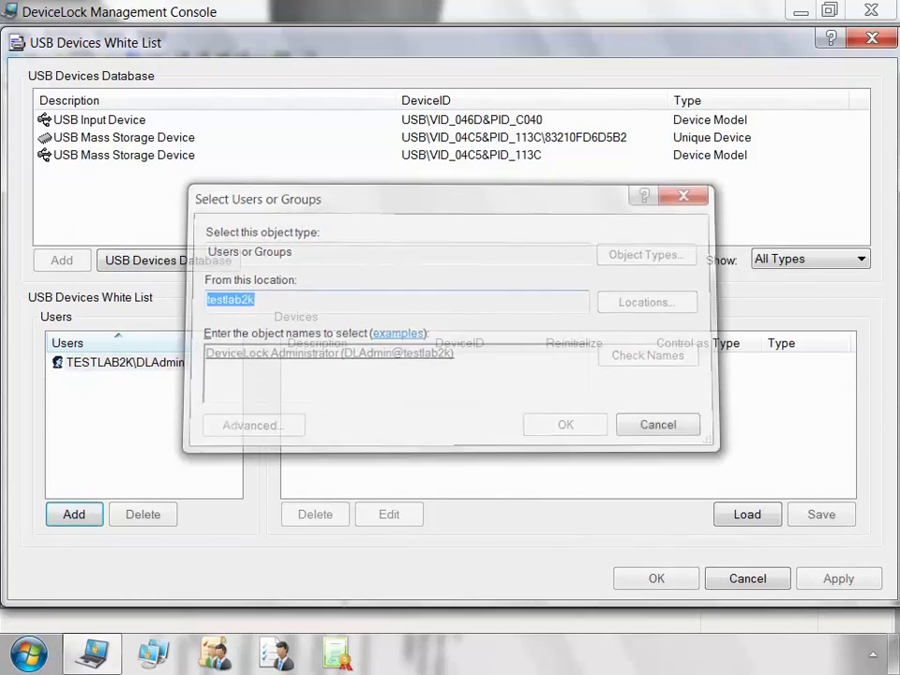
click(123, 138)
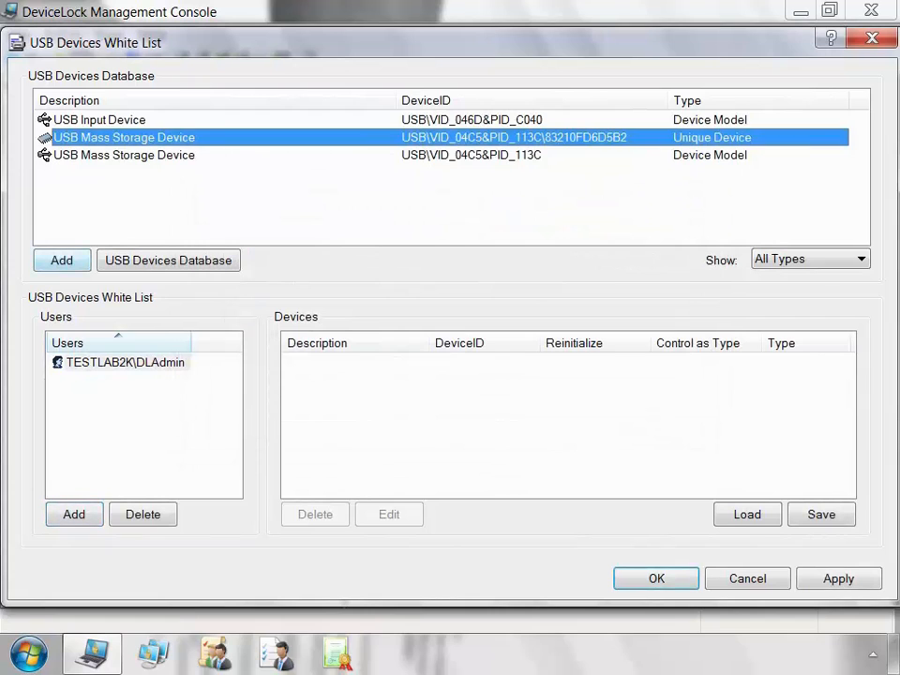
click(62, 259)
click(706, 361)
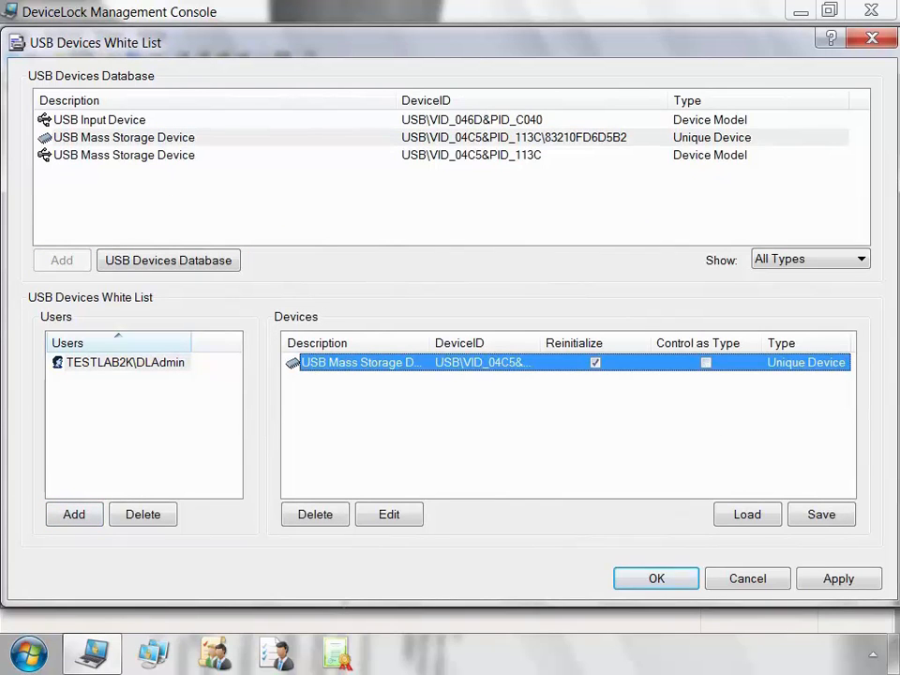
click(656, 578)
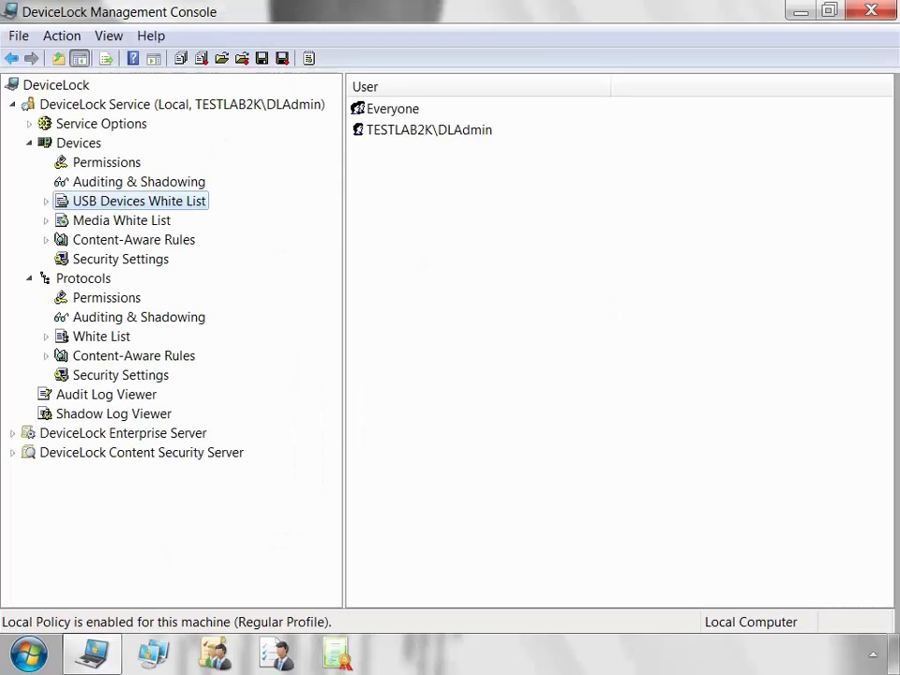
Add the 'my documents 05' disc in drive E: to the Media White List's media database.
click(122, 221)
right_click(170, 223)
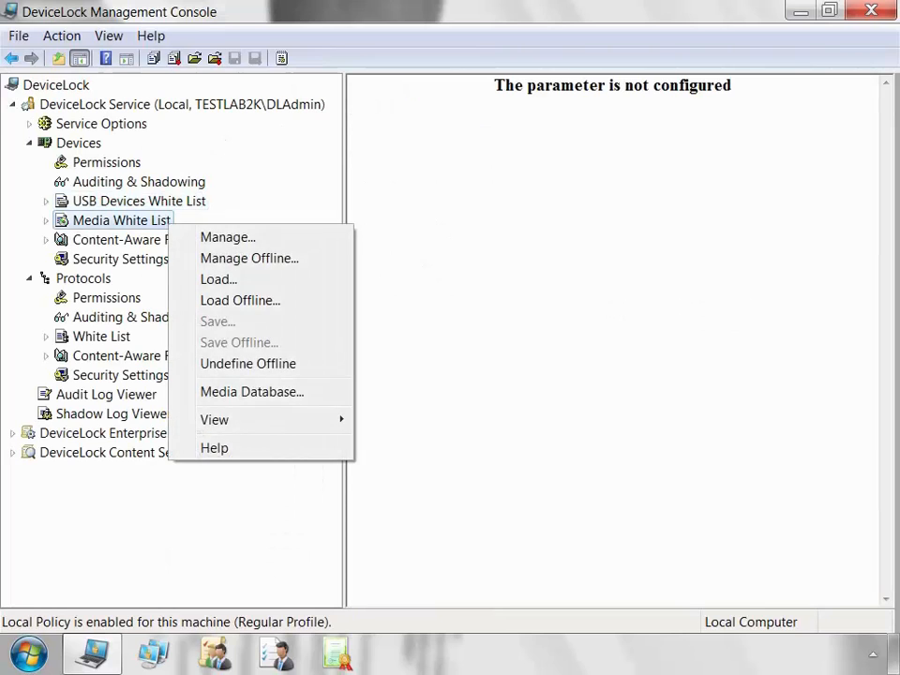
click(225, 237)
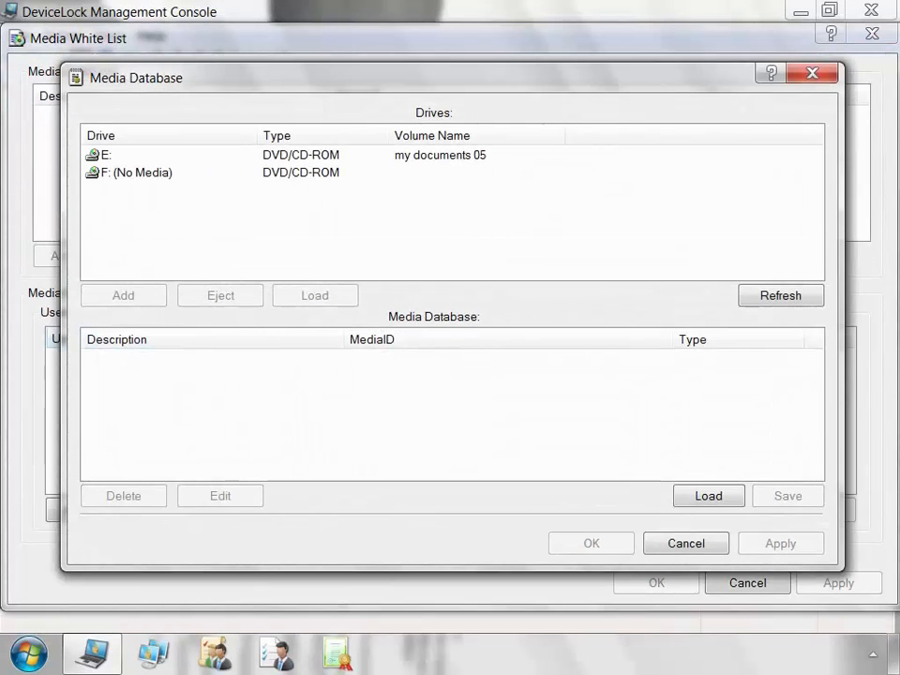
click(106, 155)
click(122, 295)
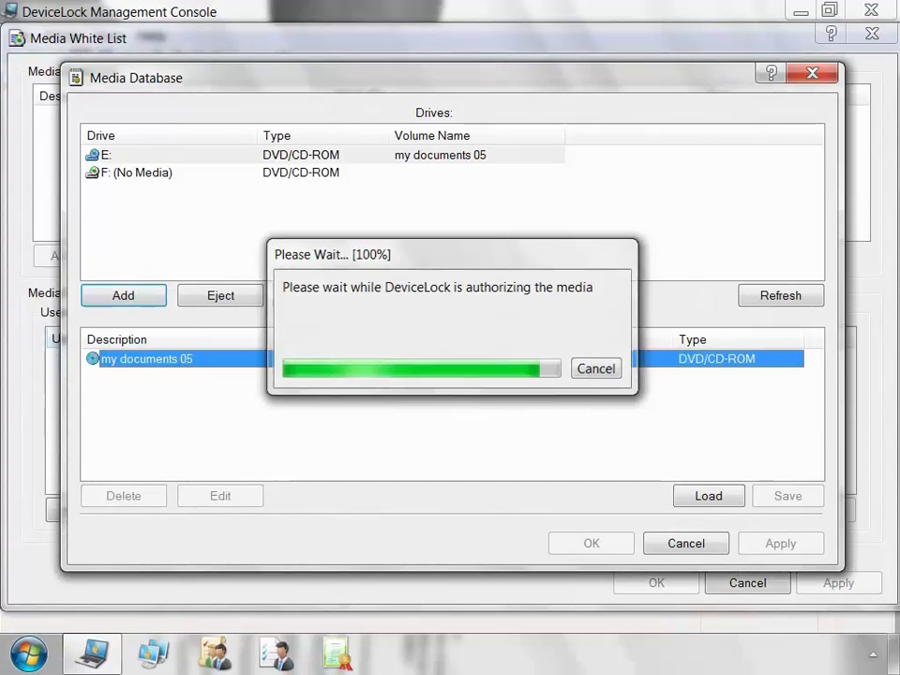
click(591, 544)
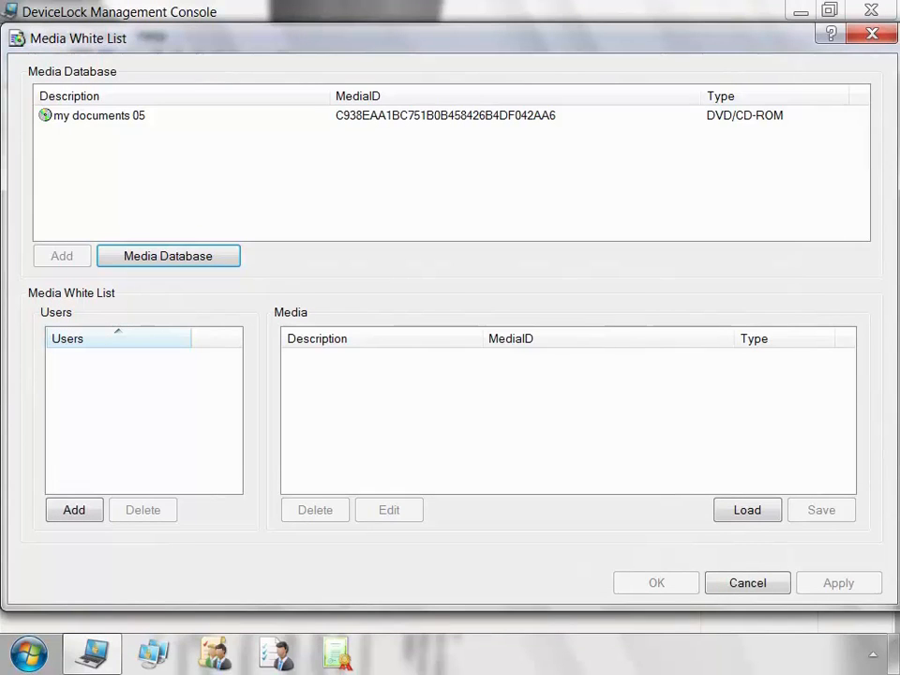
click(74, 510)
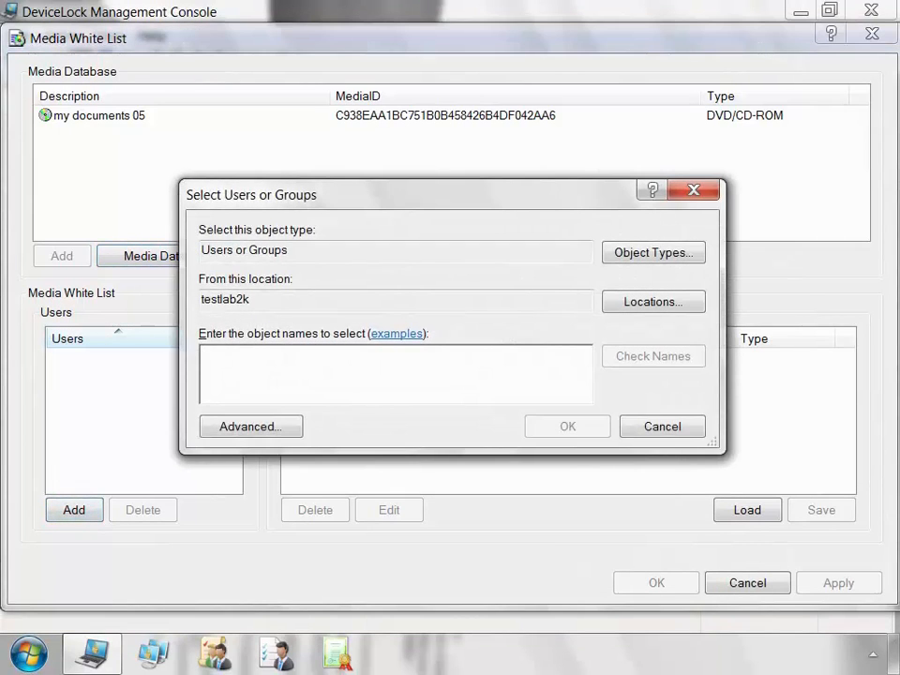
Grant the administrator account the 'my documents 05' DVD/CD-ROM in the Media White List and save.
text(dladmin)
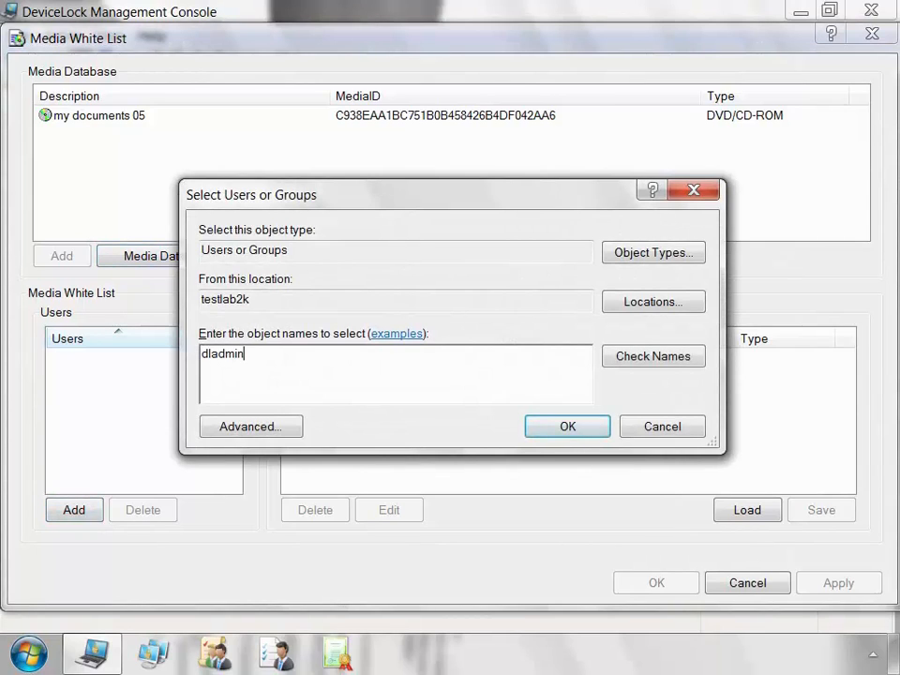
key(Return)
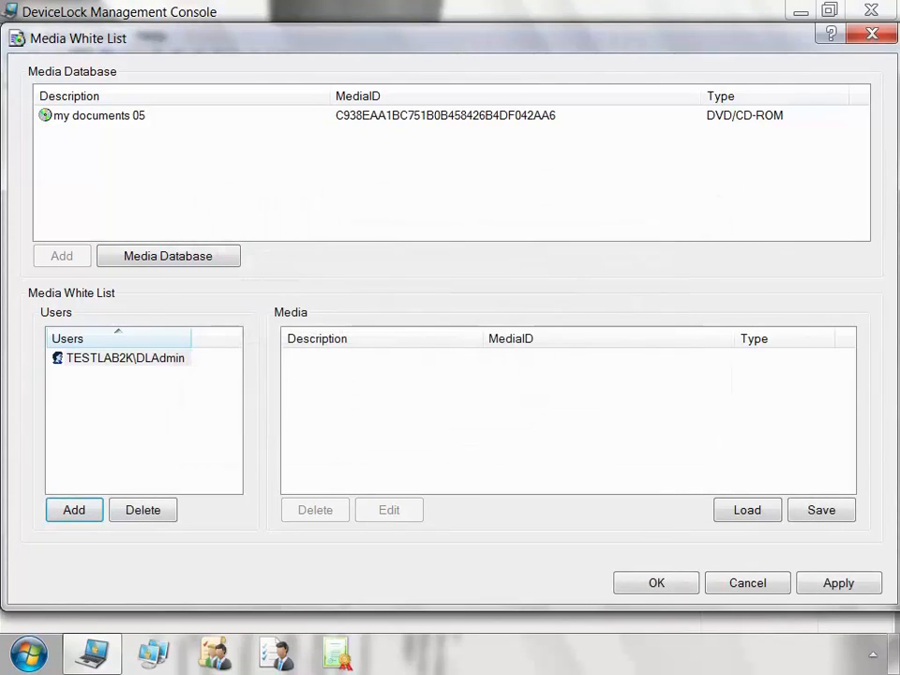
click(100, 115)
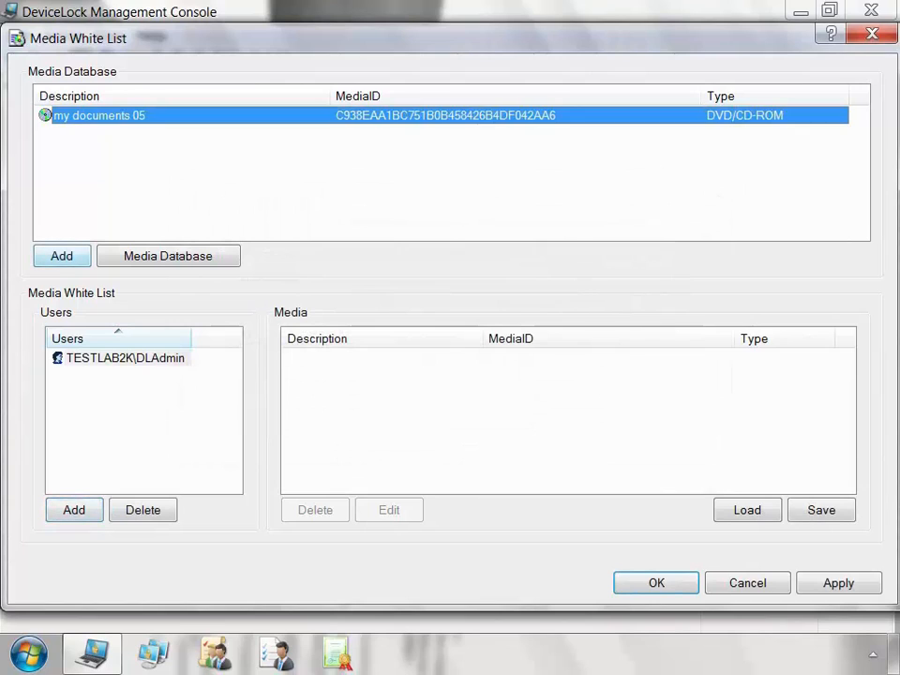
click(62, 256)
click(292, 358)
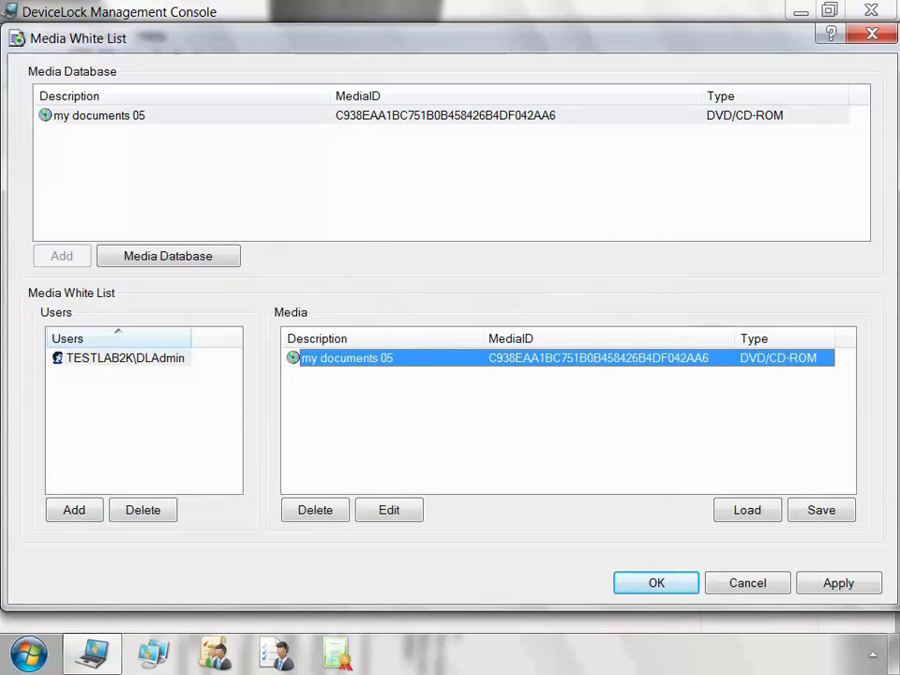
click(656, 583)
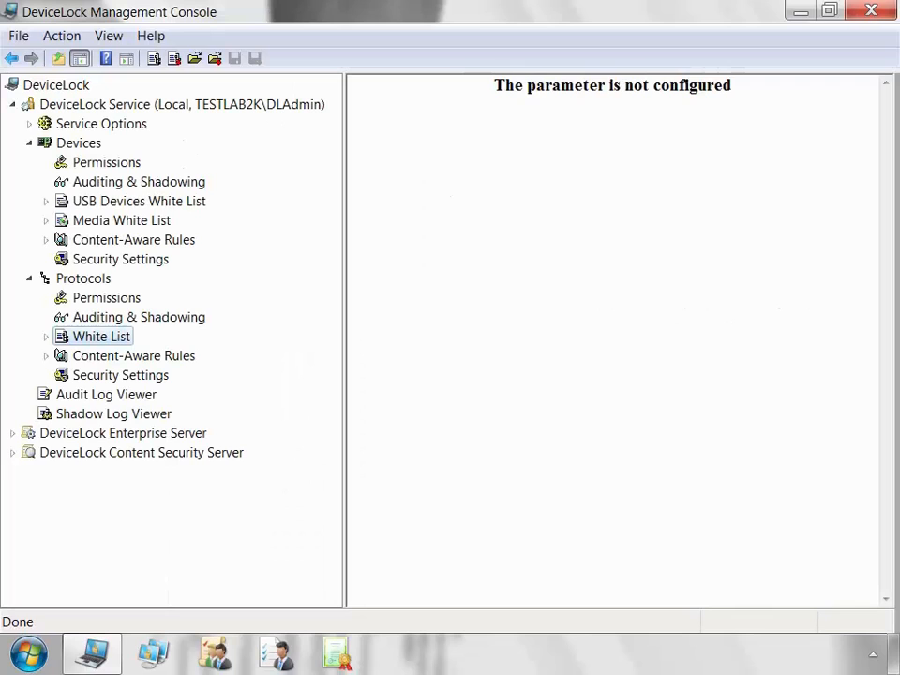
Add the administrator account as a user of the Protocols White List.
right_click(130, 341)
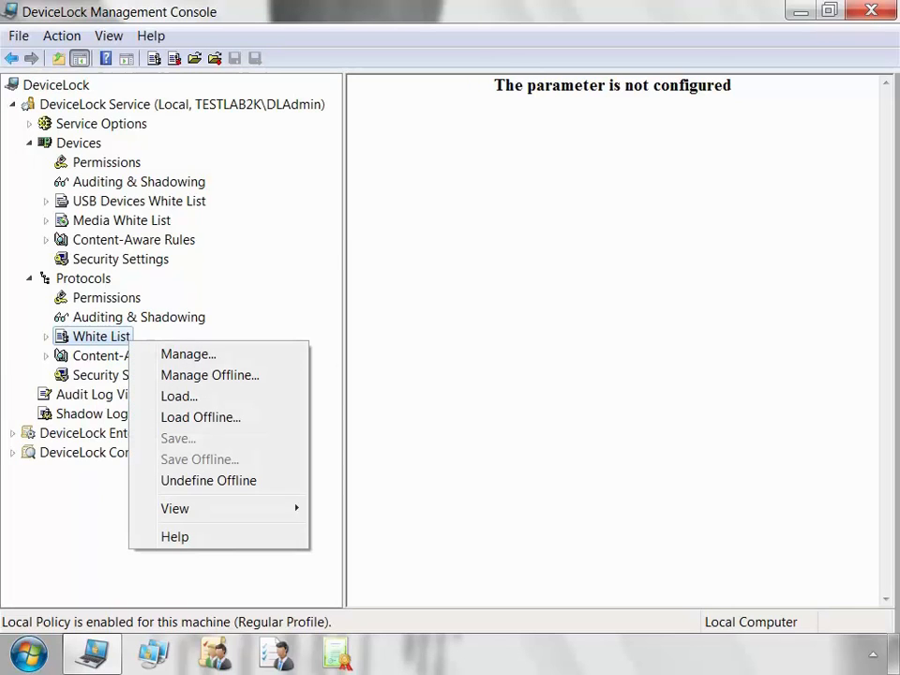
click(189, 355)
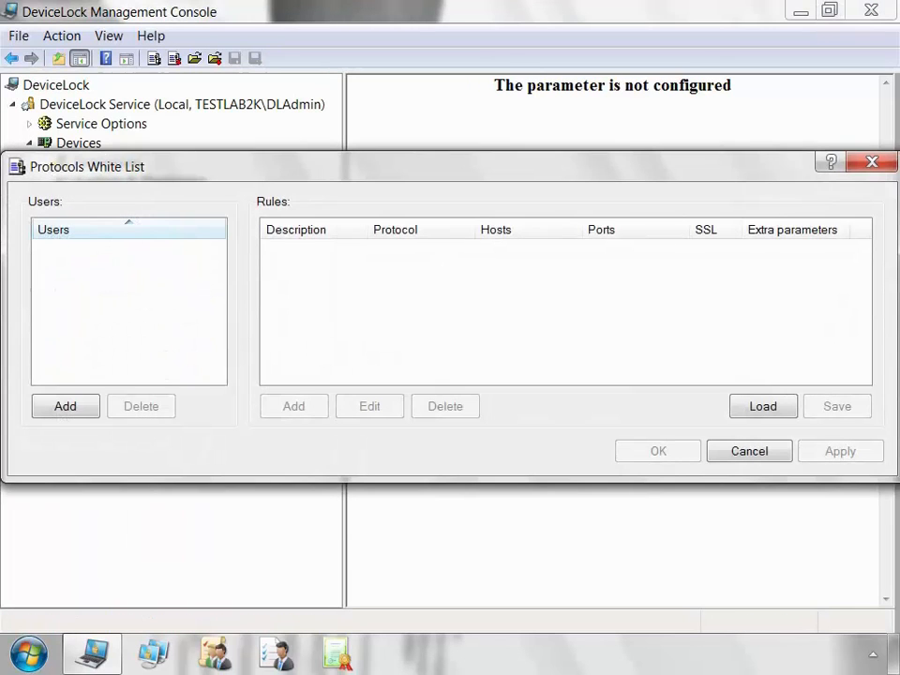
click(65, 406)
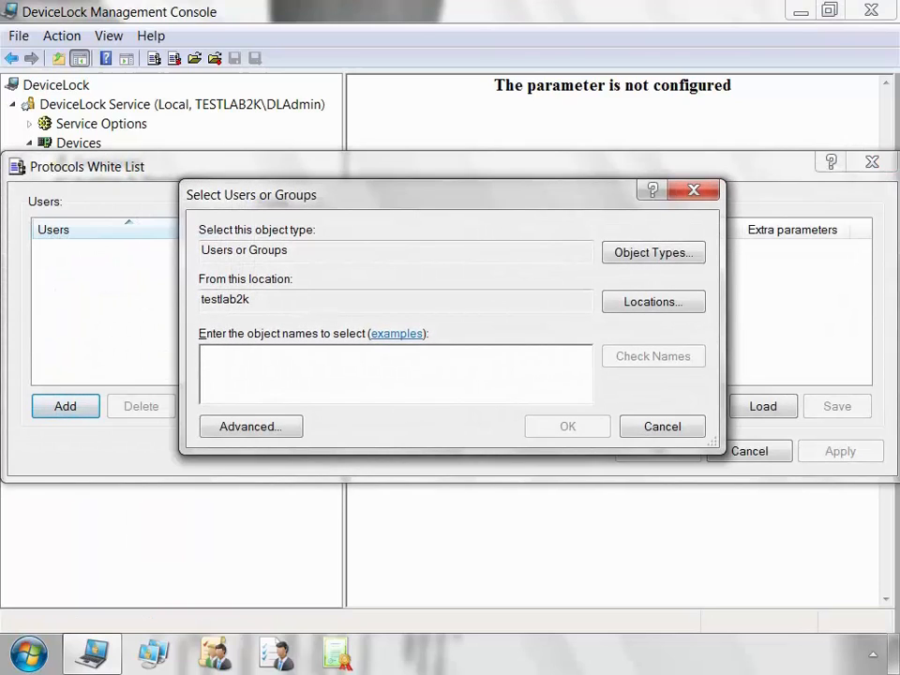
text(dladmin)
key(Return)
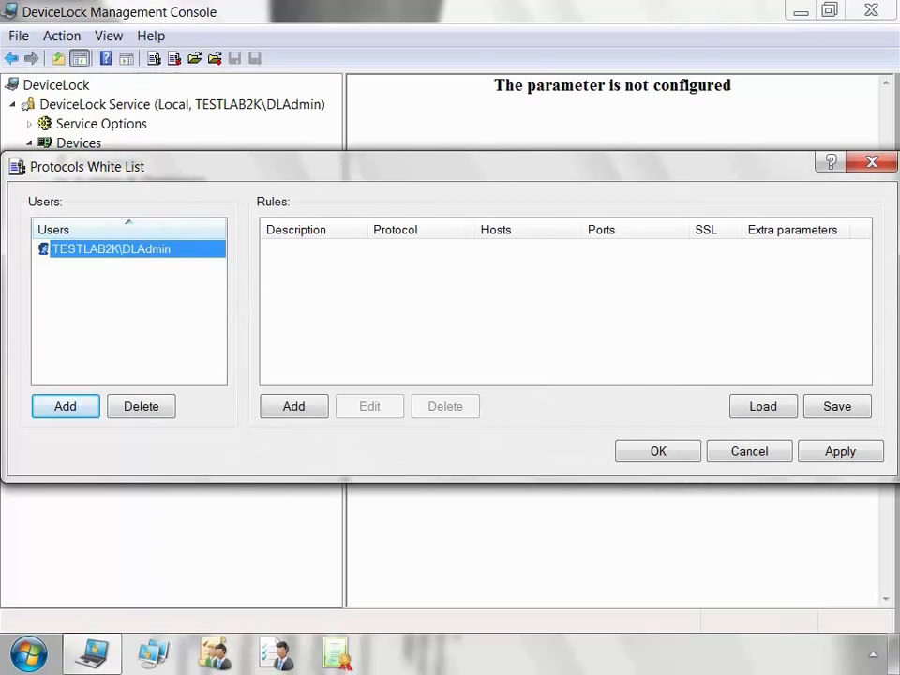
click(293, 406)
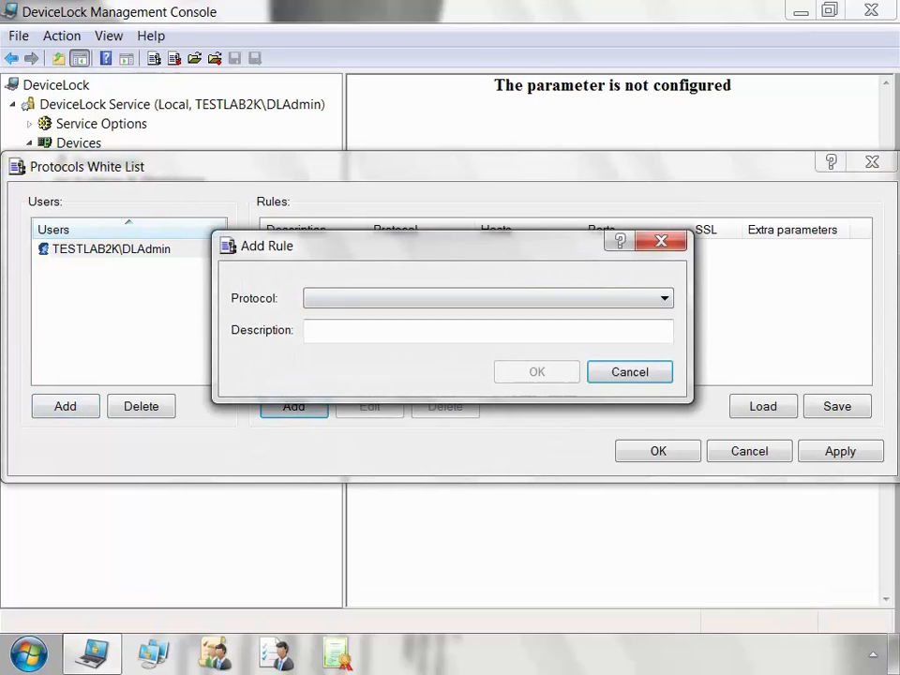
Create Social Networks rule 'rule1' allowing Facebook, LiveJournal and Twitter, then widen its Hosts column.
click(487, 298)
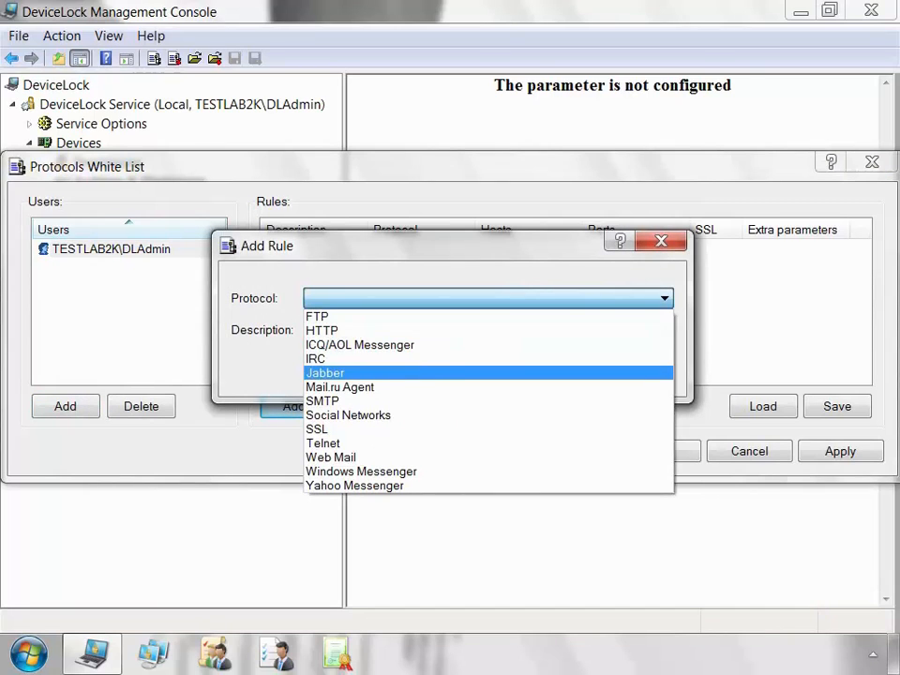
click(491, 417)
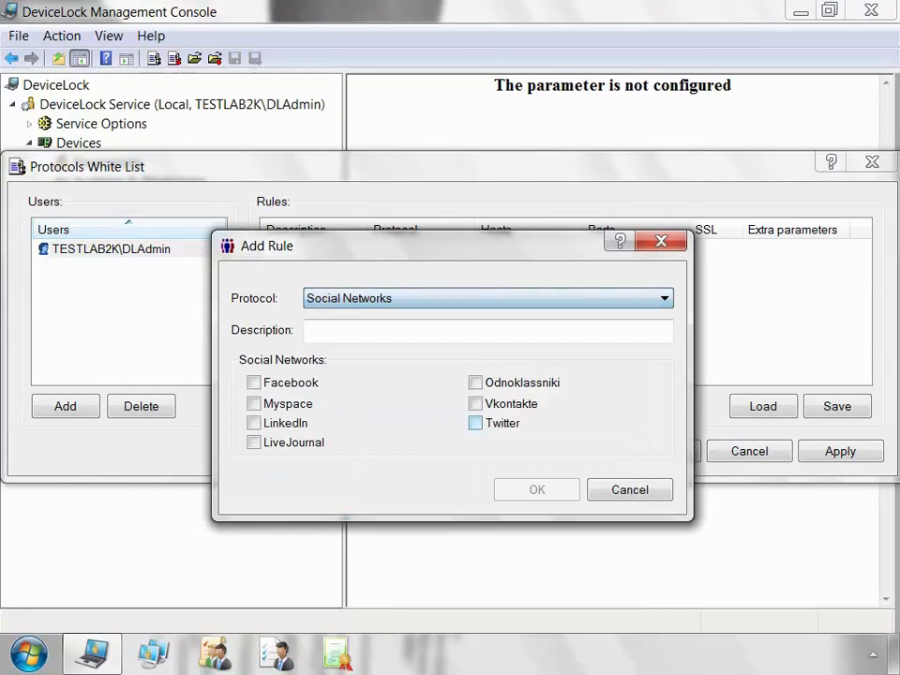
key(Tab)
text(ru)
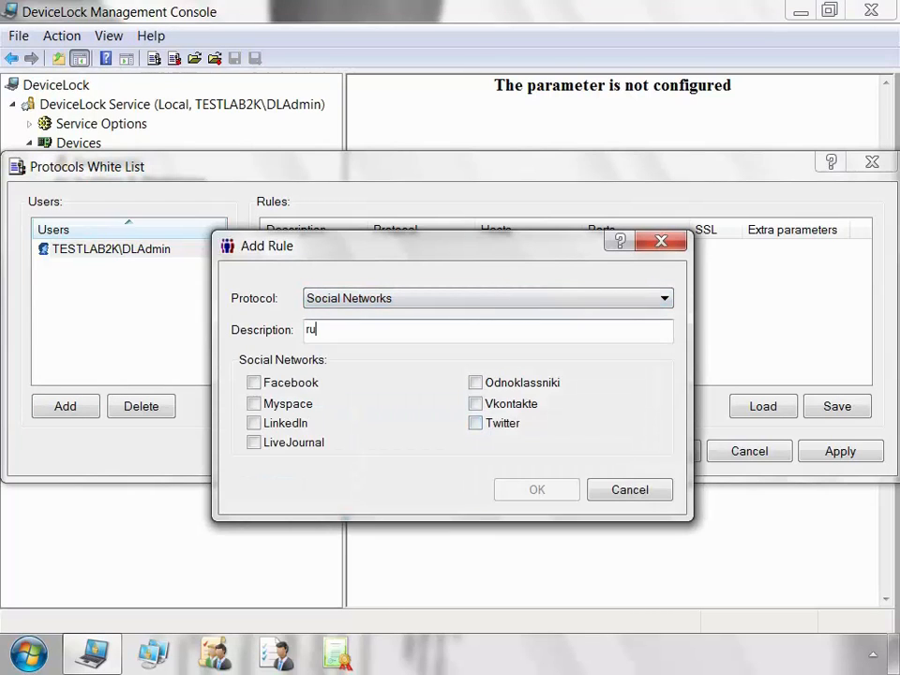
text(le1)
click(253, 382)
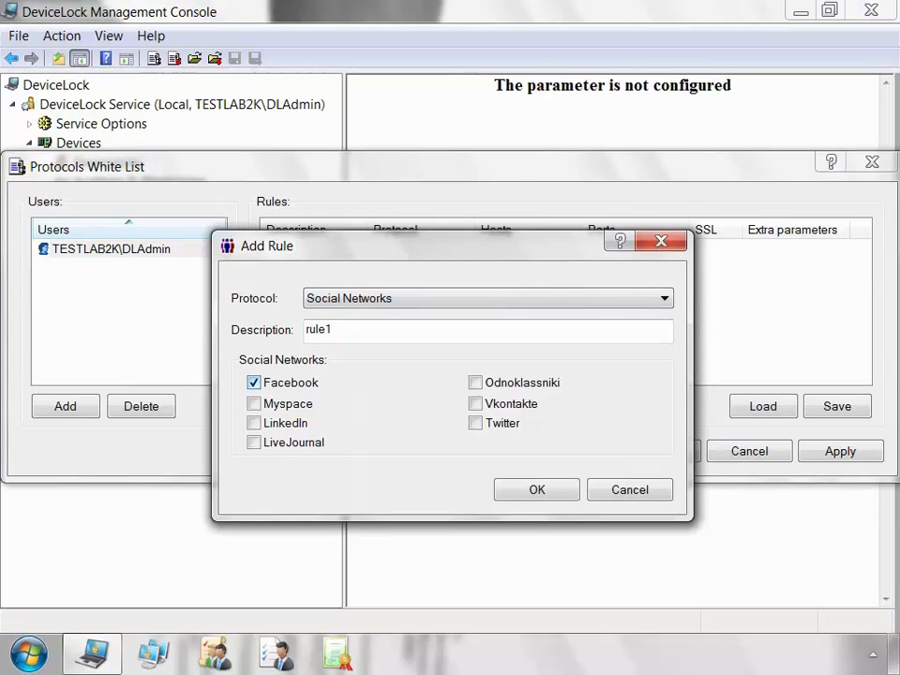
click(253, 442)
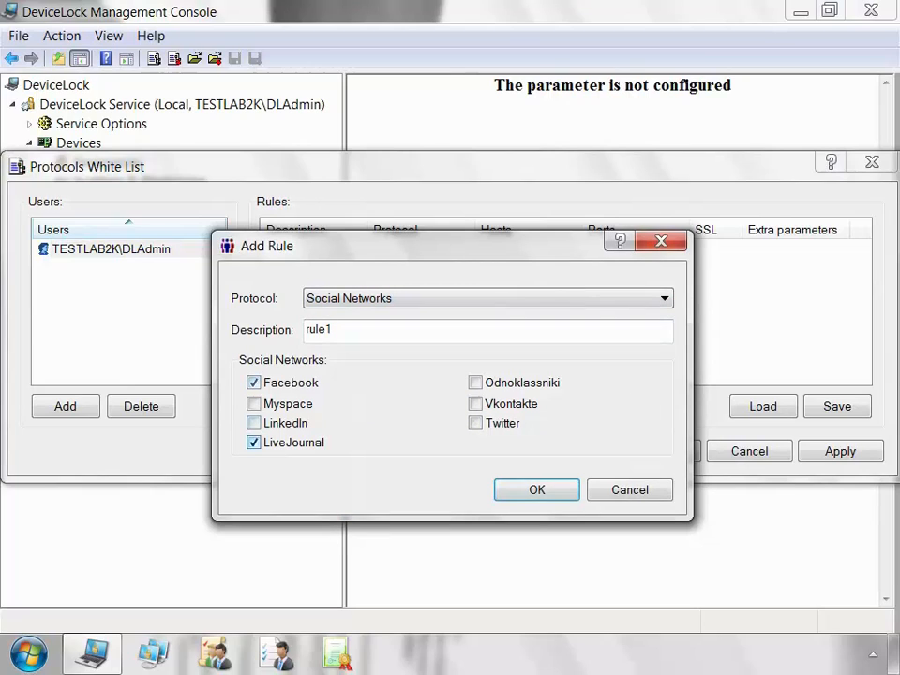
click(475, 422)
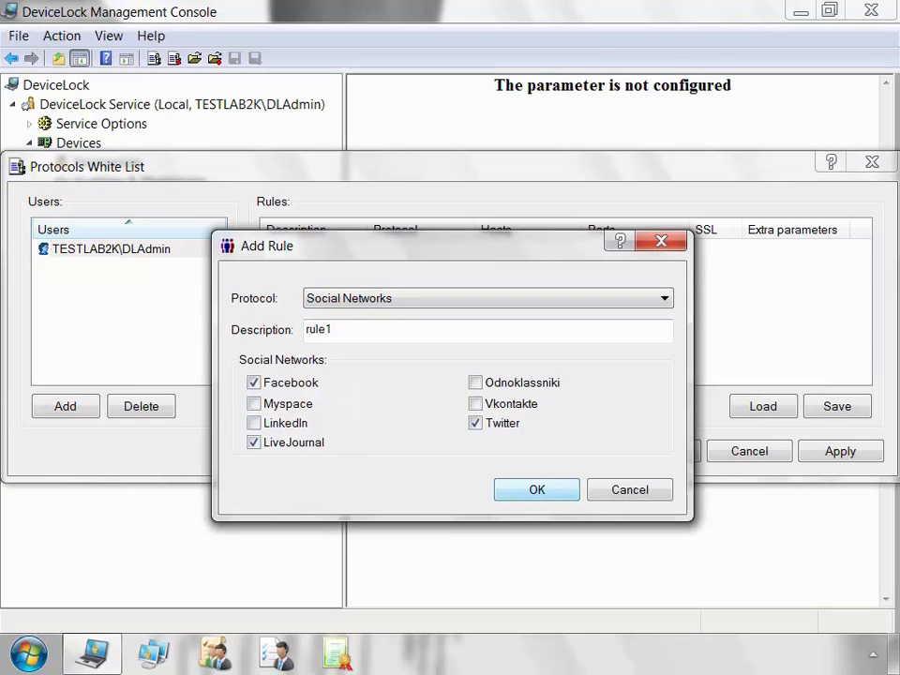
key(Return)
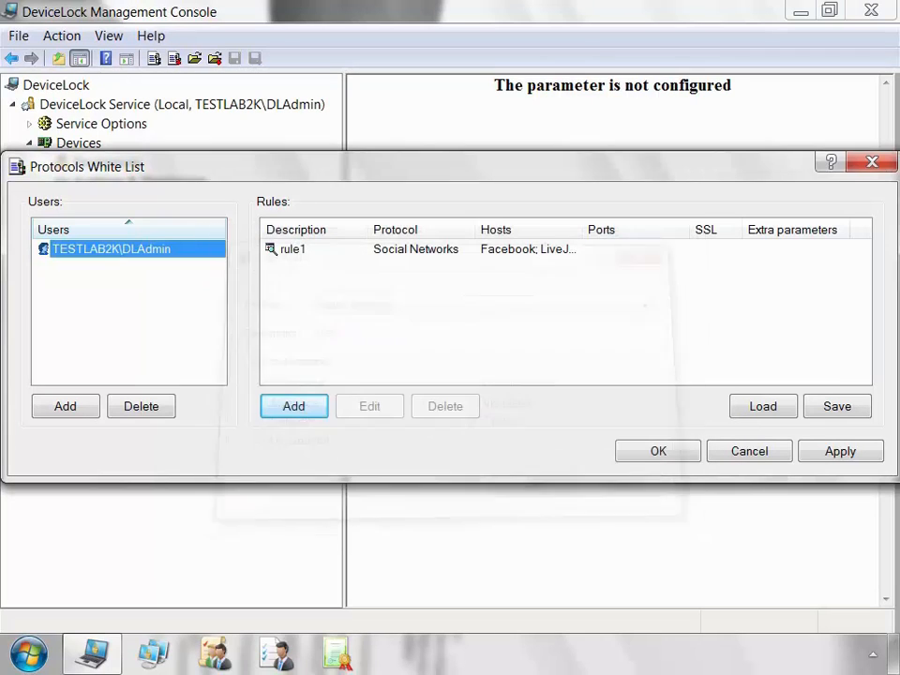
click(528, 250)
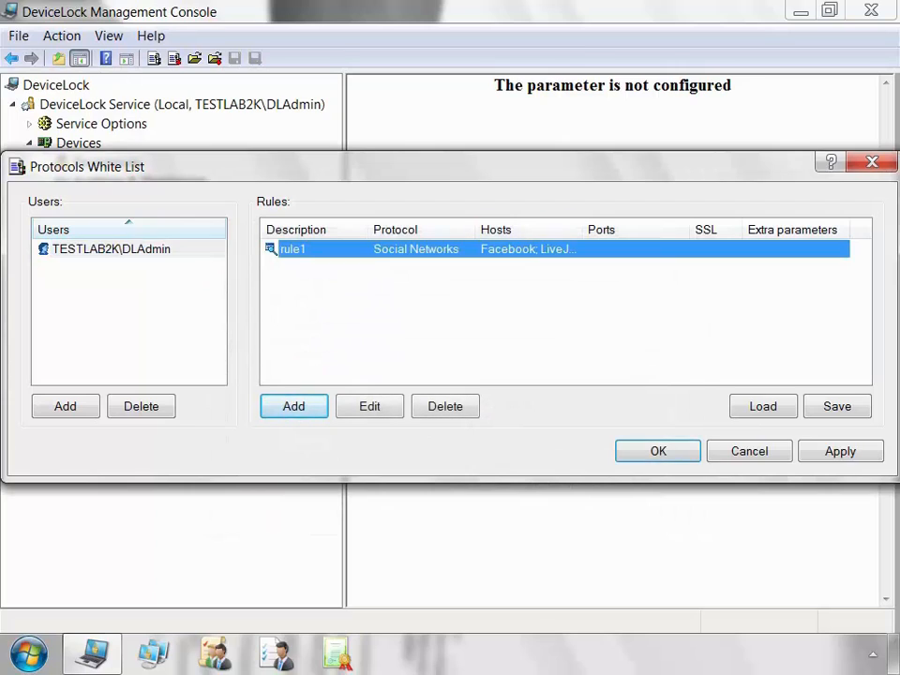
double_click(581, 230)
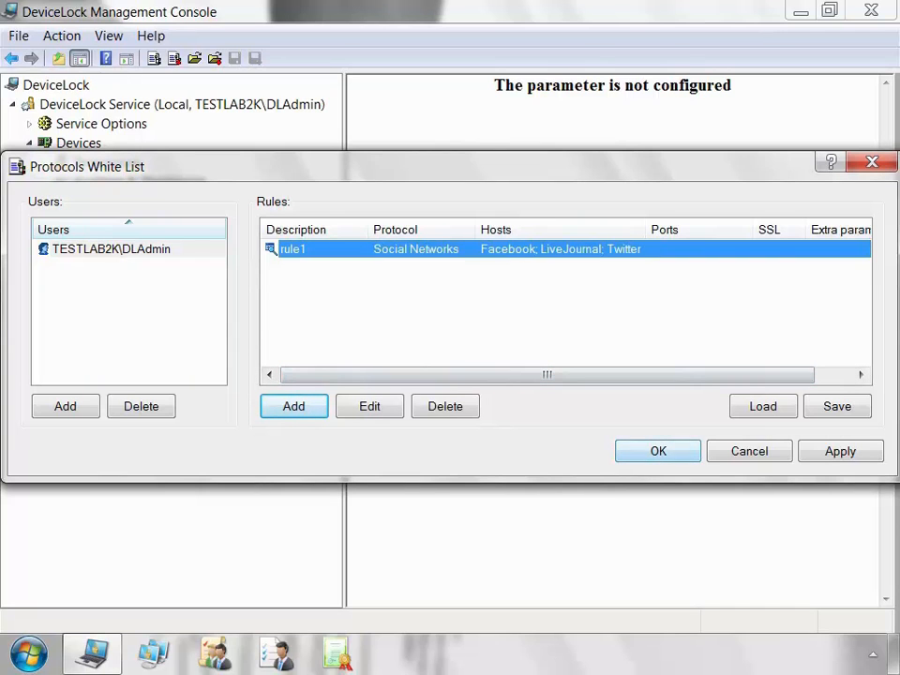
right_click(639, 324)
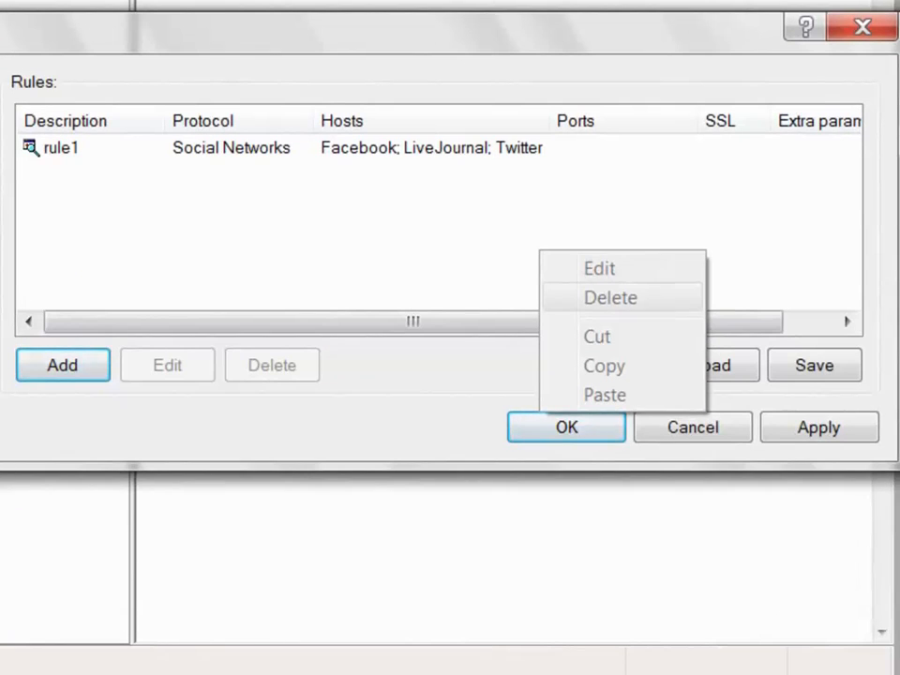
Dismiss the rules menu and save the Protocols White List with its new rule.
key(Escape)
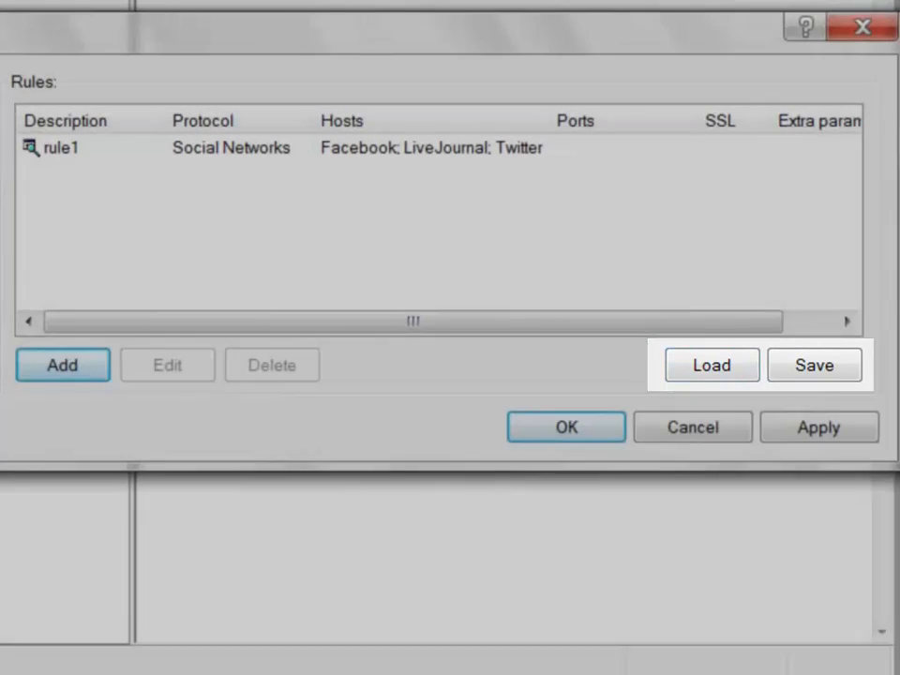
click(566, 428)
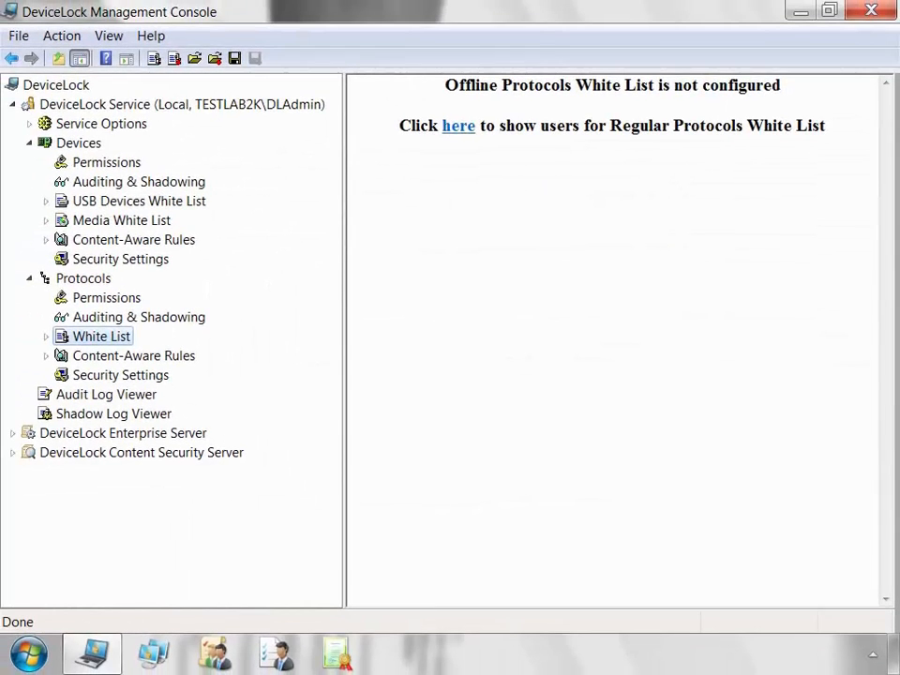
Inspect the context menus of the protocols White List node and its listed user.
right_click(90, 337)
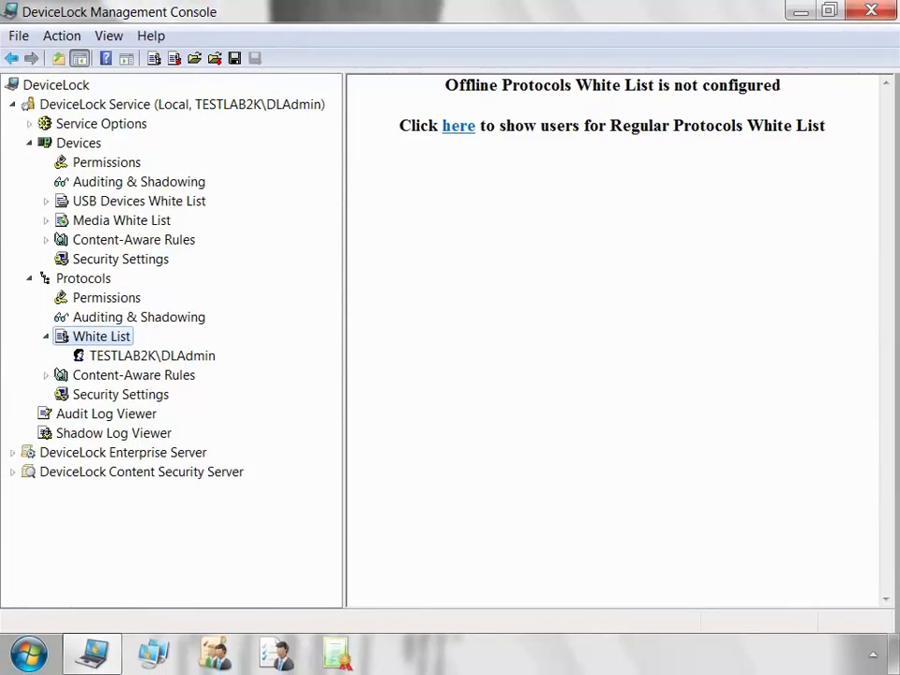
right_click(198, 356)
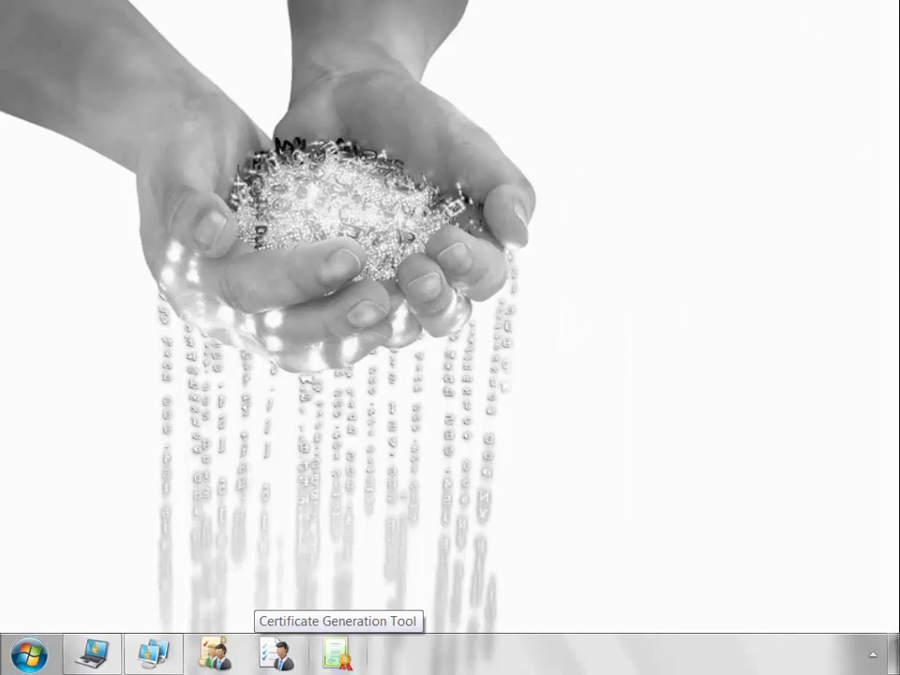
Generate a DeviceLock certificate with the default name and key files in C:\Program Files\DeviceLock.
click(335, 653)
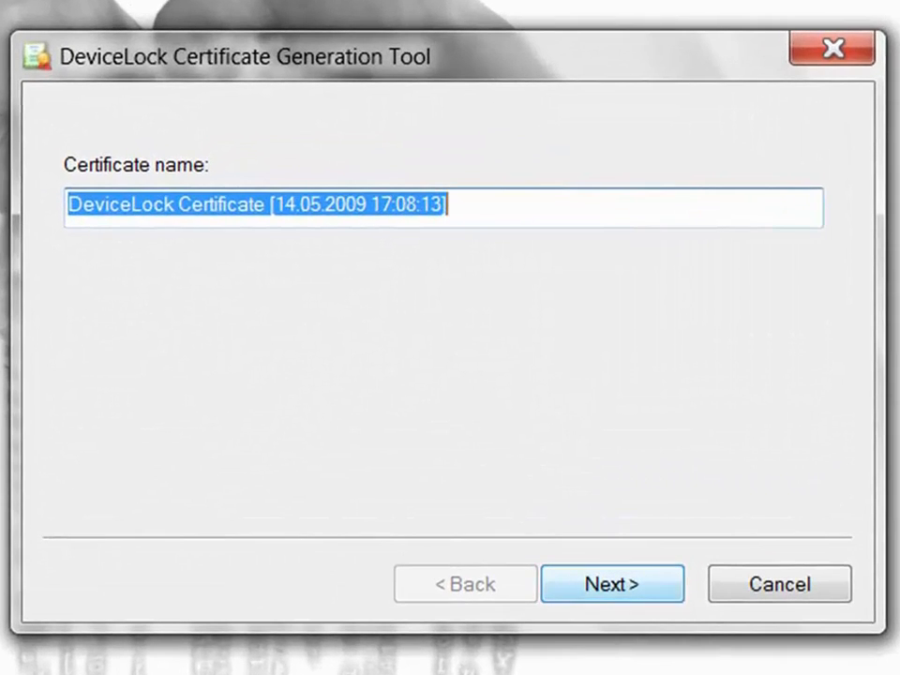
key(Return)
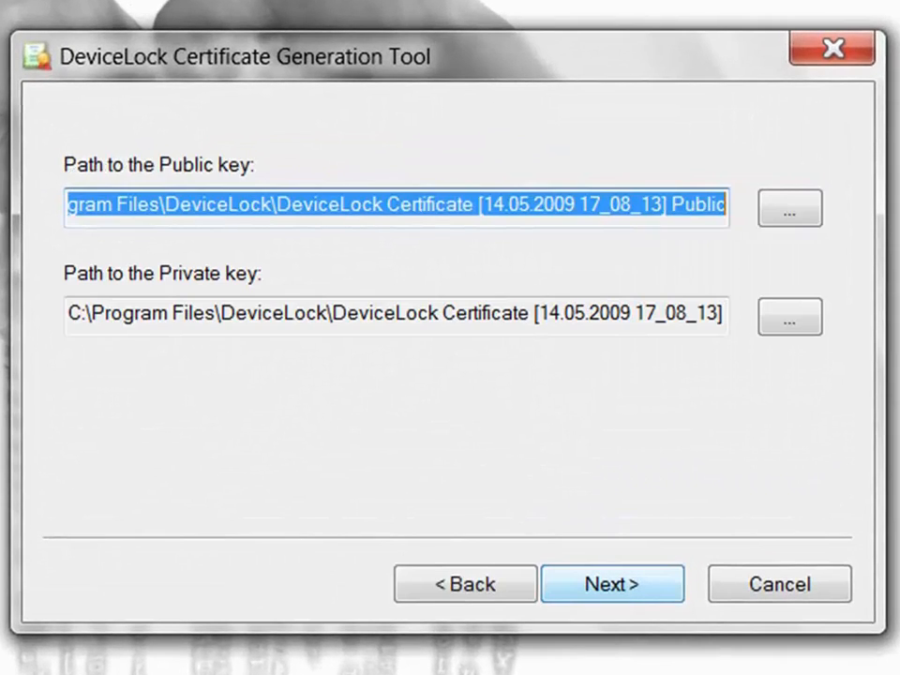
click(612, 584)
click(612, 584)
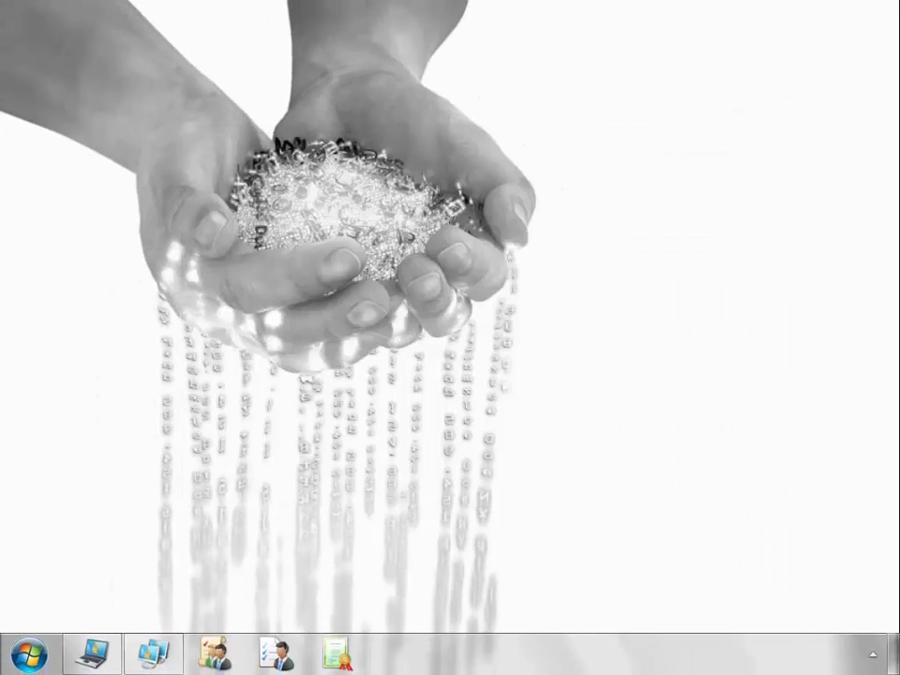
Connect the DeviceLock Management Console to the local computer's DeviceLock Service.
click(91, 654)
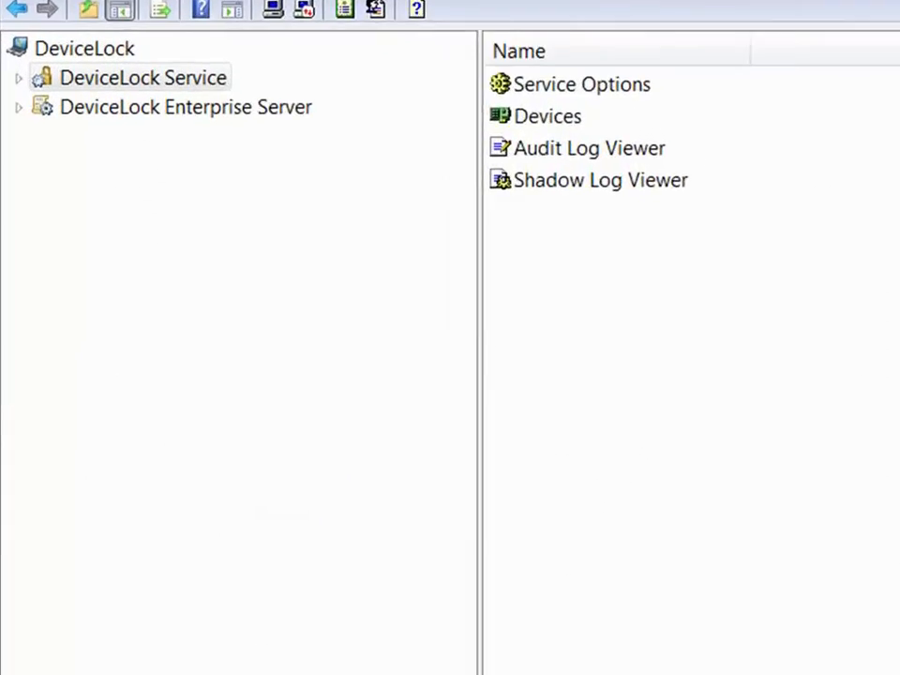
right_click(196, 75)
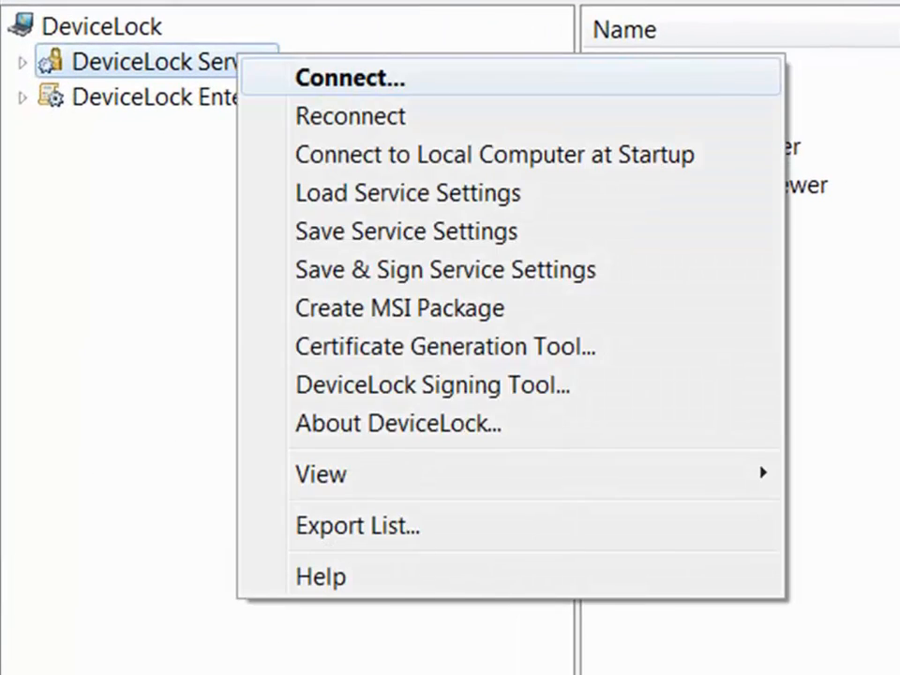
click(290, 90)
click(717, 429)
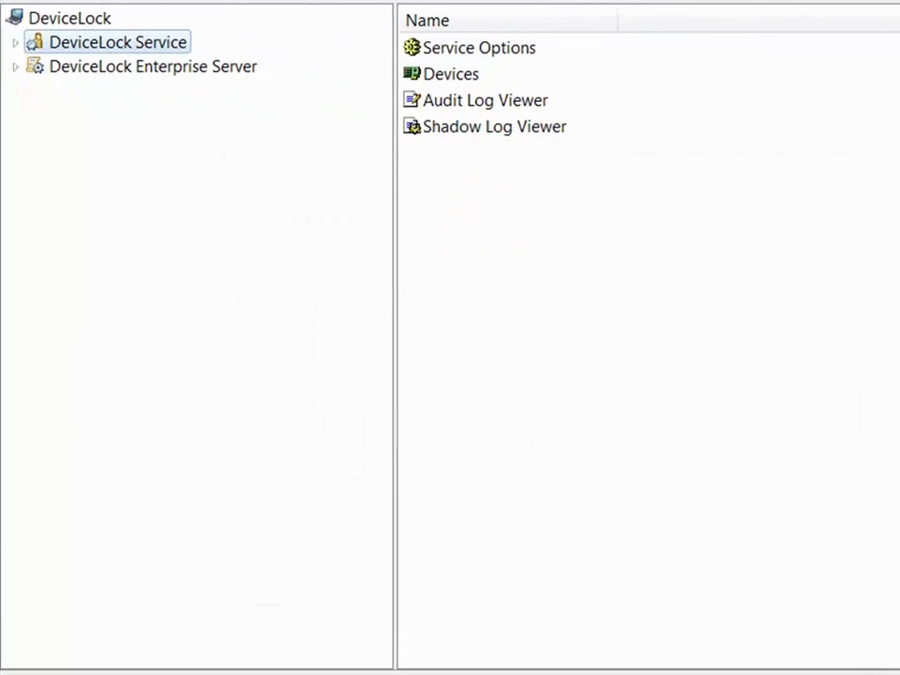
Set the Service Options DeviceLock certificate to the 17_05_59 Public file (14.05.2009 17:05:59).
click(15, 42)
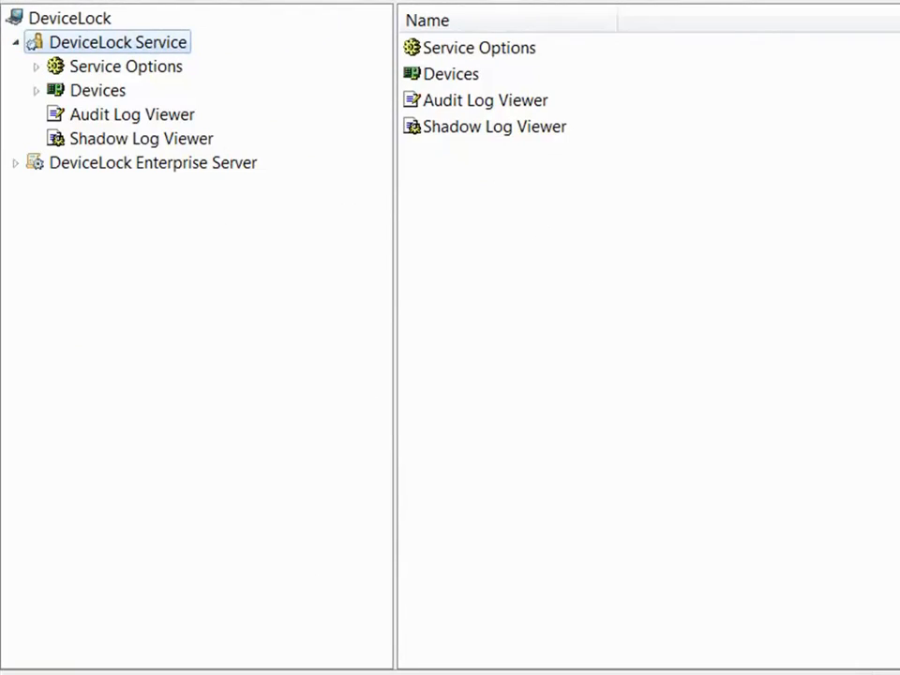
click(126, 67)
double_click(501, 310)
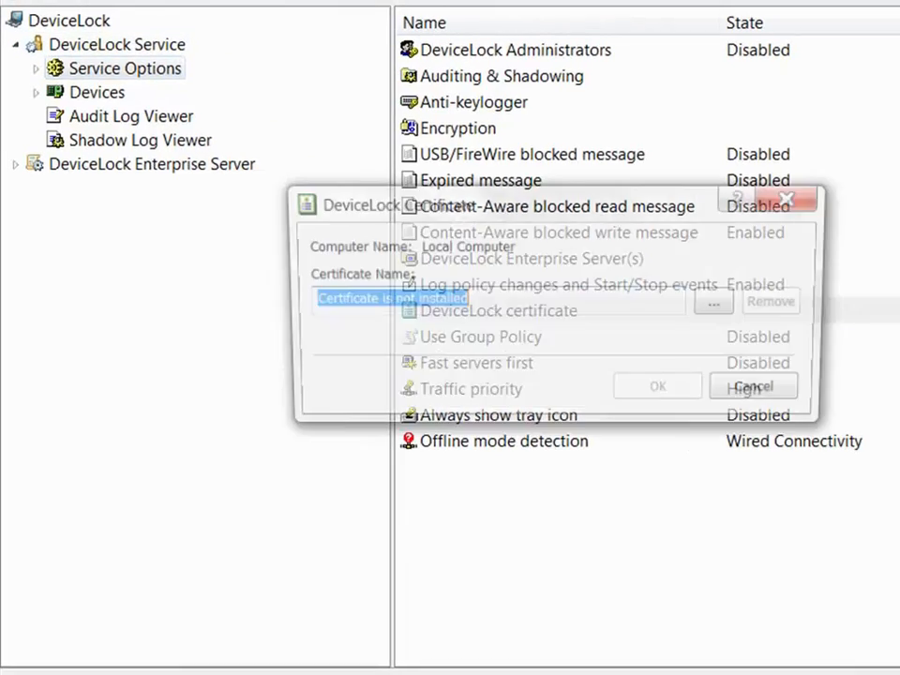
click(726, 301)
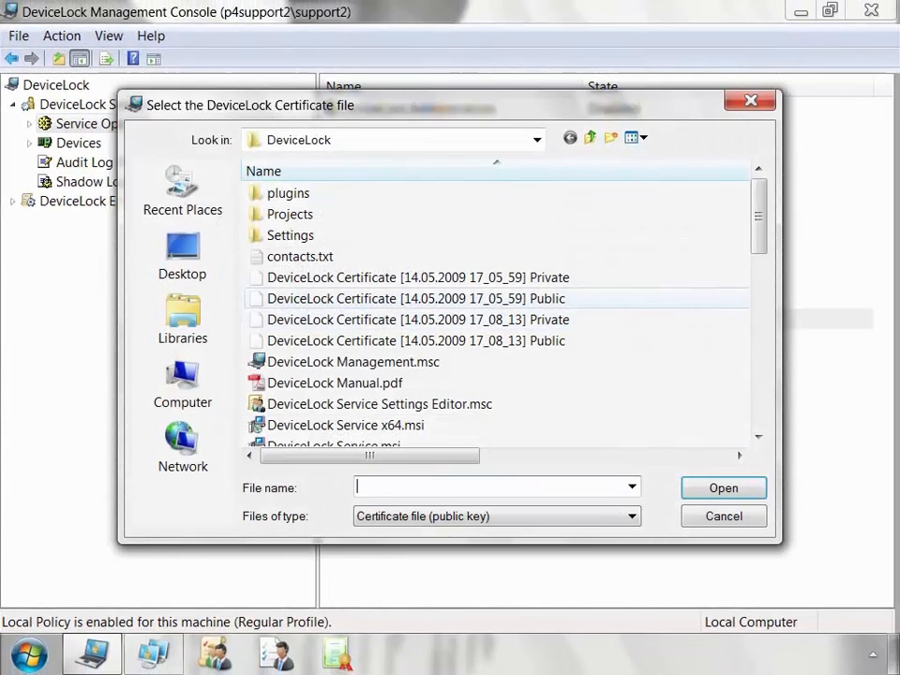
click(416, 299)
click(723, 488)
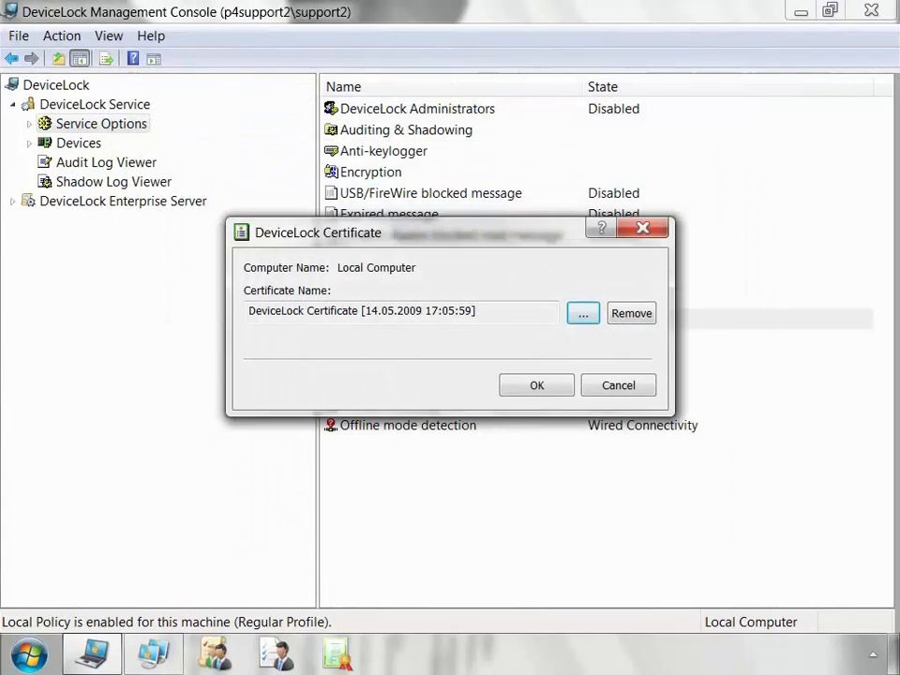
click(536, 385)
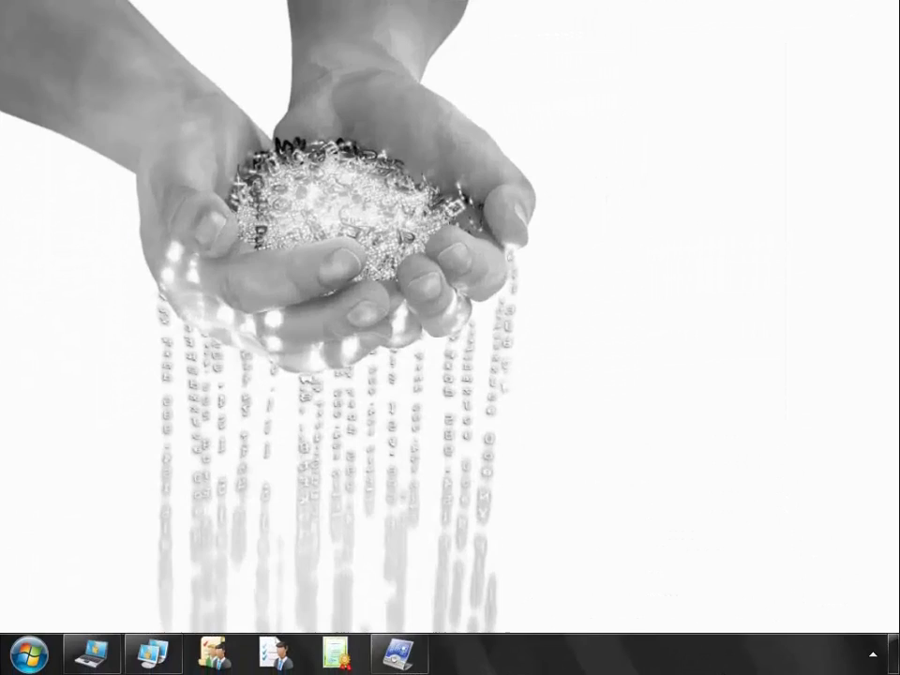
Run the Temporary White List Authorization Tool for the USB Mass Storage Device and select its device code.
click(398, 653)
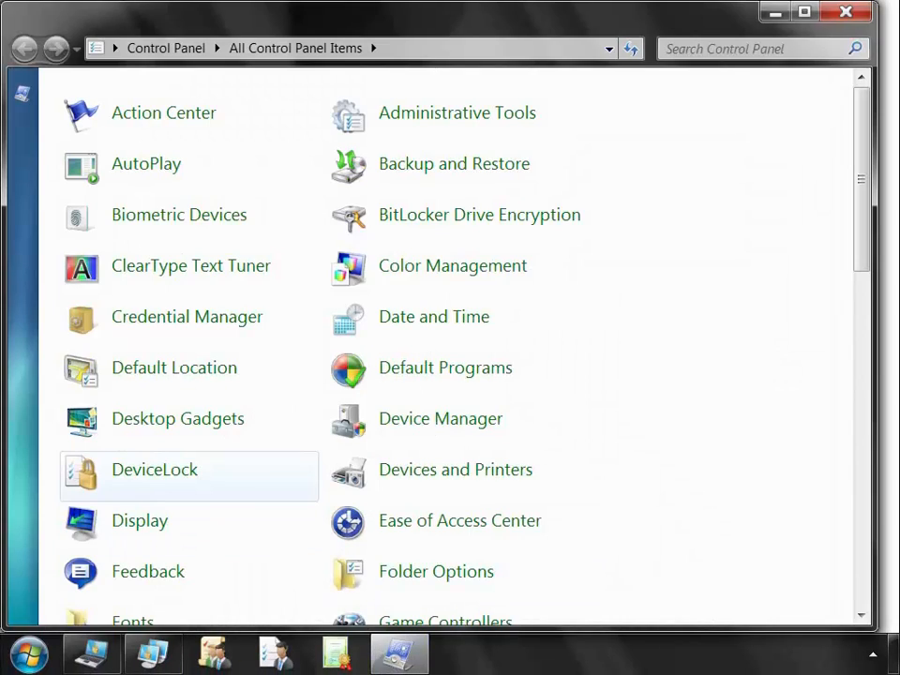
click(154, 469)
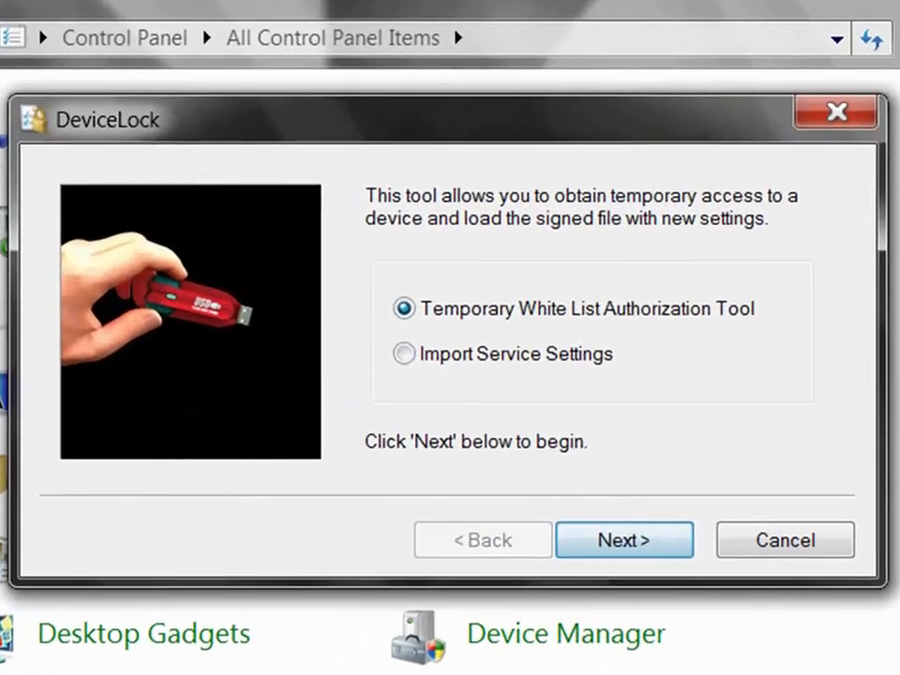
click(624, 541)
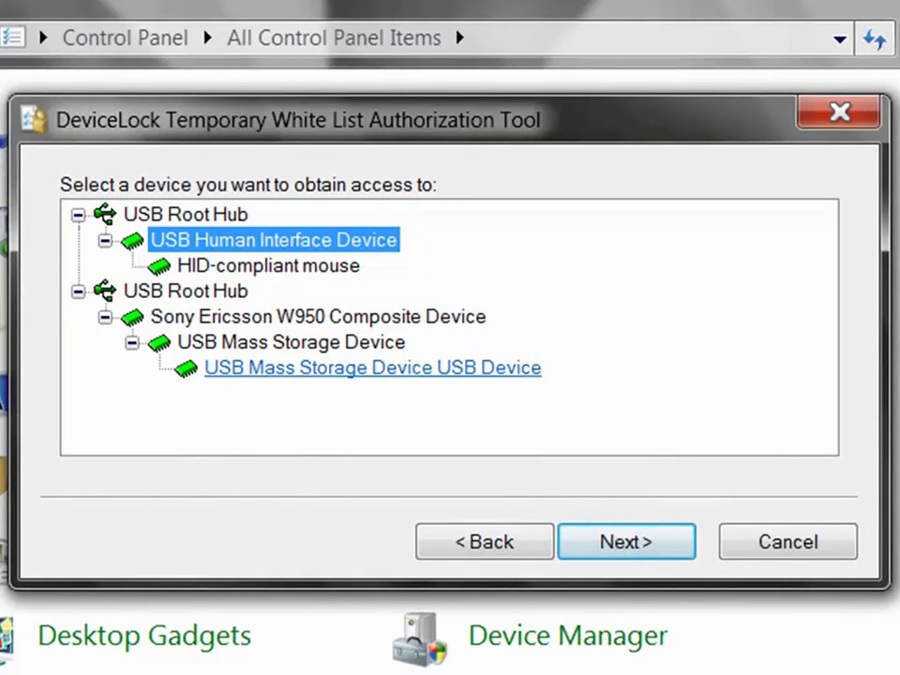
click(373, 368)
click(625, 541)
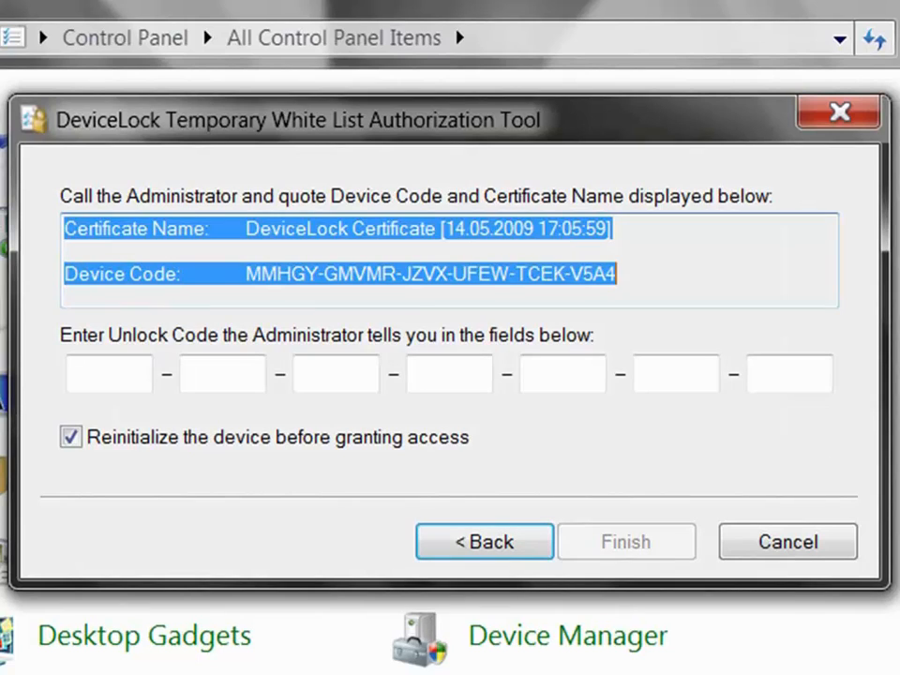
drag(619, 273, 63, 273)
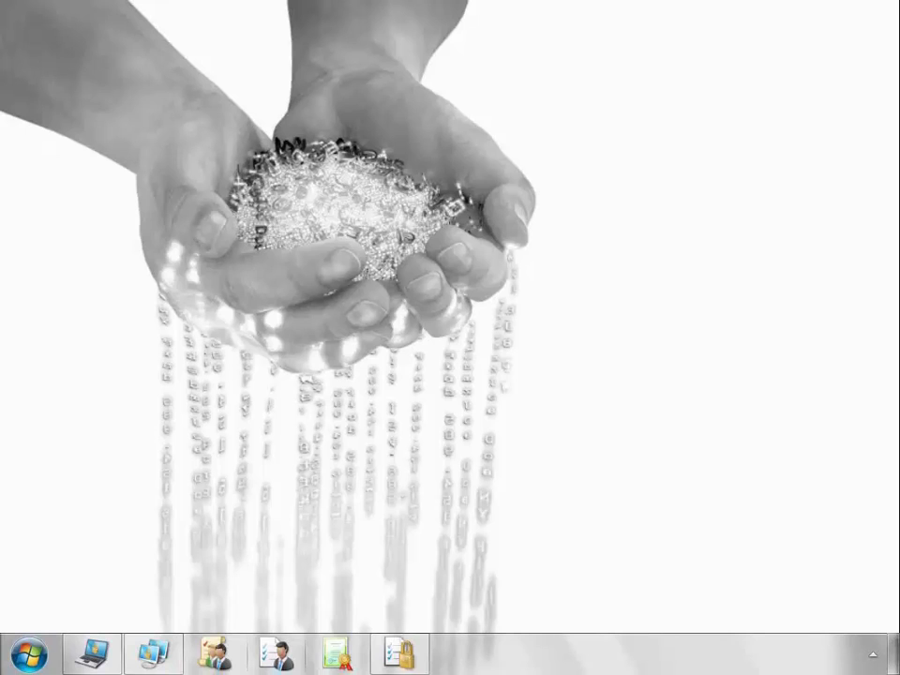
Paste the device code into the Signing Tool, generate a 60-minute unlock code and apply it.
click(215, 653)
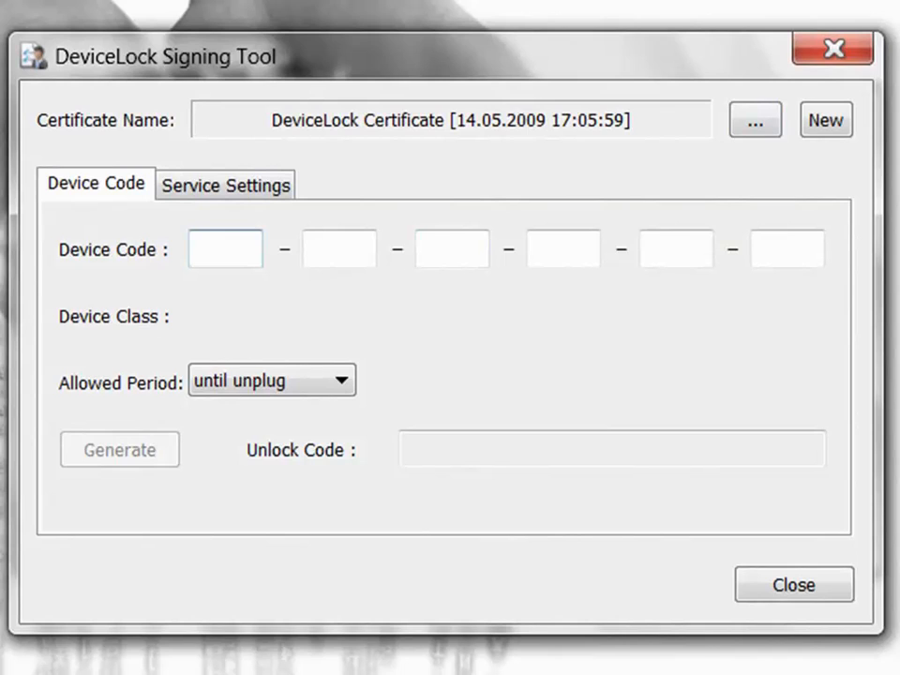
text(MMHGY-GMVMR-JZVX-UFEW-TCEK-V5A4)
click(339, 380)
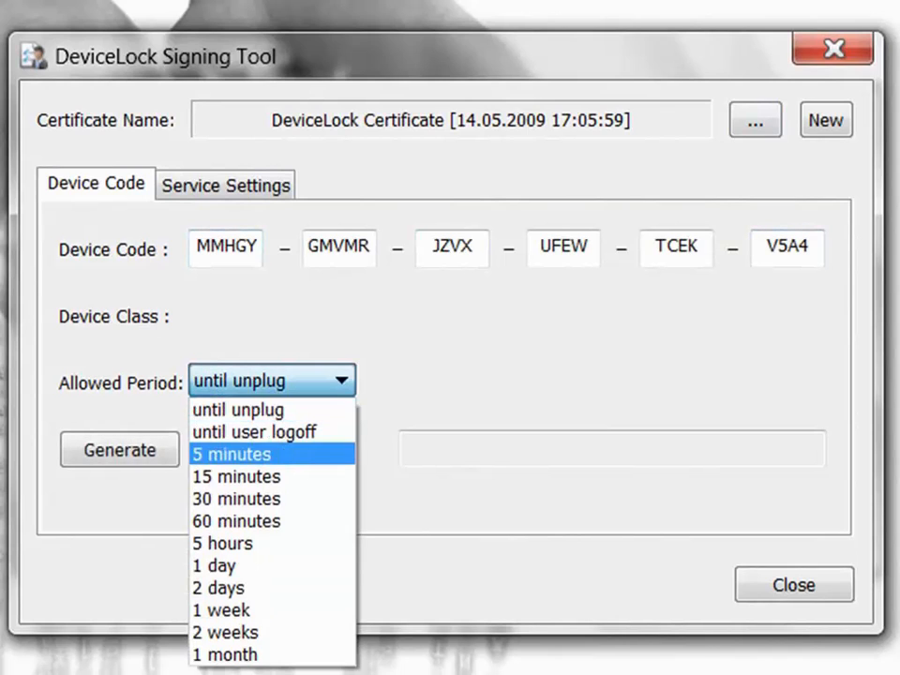
click(236, 521)
click(120, 450)
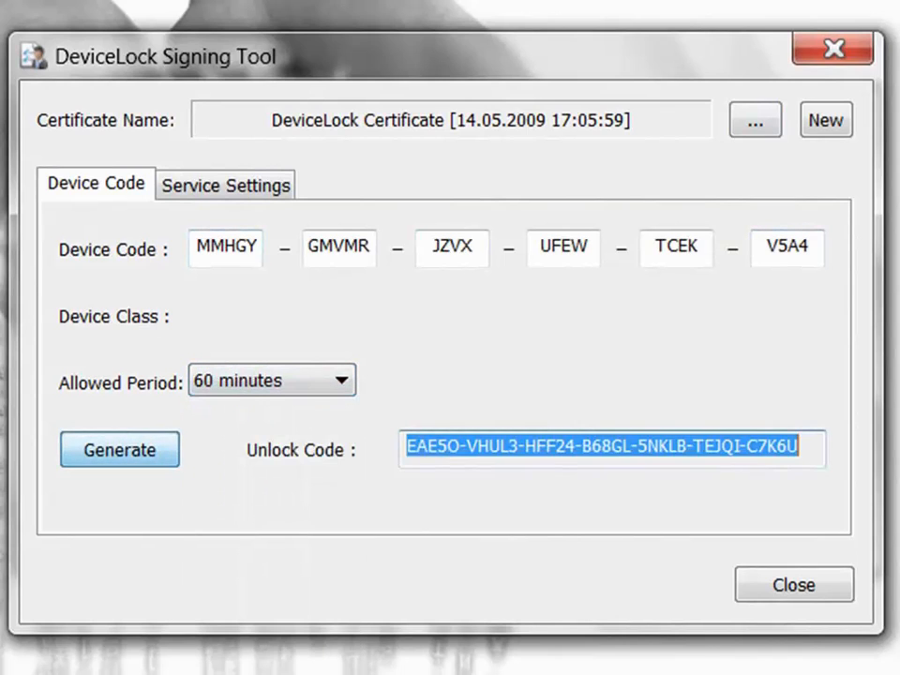
drag(804, 447, 407, 447)
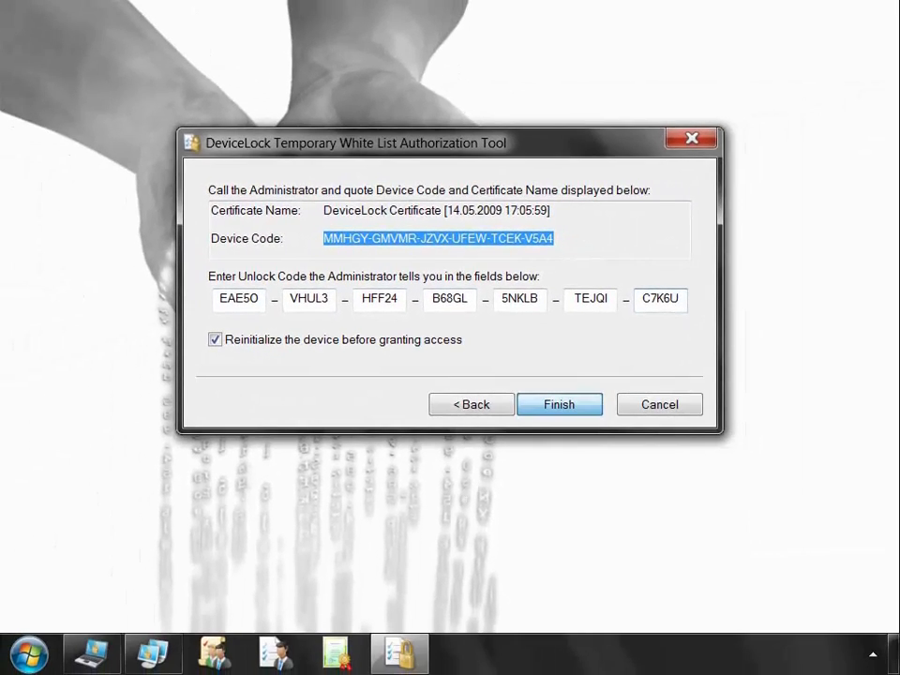
key(Return)
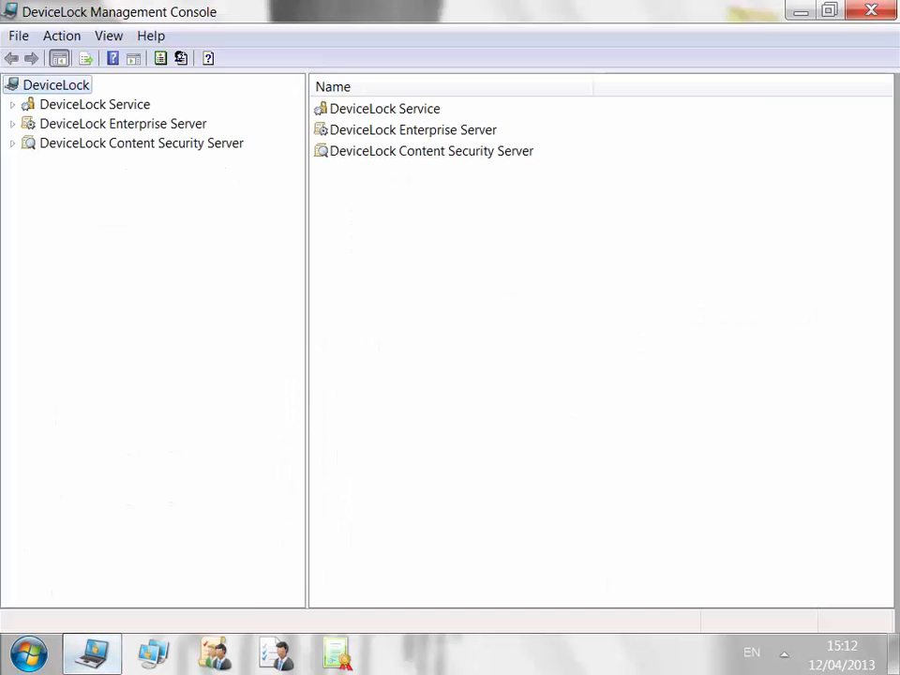
Connect to the local DeviceLock Service and display Everyone's content-aware rules under Devices.
right_click(132, 104)
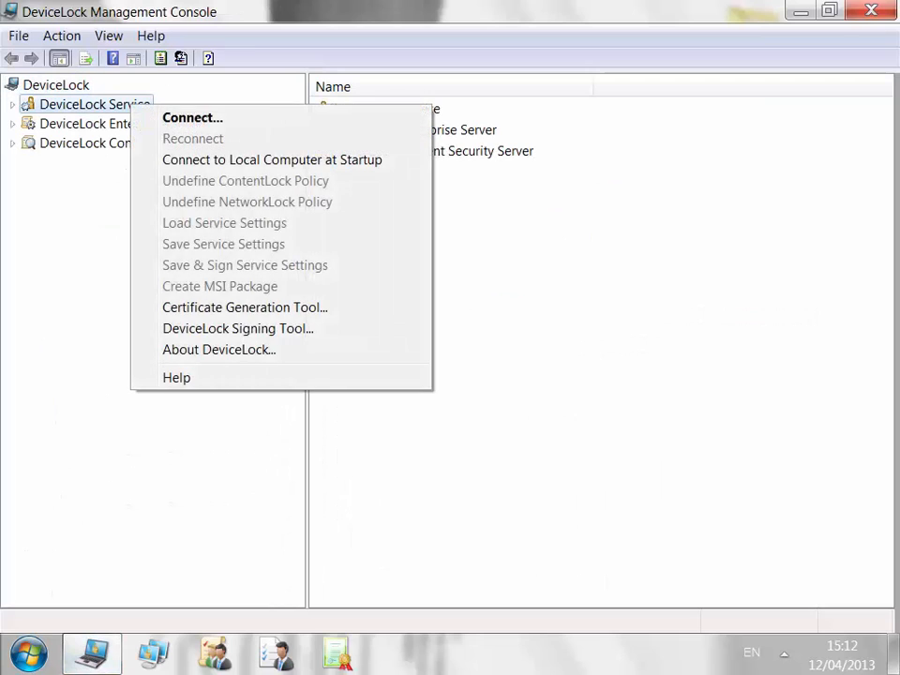
click(192, 117)
click(592, 415)
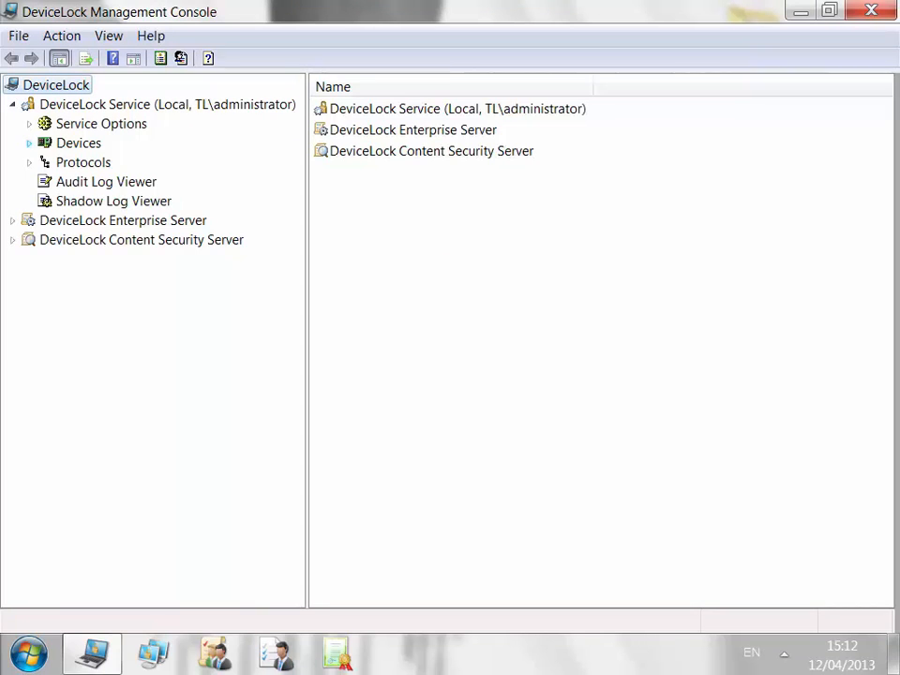
click(29, 143)
click(134, 240)
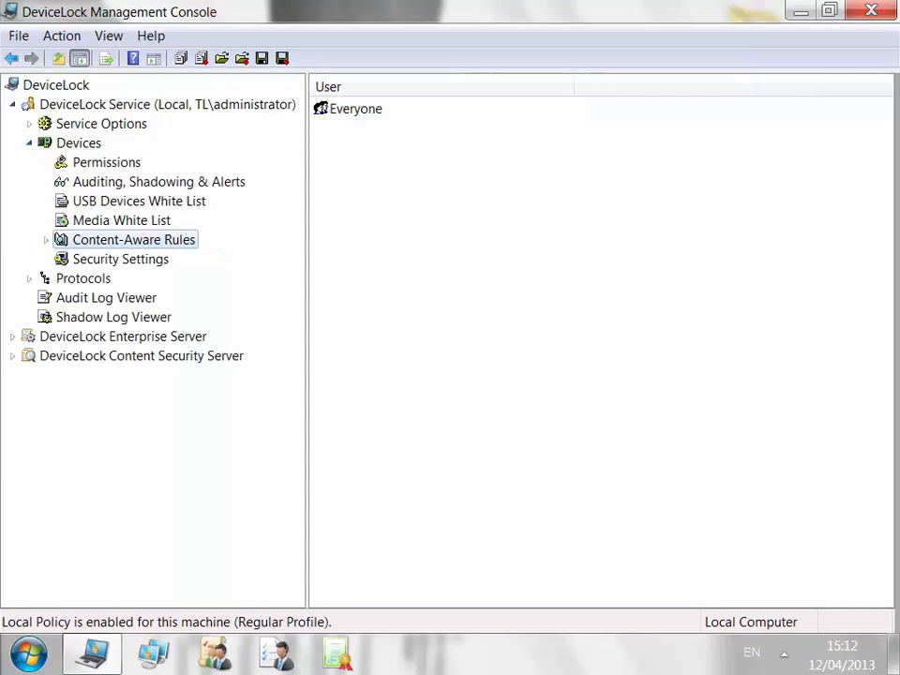
click(45, 240)
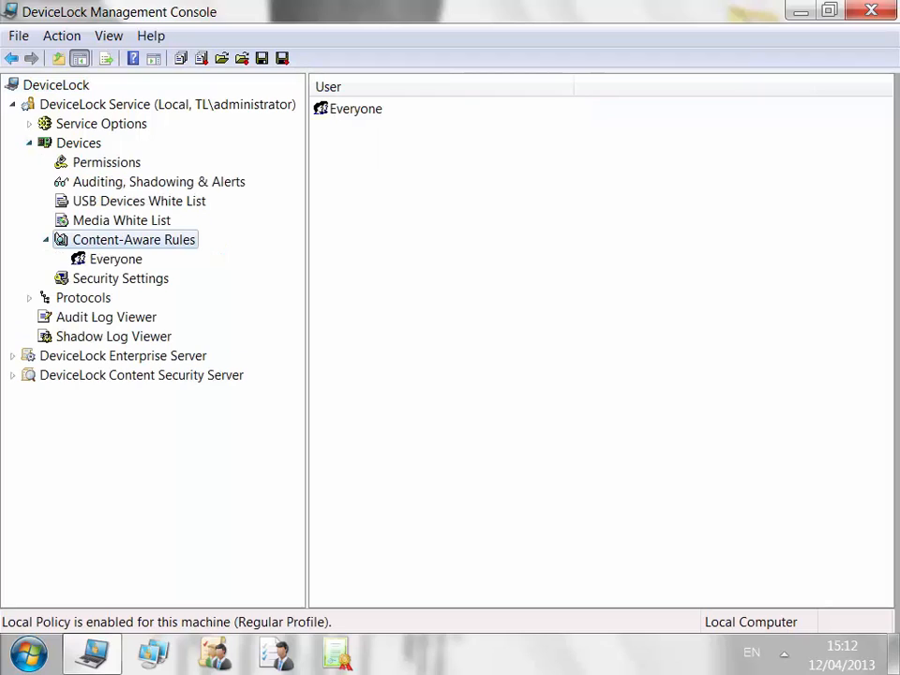
click(115, 259)
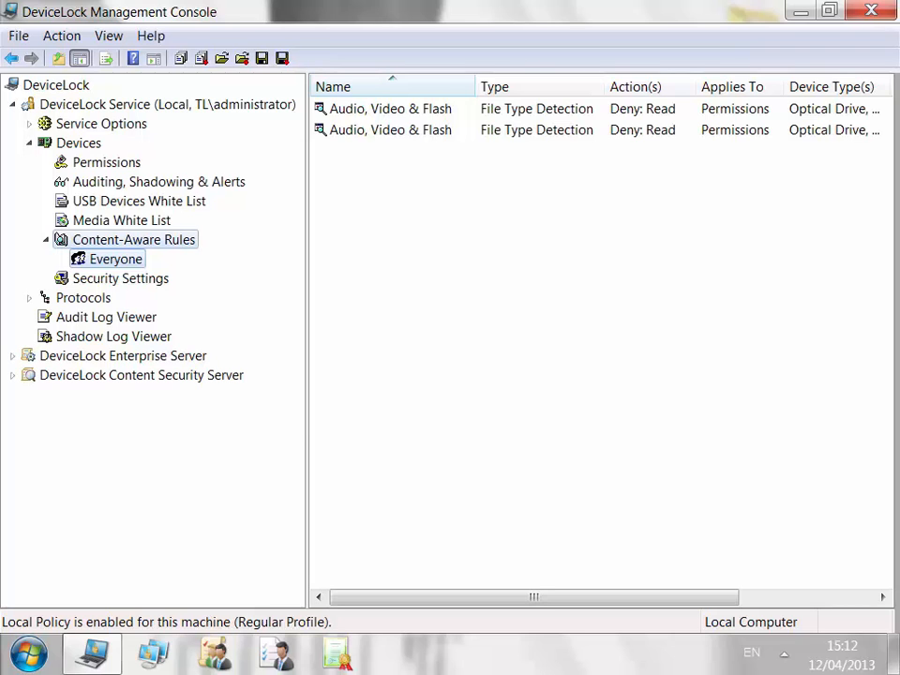
right_click(169, 242)
Open the content-aware rules manager and view the File Type Detection and Keywords groups.
click(220, 257)
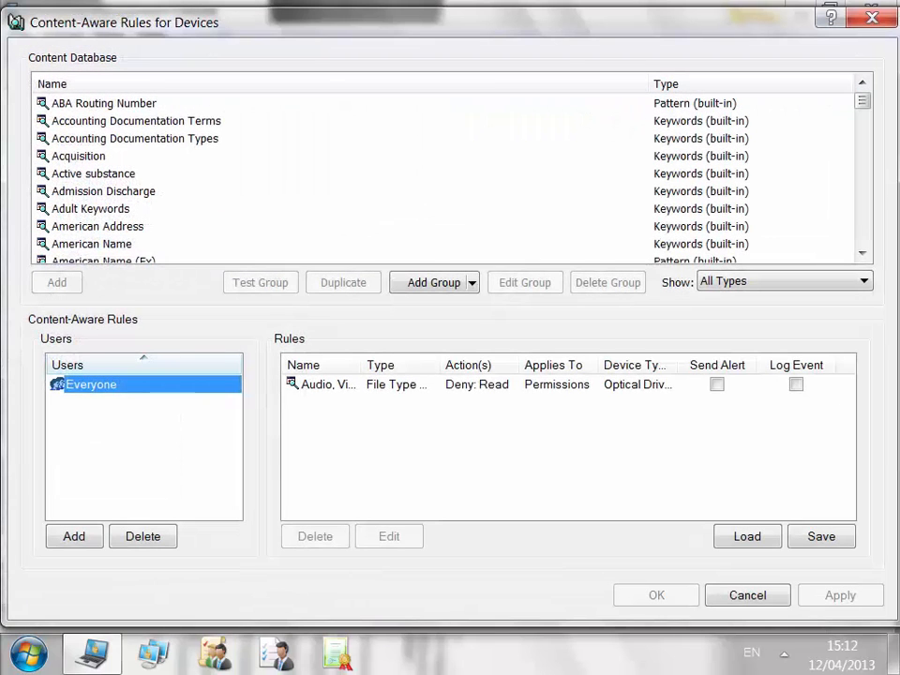
click(862, 281)
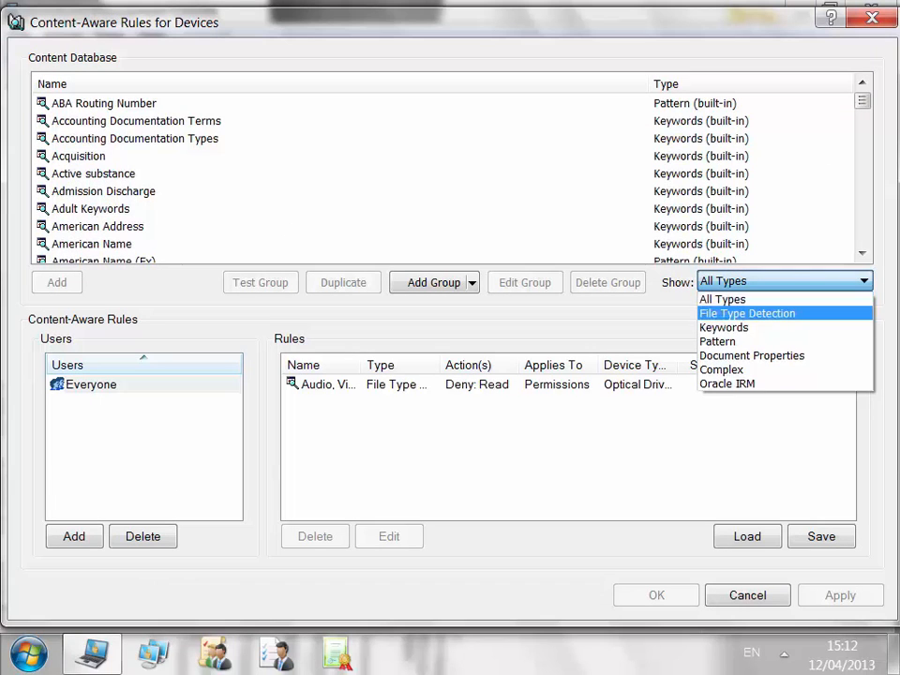
click(785, 313)
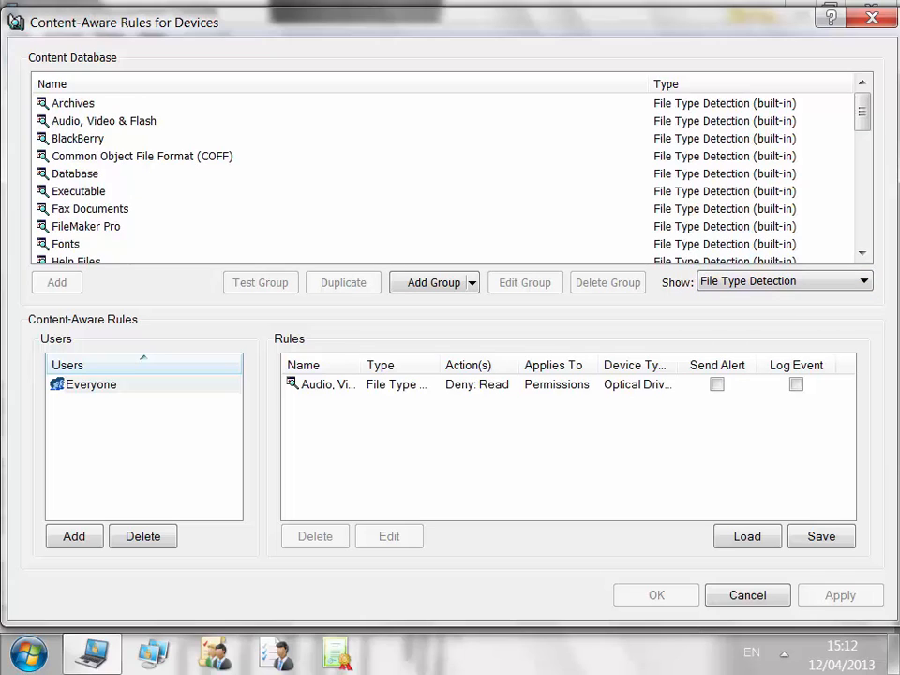
click(785, 280)
click(785, 326)
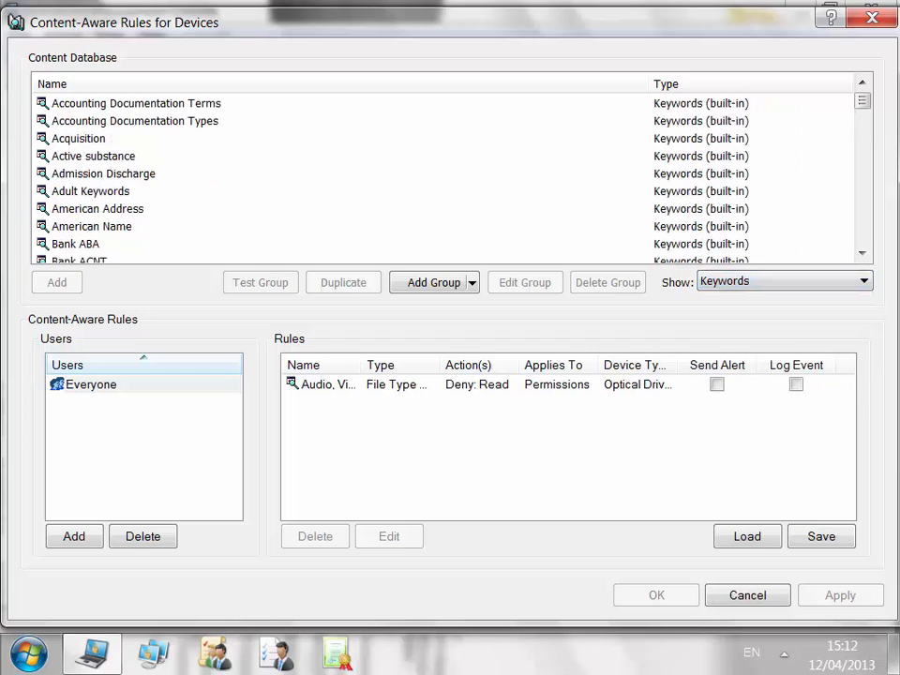
Filter the content database through Pattern to Document Properties and select PasswordProtected.
click(785, 280)
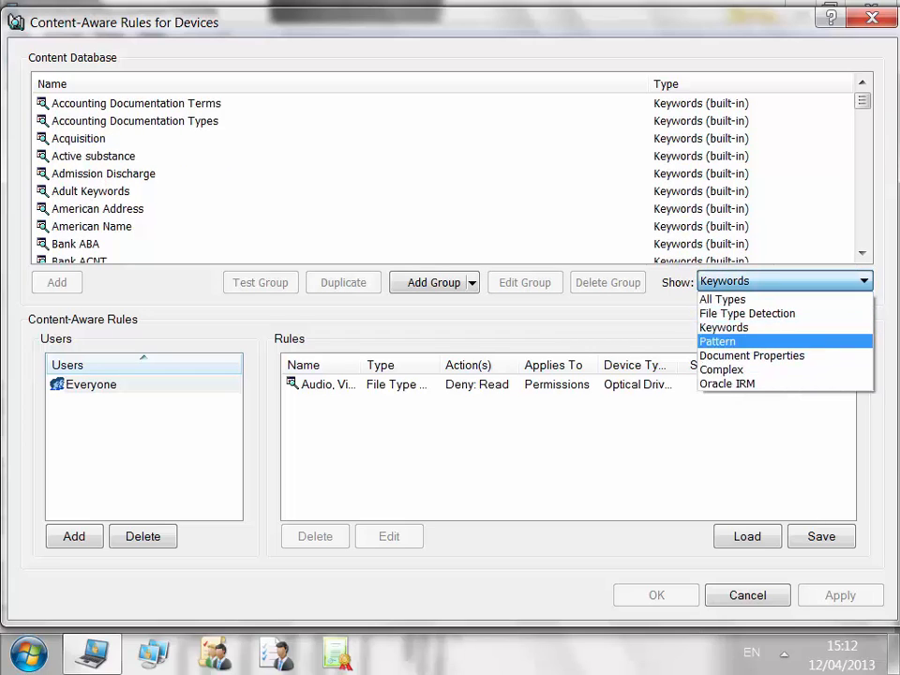
click(740, 342)
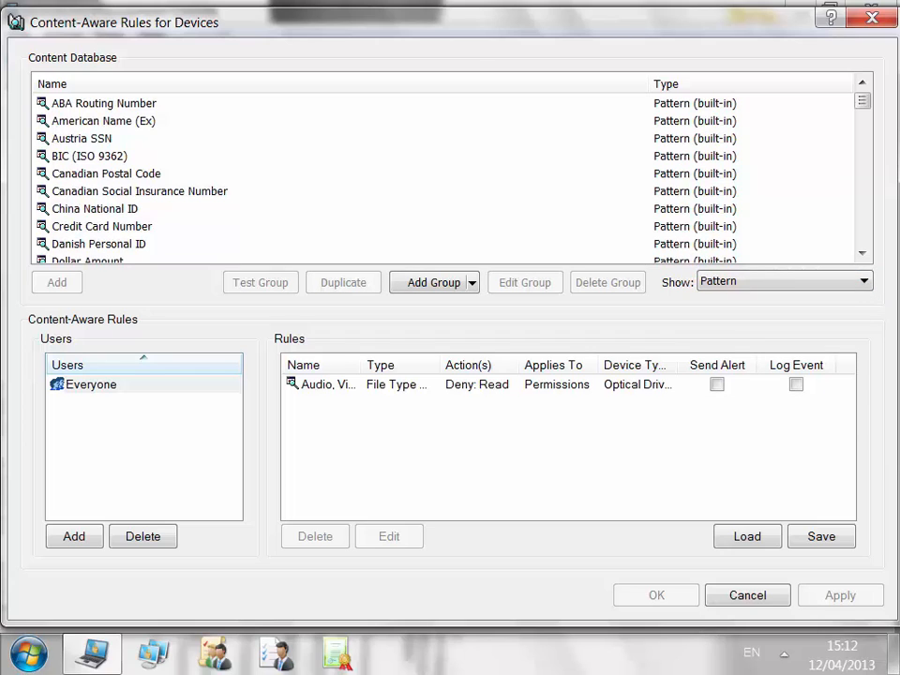
click(785, 281)
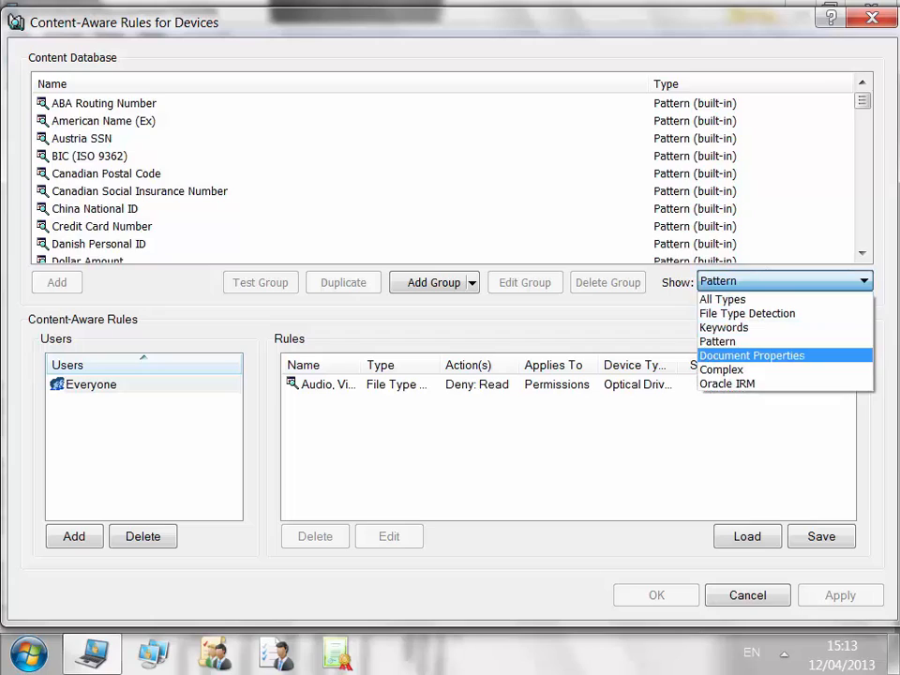
click(787, 354)
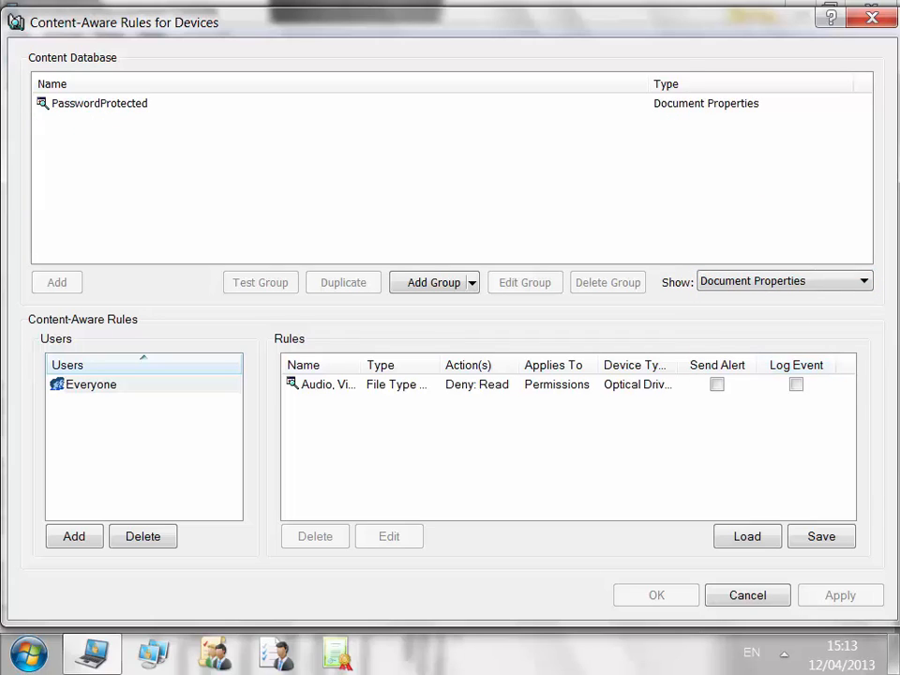
click(99, 103)
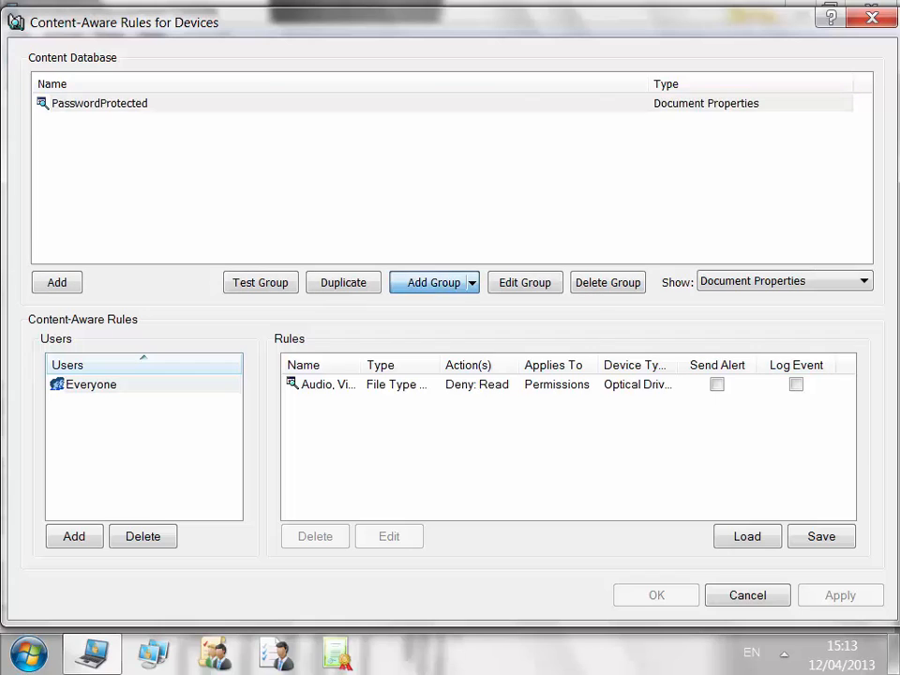
click(434, 282)
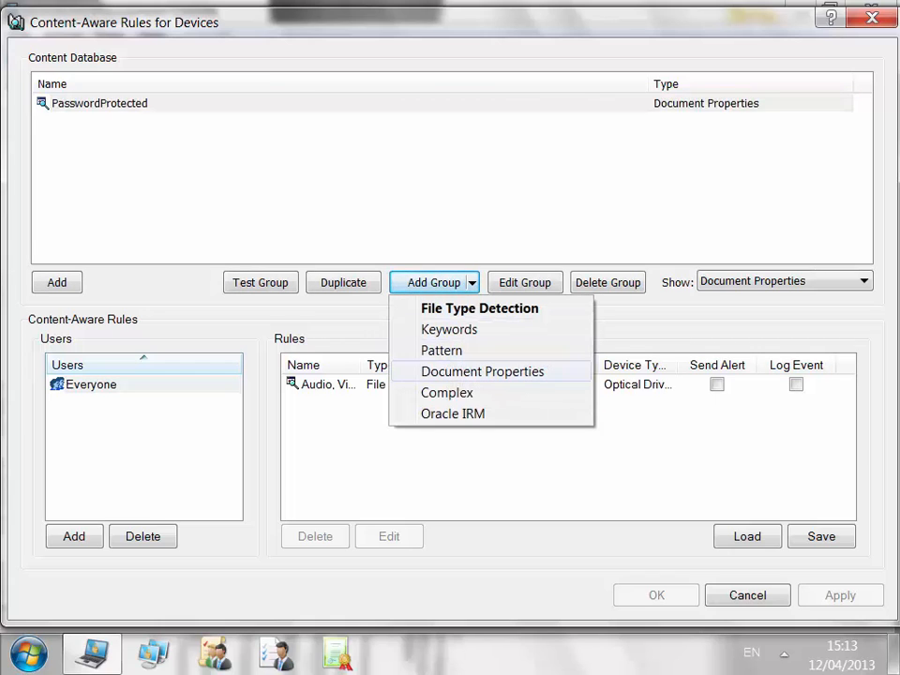
Start a new Document Properties group, toggle the password protected condition, then cancel it.
click(482, 371)
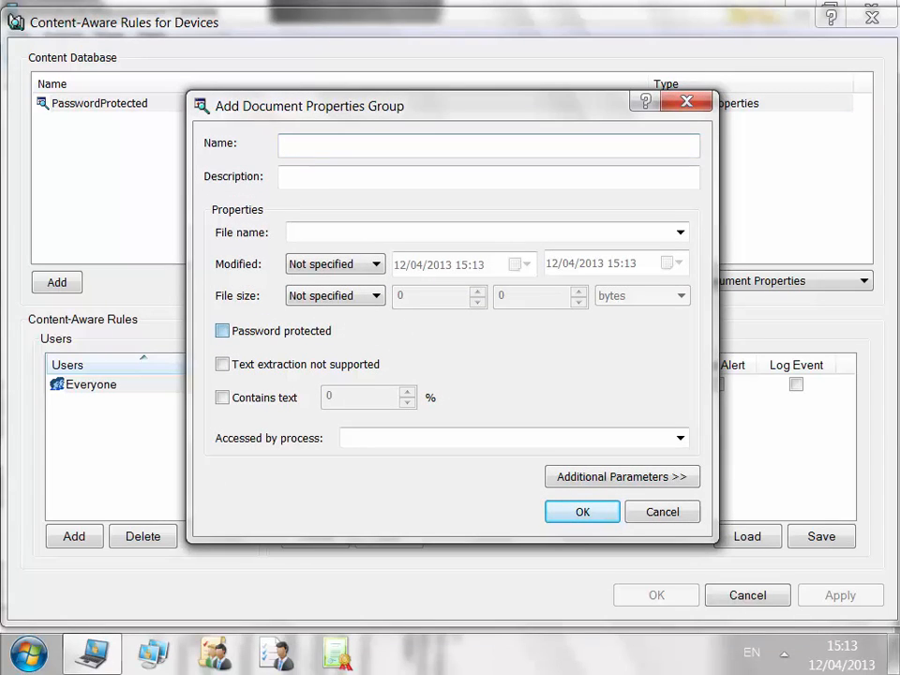
click(222, 331)
click(222, 331)
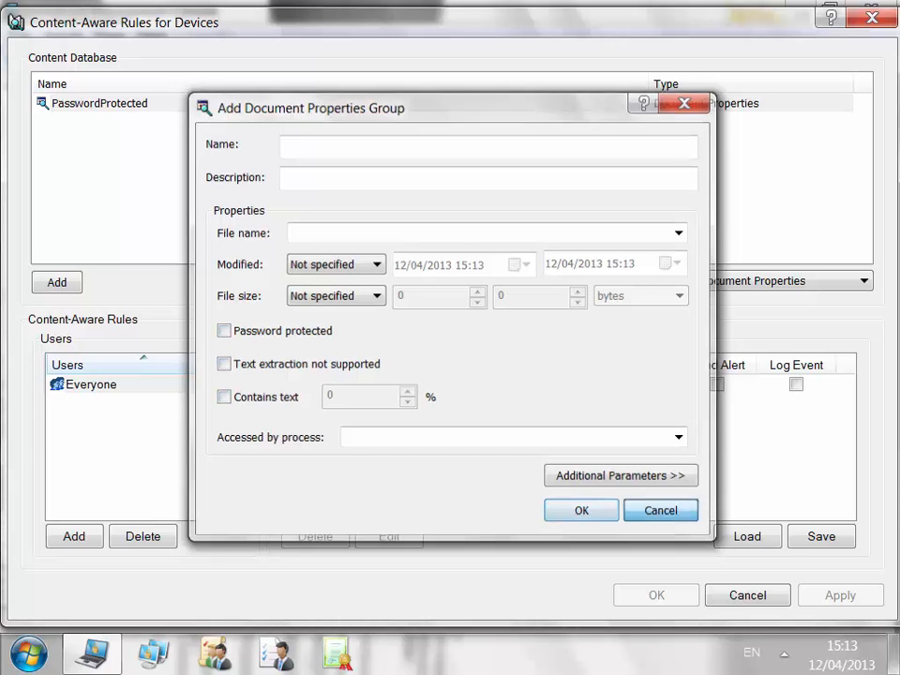
click(661, 511)
Filter to Oracle IRM, then Complex groups, and open PwdDocs for editing.
click(783, 281)
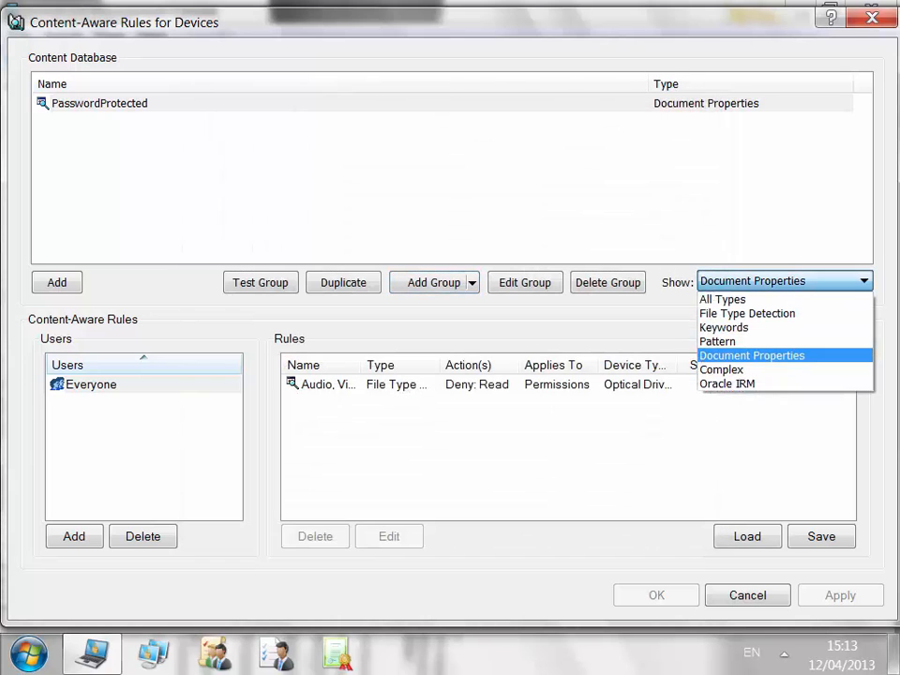
key(Return)
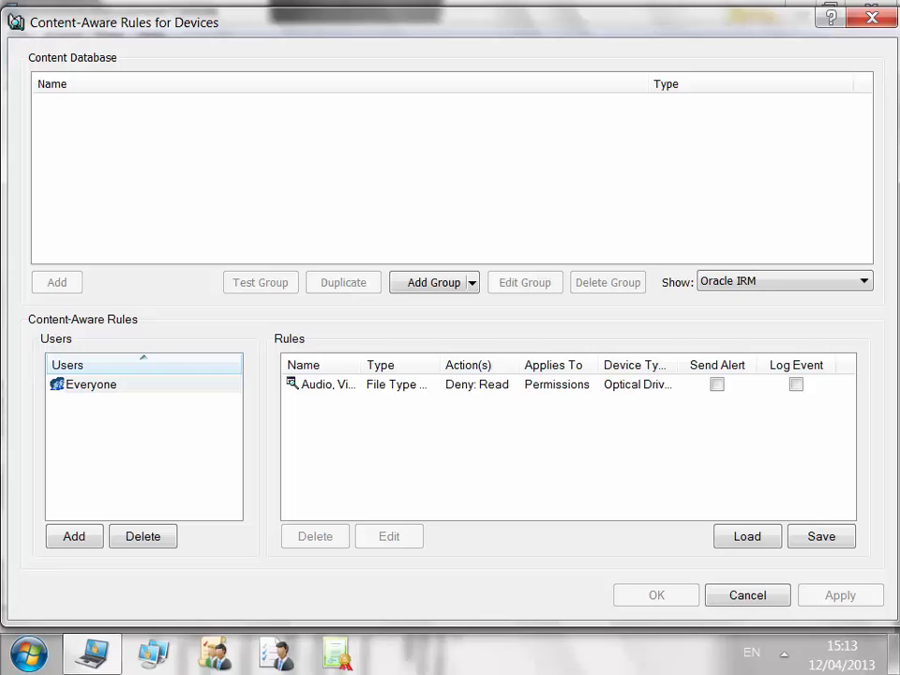
click(810, 281)
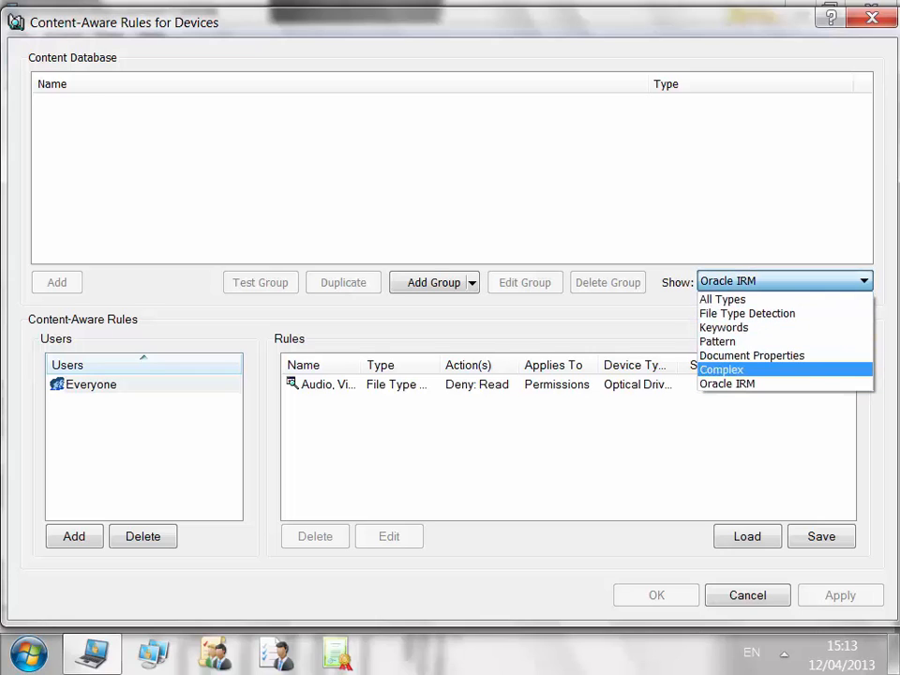
click(795, 369)
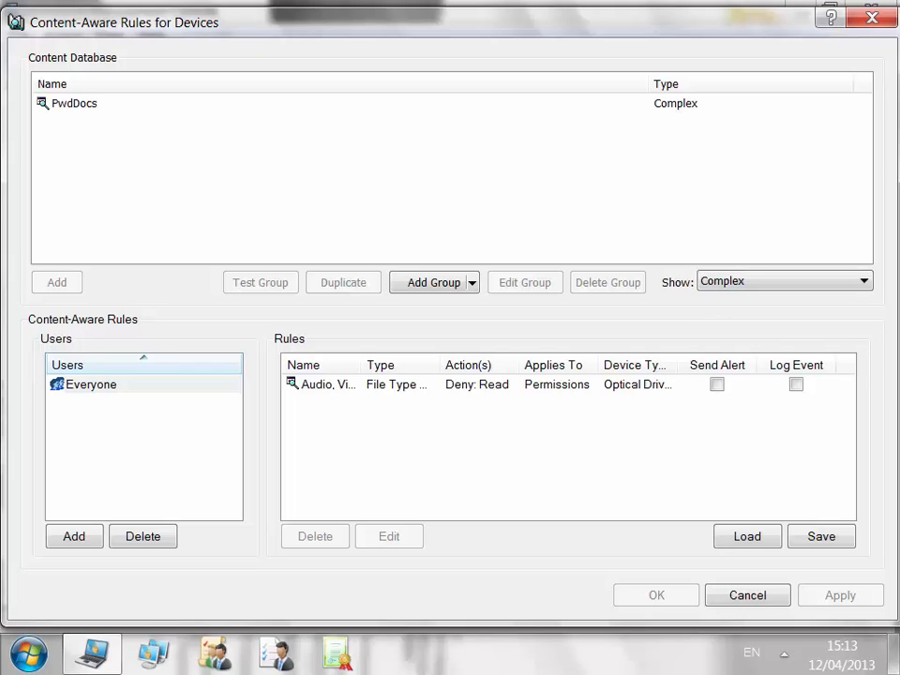
click(75, 103)
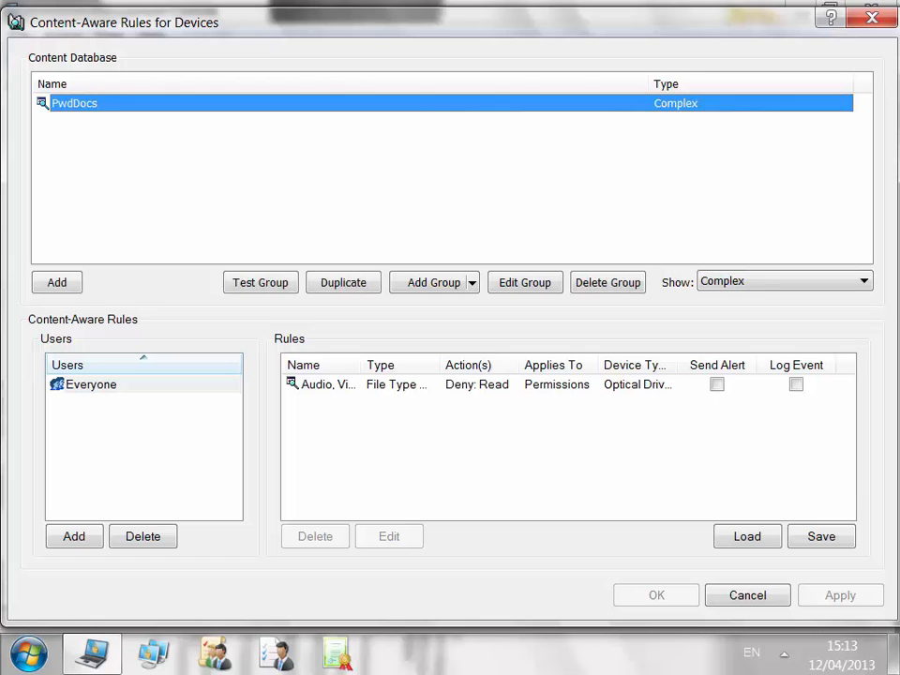
click(525, 282)
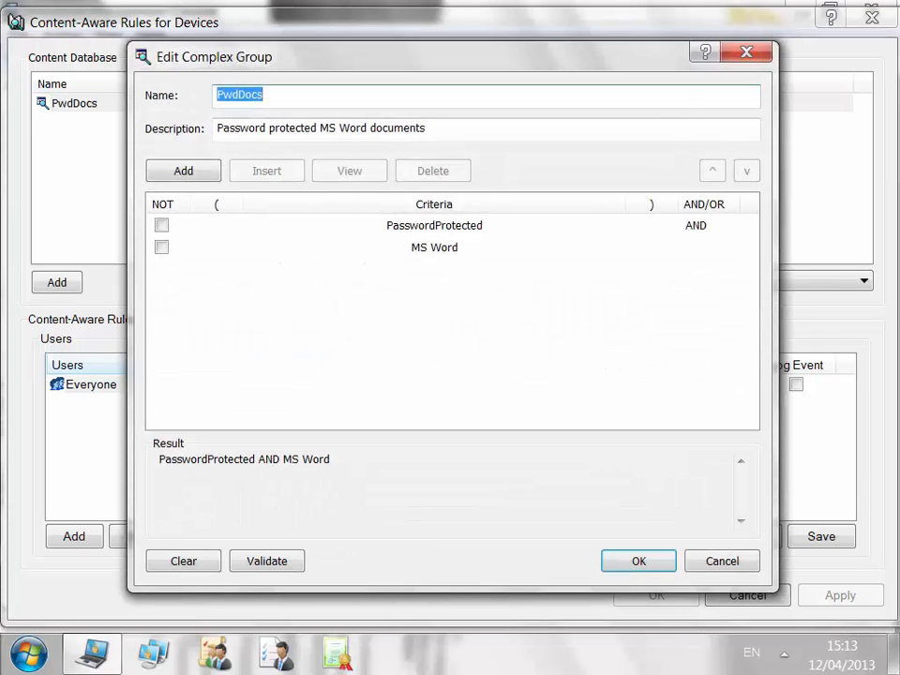
Keep the PwdDocs criteria as PasswordProtected AND MS Word and close the group editor.
click(434, 225)
click(434, 247)
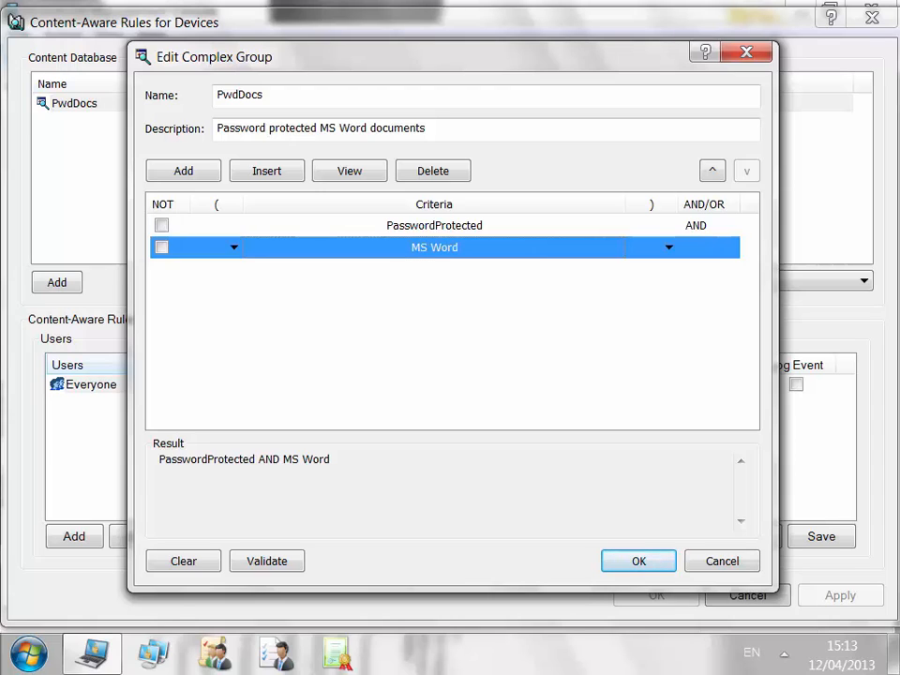
click(725, 226)
click(729, 226)
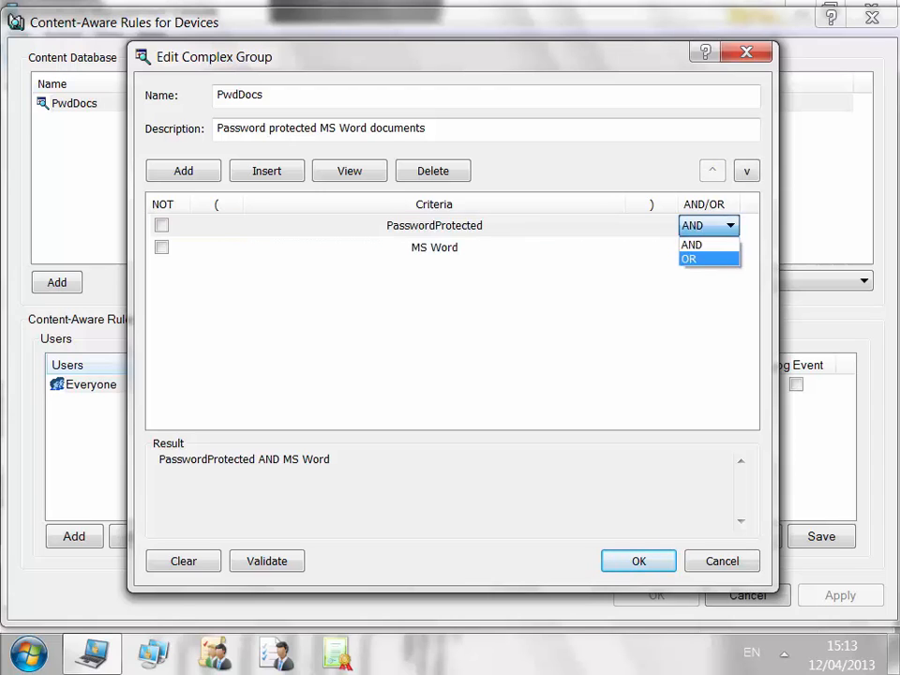
click(694, 245)
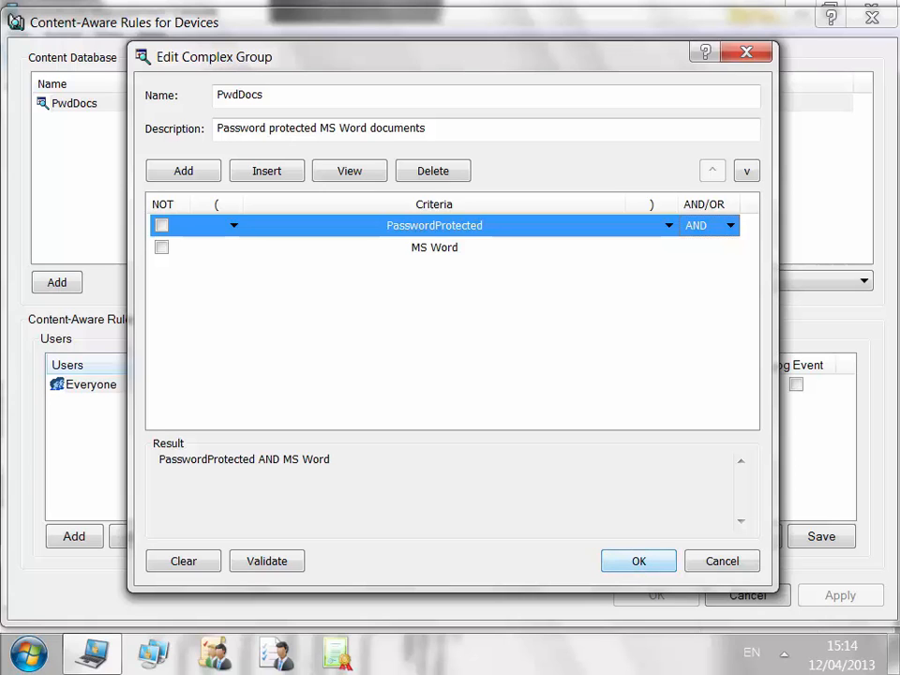
click(639, 560)
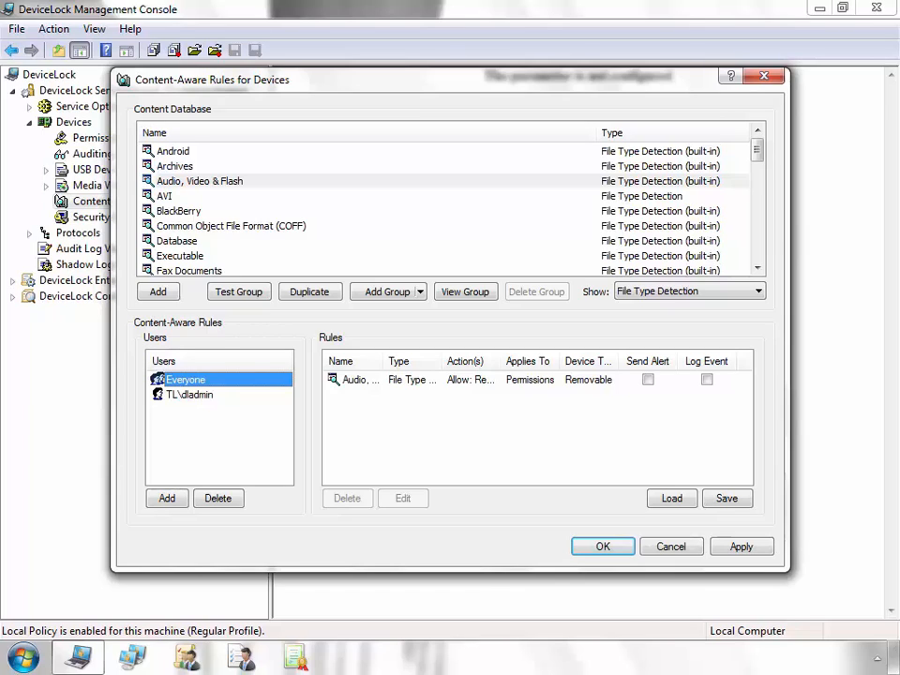
Create a Keywords group 'Confidential in images' with matching description and the keyword 'confidential'.
click(420, 292)
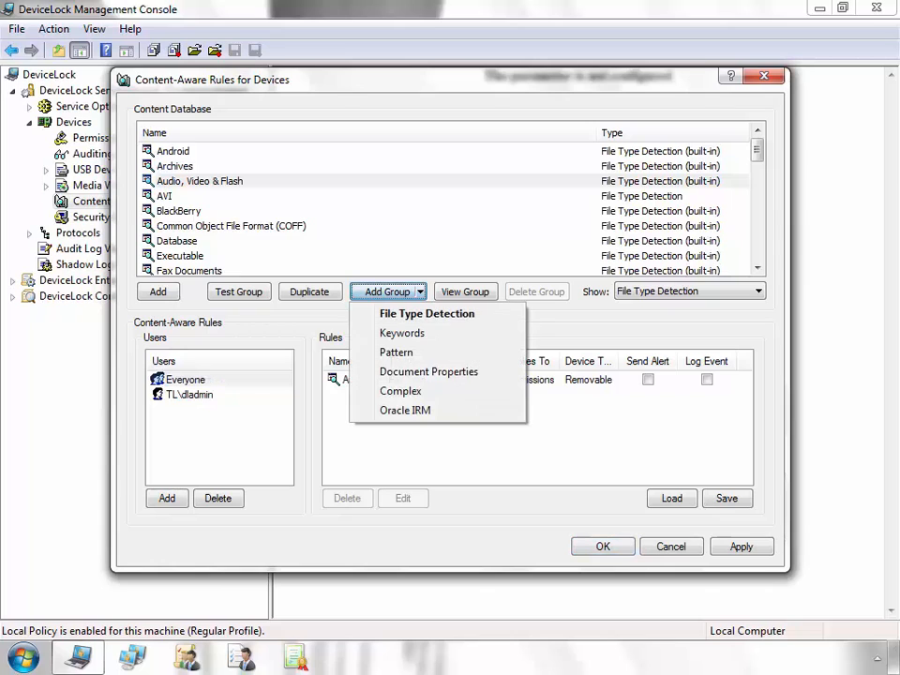
click(401, 333)
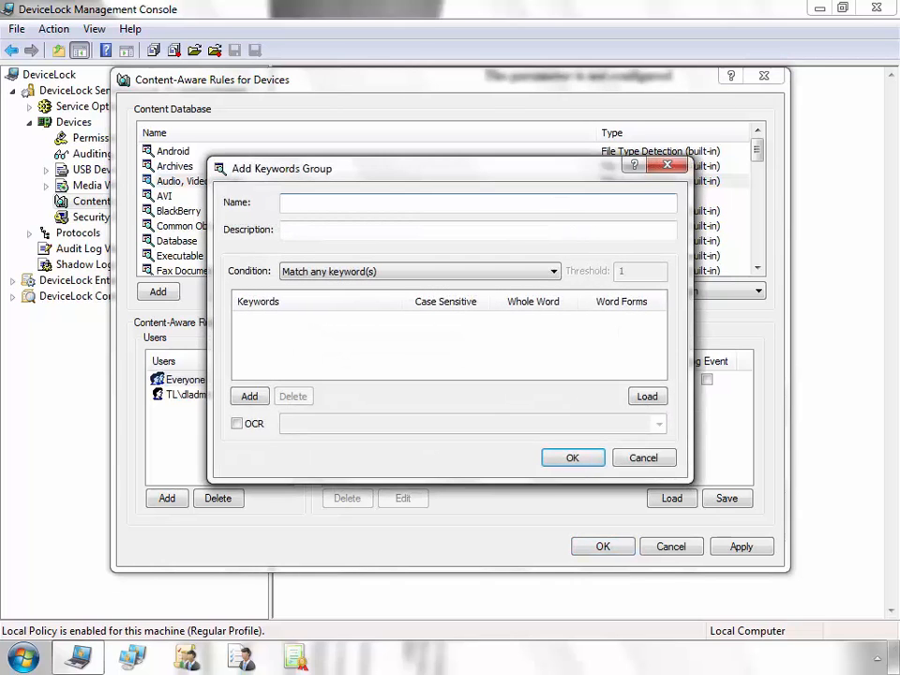
text(Confidential in images)
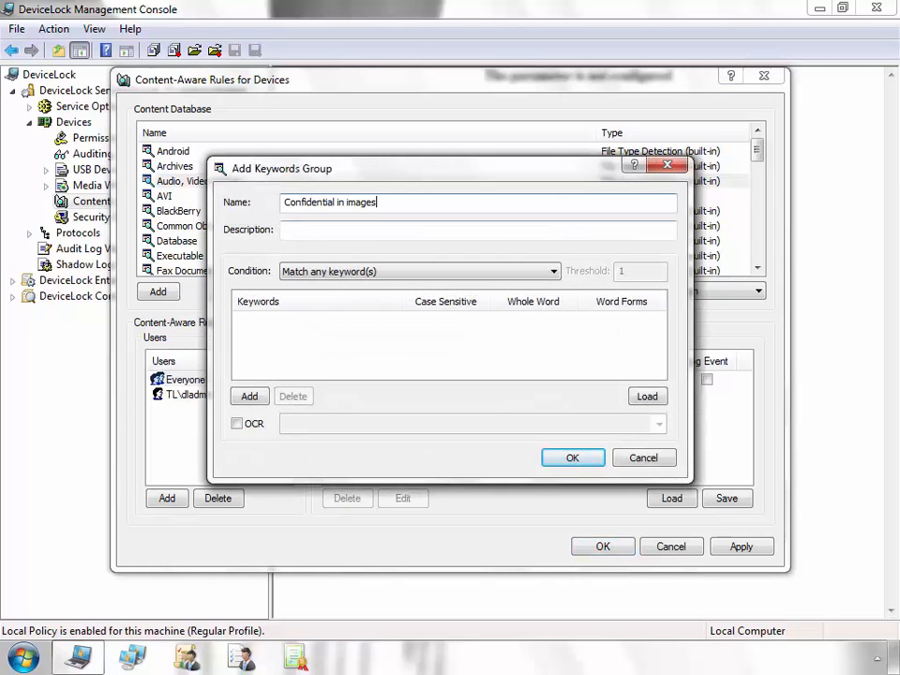
key(Tab)
text(Confidential in images)
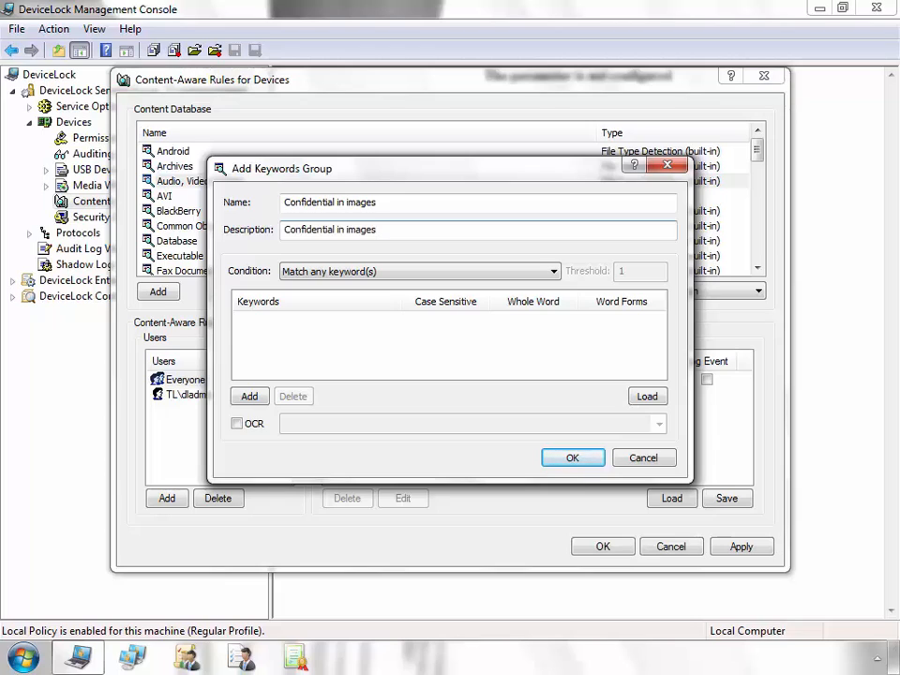
click(249, 397)
text(con)
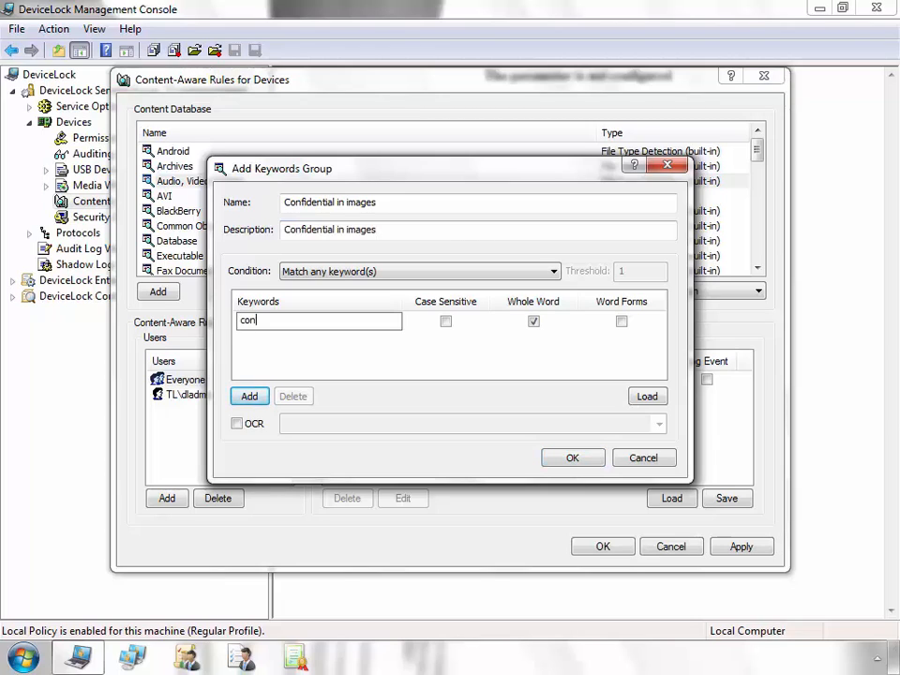
text(fidential)
key(Return)
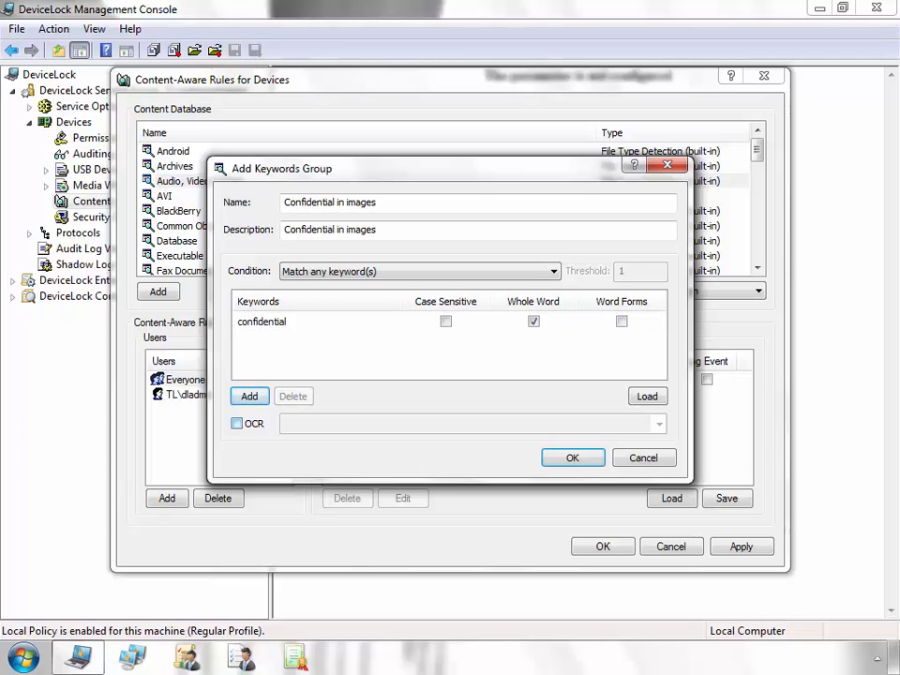
Enable text recognition inside images with English as the OCR language.
click(237, 422)
click(658, 423)
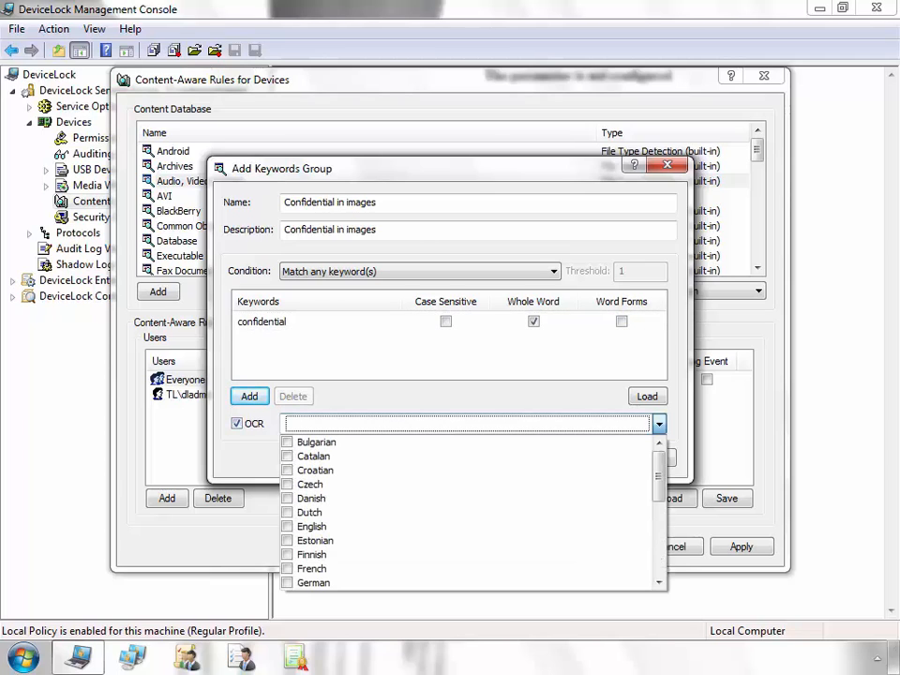
click(309, 525)
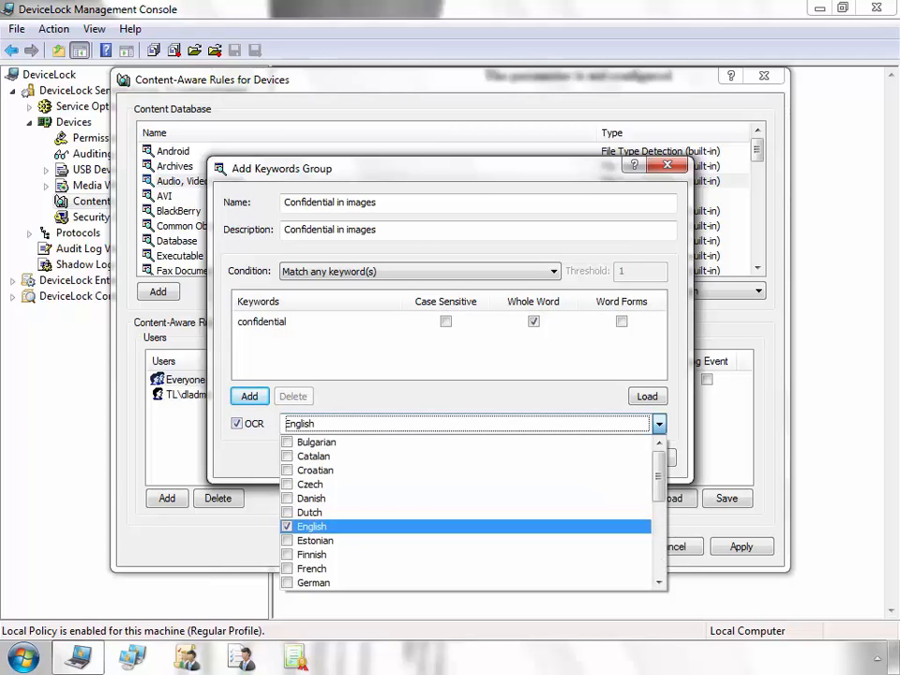
scroll(374, 510, down, 5)
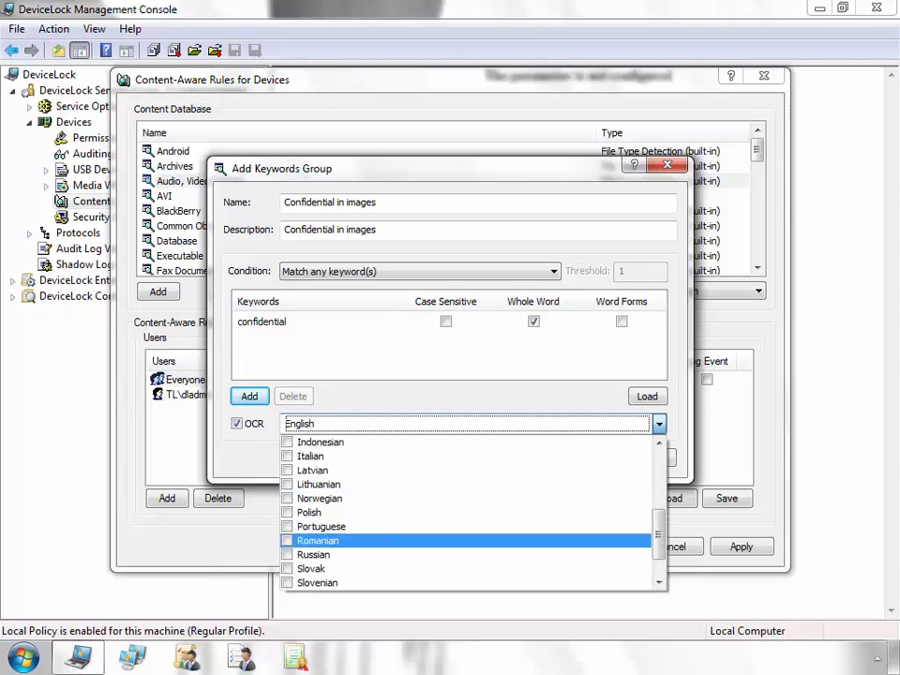
scroll(375, 534, up, 5)
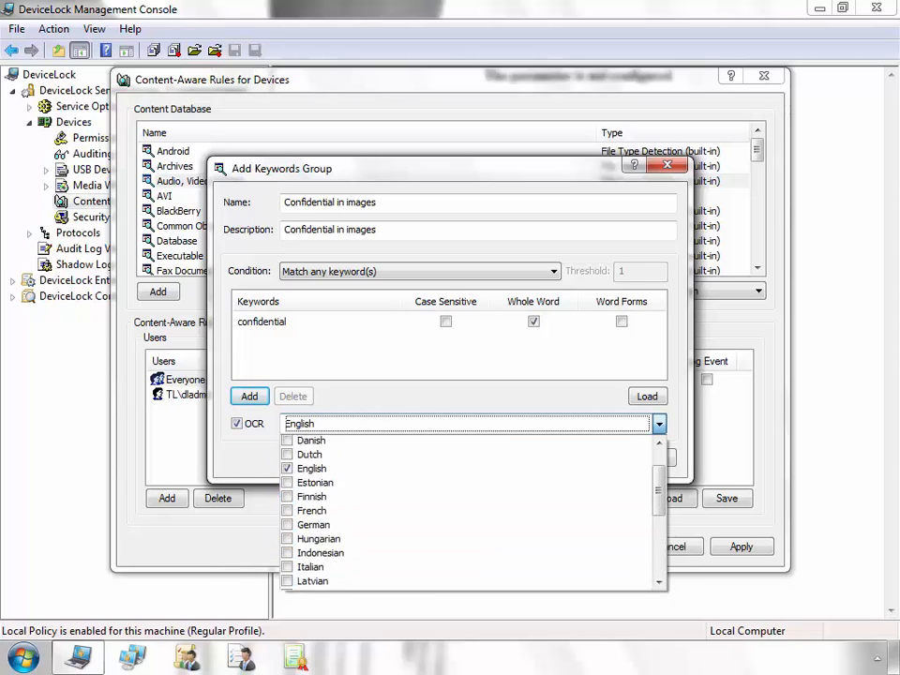
click(659, 423)
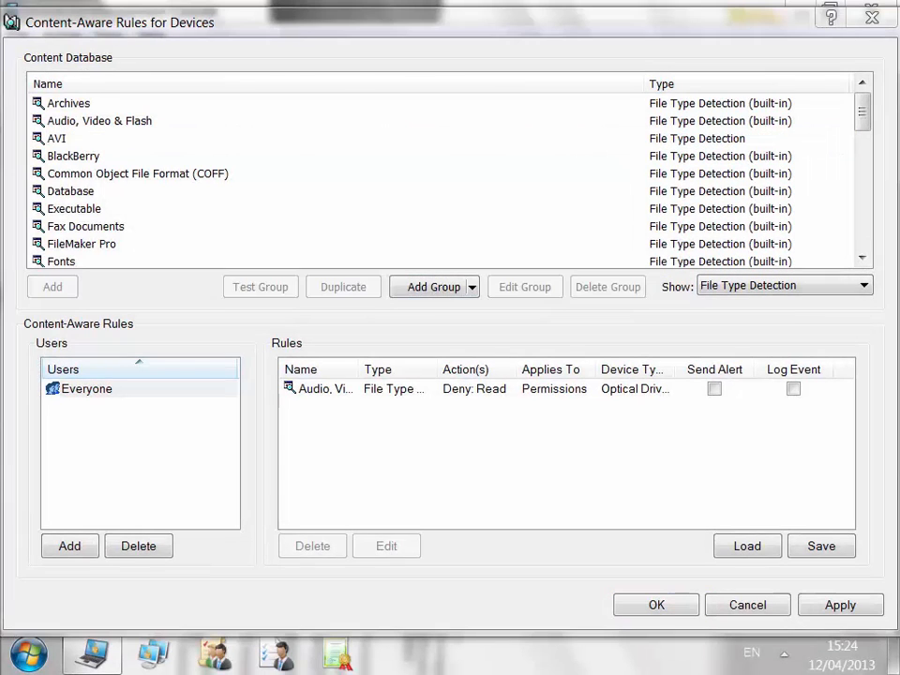
Add the admin account as a user and start a new rule named AVI from the AVI group.
click(70, 546)
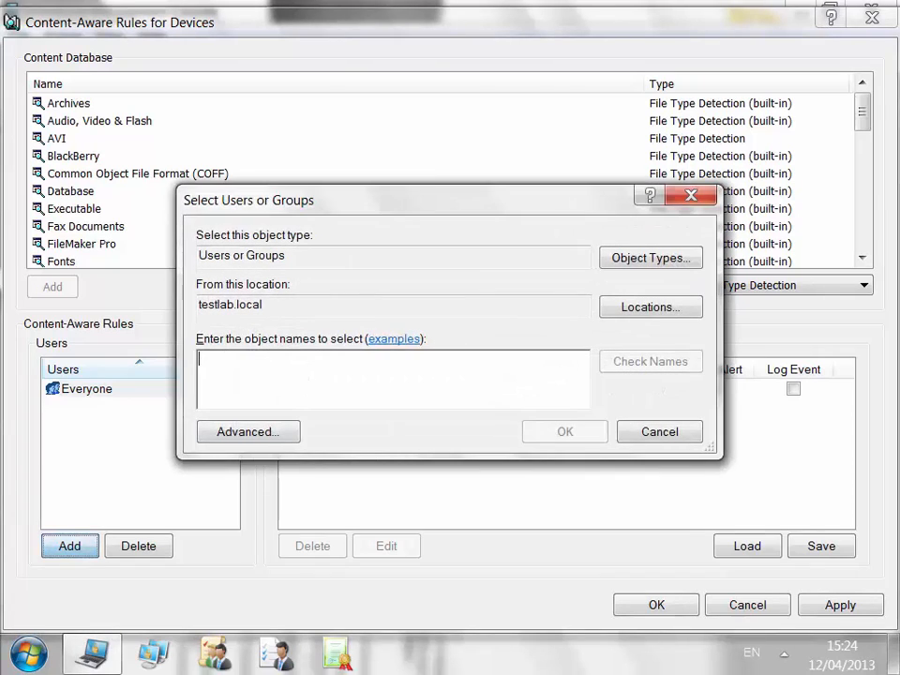
text(dladmin)
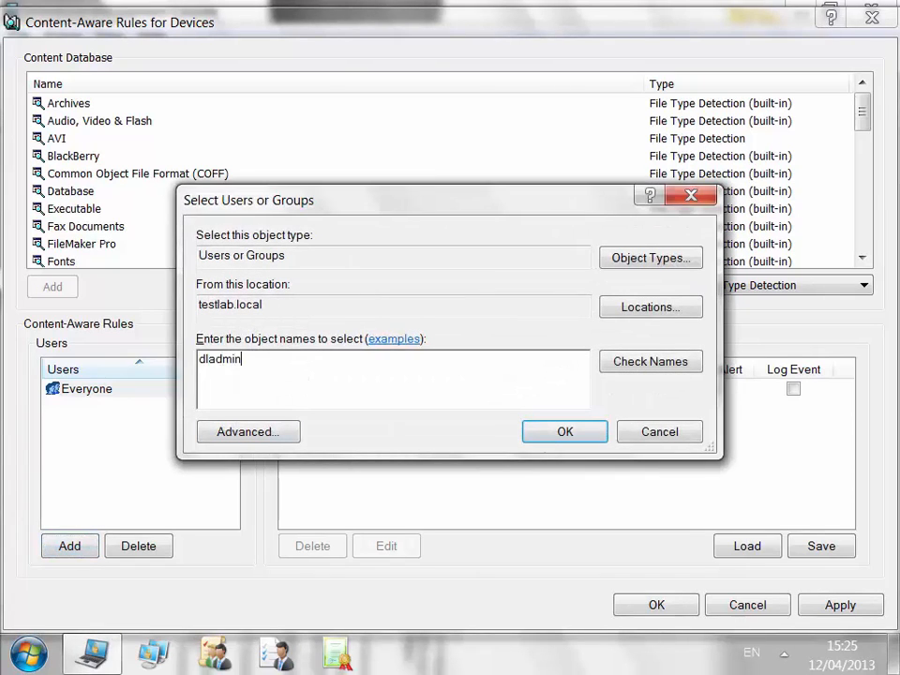
key(Return)
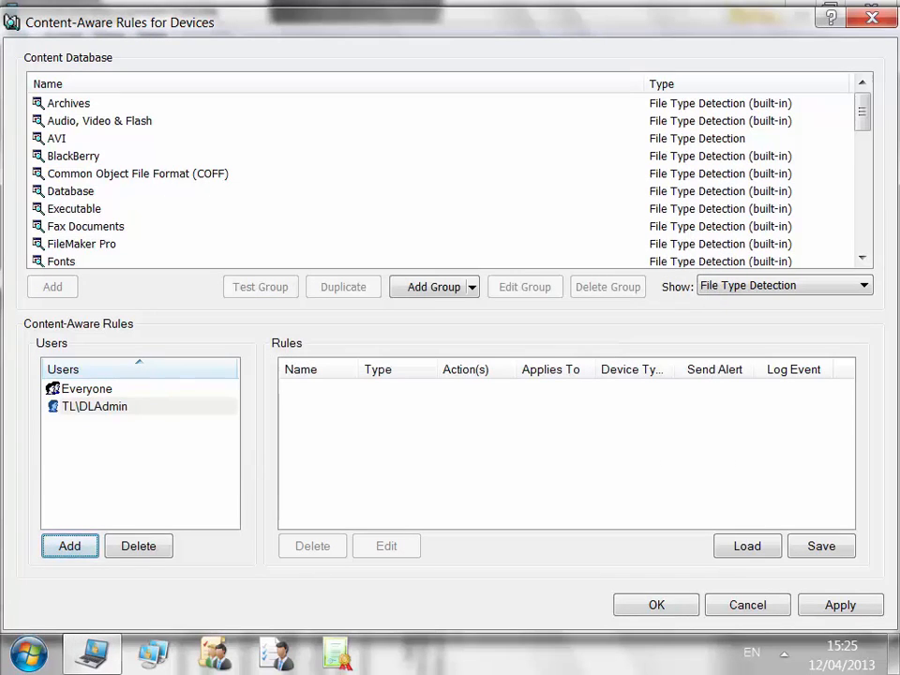
click(56, 139)
click(53, 287)
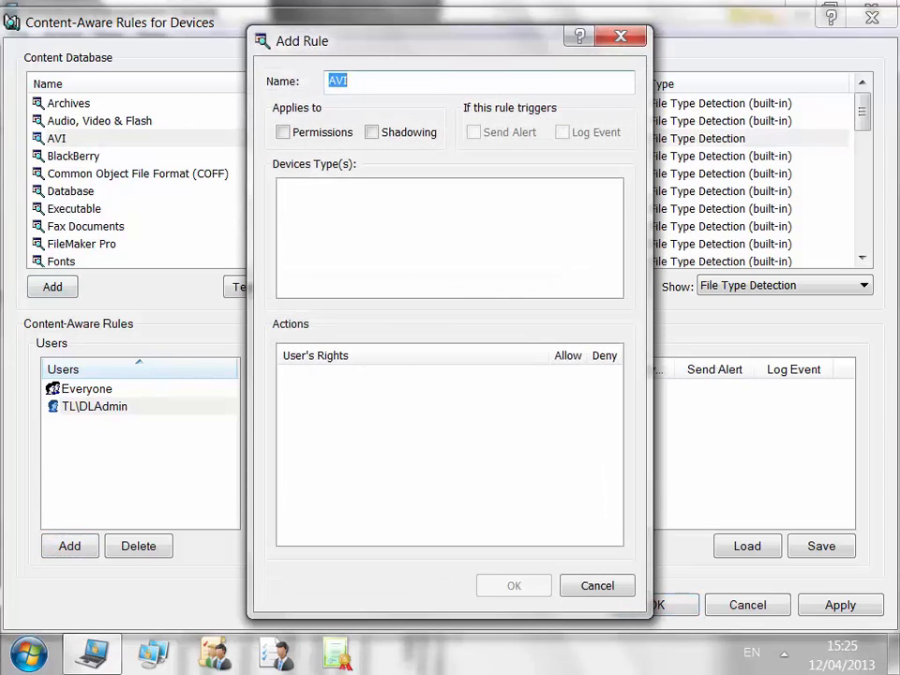
click(348, 82)
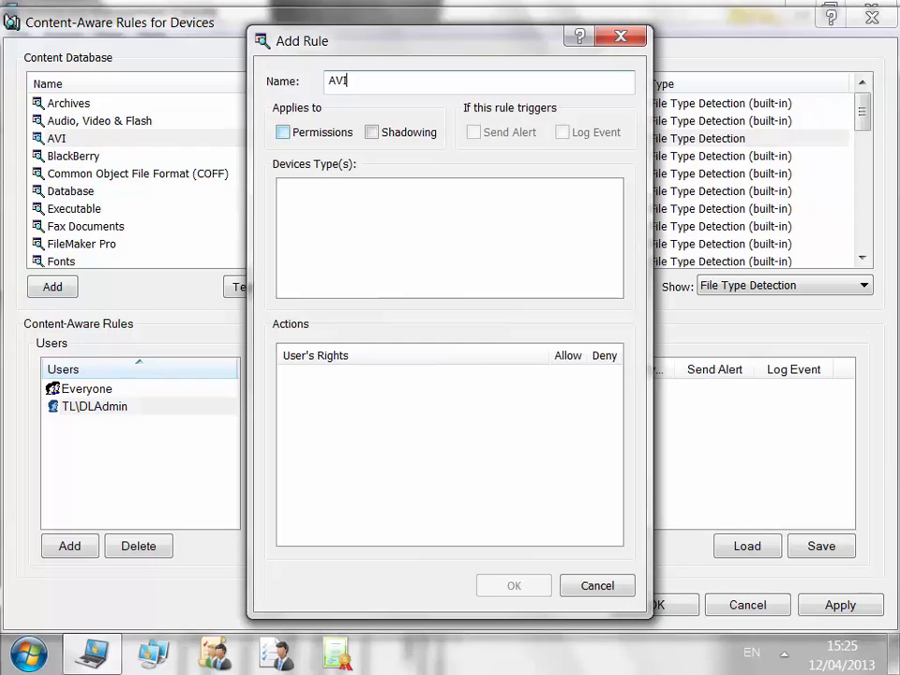
Make the AVI rule cover permissions and shadowing with alerts and logging, denying Write on Removable and TS Devices.
click(283, 132)
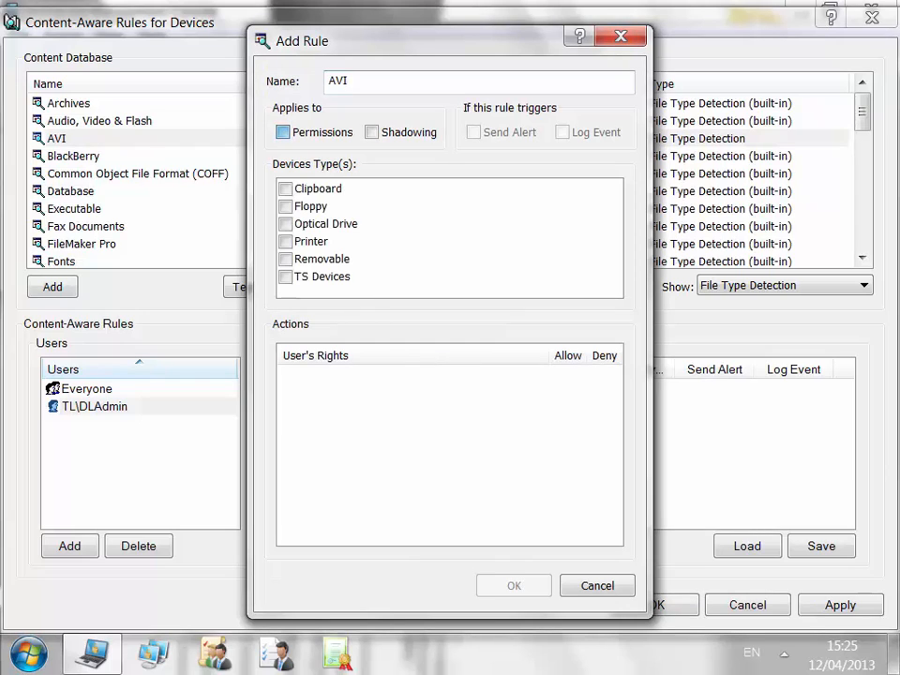
click(372, 132)
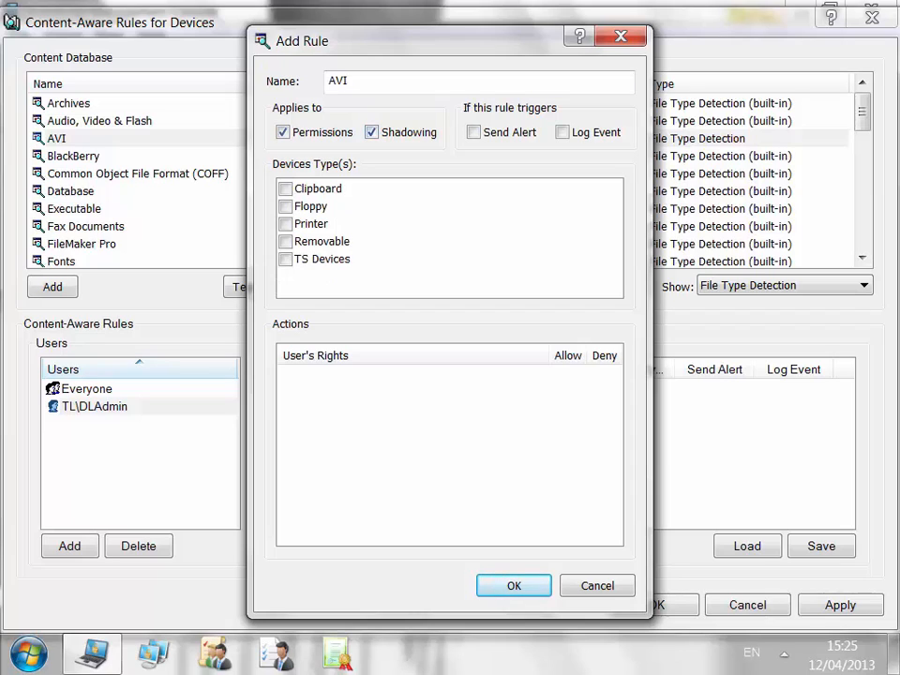
click(474, 132)
click(561, 132)
click(286, 260)
click(285, 242)
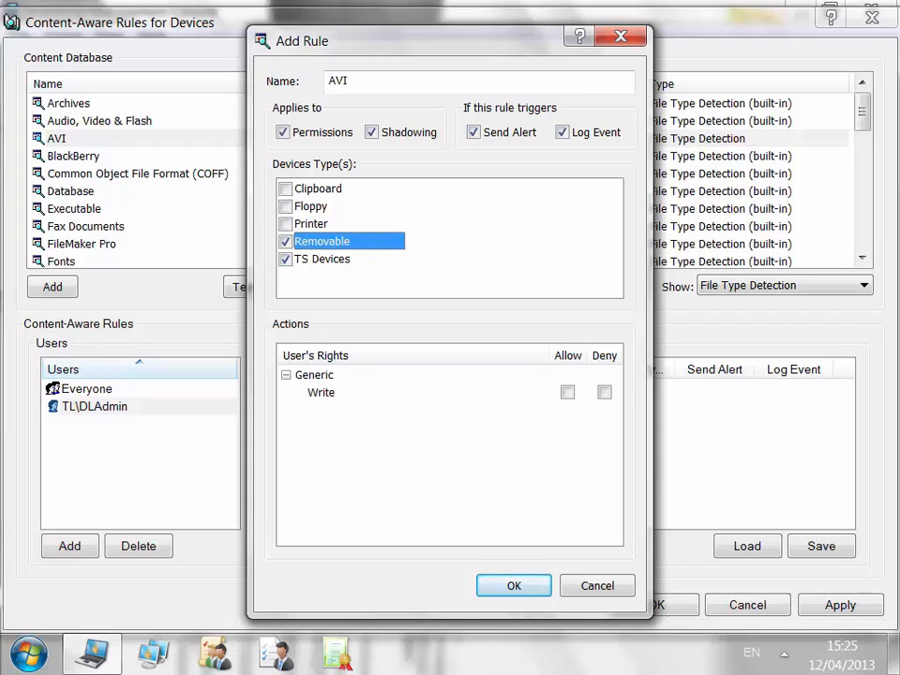
click(604, 392)
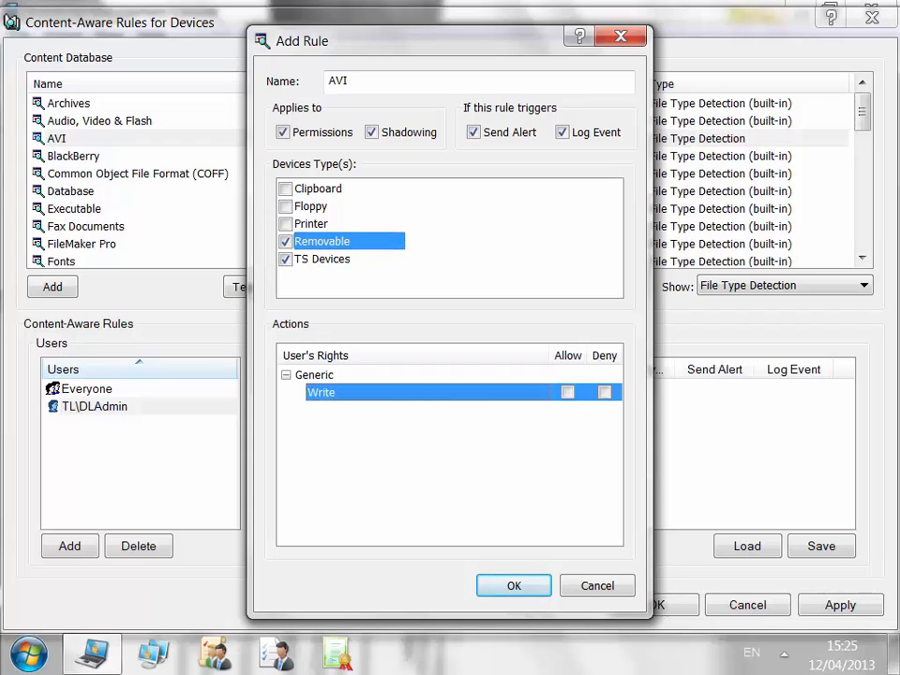
click(604, 392)
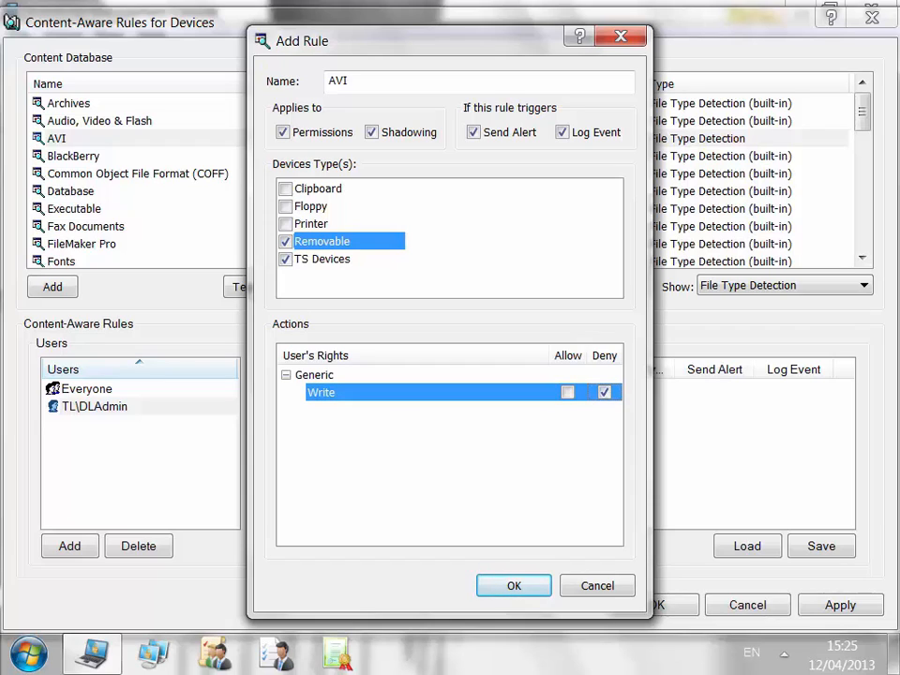
key(Return)
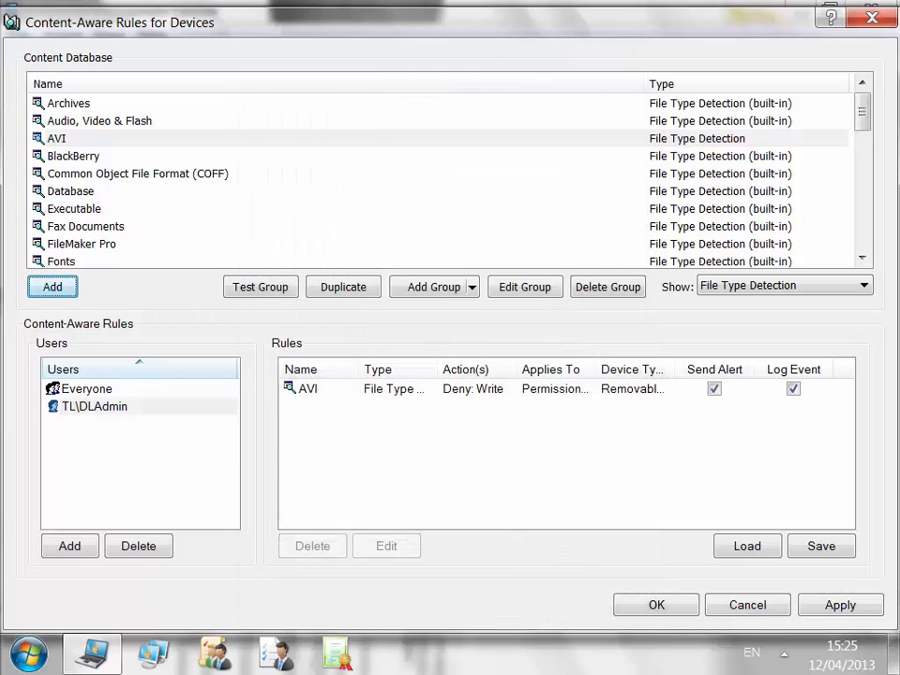
Save the content-aware rules and review the admin account's AVI deny-write rule beside Everyone.
click(95, 406)
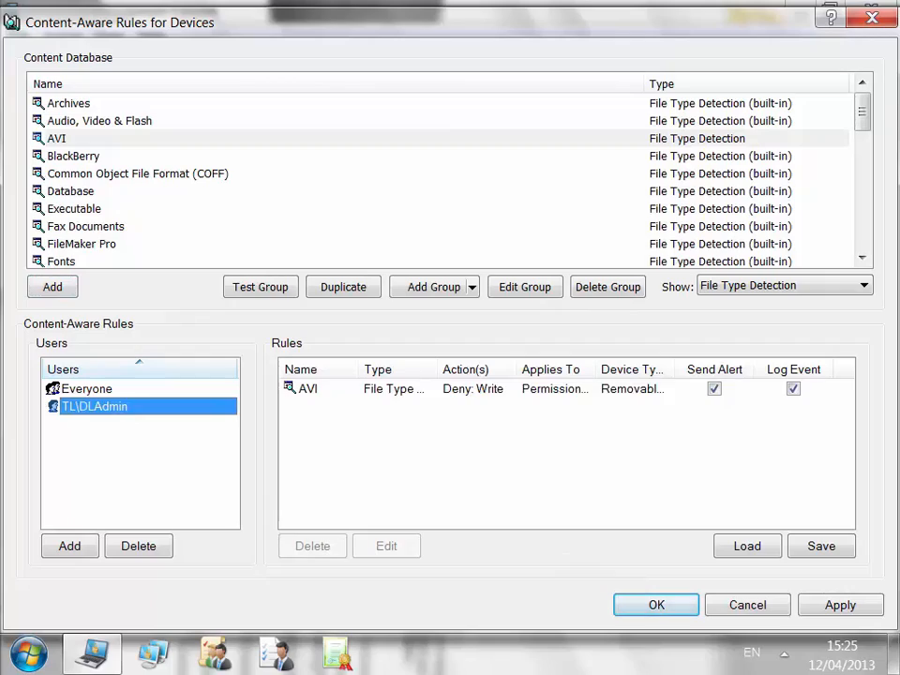
click(309, 389)
click(656, 605)
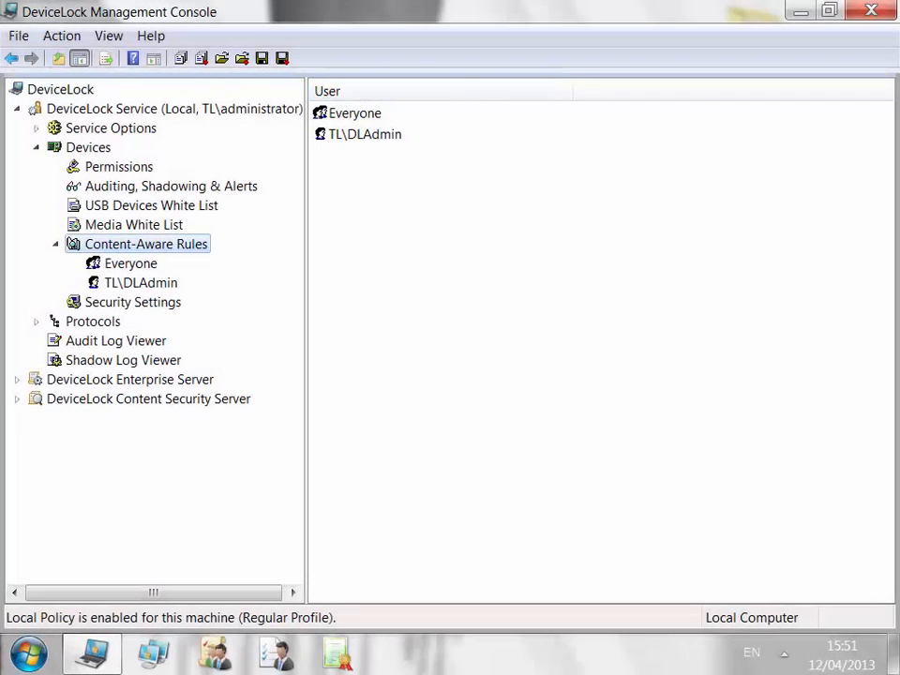
click(130, 264)
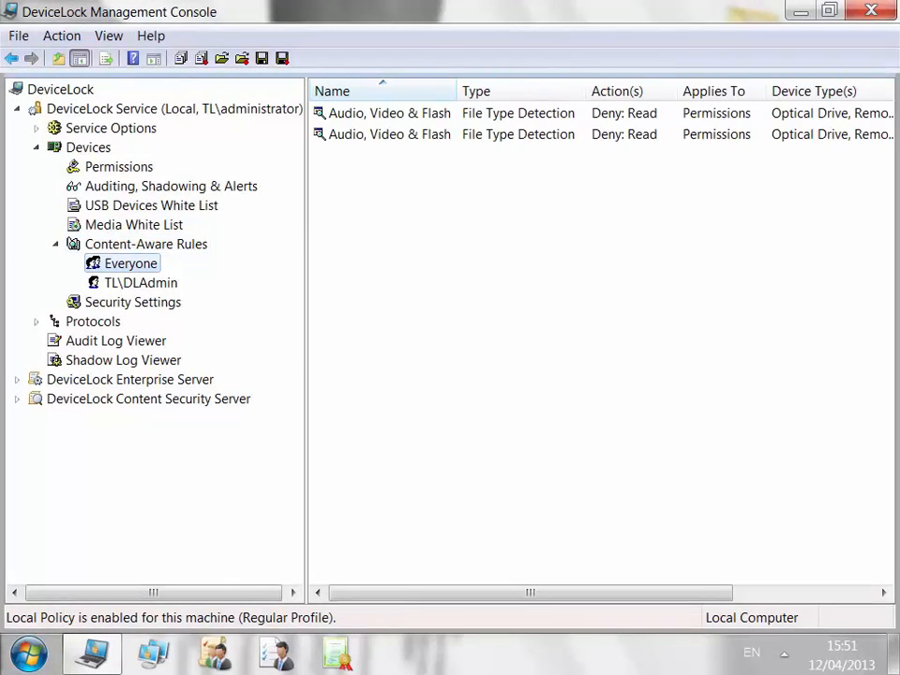
click(141, 283)
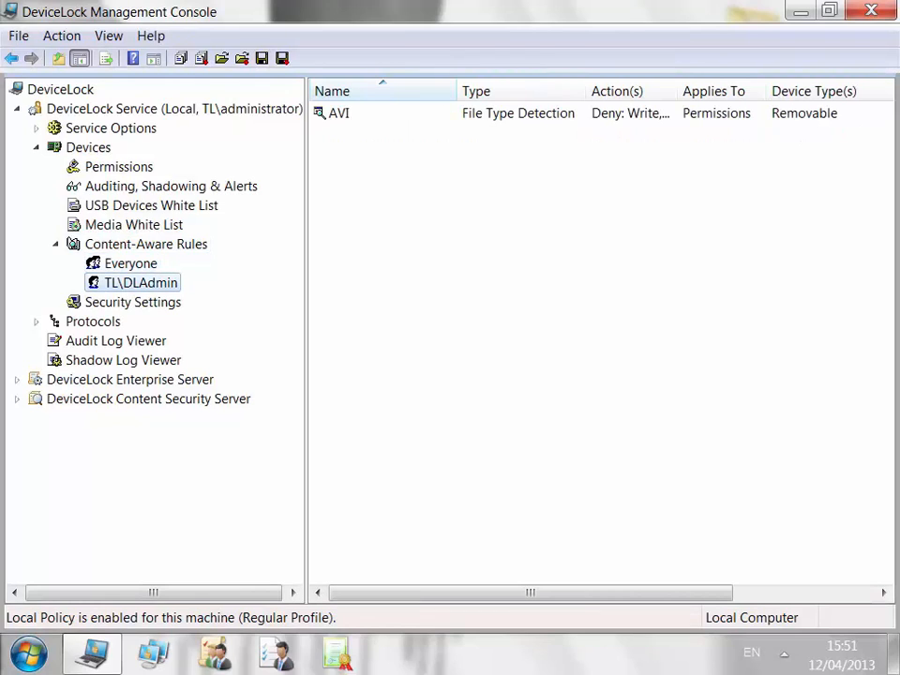
click(339, 114)
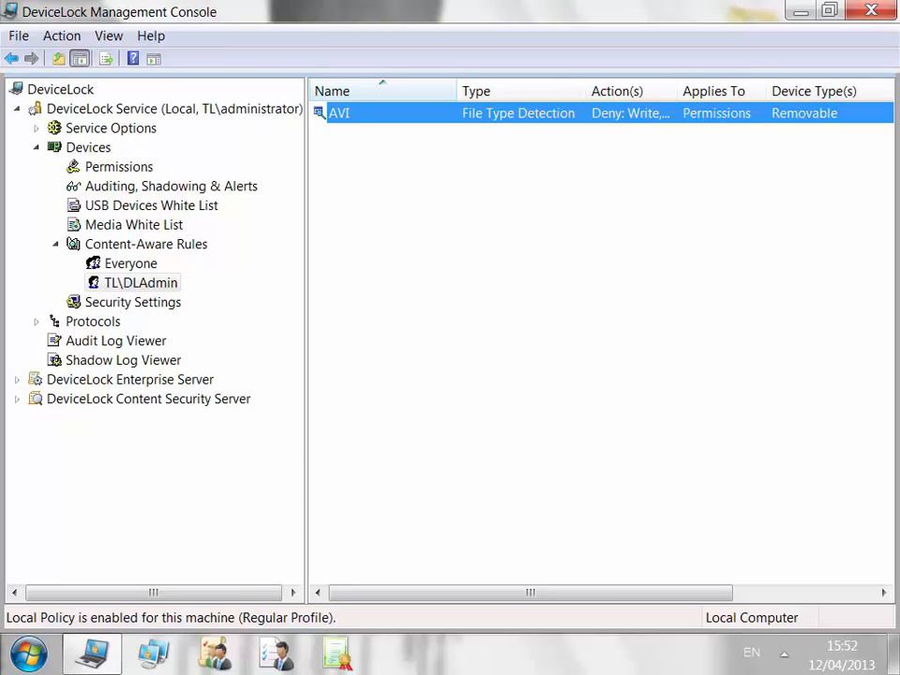
Extend the admin account's AVI rule to also cover shadowing and TS devices, and apply it.
right_click(155, 285)
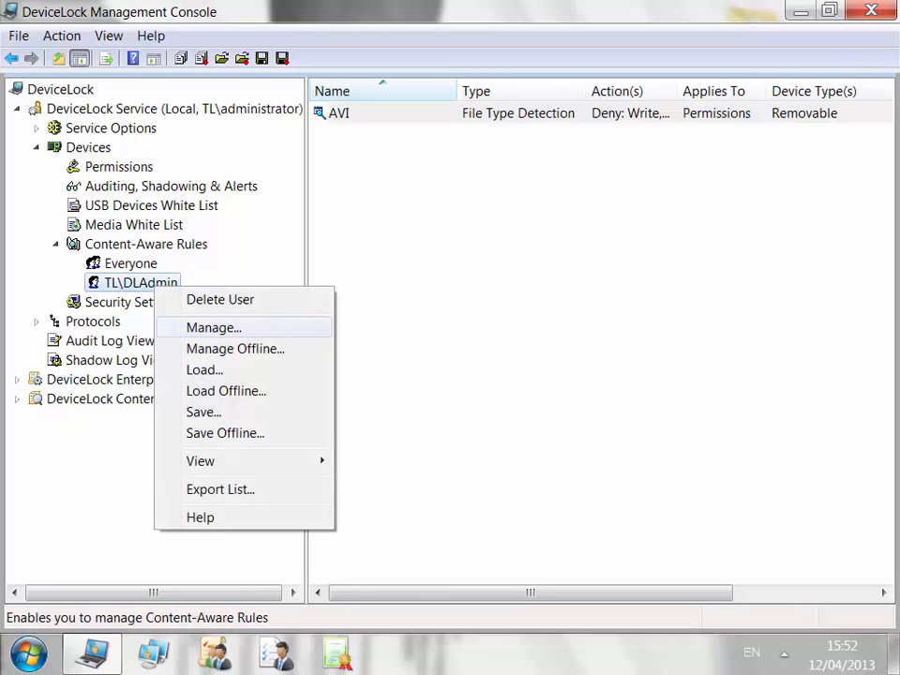
click(215, 325)
click(418, 384)
right_click(418, 385)
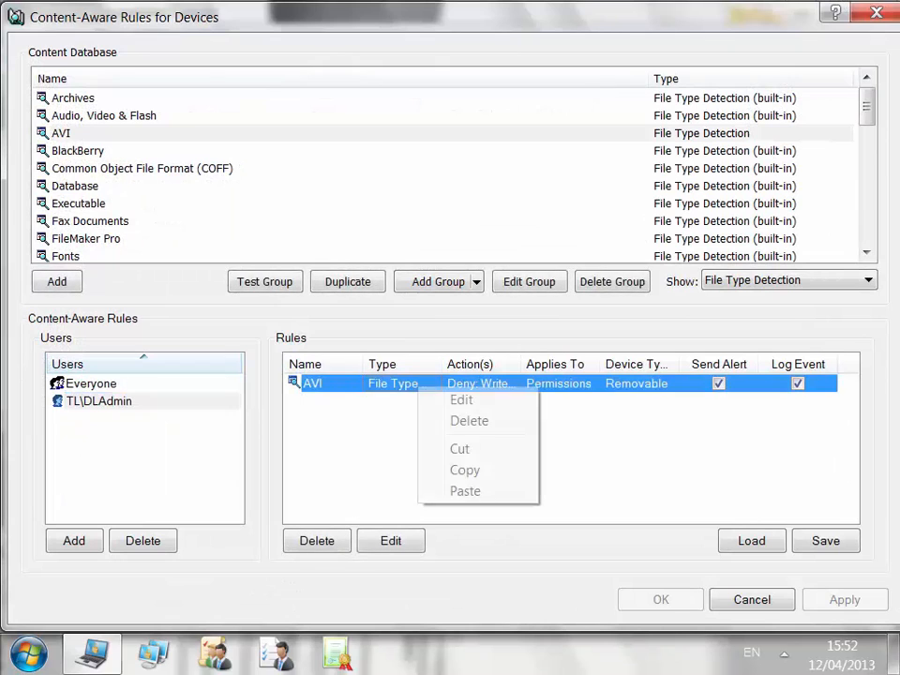
click(461, 400)
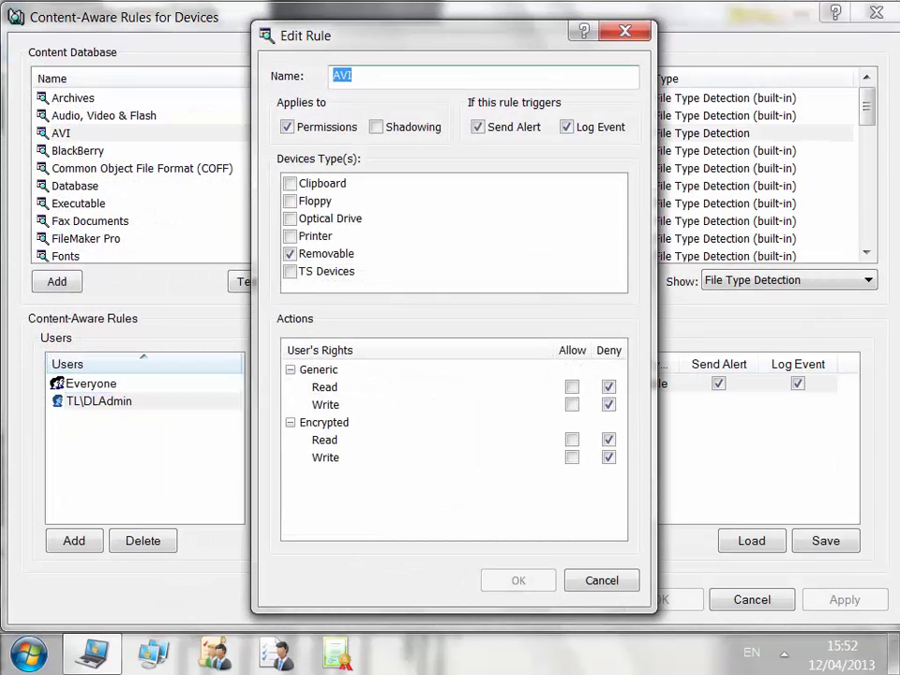
click(376, 126)
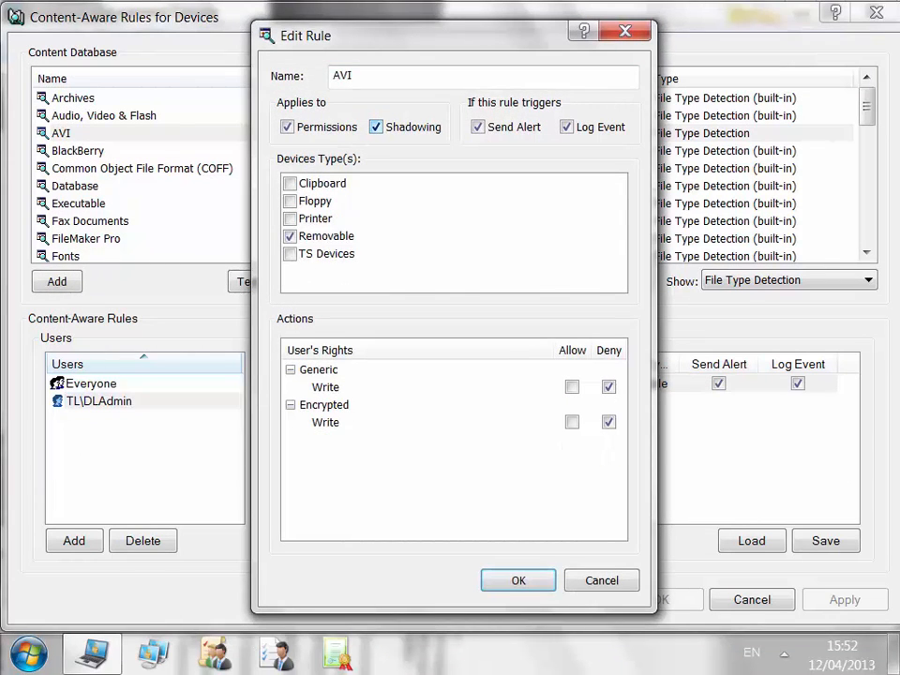
click(290, 254)
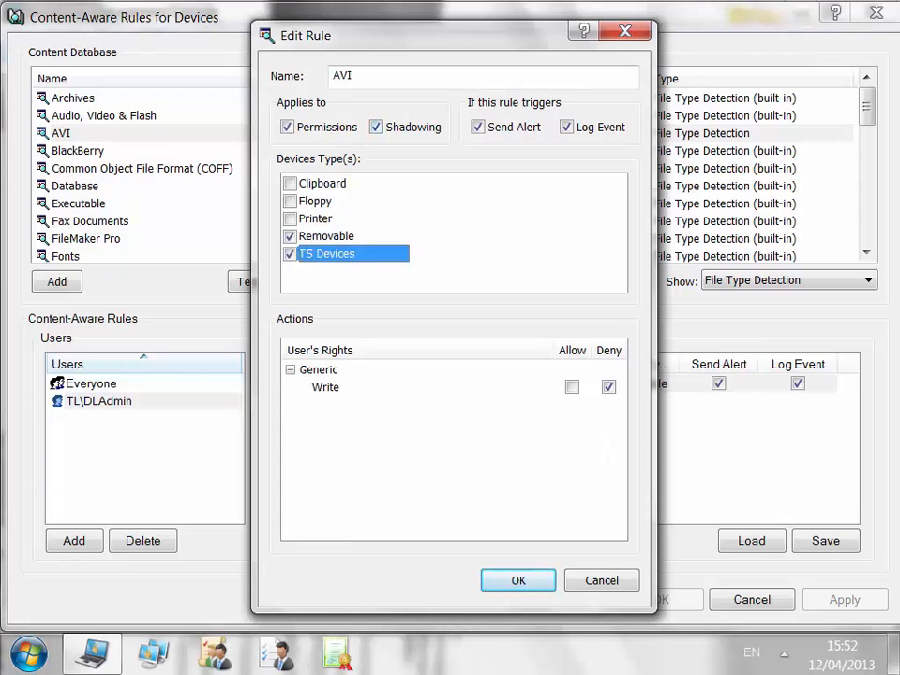
key(Return)
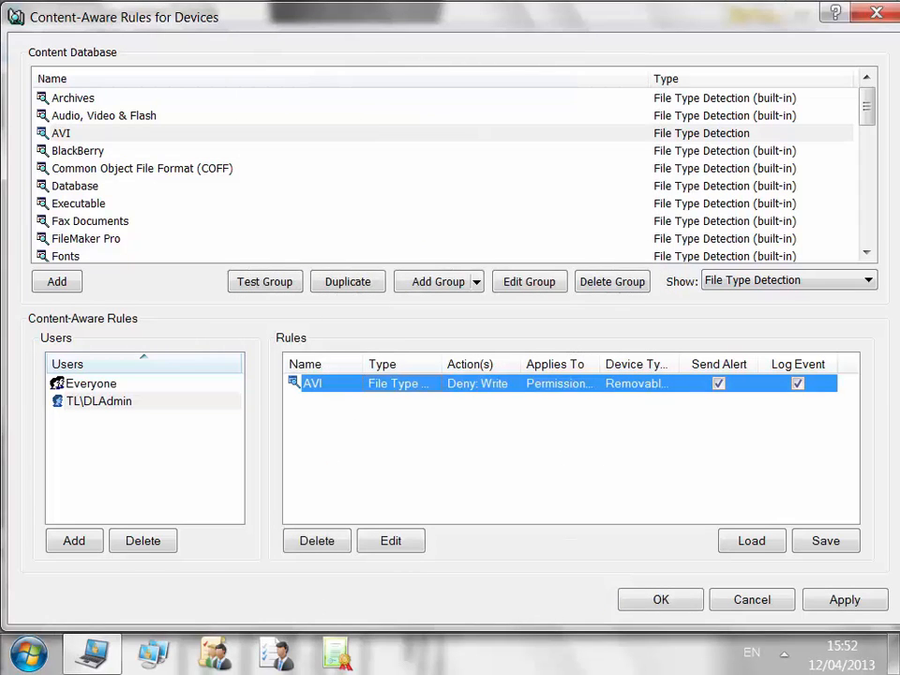
click(844, 600)
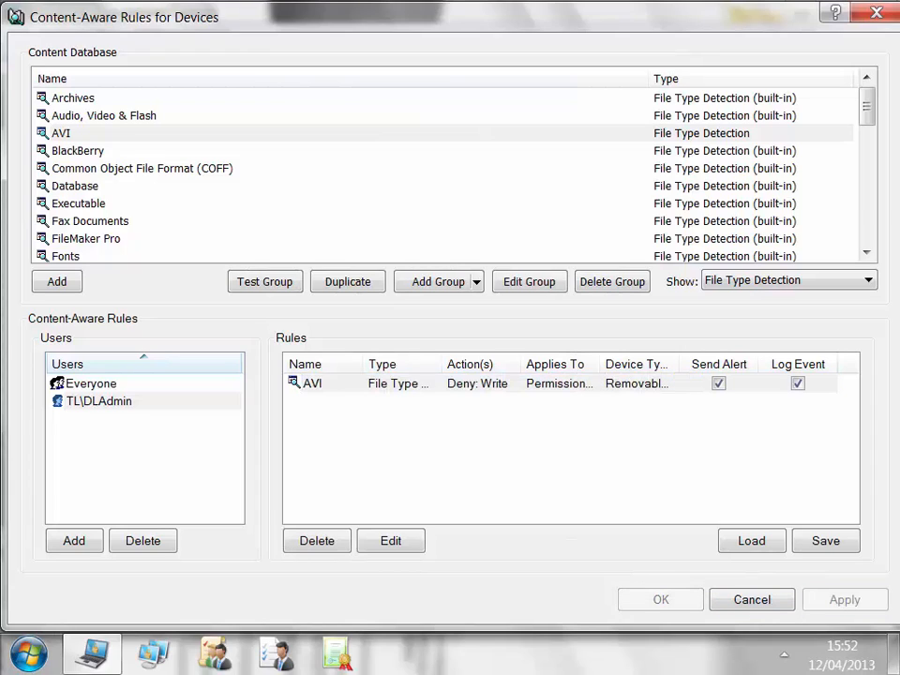
Copy the AVI rule into Everyone's rules, apply, and close the rules editor.
click(313, 383)
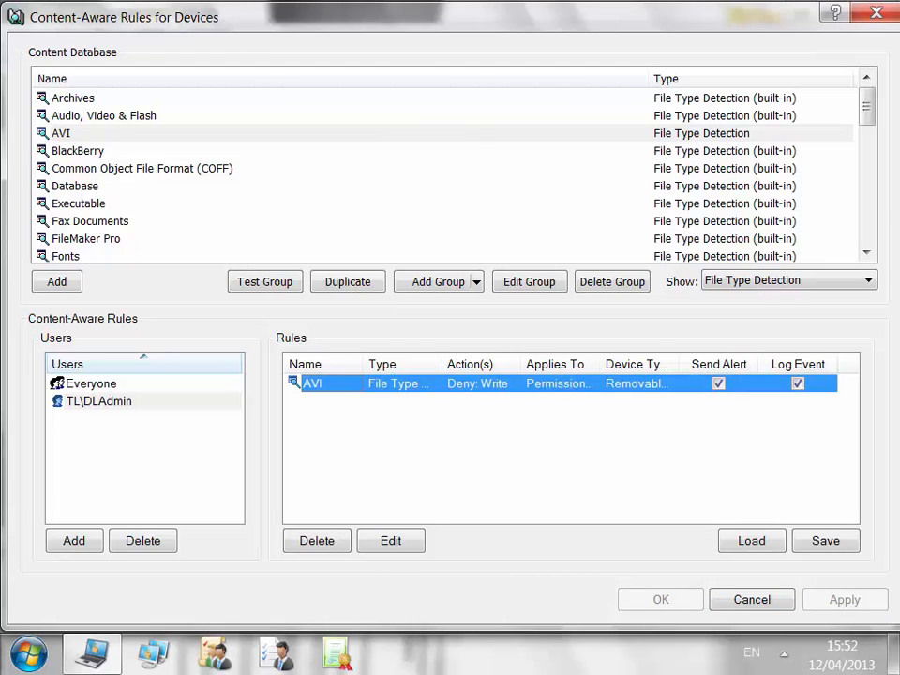
right_click(423, 386)
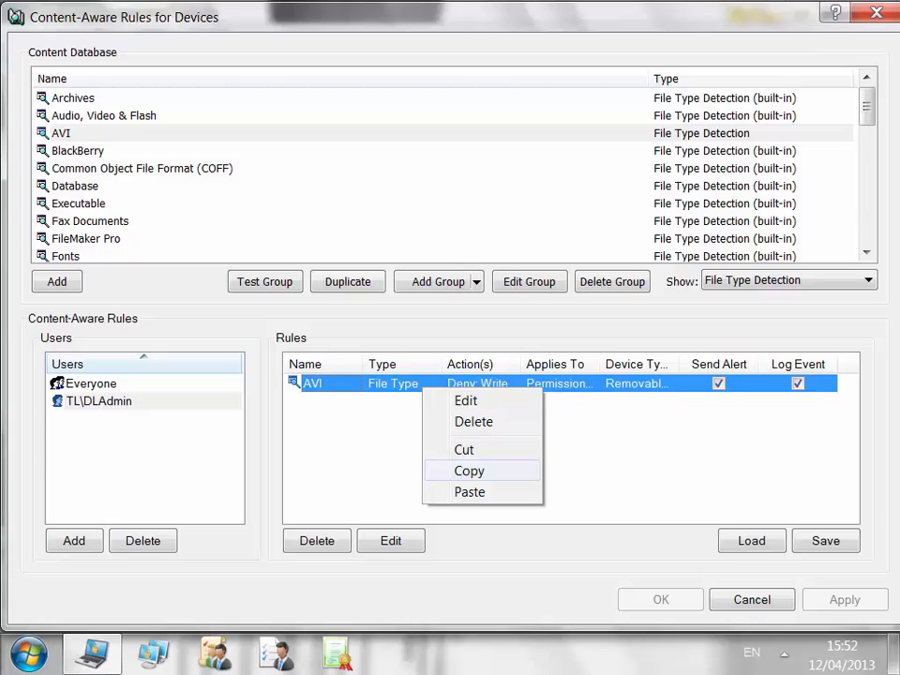
click(469, 470)
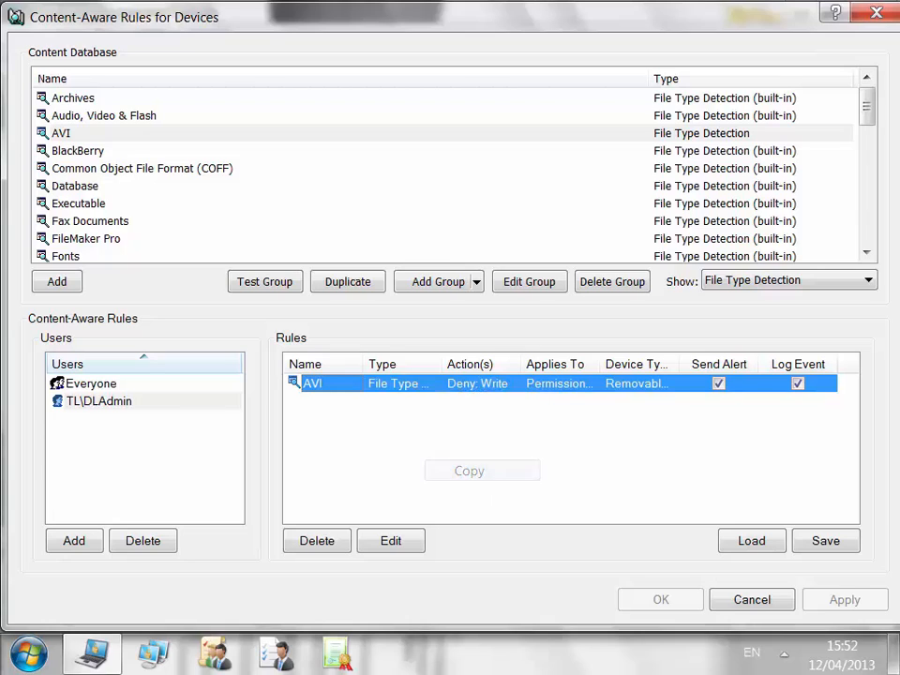
click(58, 383)
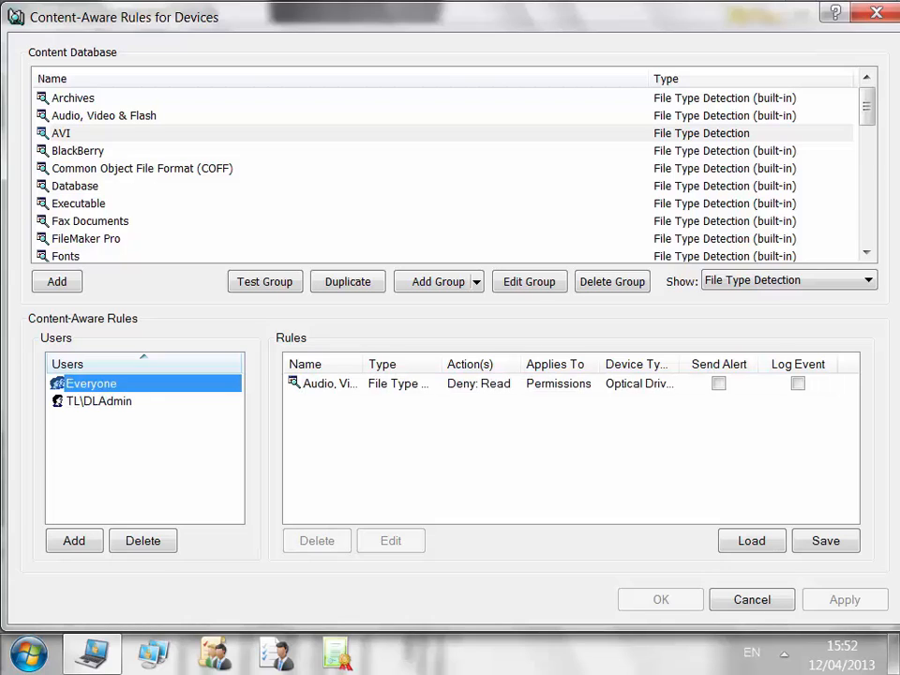
right_click(416, 406)
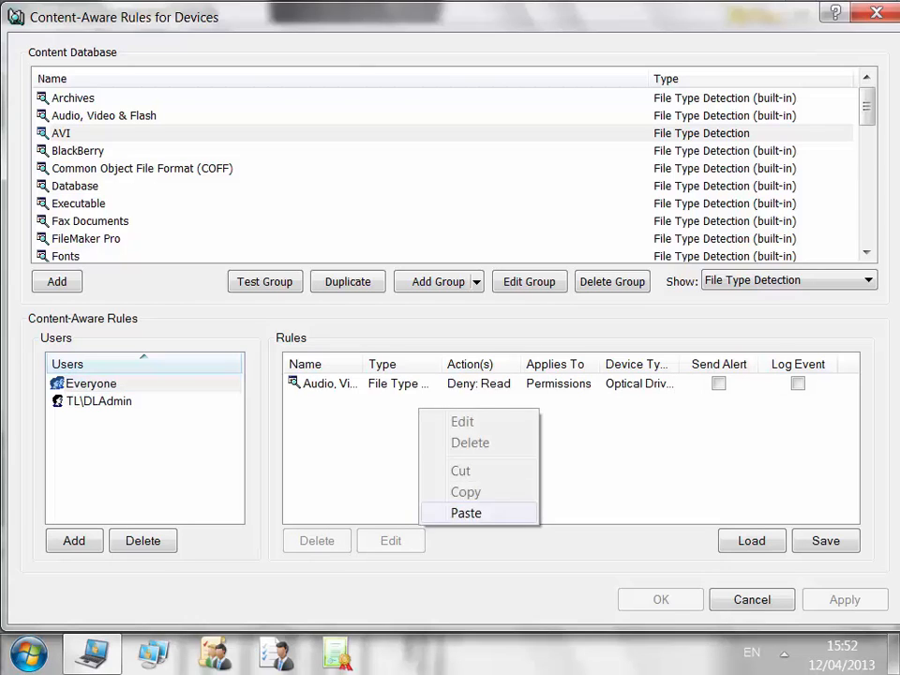
click(461, 512)
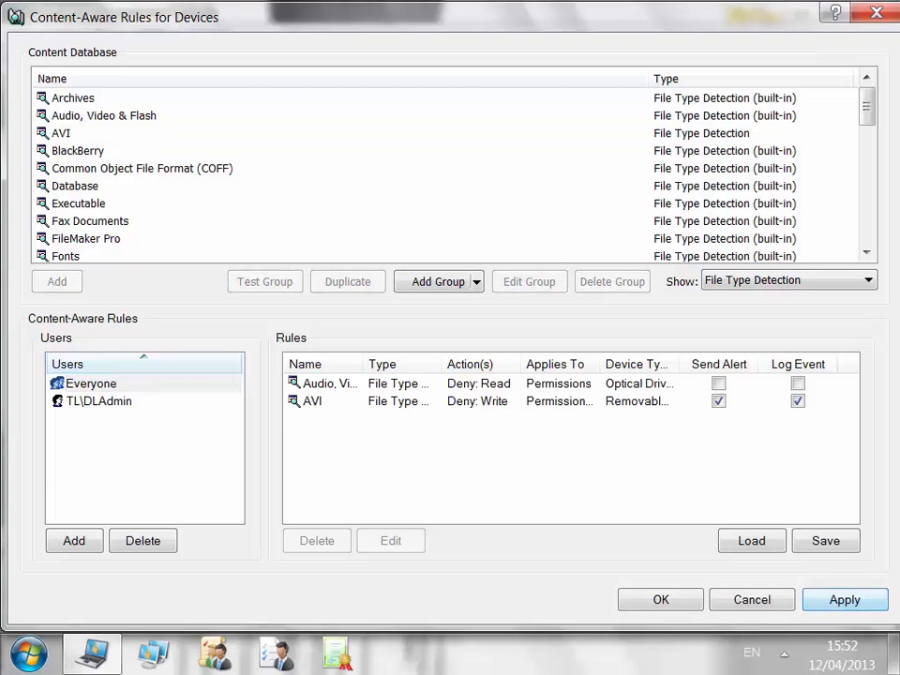
click(843, 599)
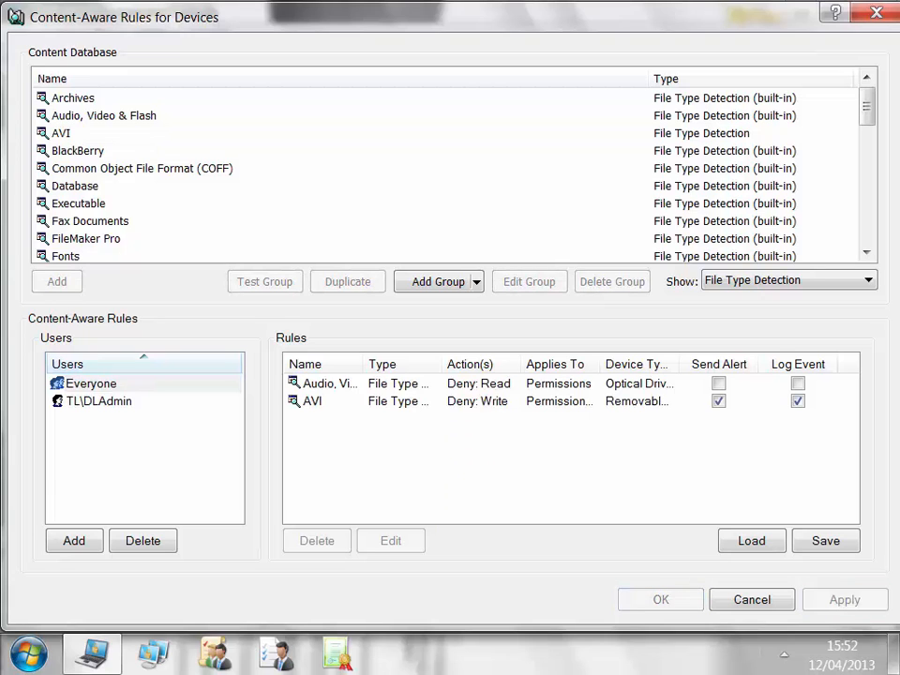
click(752, 599)
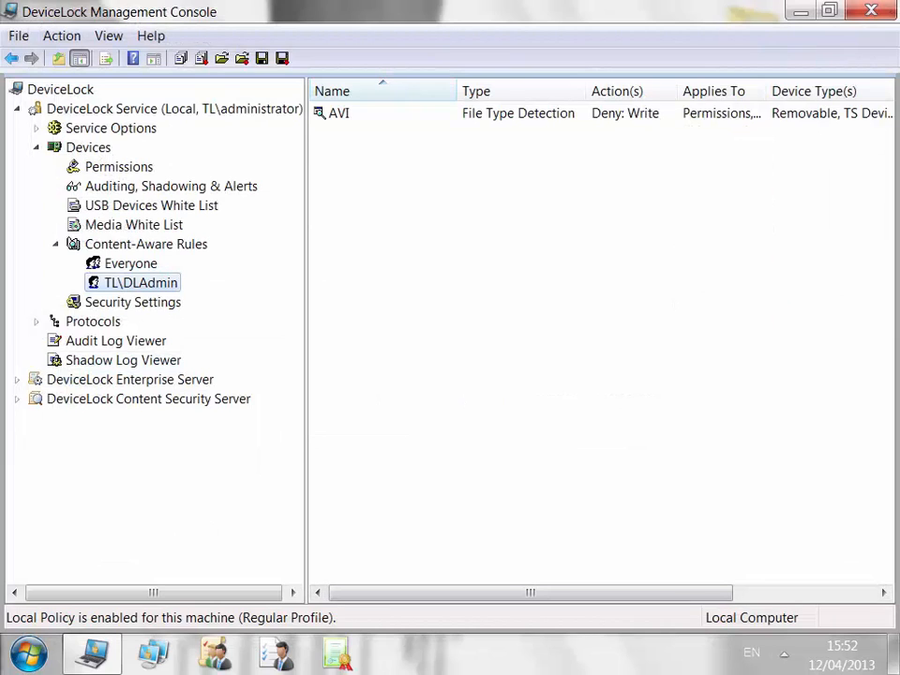
click(130, 263)
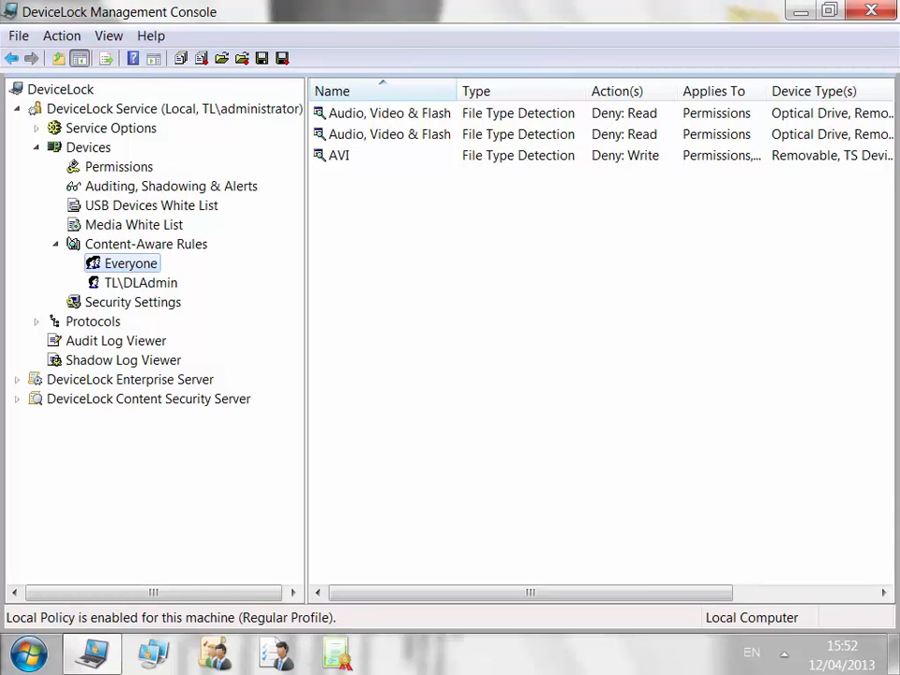
Open the Save and Load rules dialogs for Everyone, cancelling both without saving or loading rule2.cwl.
right_click(131, 264)
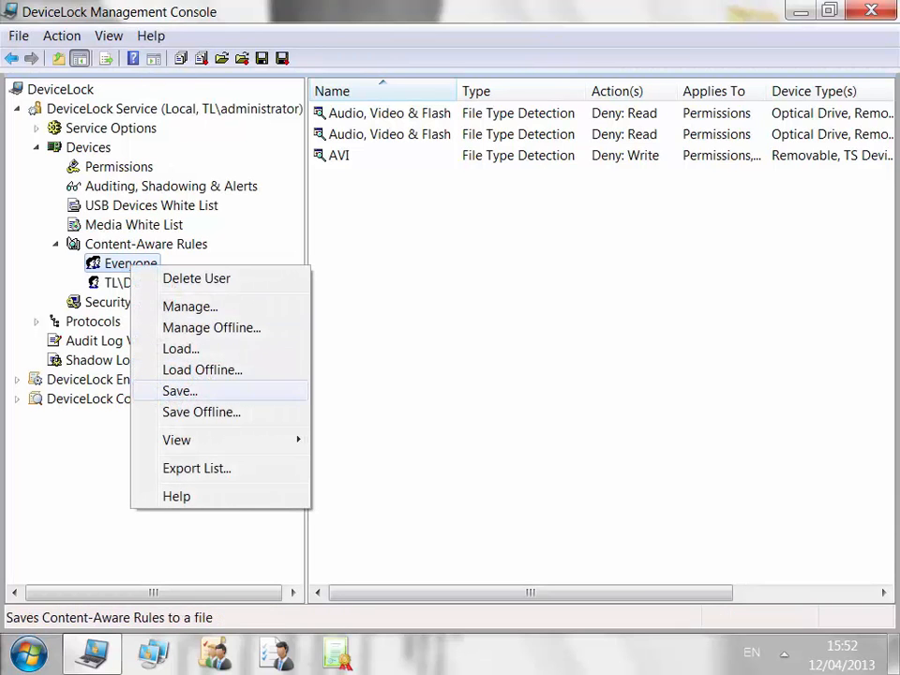
click(178, 390)
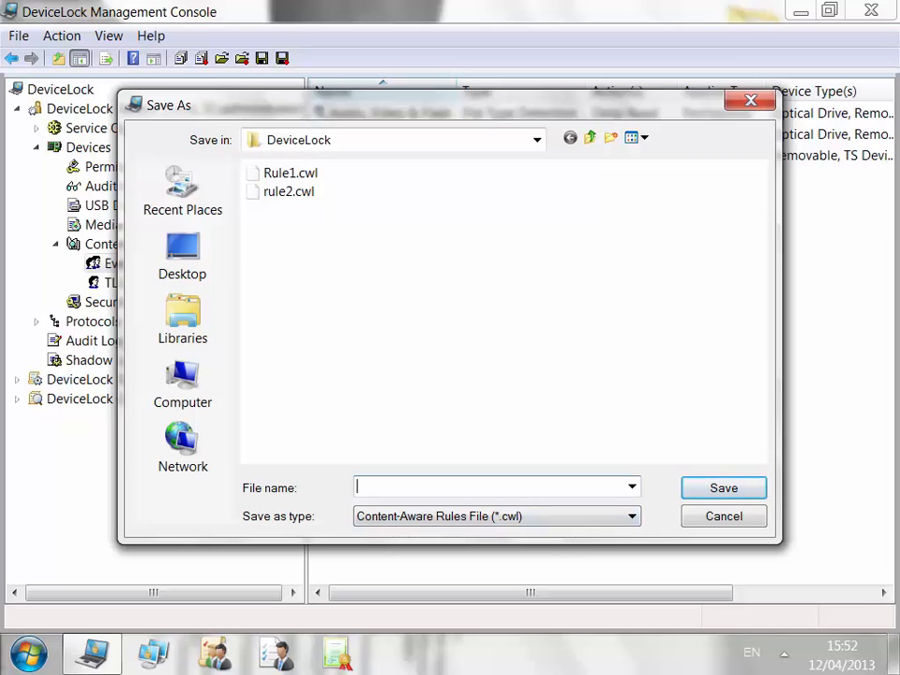
click(723, 515)
right_click(137, 264)
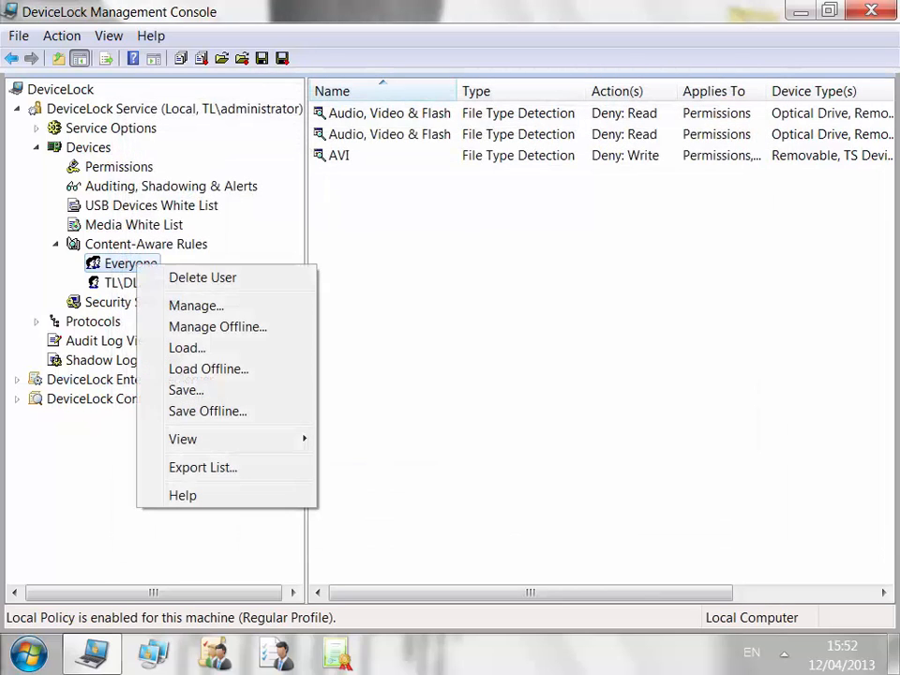
click(186, 348)
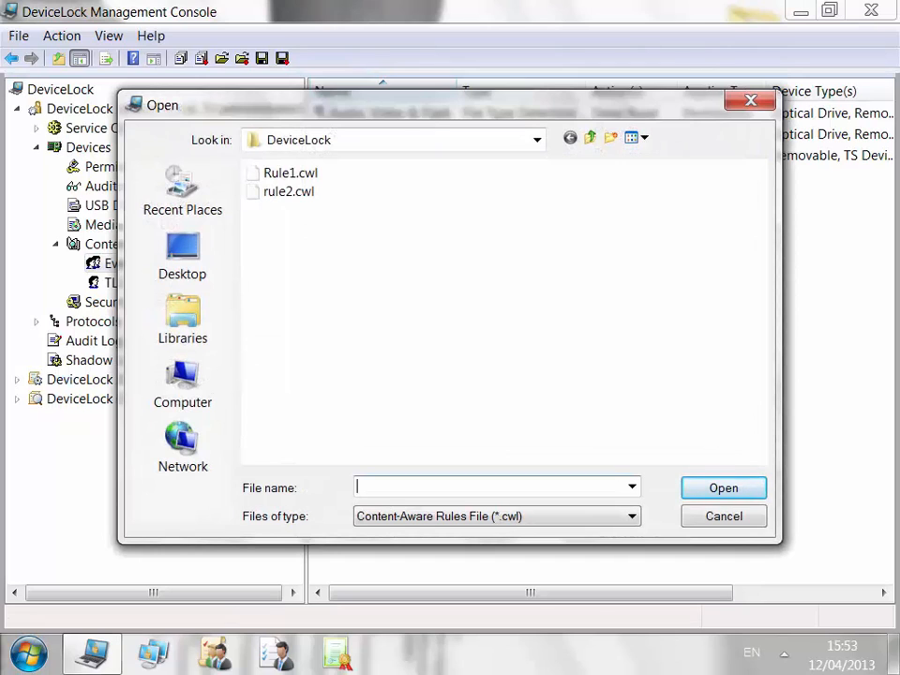
click(289, 191)
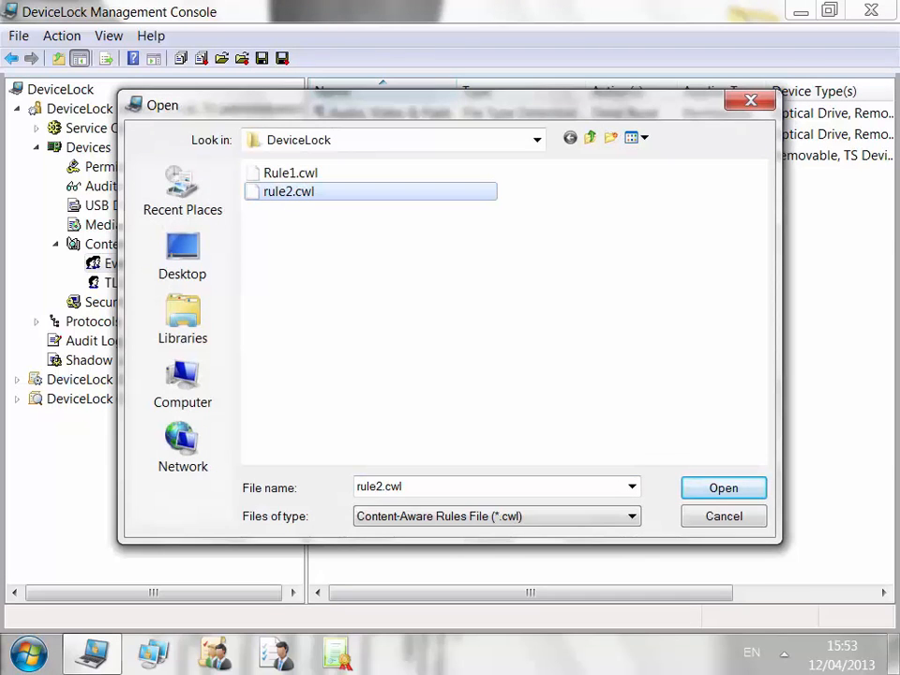
click(723, 517)
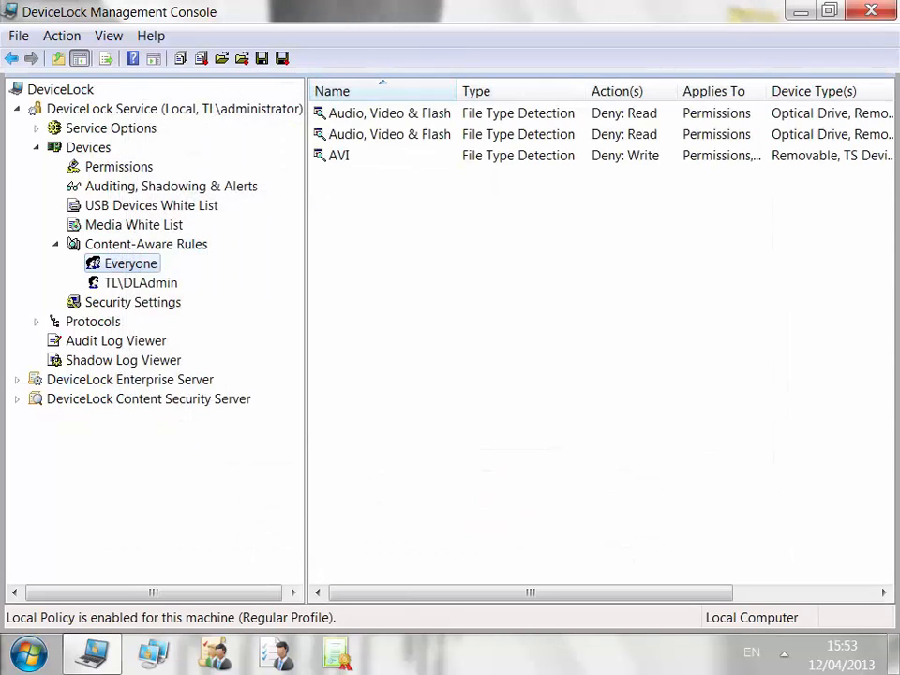
Delete Everyone's duplicate Audio, Video & Flash rule.
right_click(188, 242)
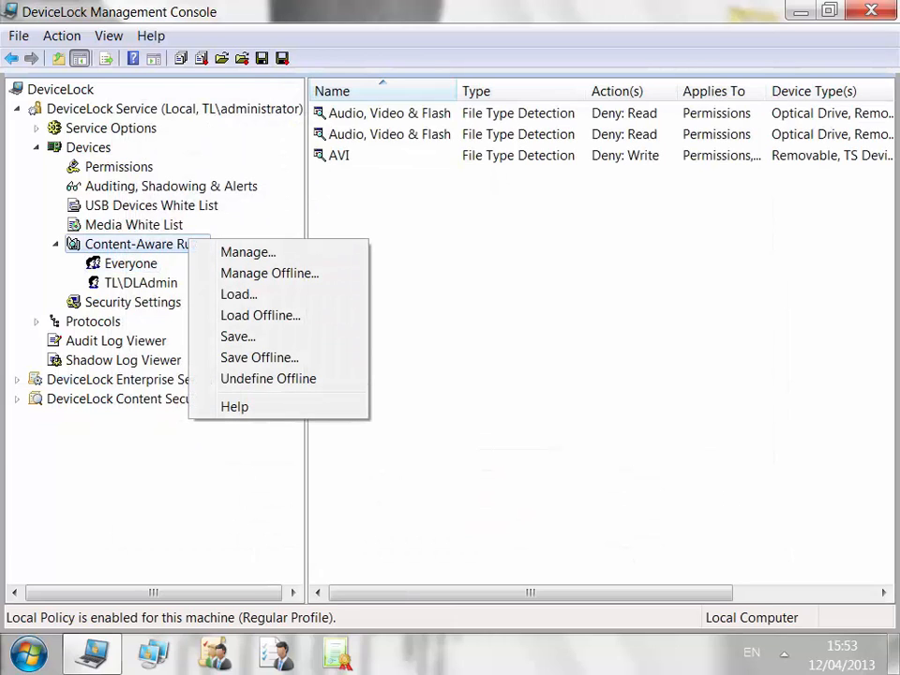
key(Escape)
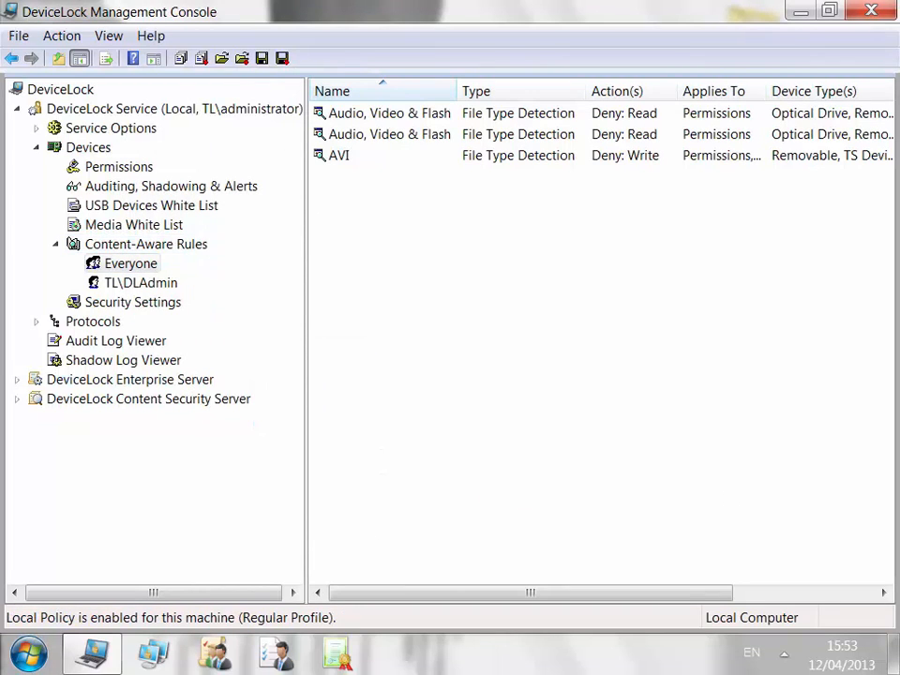
right_click(354, 136)
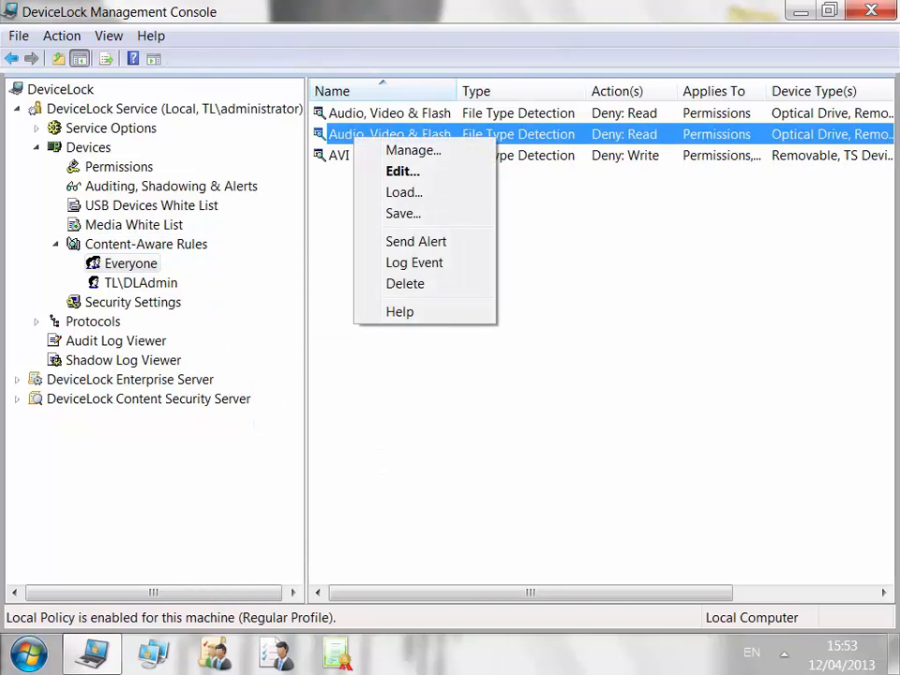
click(404, 283)
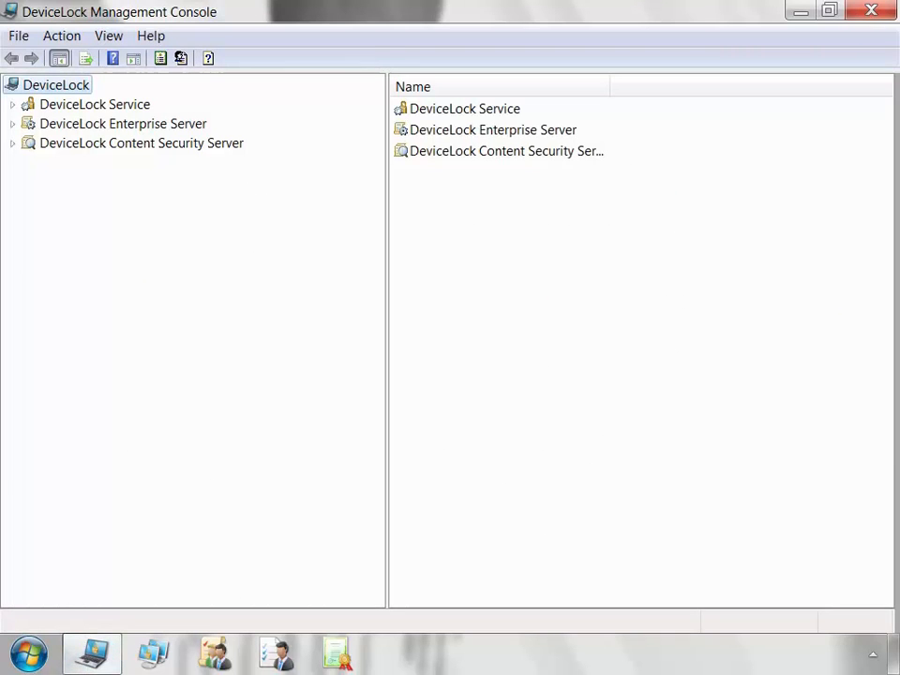
right_click(193, 127)
Connect to the Enterprise Server on the local computer and view its Server Options, database DL_DB.
key(Return)
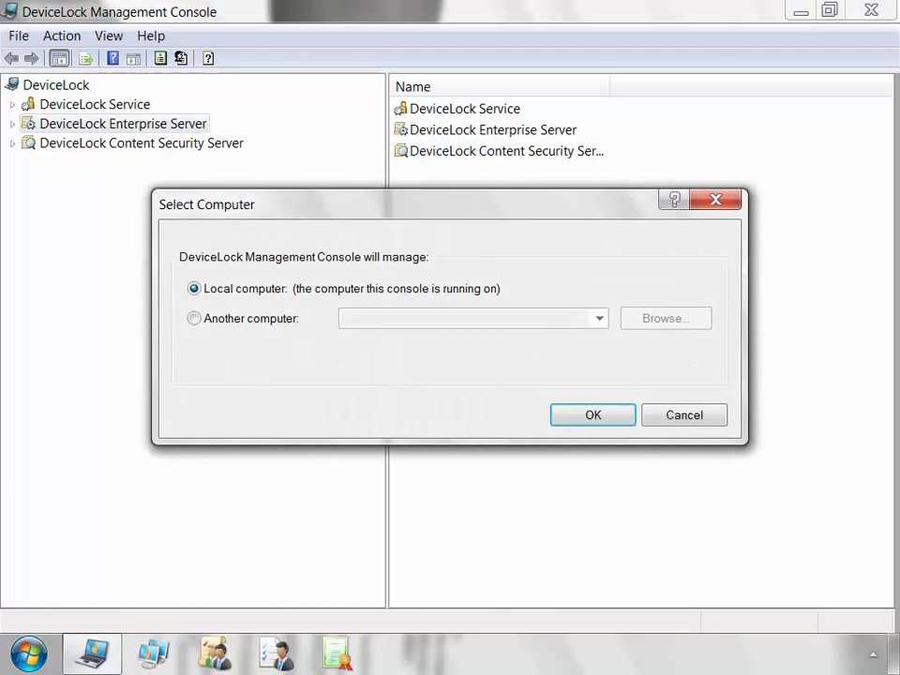
key(Return)
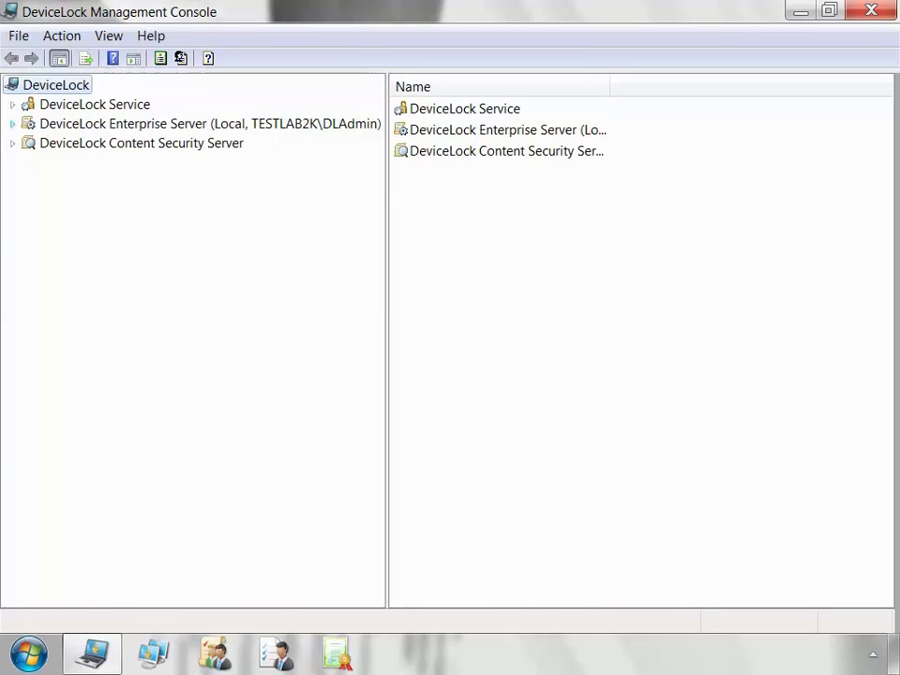
click(12, 123)
click(98, 143)
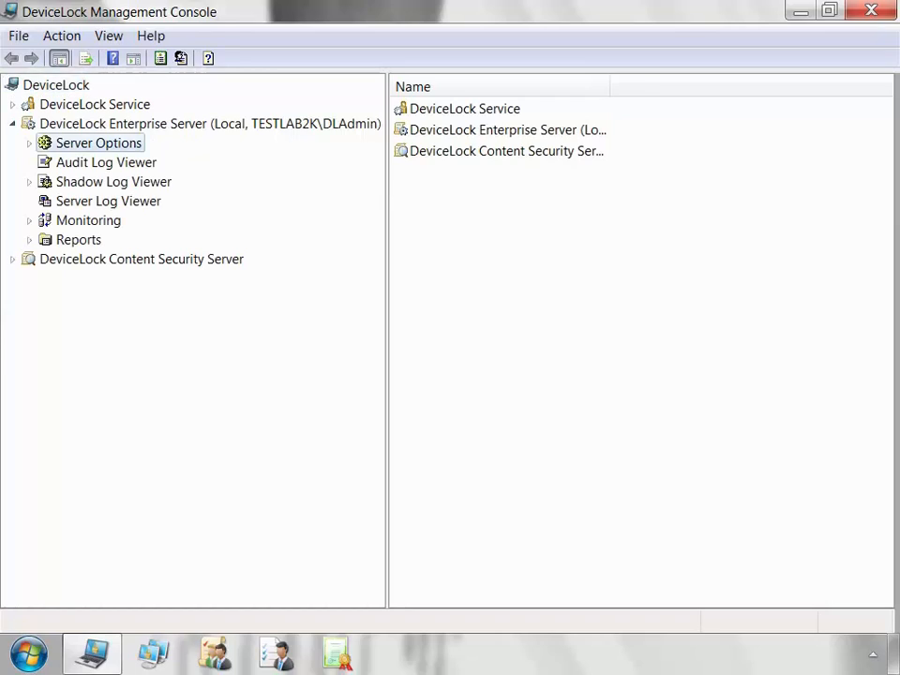
click(455, 194)
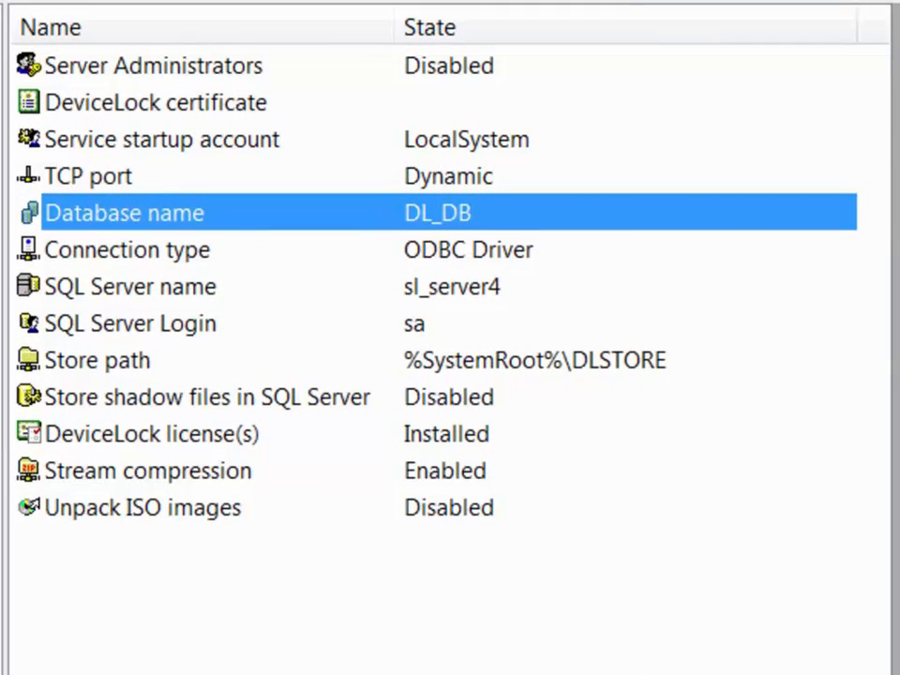
click(127, 250)
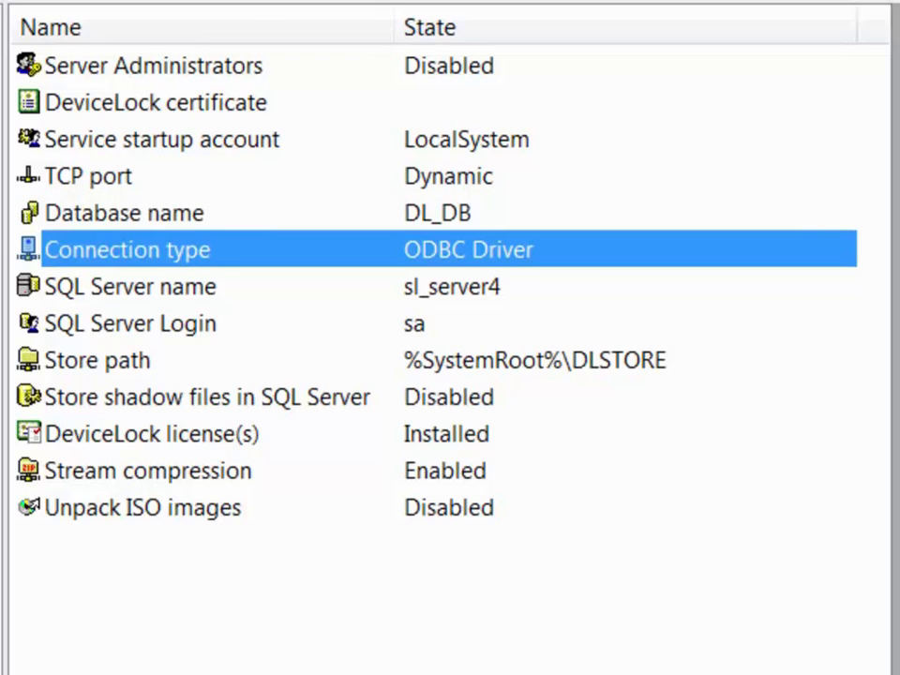
right_click(291, 252)
Use SQL Server authentication with login 'sa' and the account password for the database connection.
click(403, 274)
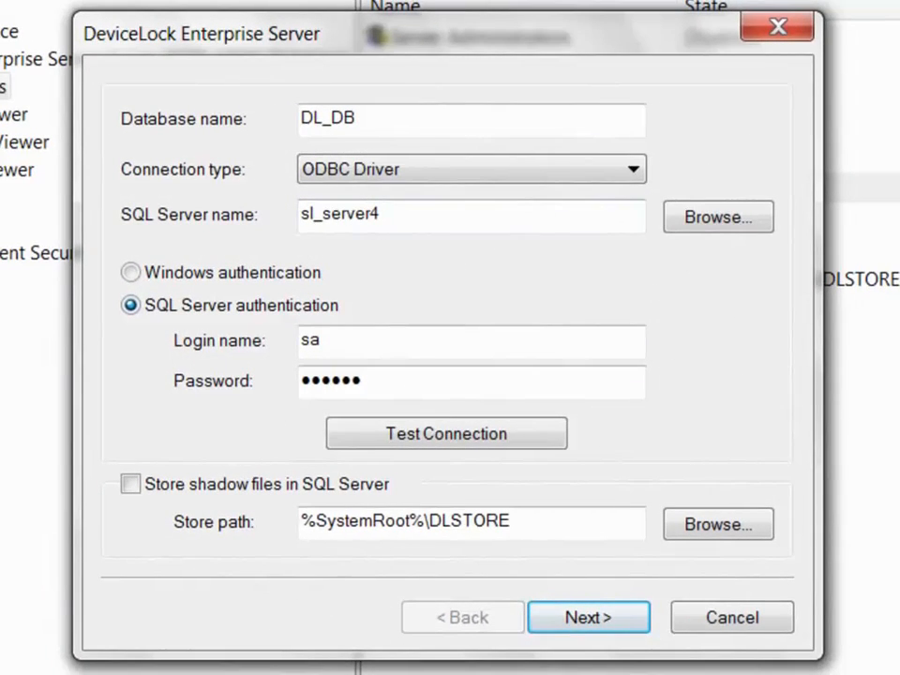
click(131, 272)
click(130, 304)
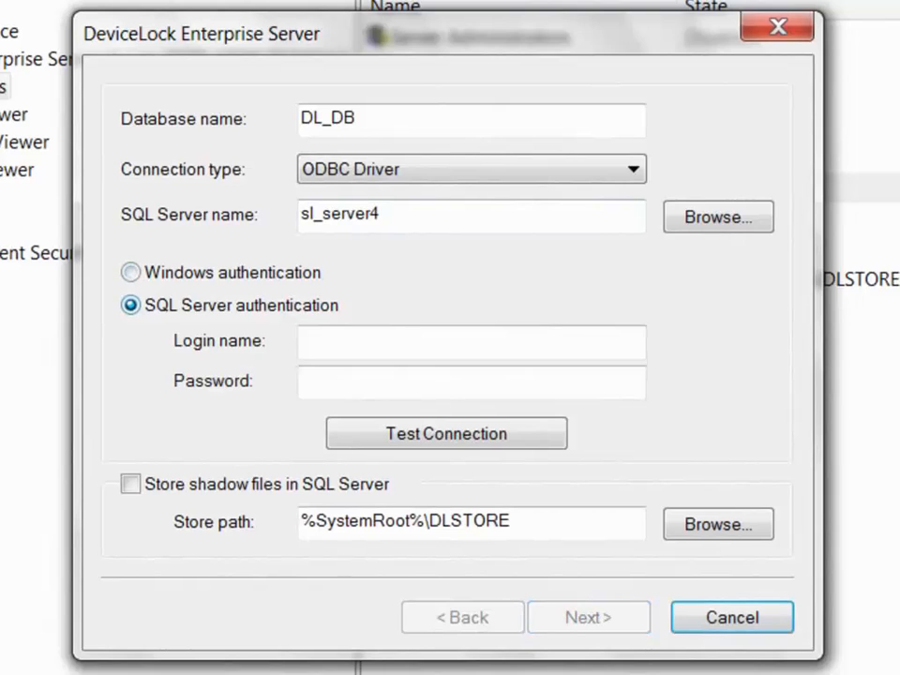
click(375, 341)
text(sa)
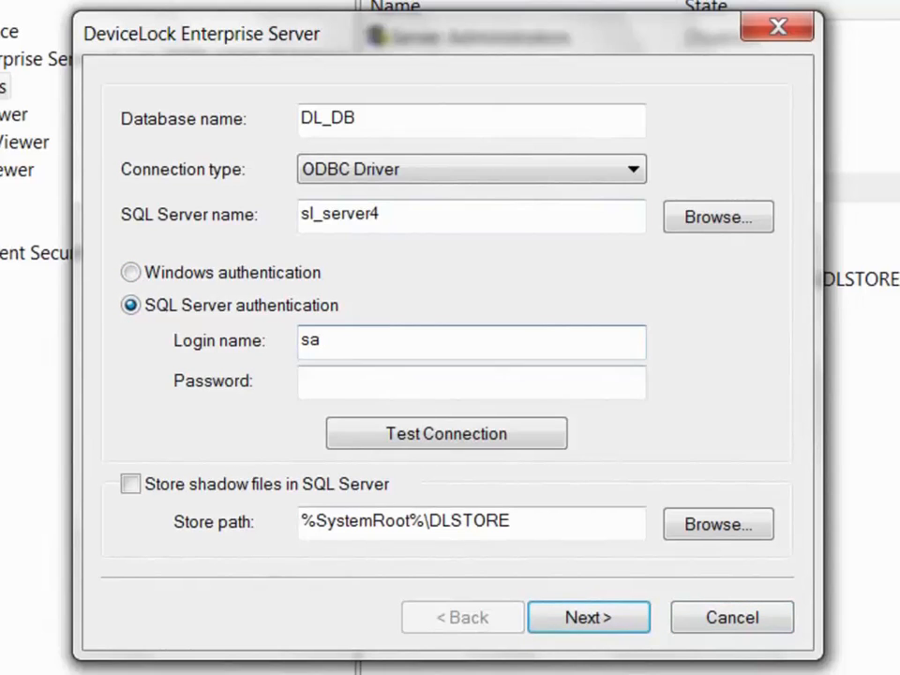
key(Tab)
text(******)
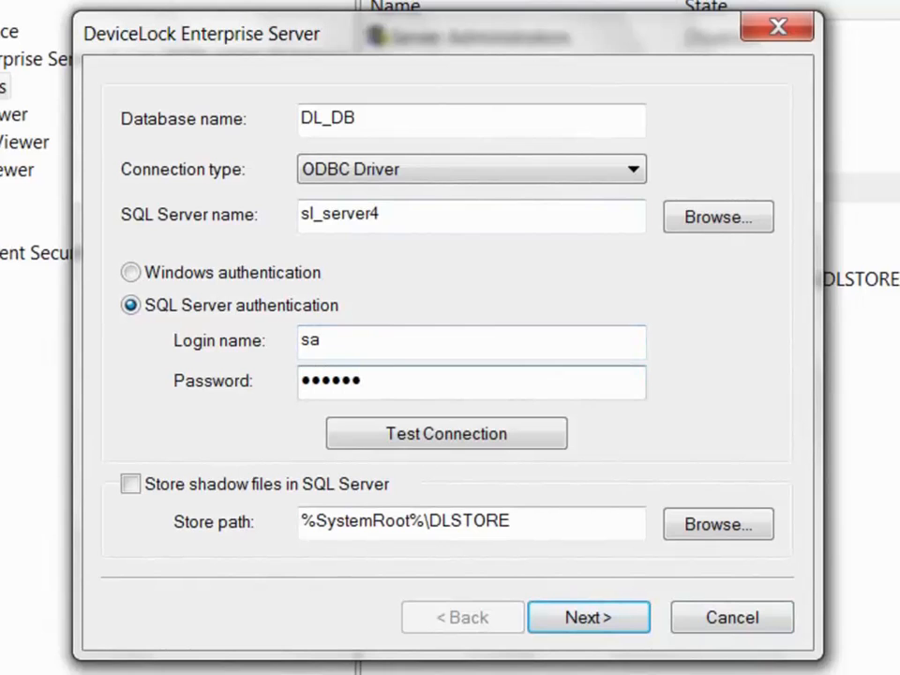
Keep ODBC Driver, verify the connection, and keep shadow files on disk at %SystemRoot%\DLSTORE.
click(632, 170)
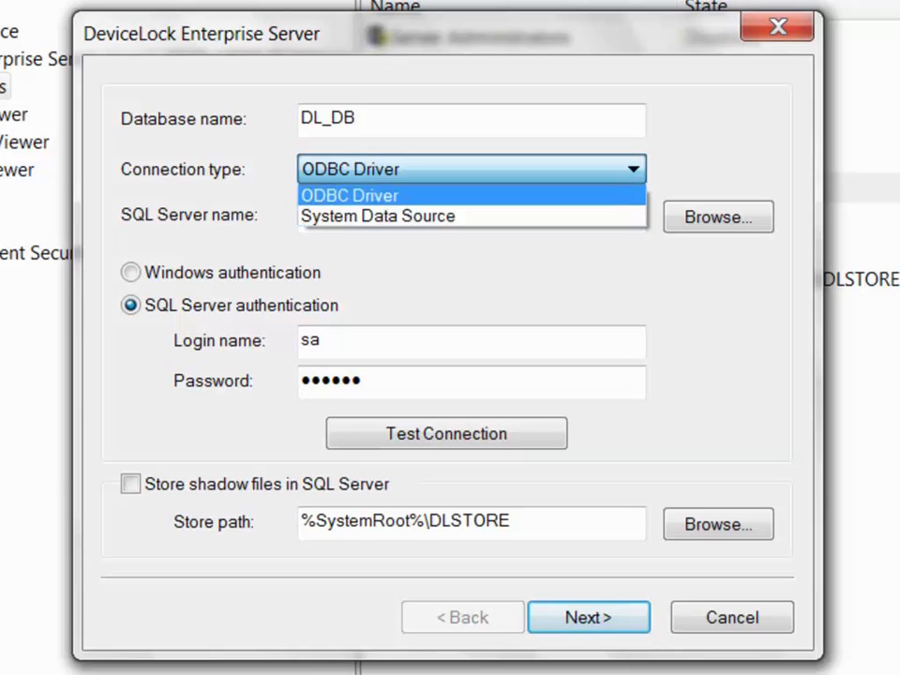
click(450, 196)
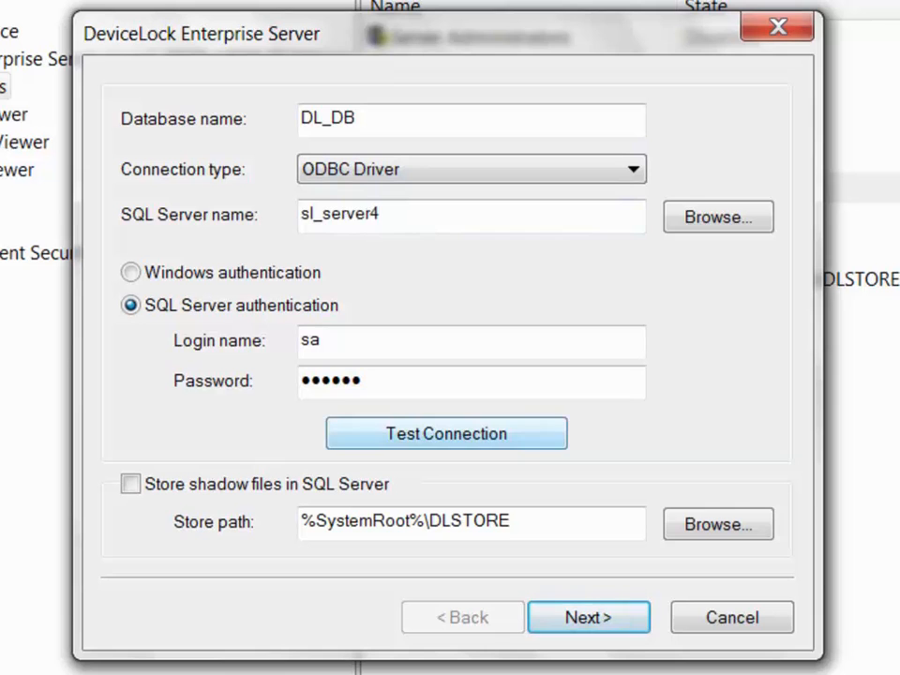
click(446, 433)
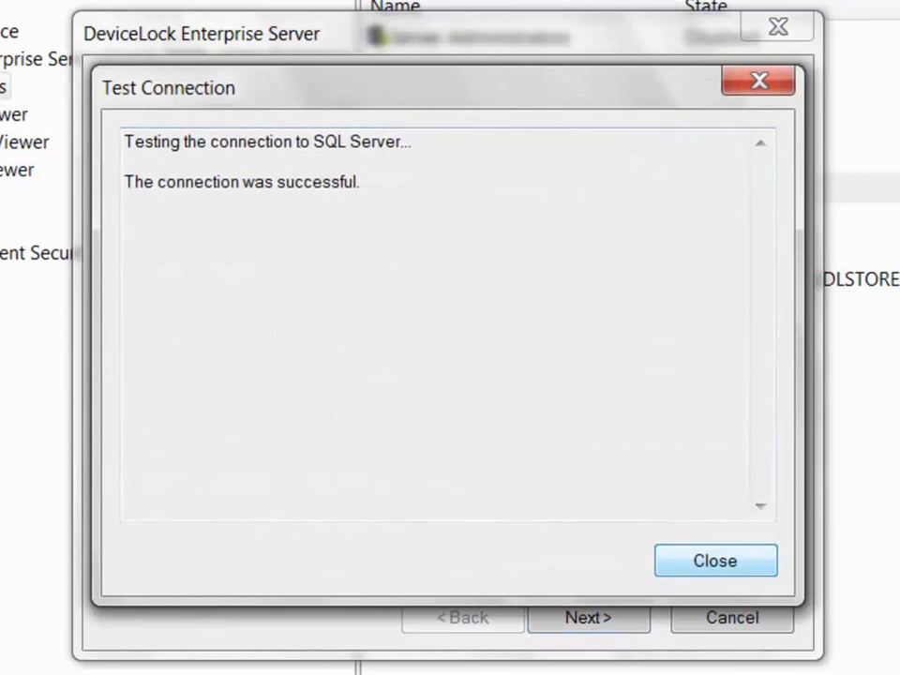
key(Return)
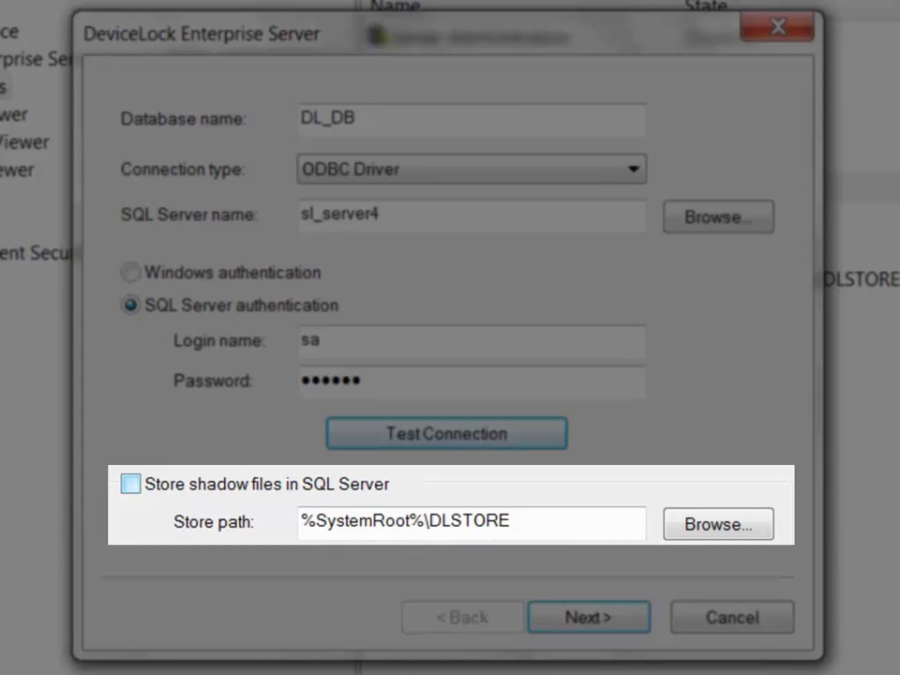
click(131, 484)
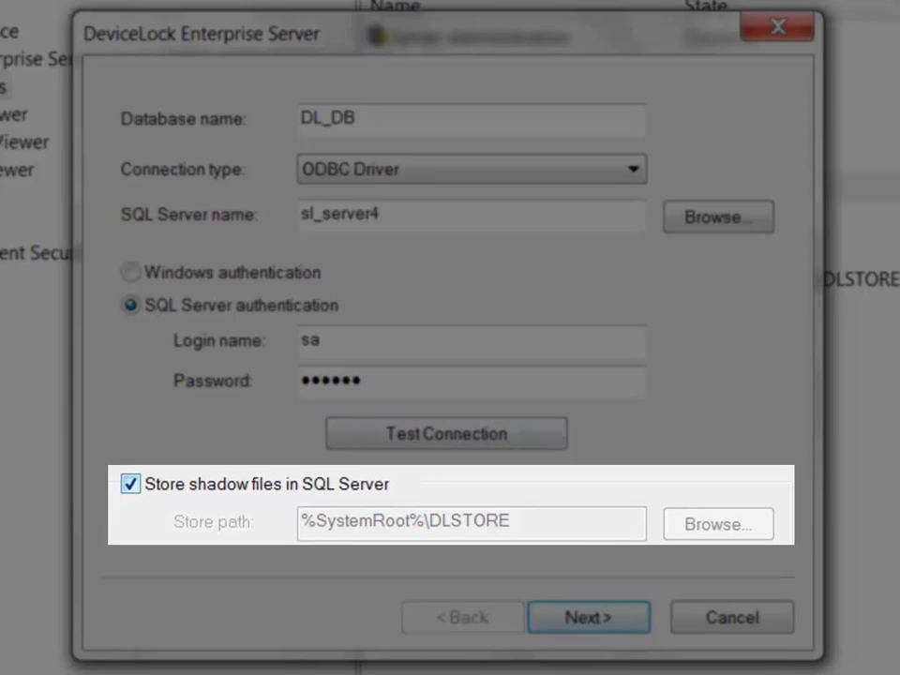
click(130, 484)
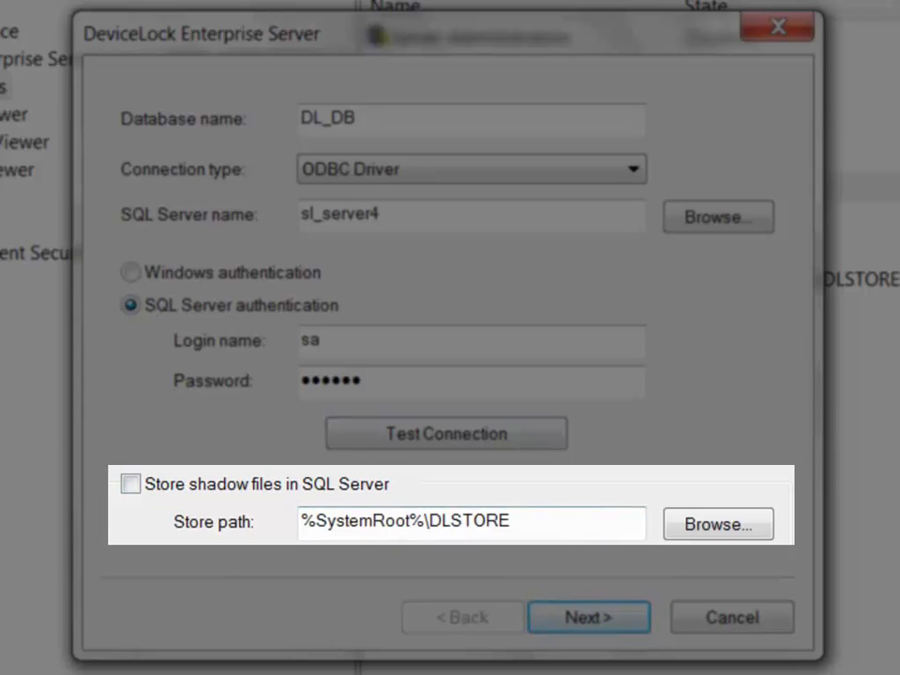
drag(512, 522, 300, 522)
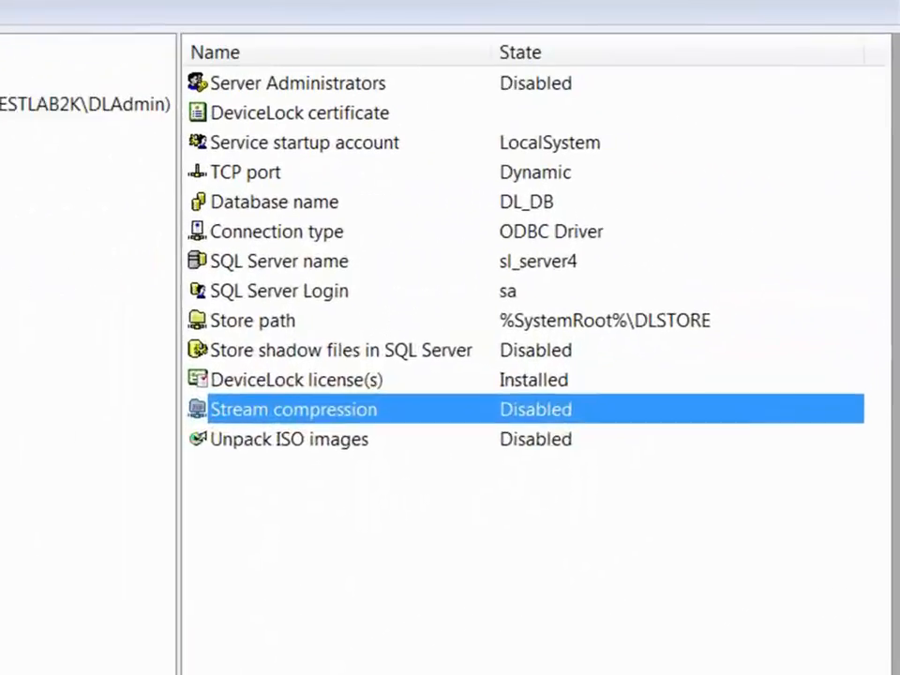
Enable Stream compression and Unpack ISO images in the Enterprise Server options.
right_click(640, 407)
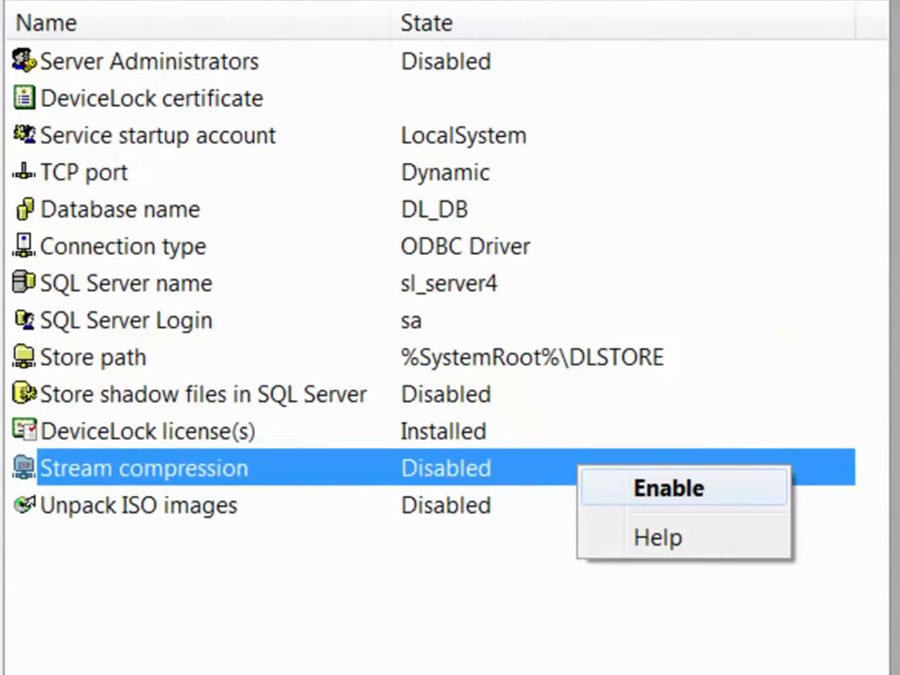
click(668, 489)
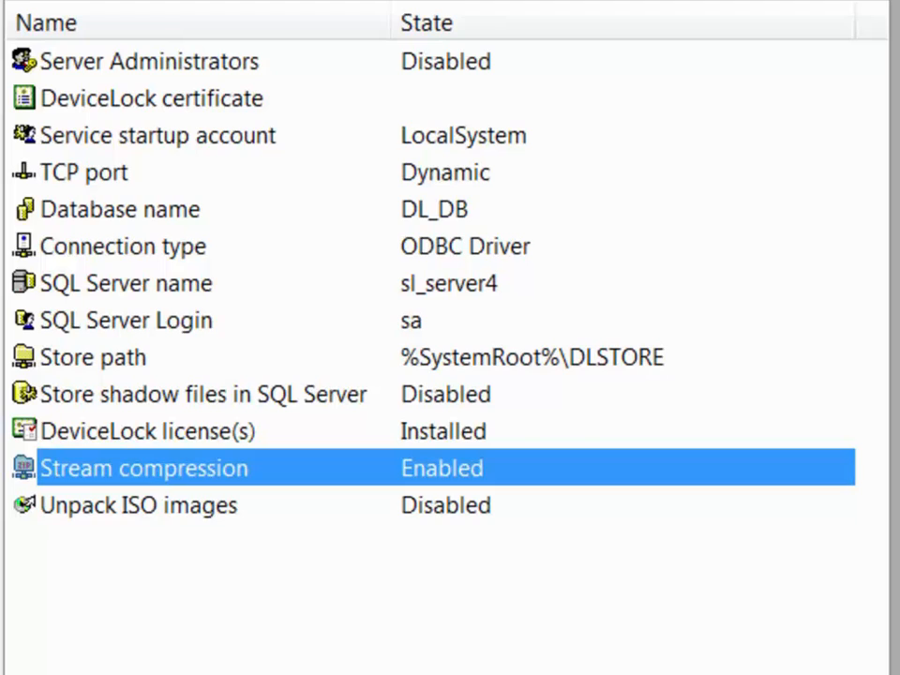
click(138, 505)
right_click(458, 509)
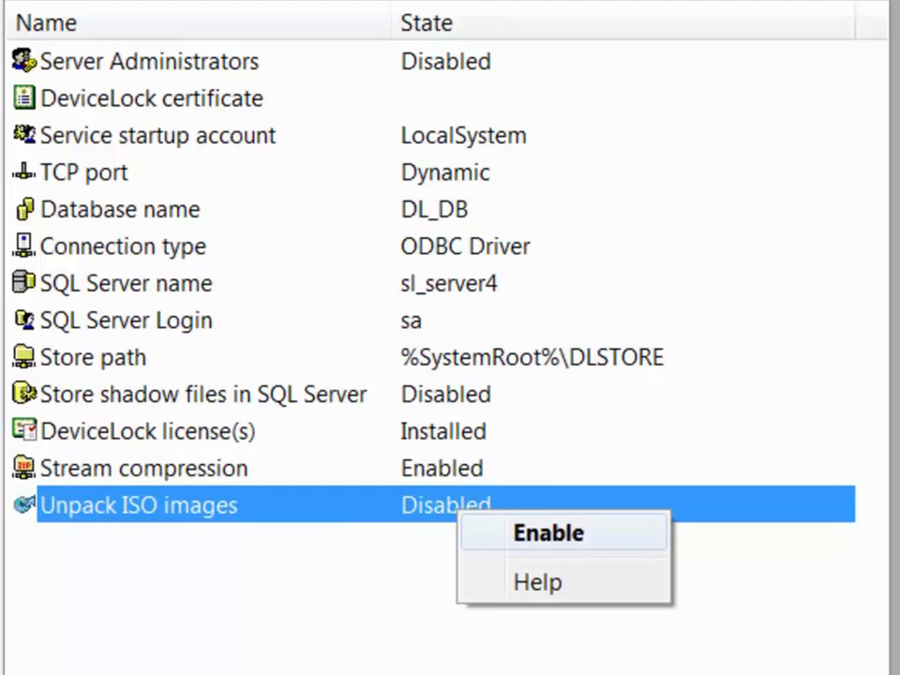
click(548, 532)
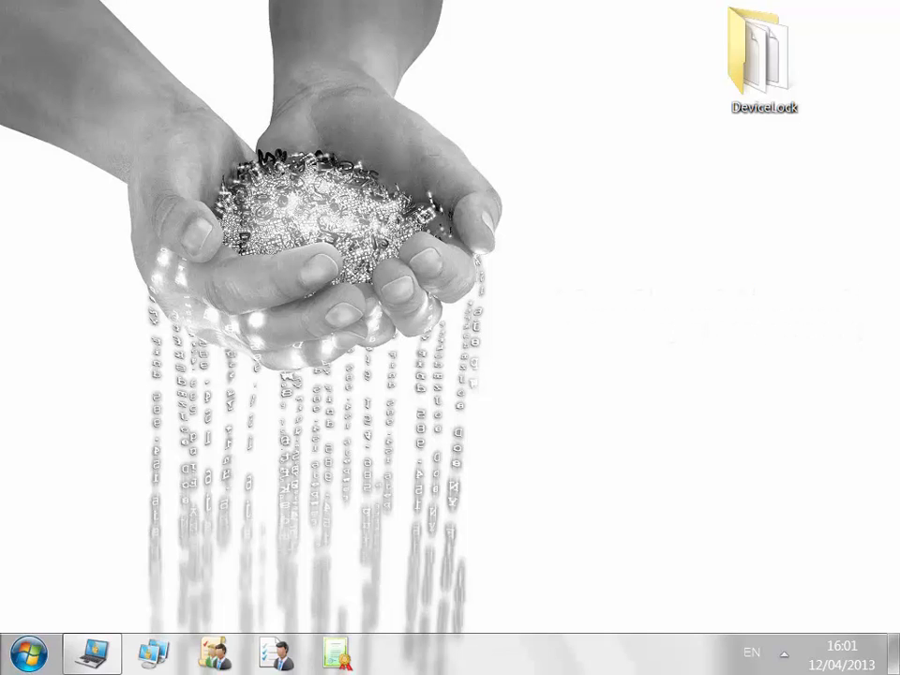
Reconnect the DeviceLock Service on the local computer and view its Service Options > Auditing & Shadowing.
click(92, 653)
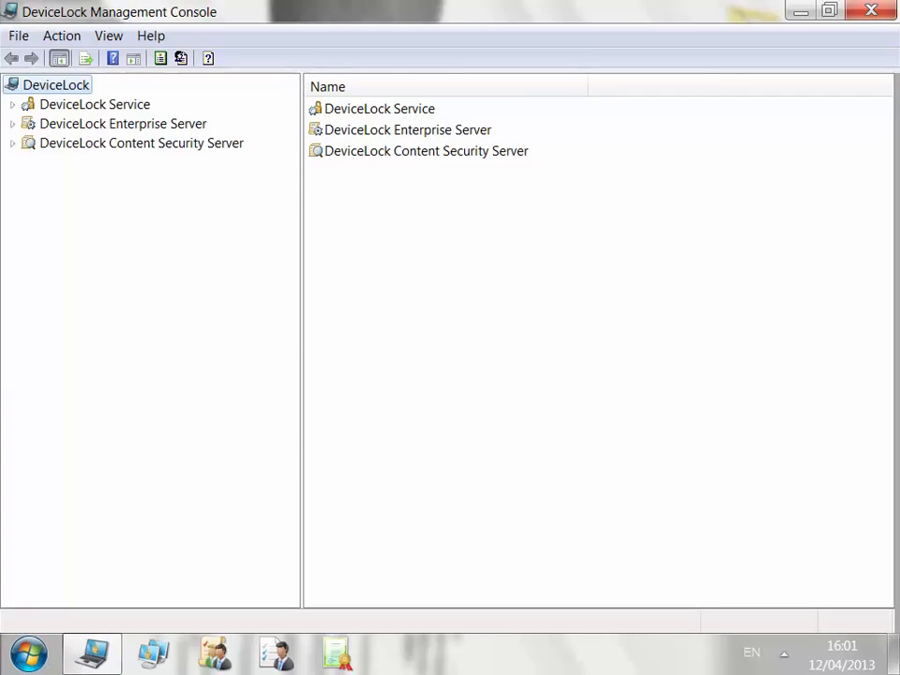
click(94, 104)
right_click(145, 104)
click(187, 114)
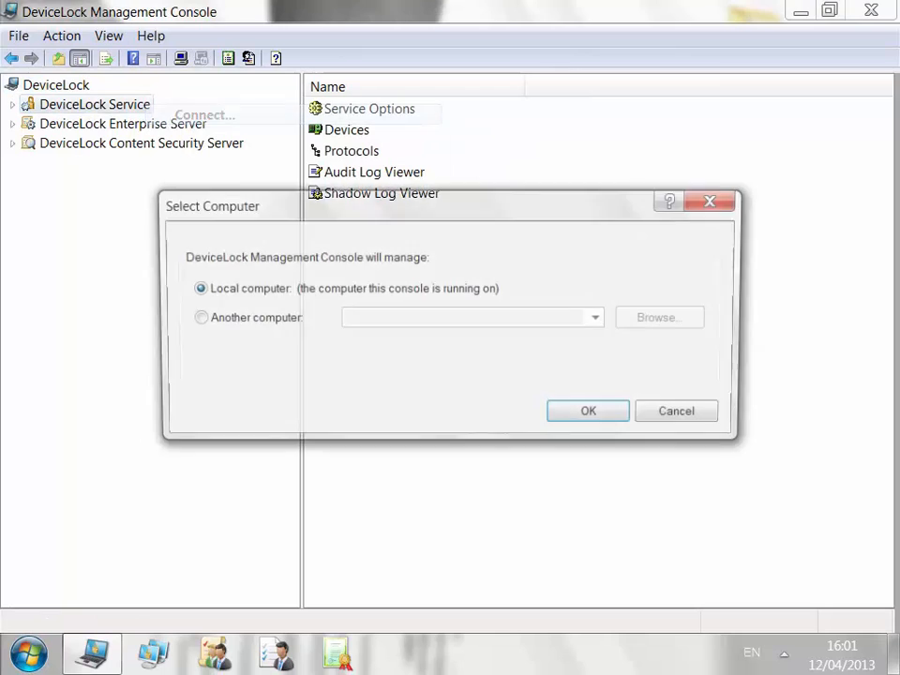
key(Return)
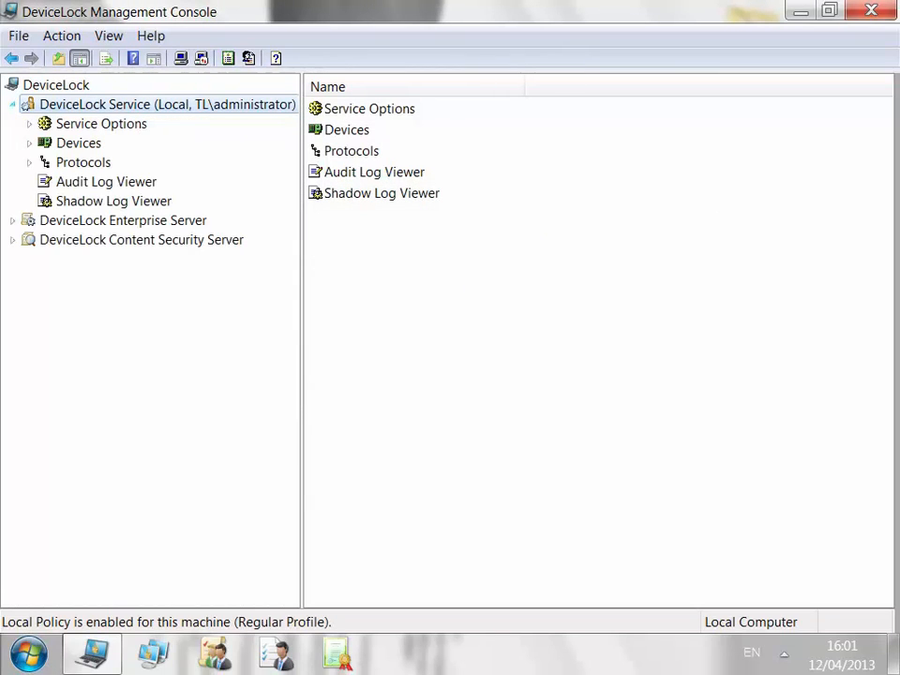
click(29, 124)
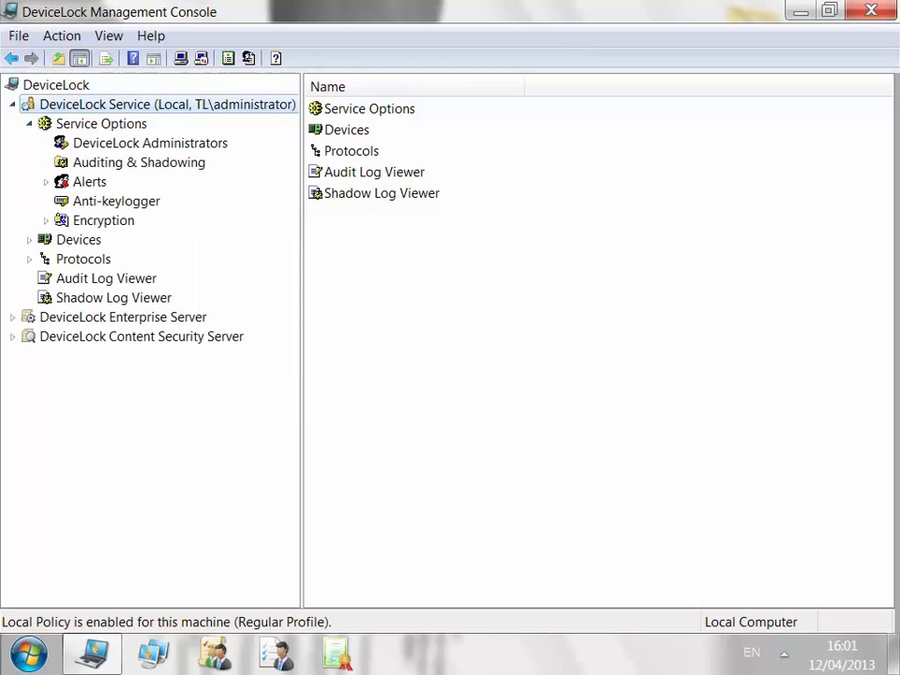
click(138, 163)
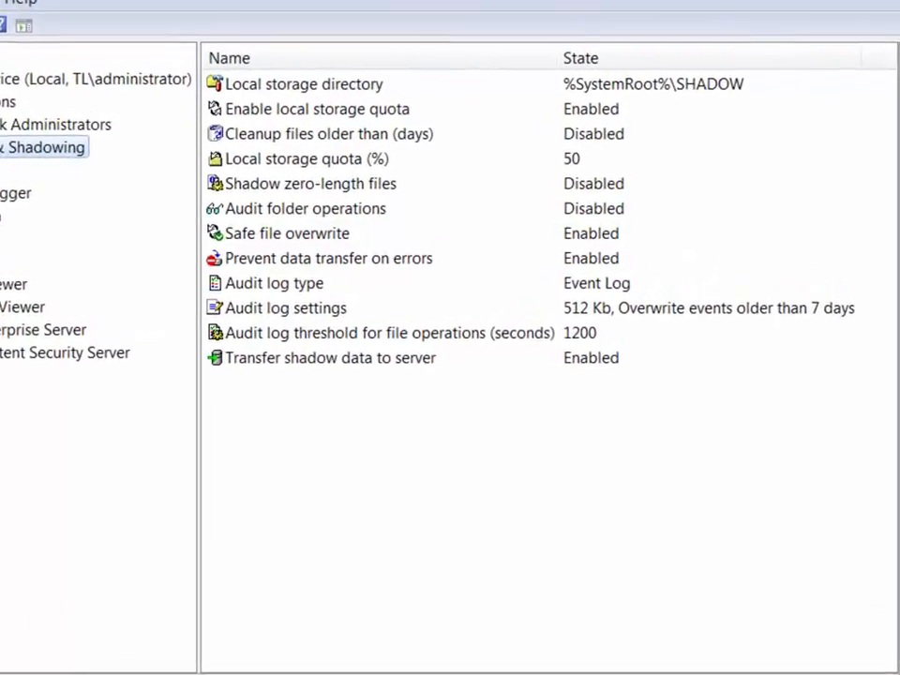
click(334, 93)
Review the local storage directory and the 1200 audit log threshold without changing them.
double_click(223, 60)
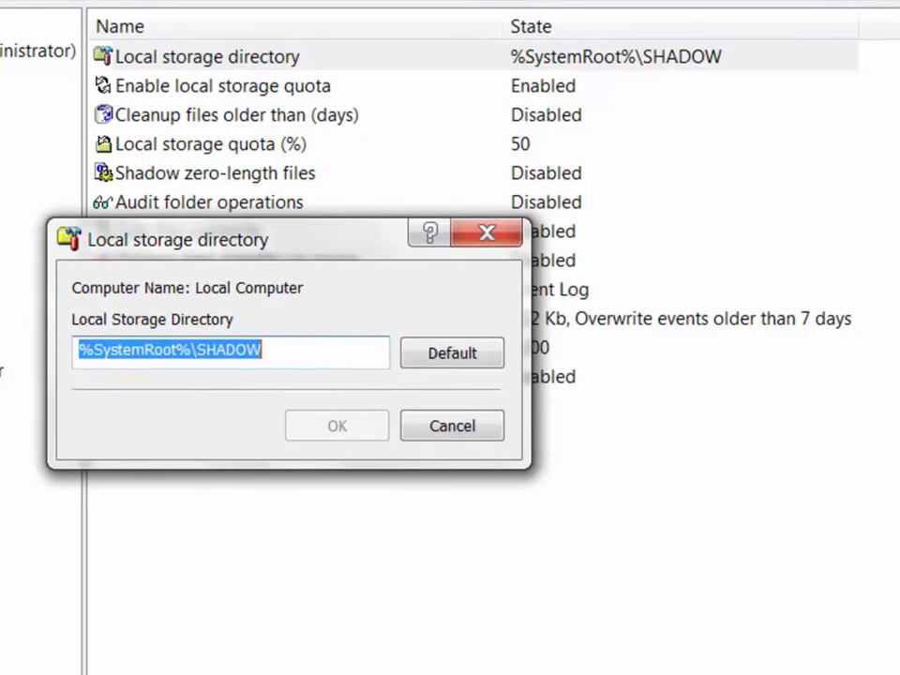
click(451, 426)
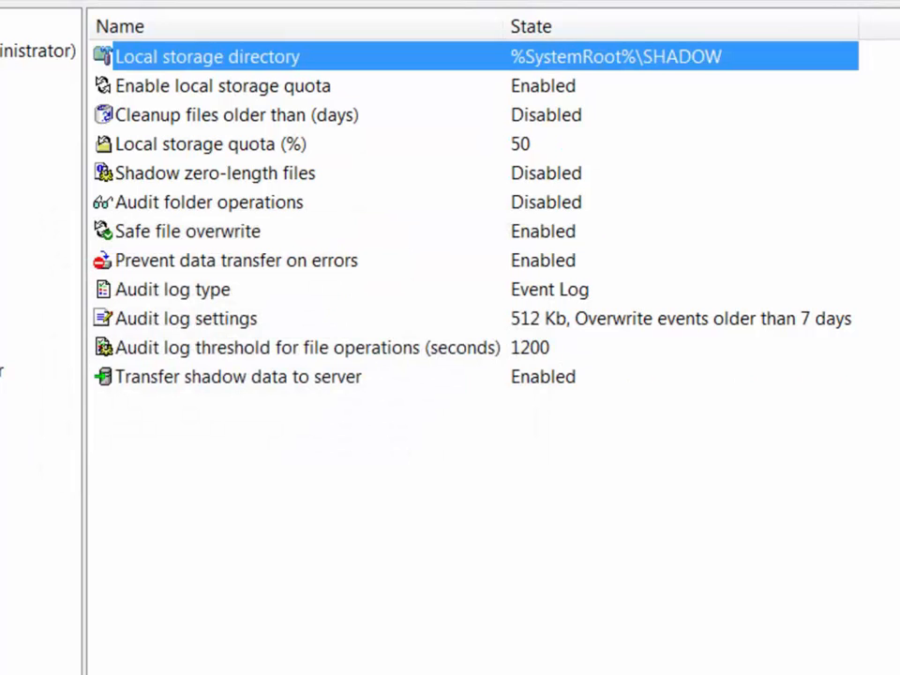
double_click(281, 347)
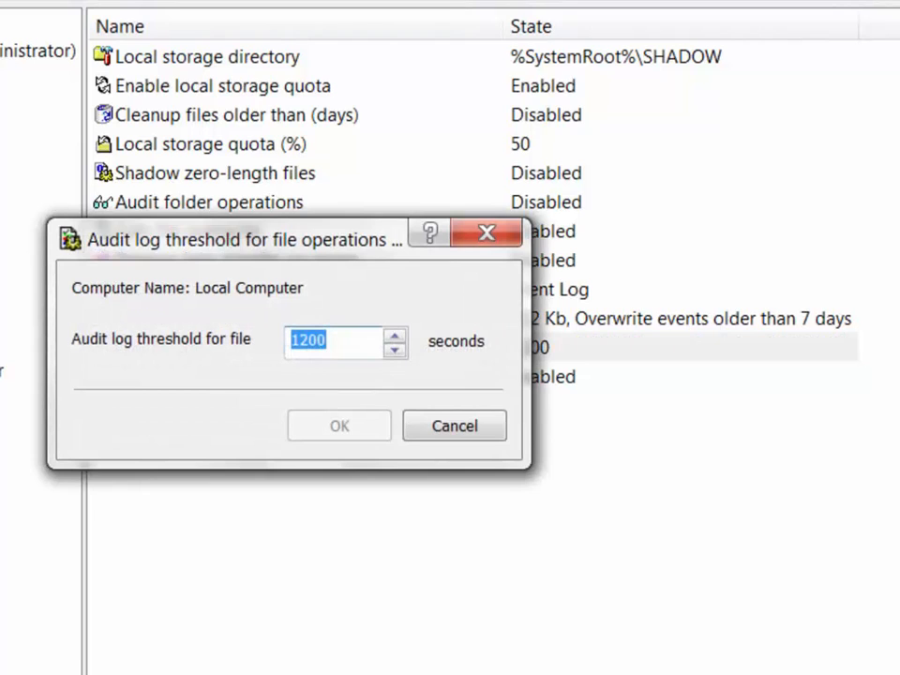
click(453, 426)
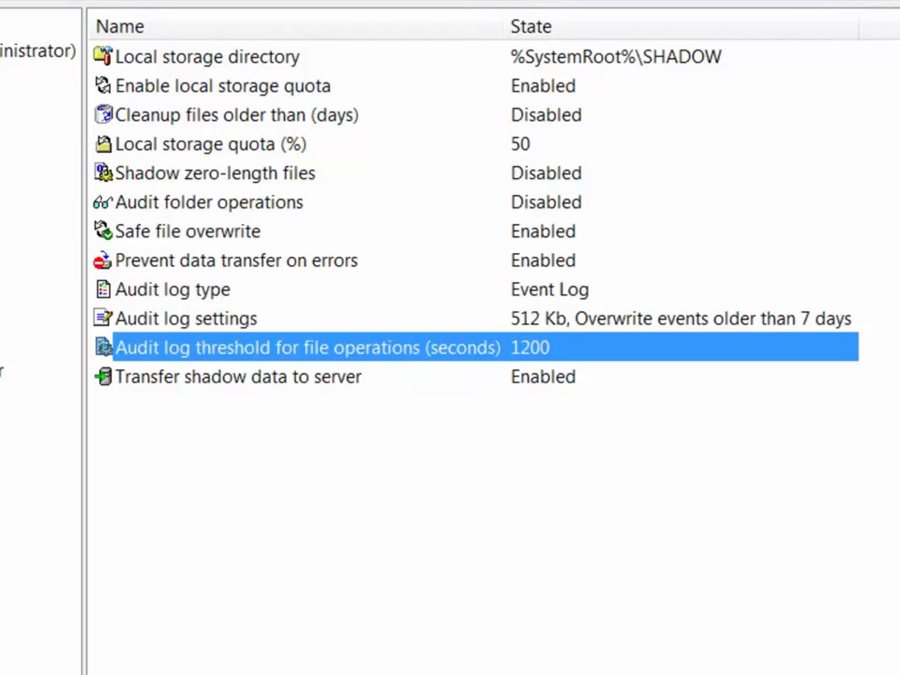
Enable cleanup of shadow files older than 7 days.
double_click(236, 114)
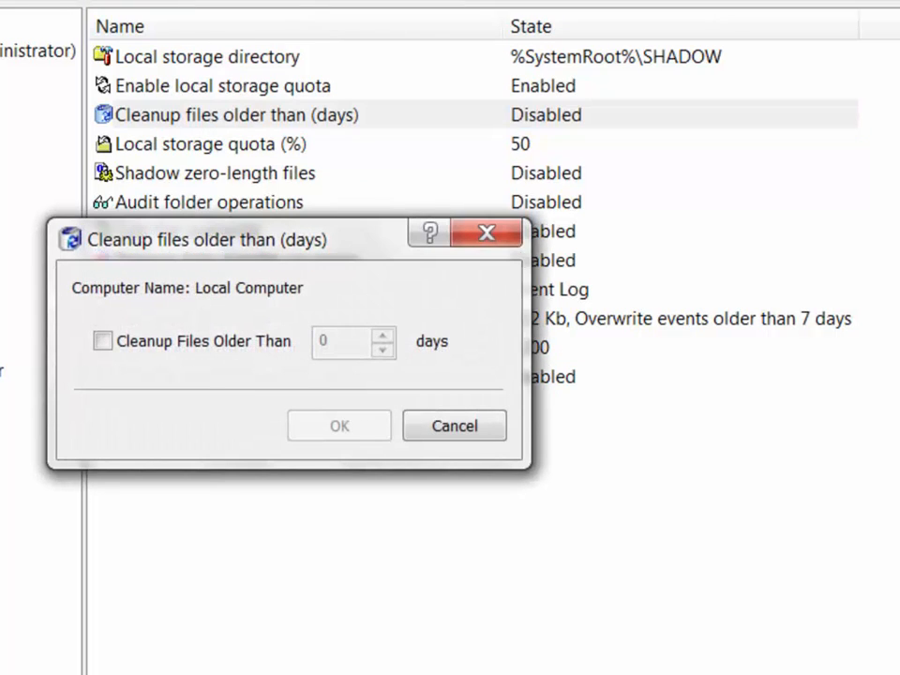
click(103, 341)
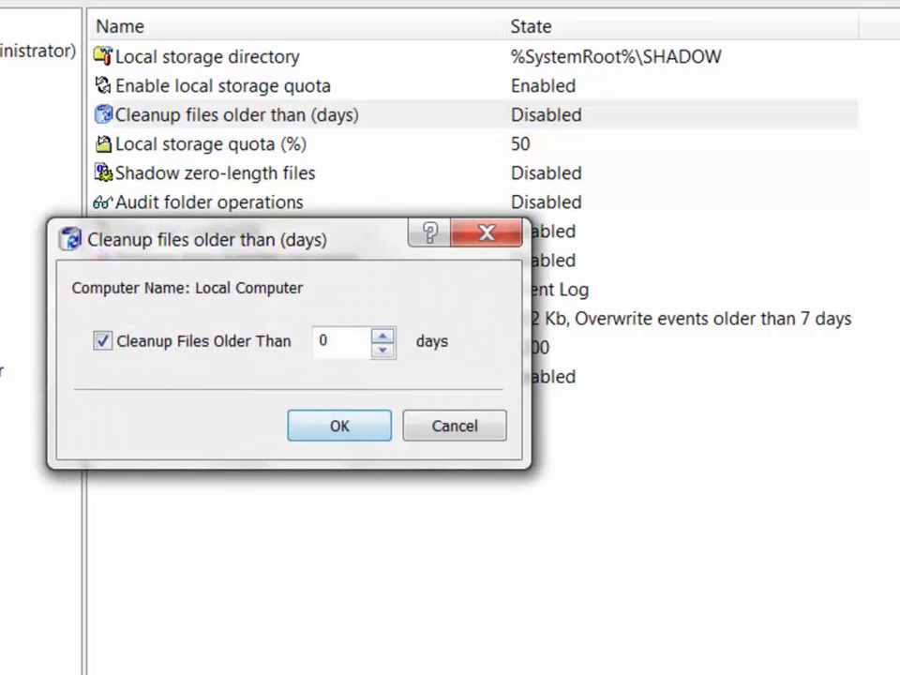
click(382, 335)
click(382, 335)
click(383, 335)
click(382, 336)
click(382, 336)
click(382, 336)
click(383, 335)
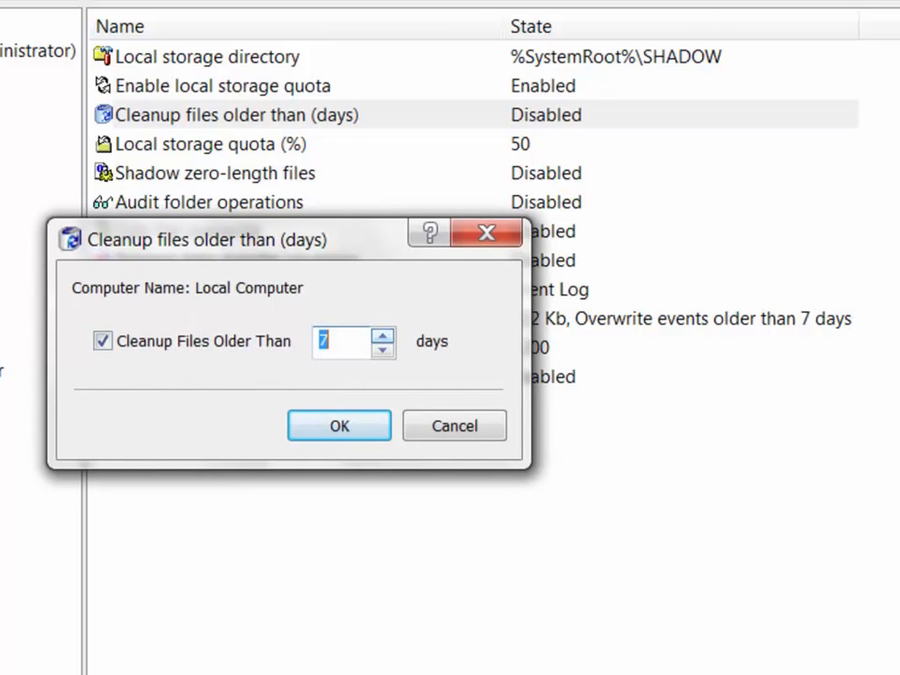
click(339, 425)
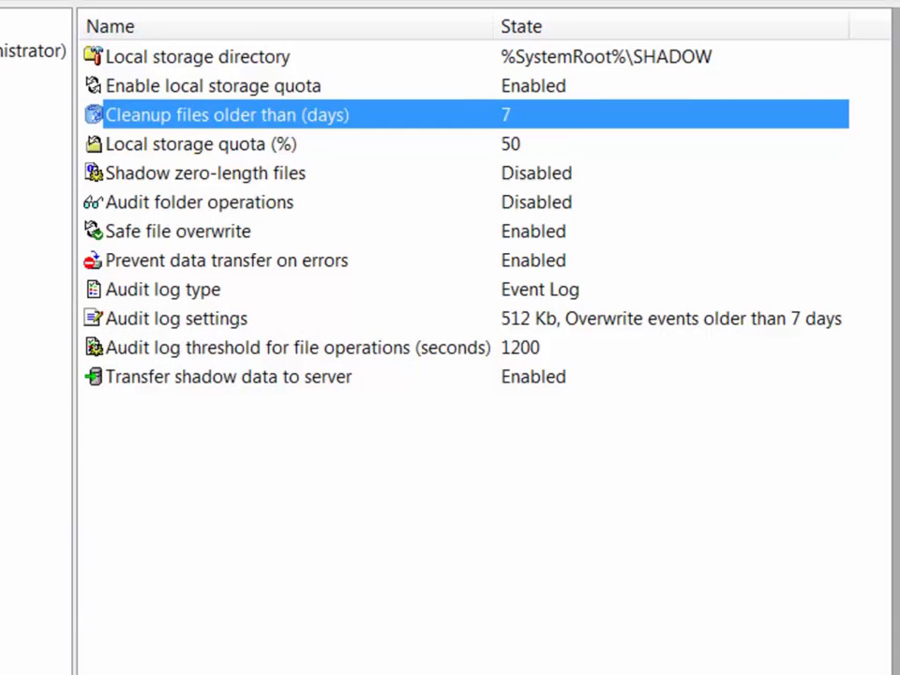
double_click(200, 144)
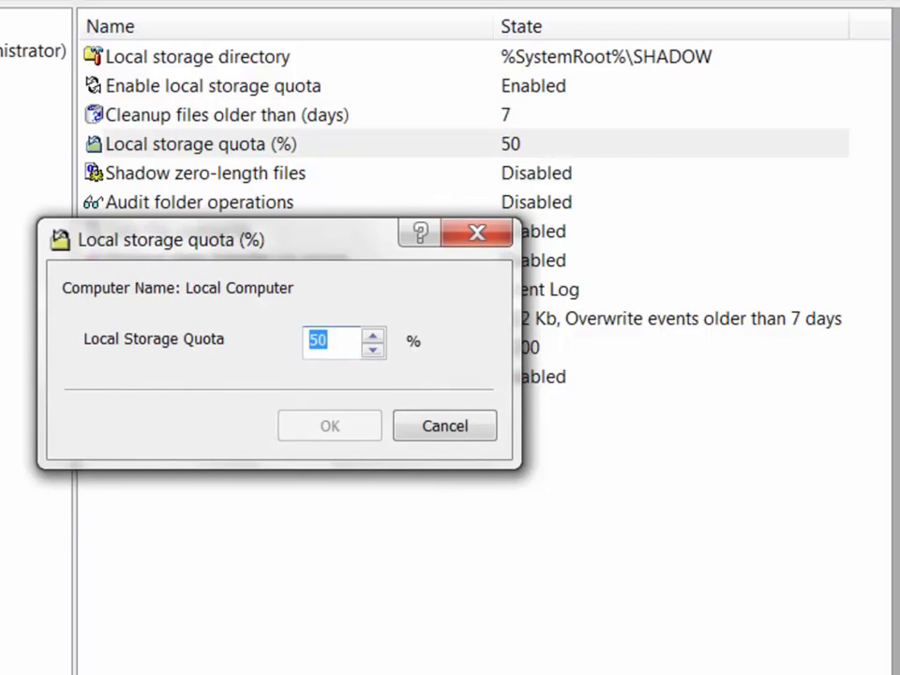
Set the local storage quota to 90% and enable Shadow zero-length files.
text(90)
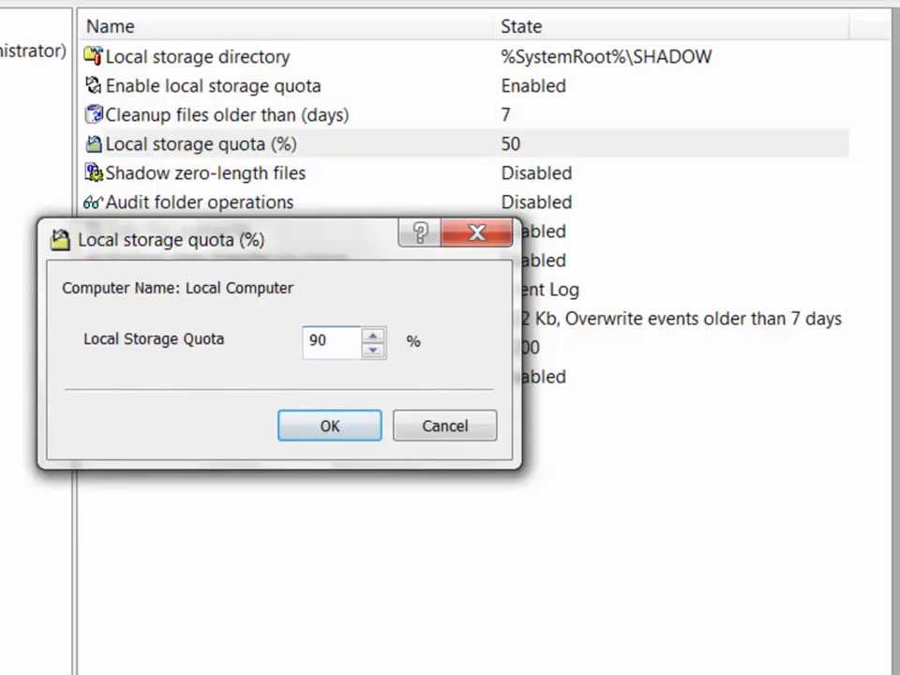
key(Return)
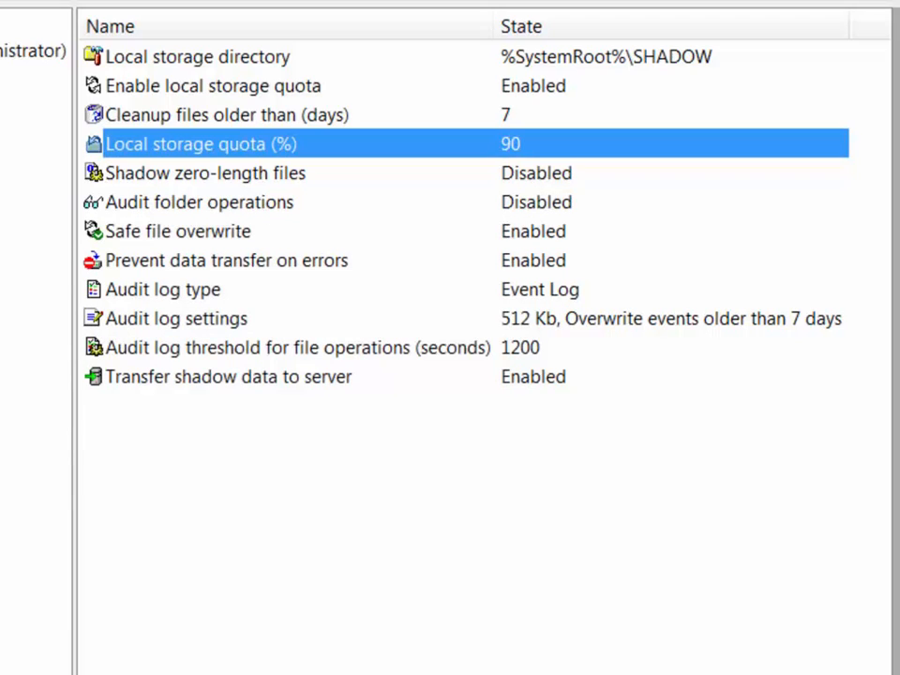
click(205, 174)
key(Return)
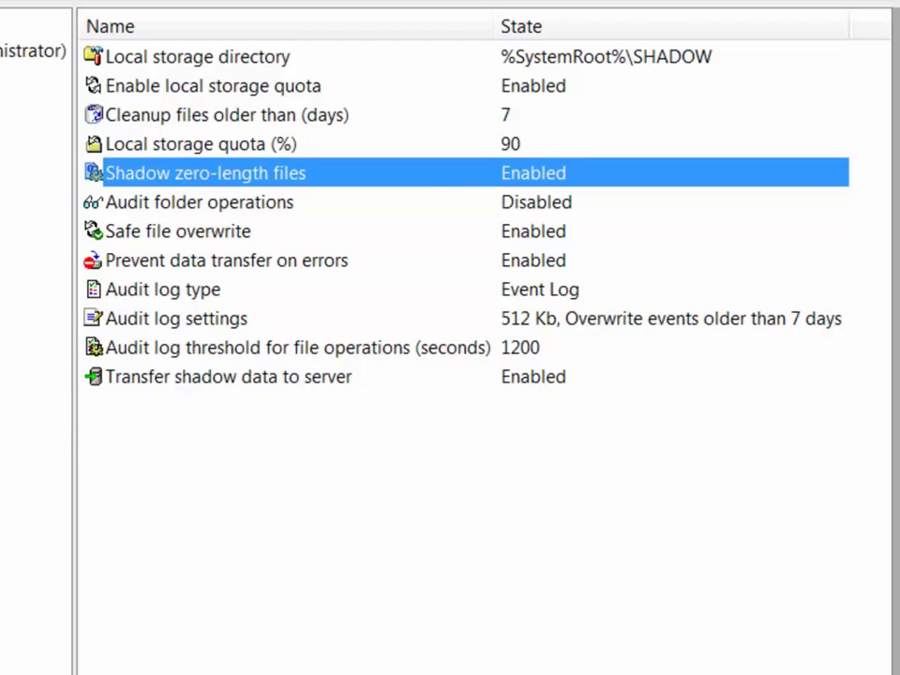
click(225, 261)
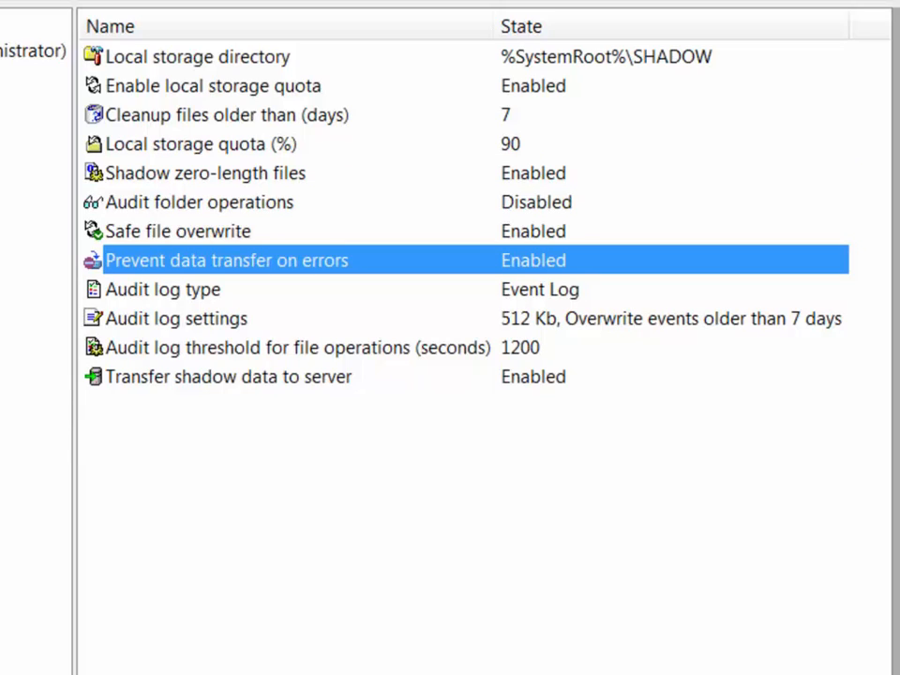
double_click(163, 289)
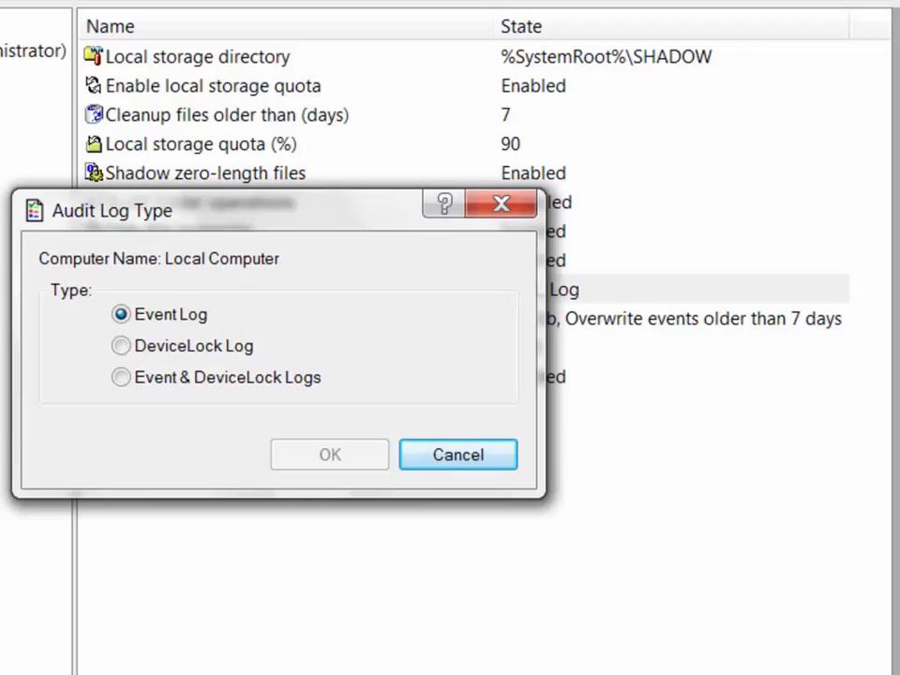
Set the audit log type to Event & DeviceLock Logs, leaving log size settings unchanged.
click(122, 345)
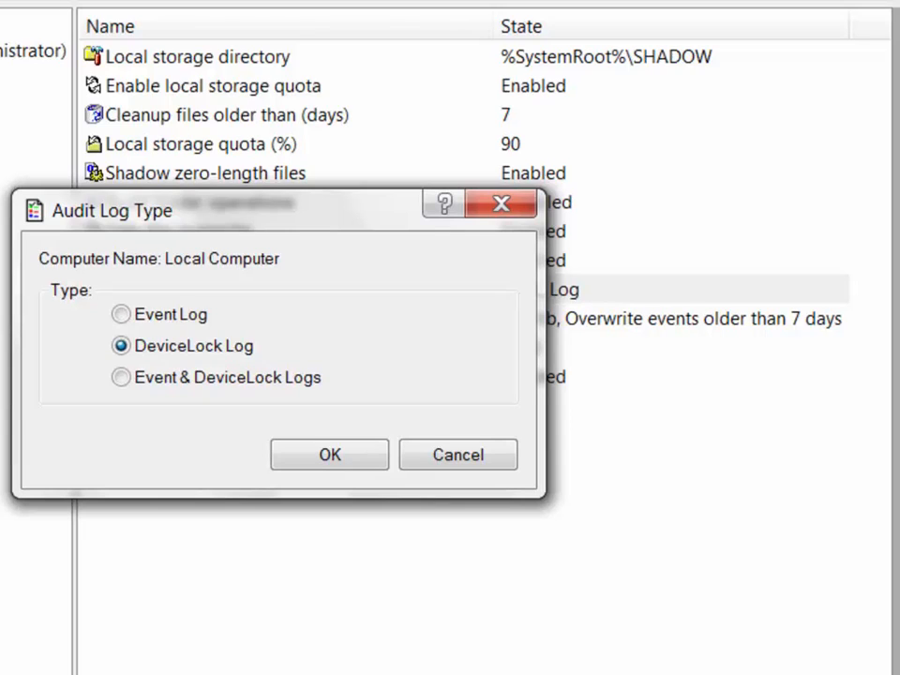
click(121, 377)
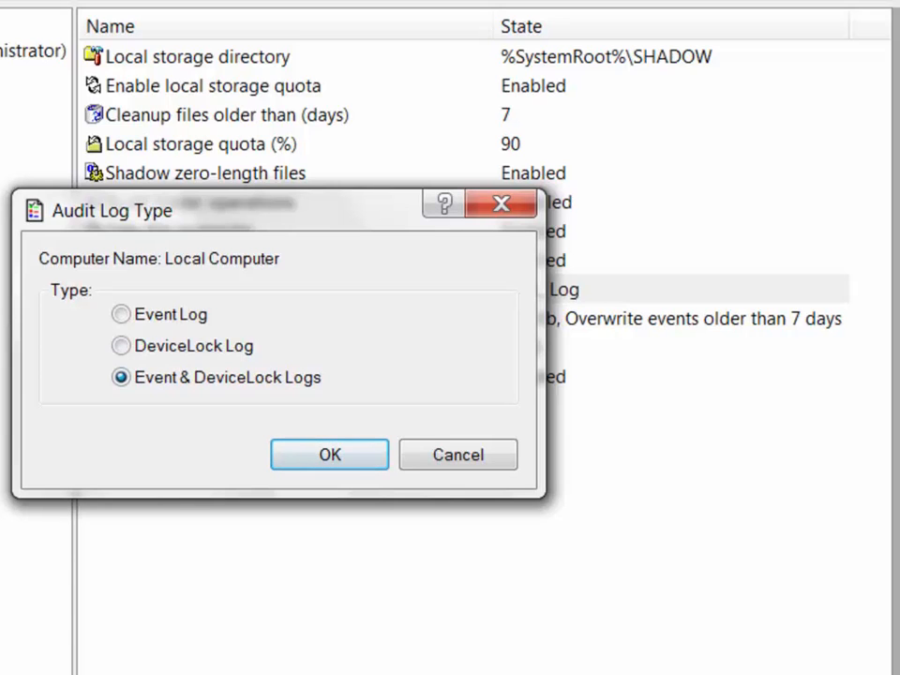
key(Return)
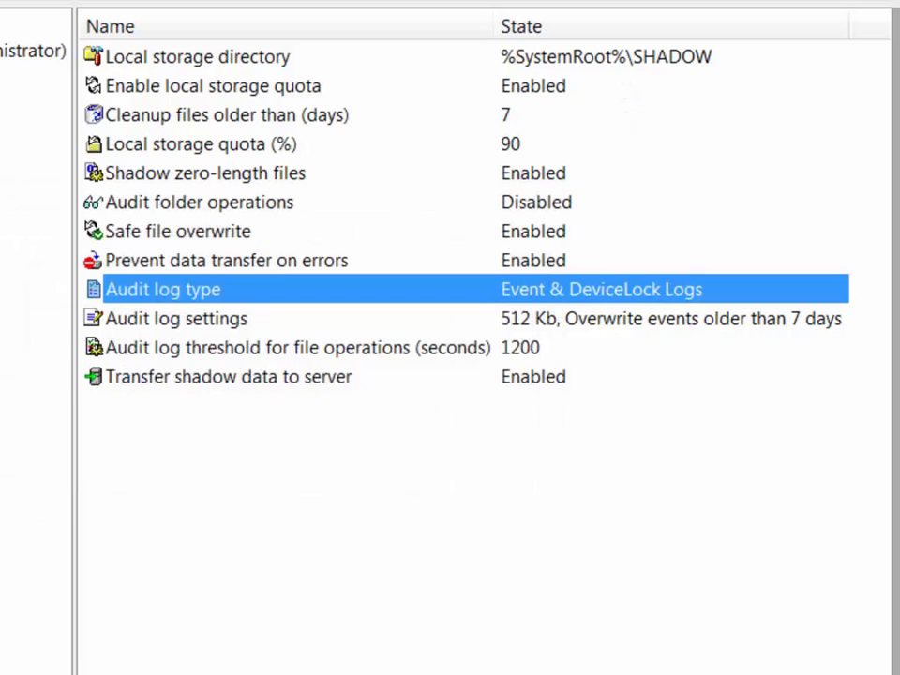
double_click(176, 318)
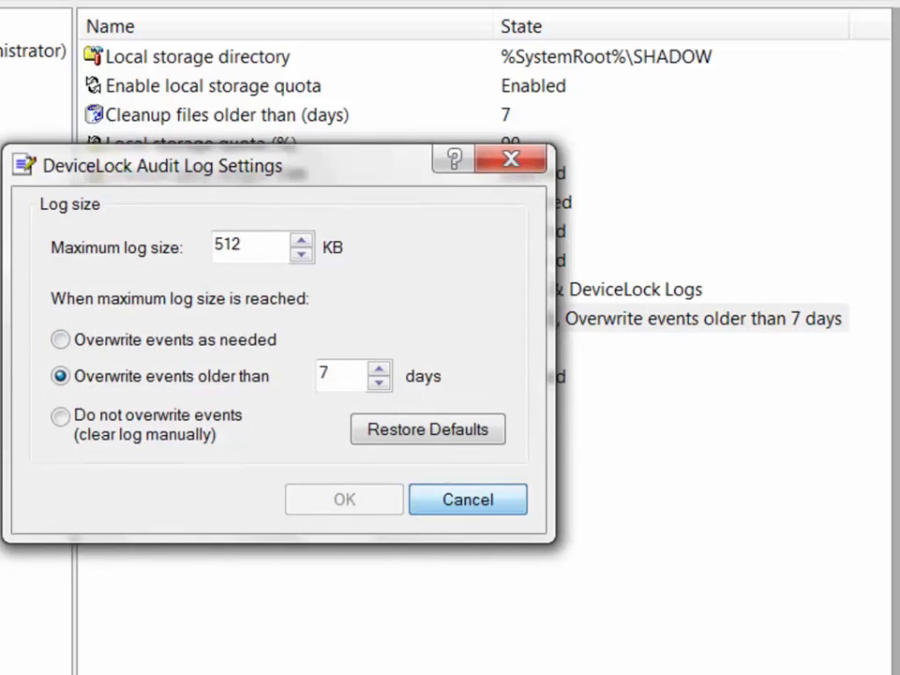
click(468, 499)
Inspect the Transfer shadow data to server properties without changing them.
click(510, 375)
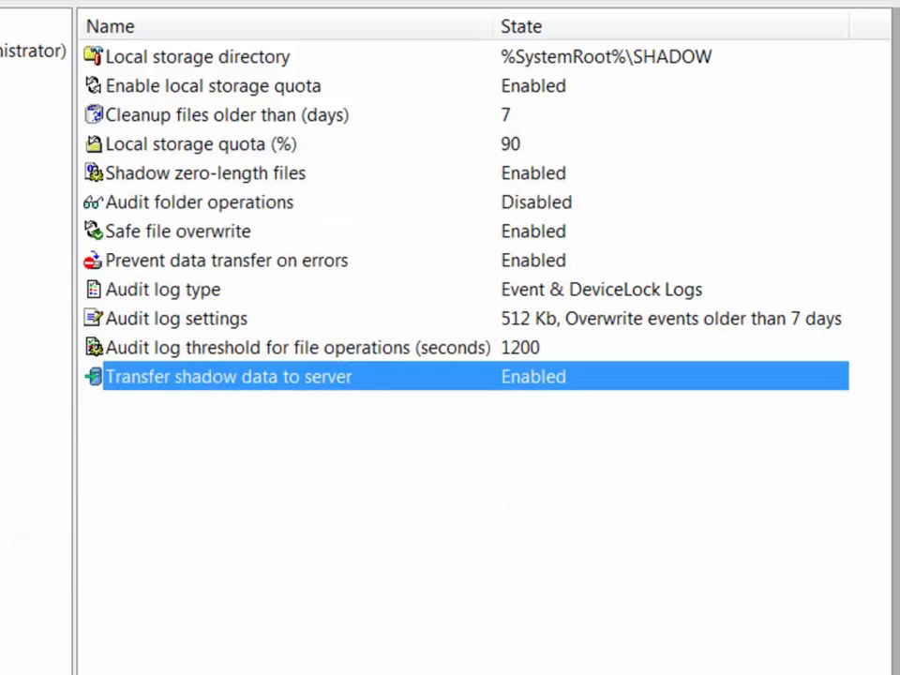
right_click(511, 376)
click(600, 394)
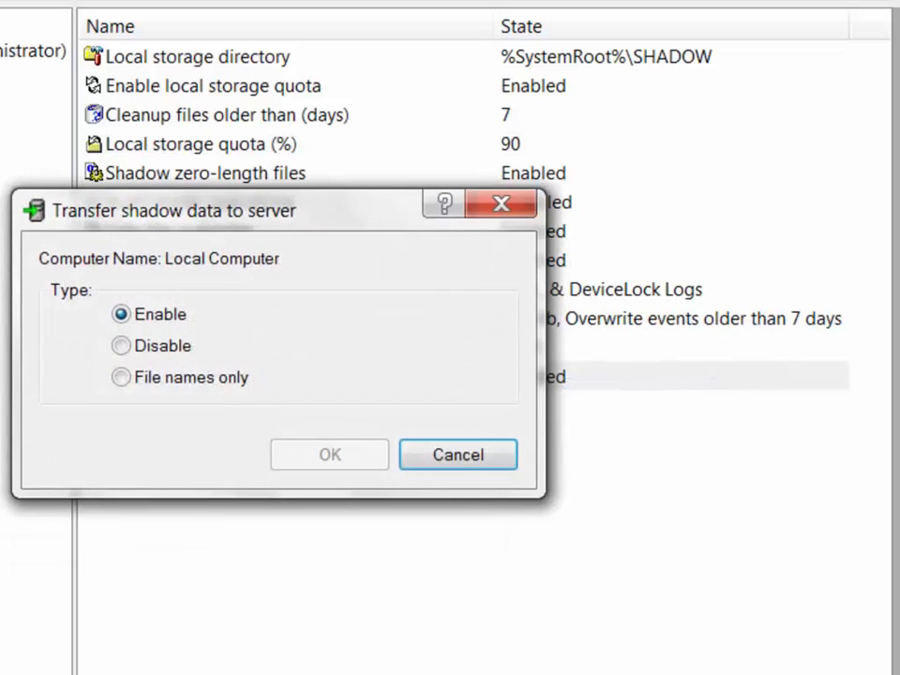
click(458, 455)
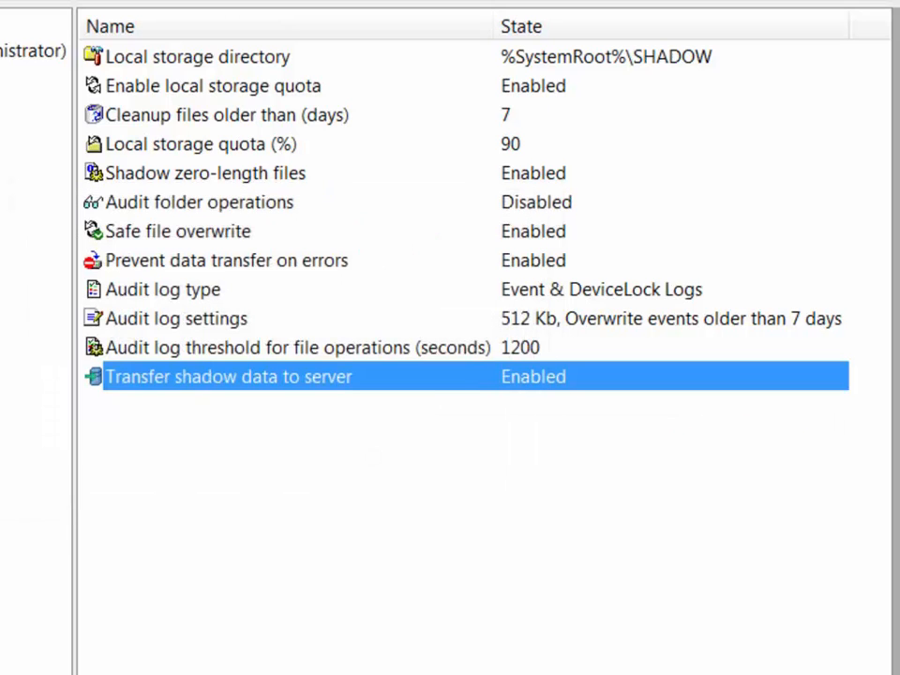
Toggle Audit folder operations on and back to Disabled, then view the Alerts options.
click(469, 201)
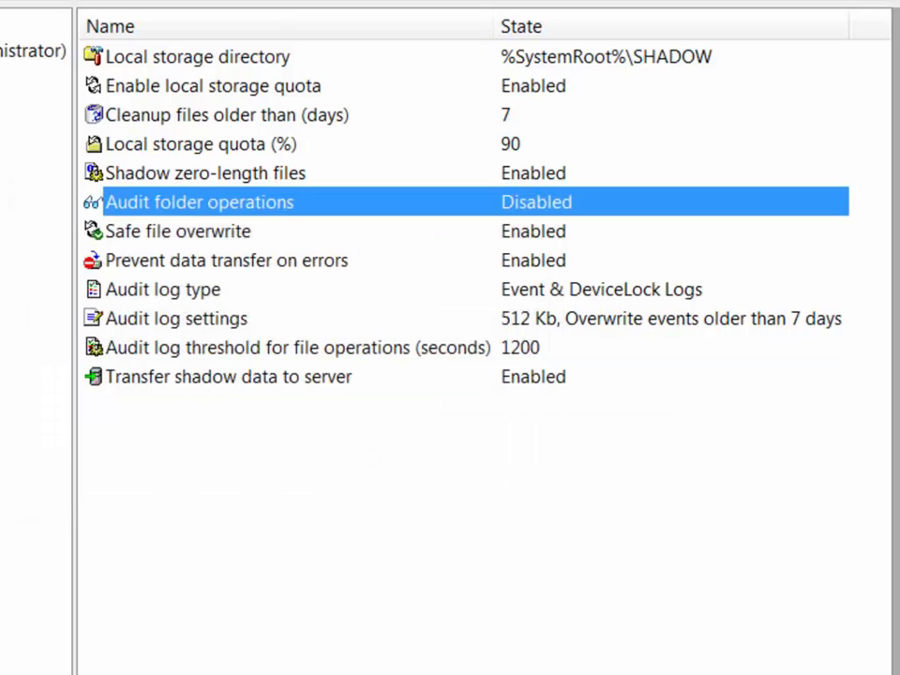
double_click(469, 202)
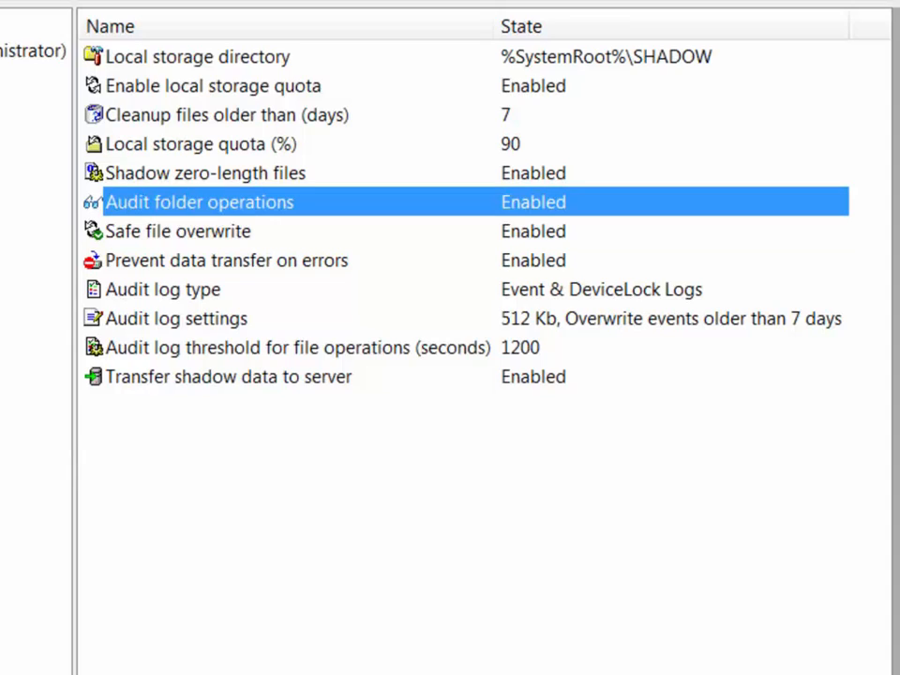
right_click(446, 204)
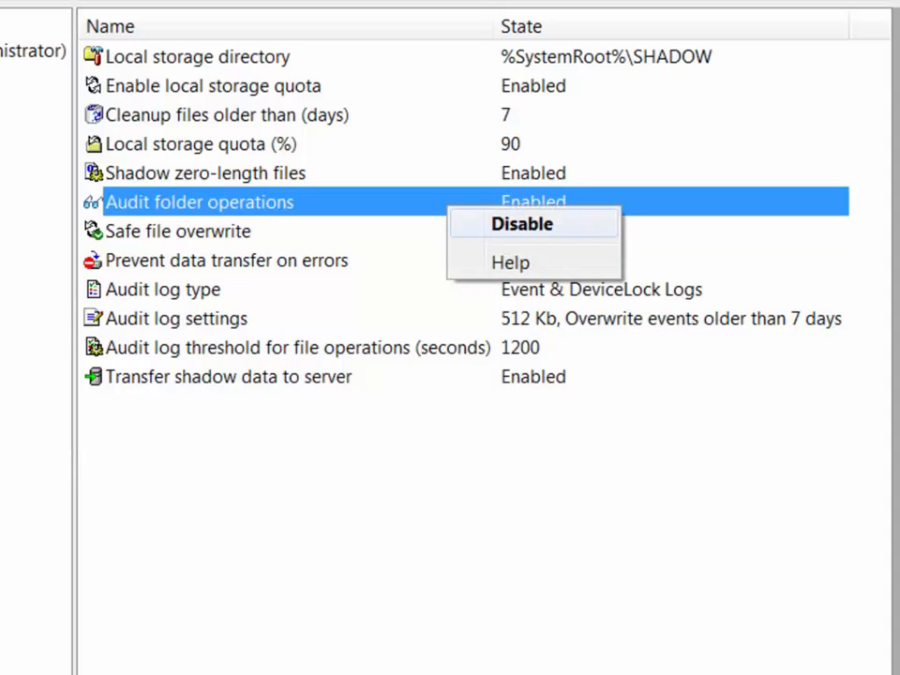
click(520, 223)
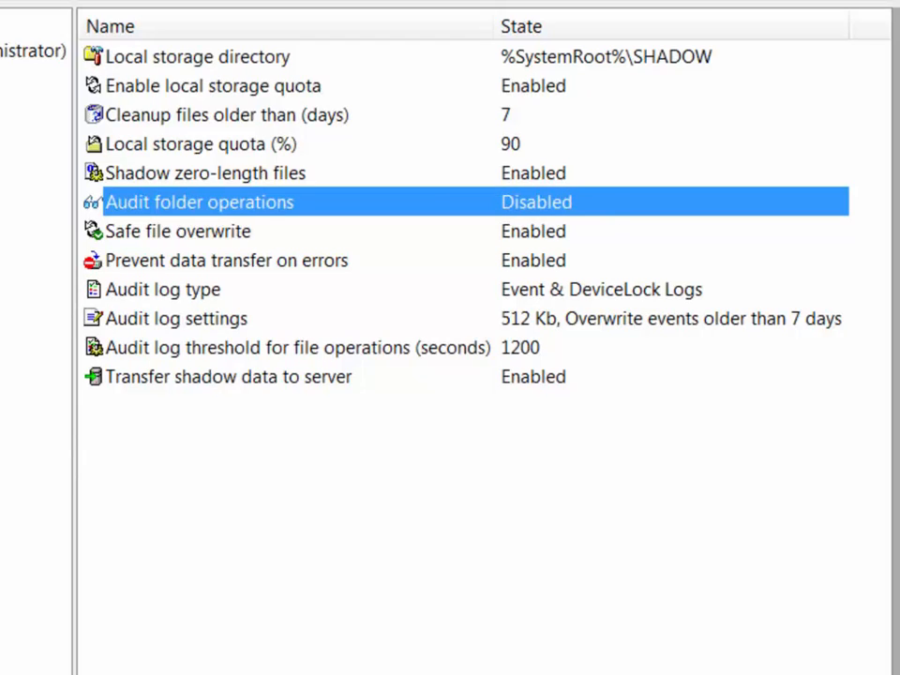
click(446, 232)
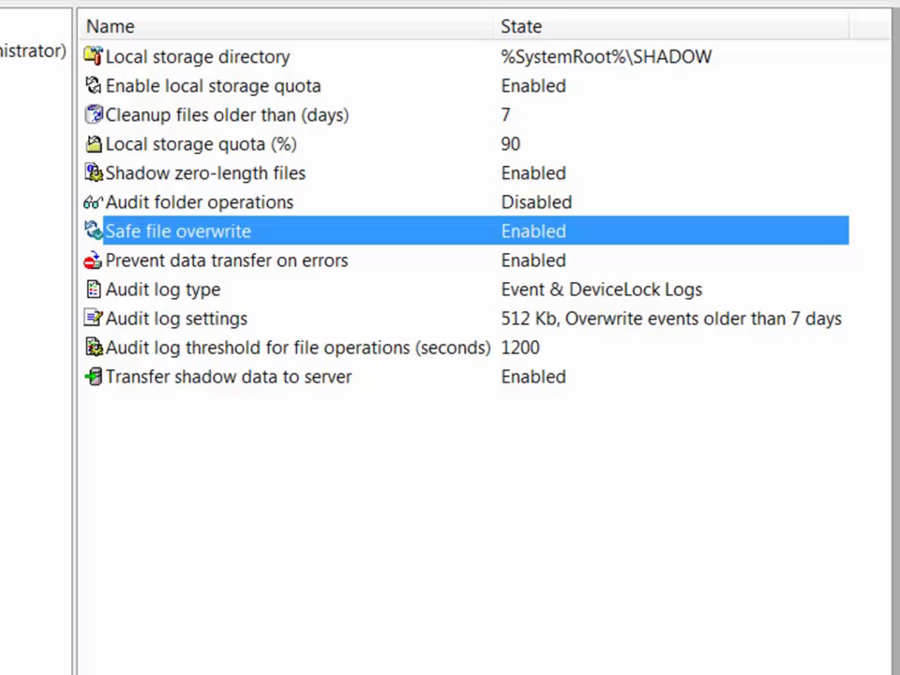
click(23, 177)
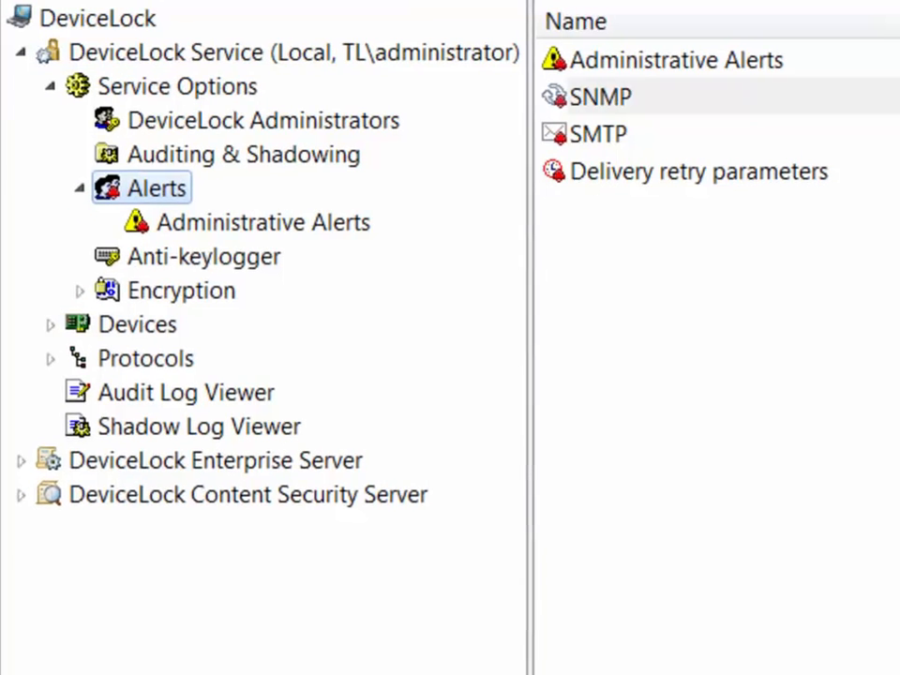
double_click(605, 96)
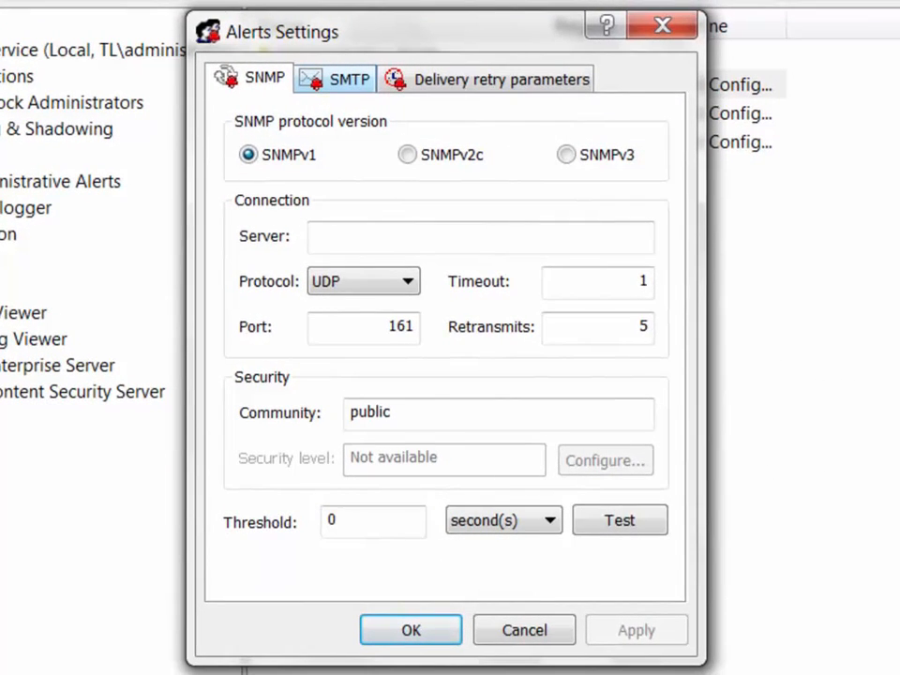
Check the SMTP and delivery retry values, cancel unchanged, and view the Administrative Alerts items.
click(338, 79)
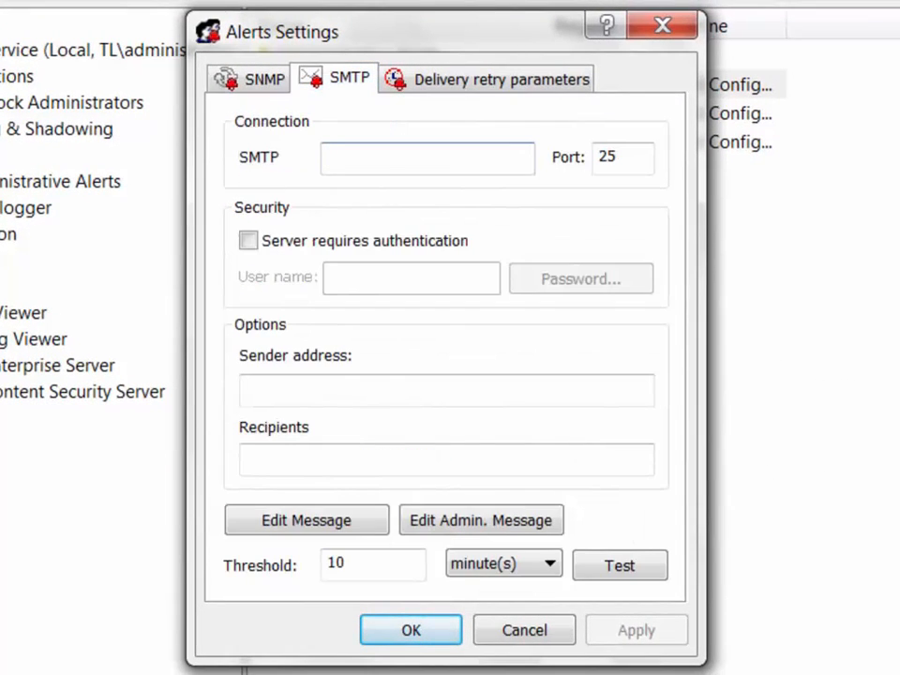
click(502, 78)
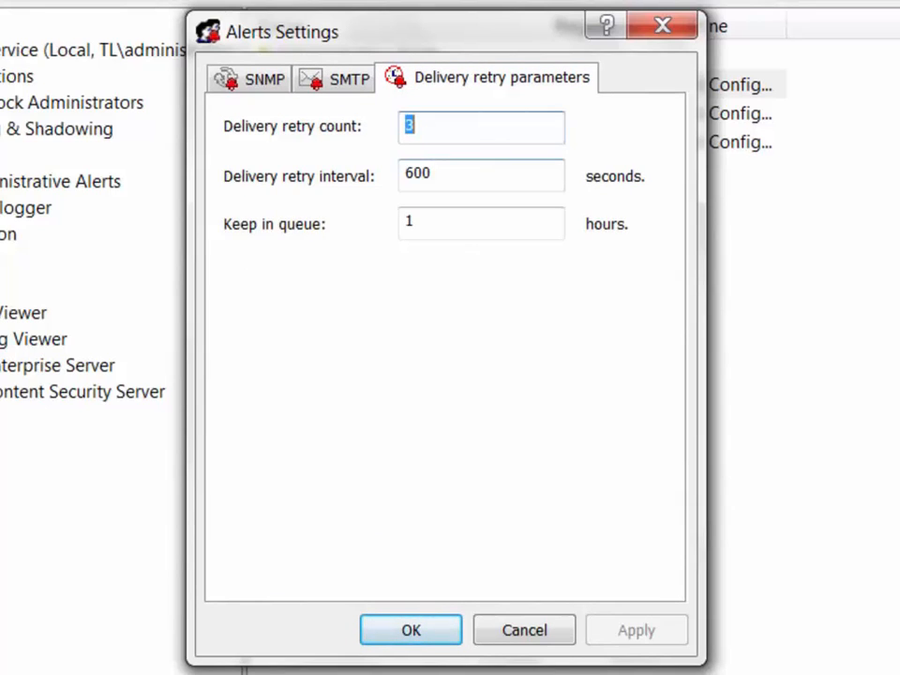
click(469, 175)
click(469, 223)
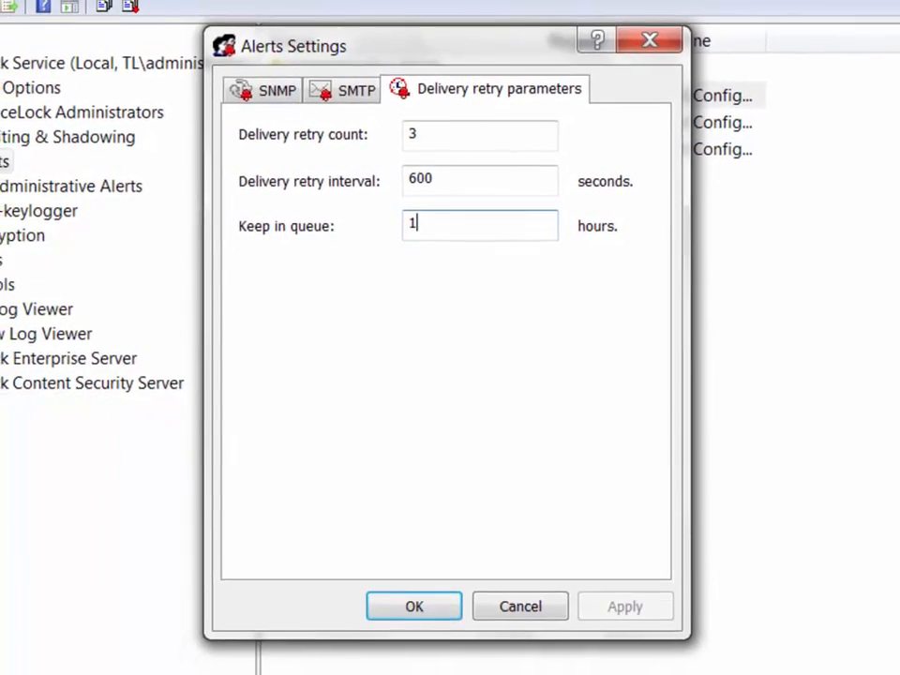
click(520, 606)
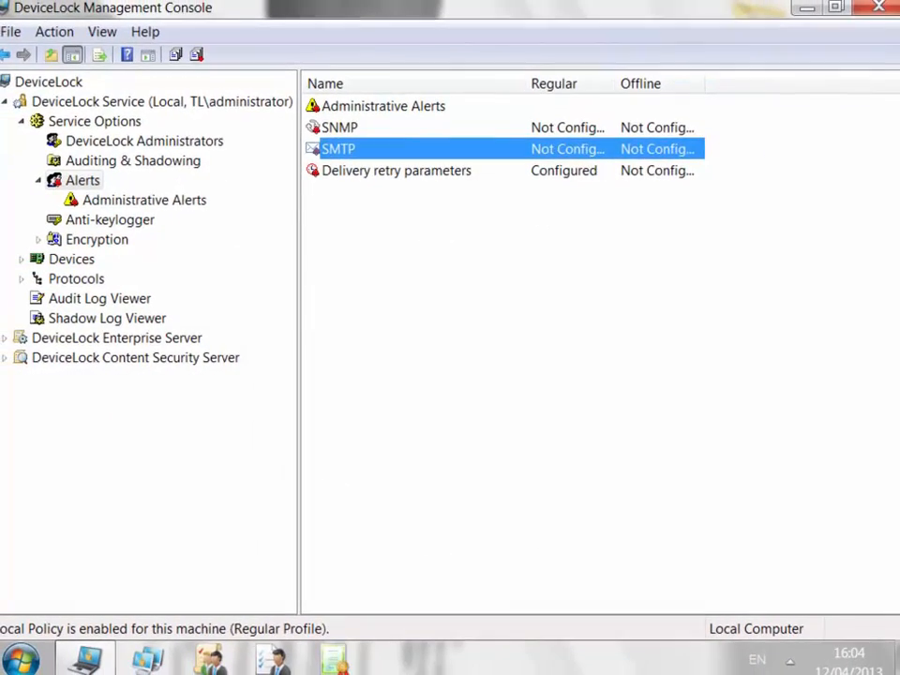
click(135, 198)
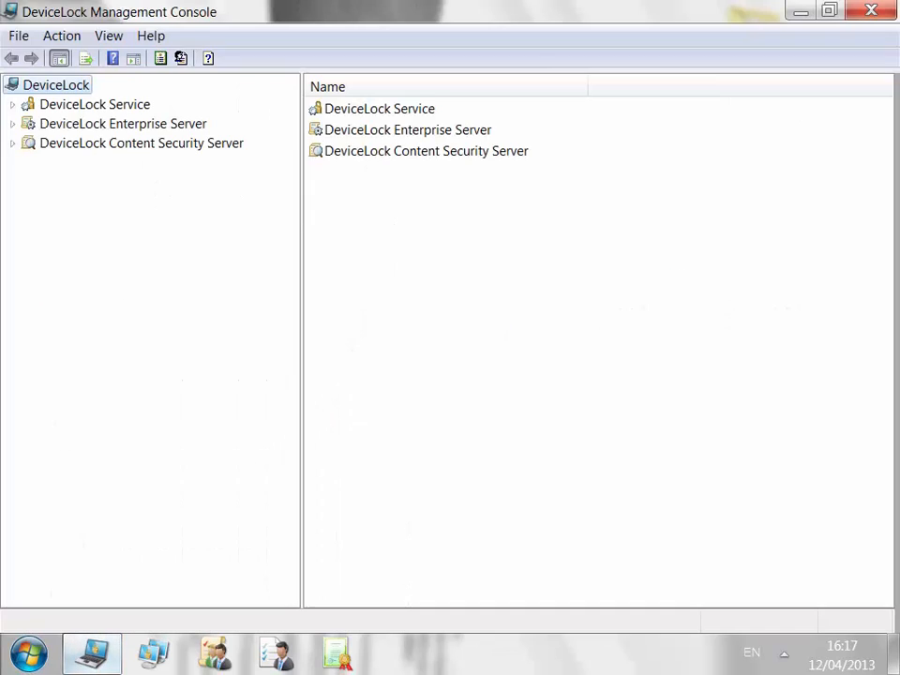
right_click(98, 104)
Connect to the local DeviceLock Service and expand its Devices settings.
click(160, 116)
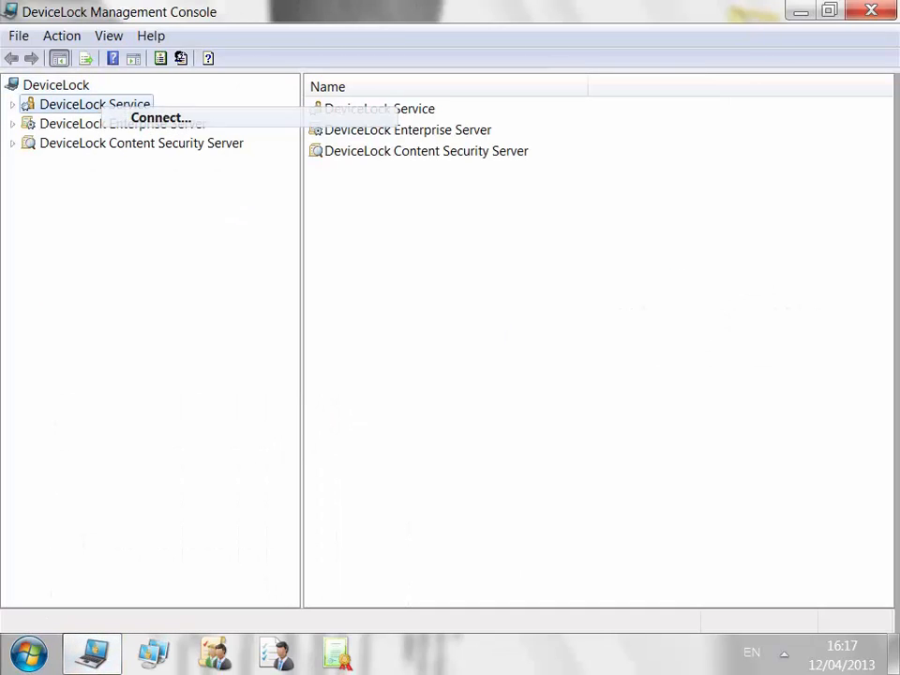
key(Return)
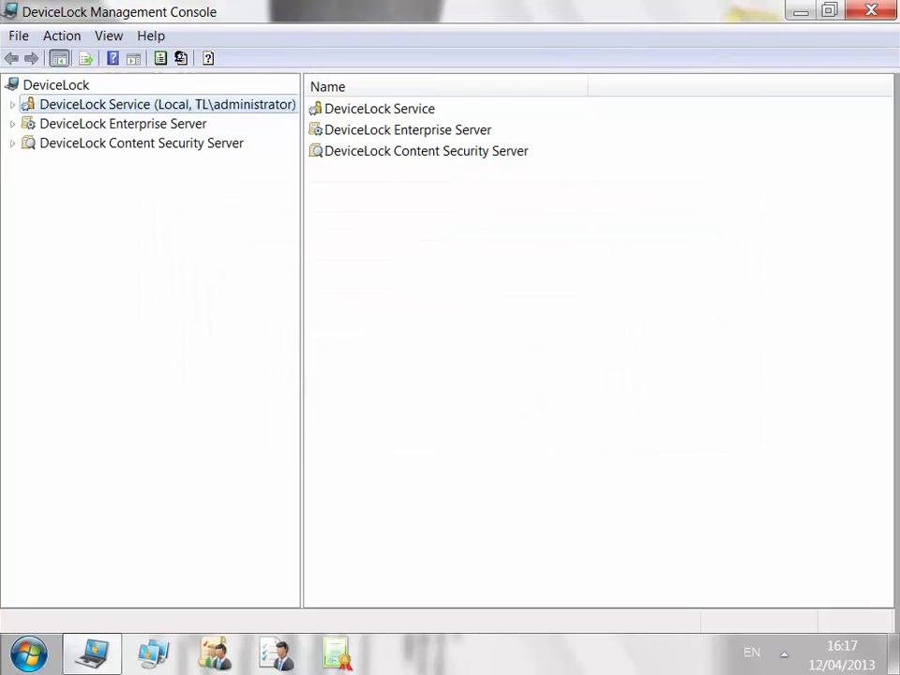
click(29, 163)
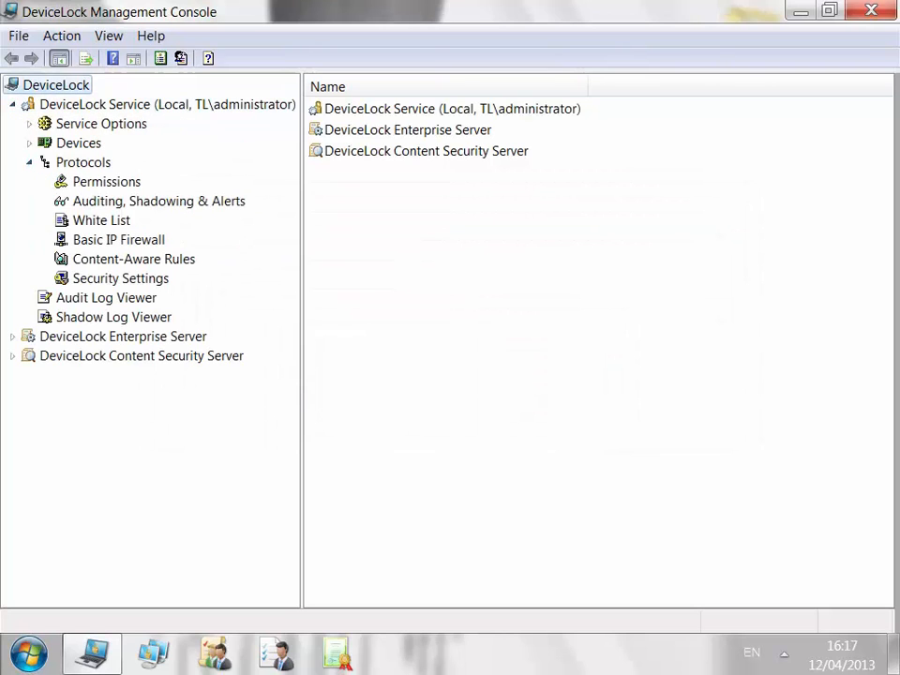
click(29, 143)
Compare device and protocol auditing lists, then open Windows Mobile auditing, shadowing and alerts settings.
click(159, 182)
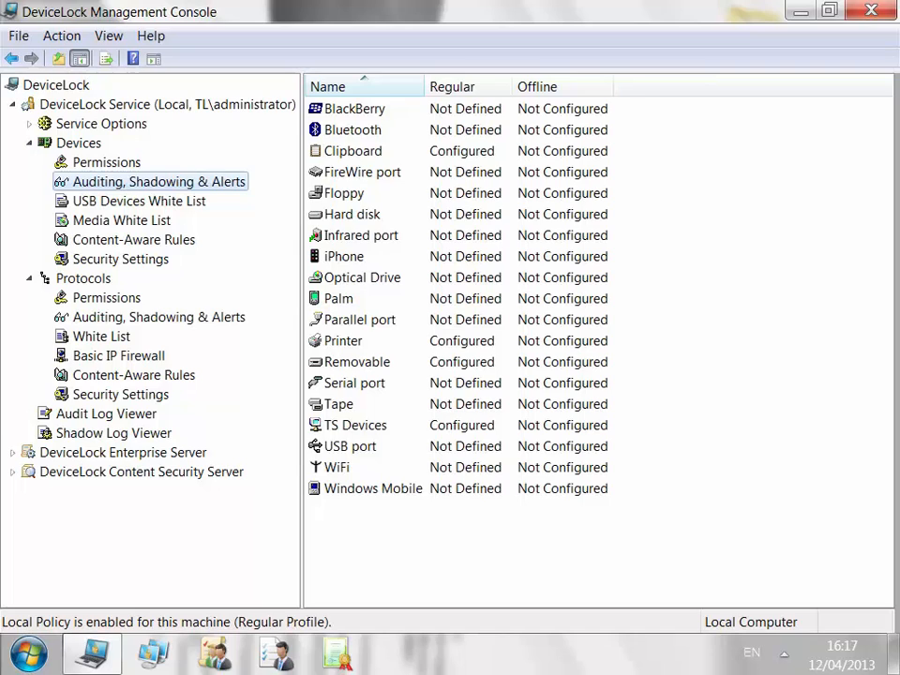
click(159, 317)
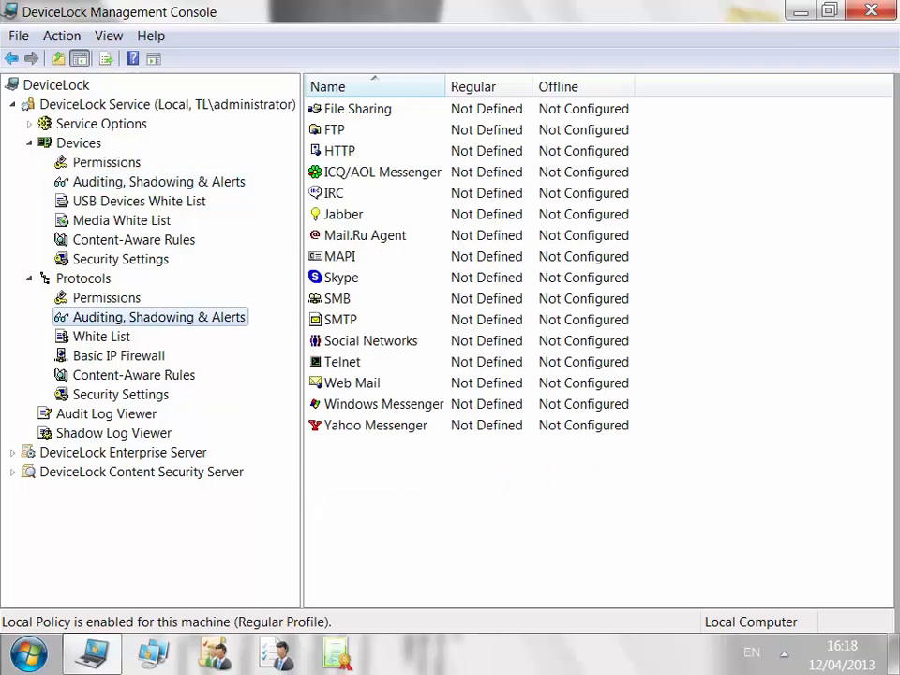
click(158, 181)
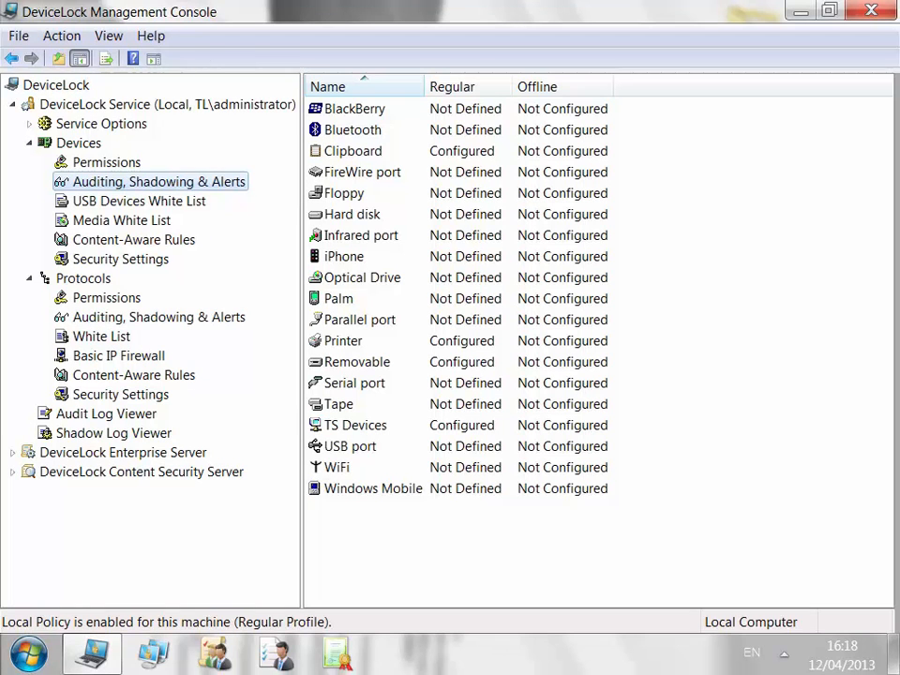
right_click(403, 489)
click(506, 505)
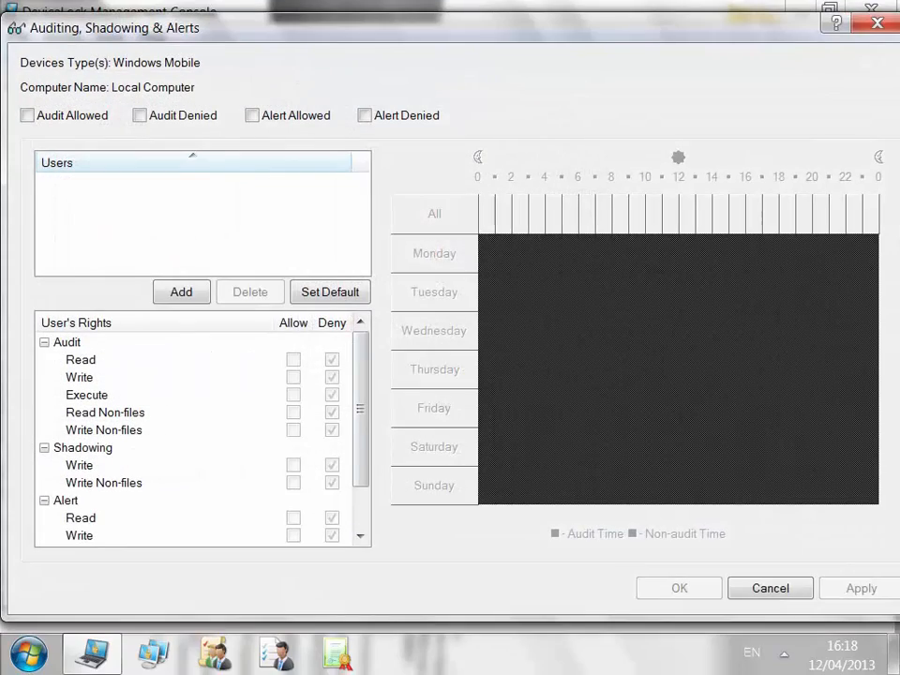
click(27, 115)
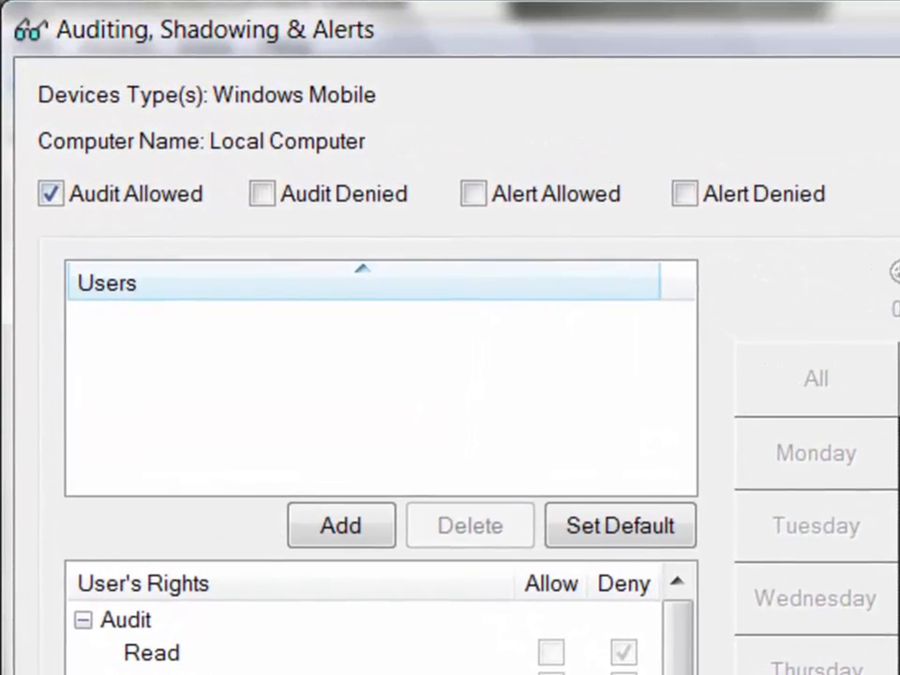
click(247, 185)
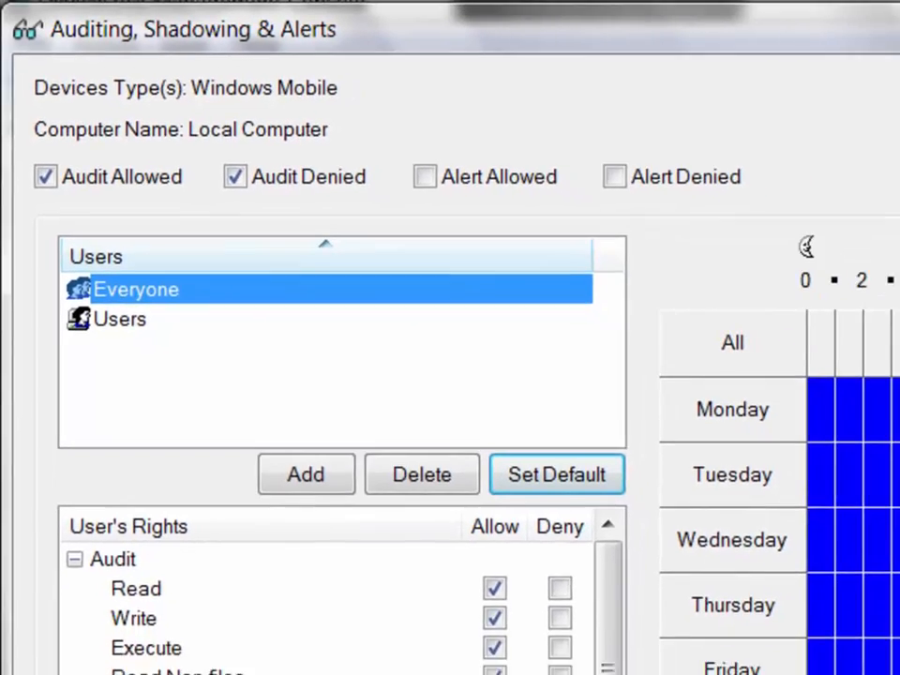
click(342, 527)
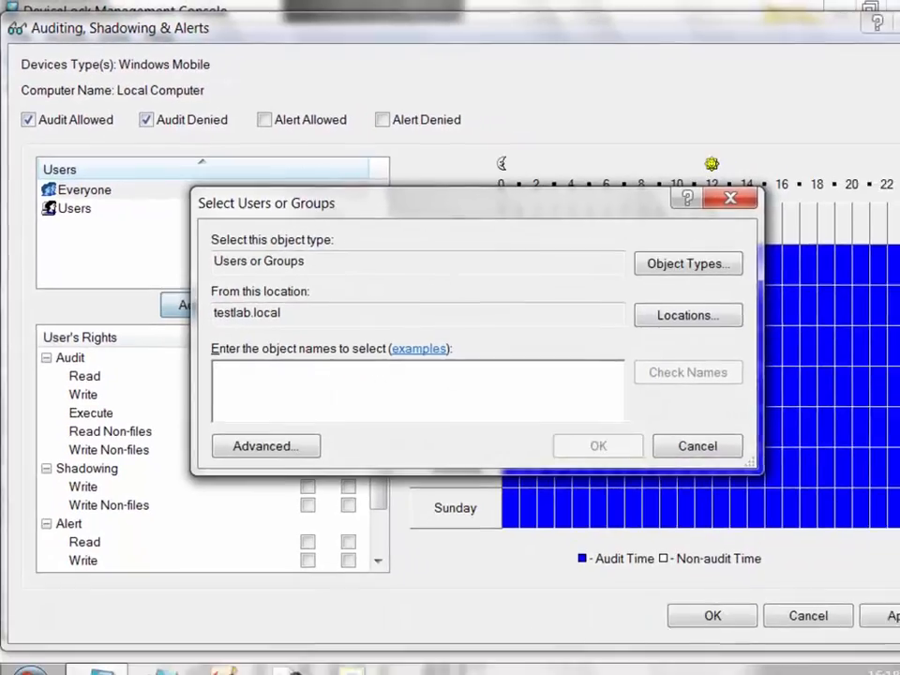
text(dladmin)
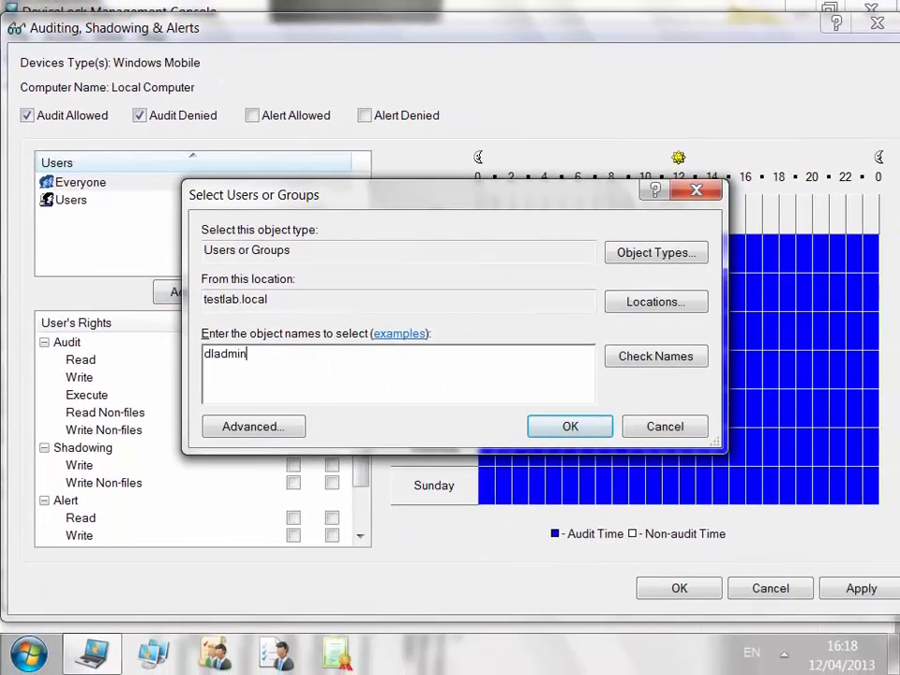
key(Return)
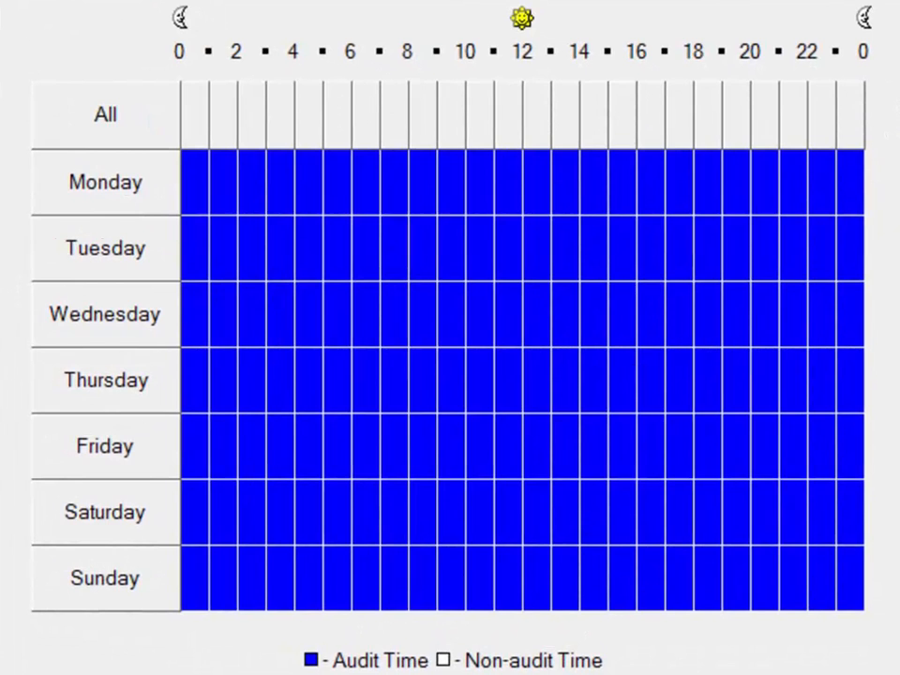
drag(848, 577, 188, 576)
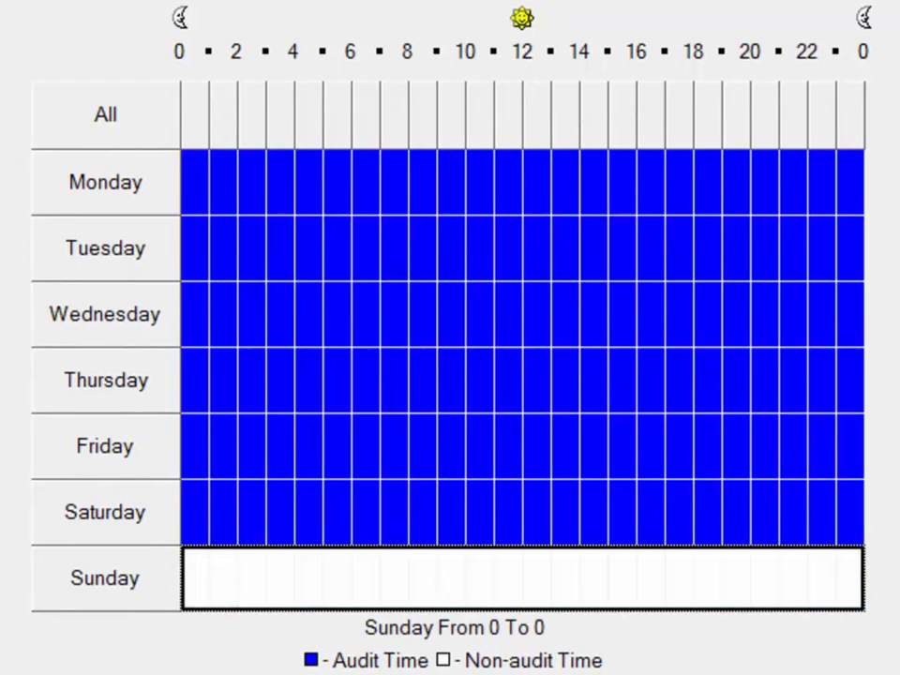
drag(193, 512, 851, 512)
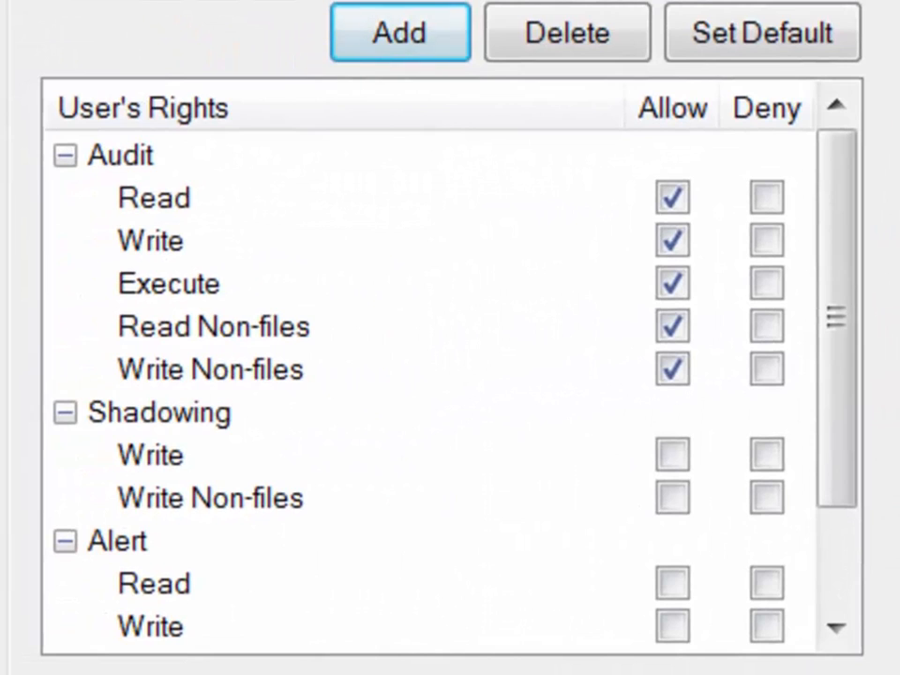
click(120, 155)
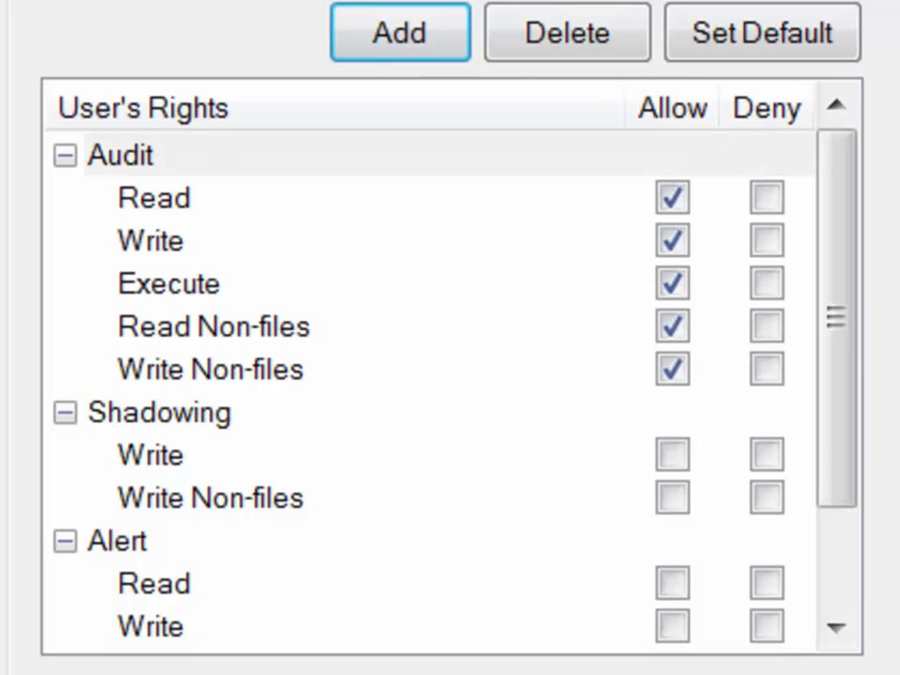
click(159, 412)
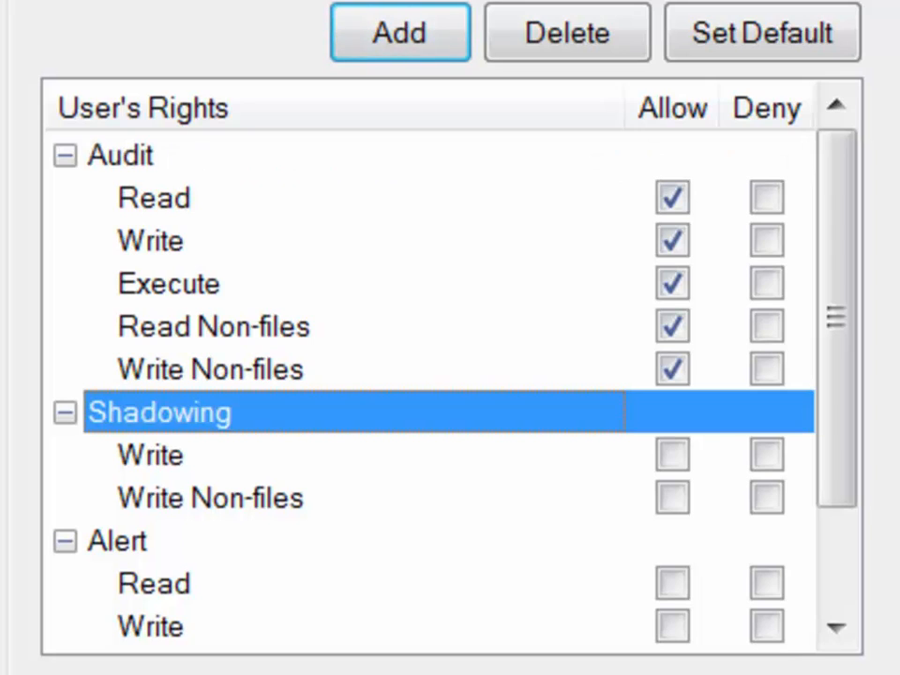
click(120, 155)
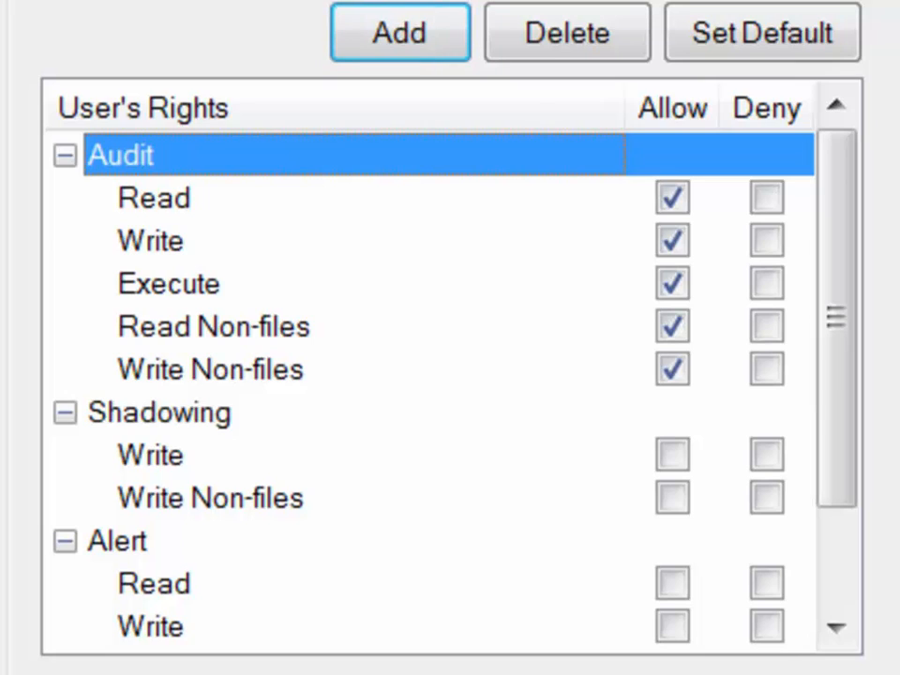
click(154, 197)
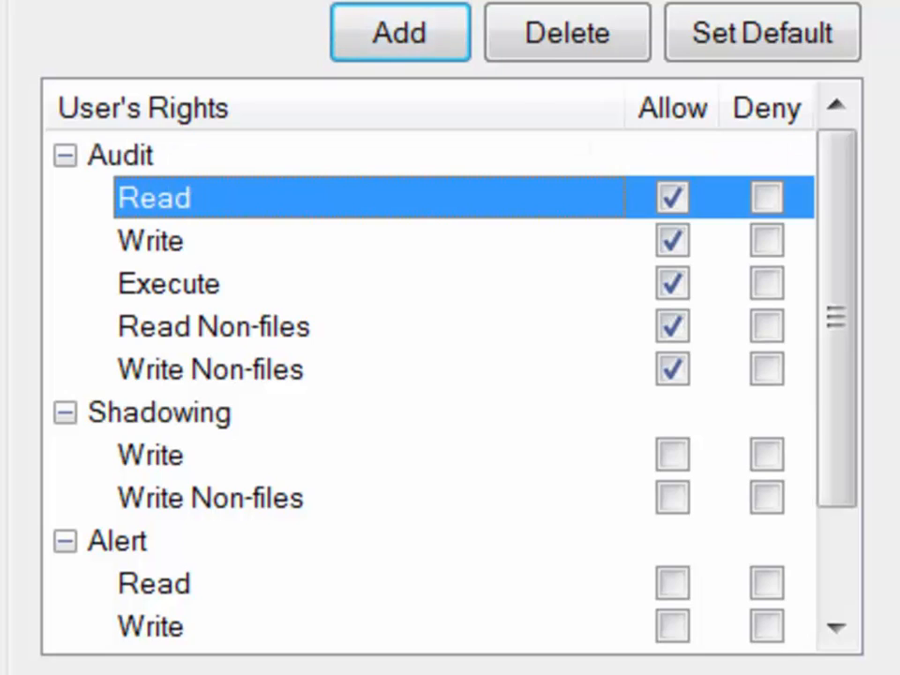
click(150, 240)
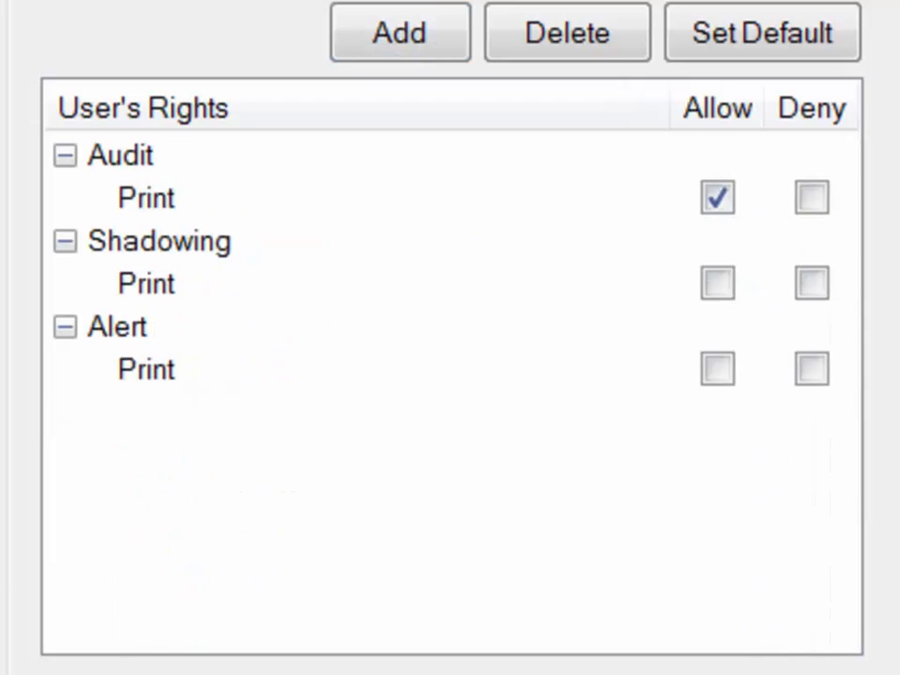
click(147, 197)
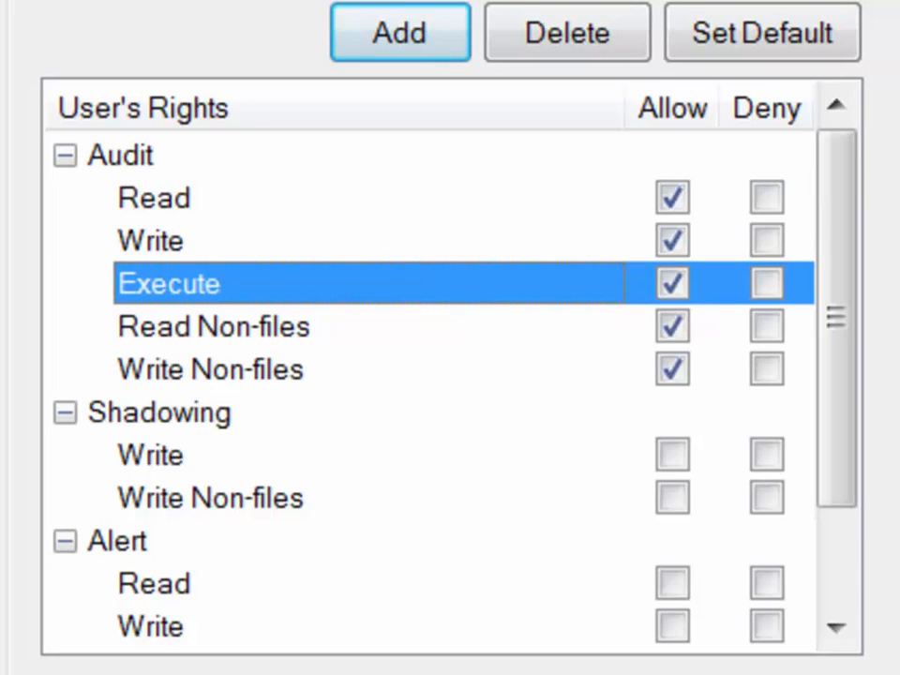
click(214, 326)
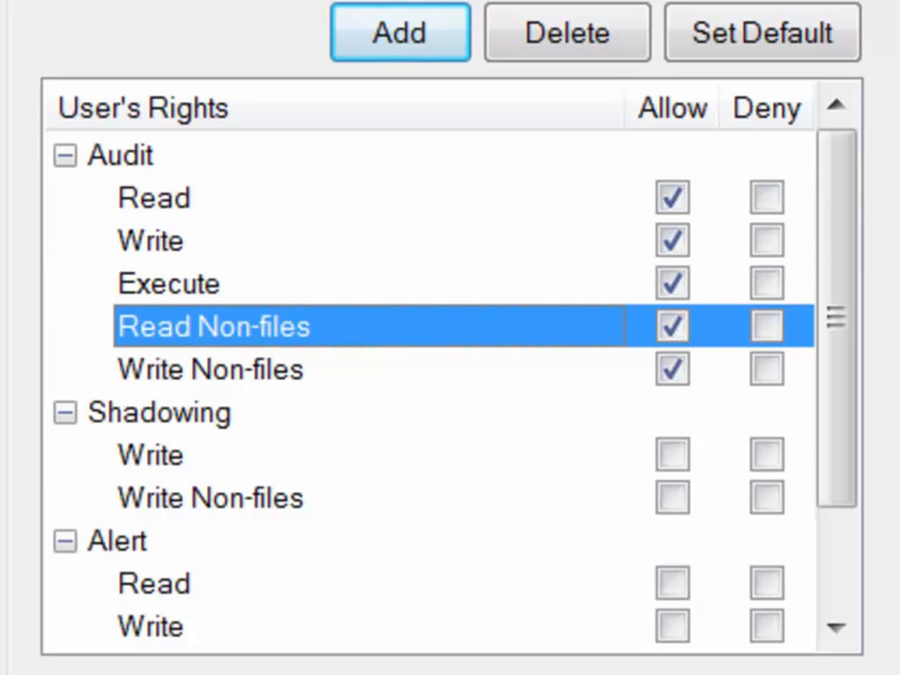
click(210, 369)
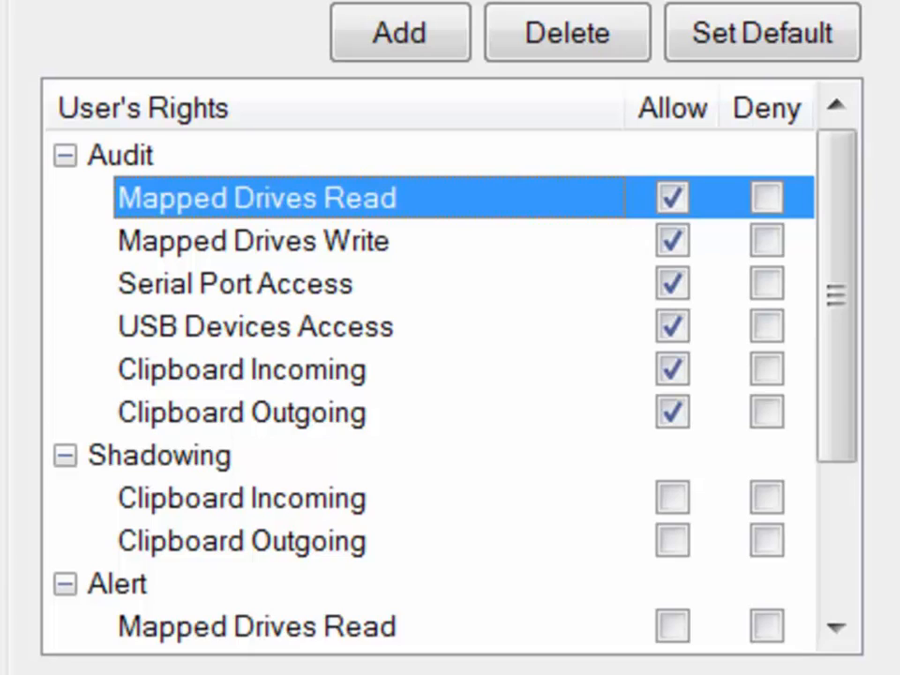
click(253, 240)
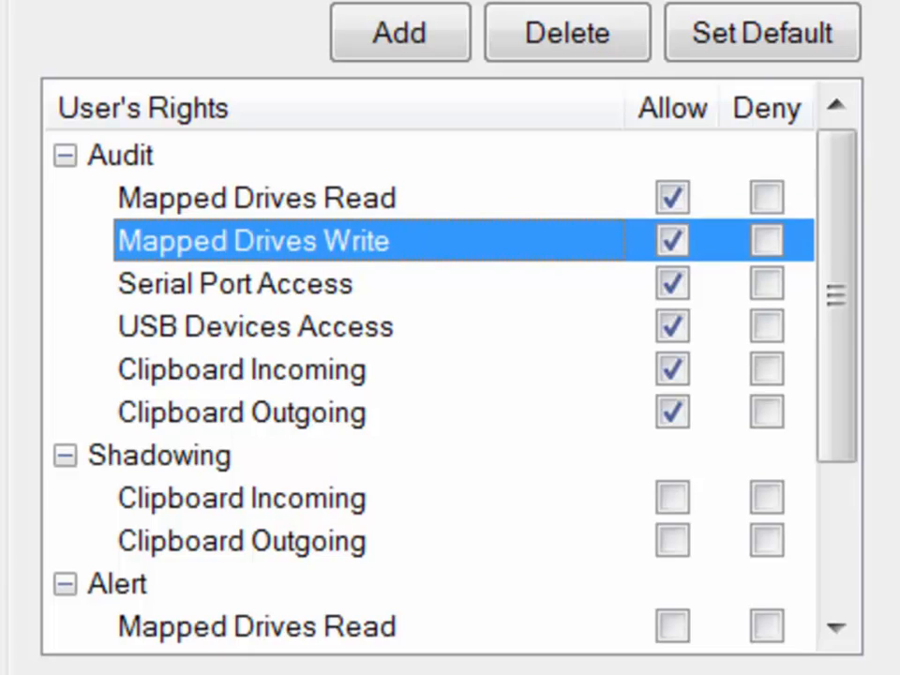
click(236, 284)
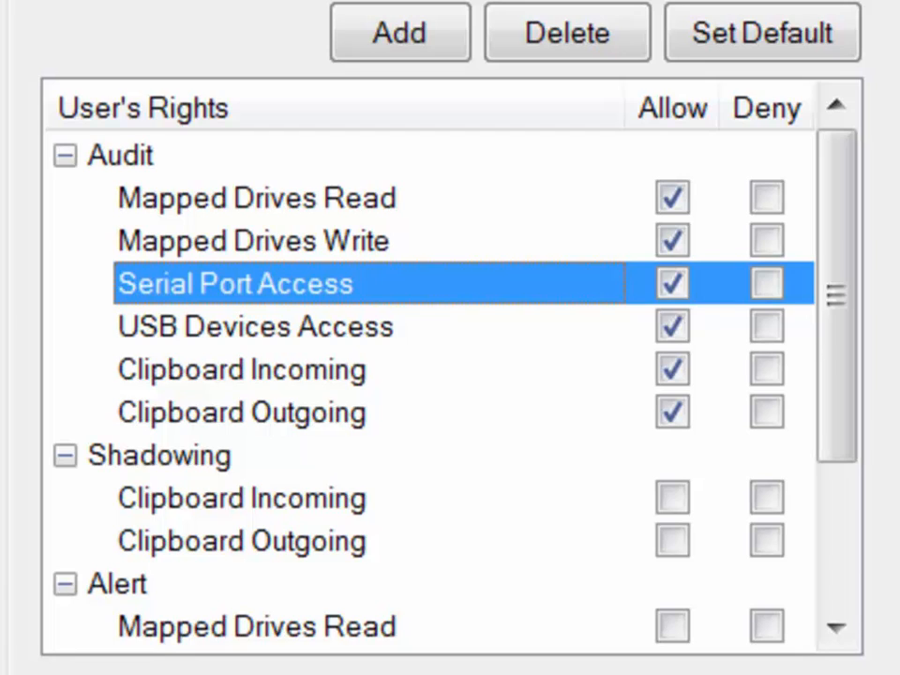
click(255, 326)
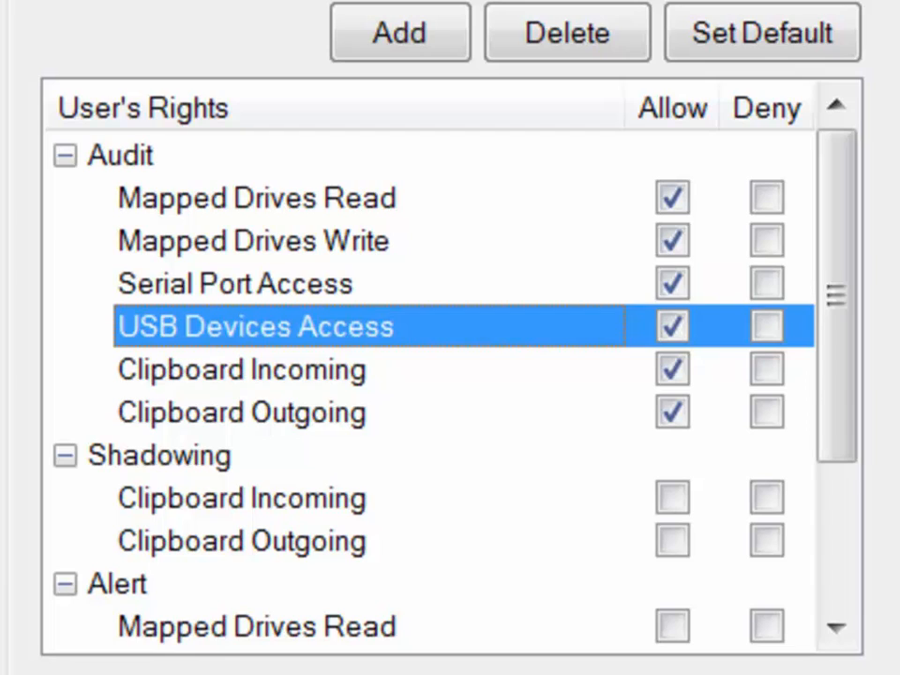
click(242, 369)
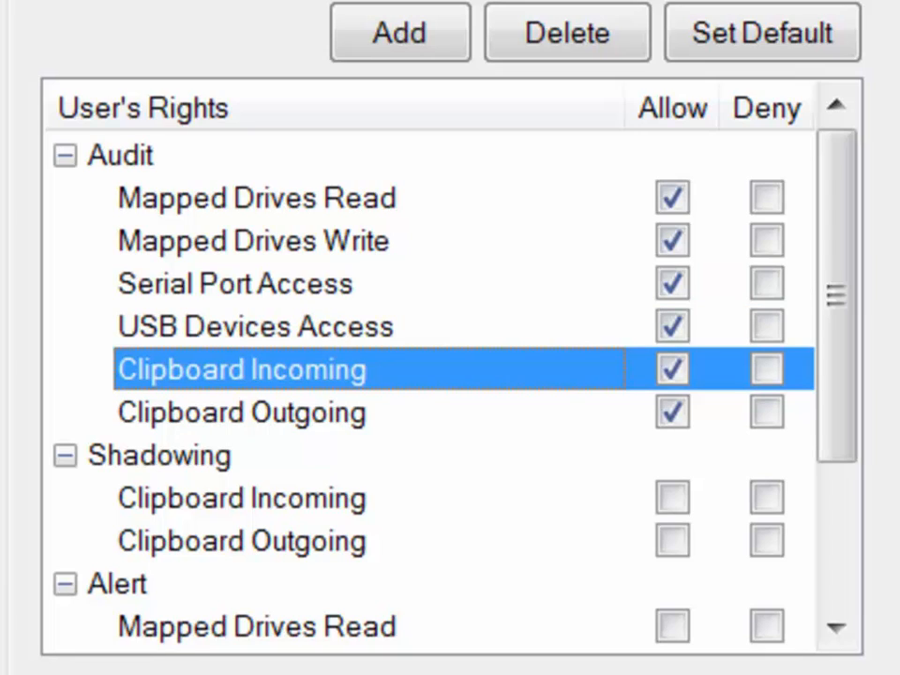
click(242, 412)
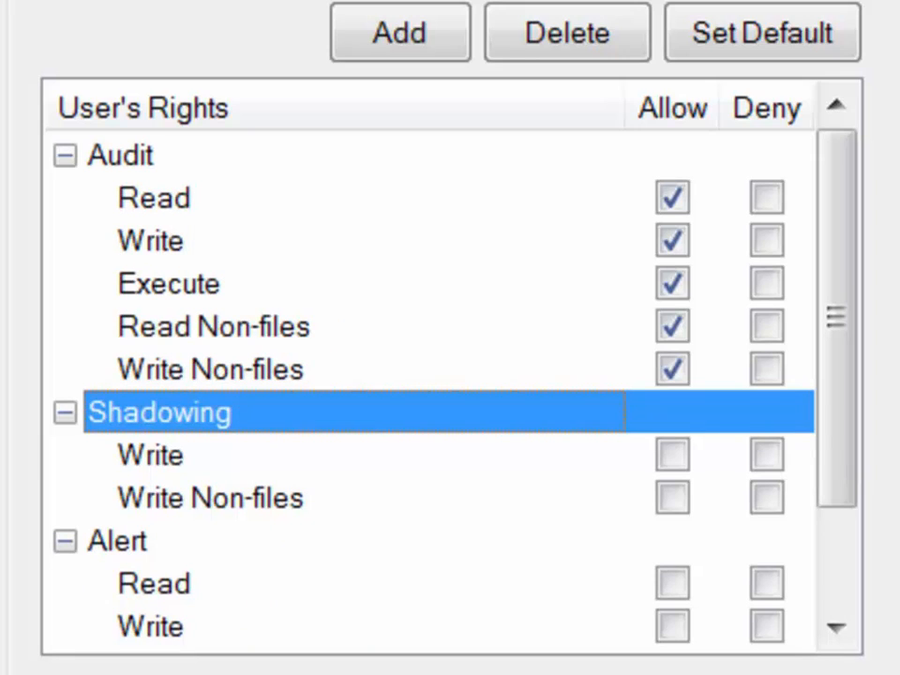
Review the Write, Print and Clipboard Incoming shadowing rights.
click(151, 456)
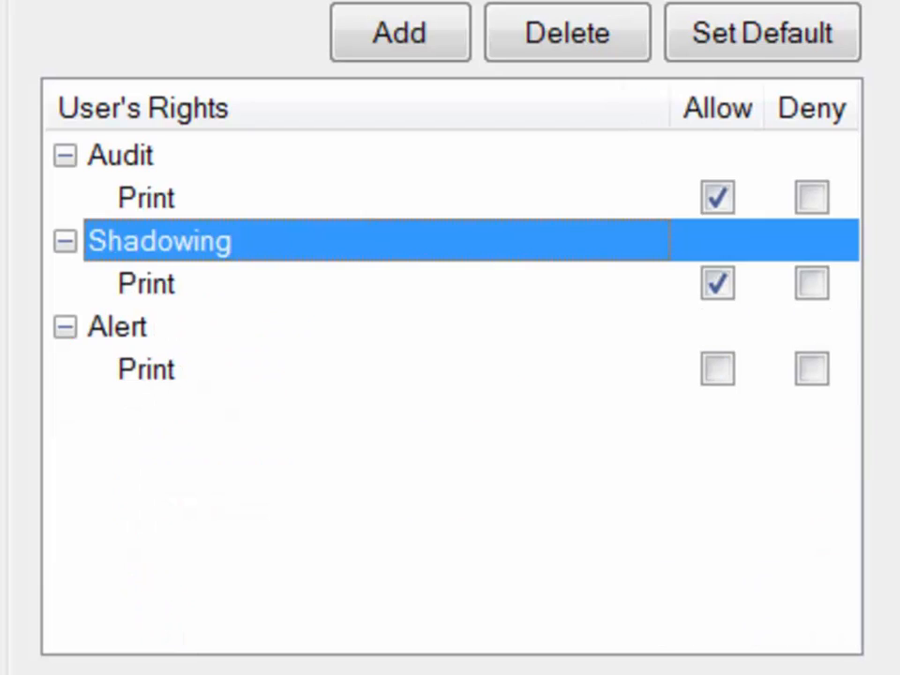
click(562, 283)
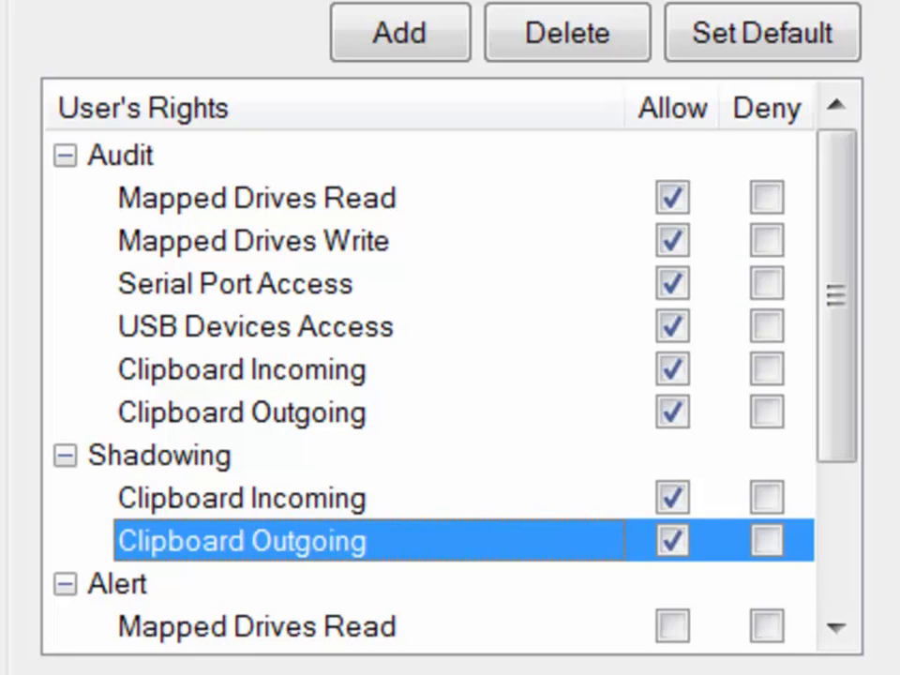
click(242, 498)
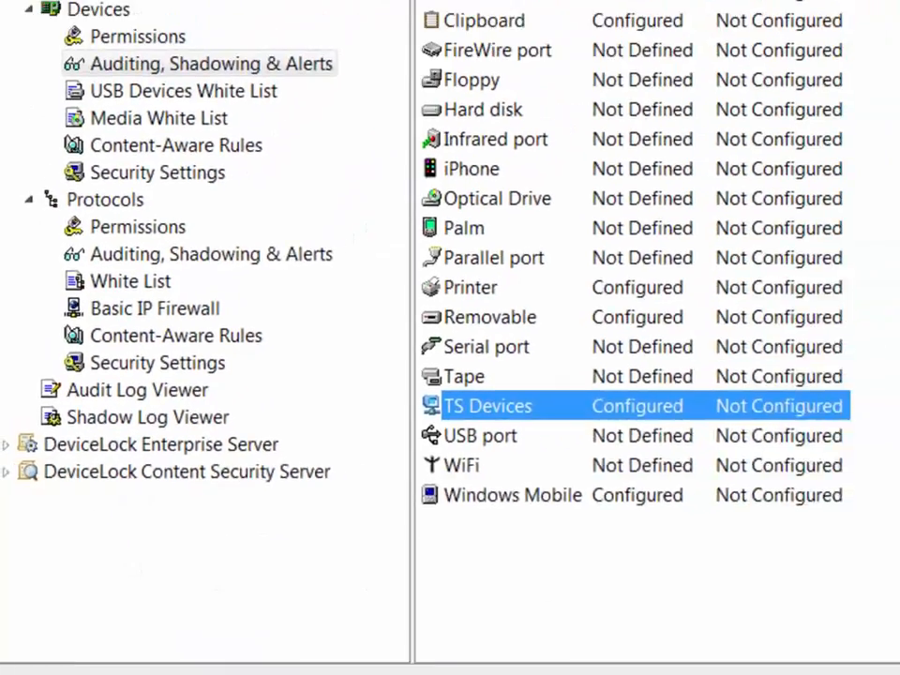
Open Windows Mobile auditing settings and enable alerts for both allowed and denied access.
double_click(476, 494)
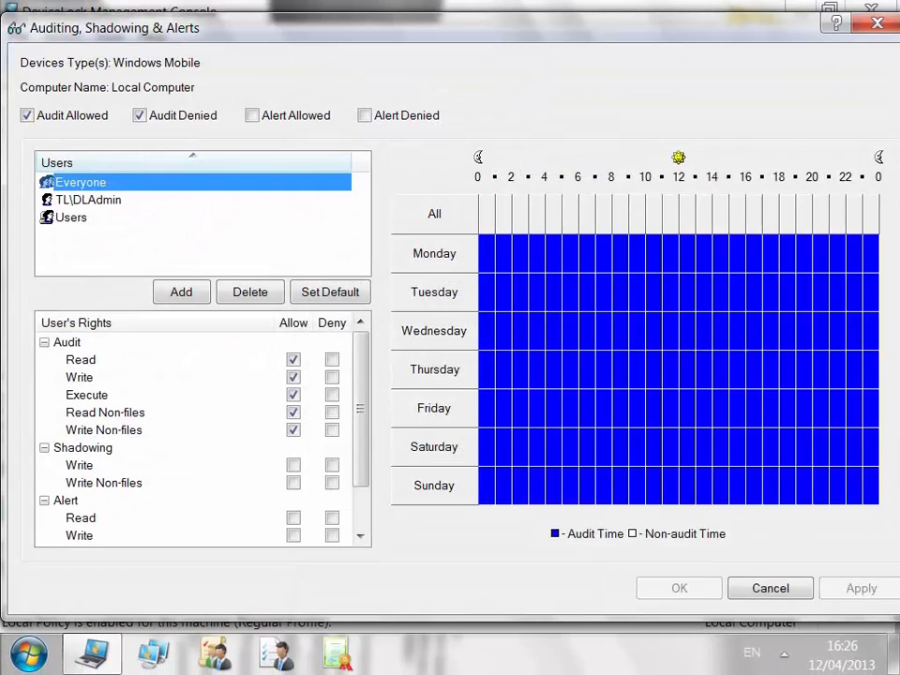
click(67, 500)
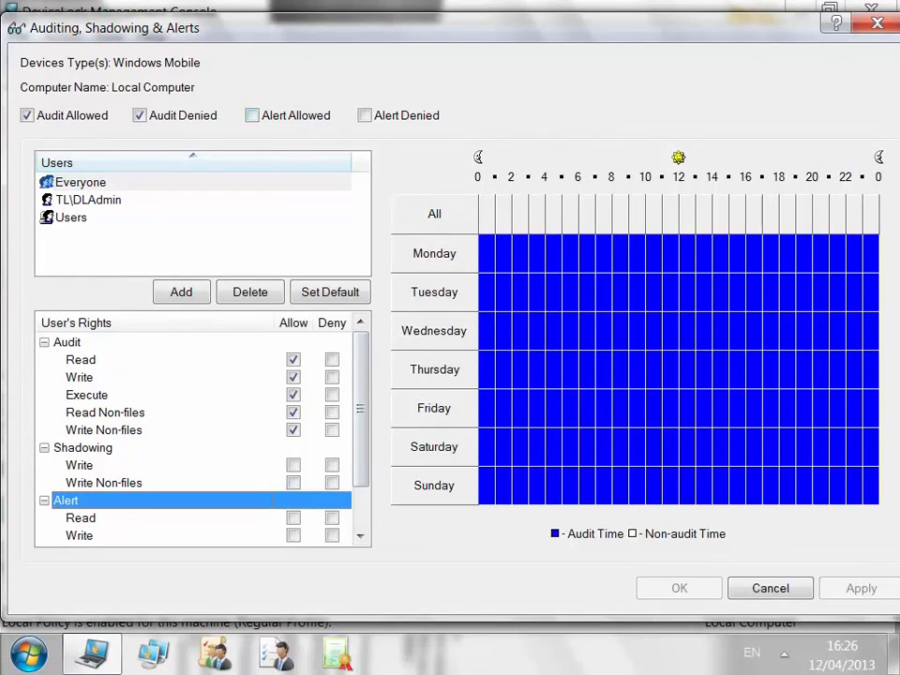
click(252, 116)
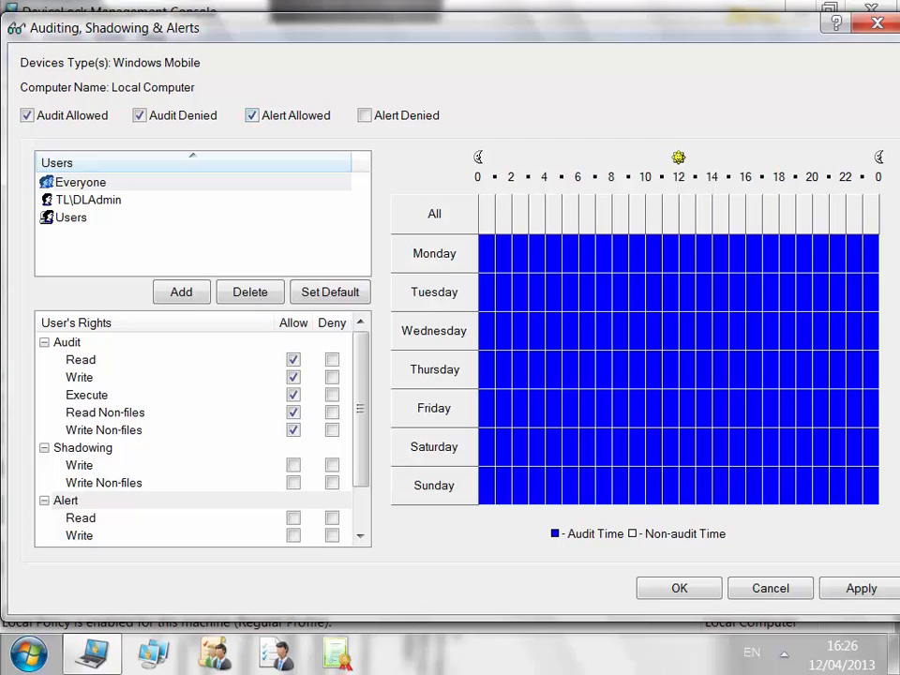
click(364, 116)
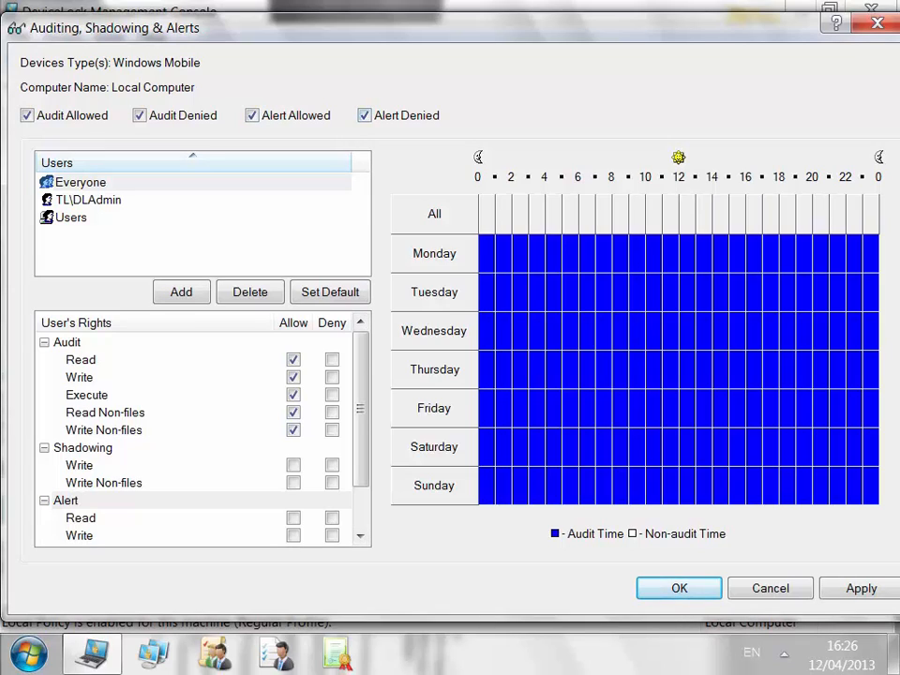
Allow Read and Write alerts and save, then open the Web Mail protocol auditing settings.
click(67, 501)
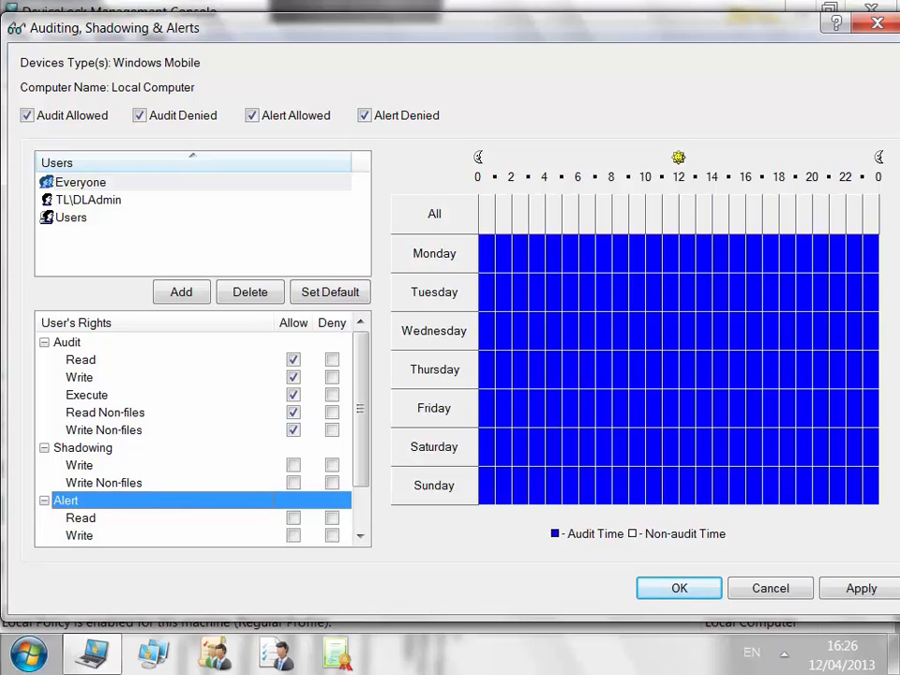
key(Down)
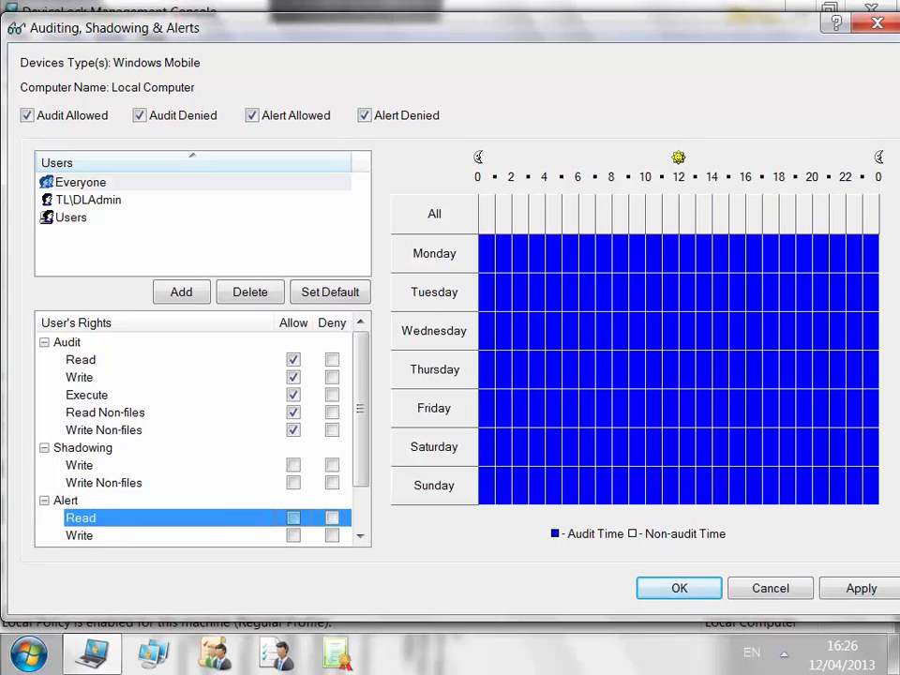
key(space)
key(Down)
key(space)
click(680, 587)
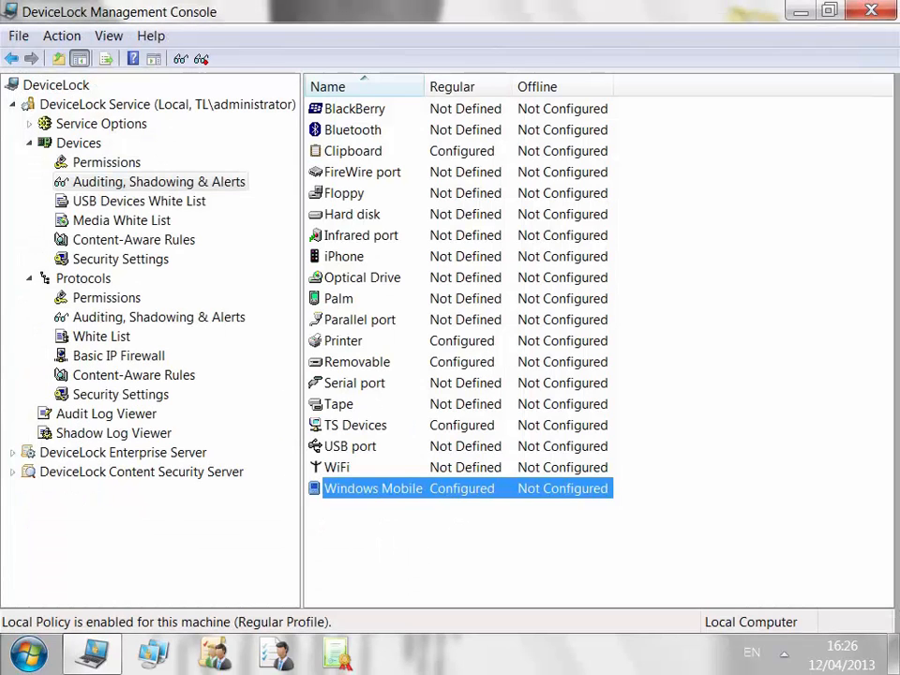
click(159, 317)
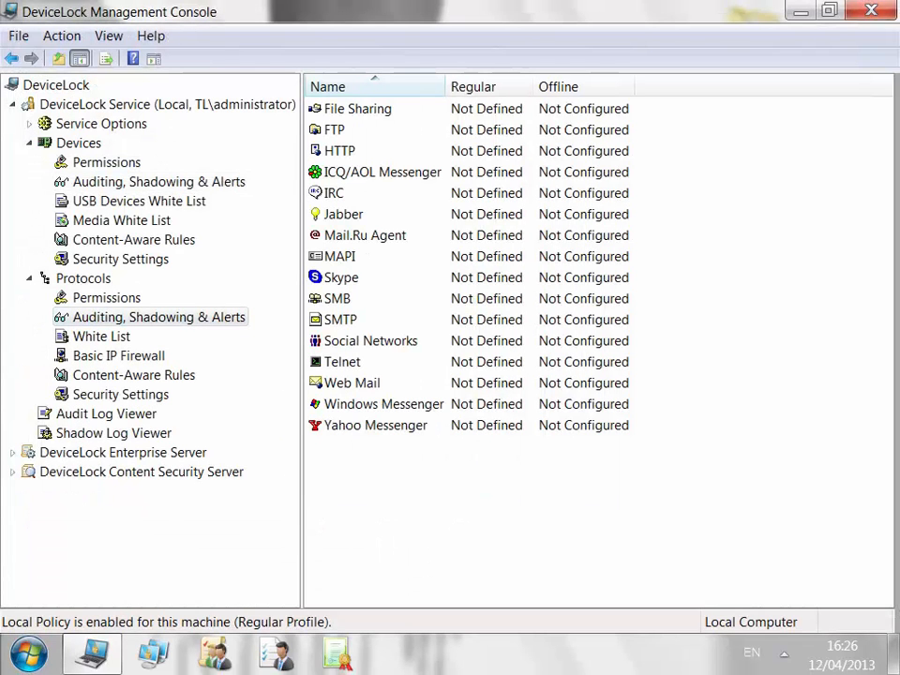
double_click(351, 382)
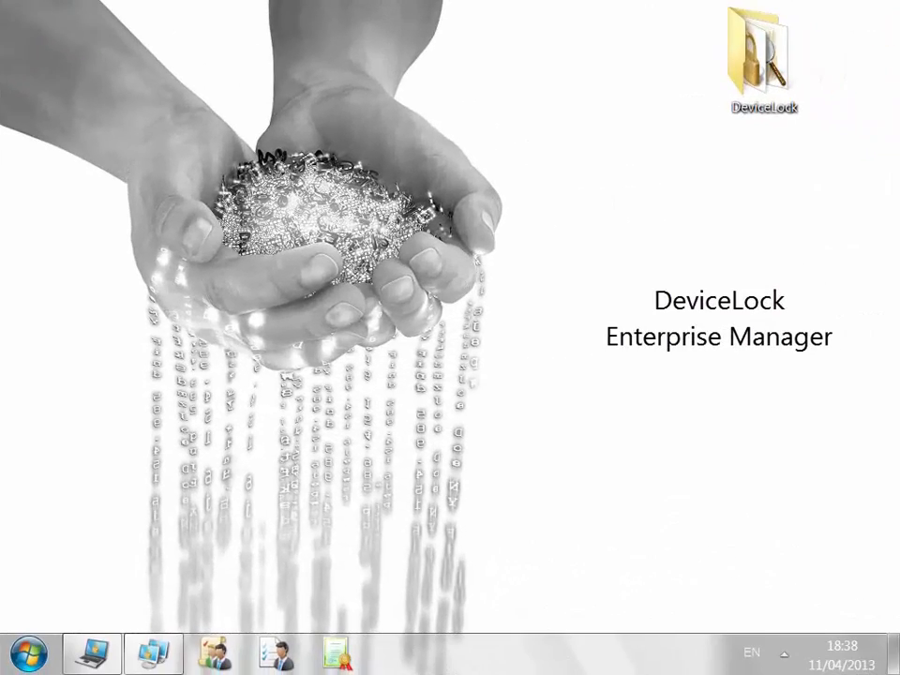
In Enterprise Manager, select a TL domain computer and the Set Service Settings plug-in, listing saved settings.
click(154, 653)
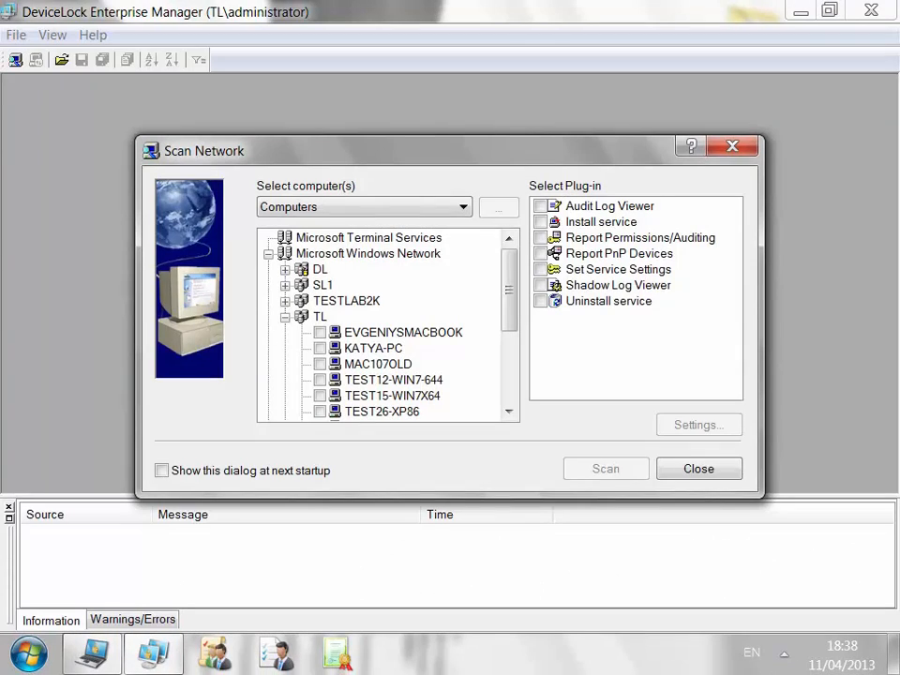
click(373, 348)
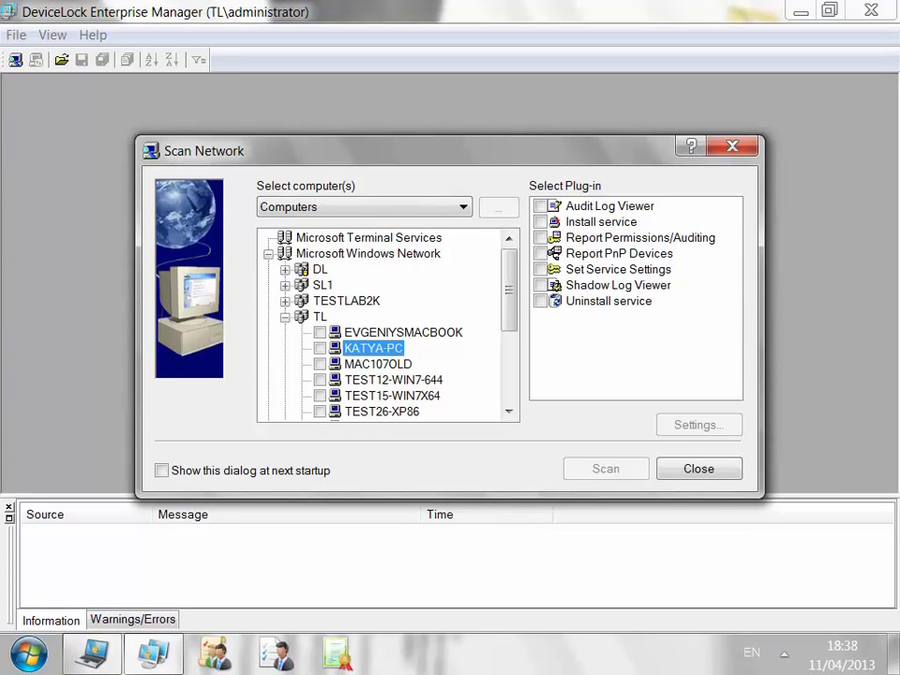
click(320, 348)
click(618, 269)
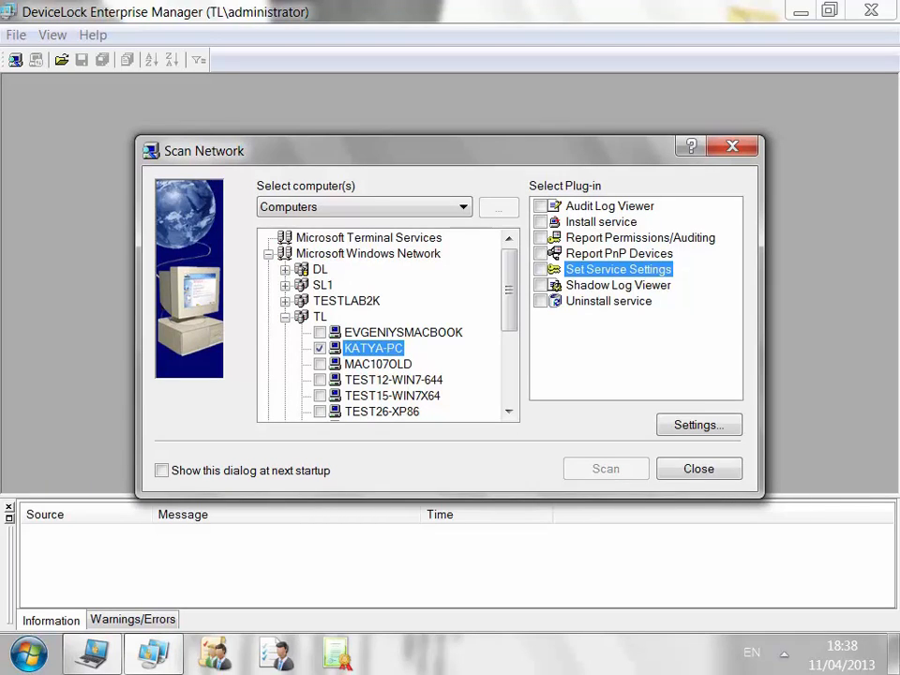
click(698, 424)
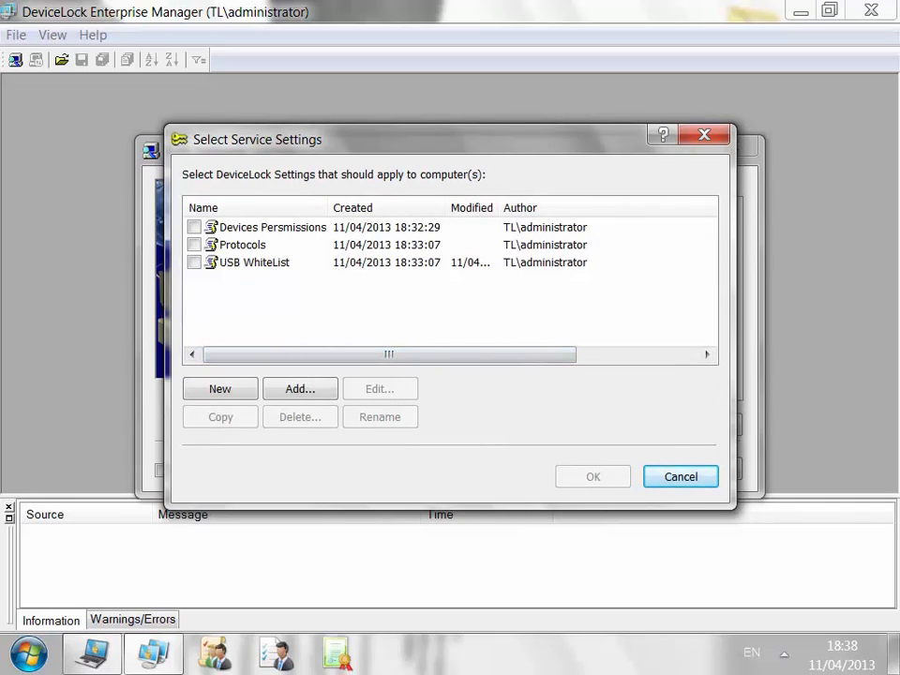
Add a 'New Settings' entry and open USB WhiteList for editing.
click(272, 228)
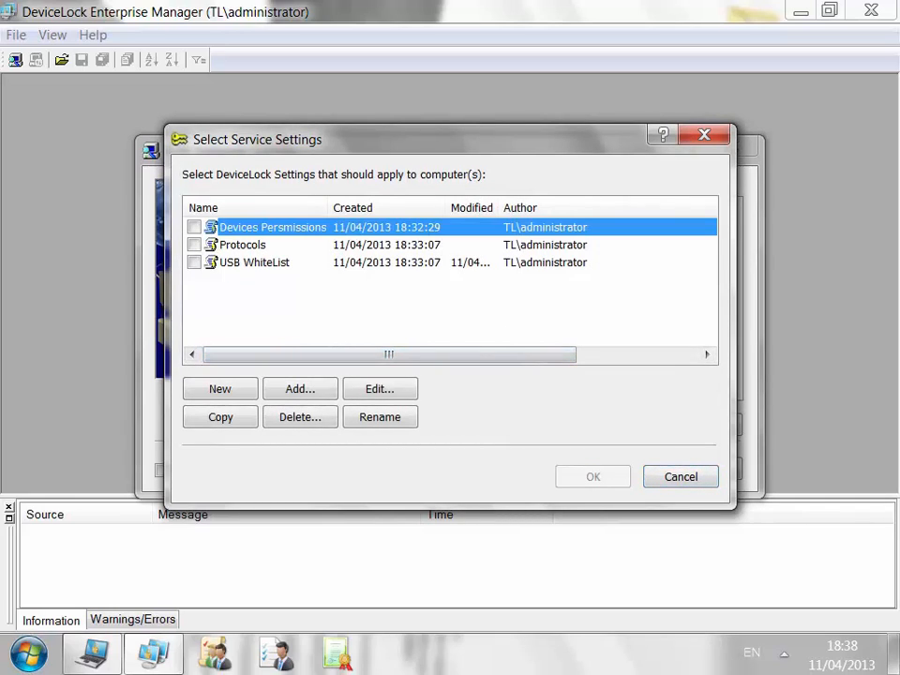
click(246, 244)
click(253, 262)
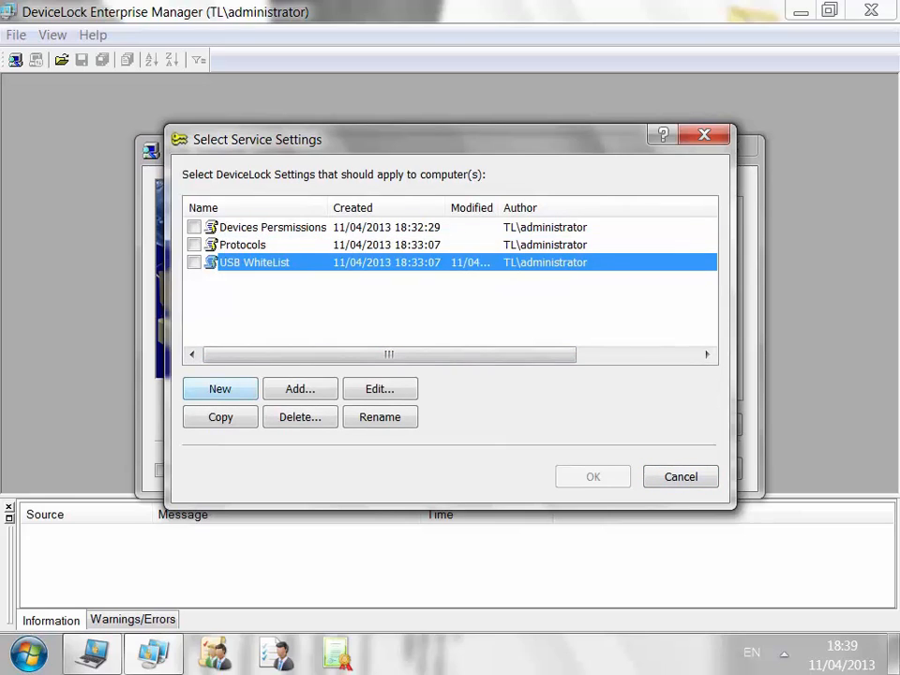
click(220, 389)
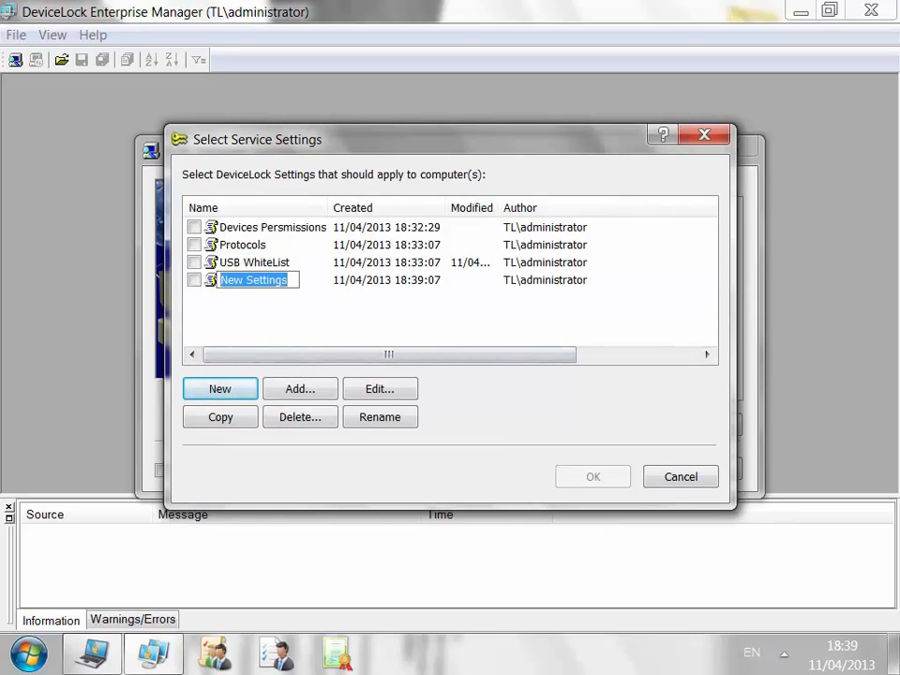
key(Return)
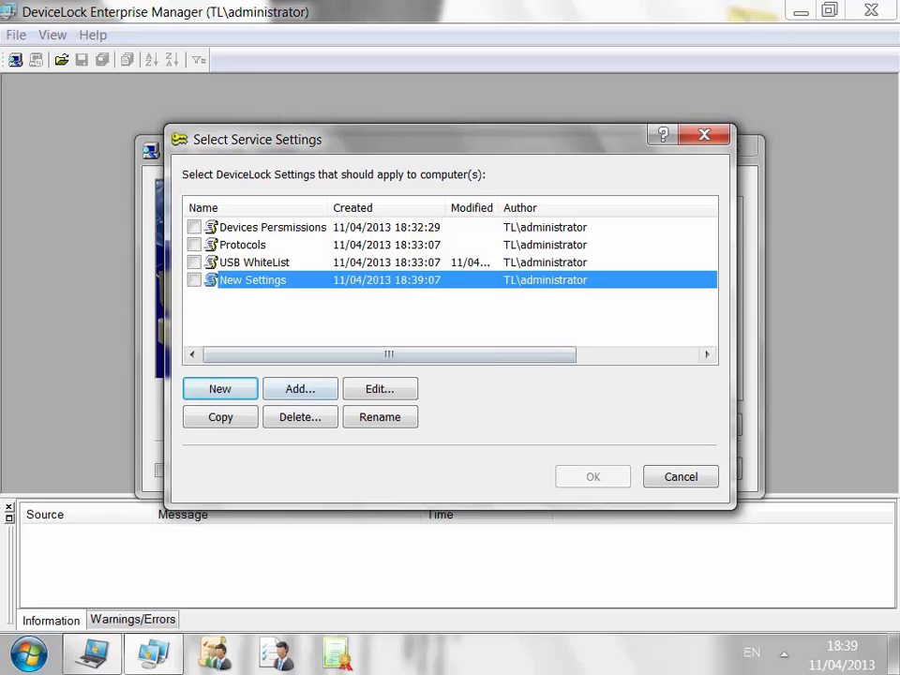
click(255, 263)
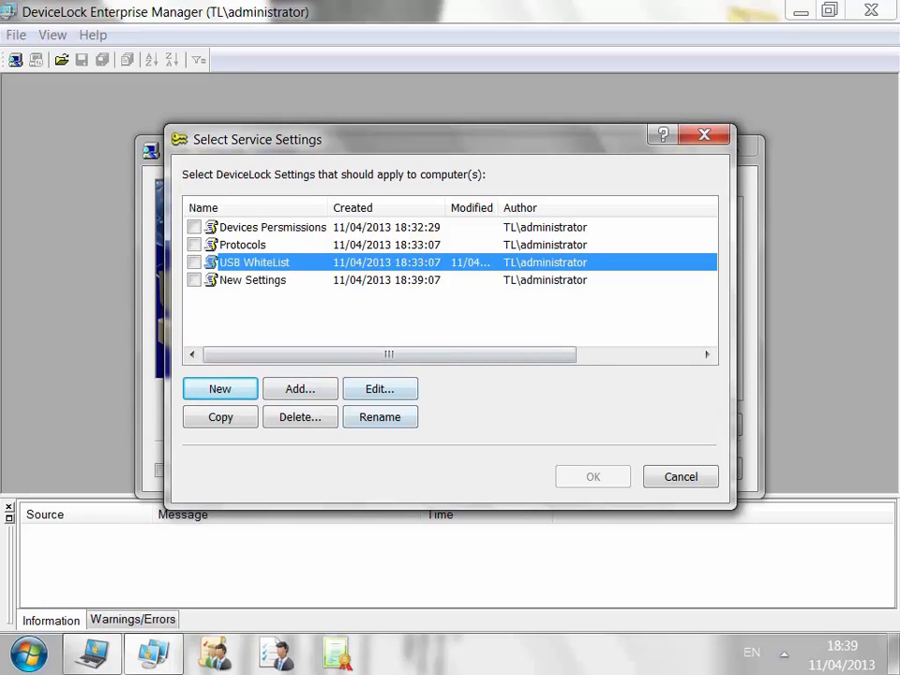
click(379, 388)
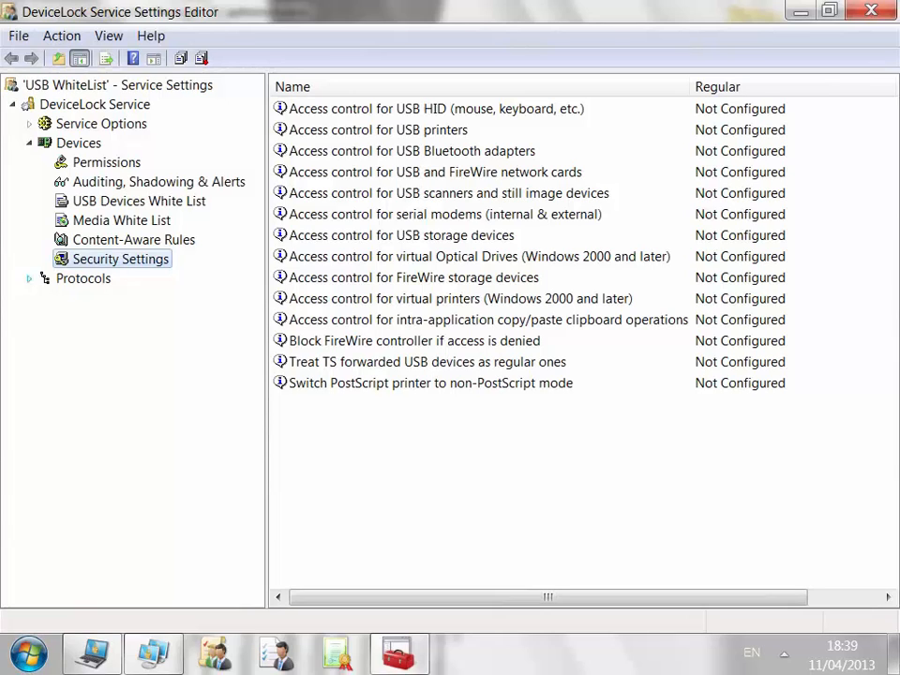
Review the USB WhiteList device permissions, auditing and USB devices white list.
click(29, 278)
click(106, 163)
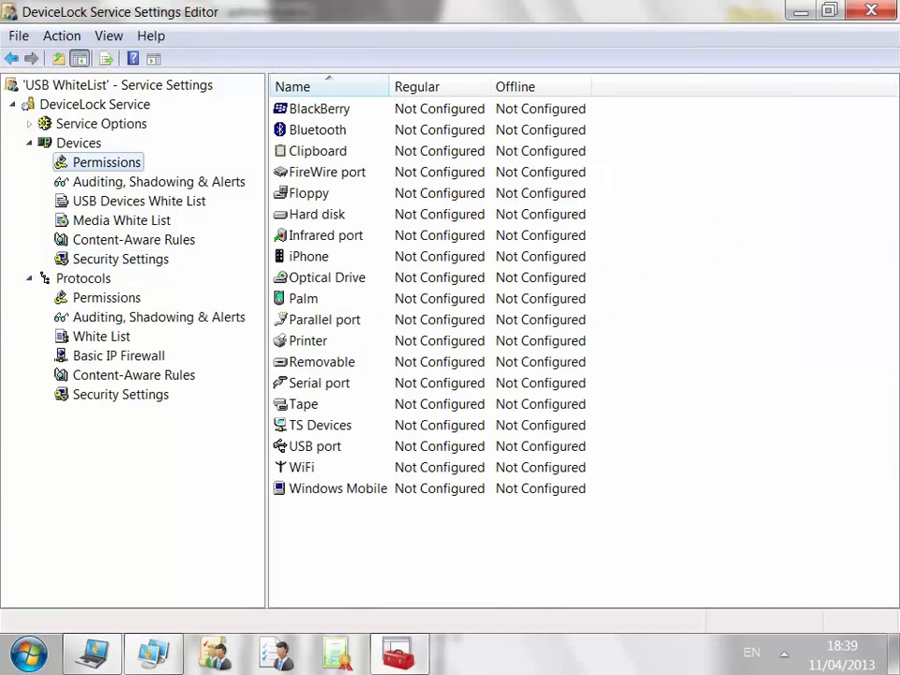
click(158, 182)
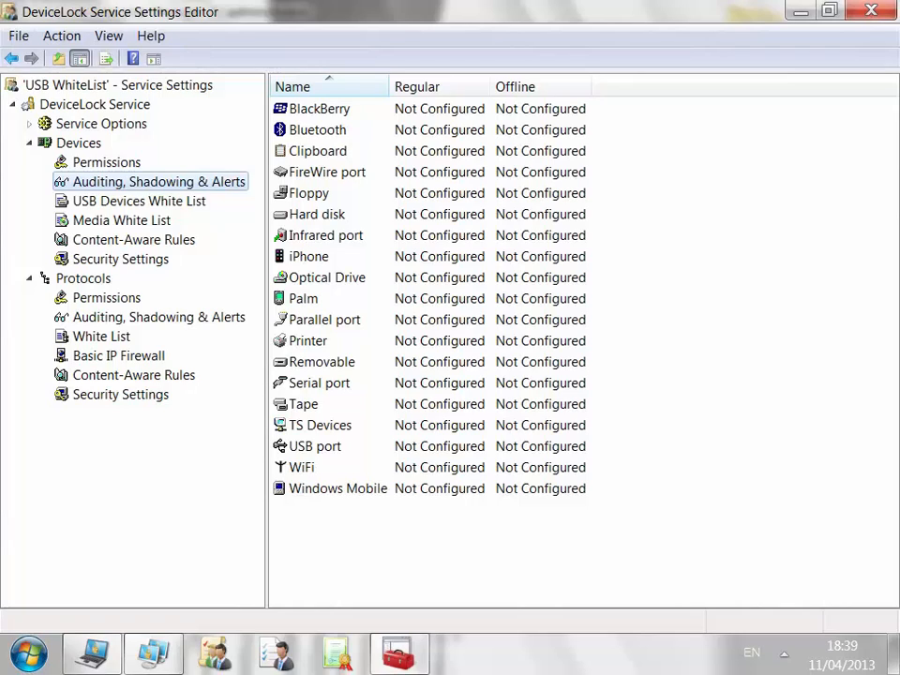
click(139, 201)
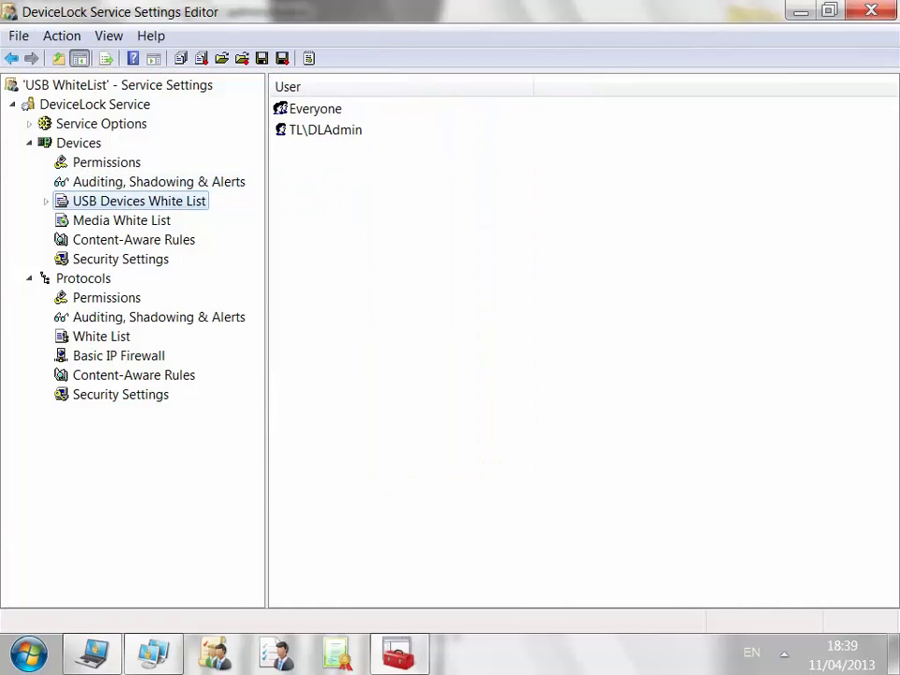
Review protocol permissions, auditing and white list, then close the editor and check USB WhiteList.
click(106, 297)
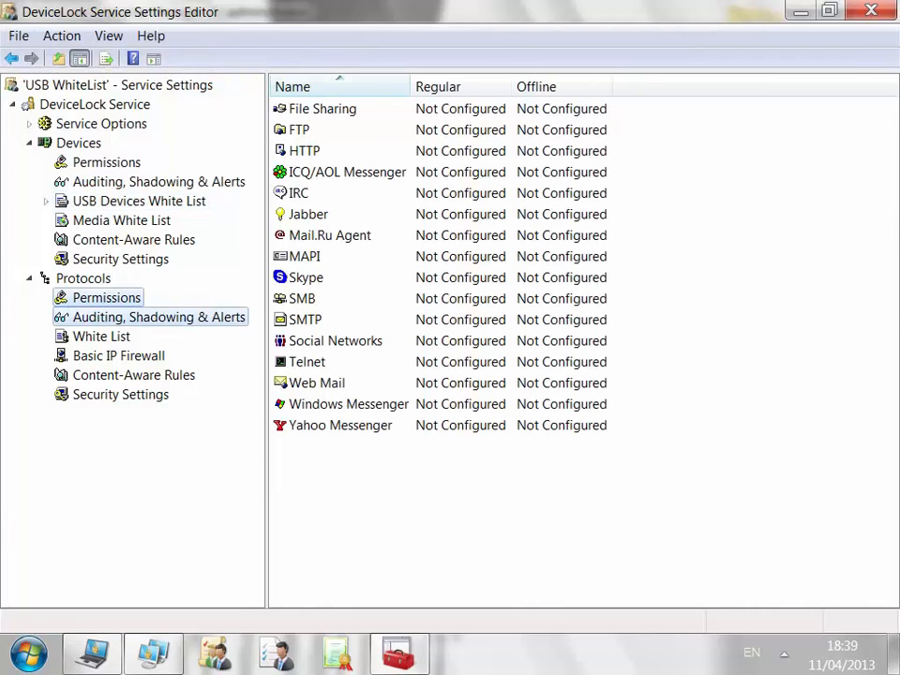
click(158, 317)
click(101, 336)
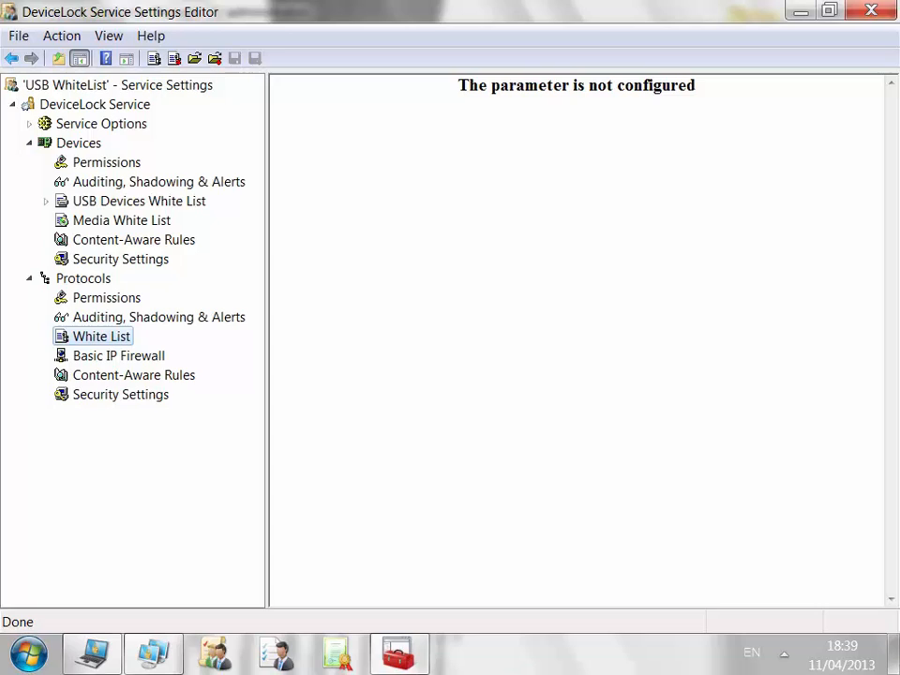
click(871, 10)
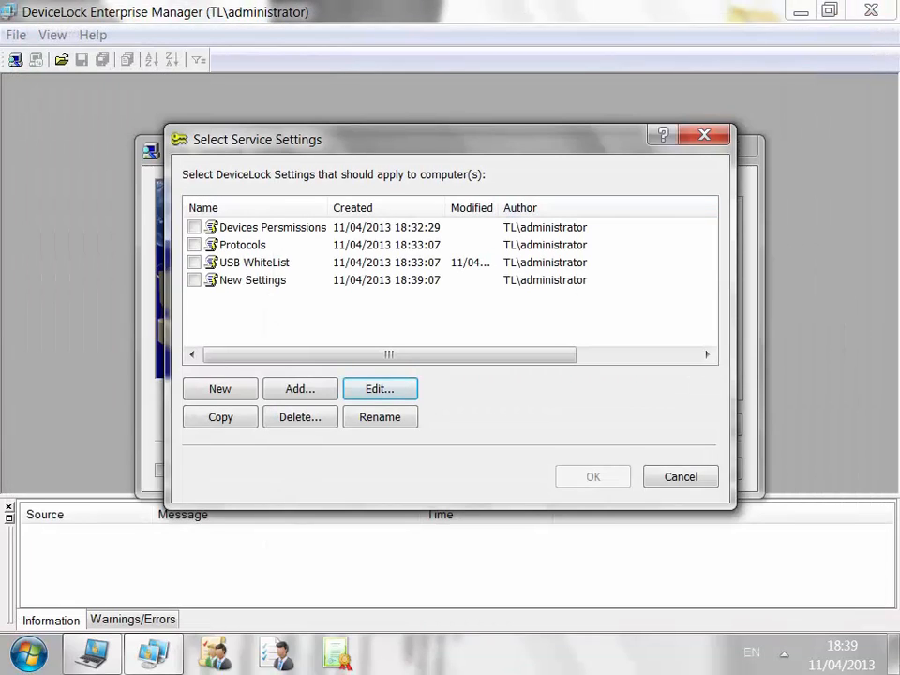
click(194, 262)
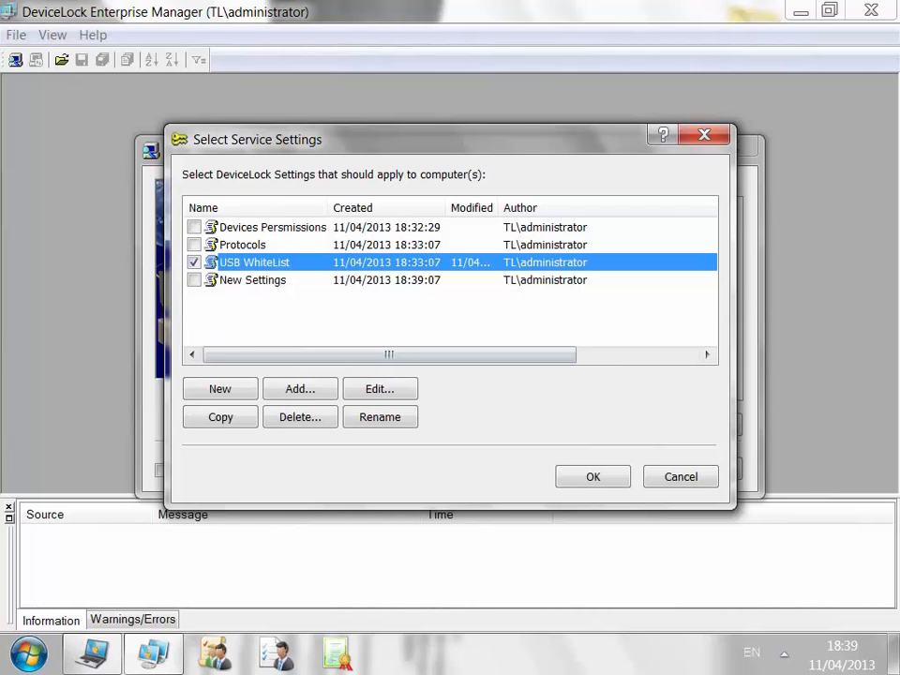
Push USB WhiteList to the selected computer via the Set Service Settings scan and verify success.
click(592, 476)
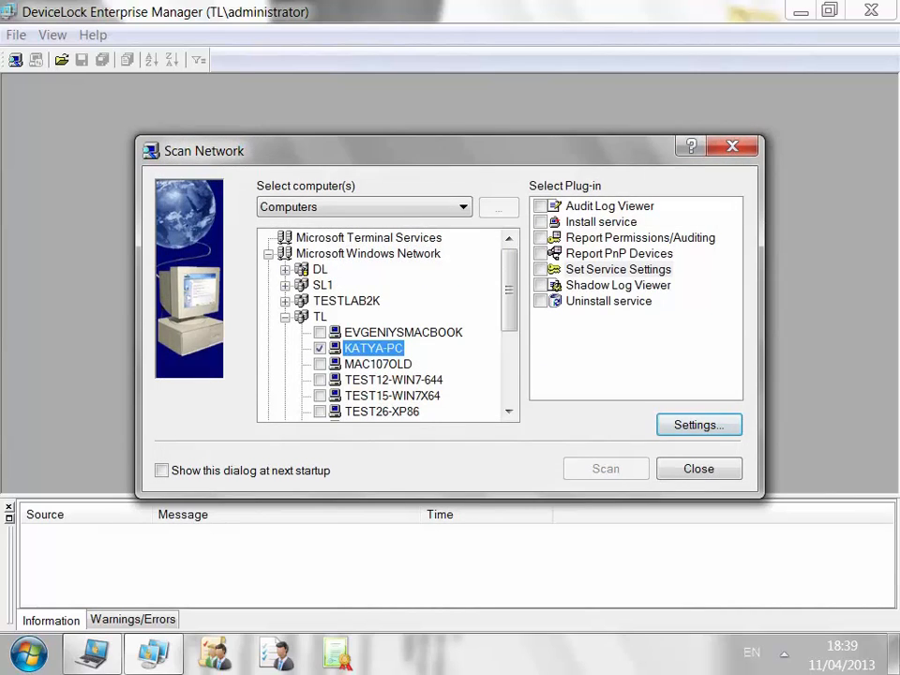
click(541, 269)
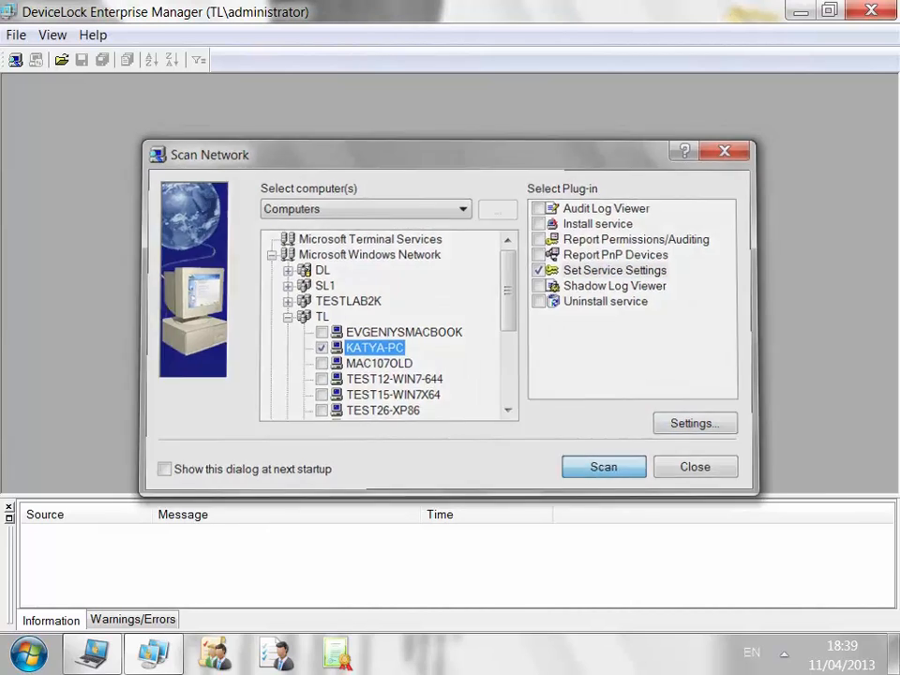
click(605, 469)
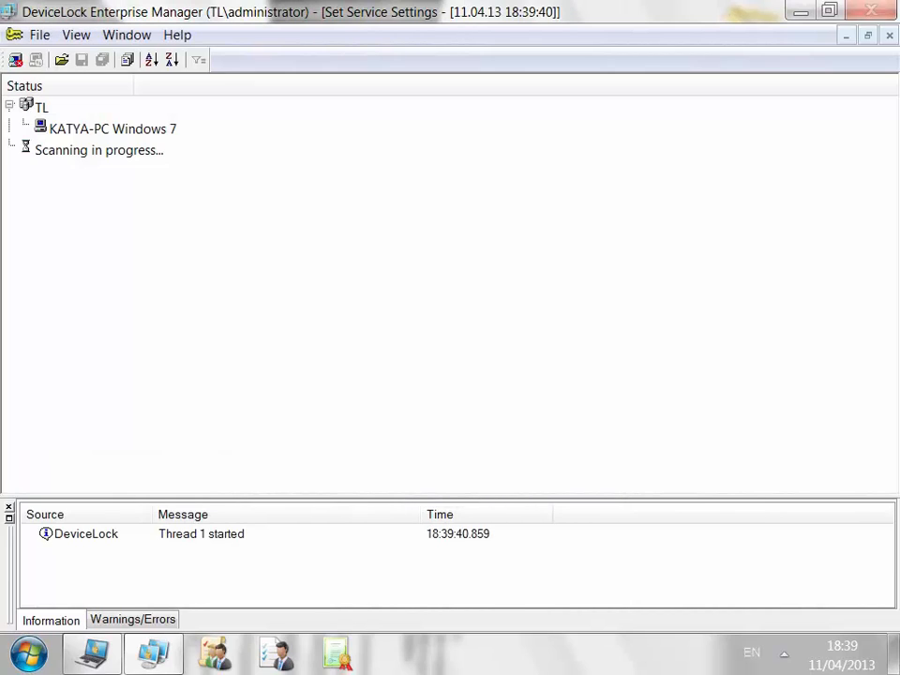
click(24, 125)
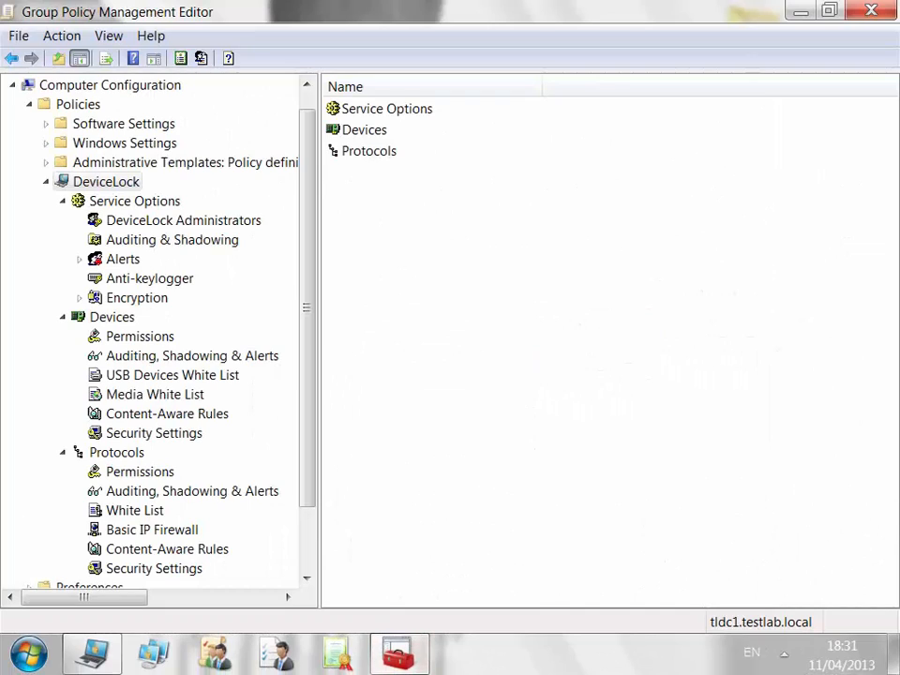
Browse DeviceLock Service Options, device and protocol permissions, auditing, and protocol security settings policies.
click(134, 201)
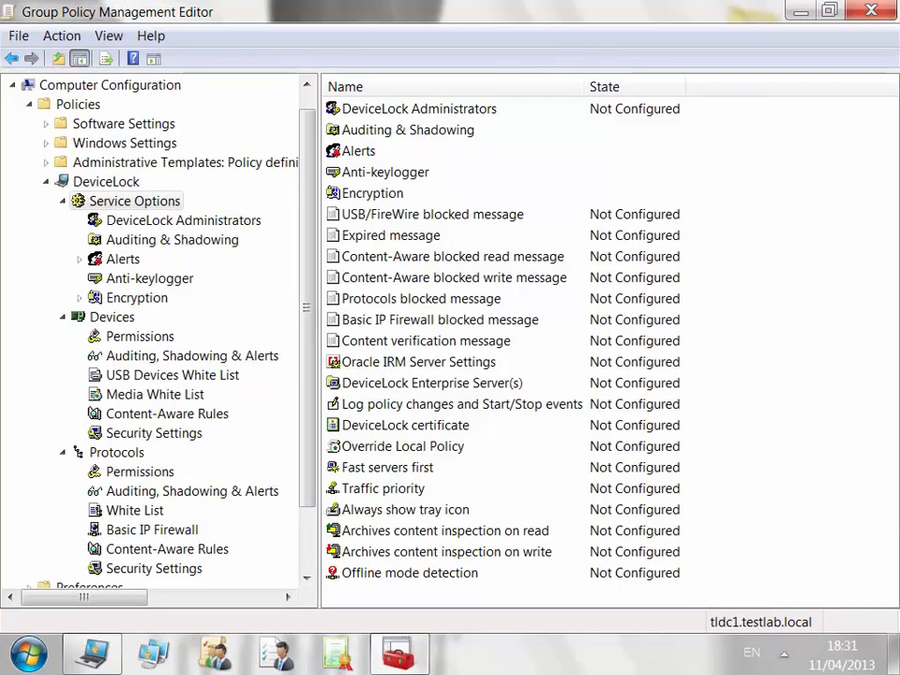
click(111, 316)
click(139, 337)
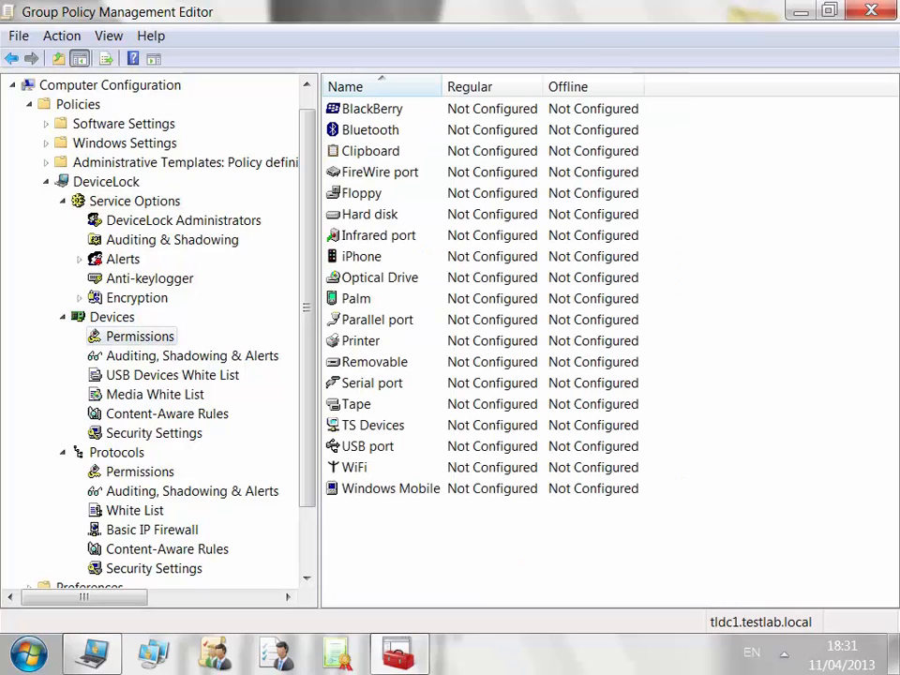
click(192, 356)
click(140, 471)
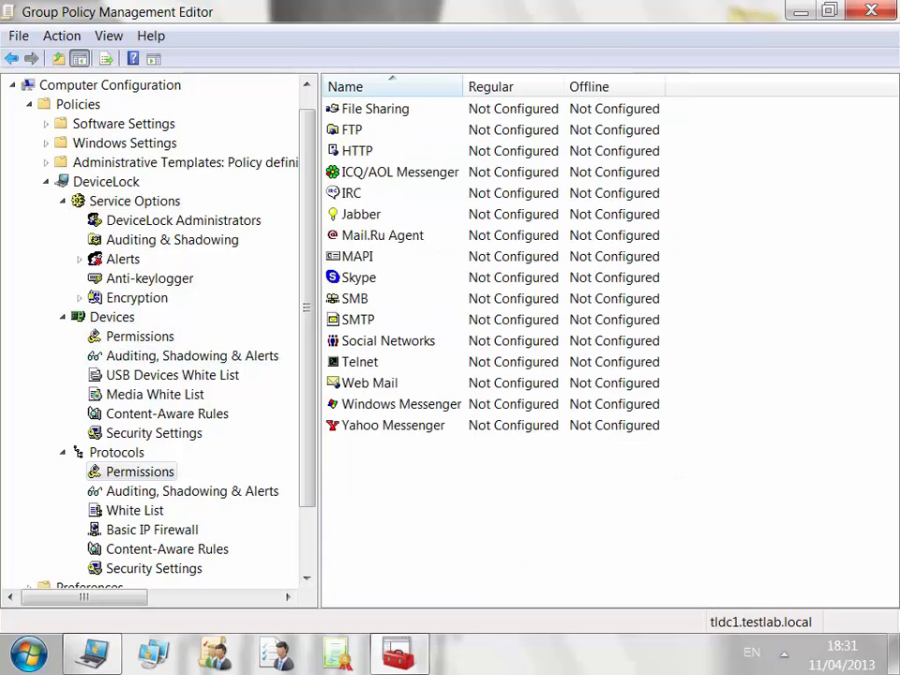
click(192, 491)
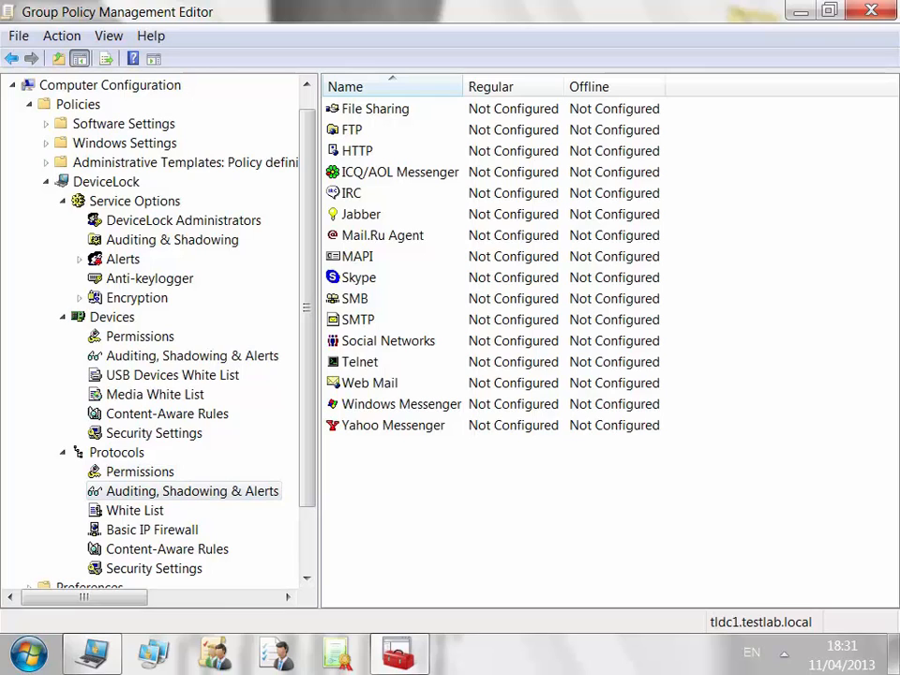
click(153, 569)
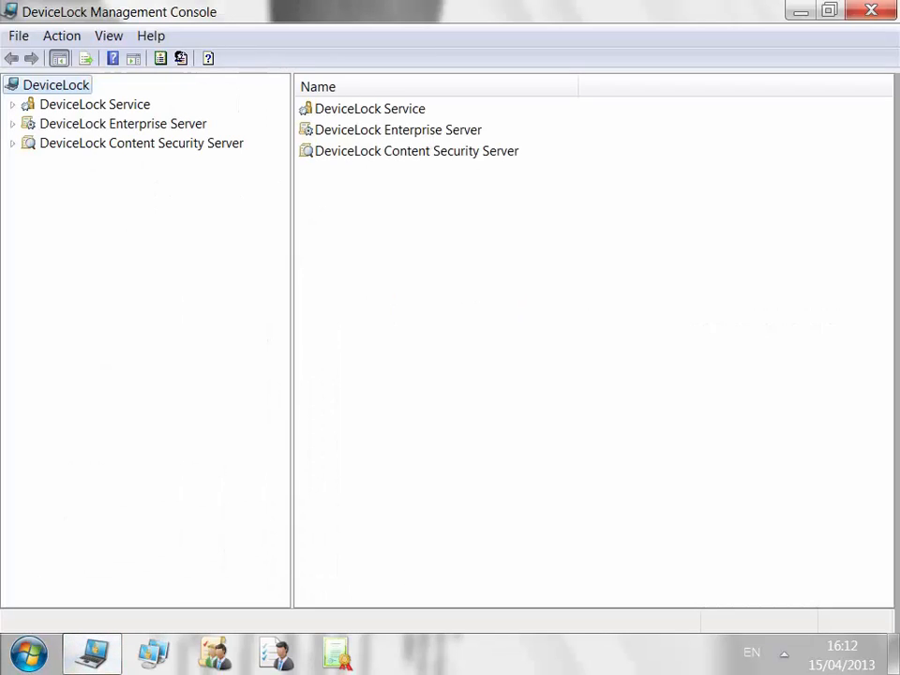
Connect to the local DeviceLock Enterprise Server and list its shadow log entries.
right_click(163, 120)
click(221, 128)
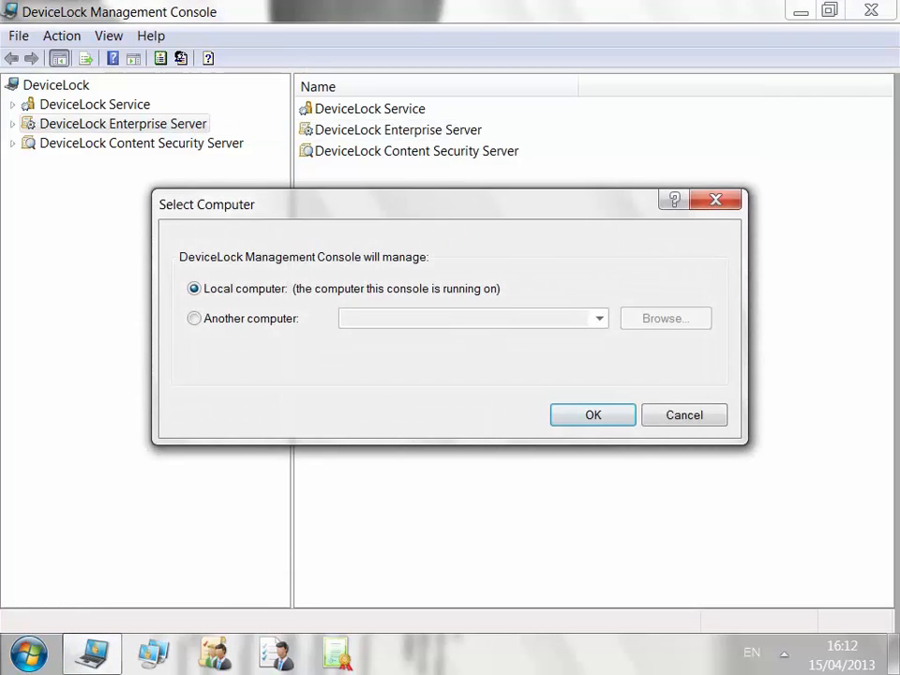
key(Return)
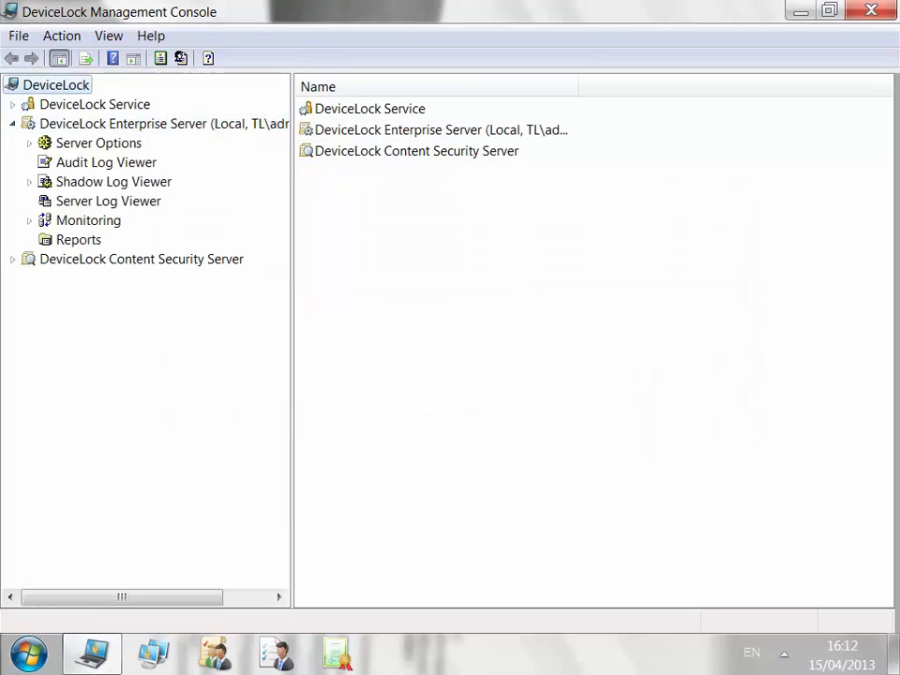
click(29, 182)
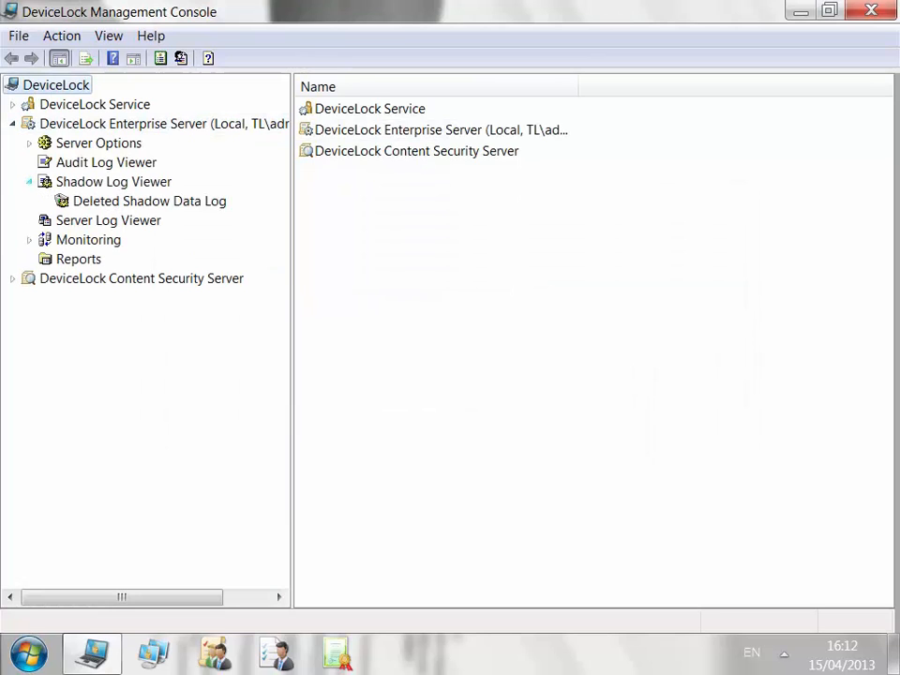
click(114, 182)
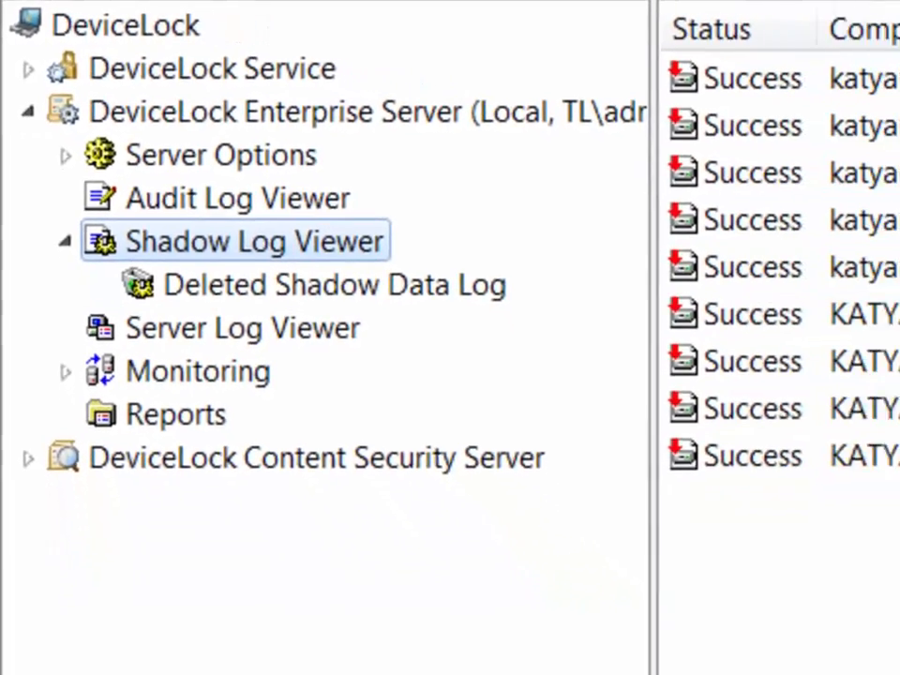
Connect to the local DeviceLock Service, list its shadow log and inspect the detector.zip record.
right_click(177, 45)
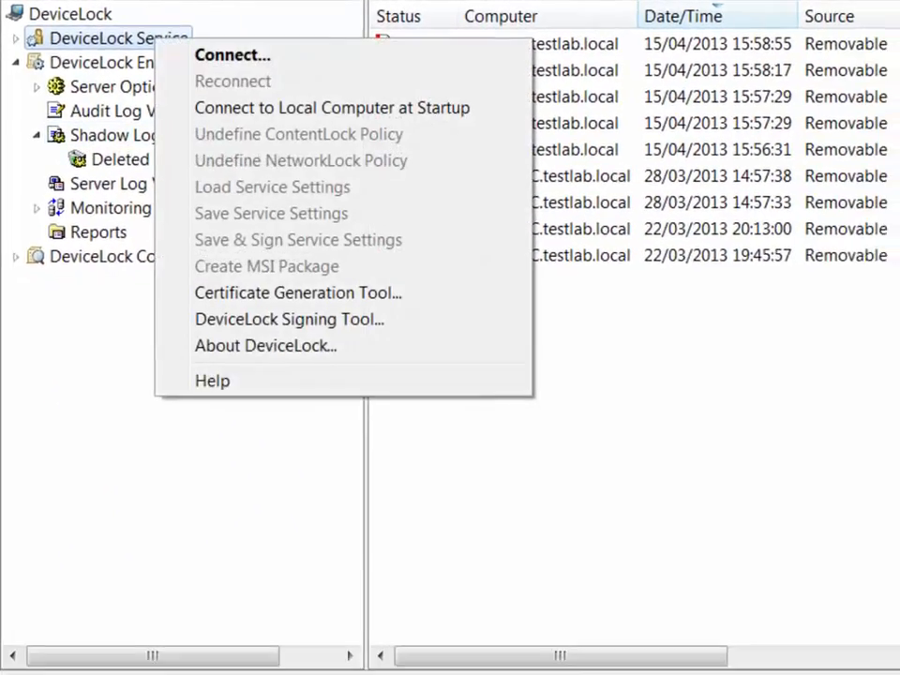
click(231, 54)
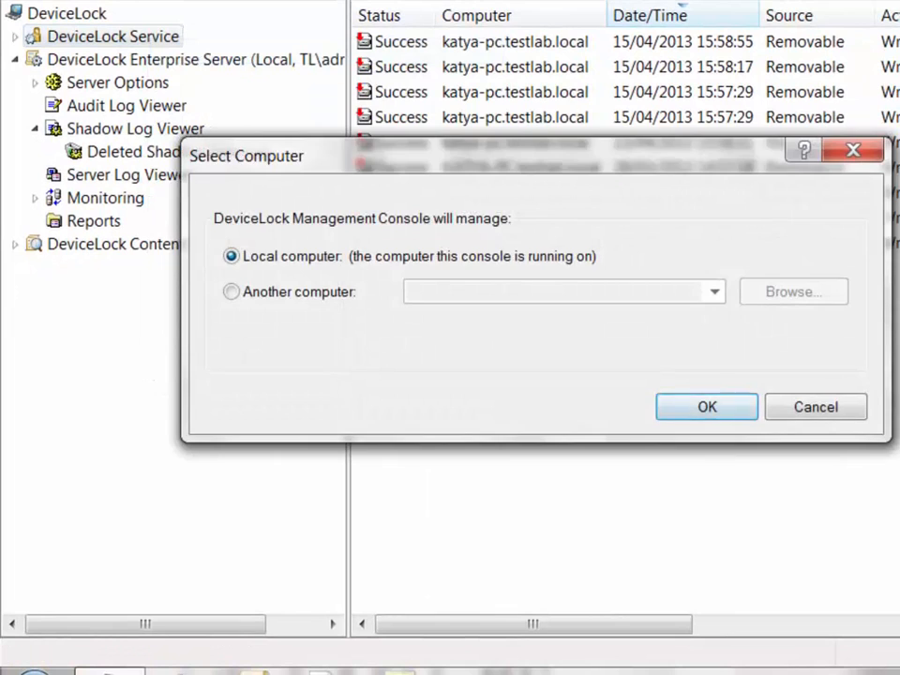
key(Return)
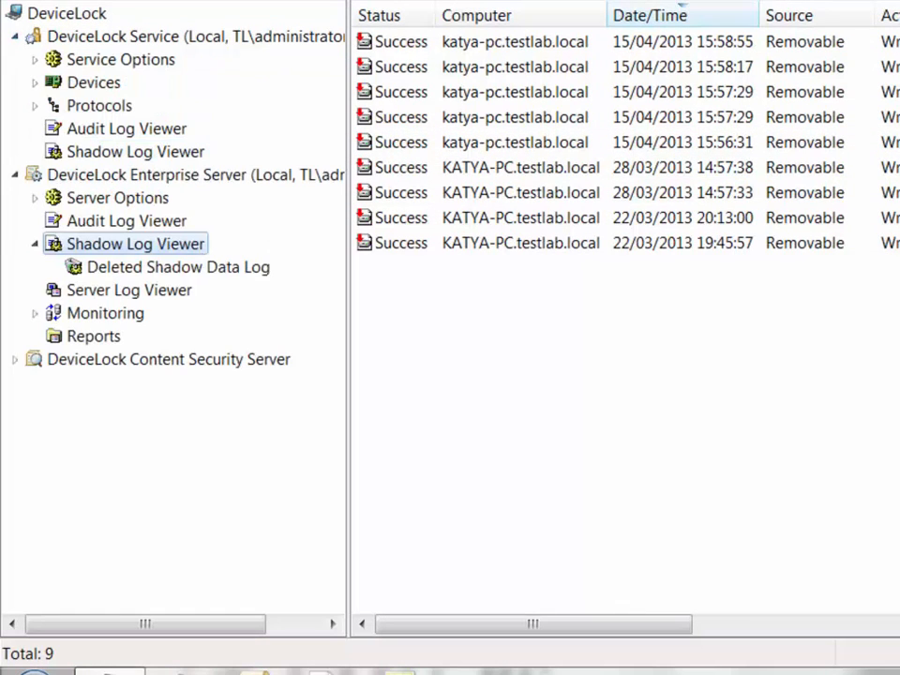
click(135, 152)
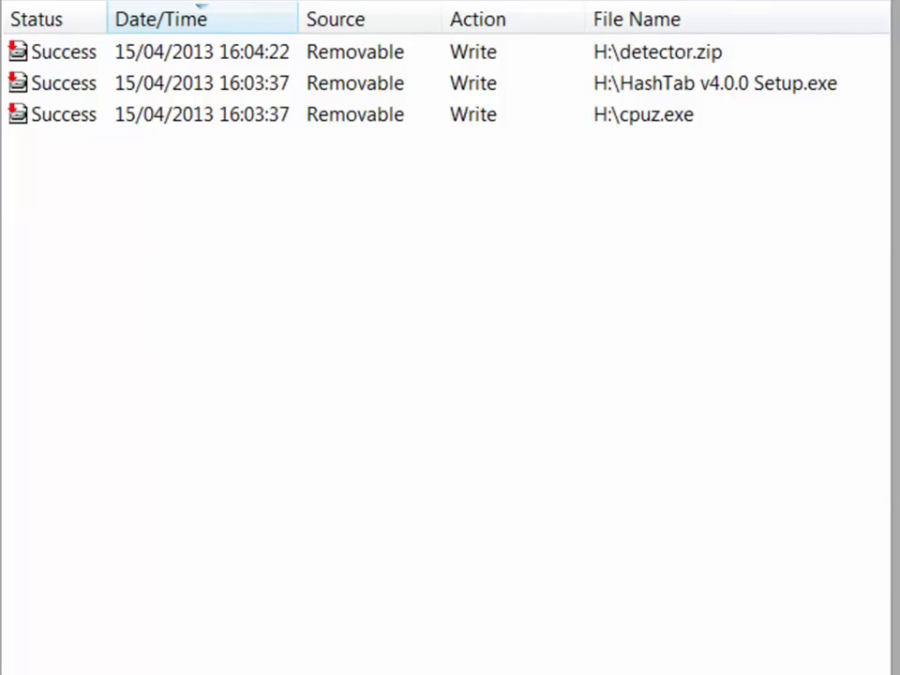
right_click(240, 52)
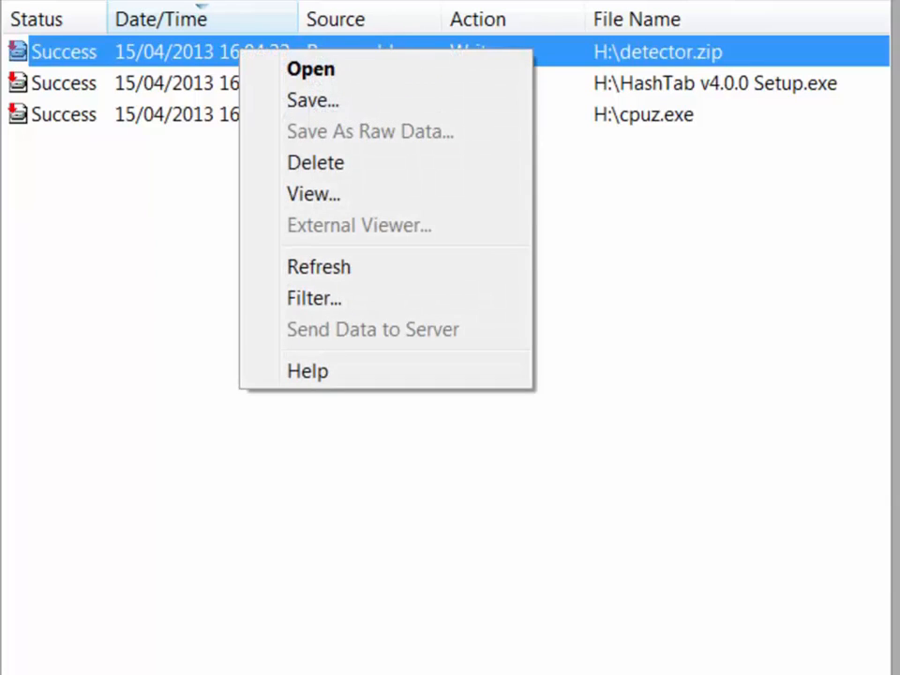
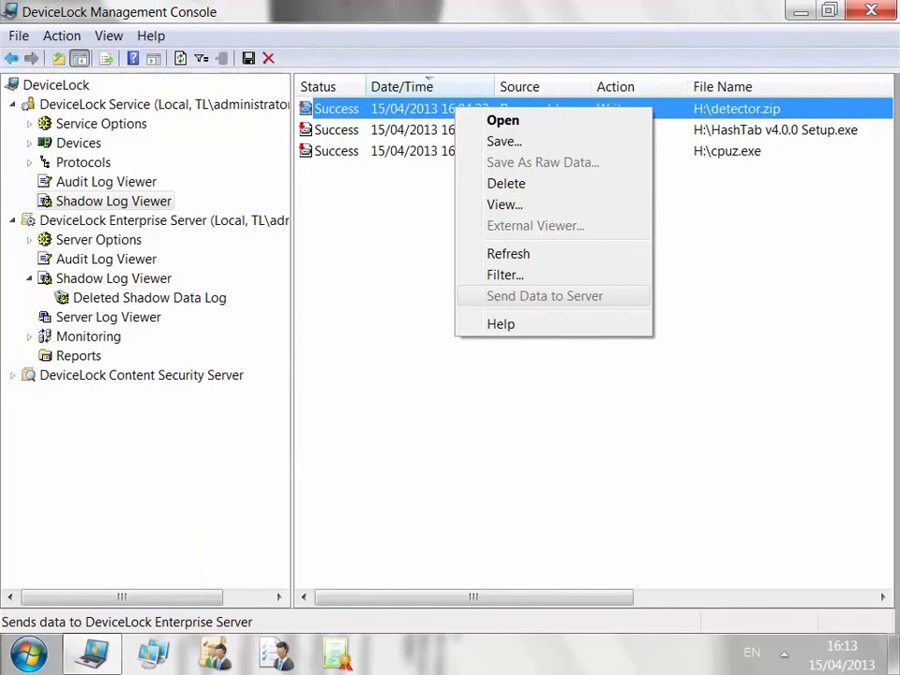
Dismiss the menu and open the Enterprise Server's Shadow Log Viewer listing its shadowed files.
key(Escape)
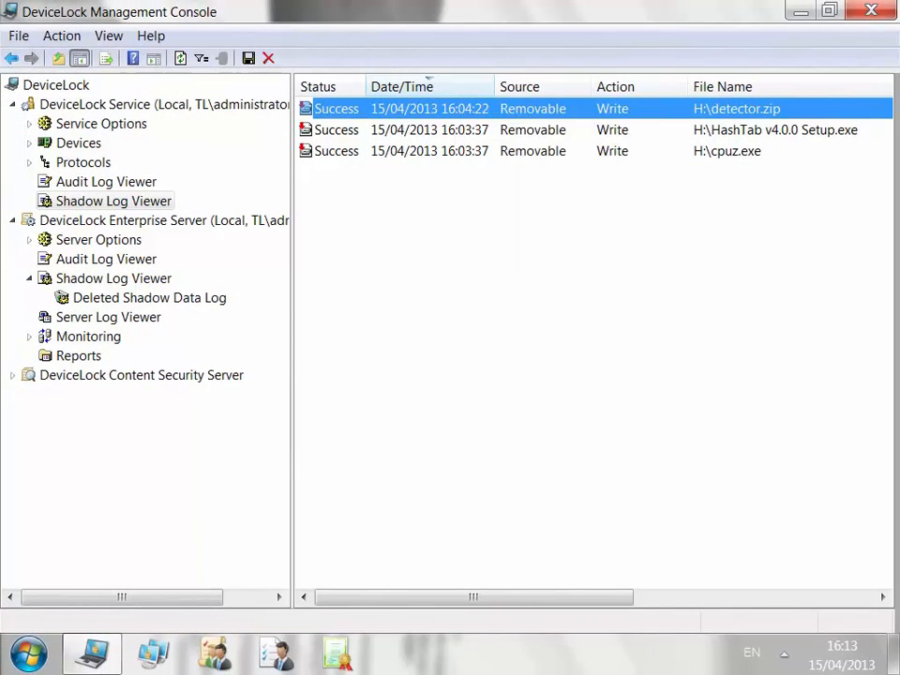
click(113, 279)
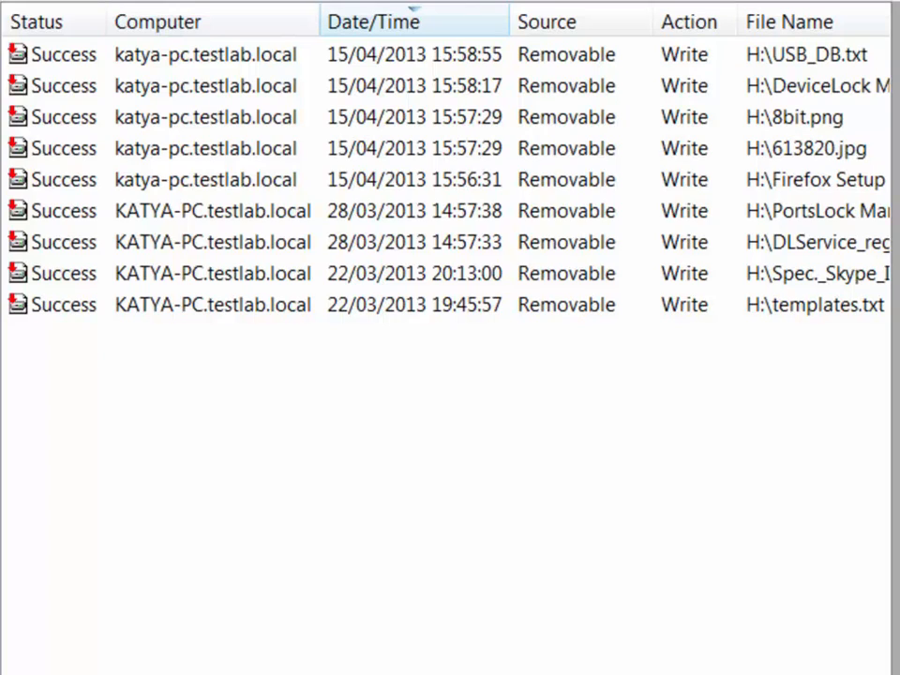
Scroll across the log columns, open the Deleted Shadow Data Log and select the 15:58:55 removable-drive write.
scroll(445, 337, right, 6)
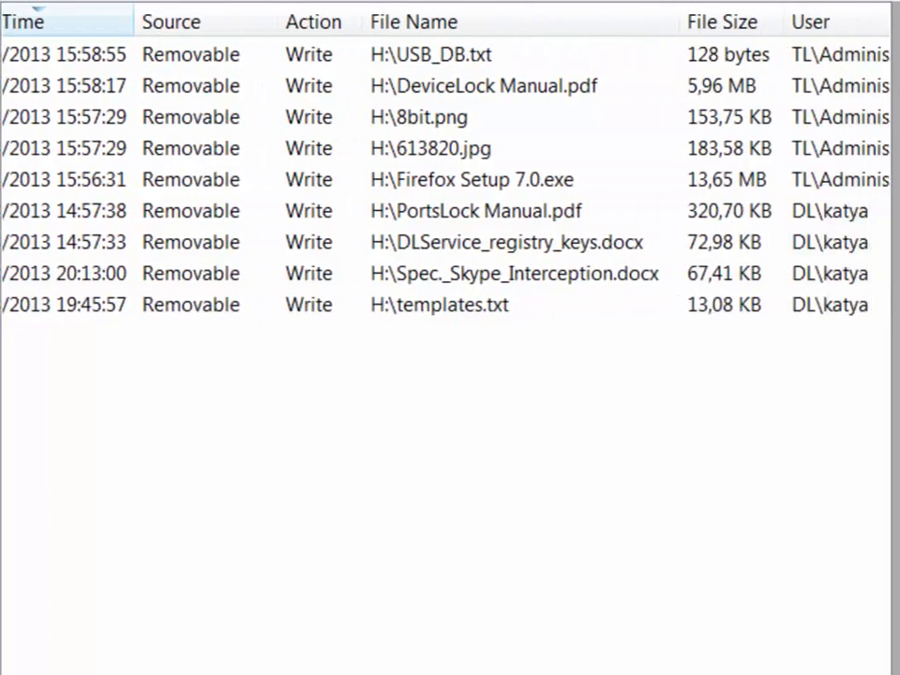
scroll(445, 338, right, 8)
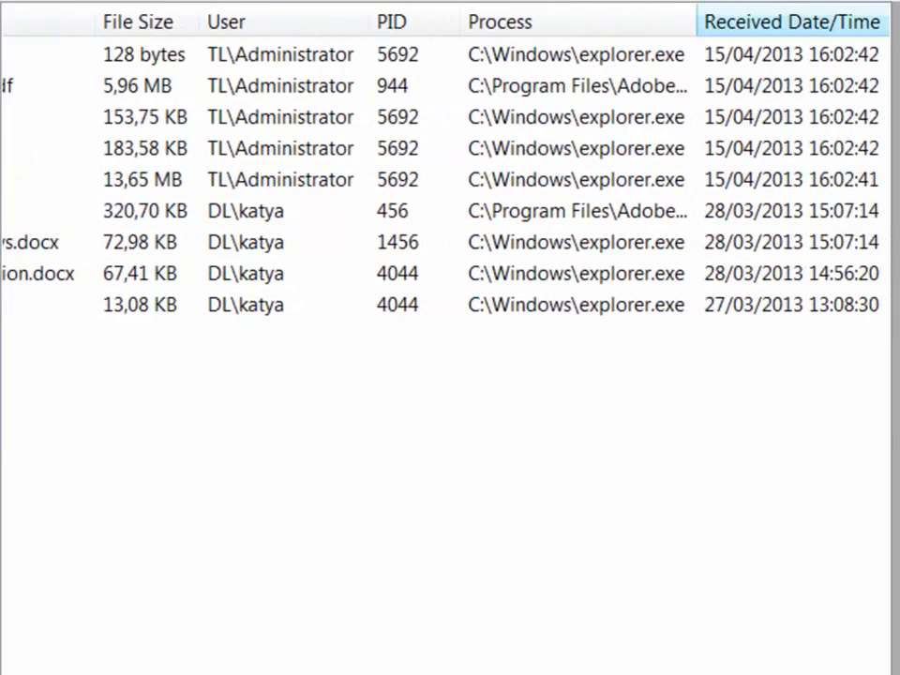
scroll(446, 337, left, 14)
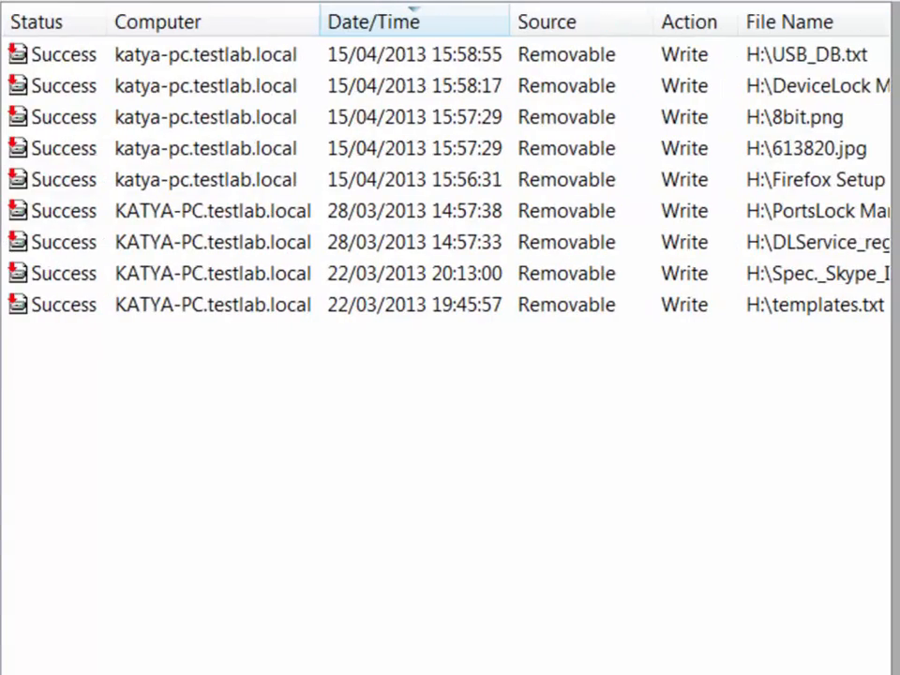
click(43, 313)
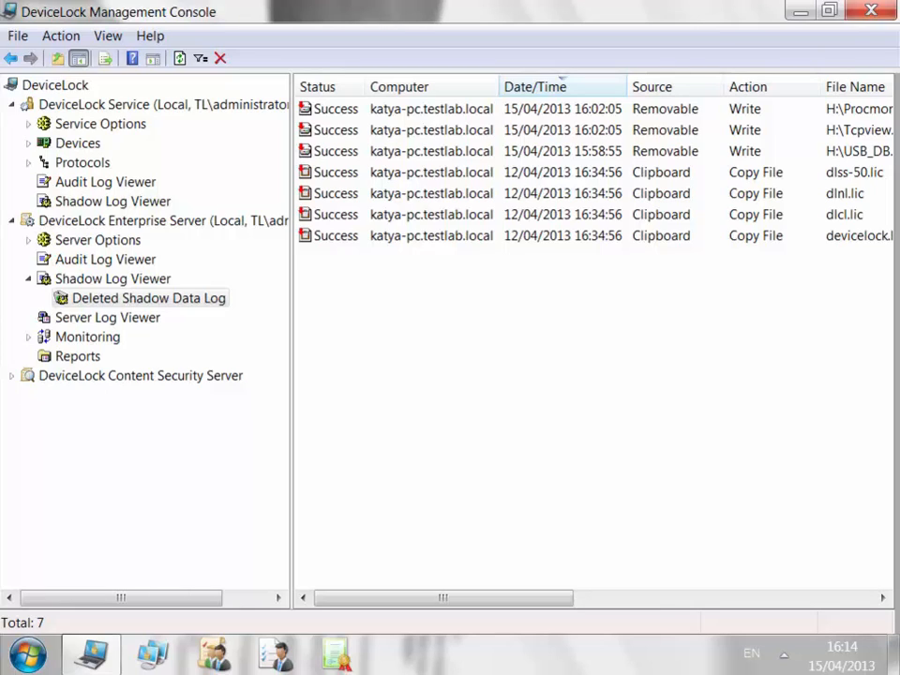
click(563, 151)
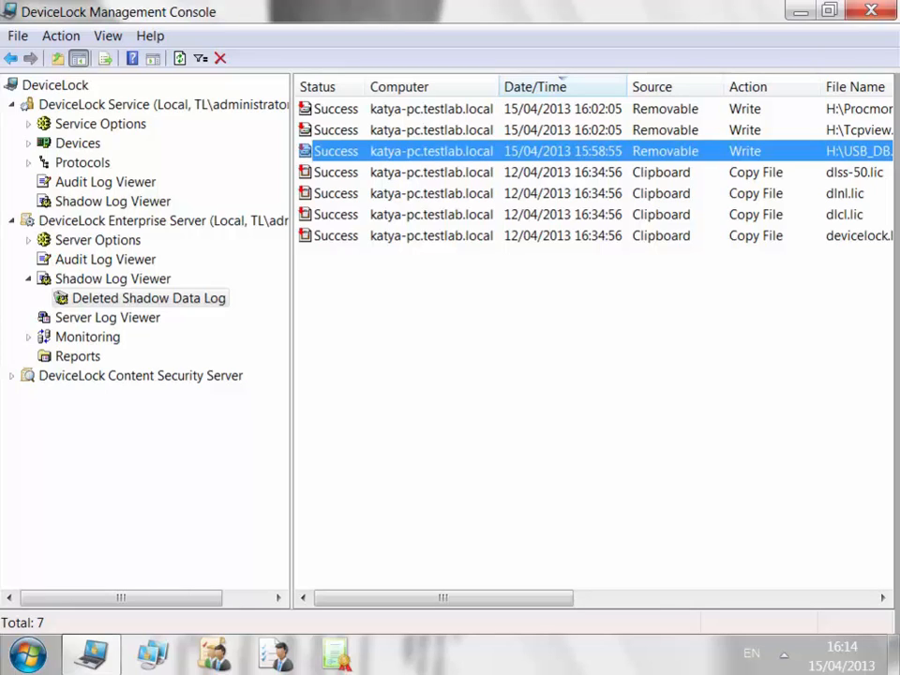
click(882, 597)
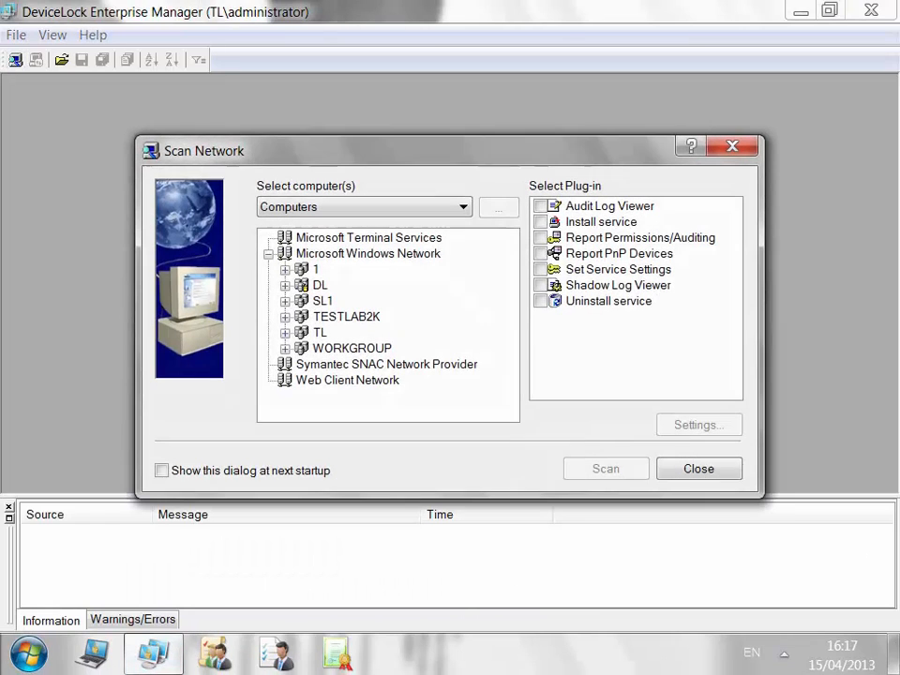
Scan KATYA-PC in the TL domain with the Shadow Log Viewer plug-in, listing detector.zip, cpuz.exe and HashTab.
double_click(320, 332)
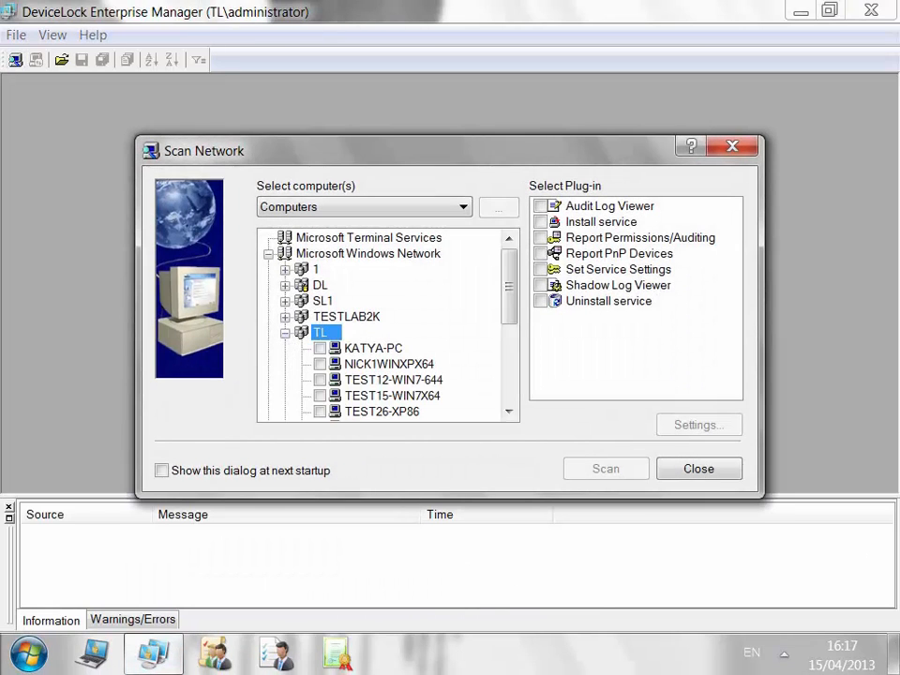
click(319, 348)
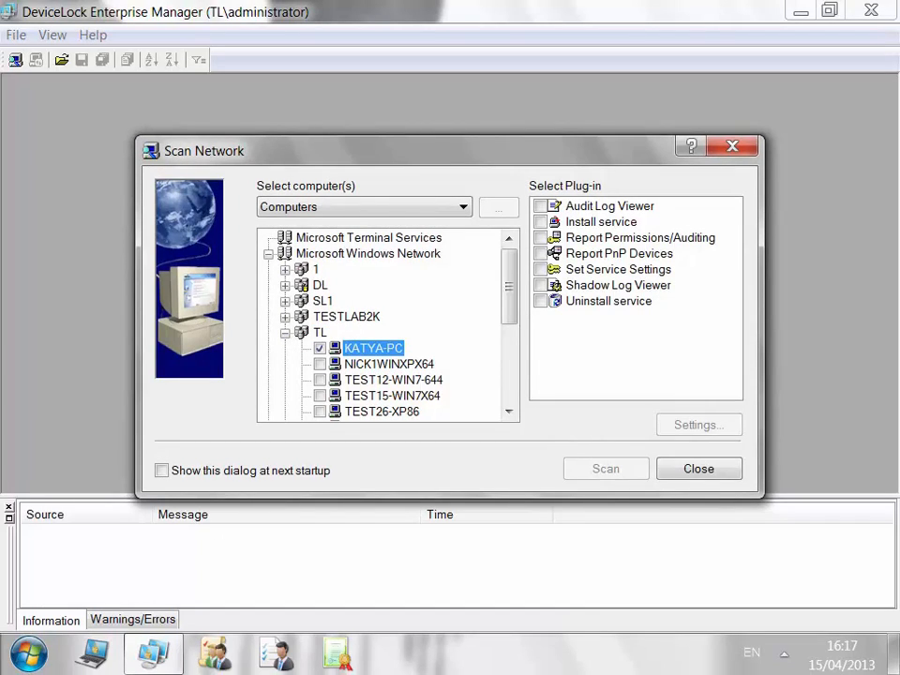
click(540, 285)
click(605, 469)
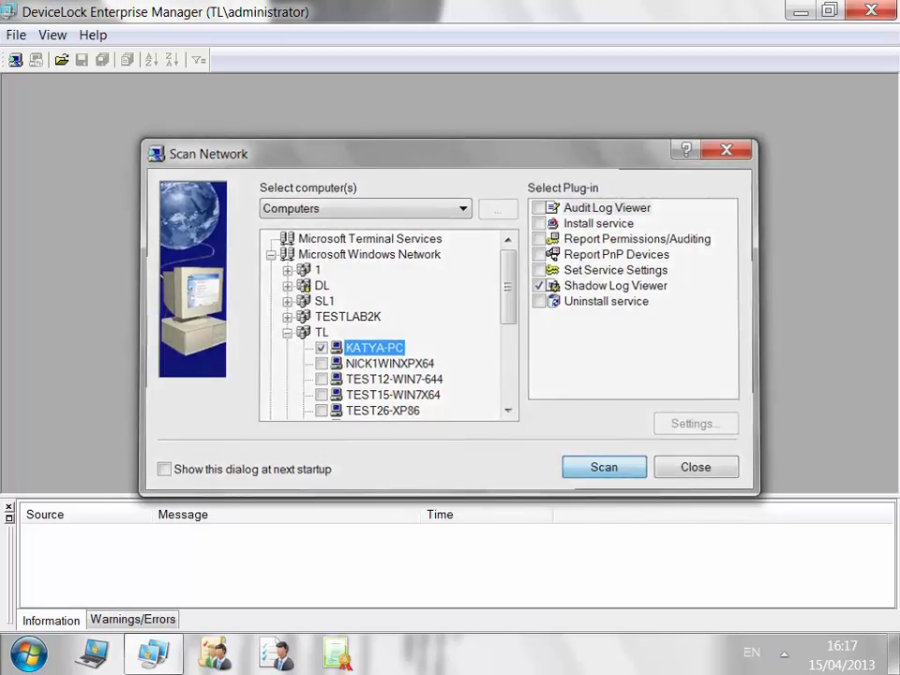
click(23, 125)
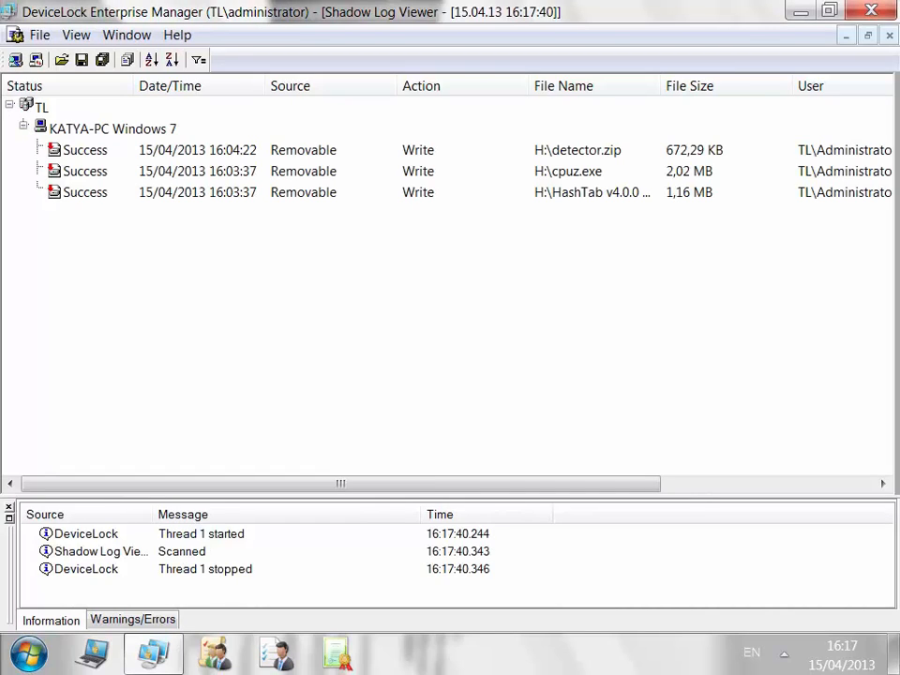
right_click(294, 155)
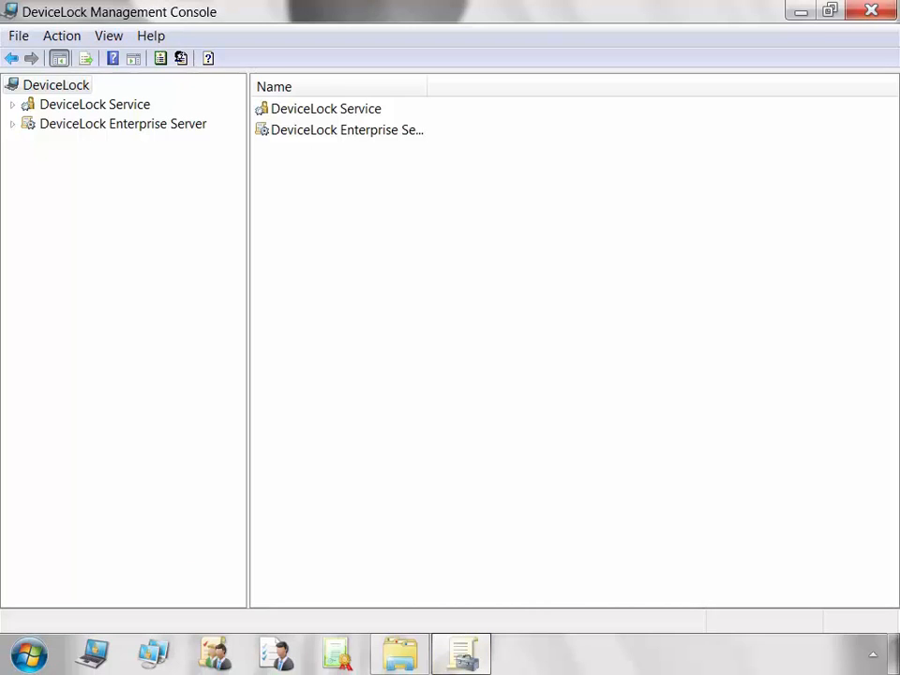
Expand the Enterprise Server's Monitoring, select Existing Task, and view the Monitoring Log Viewer's 81471 events.
click(12, 124)
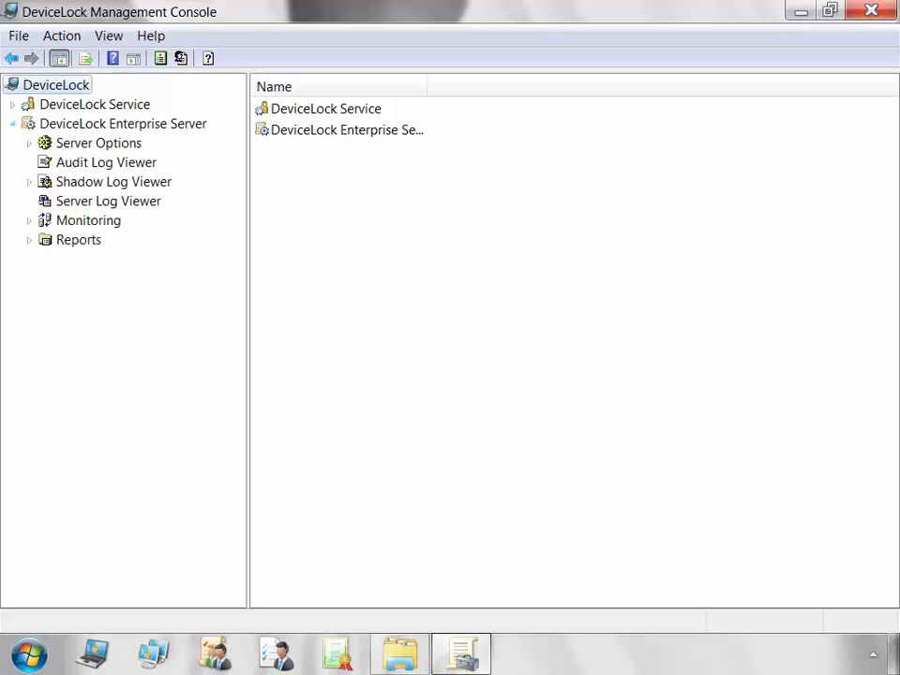
double_click(89, 220)
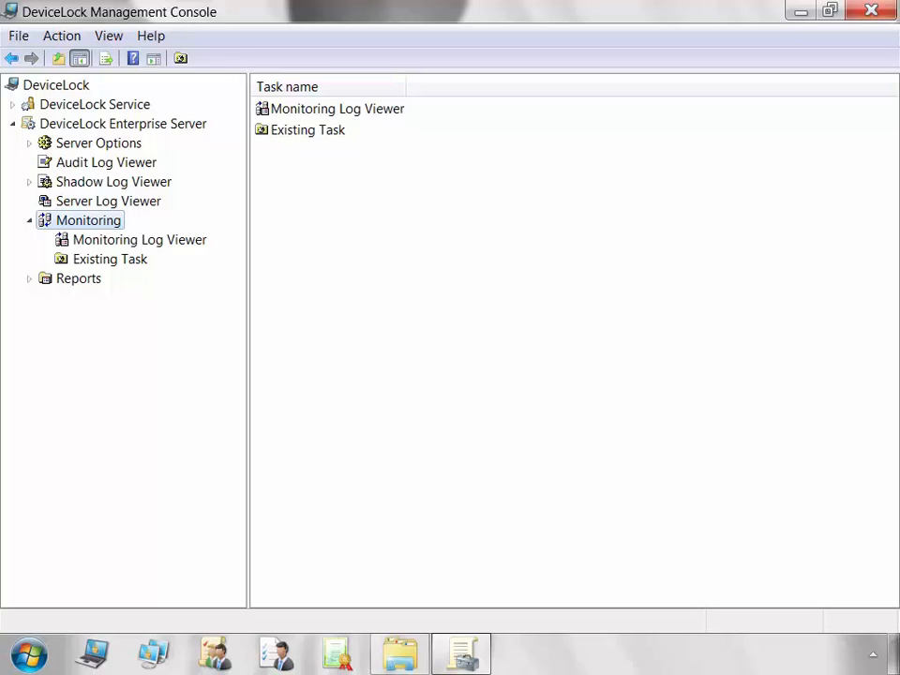
click(308, 131)
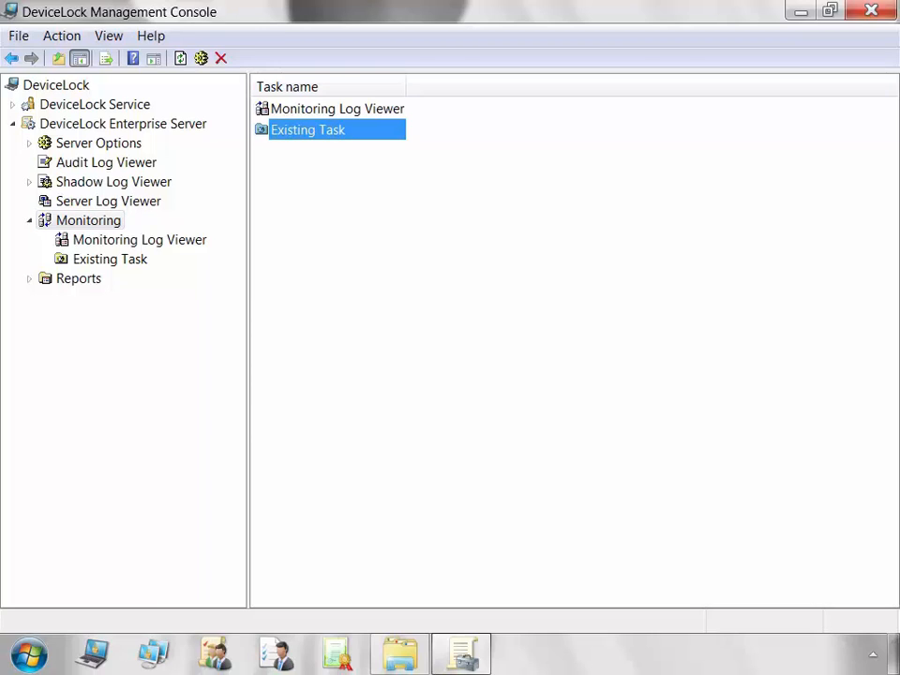
click(140, 240)
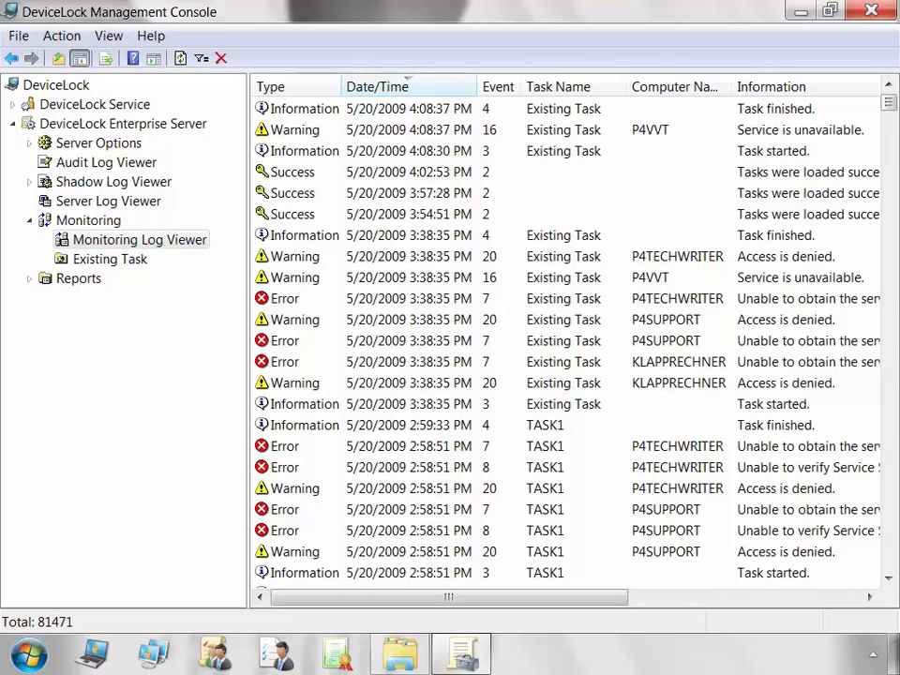
Inspect three error events, then list Existing Task's computers: P4SUPPORT, P4VVT and P4TECHWRITER with their statuses.
click(564, 298)
click(564, 340)
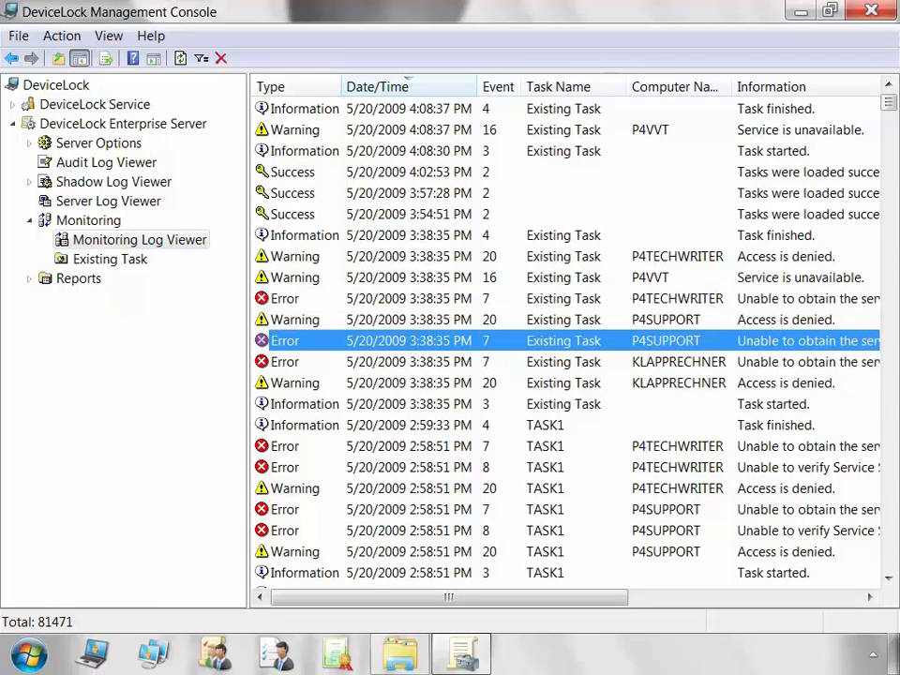
click(564, 446)
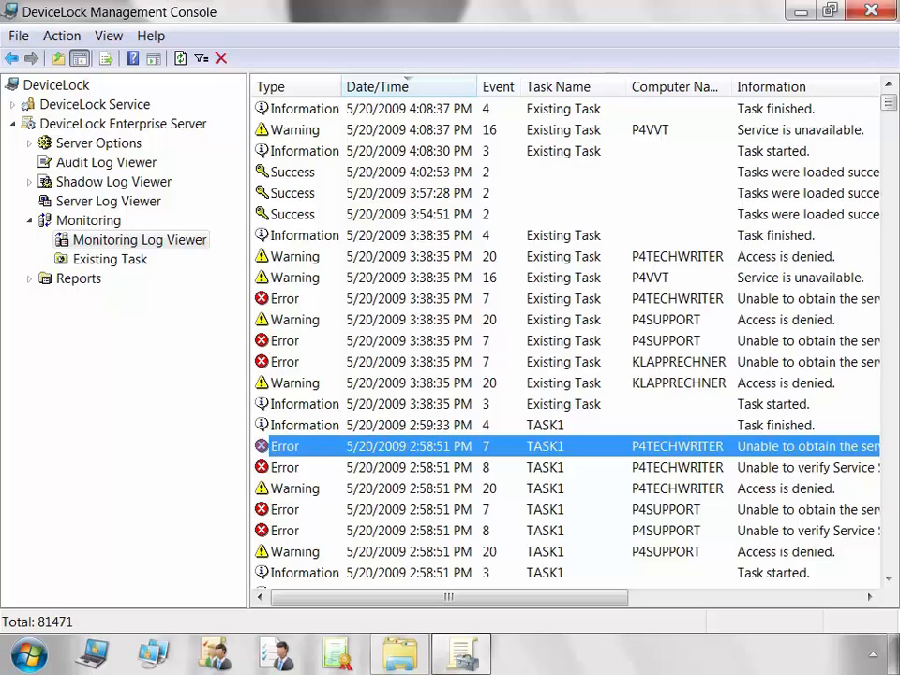
click(109, 258)
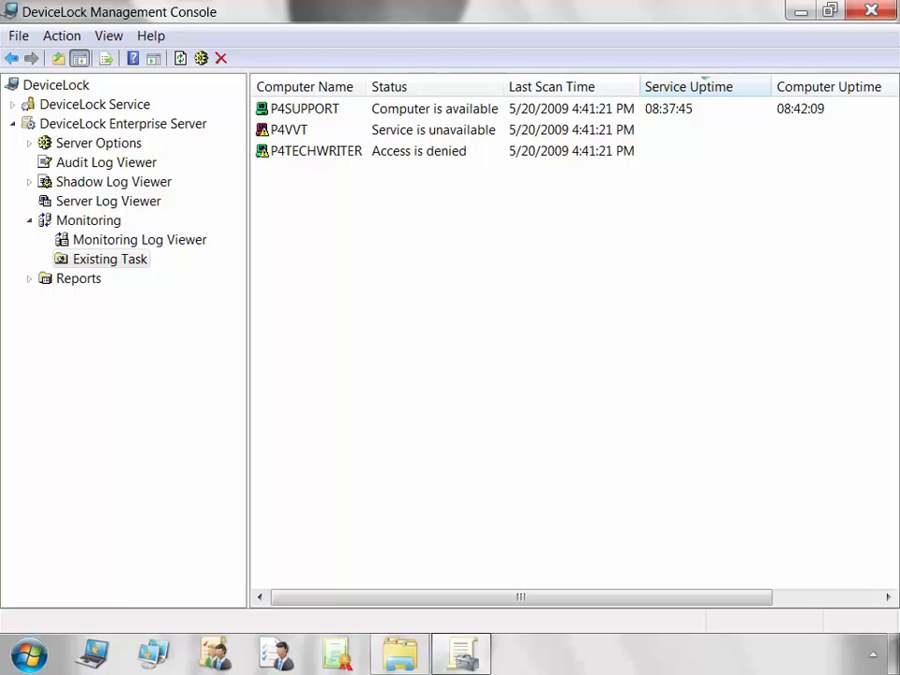
Reveal the Service Version column, refresh P4SUPPORT's task information, and check the P4VVT and P4TECHWRITER rows.
drag(249, 340, 89, 340)
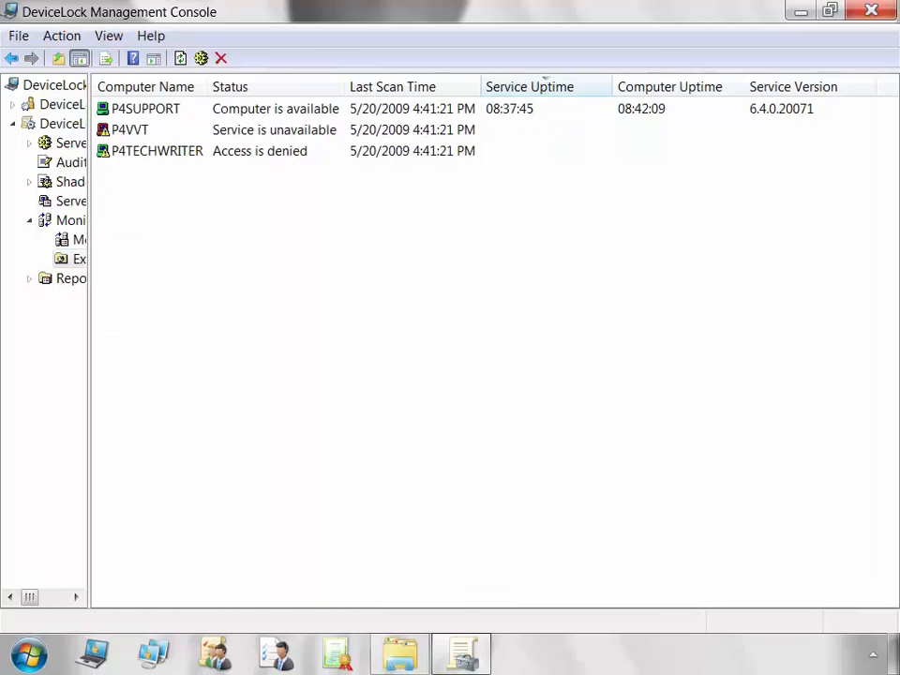
click(145, 108)
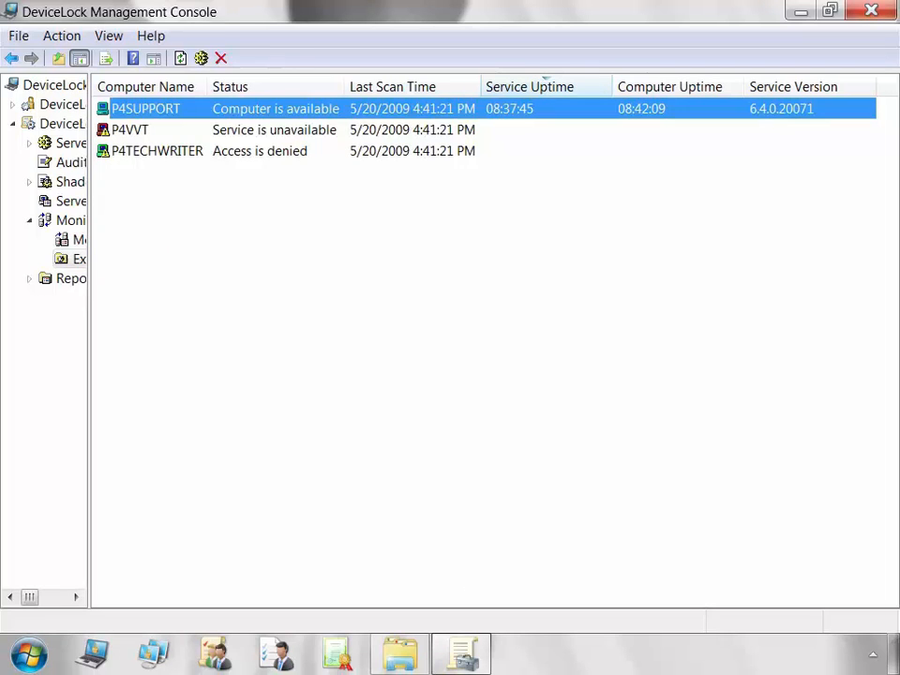
right_click(156, 110)
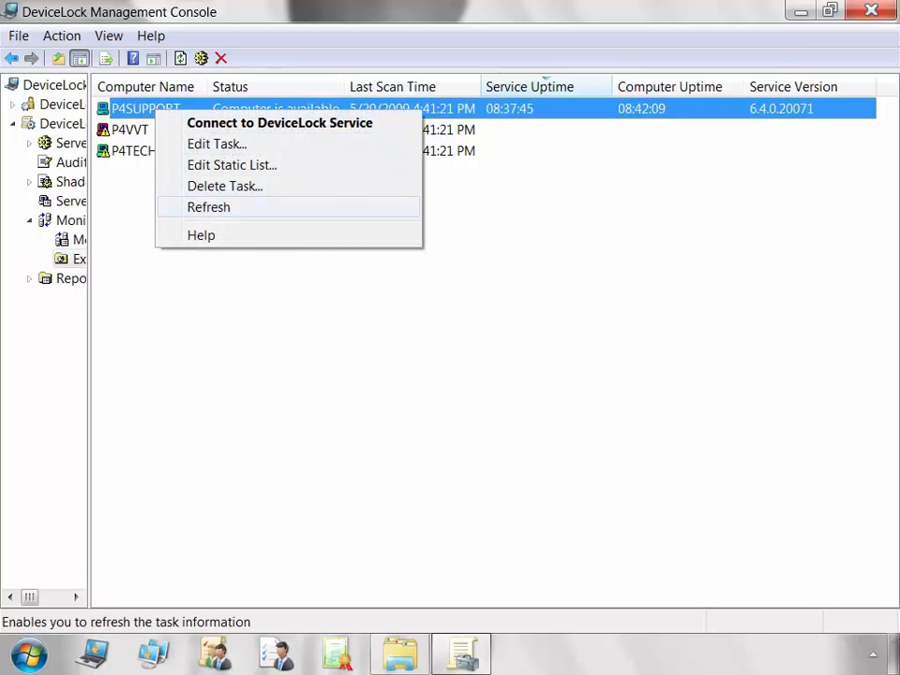
click(209, 207)
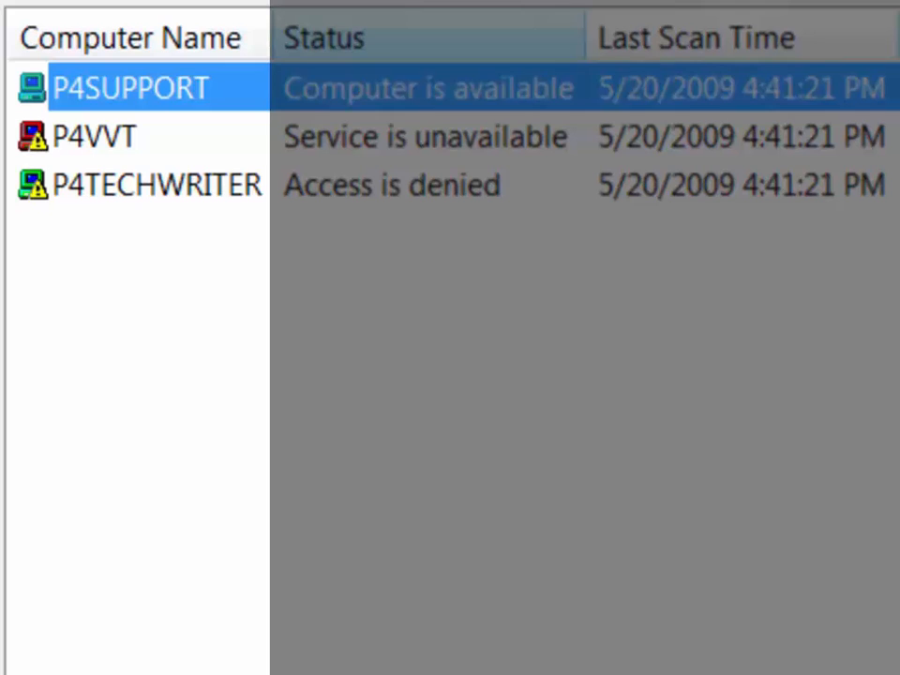
click(94, 137)
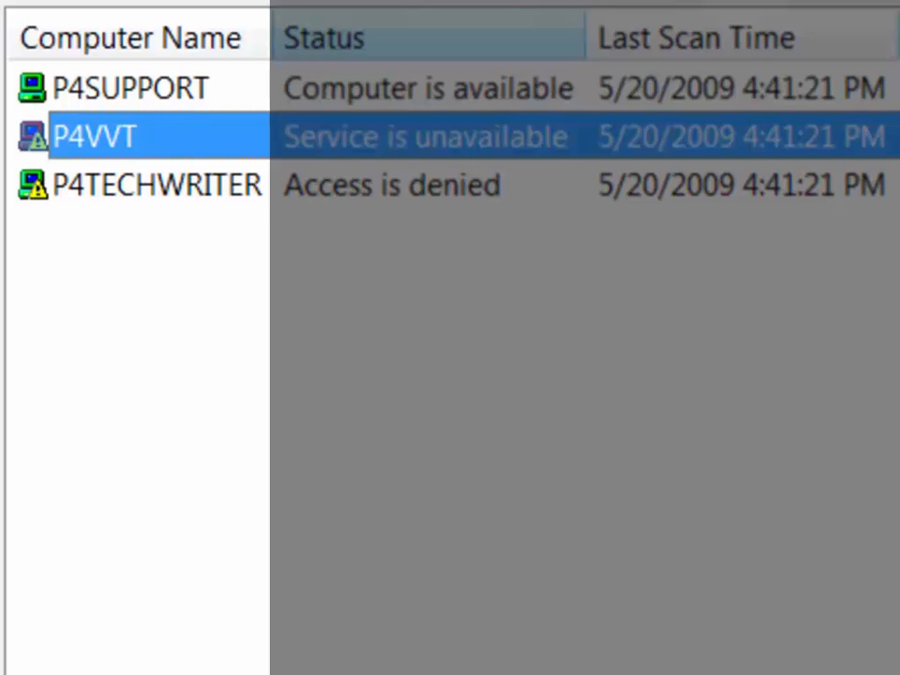
click(157, 186)
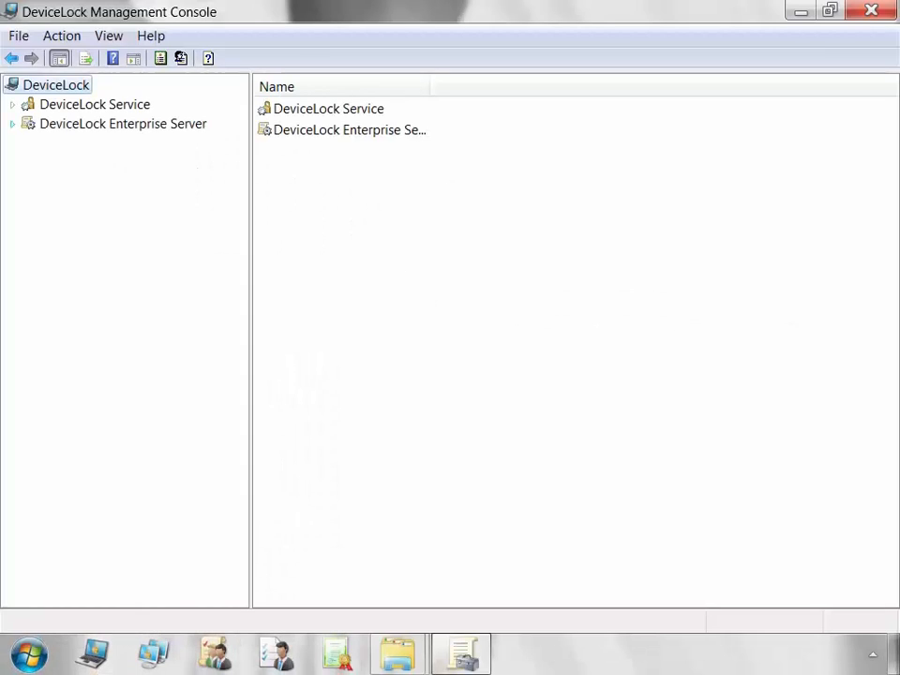
Expand Monitoring under the Enterprise Server, select Existing Task, and bring up its context menu.
click(12, 124)
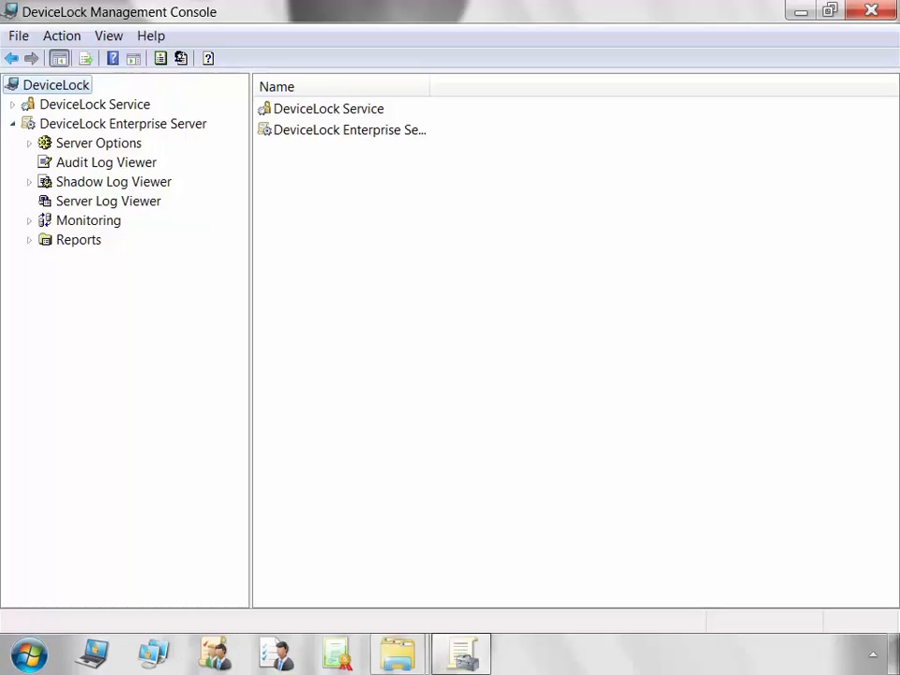
click(29, 220)
click(88, 220)
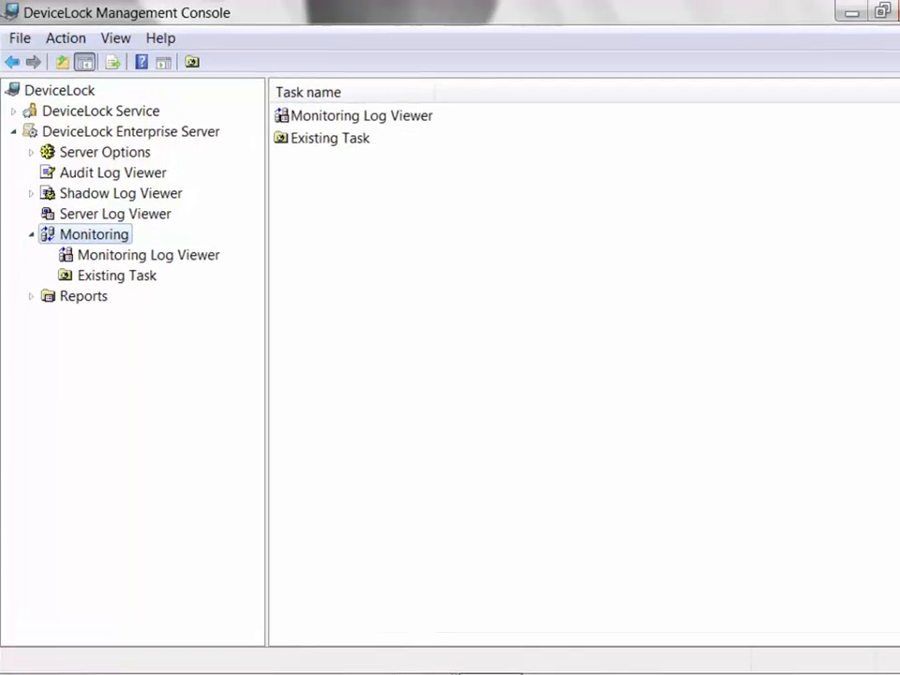
right_click(75, 222)
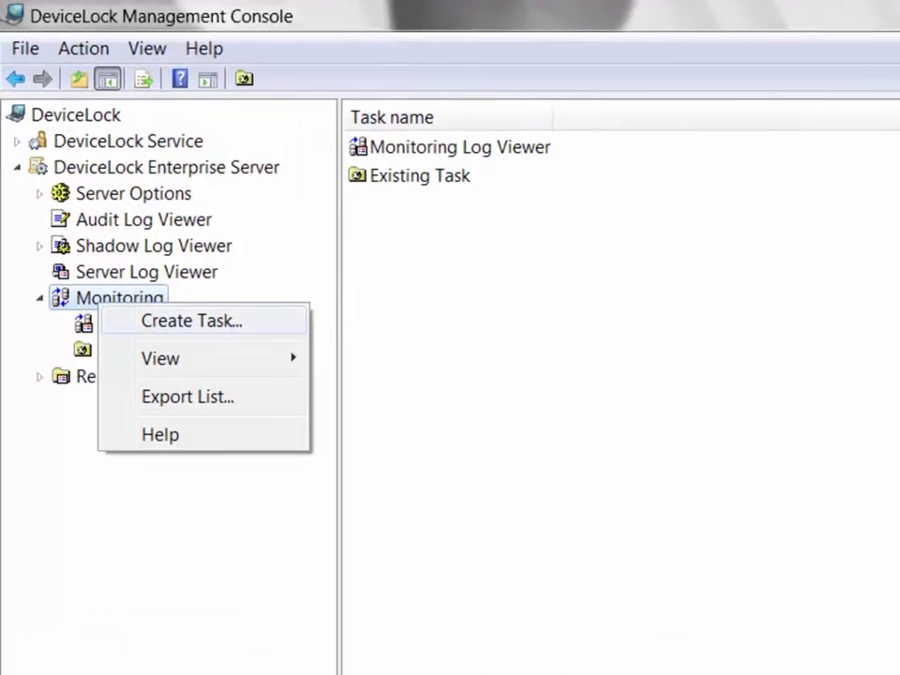
click(191, 321)
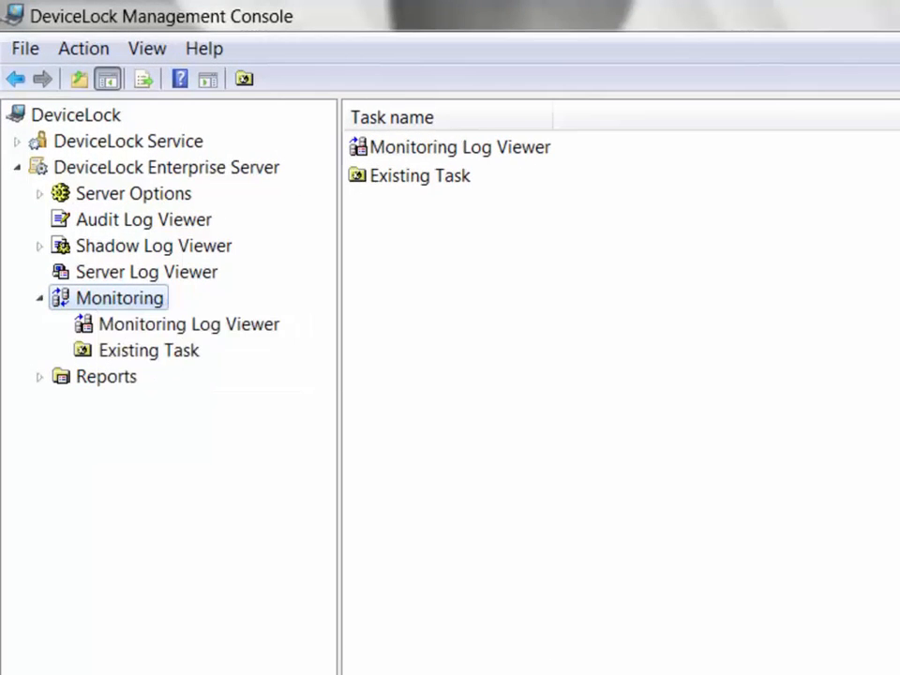
click(148, 350)
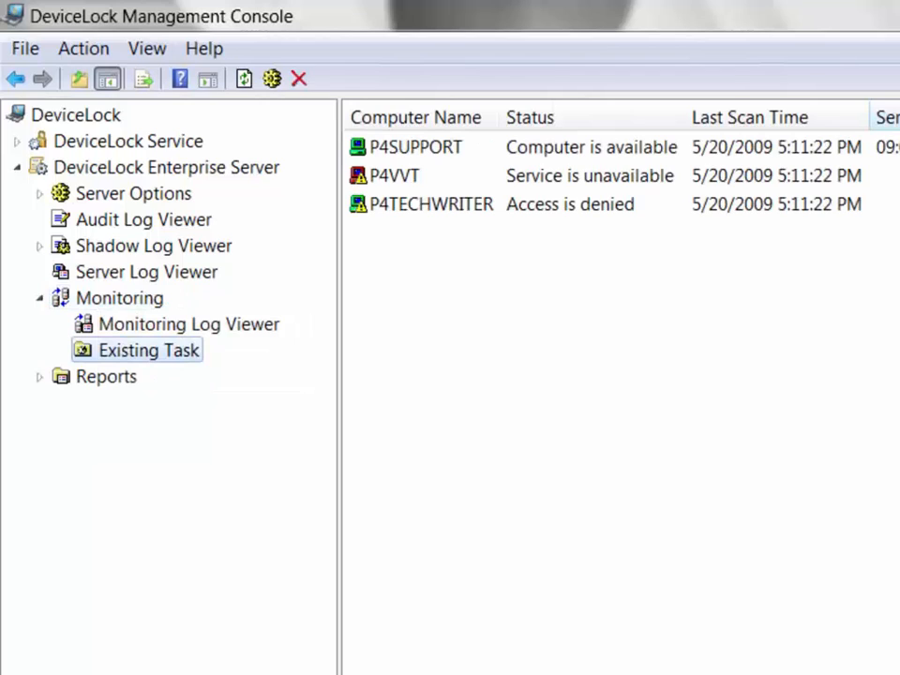
right_click(132, 347)
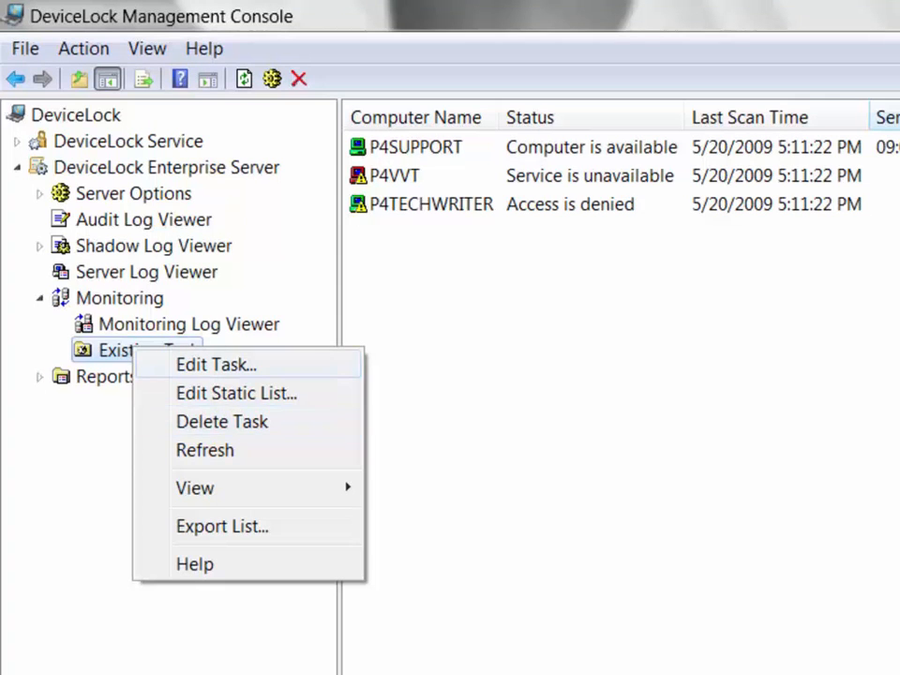
Open Existing Task's settings, toggle Active off and back on, and keep Static list as the computer source.
key(Return)
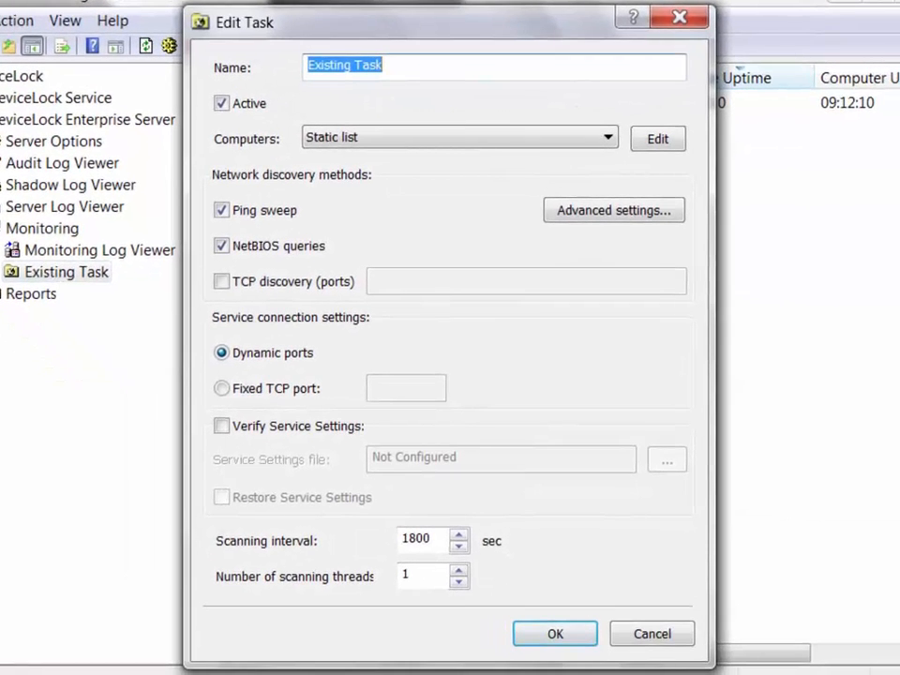
click(384, 65)
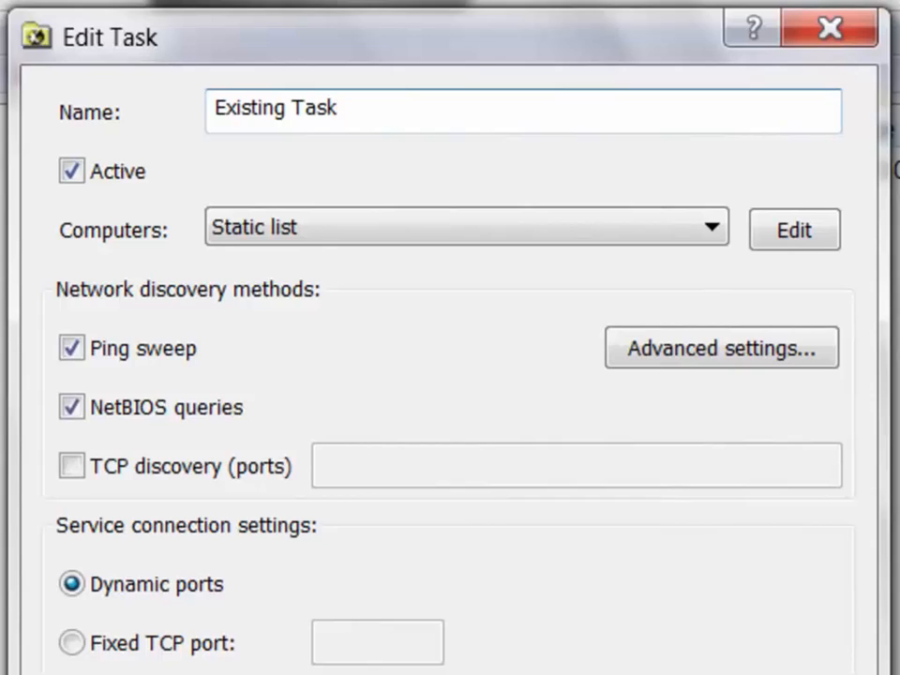
click(71, 170)
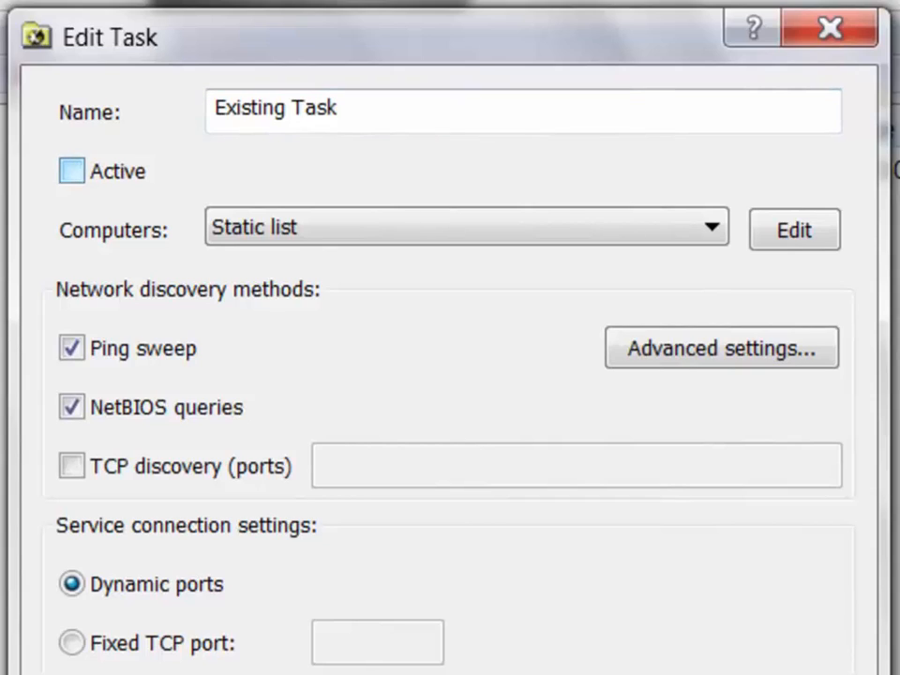
click(71, 171)
click(71, 170)
click(72, 170)
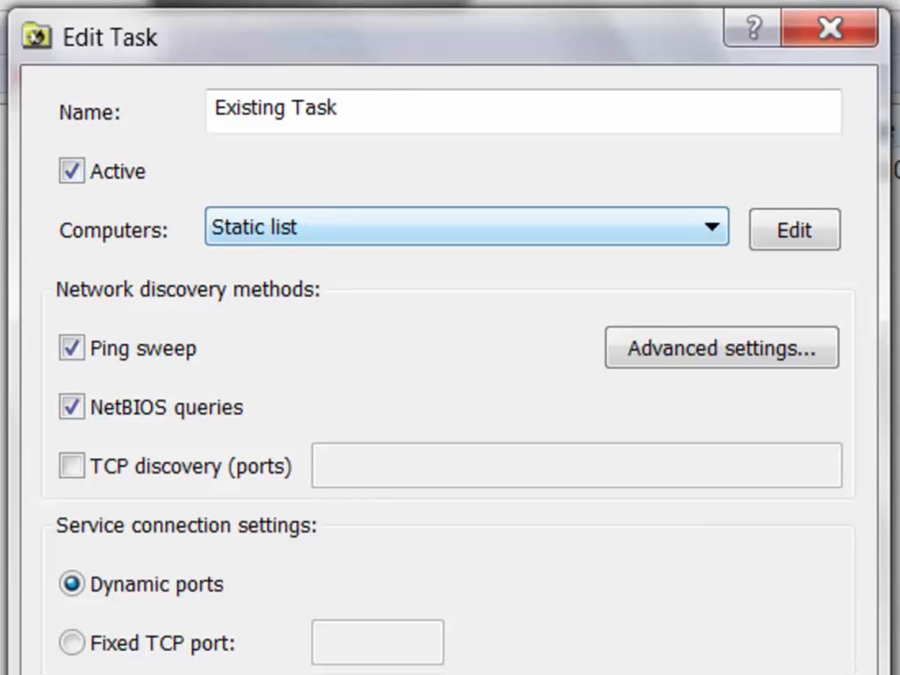
click(466, 227)
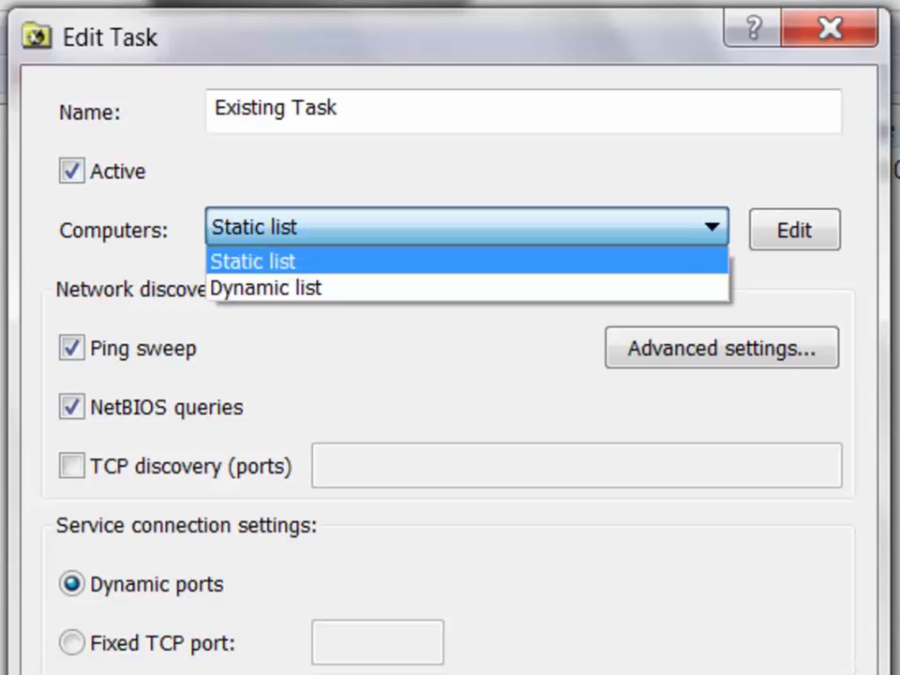
click(466, 226)
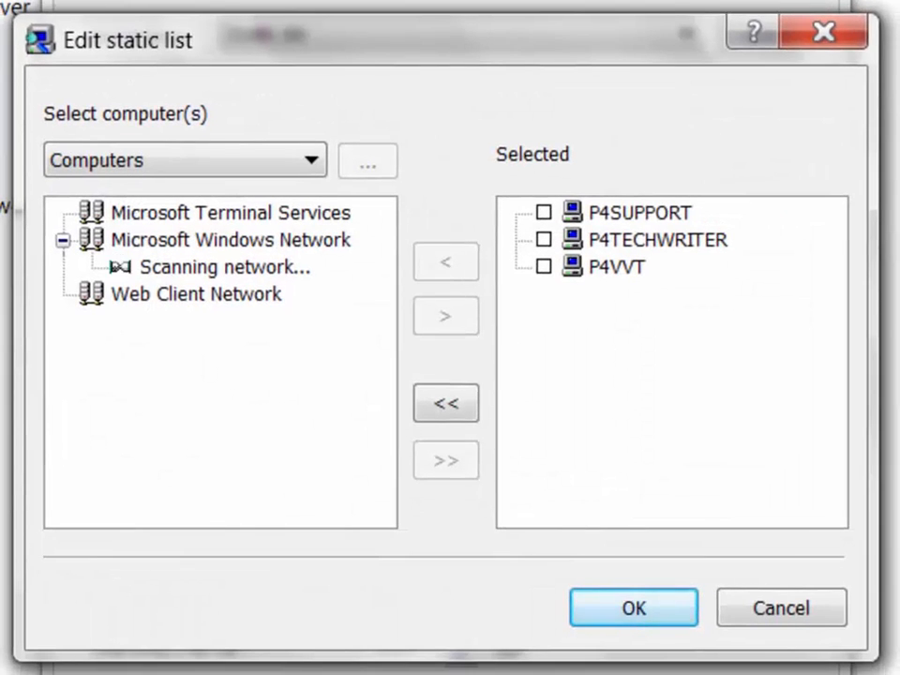
Trial-select computers, including SL1's AMDSALES, ANDREW-X64 and ASHEV-XP32, then clear the whole selection.
click(544, 213)
click(543, 240)
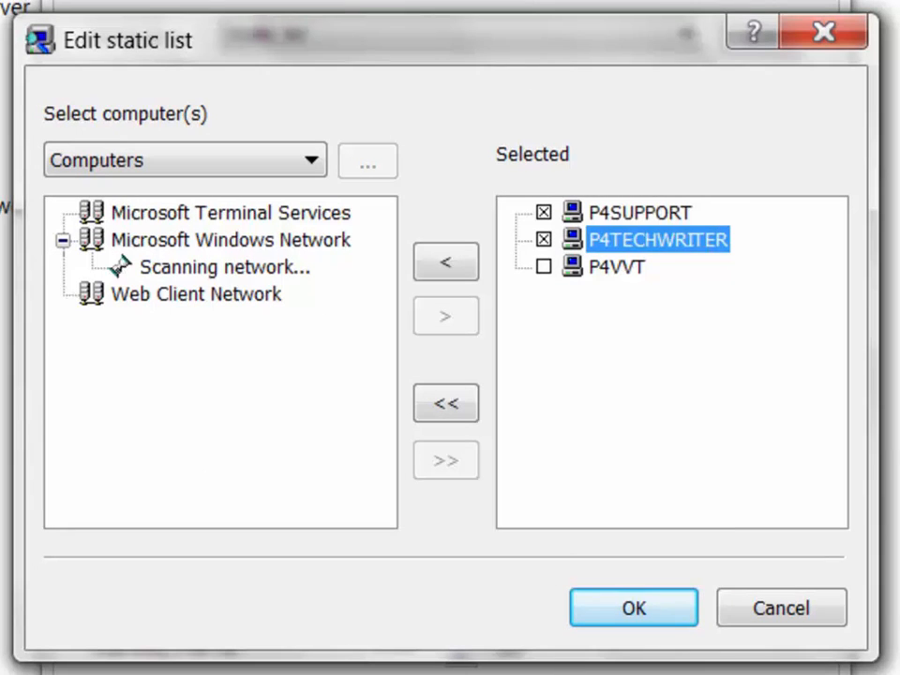
click(543, 267)
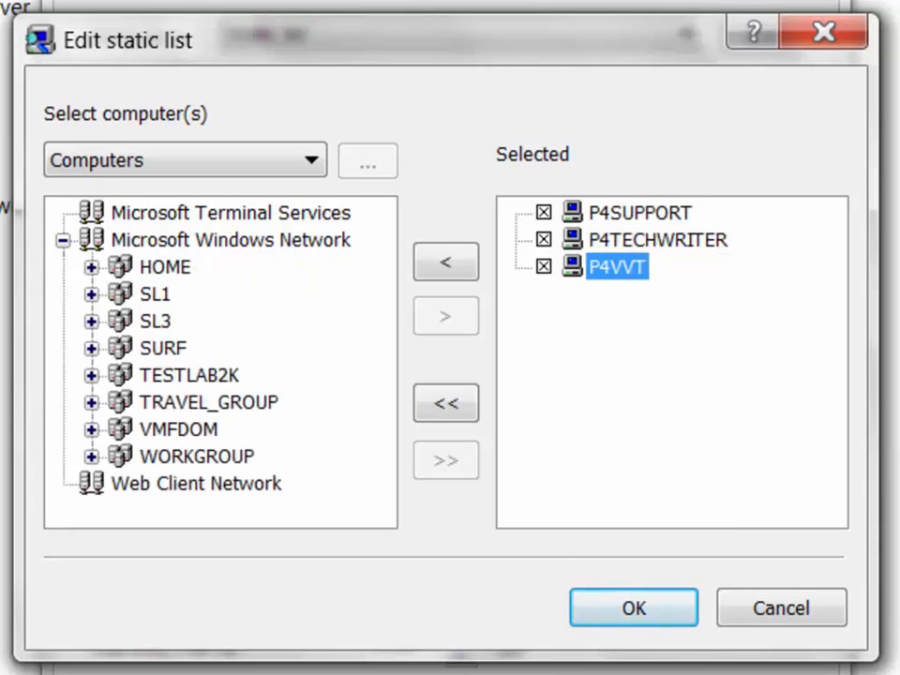
click(92, 294)
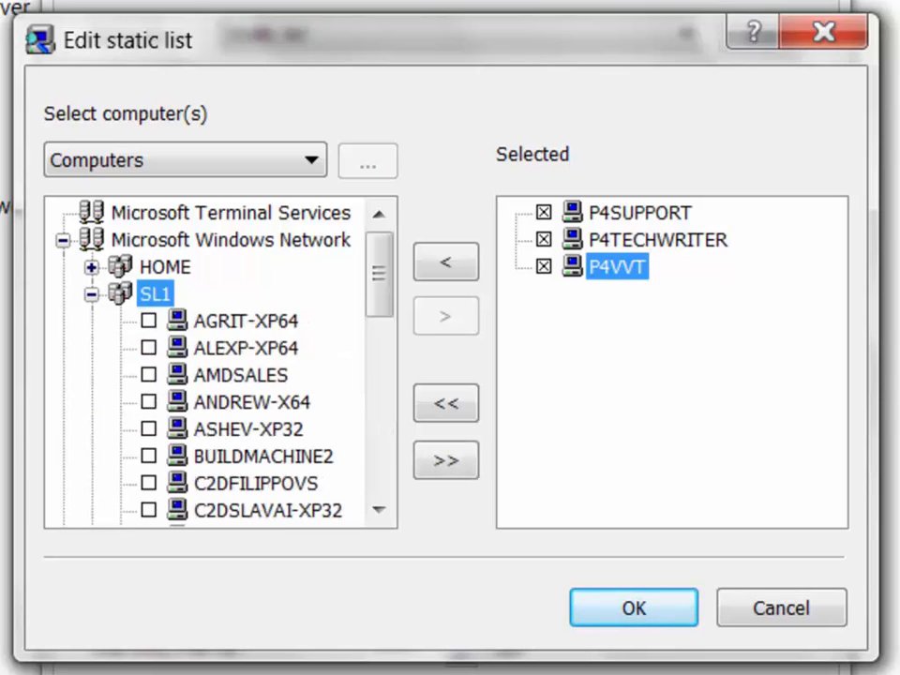
click(149, 375)
click(149, 402)
click(149, 429)
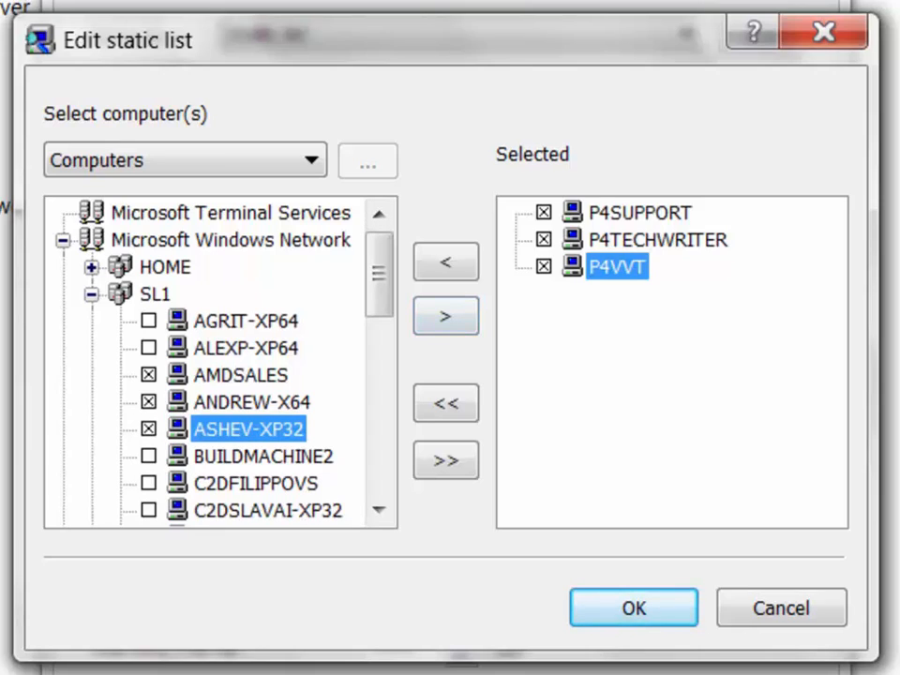
click(543, 267)
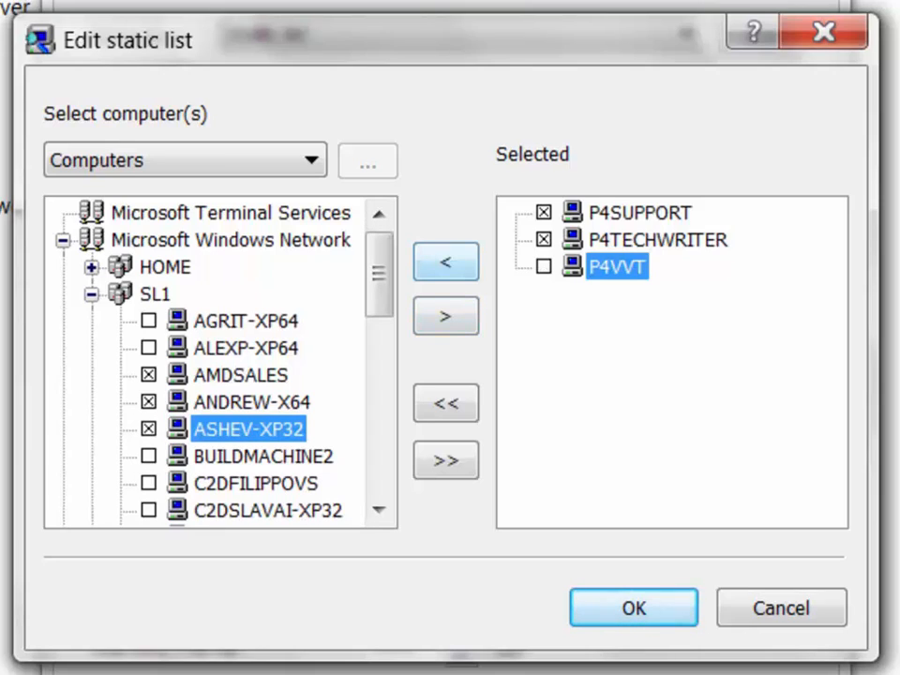
click(445, 262)
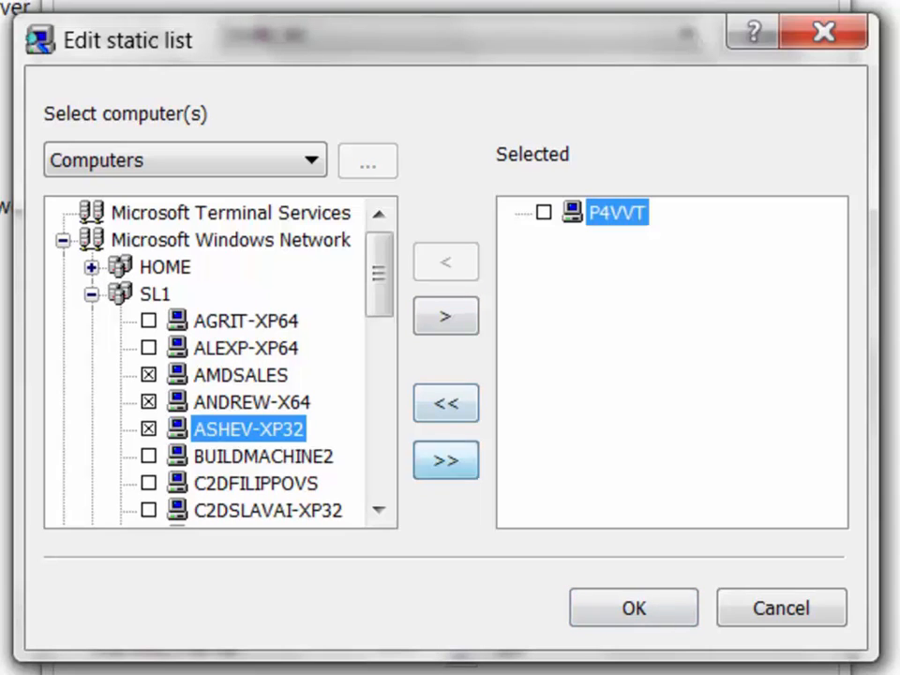
click(445, 461)
click(445, 403)
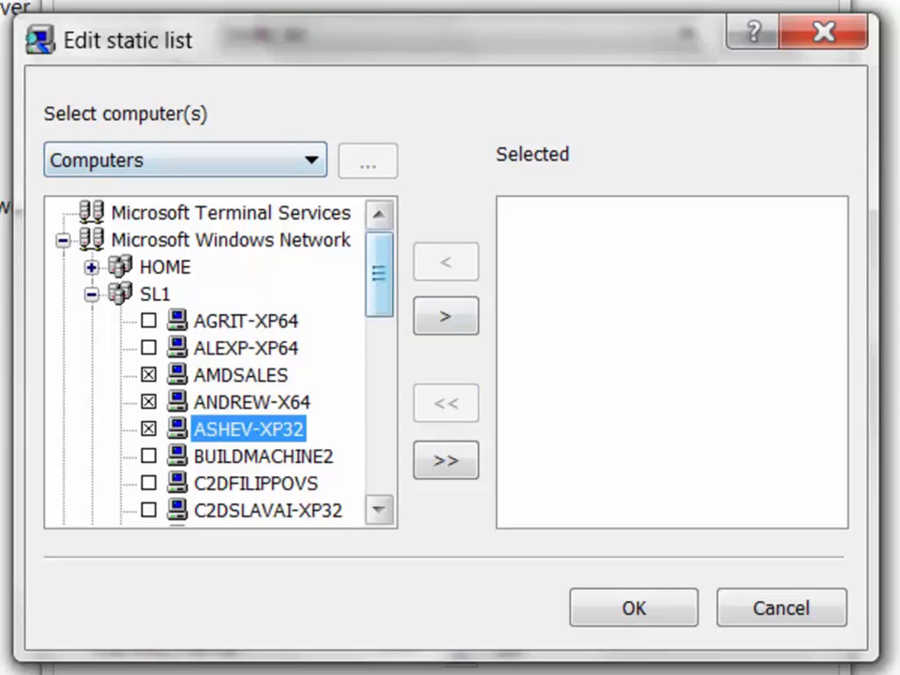
Switch the computer source to From File, then Manual, and cancel the static list editor.
scroll(221, 361, down, 5)
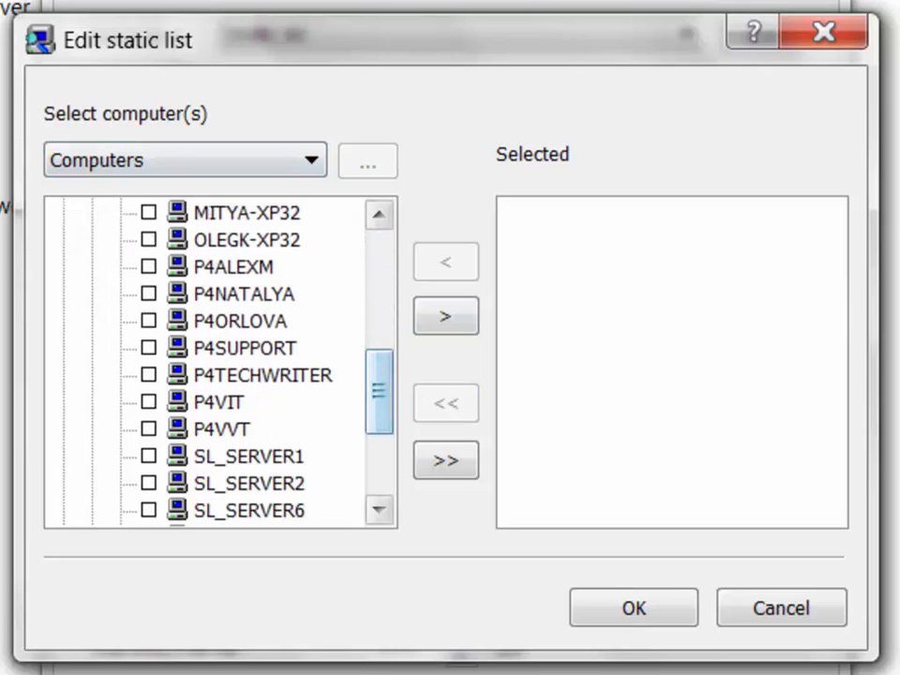
click(312, 160)
click(185, 215)
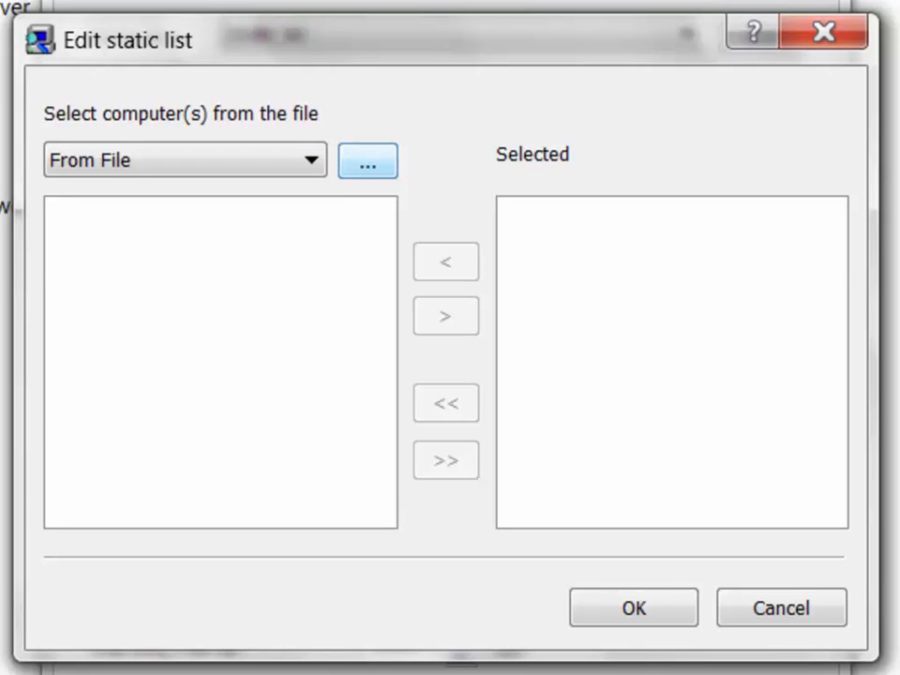
click(311, 160)
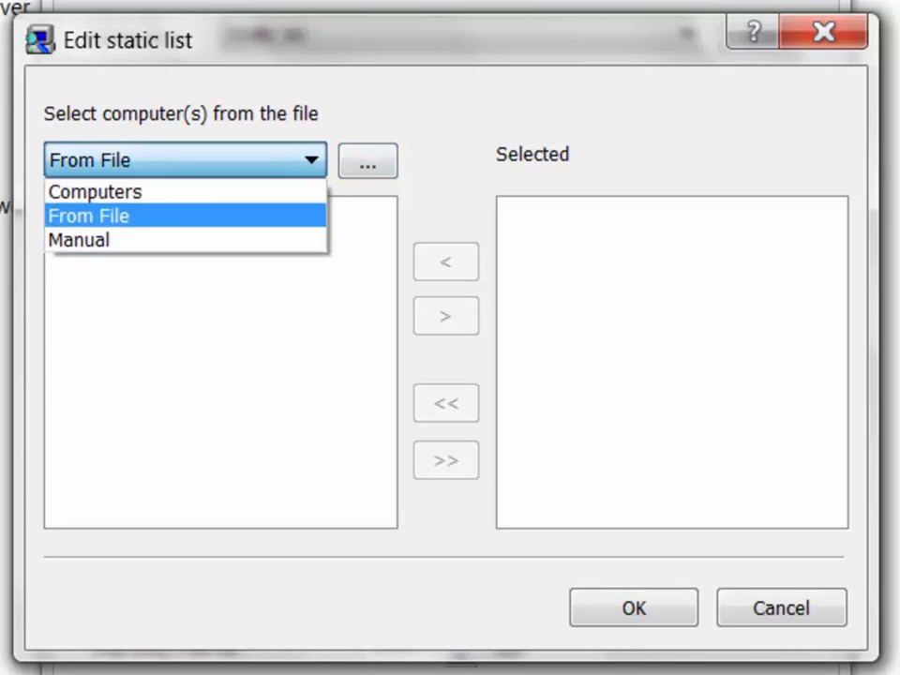
click(185, 240)
click(52, 212)
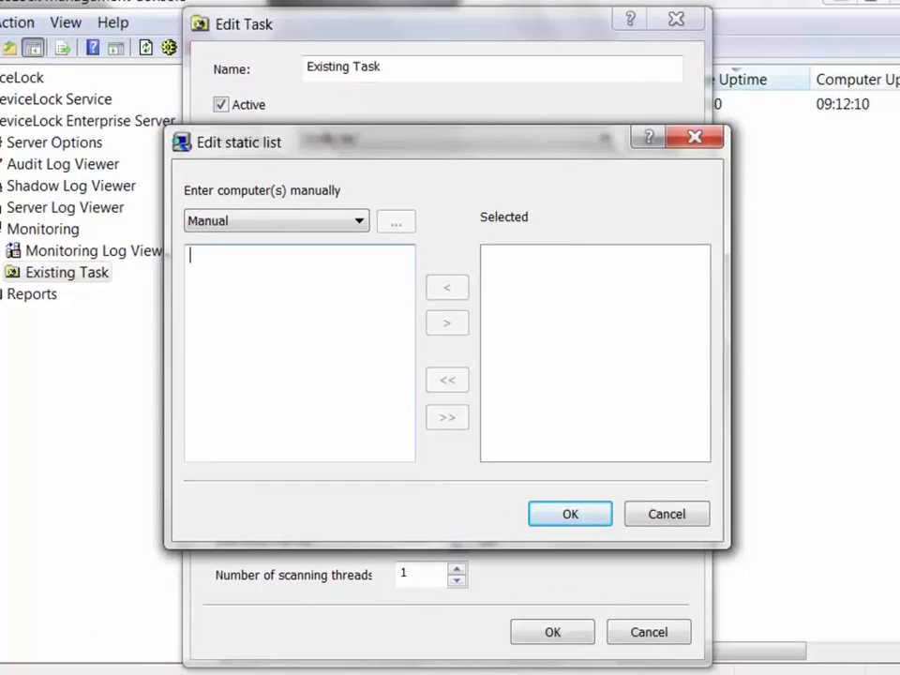
click(666, 514)
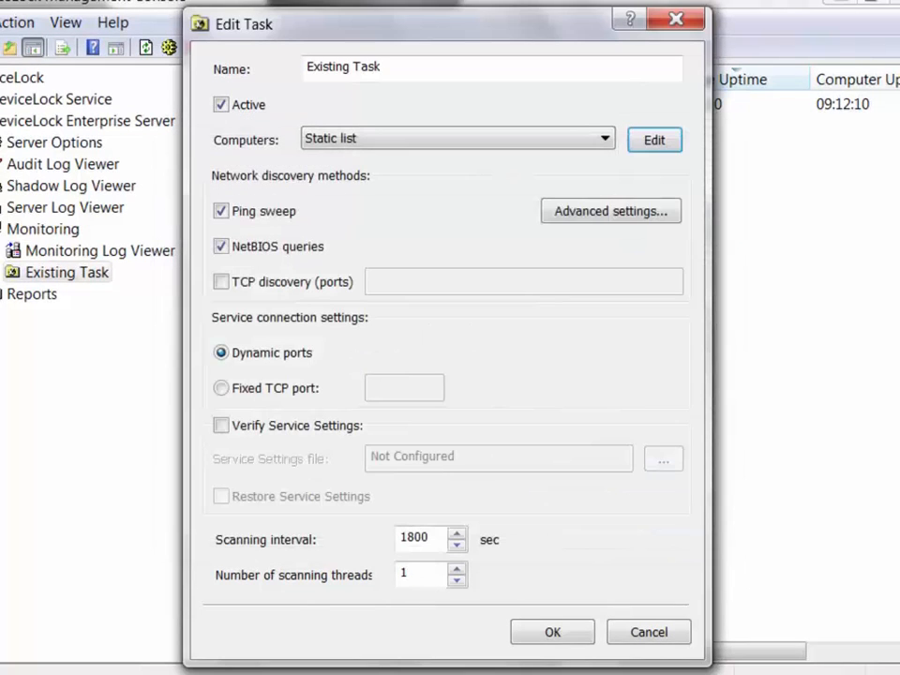
click(604, 138)
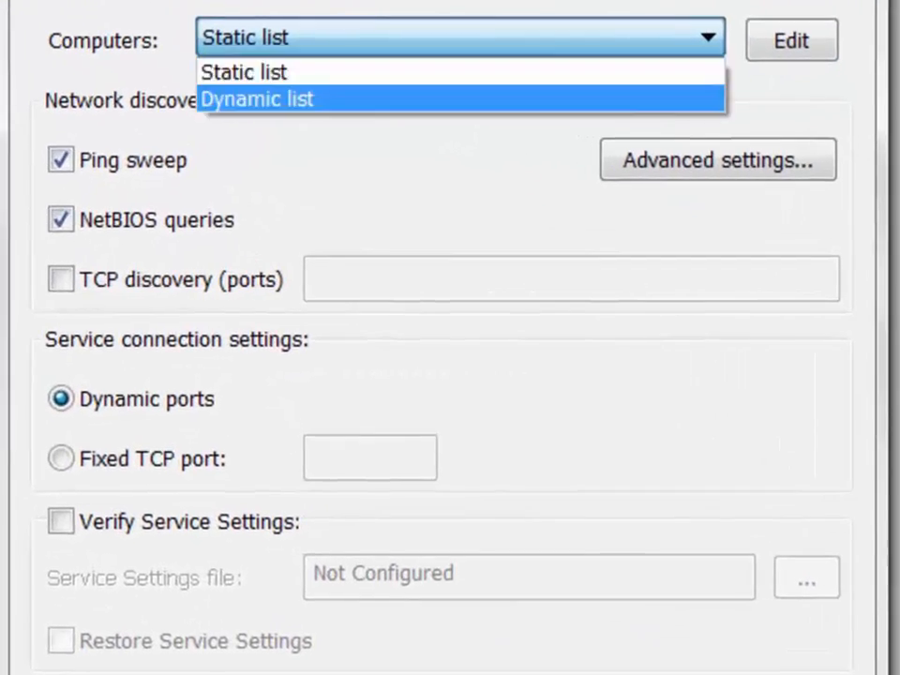
Switch to a dynamic list with path LDAP://DC=sl3,DC=sl1,DC=smart, keeping subcontainer traversal on.
click(459, 98)
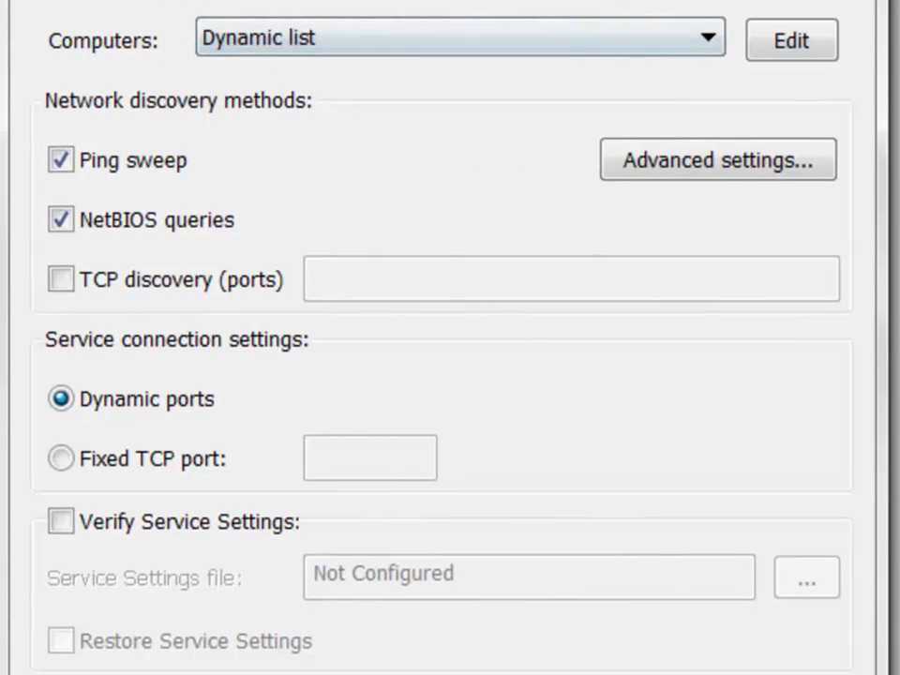
click(791, 40)
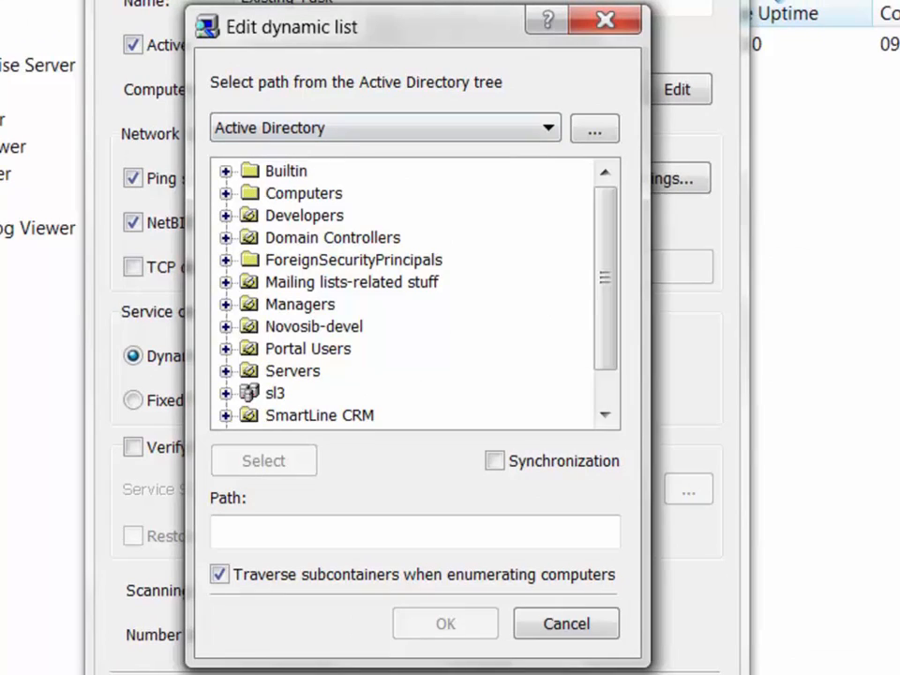
click(274, 393)
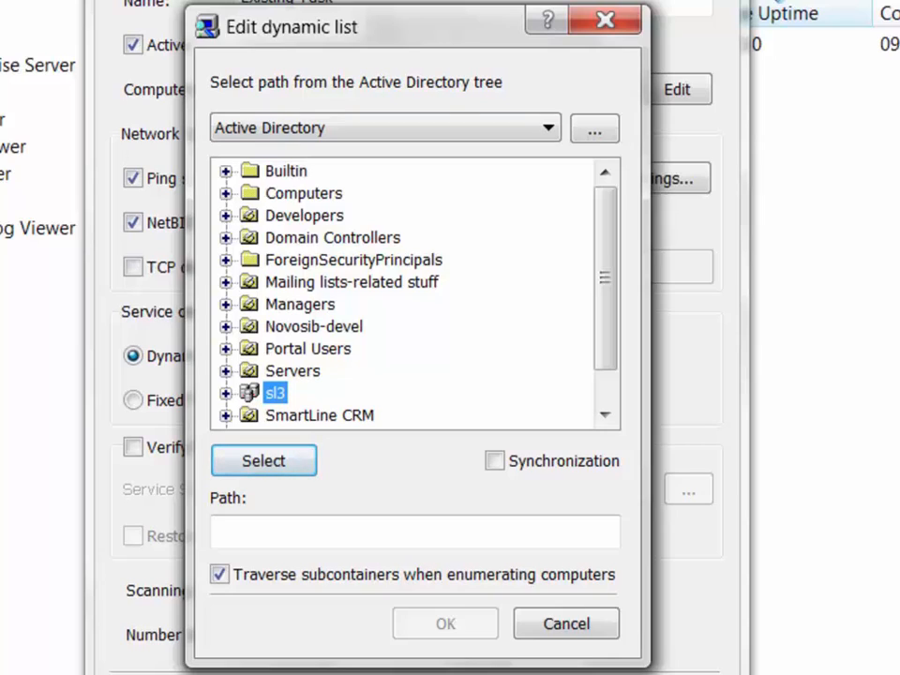
click(319, 531)
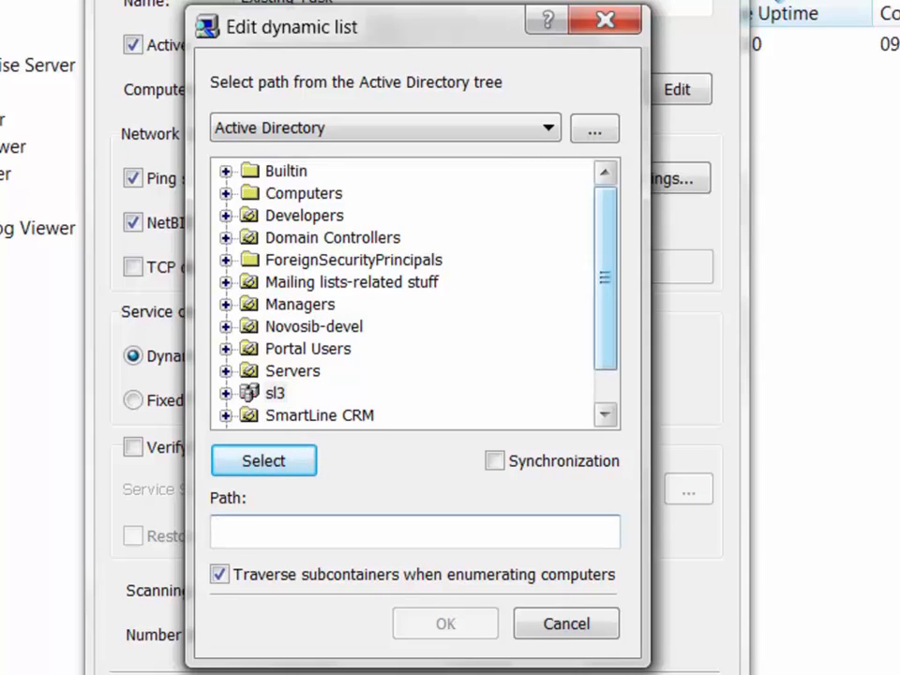
scroll(604, 309, down, 1)
click(275, 348)
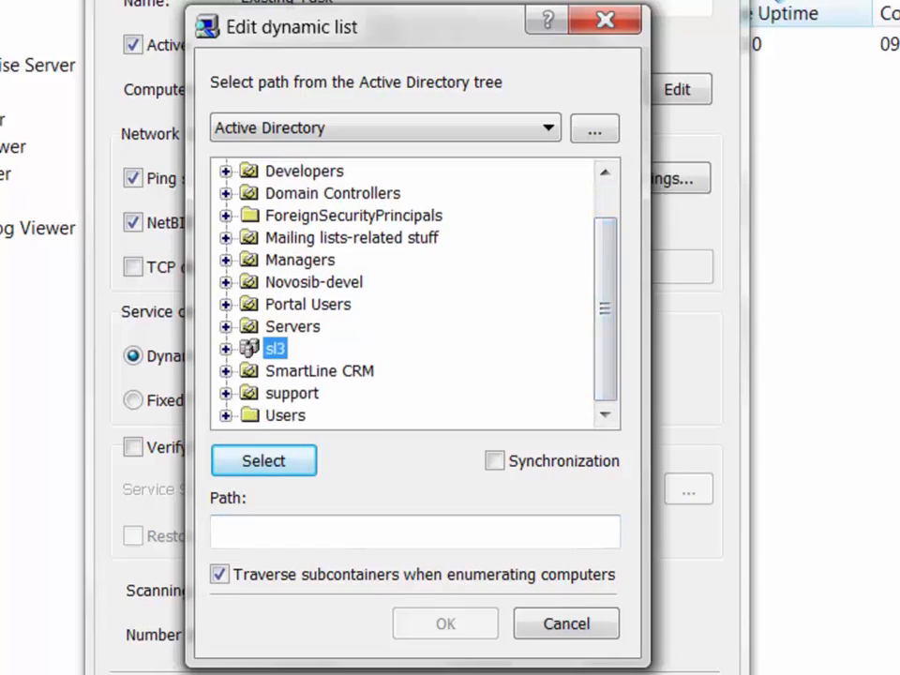
click(264, 460)
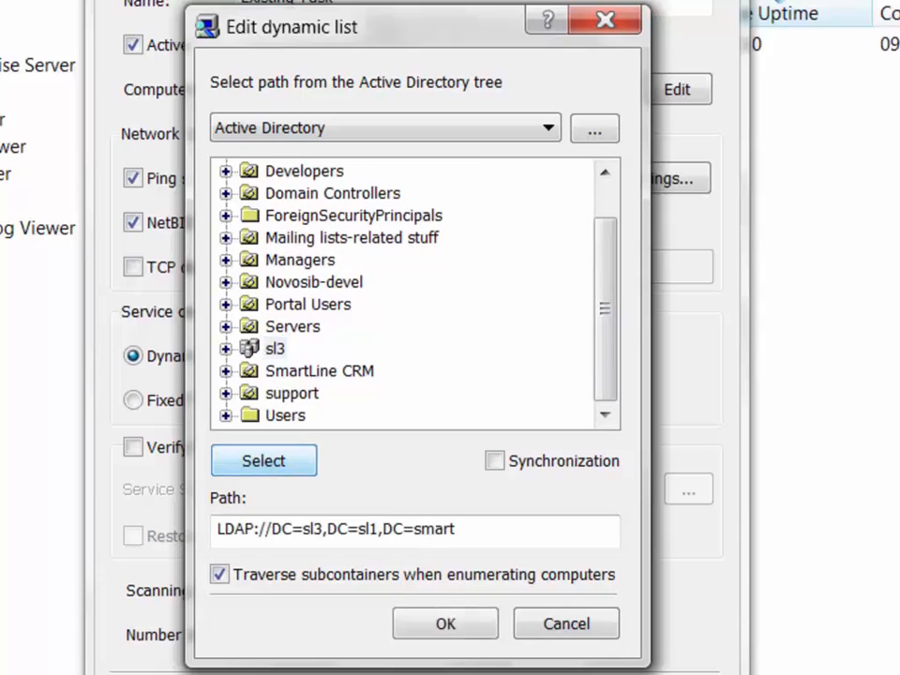
drag(456, 528, 218, 528)
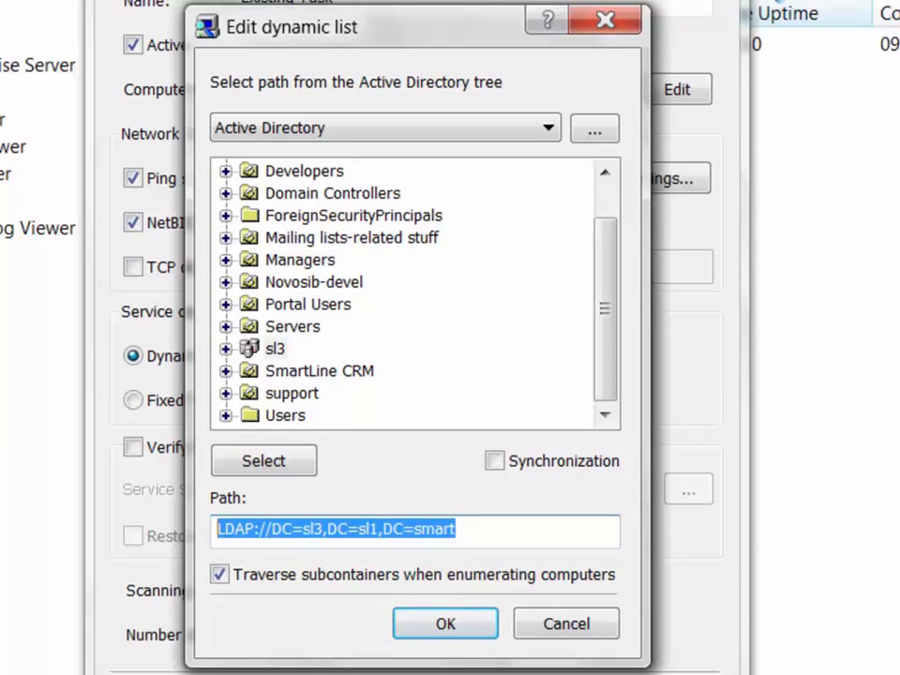
click(220, 574)
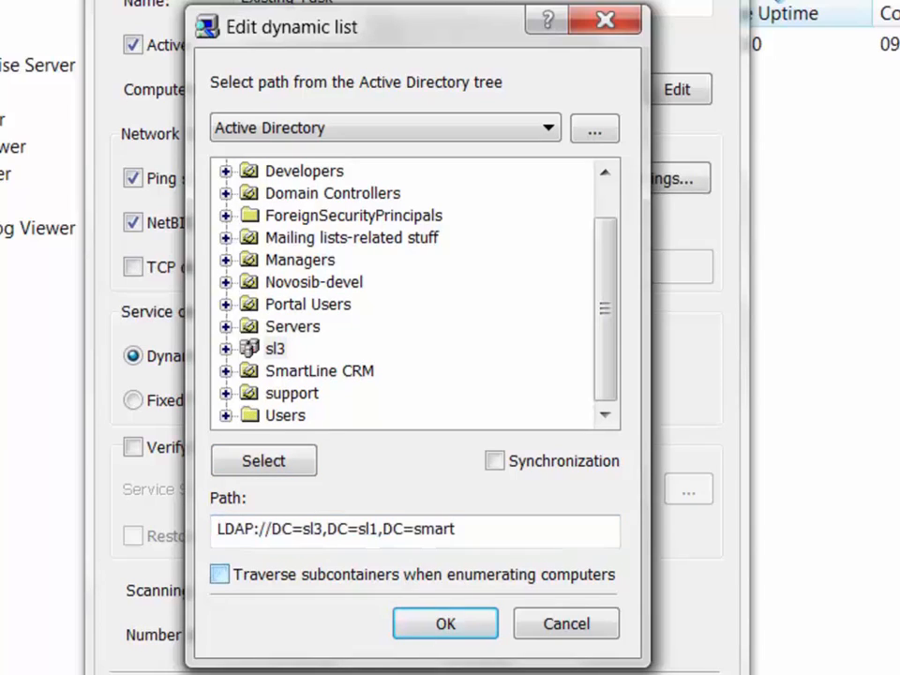
click(219, 575)
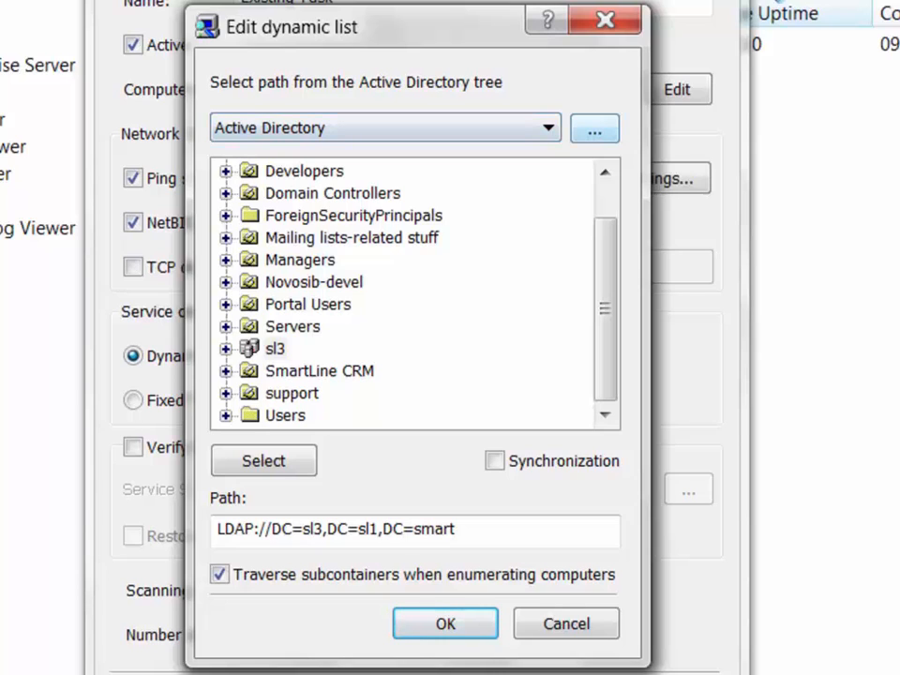
click(594, 129)
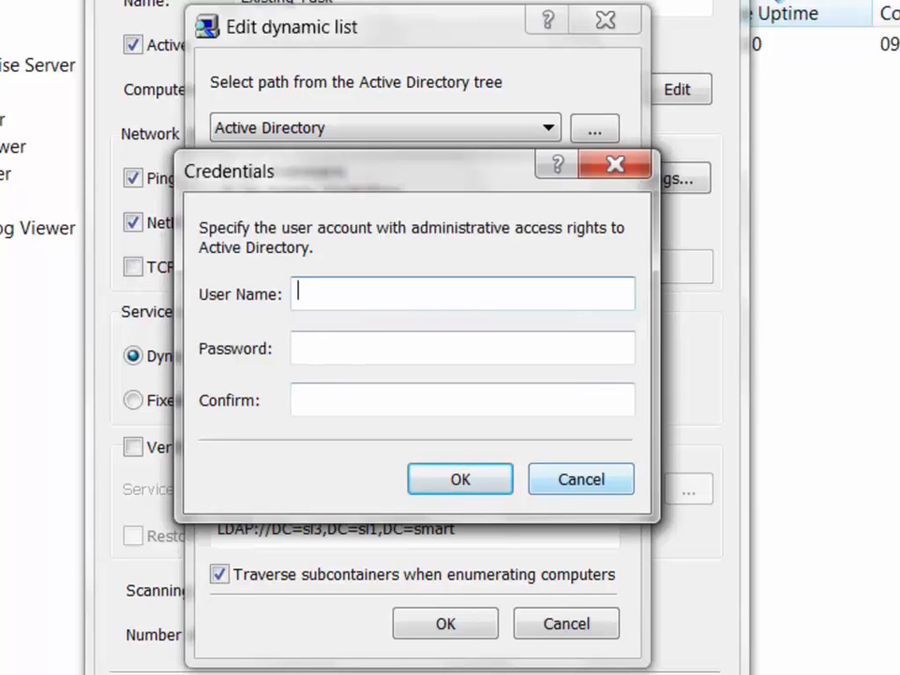
Skip the credentials, enable synchronization, switch the directory source to LDAP and open its LDAP settings.
click(581, 478)
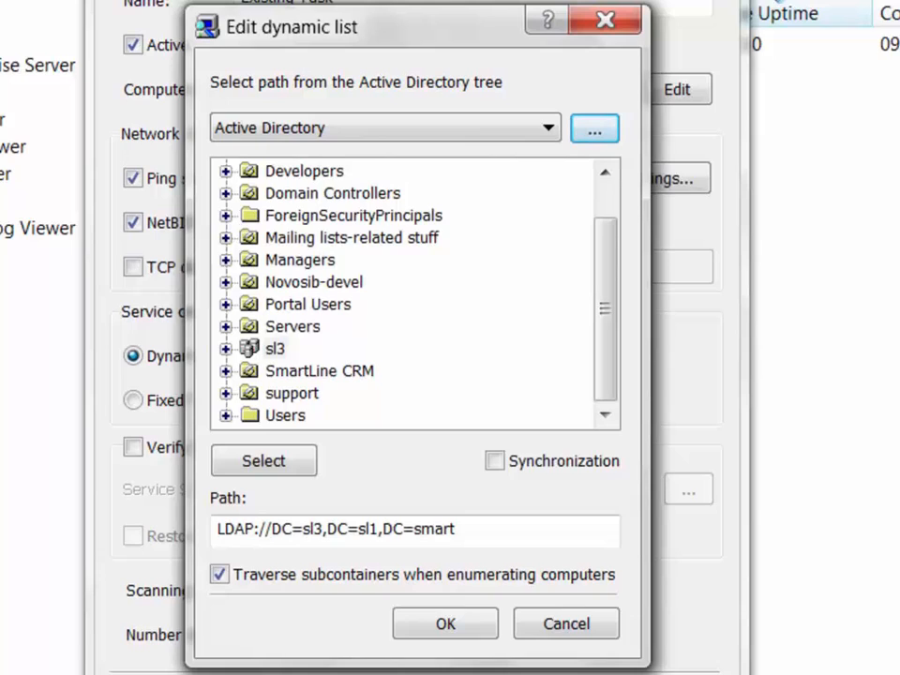
click(494, 461)
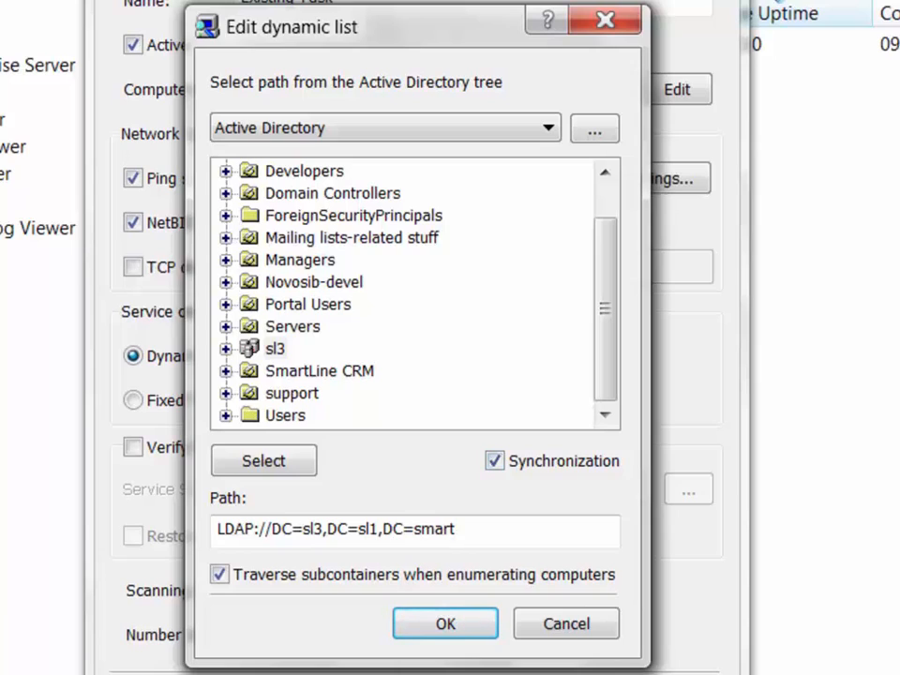
click(547, 128)
key(Down)
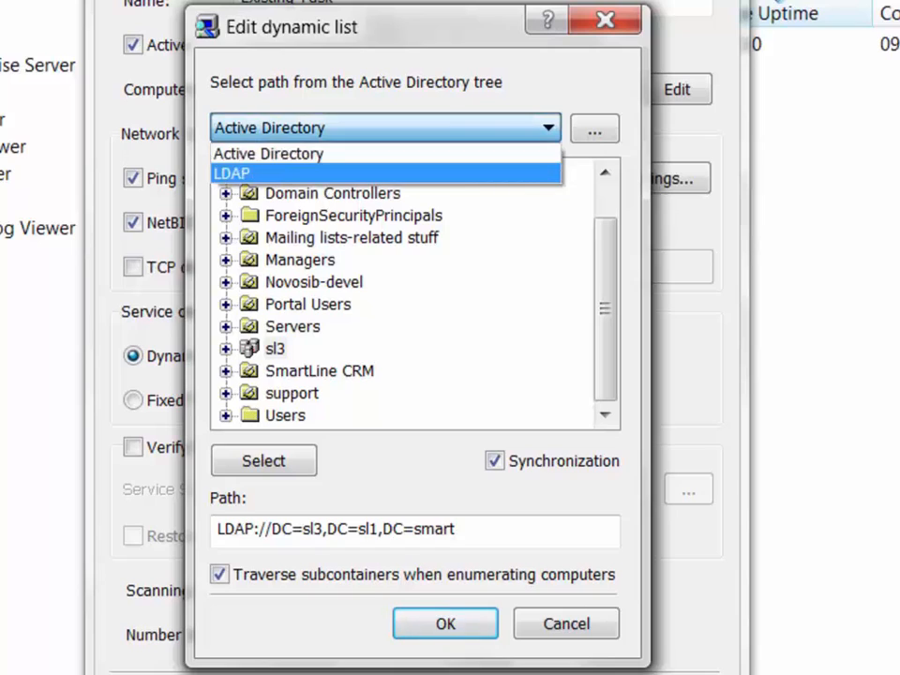
key(Return)
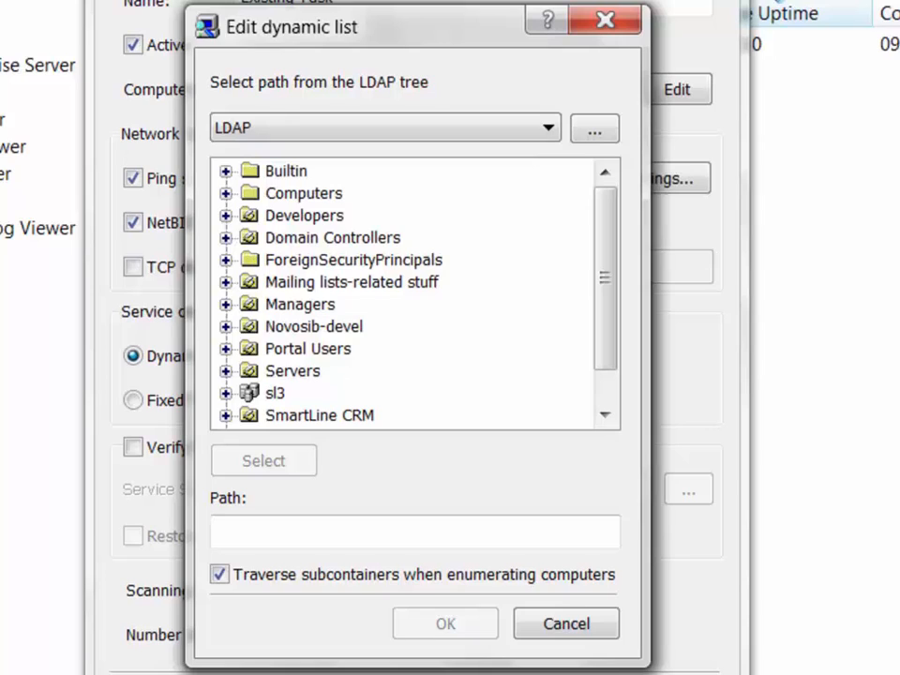
click(594, 128)
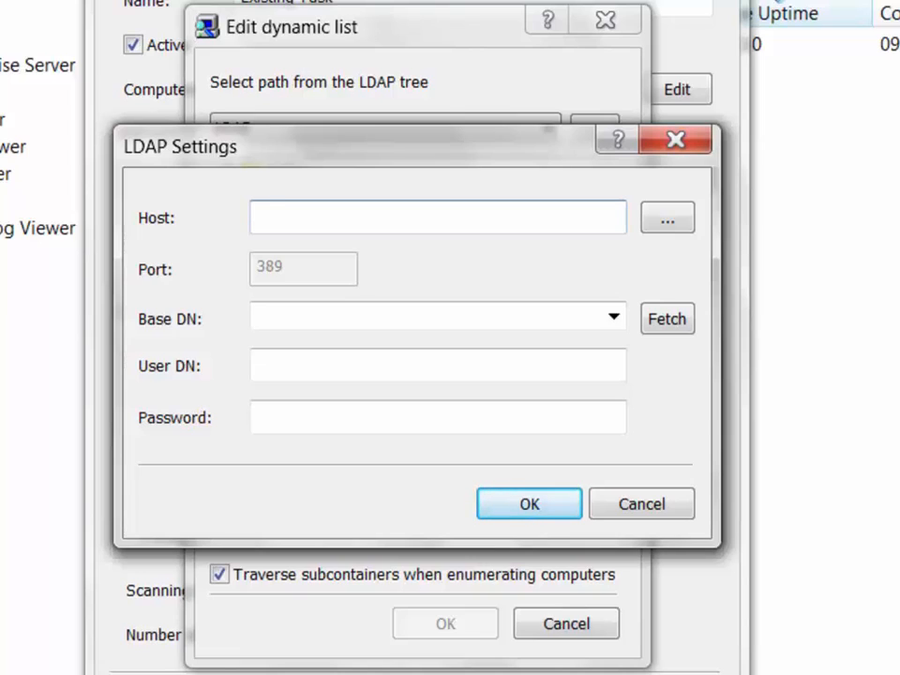
click(259, 315)
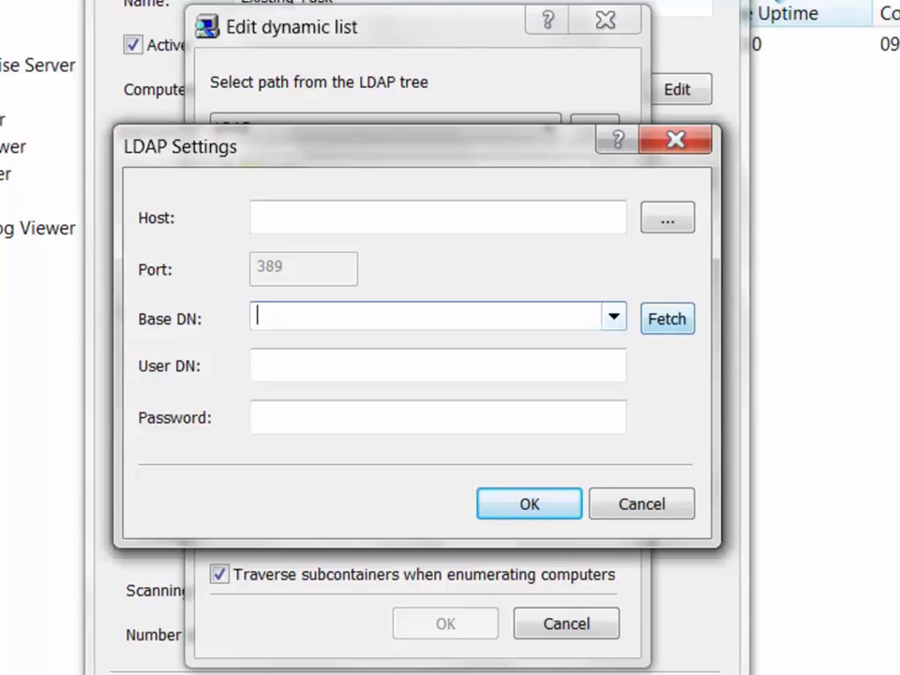
Fetch base DNs, keep CN=Configuration,DC=sl1,DC=smart, step through User DN and Password, then cancel.
click(666, 318)
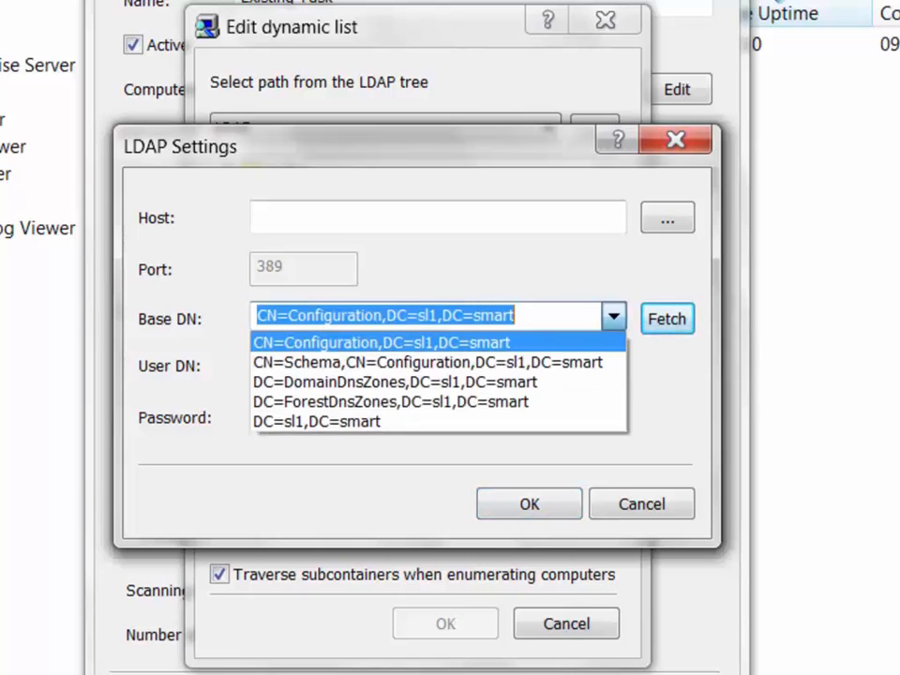
click(666, 319)
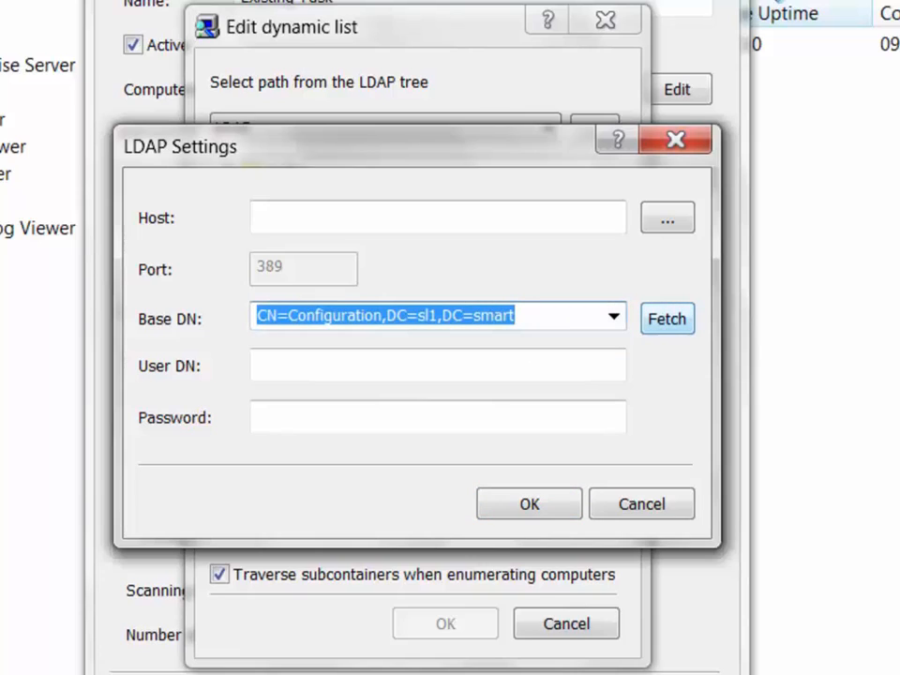
key(Tab)
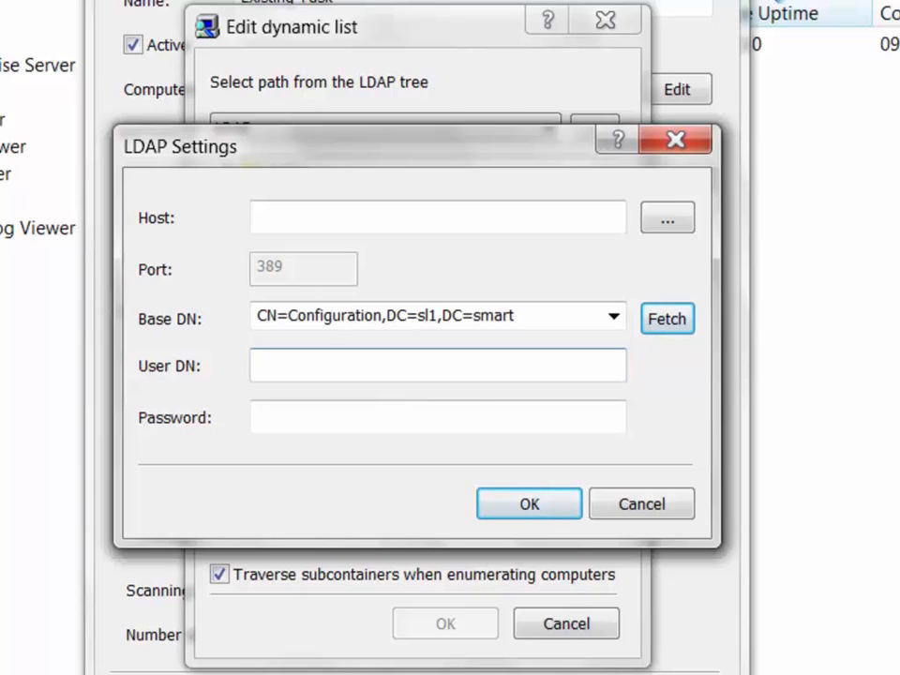
click(258, 416)
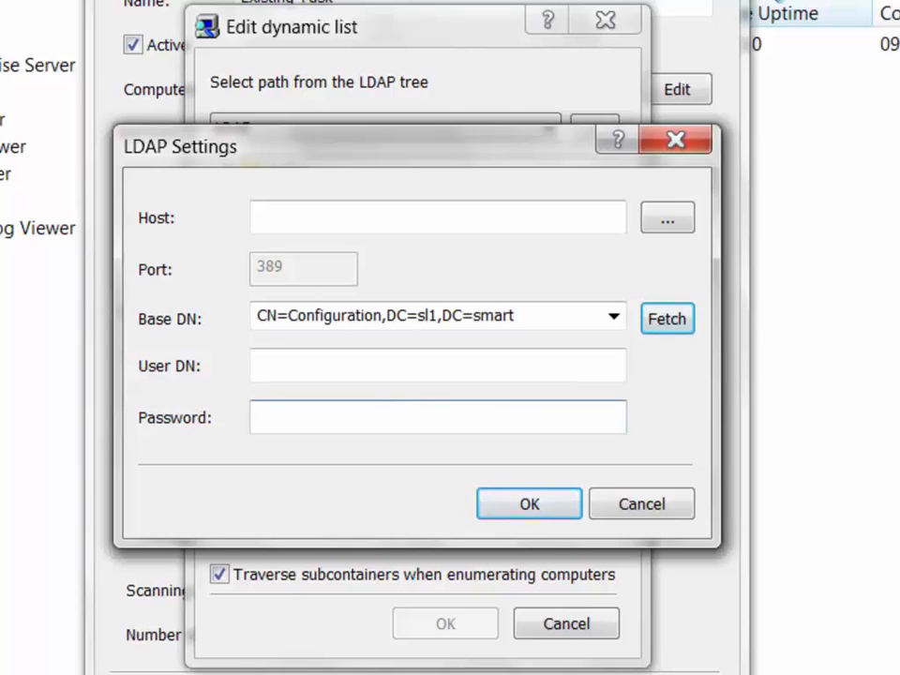
click(641, 503)
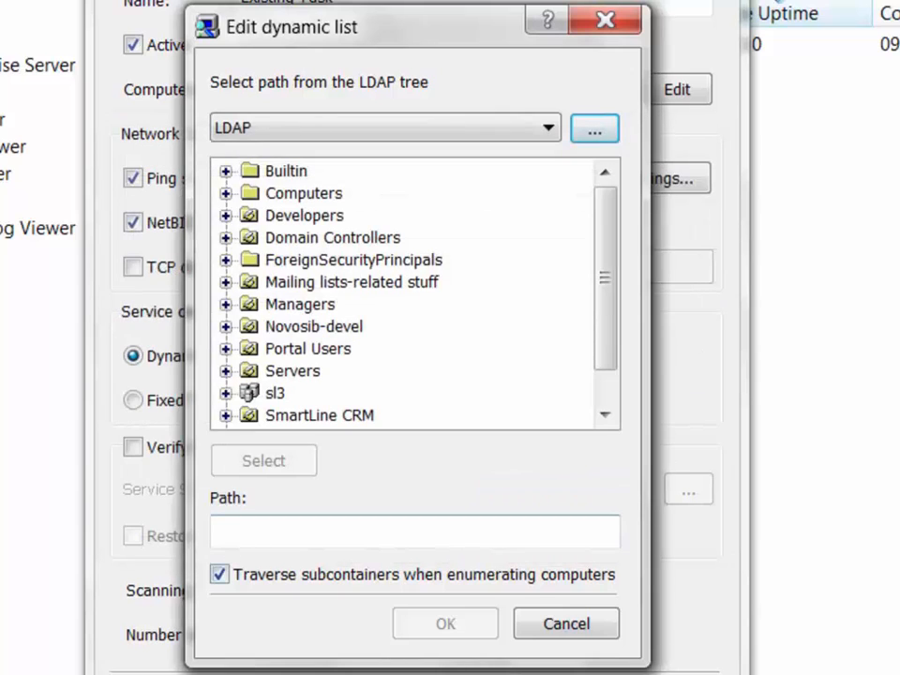
Cancel the dynamic list editor and toggle the Ping sweep, NetBIOS and TCP discovery options.
click(566, 624)
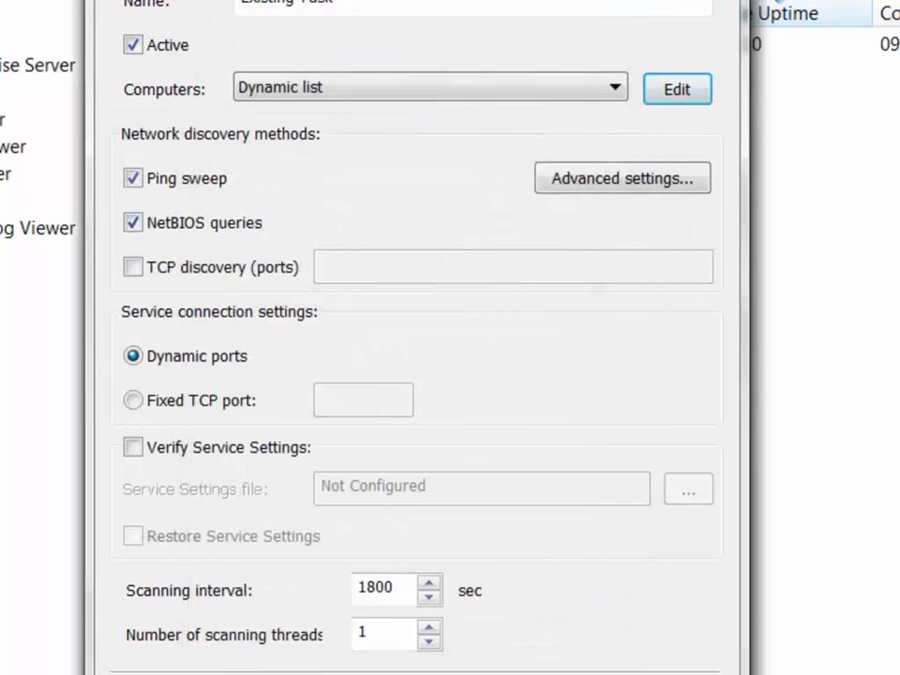
click(133, 178)
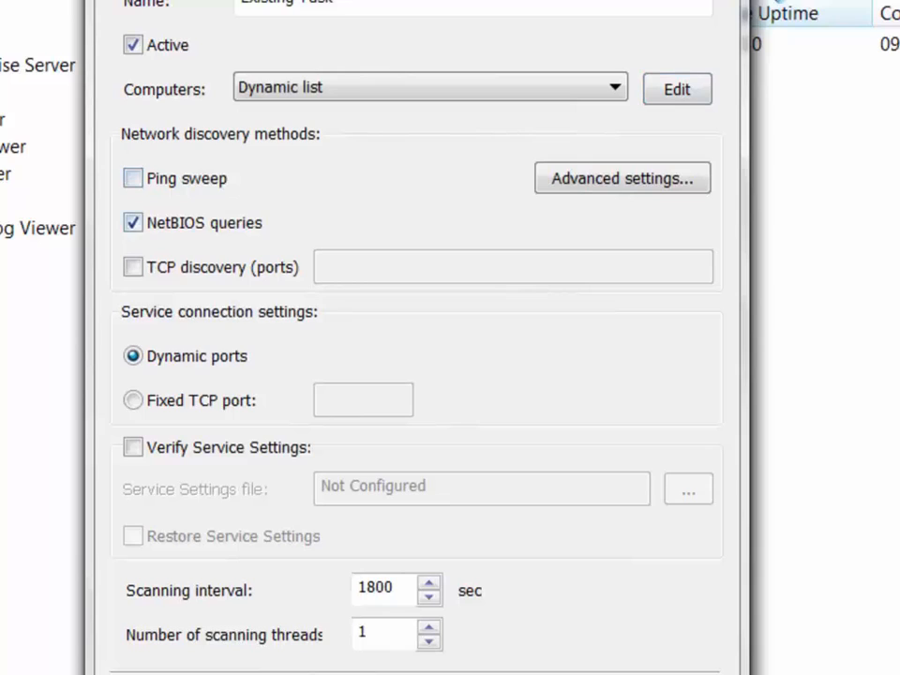
click(134, 222)
click(133, 267)
click(133, 222)
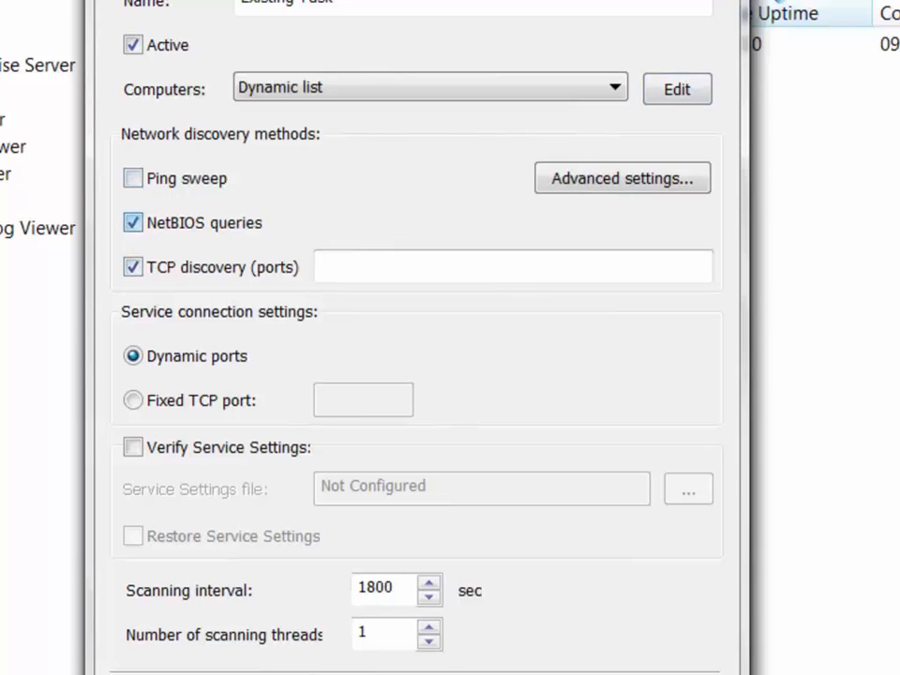
click(133, 178)
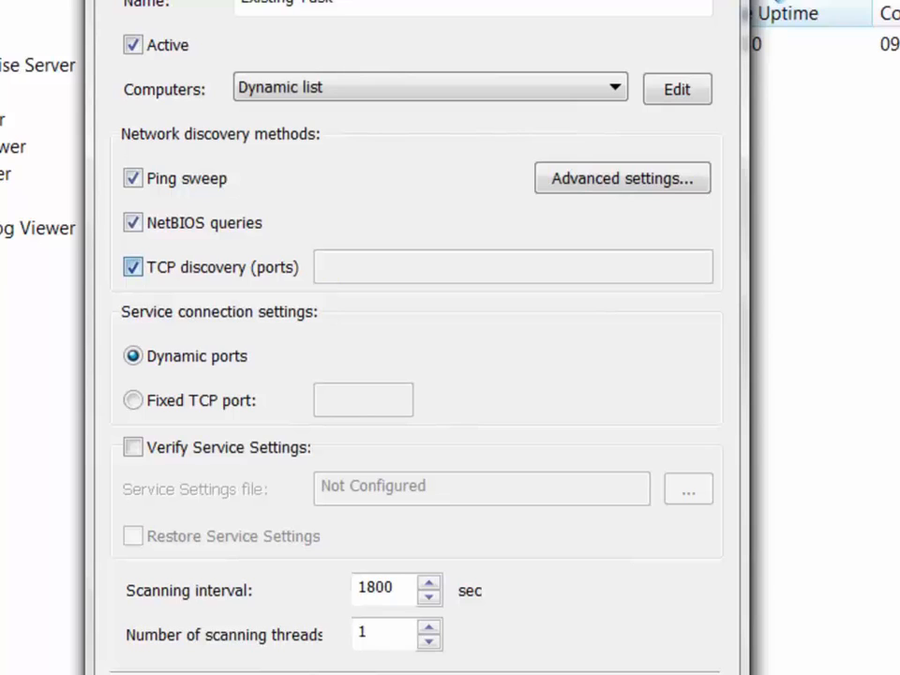
Leave Ping sweep as the only checked discovery method and open its advanced settings.
click(133, 267)
click(133, 222)
click(133, 178)
click(133, 222)
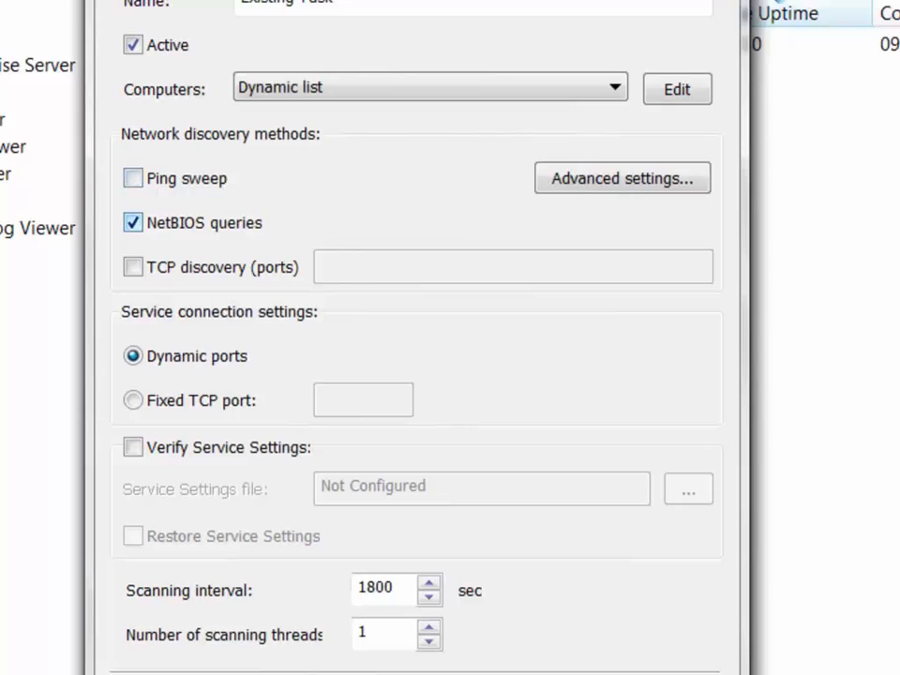
click(133, 222)
click(133, 267)
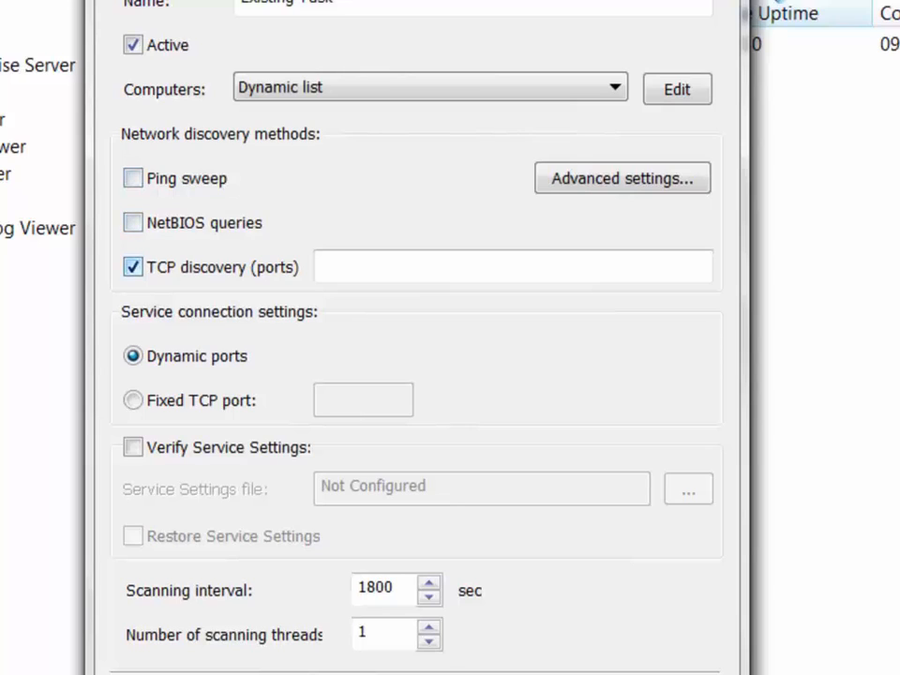
click(133, 267)
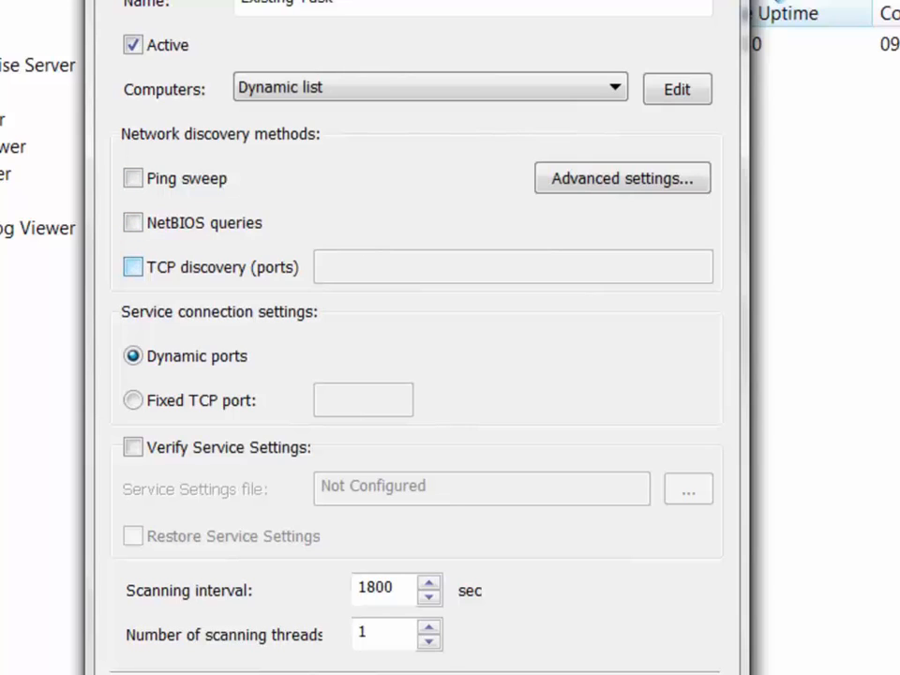
click(133, 178)
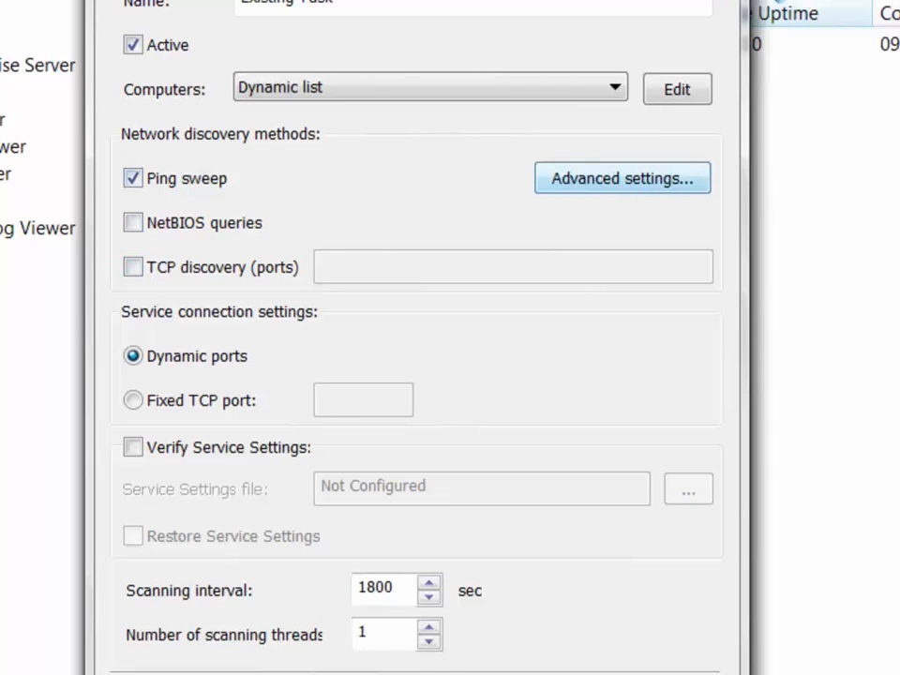
click(623, 178)
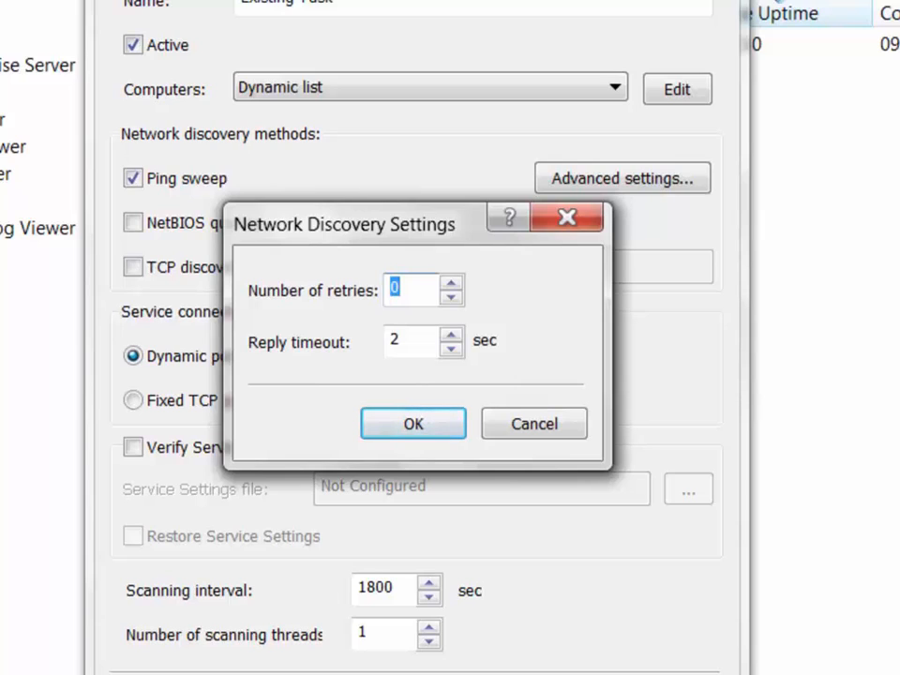
Set Ping sweep retries to 7, keep the 2-second timeout, close the dialog, and select Fixed TCP port.
text(7)
key(Tab)
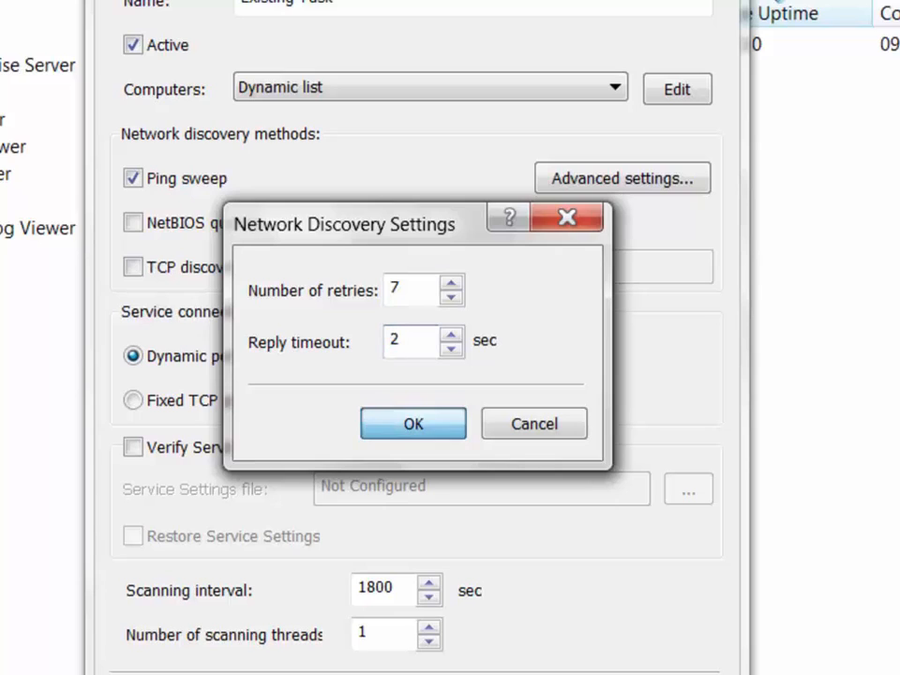
key(Return)
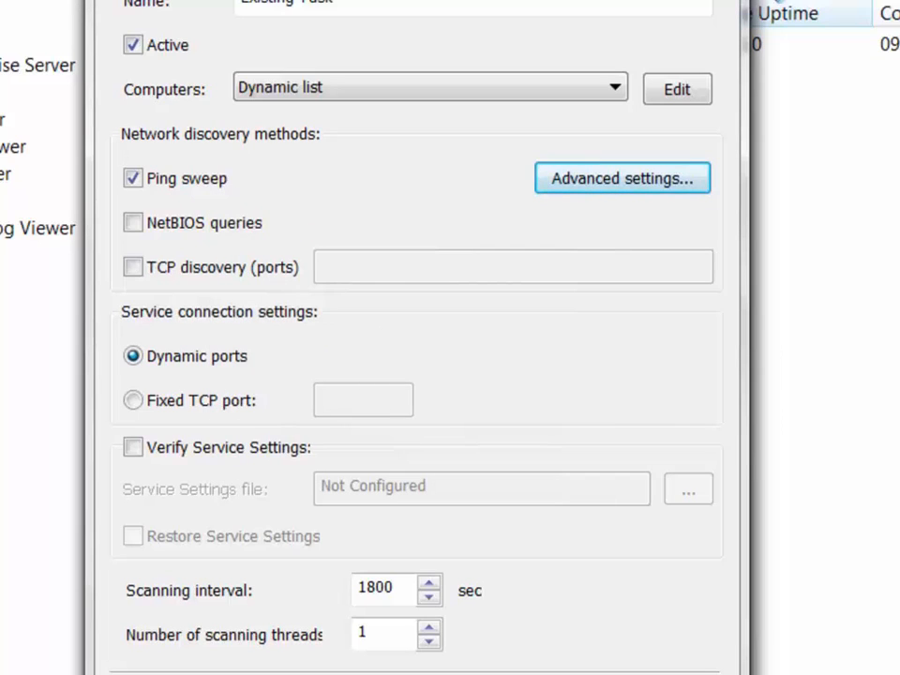
click(133, 400)
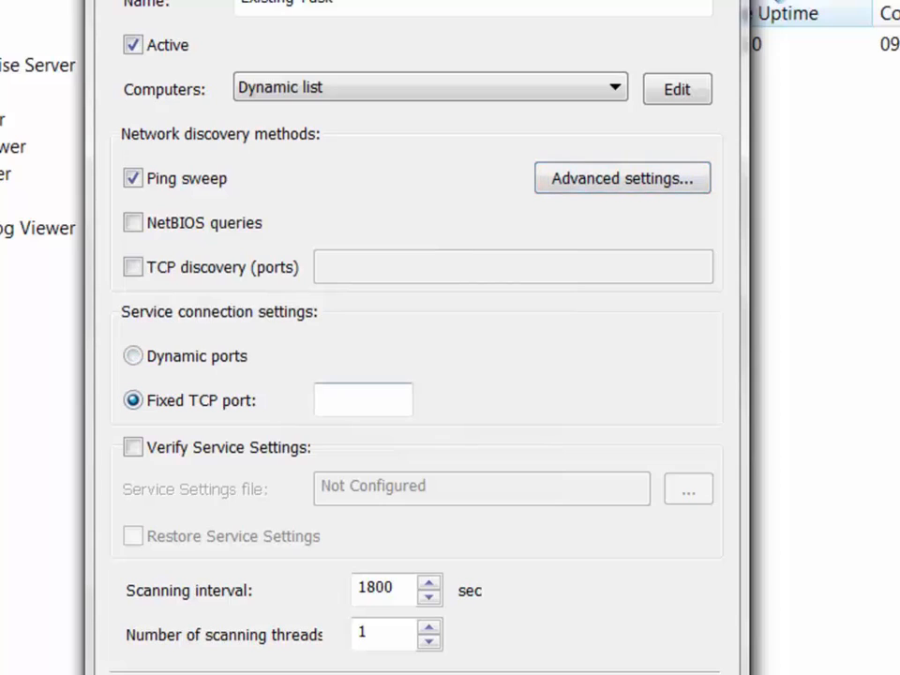
Store 135 as the fixed port, revert to Dynamic ports, and enable Verify Service Settings.
click(363, 401)
text(135)
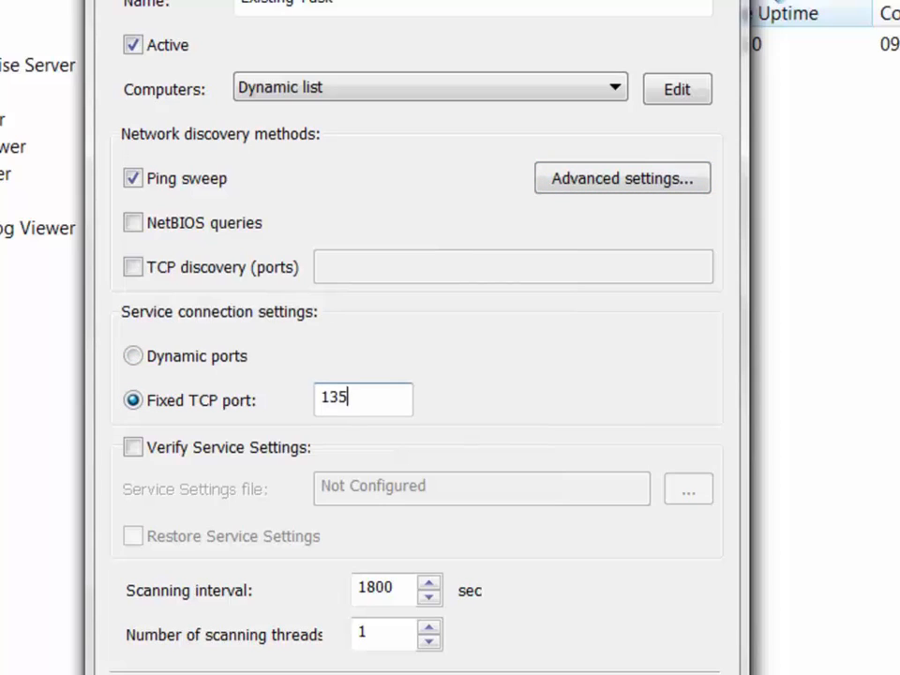
click(133, 356)
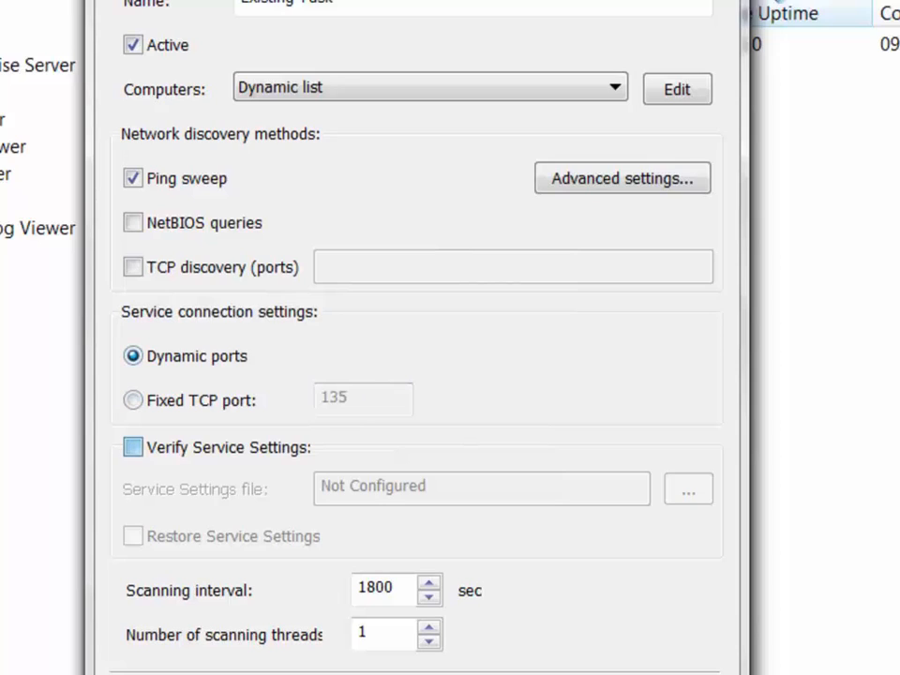
click(133, 447)
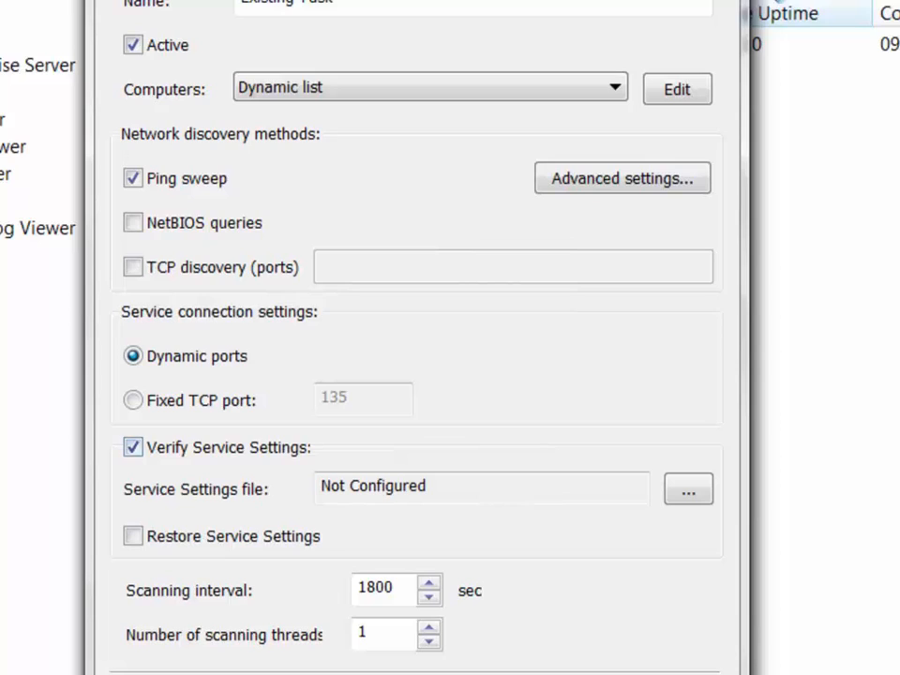
drag(433, 486, 321, 486)
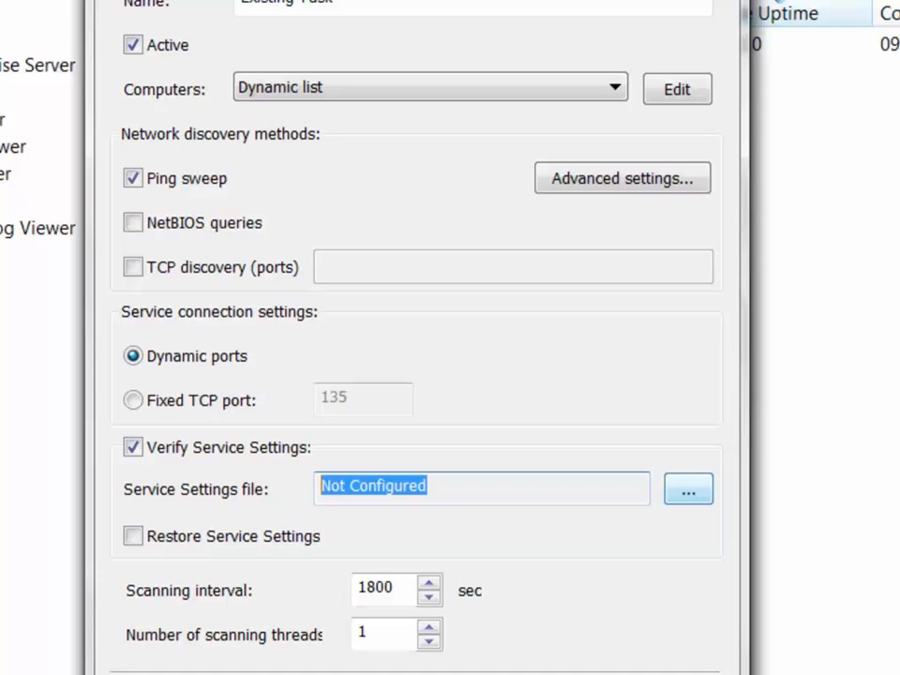
click(688, 488)
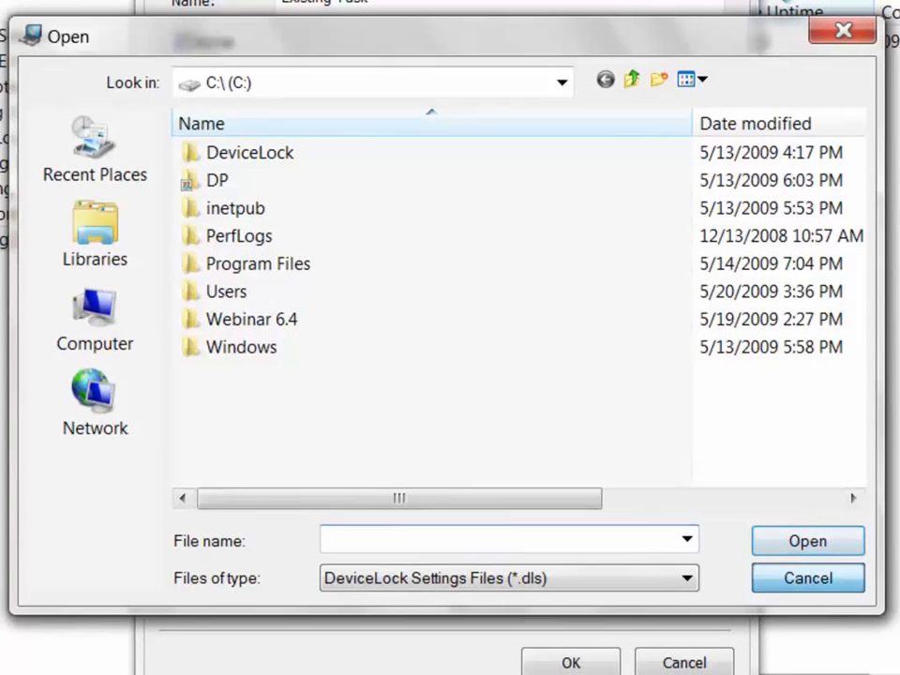
Cancel the file browser, enable Restore Service Settings, and review the 1800 scanning interval and thread count.
click(806, 577)
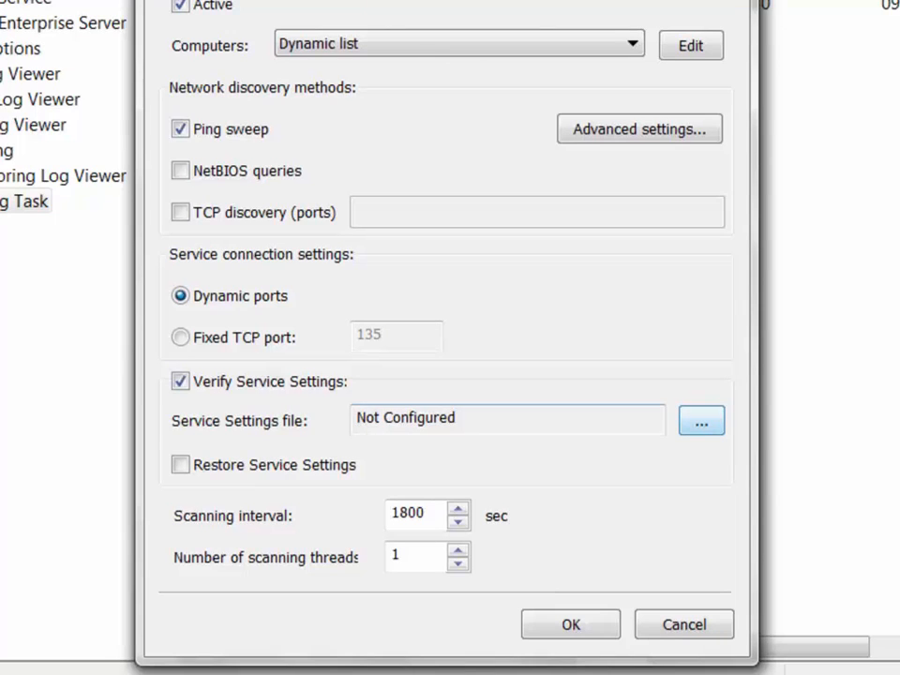
click(180, 464)
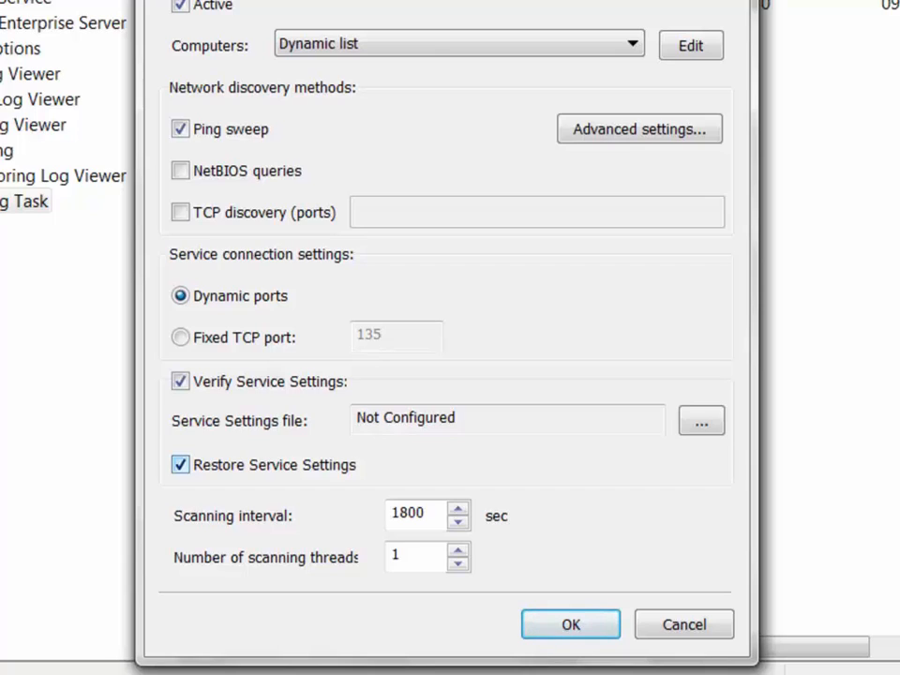
drag(429, 514, 388, 514)
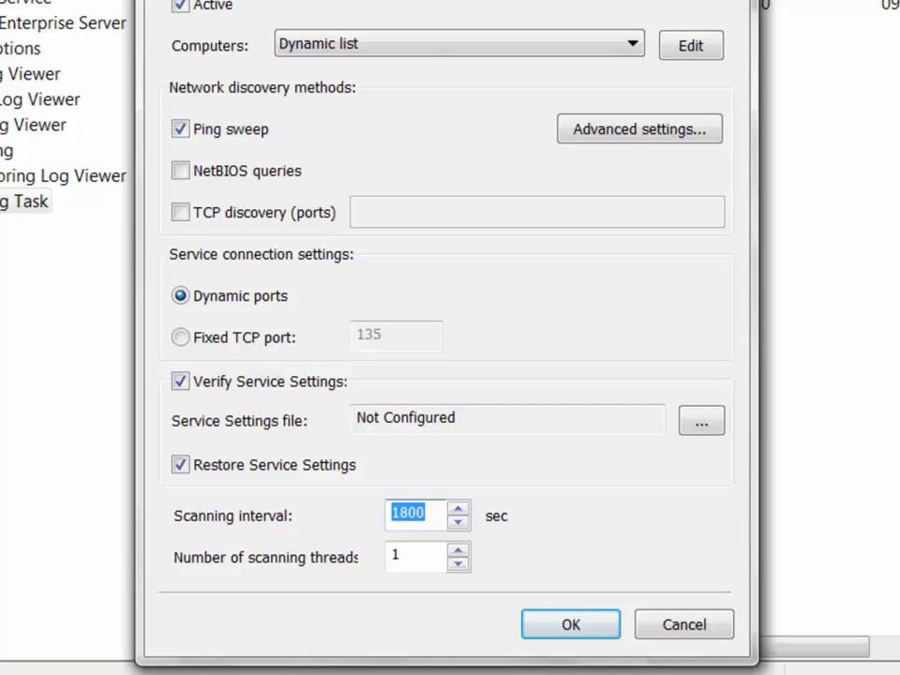
key(Tab)
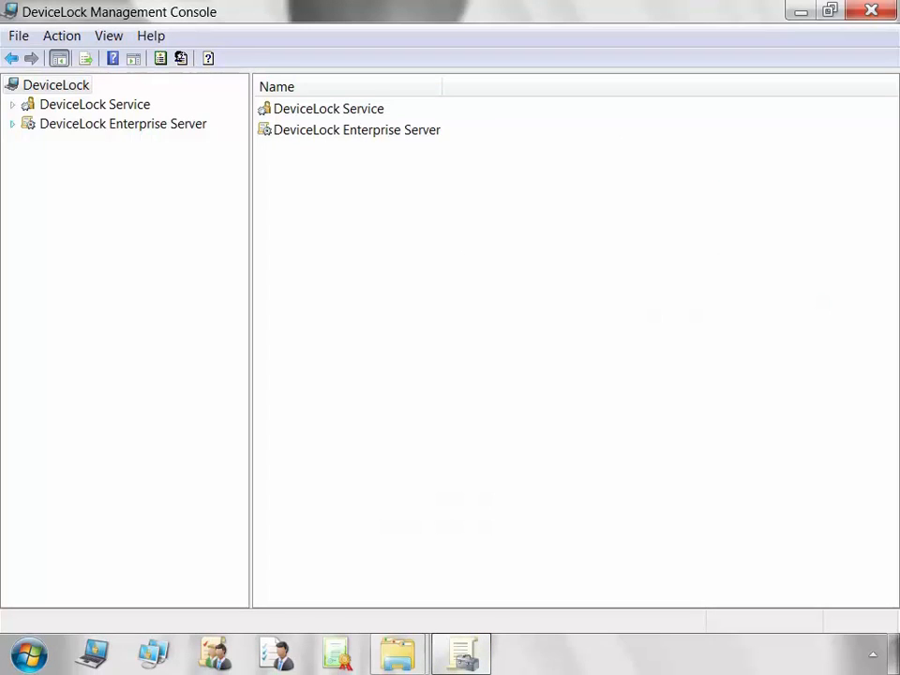
click(12, 124)
Open the Monitoring Log Viewer under Monitoring and refresh it to show 81486 events.
click(29, 220)
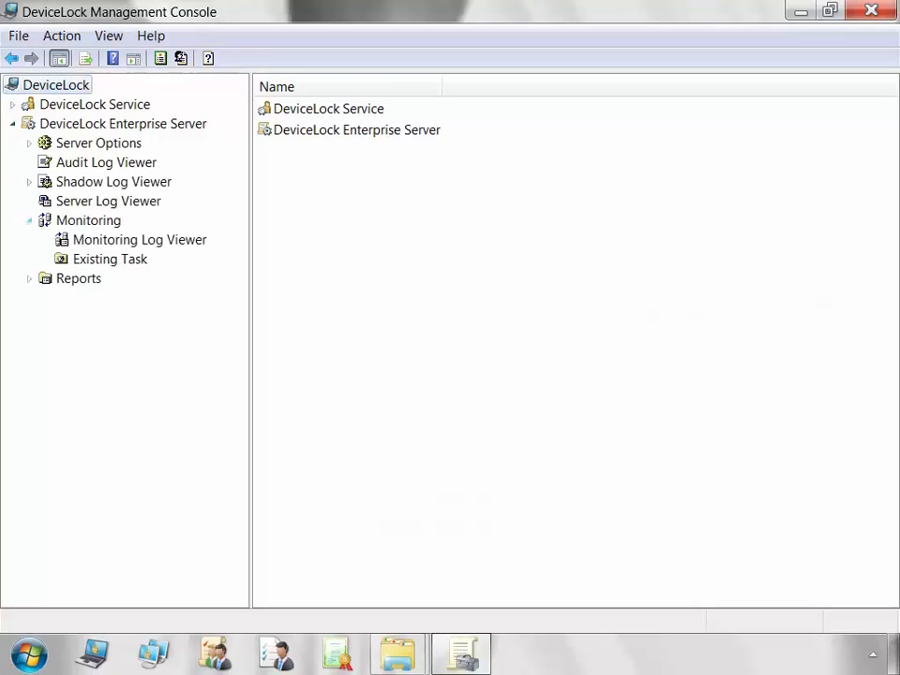
click(139, 240)
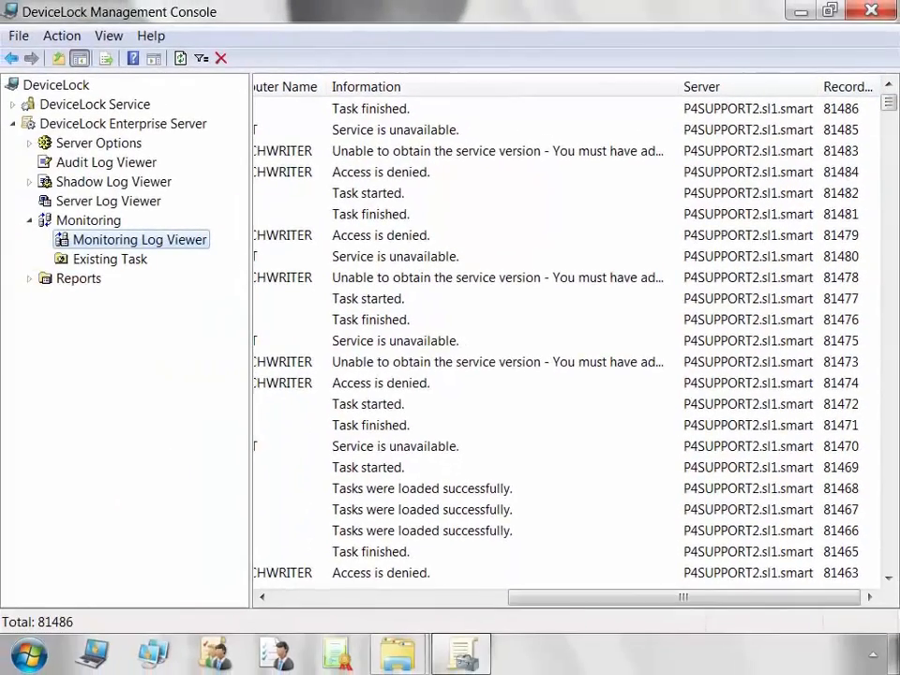
right_click(188, 239)
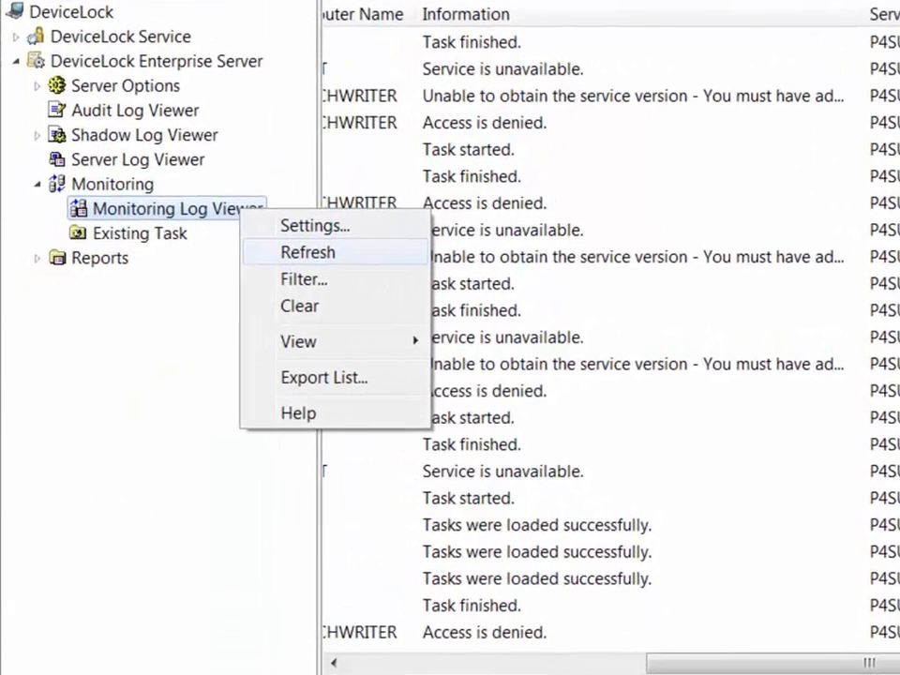
click(254, 269)
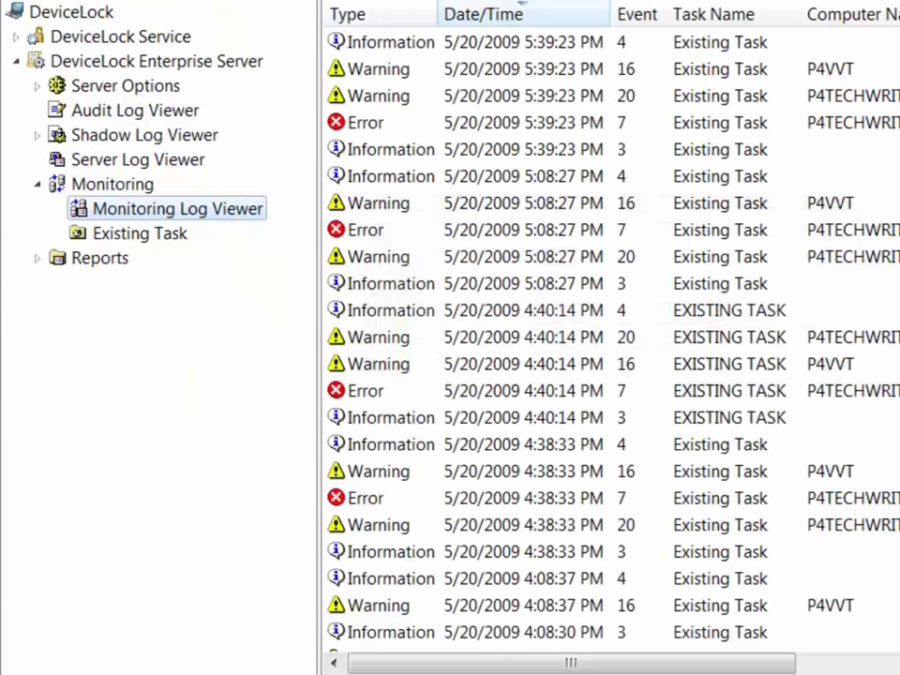
right_click(239, 210)
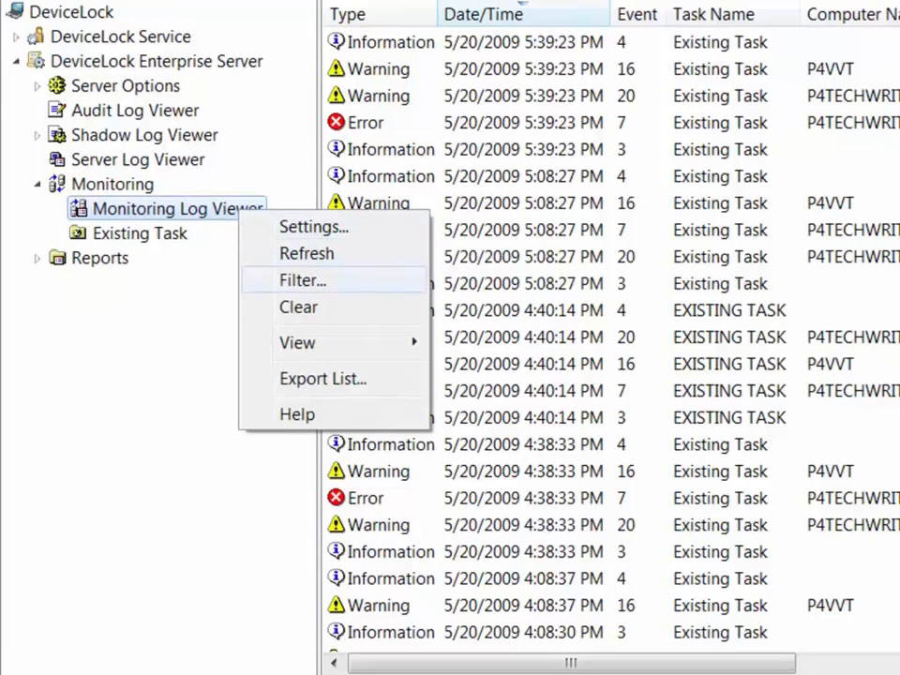
click(299, 308)
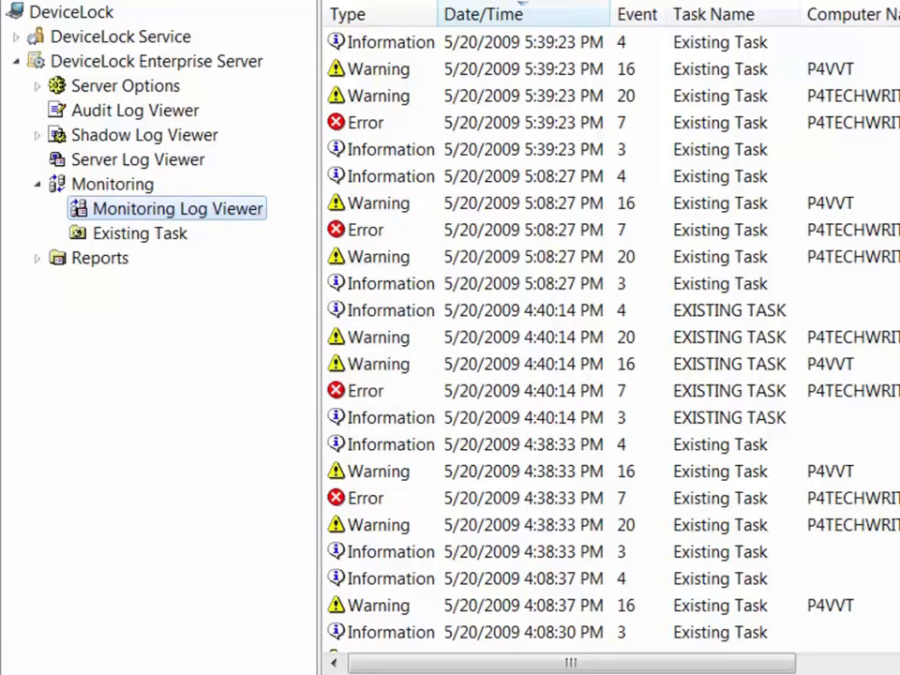
right_click(236, 213)
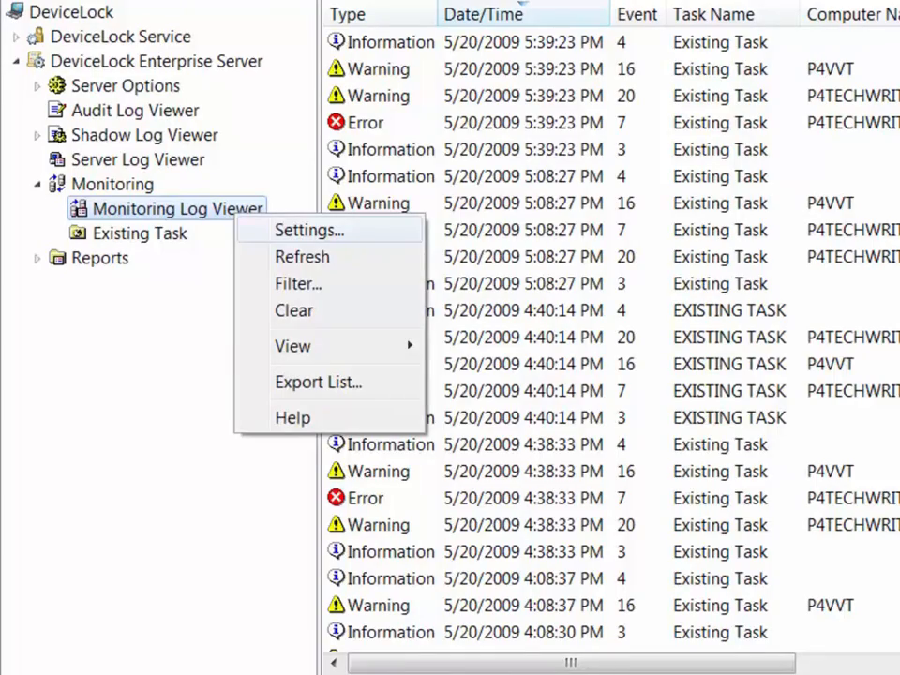
click(309, 230)
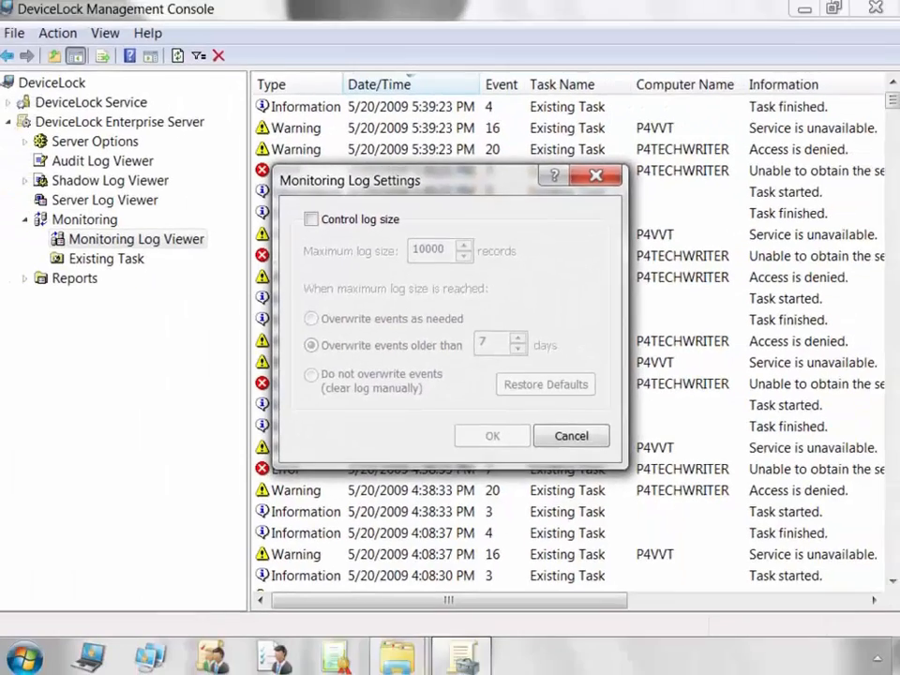
click(569, 434)
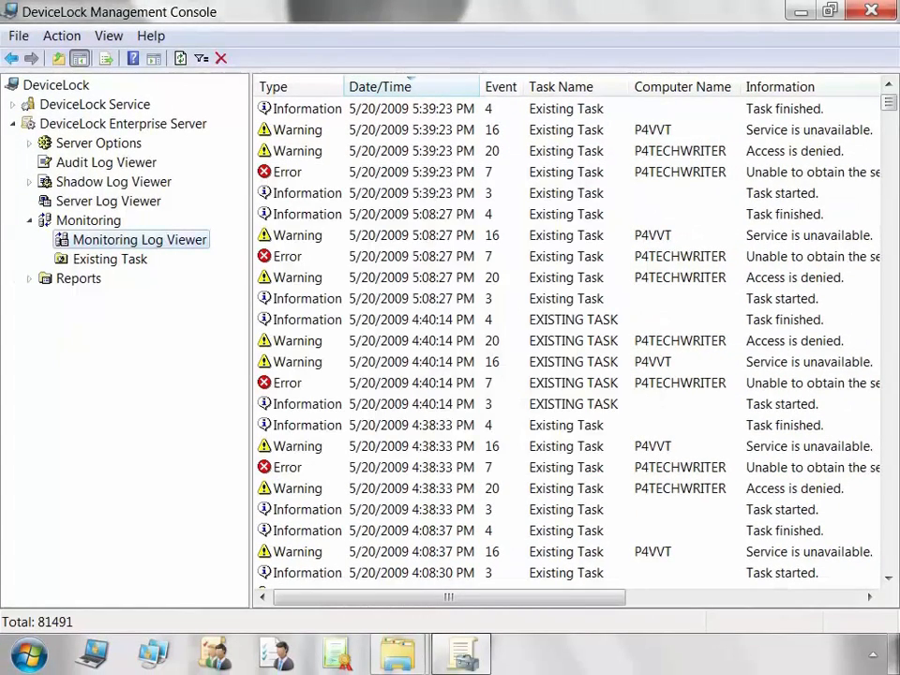
right_click(199, 240)
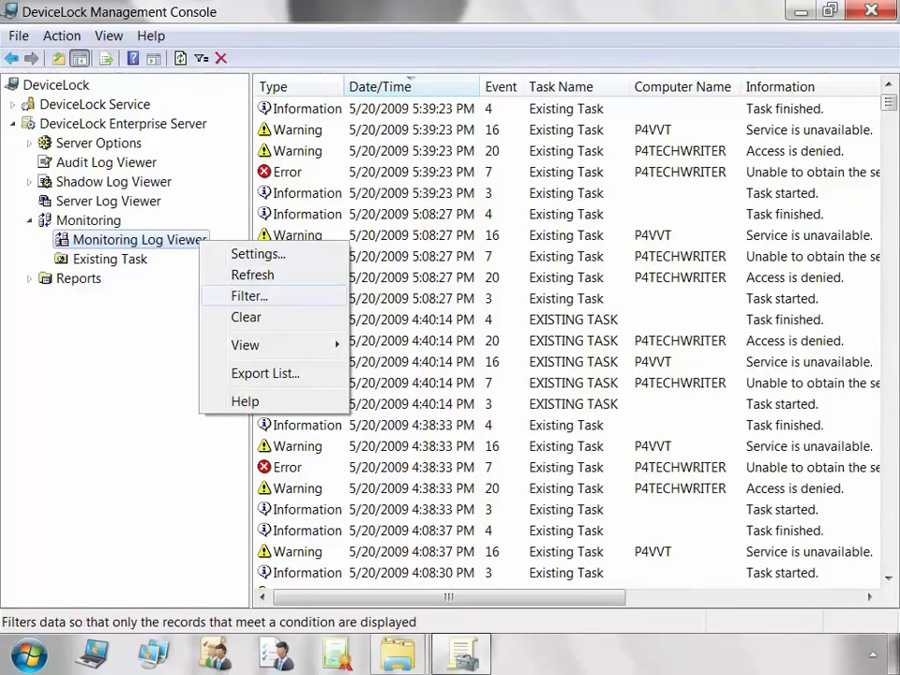
click(250, 295)
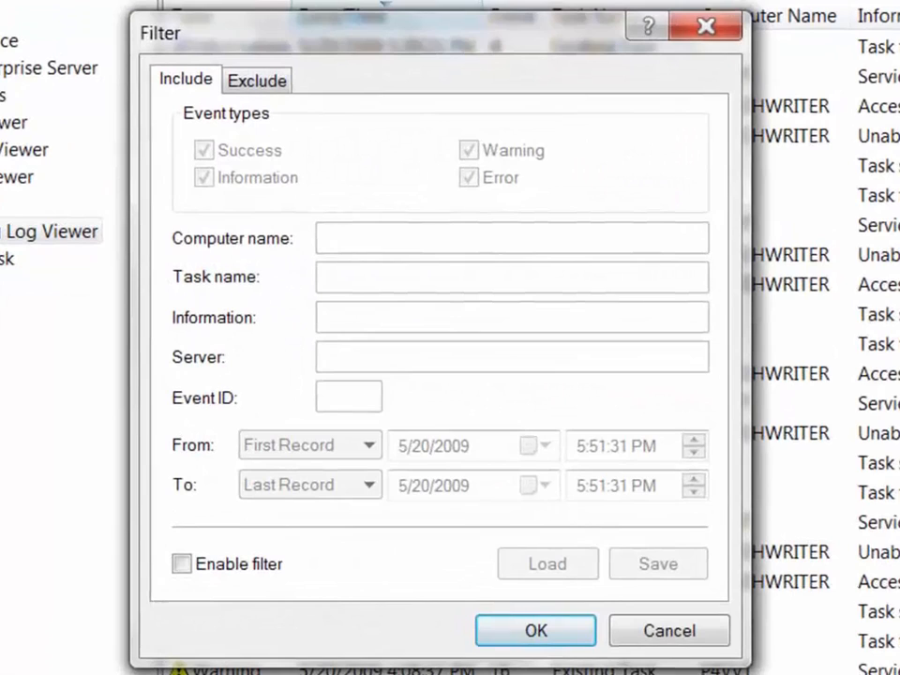
Review the filter's Exclude and Include conditions, then bring the console back from the taskbar.
click(257, 81)
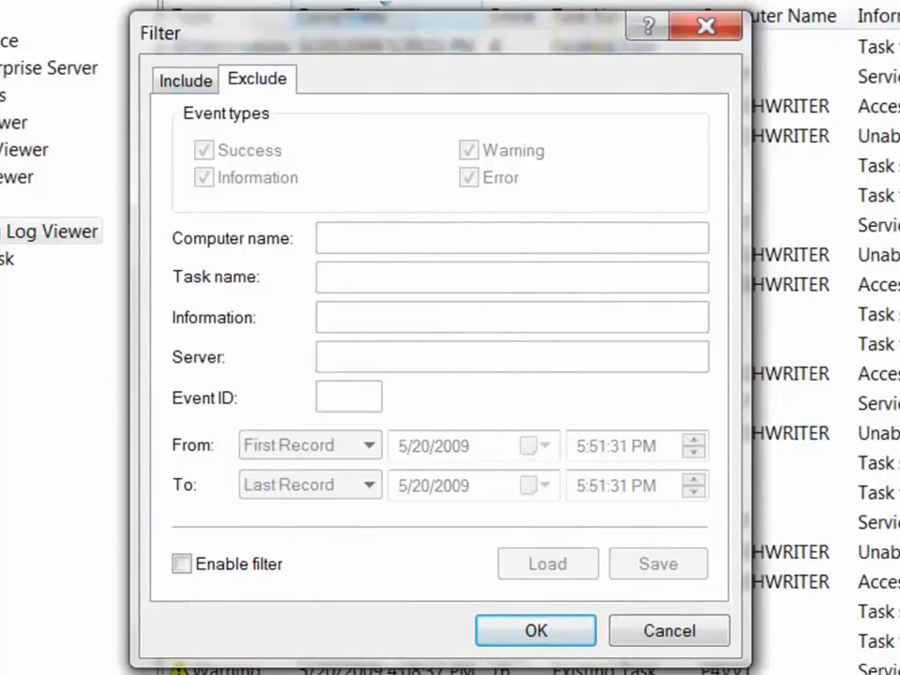
click(185, 81)
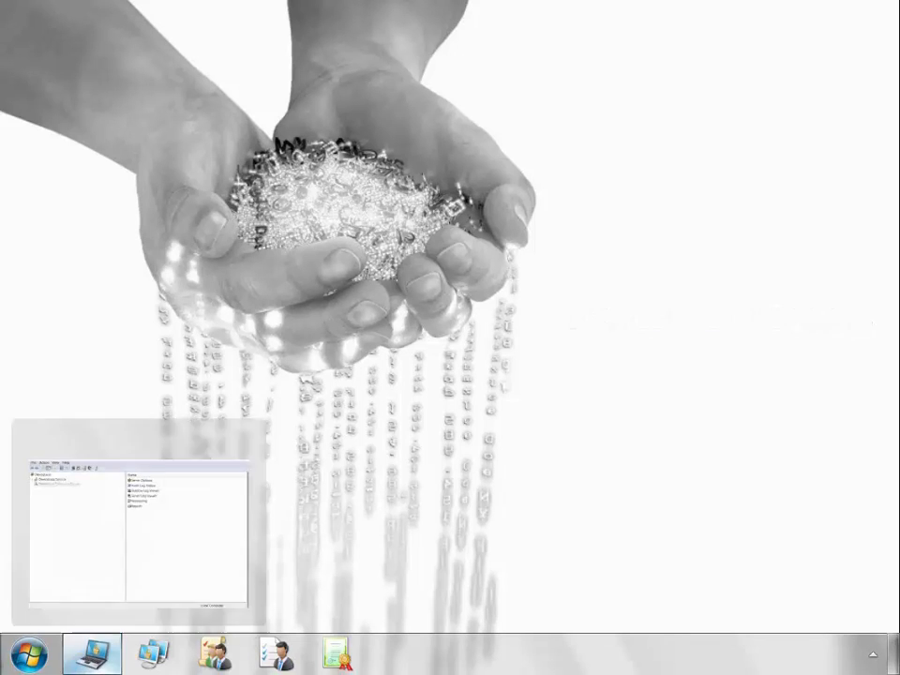
click(92, 654)
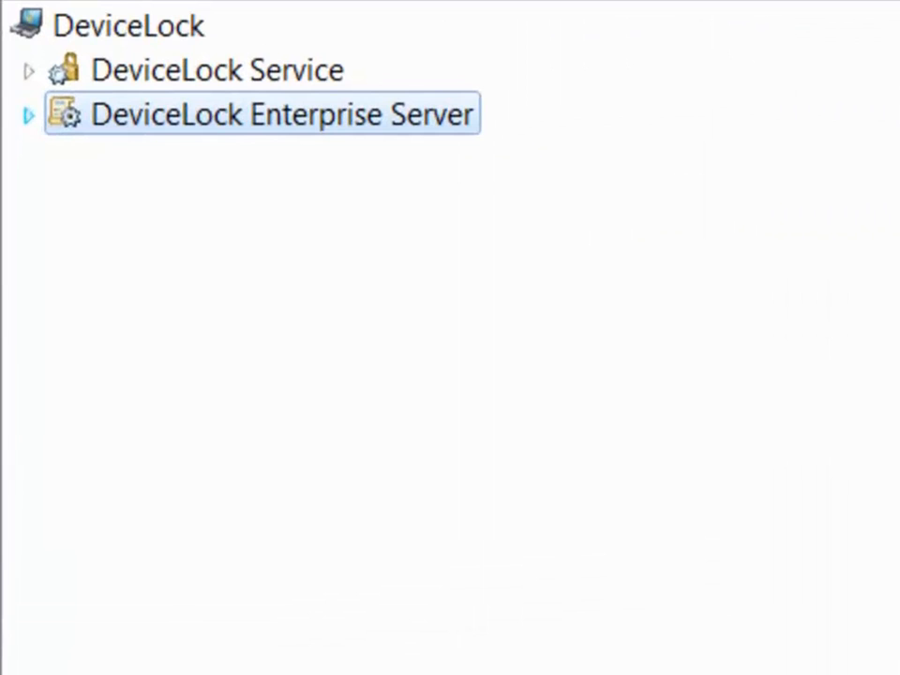
Expand Enterprise Server > Reports, then expand the Audit Log and Shadow Log report groups.
click(28, 115)
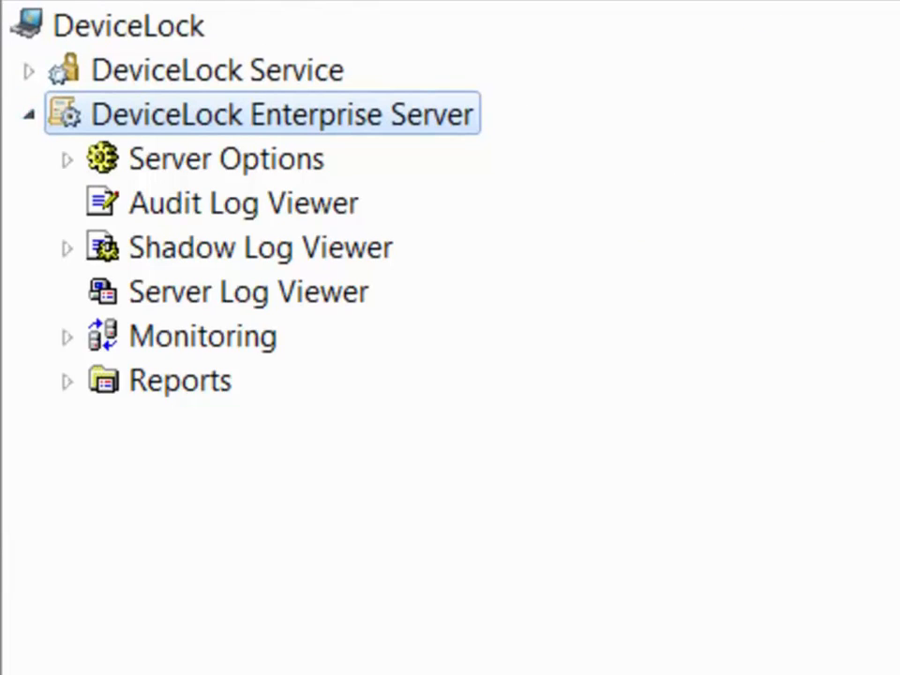
click(179, 380)
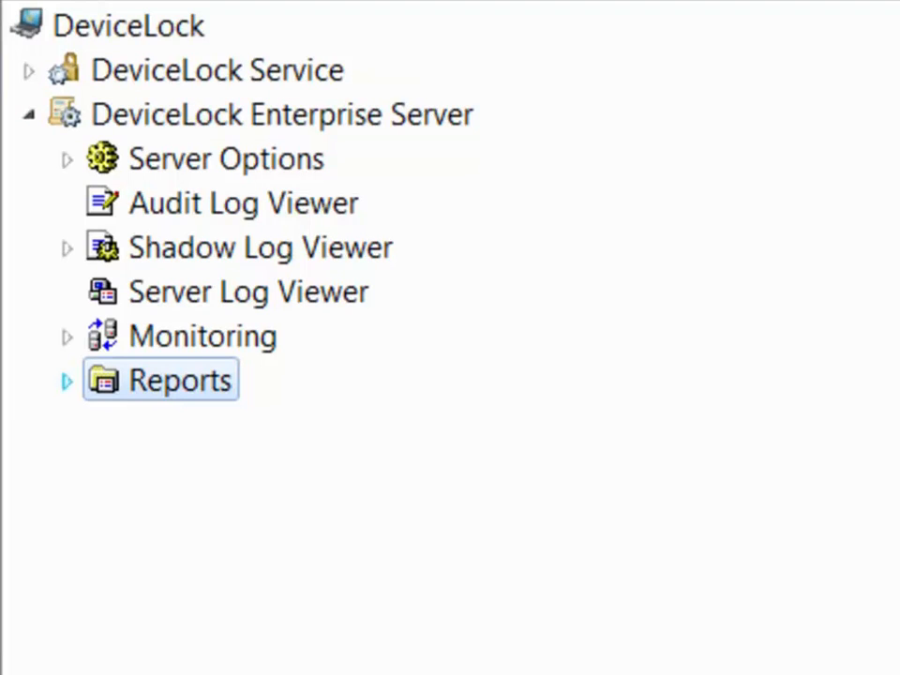
click(66, 380)
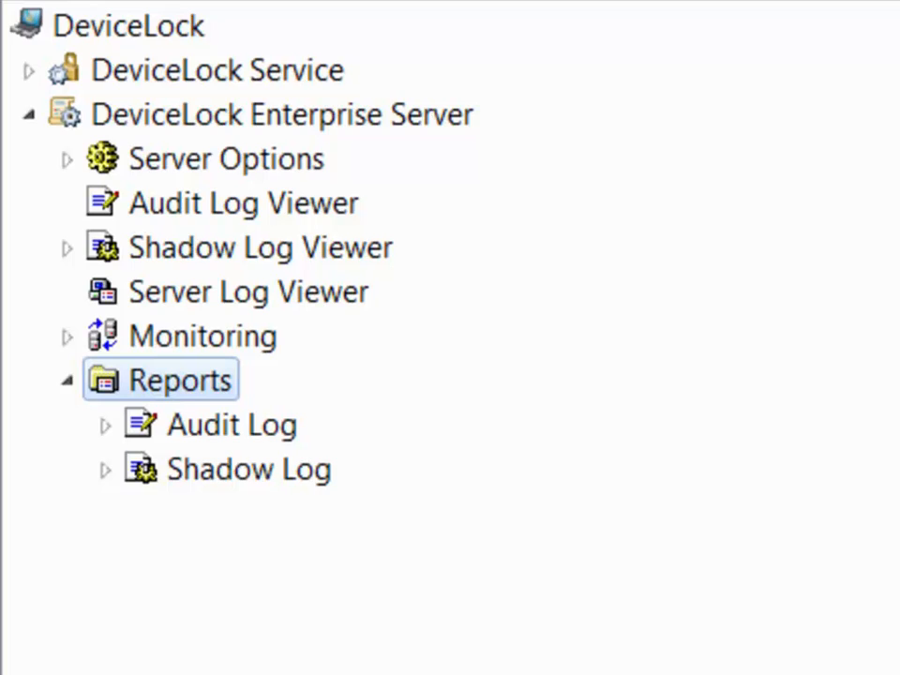
click(231, 424)
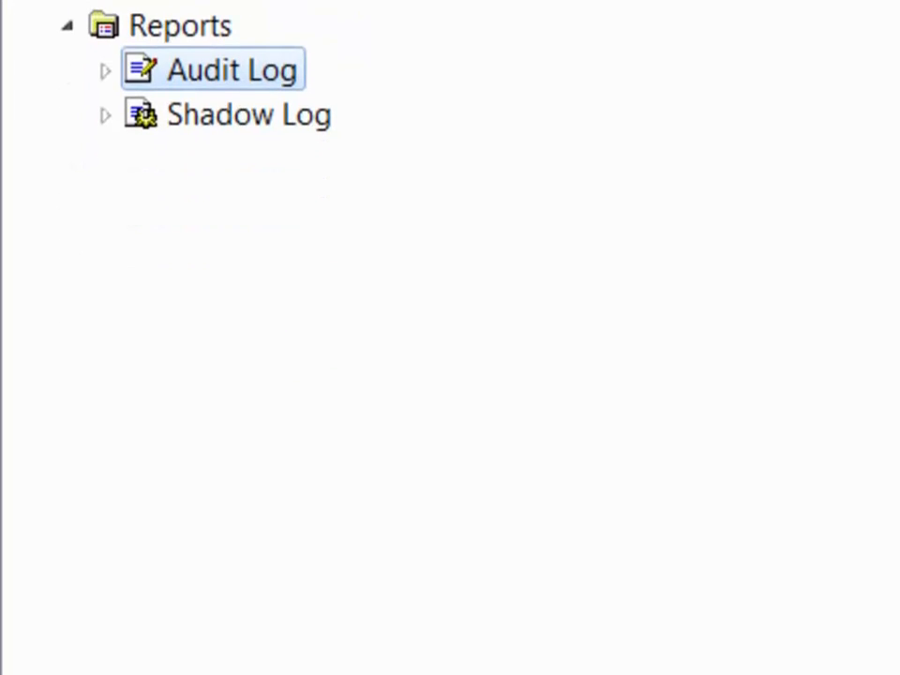
click(105, 70)
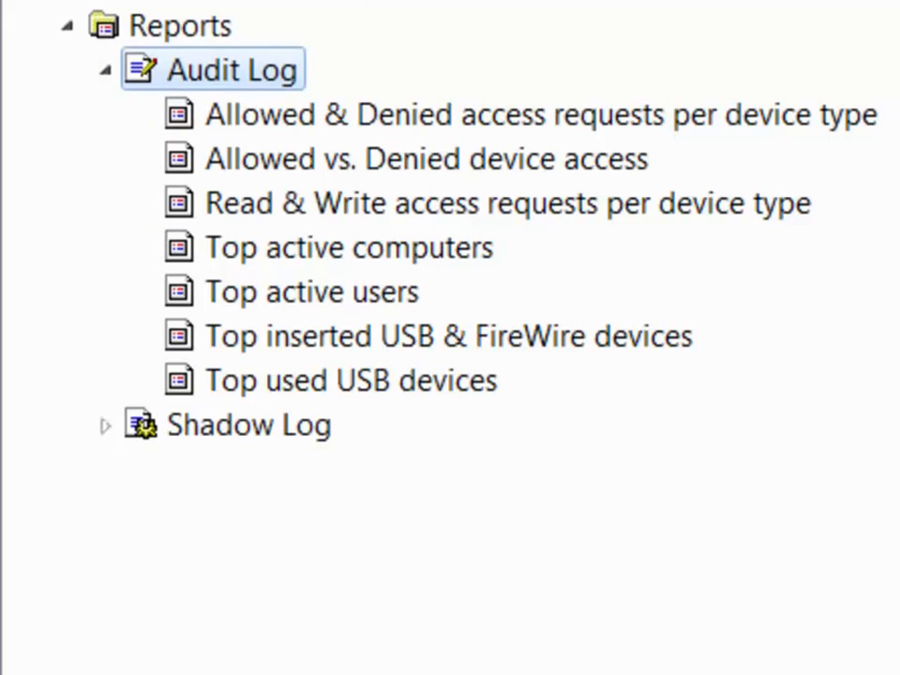
click(248, 426)
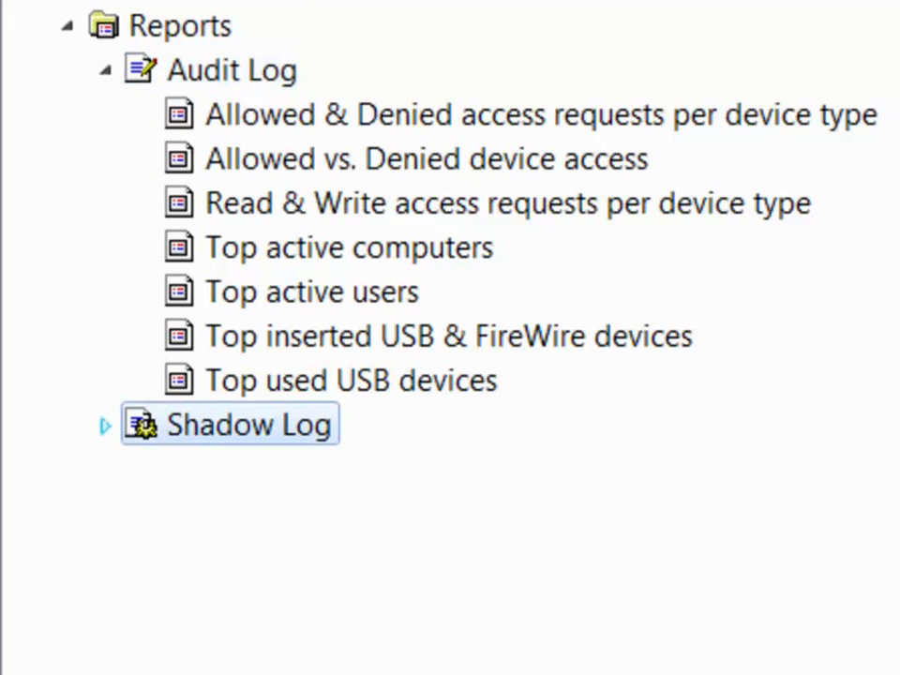
click(105, 425)
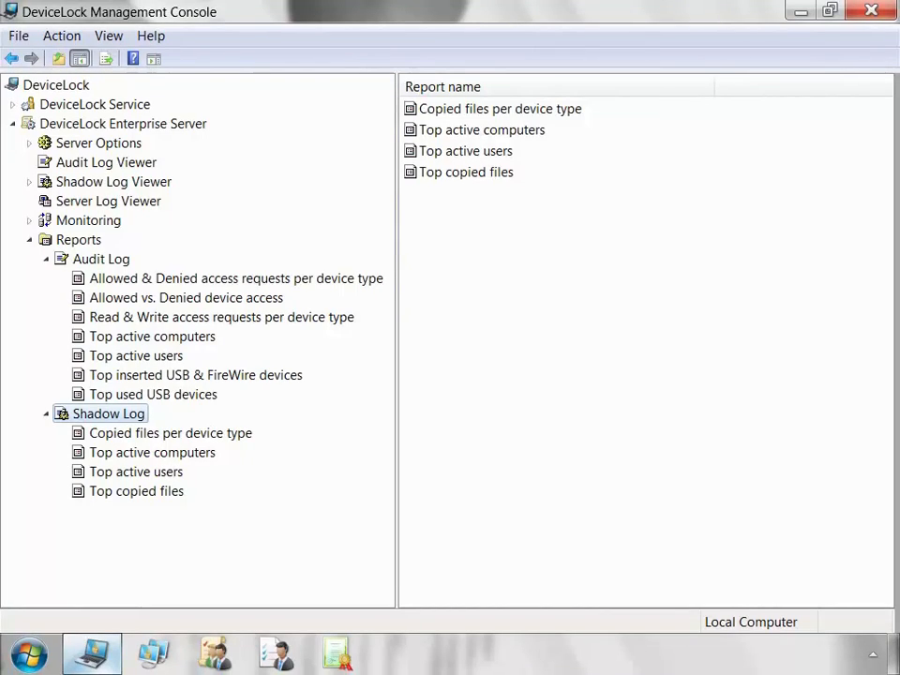
right_click(80, 240)
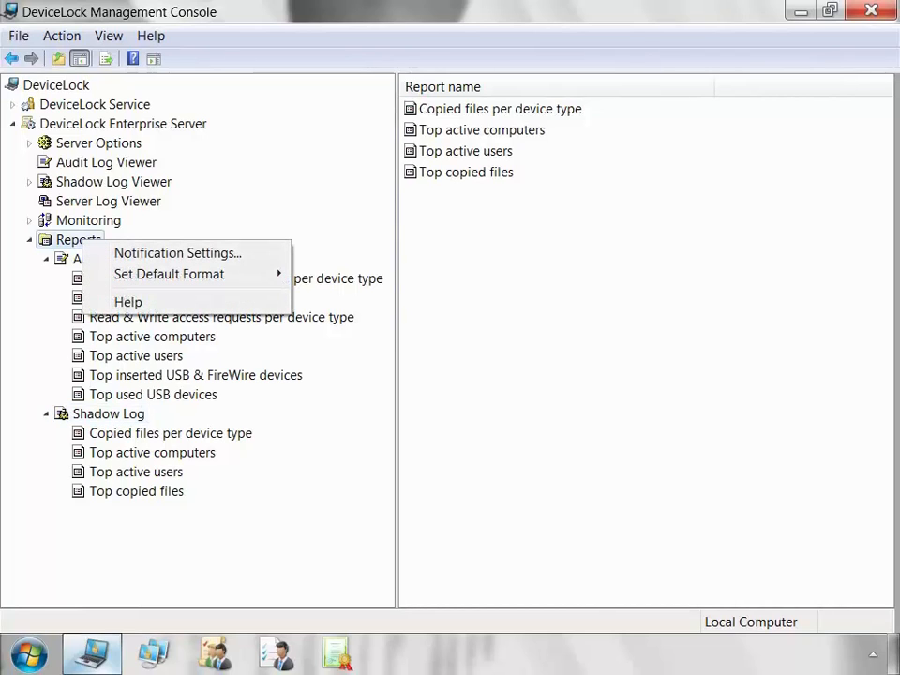
click(177, 253)
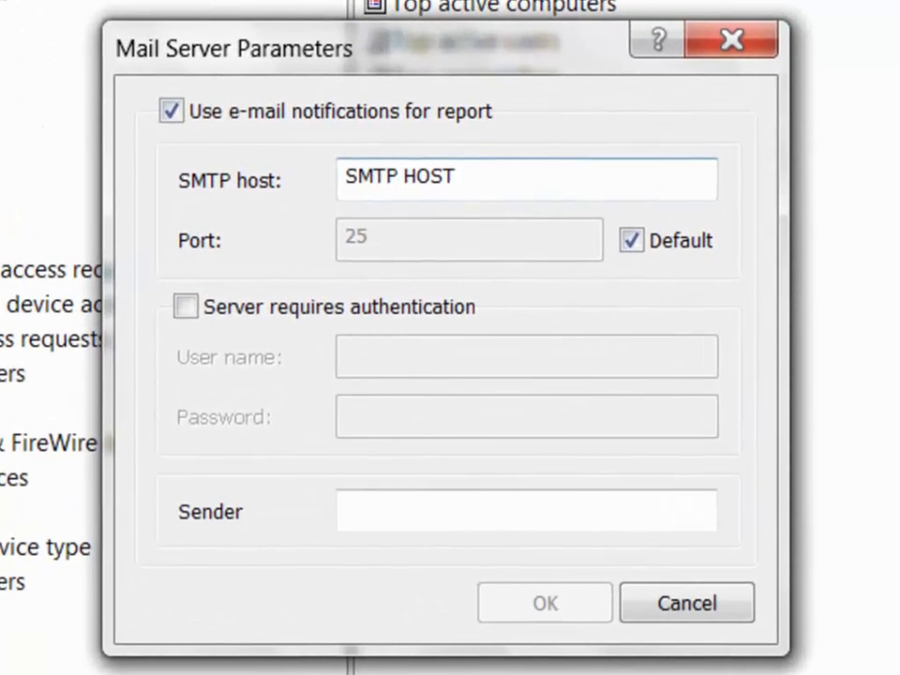
drag(459, 177, 341, 177)
click(186, 307)
click(403, 357)
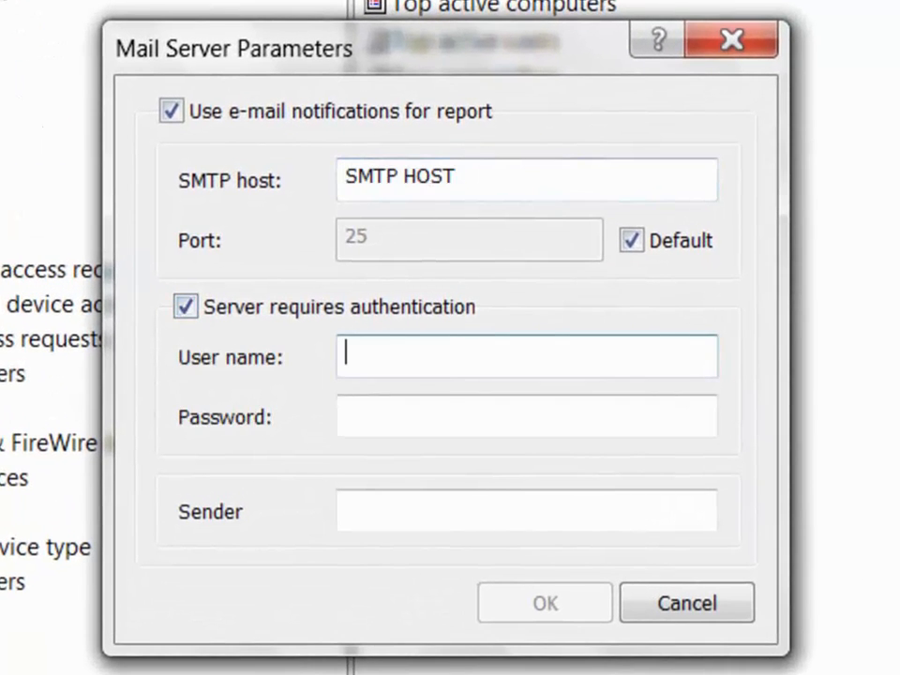
click(450, 416)
click(469, 511)
click(687, 603)
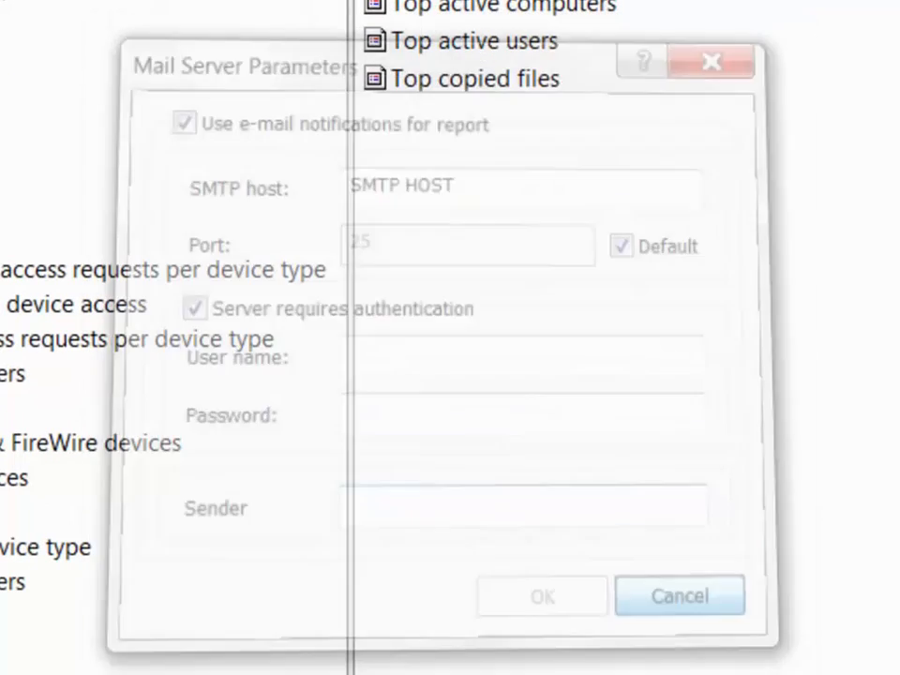
right_click(4, 234)
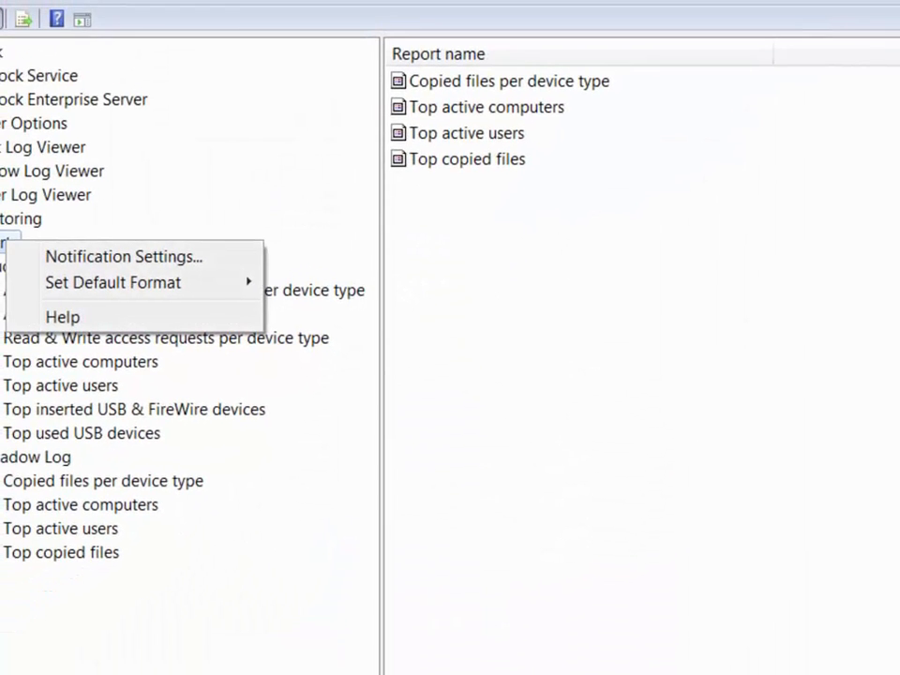
mouse_move(140, 282)
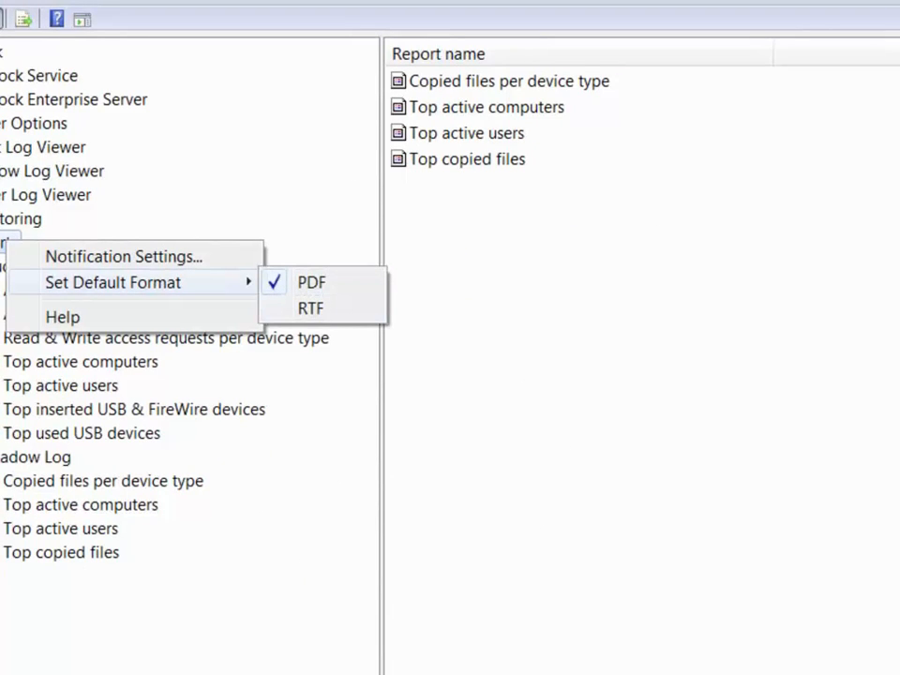
key(Escape)
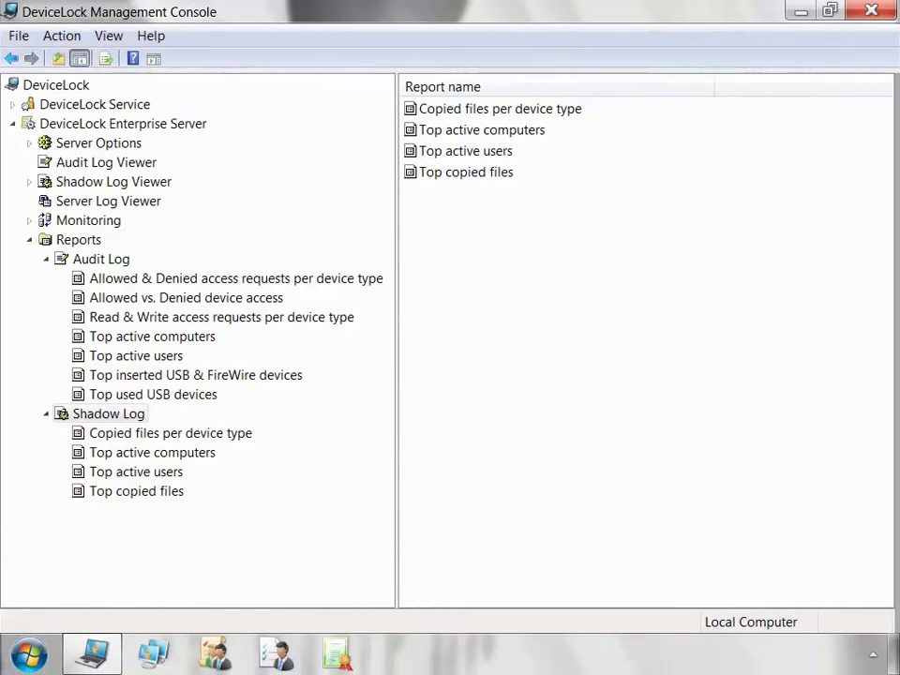
click(211, 394)
Start a new Top used USB devices report, then cancel it.
right_click(215, 396)
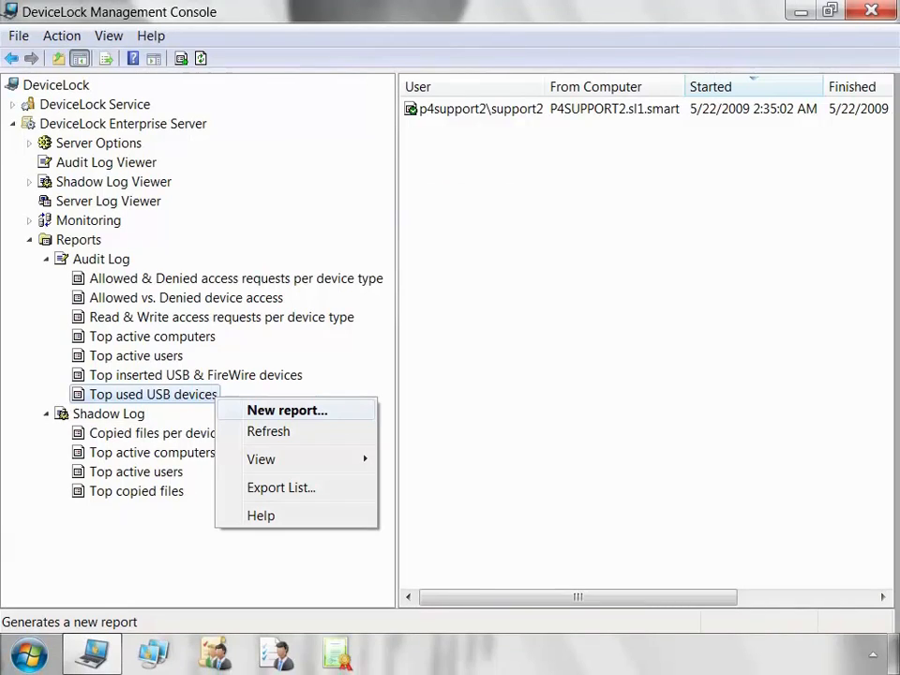
click(286, 409)
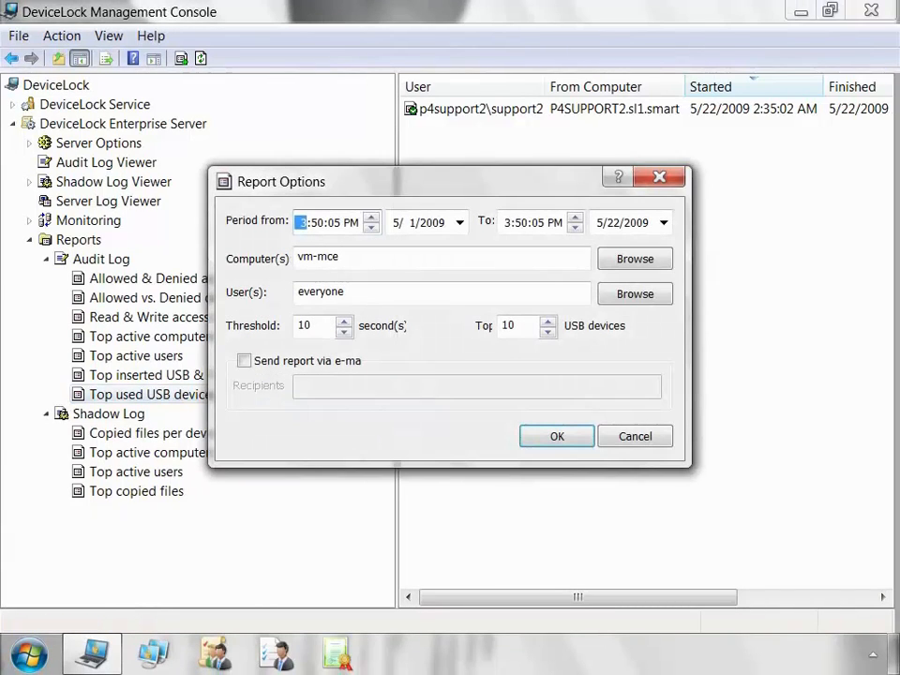
click(346, 292)
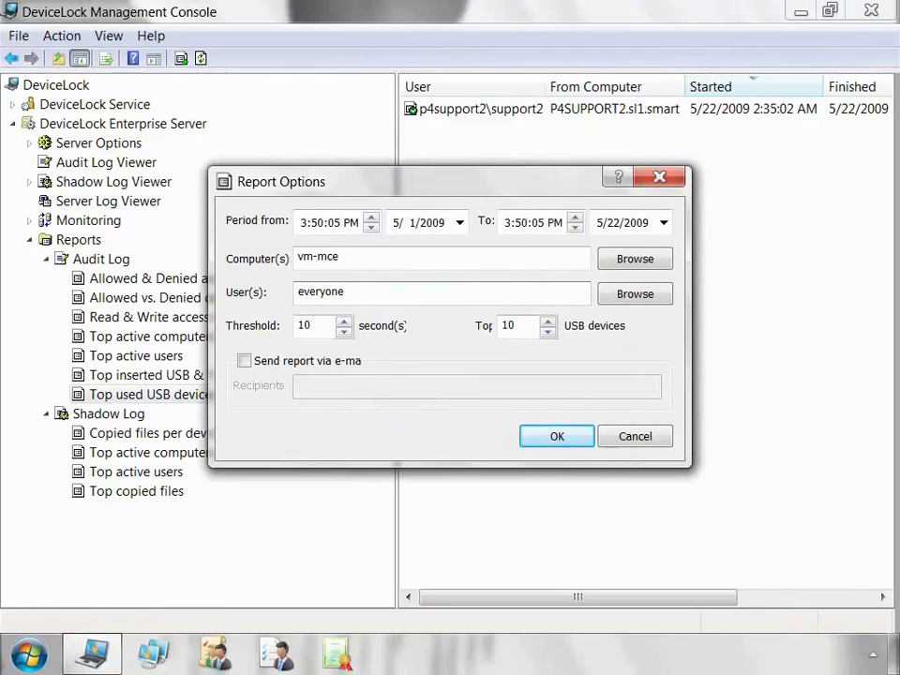
click(634, 435)
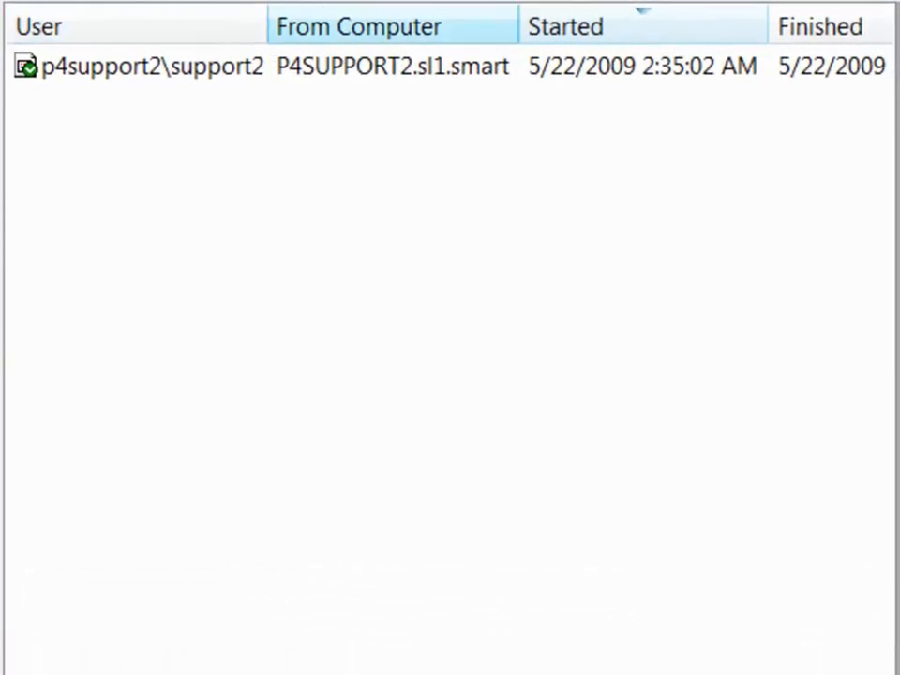
Refresh the generated reports list, showing the report started 5/22/2009 2:35:02 AM.
scroll(450, 338, right, 5)
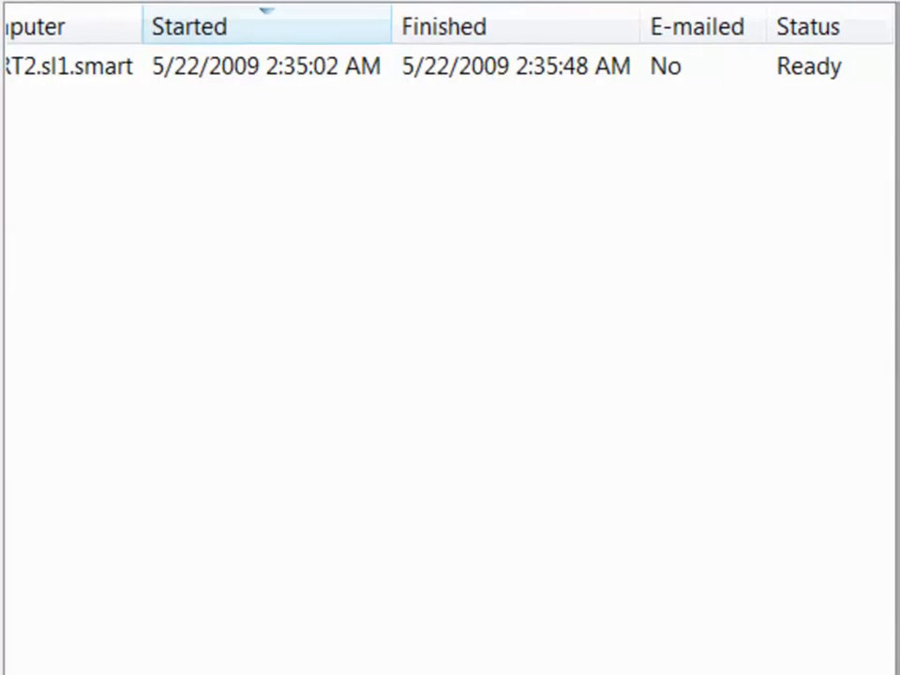
scroll(450, 338, left, 5)
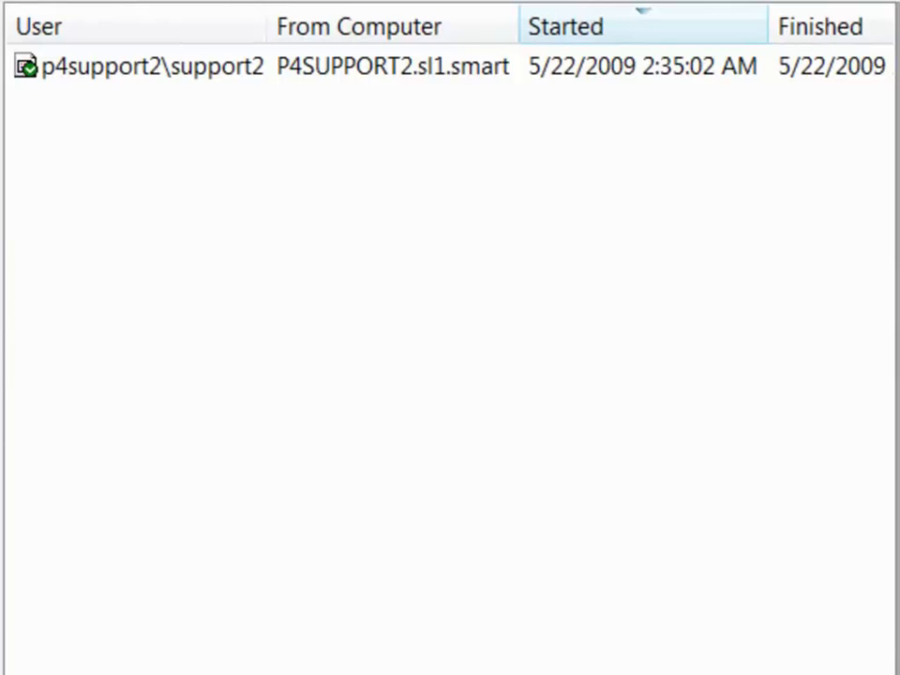
right_click(187, 66)
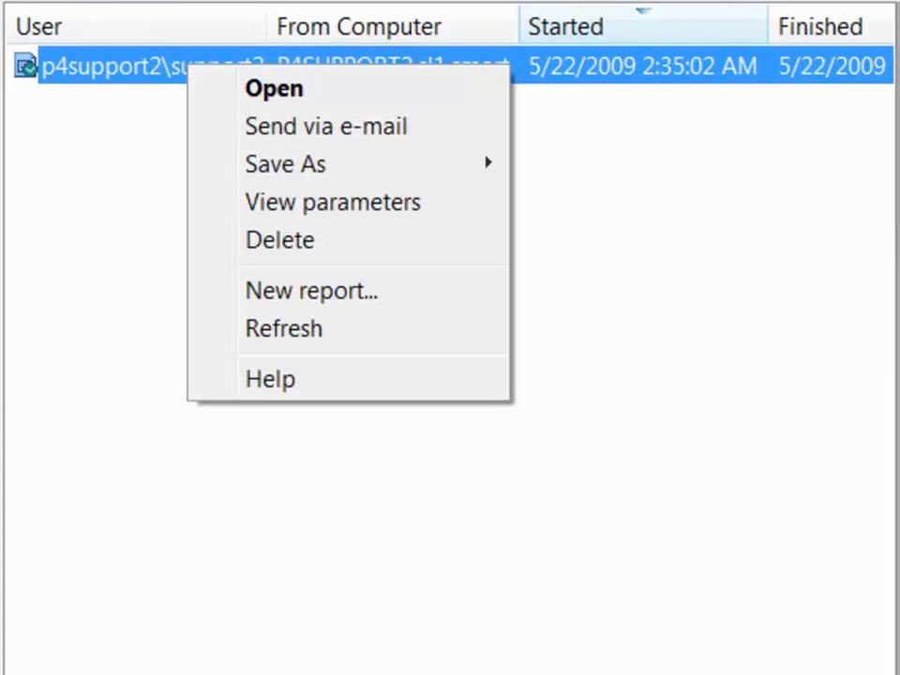
click(284, 329)
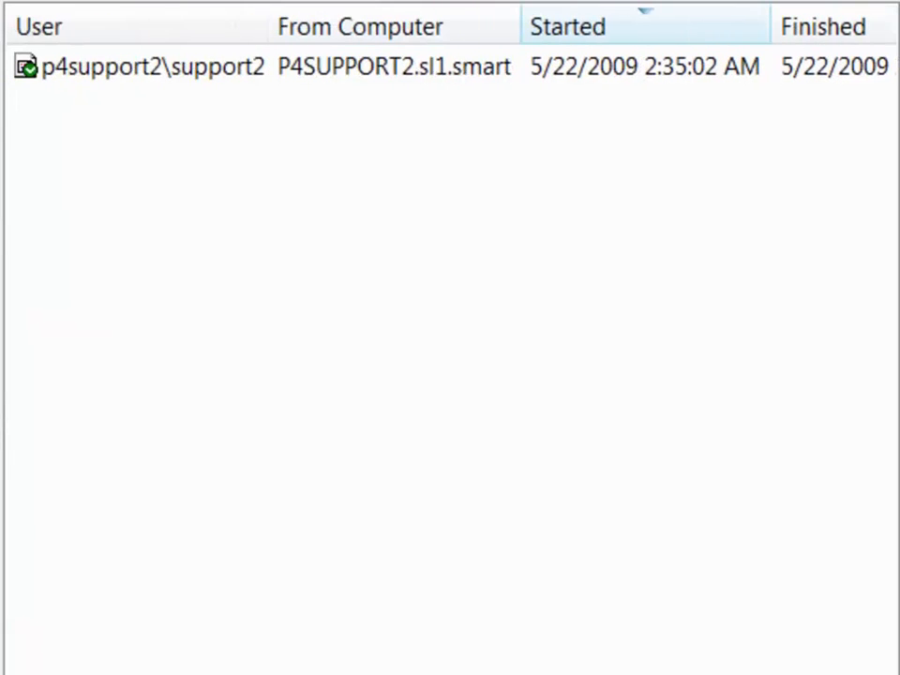
right_click(194, 74)
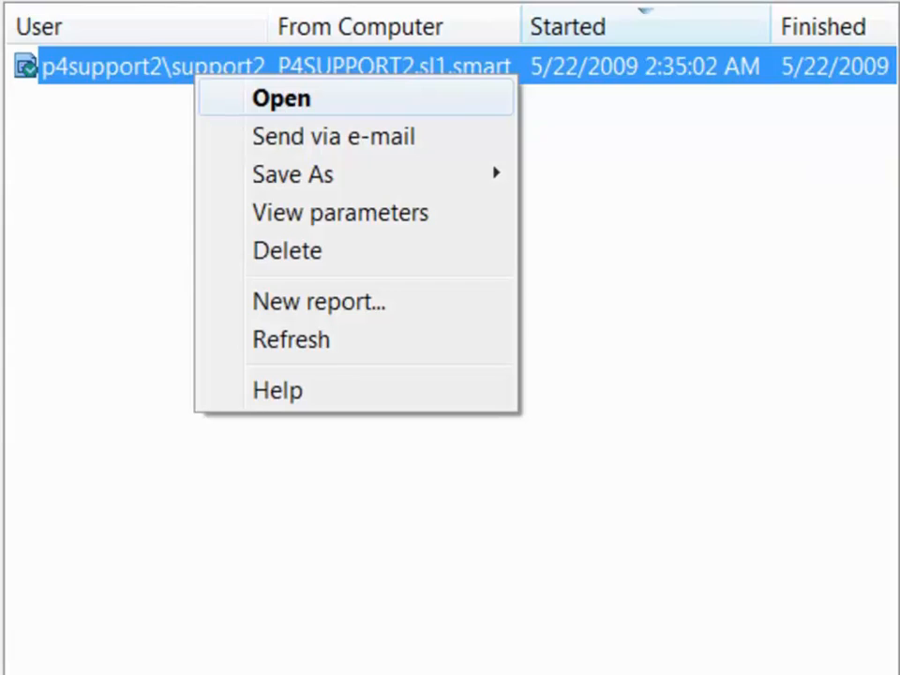
click(590, 169)
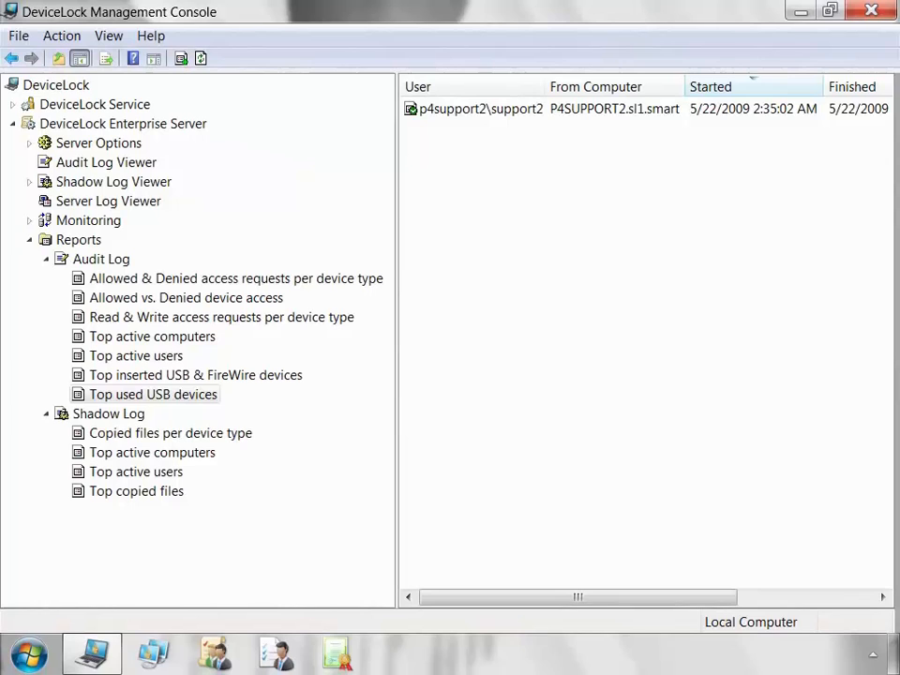
right_click(516, 110)
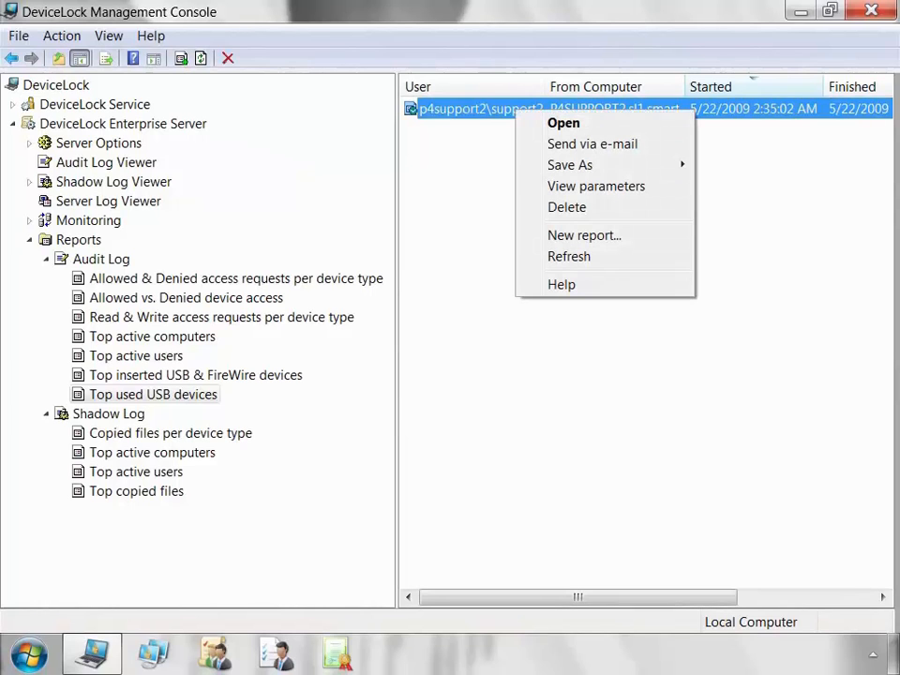
click(596, 186)
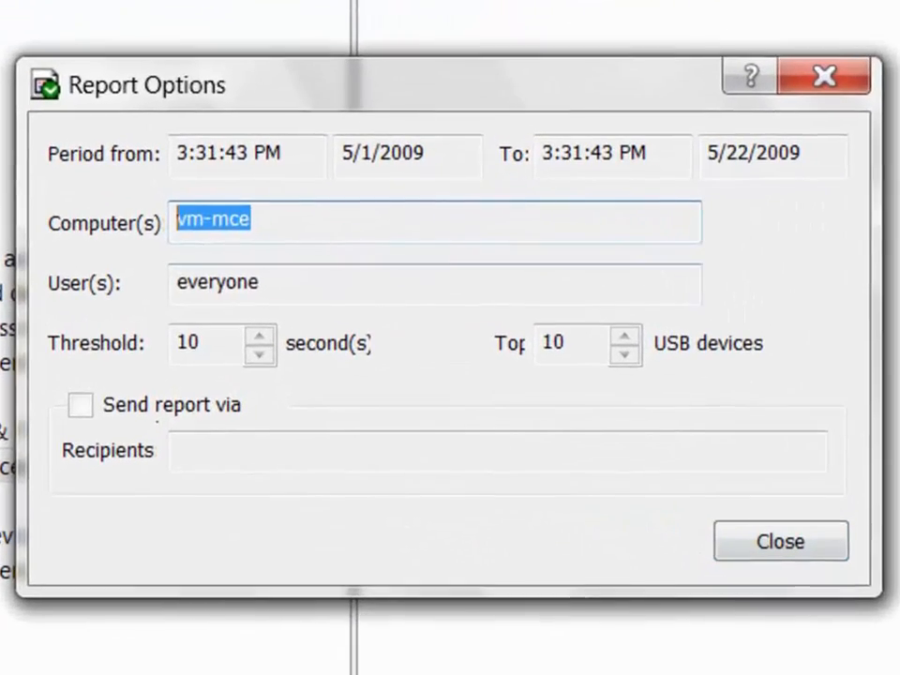
key(Tab)
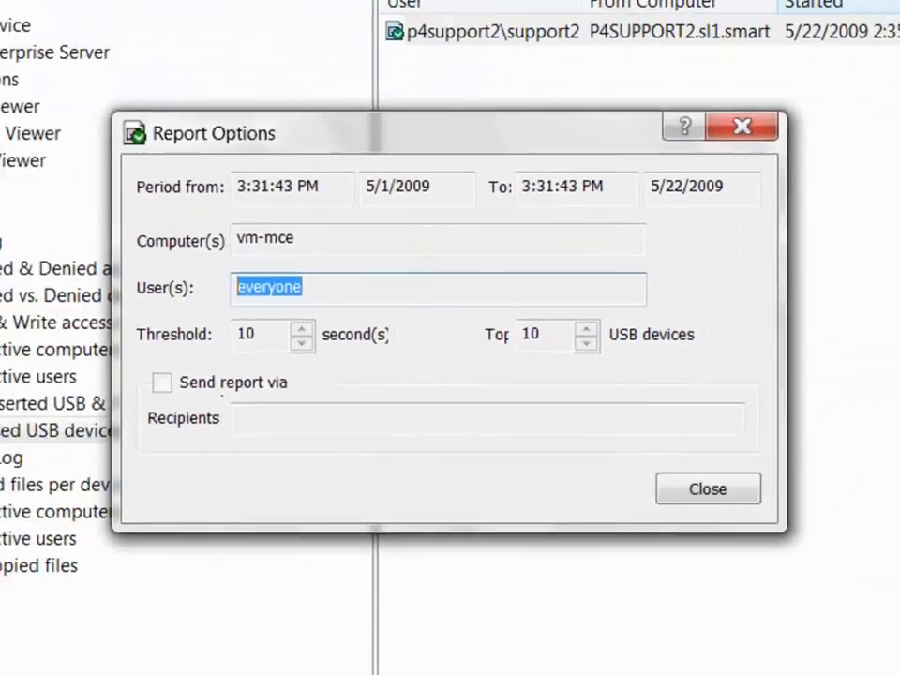
click(707, 488)
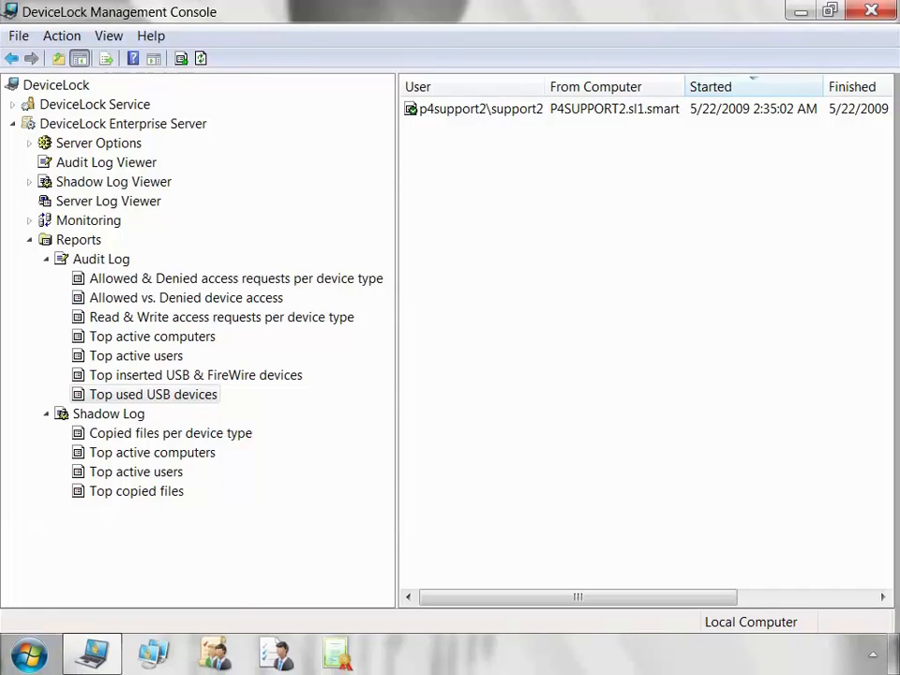
right_click(476, 110)
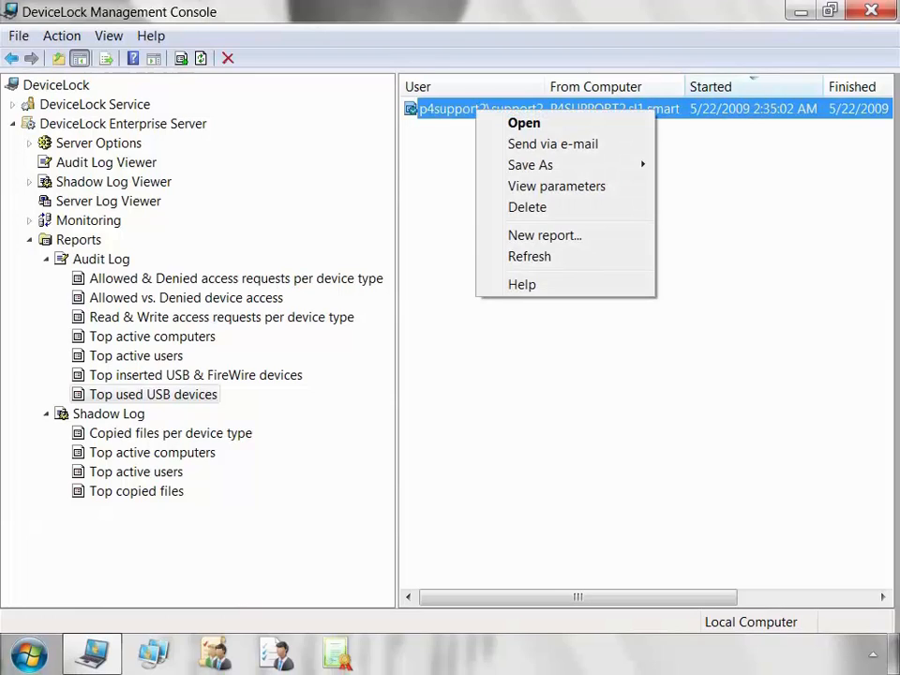
mouse_move(531, 165)
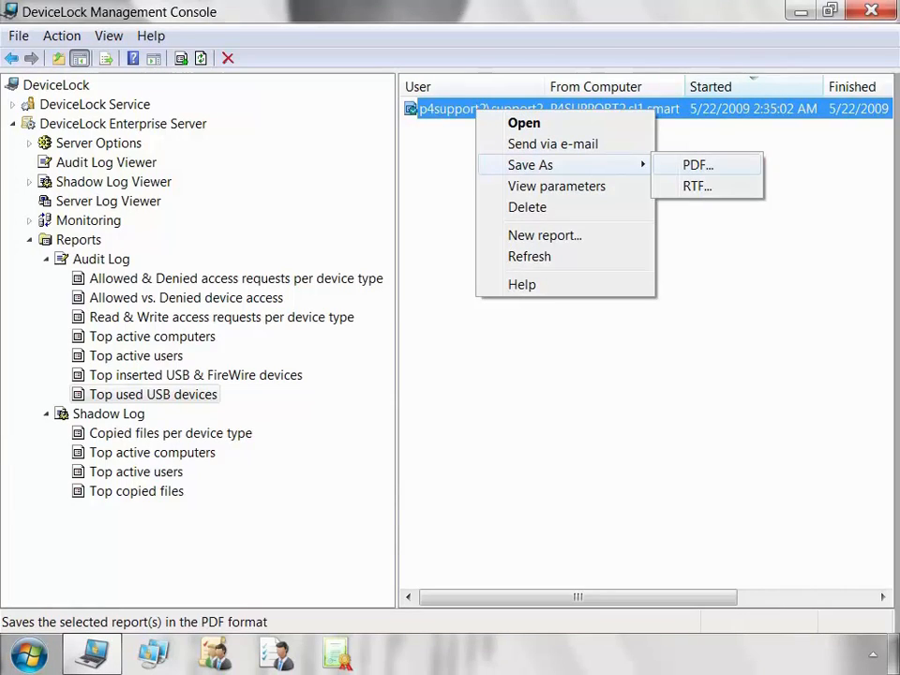
click(696, 185)
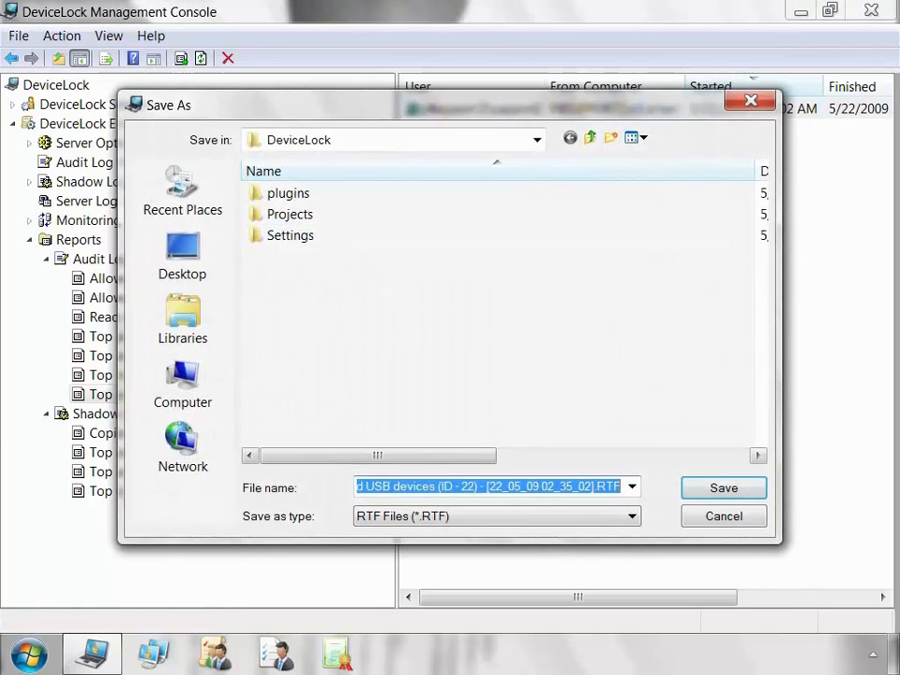
key(Return)
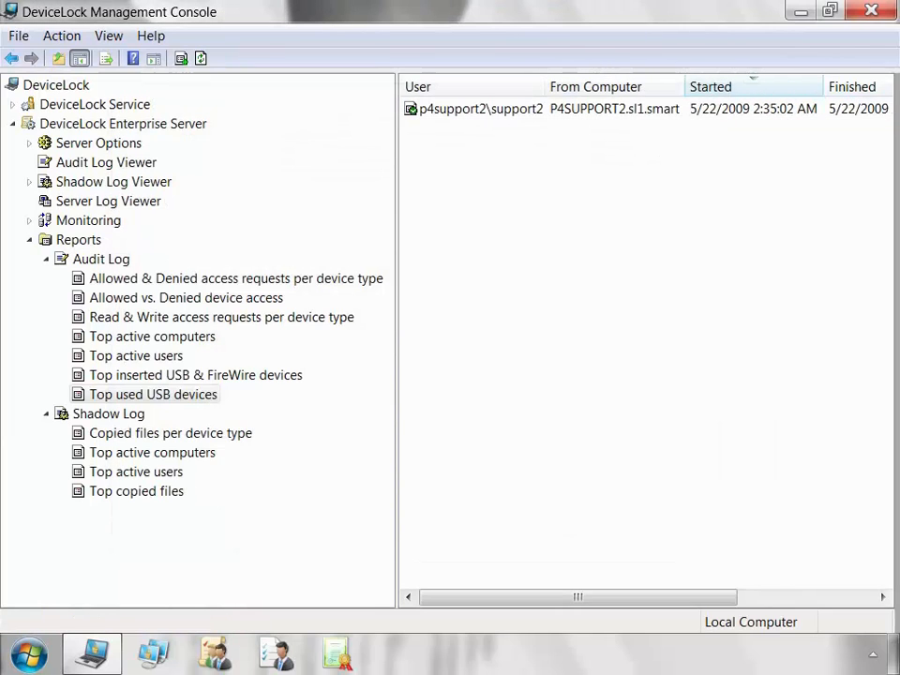
right_click(463, 110)
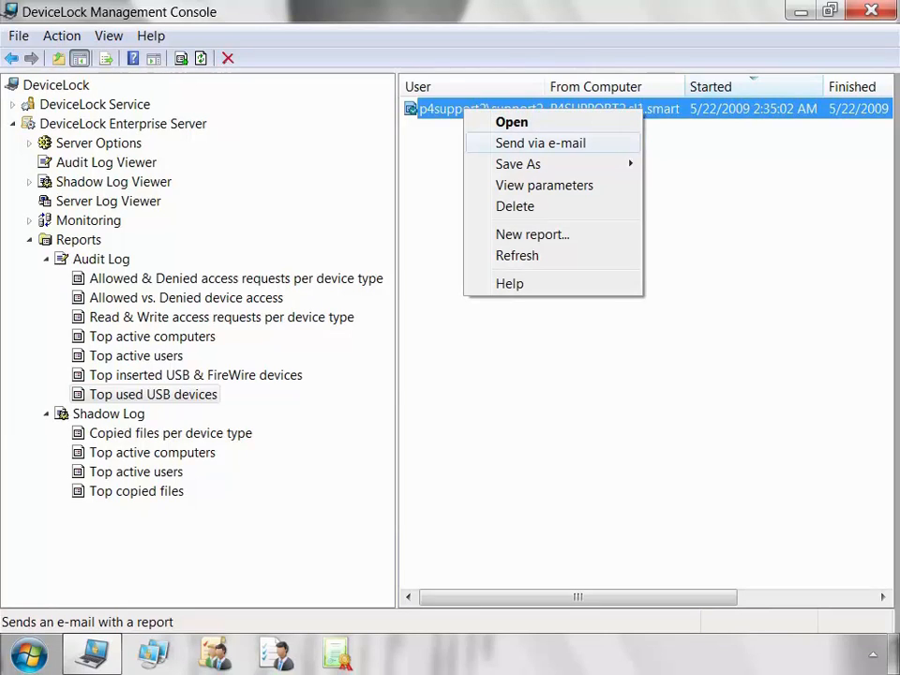
click(541, 143)
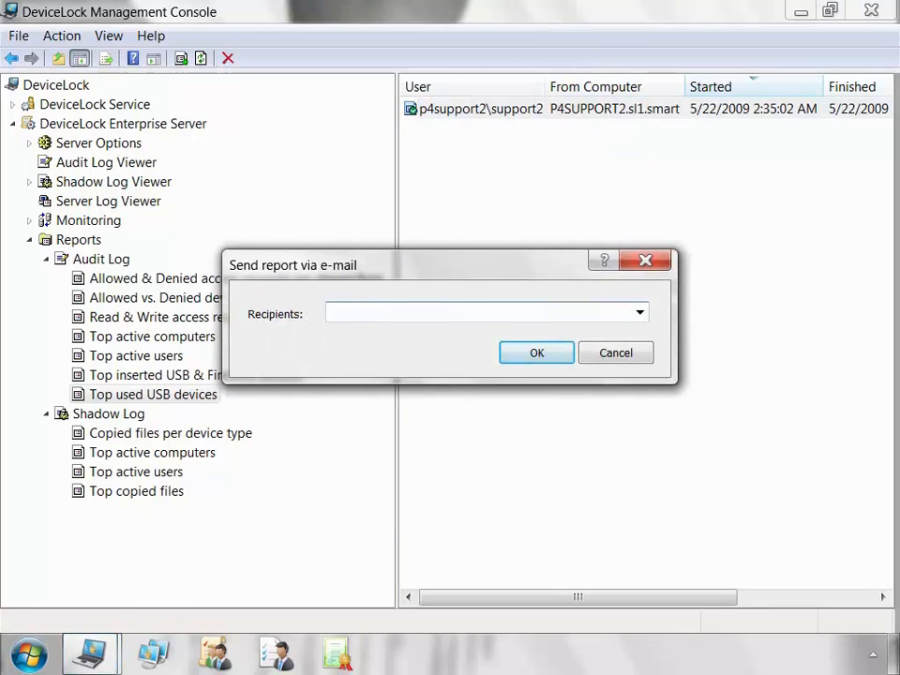
click(644, 260)
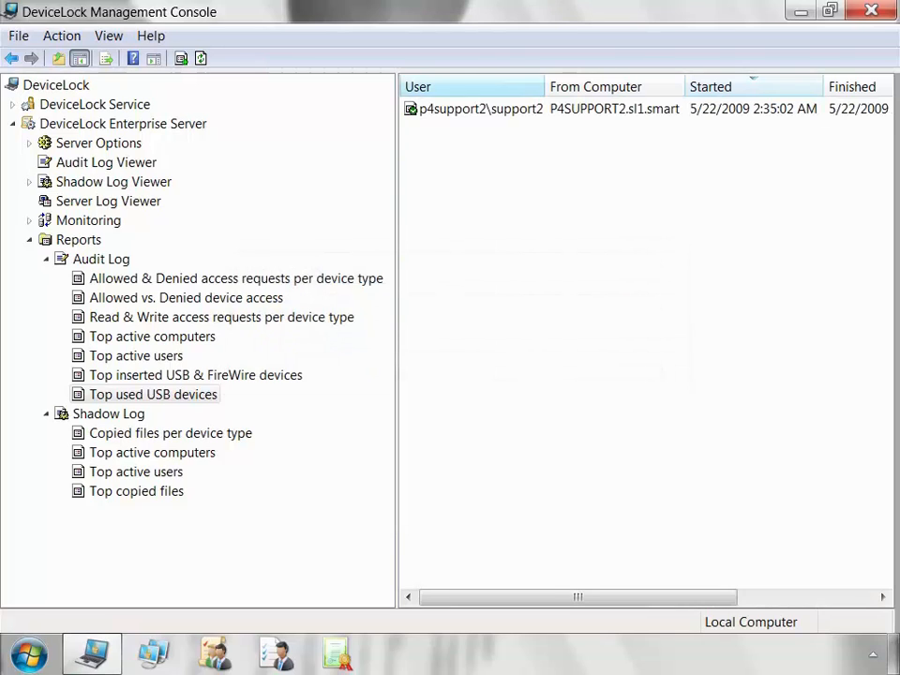
right_click(478, 107)
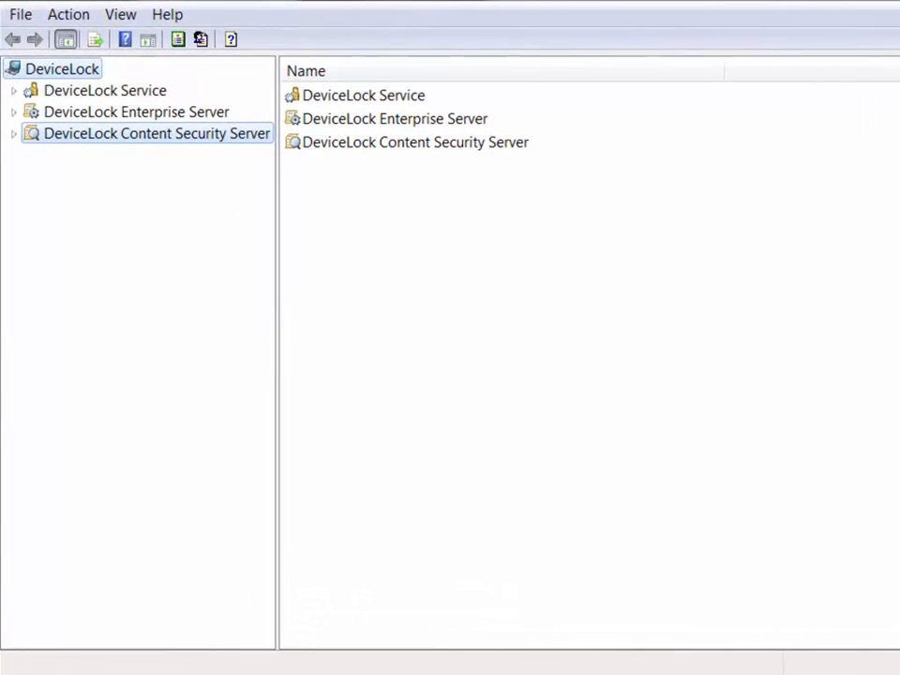
From the console root, right-click the DeviceLock Content Security Server node for its connection options.
right_click(256, 137)
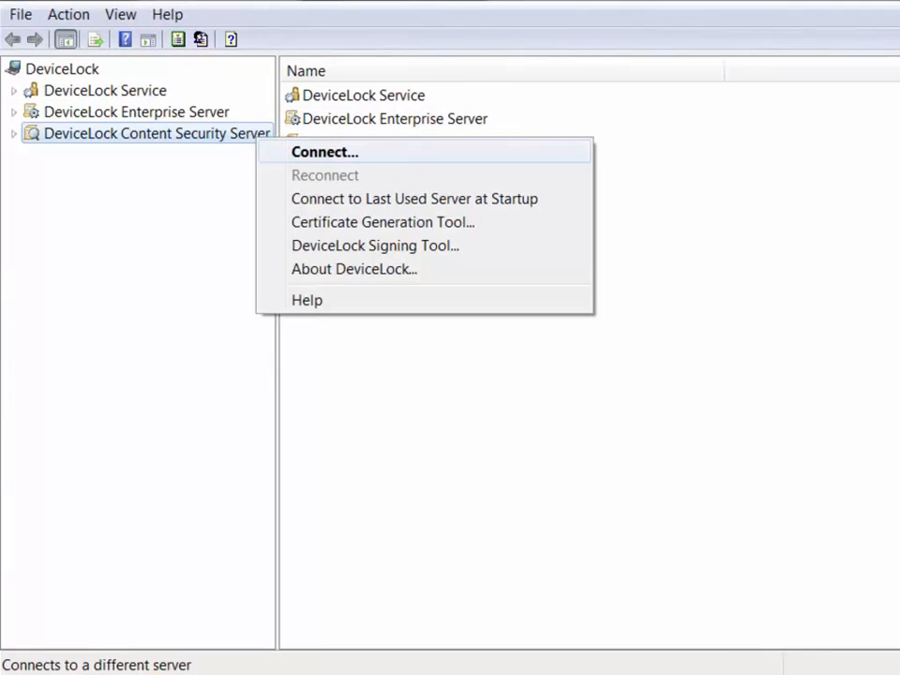
click(324, 152)
click(657, 434)
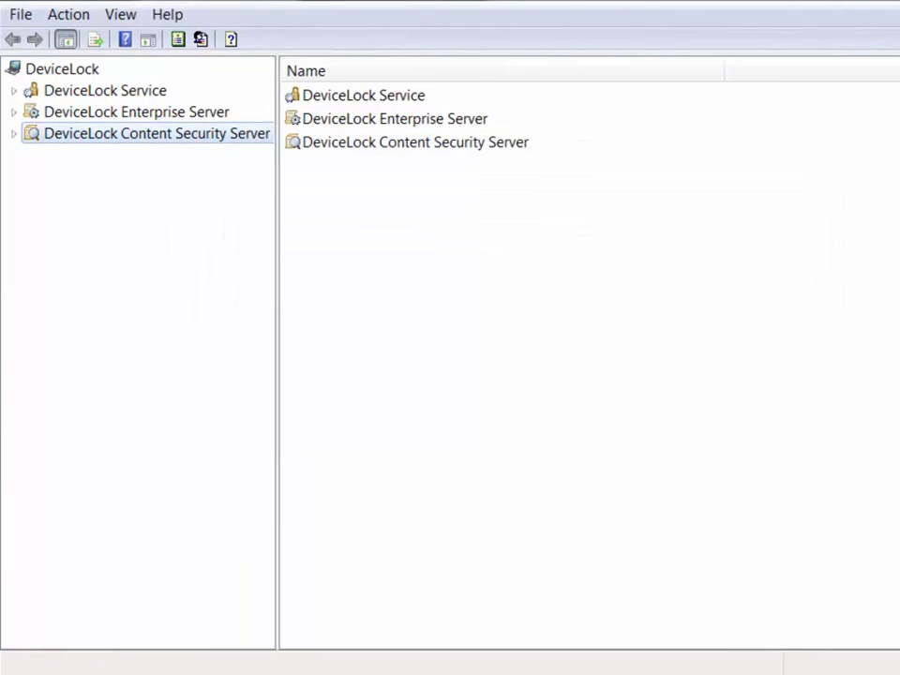
click(14, 134)
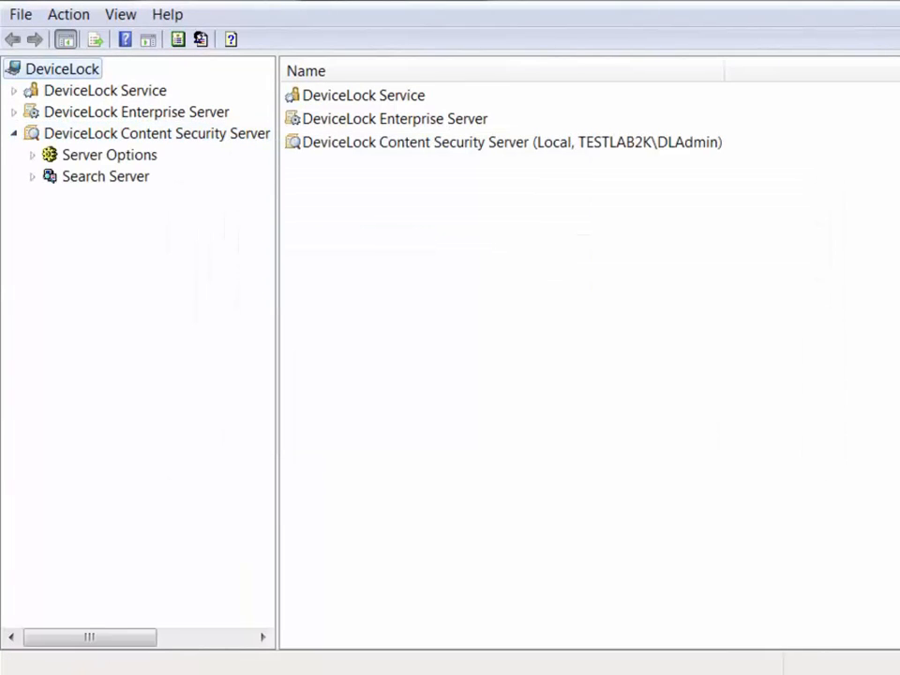
click(33, 156)
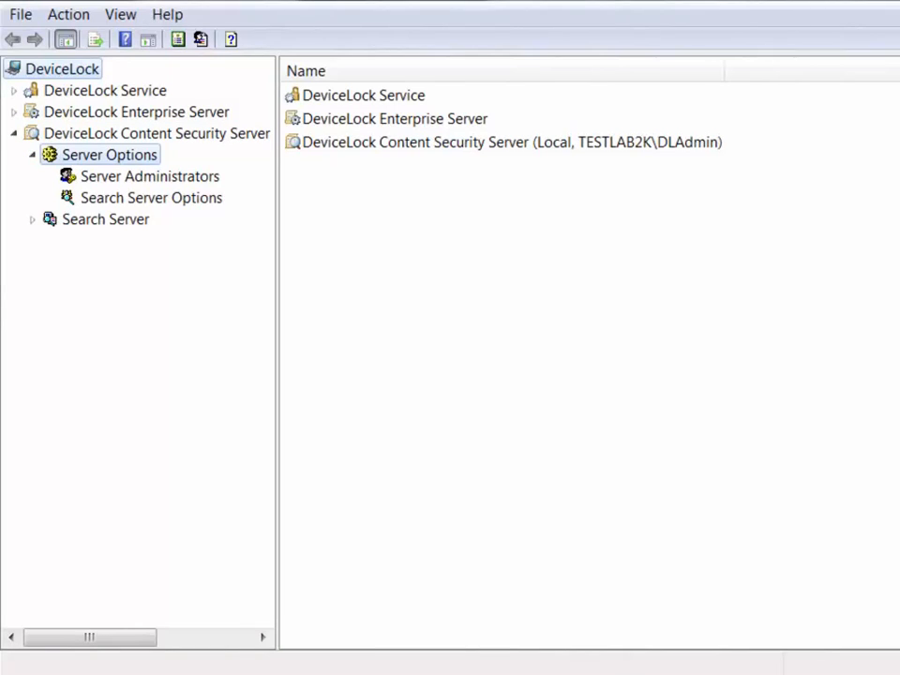
click(109, 156)
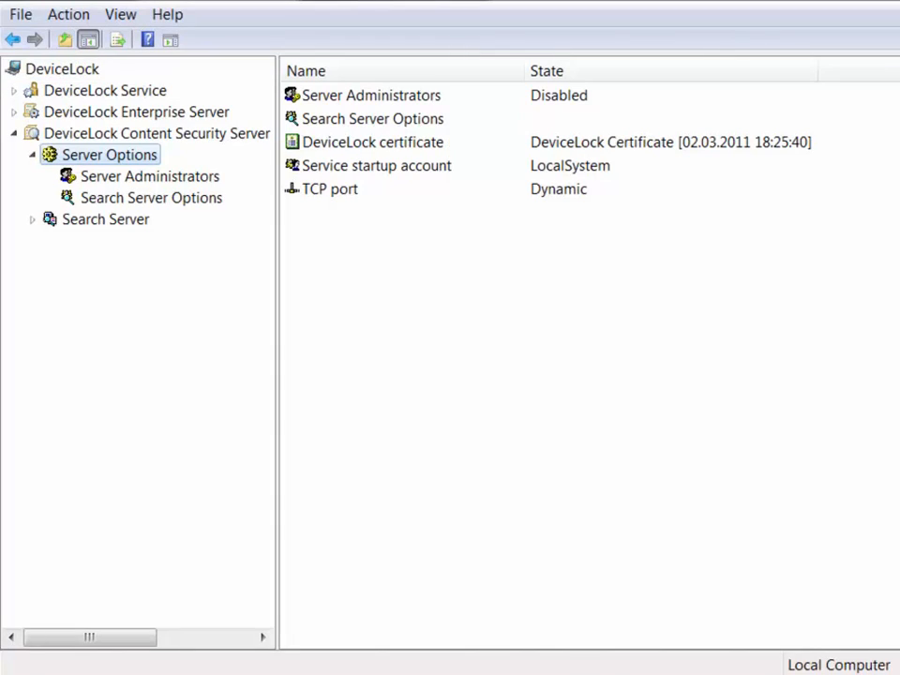
click(150, 197)
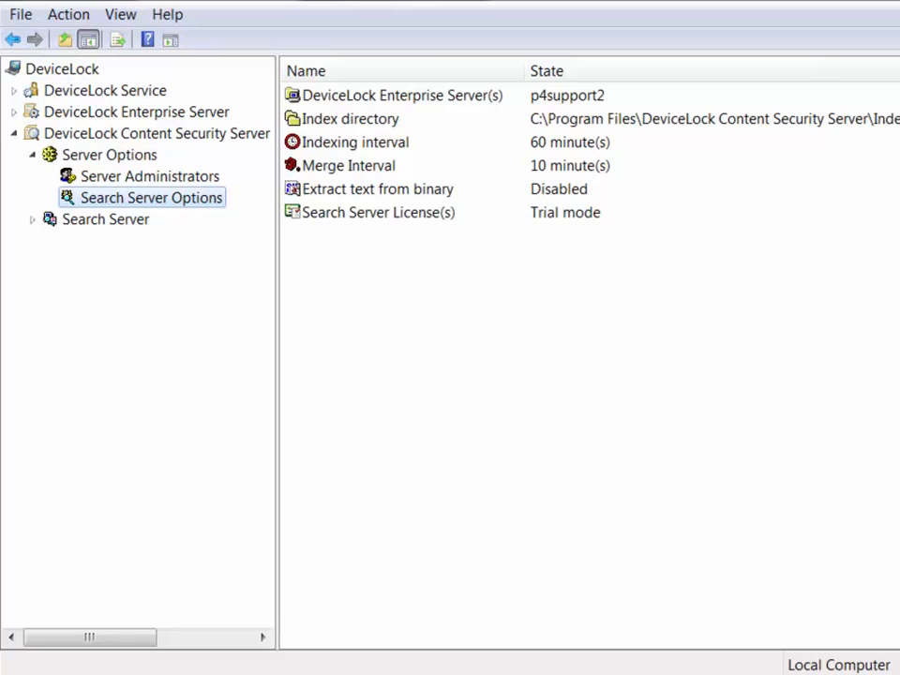
click(108, 154)
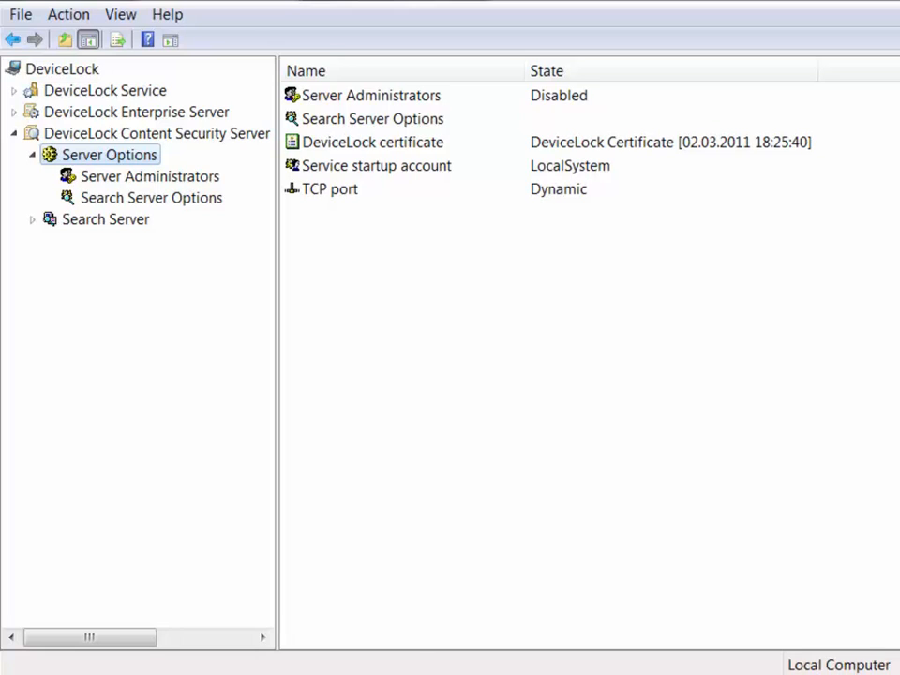
Uncheck Enable Default Security in Server Administrators properties so it reads Enabled.
click(371, 96)
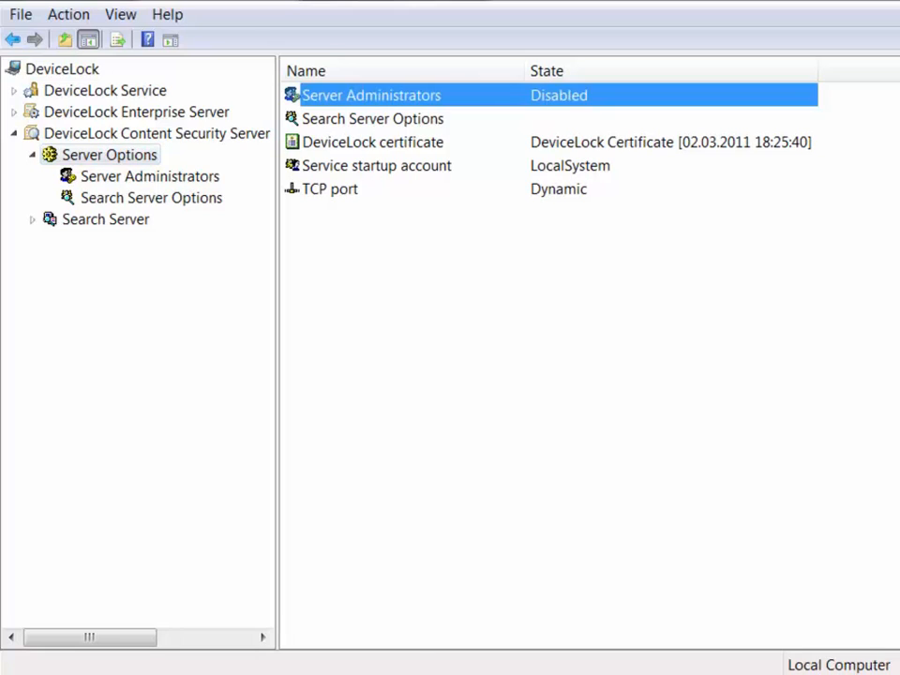
right_click(688, 96)
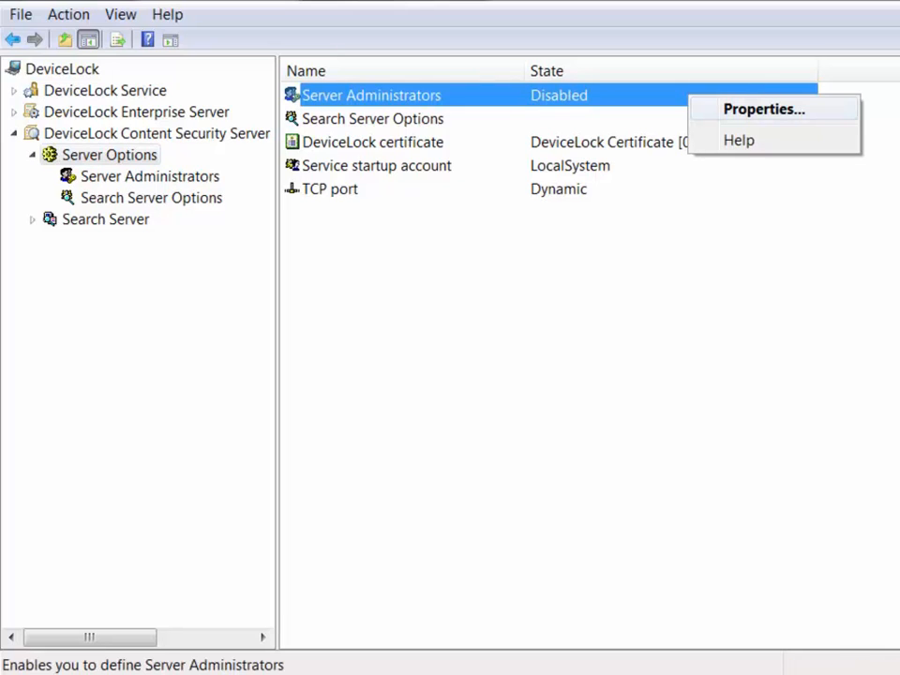
key(Return)
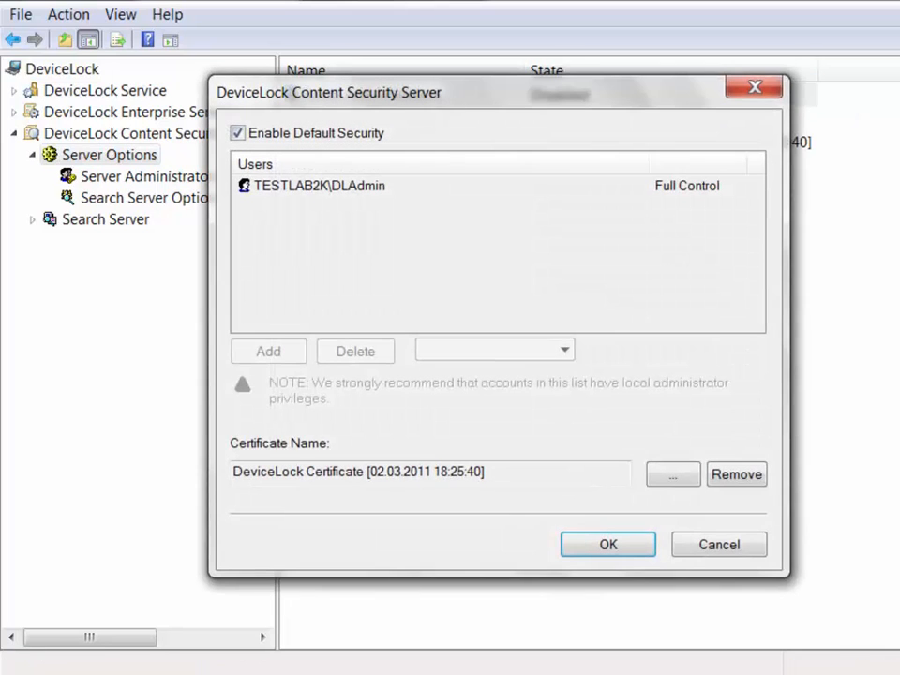
click(320, 186)
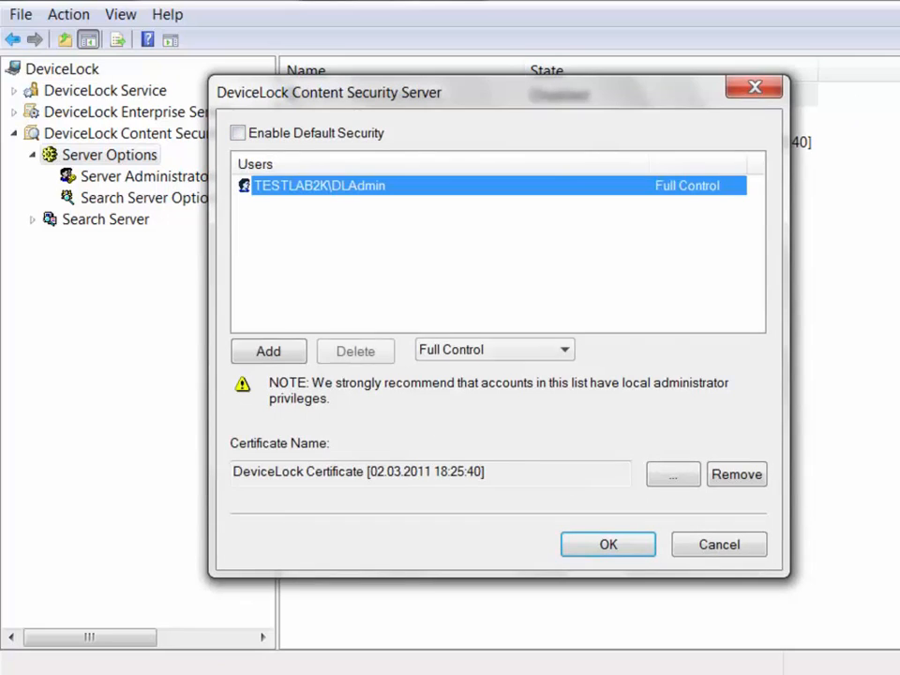
click(608, 544)
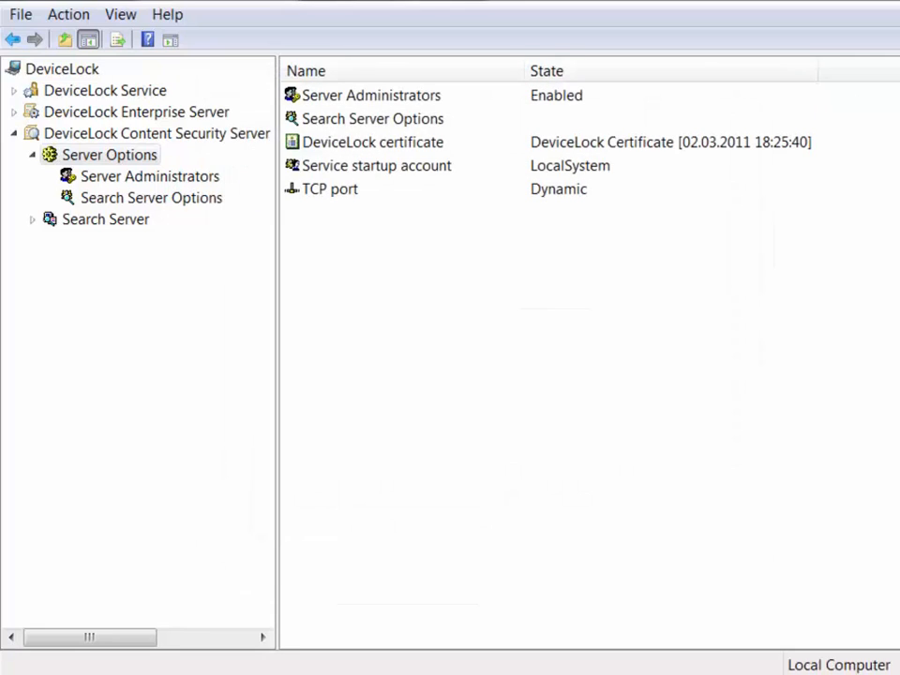
Inspect the DeviceLock certificate name and close the certificate settings unchanged.
click(376, 166)
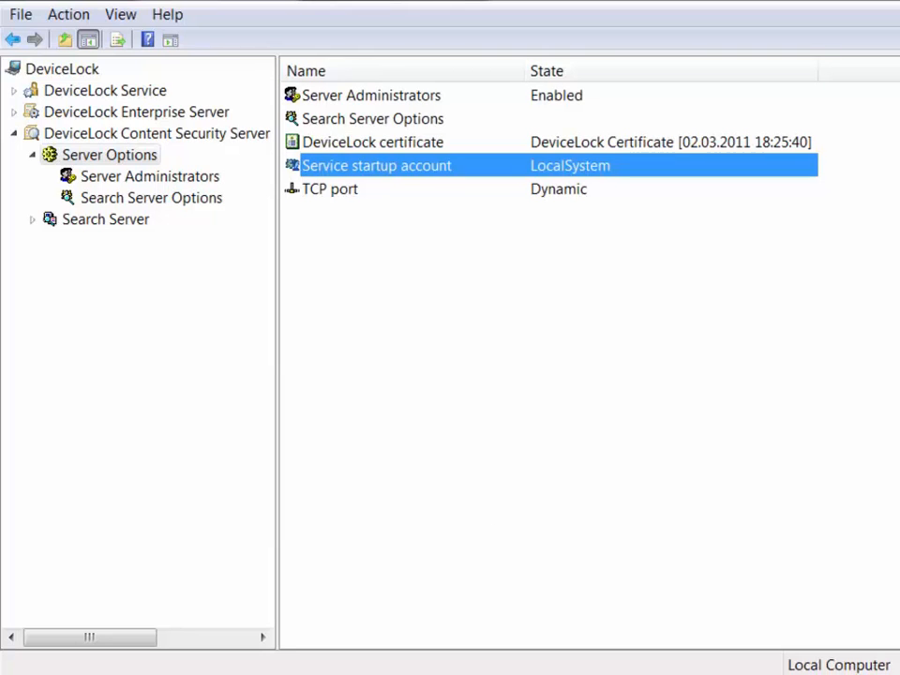
double_click(373, 143)
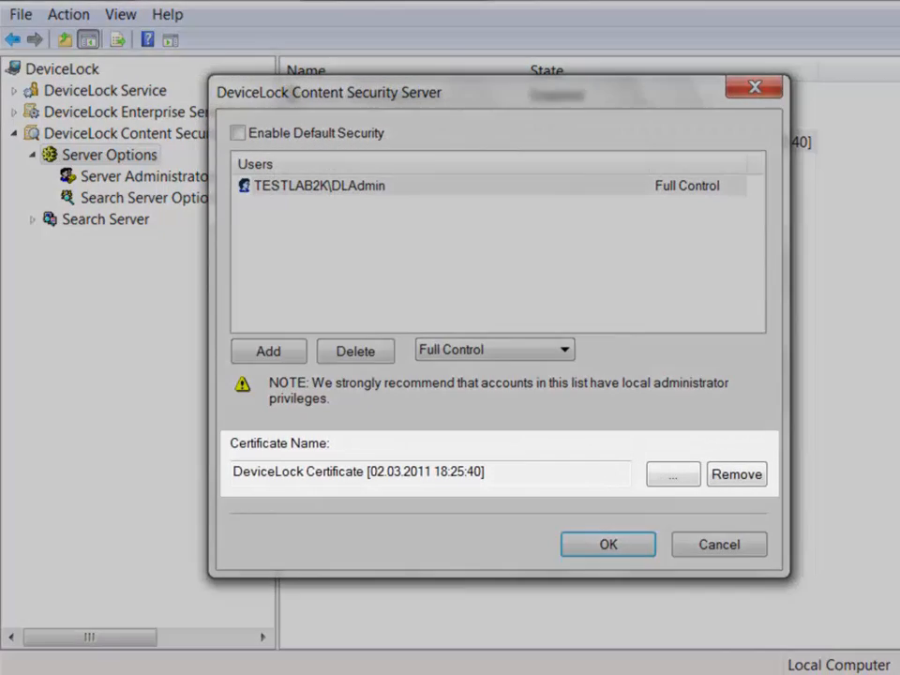
click(487, 472)
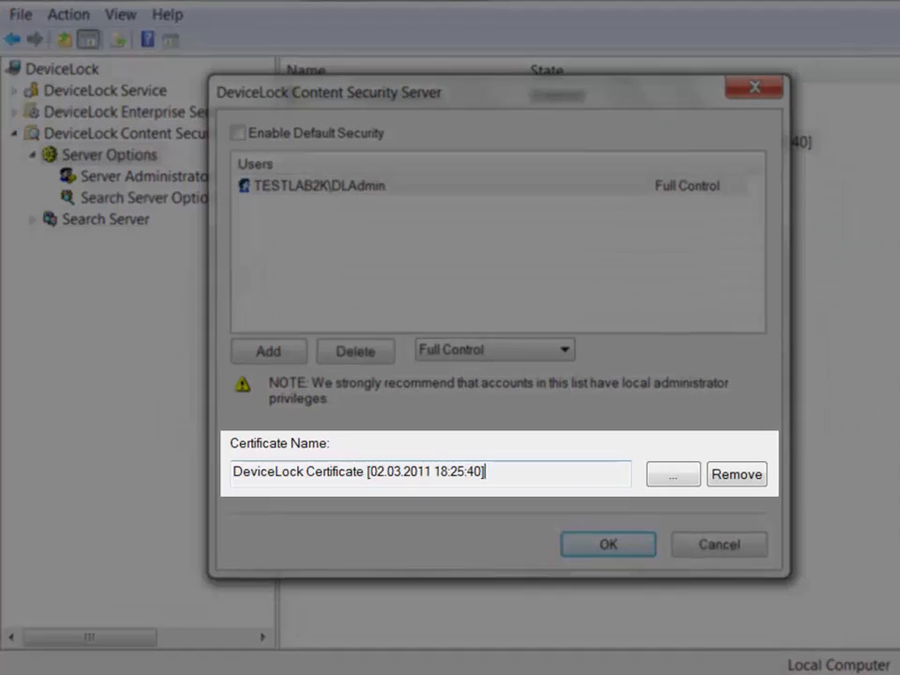
drag(486, 471, 232, 471)
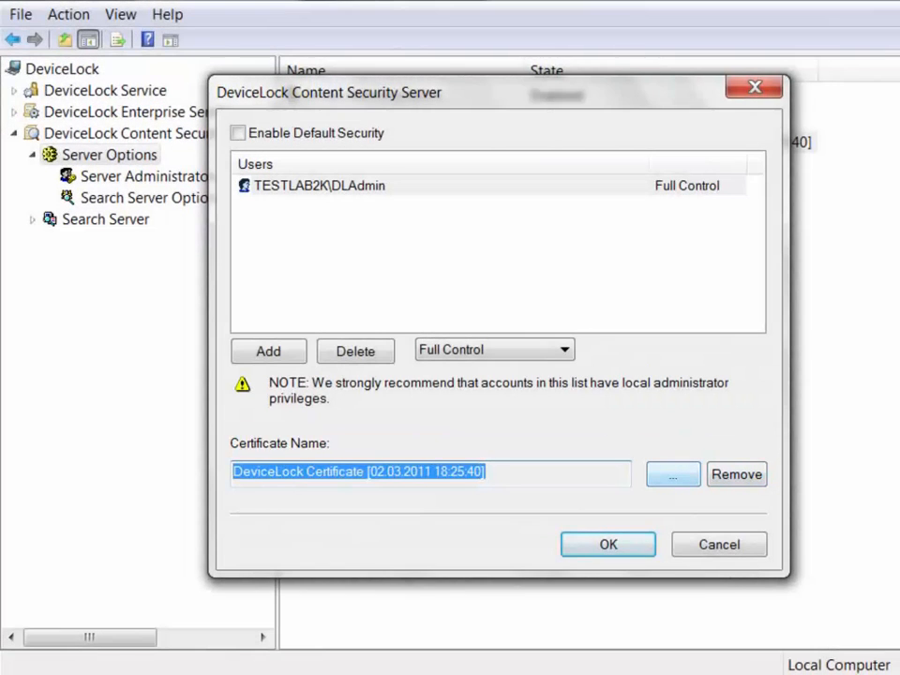
key(Return)
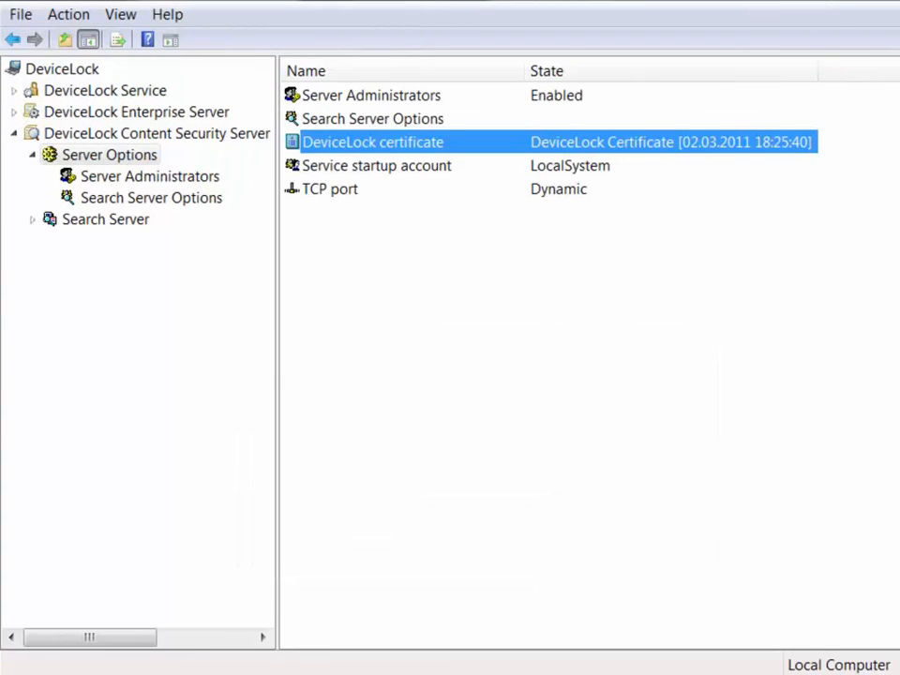
Check the startup account and TCP port settings, keep dynamic ports, then view Search Server Options.
double_click(330, 189)
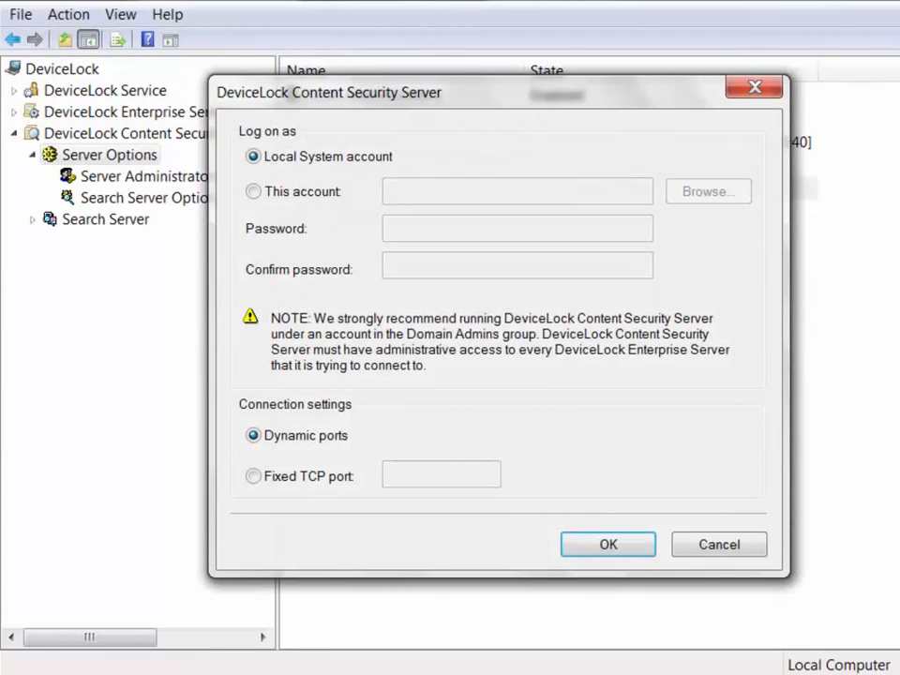
click(253, 476)
click(253, 434)
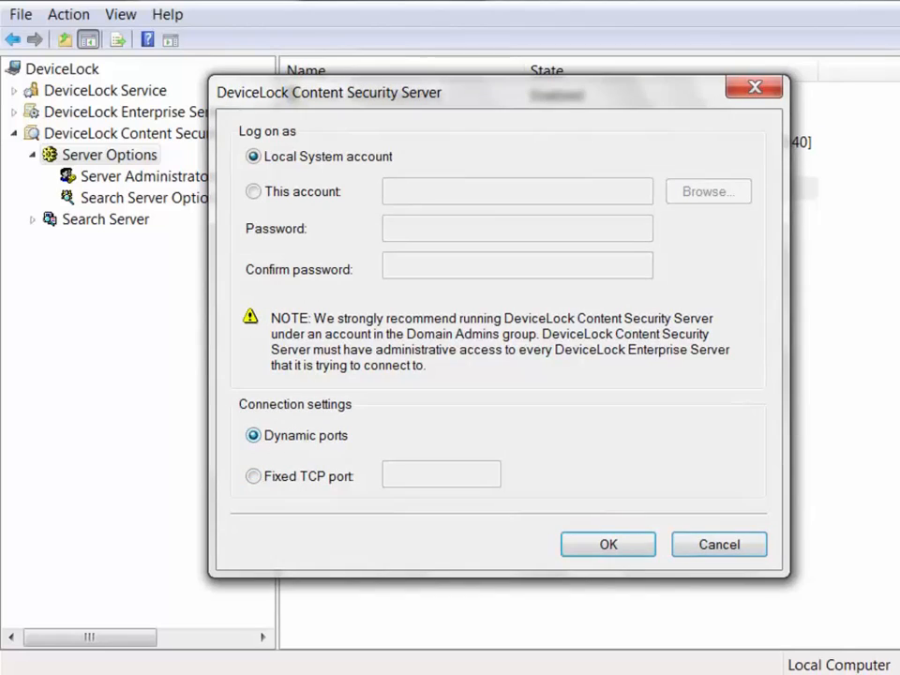
click(754, 88)
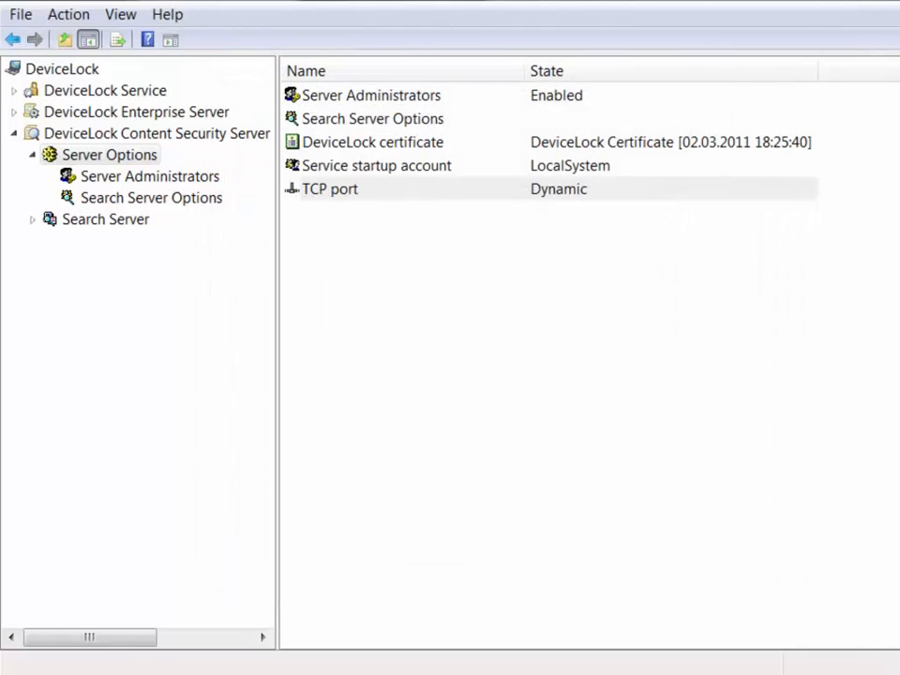
click(151, 197)
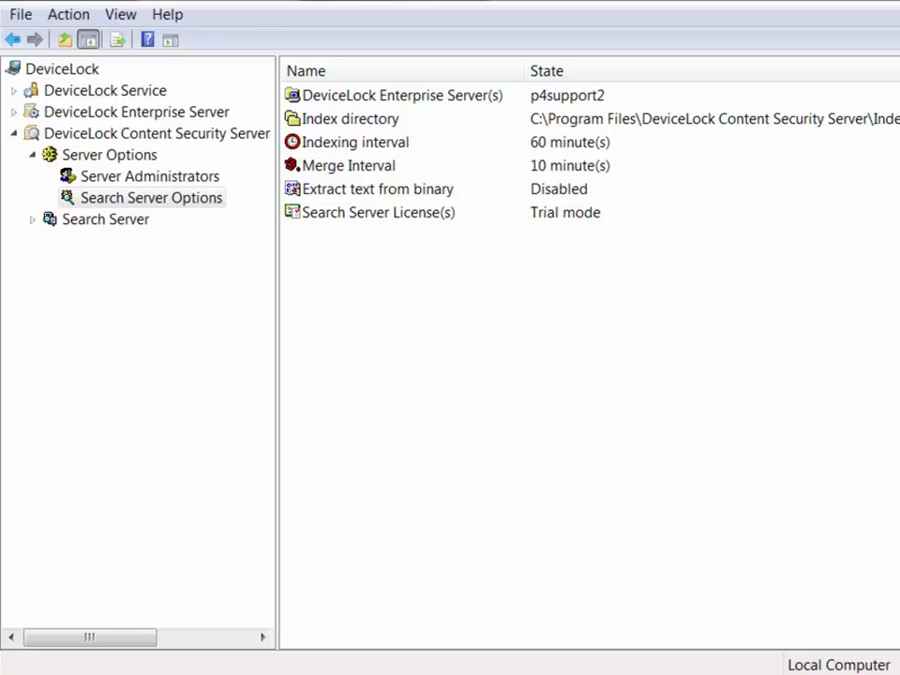
Load the license file C:\dlss.lic so the Search Server License reads Installed instead of Trial.
double_click(379, 213)
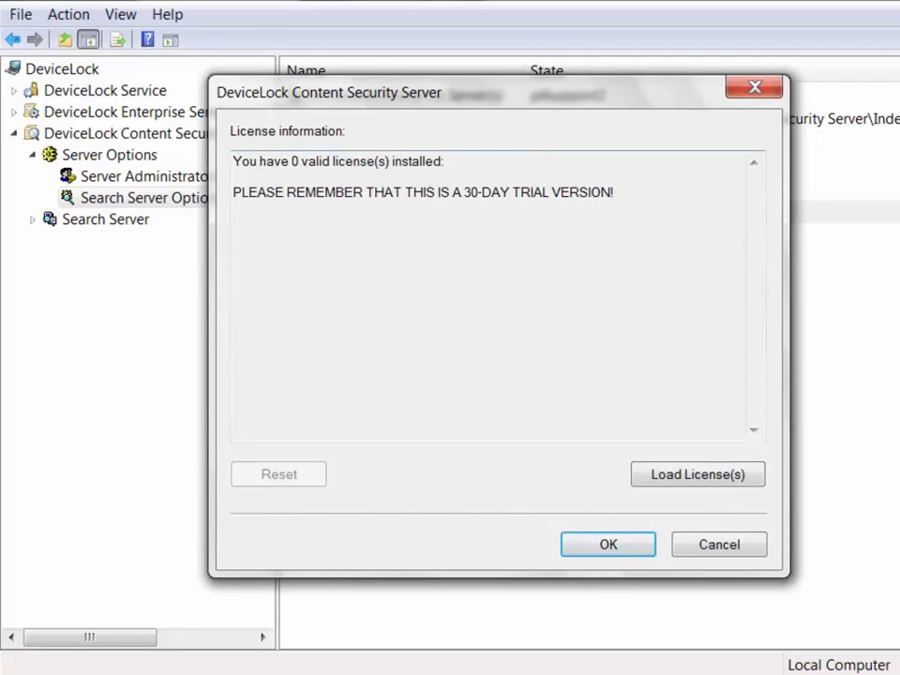
click(697, 474)
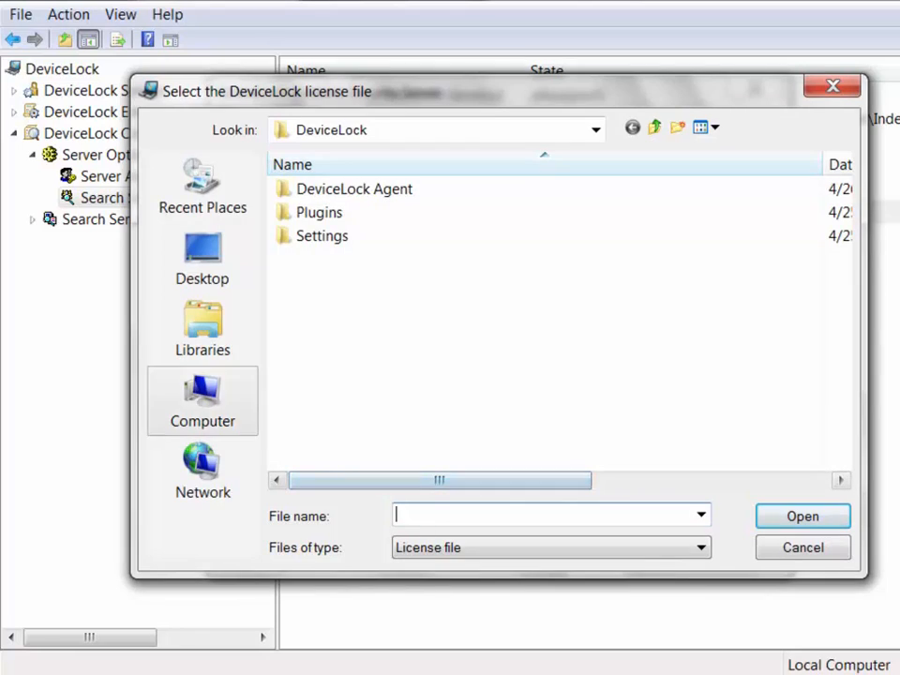
click(202, 403)
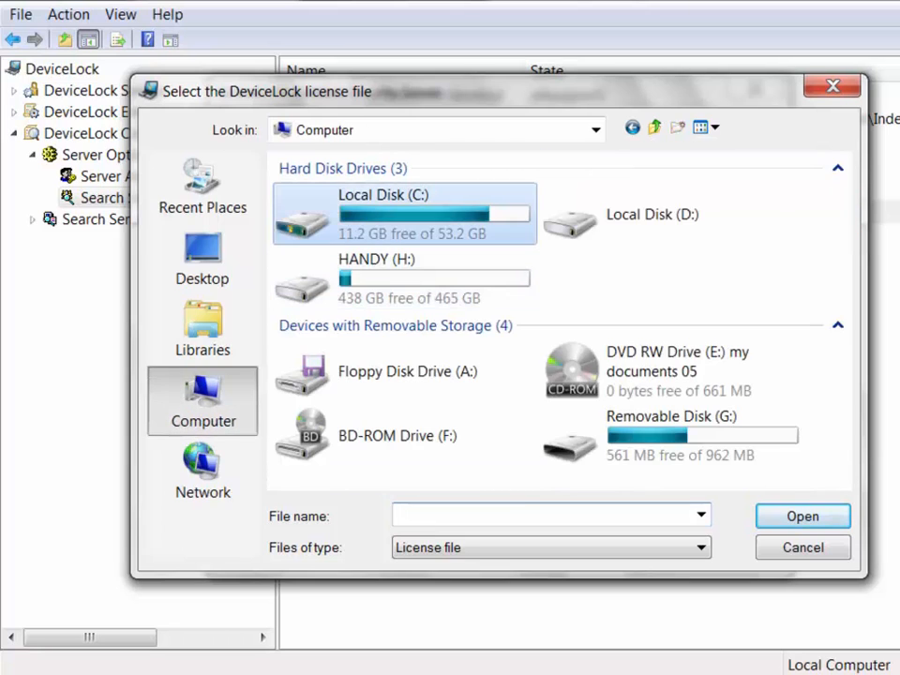
double_click(394, 229)
click(318, 329)
key(Return)
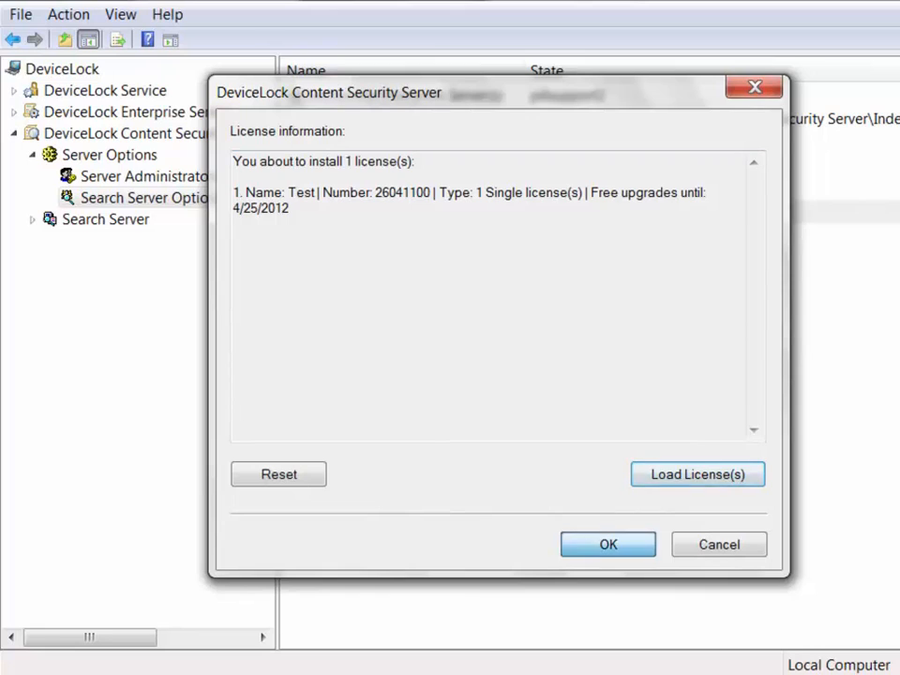
click(608, 545)
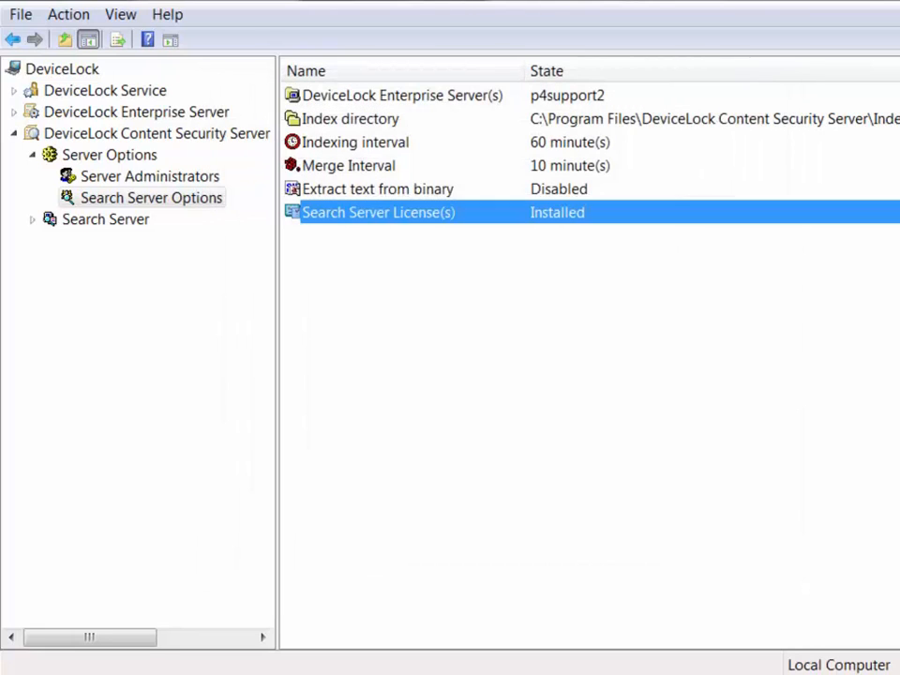
click(402, 96)
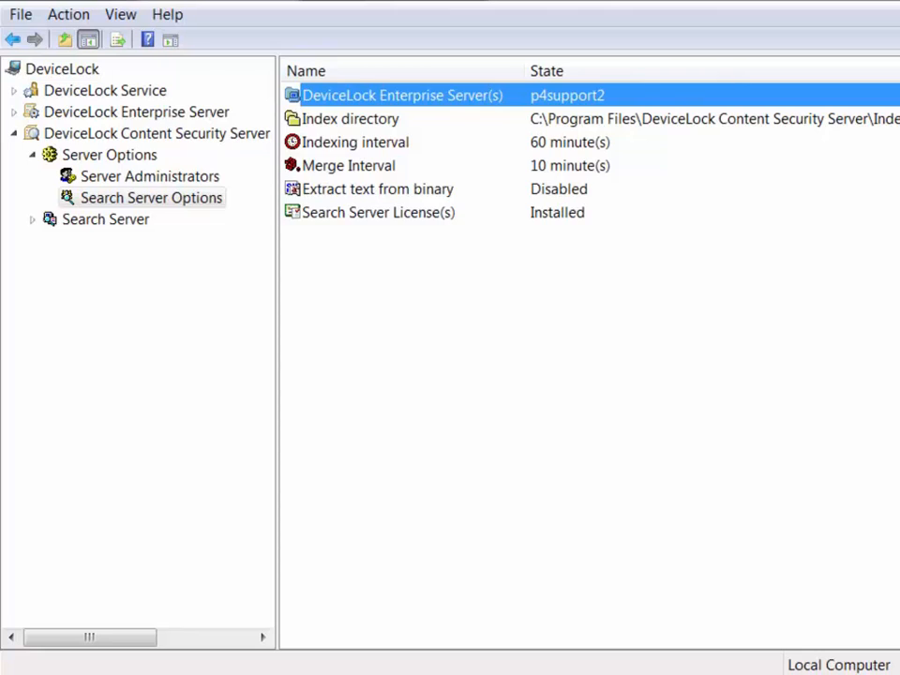
Inspect the Enterprise Server (p4support2) and Index directory settings, leaving both unchanged.
double_click(402, 96)
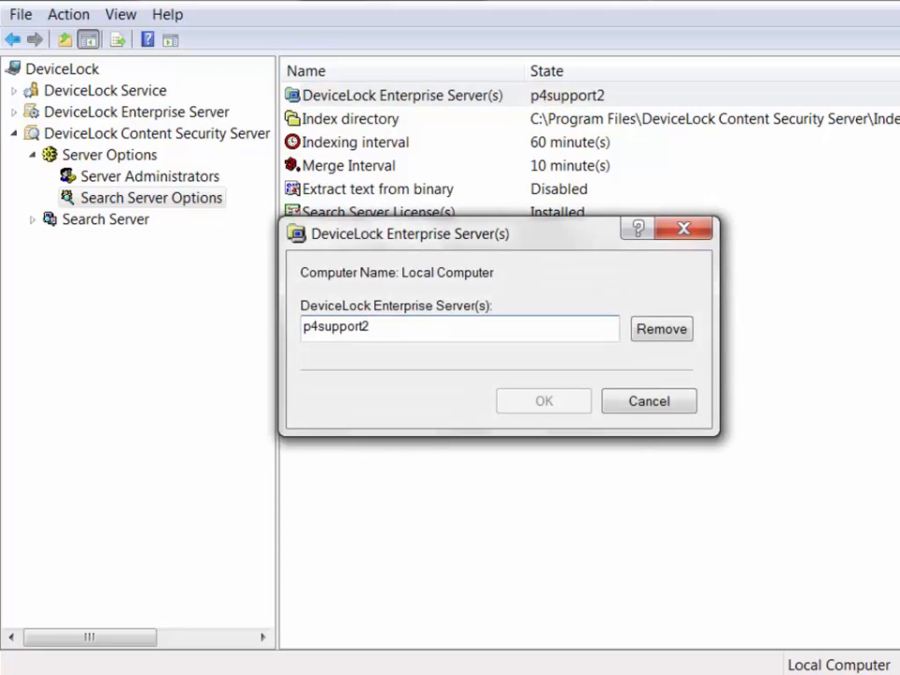
key(shift+End)
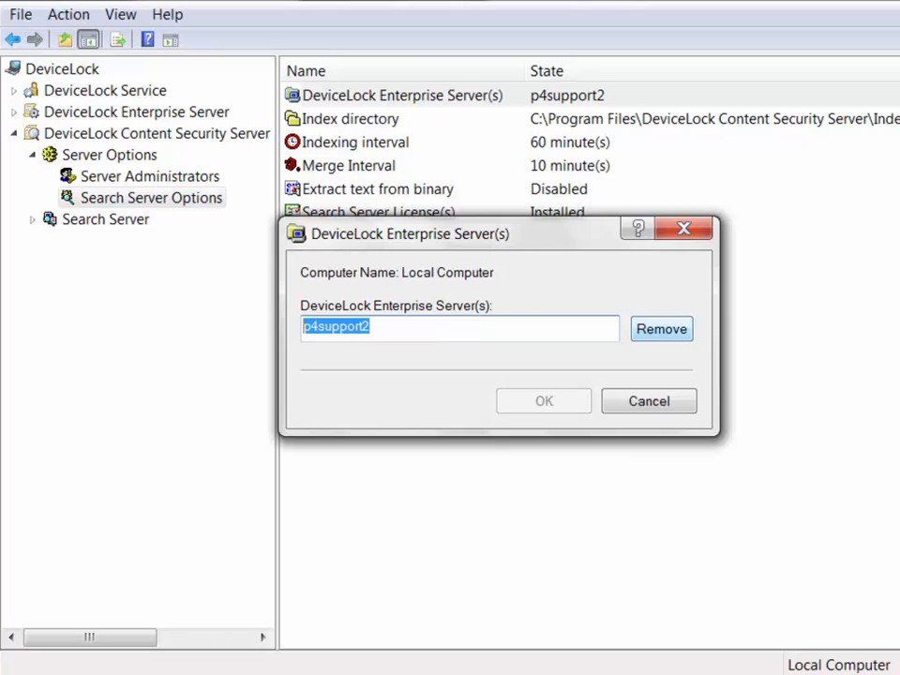
click(683, 229)
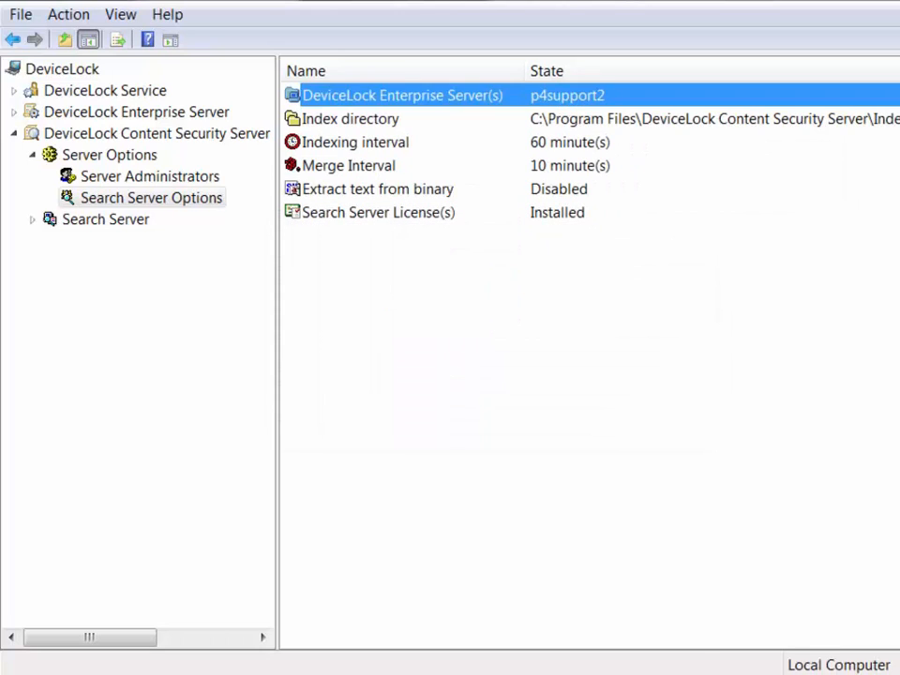
click(350, 119)
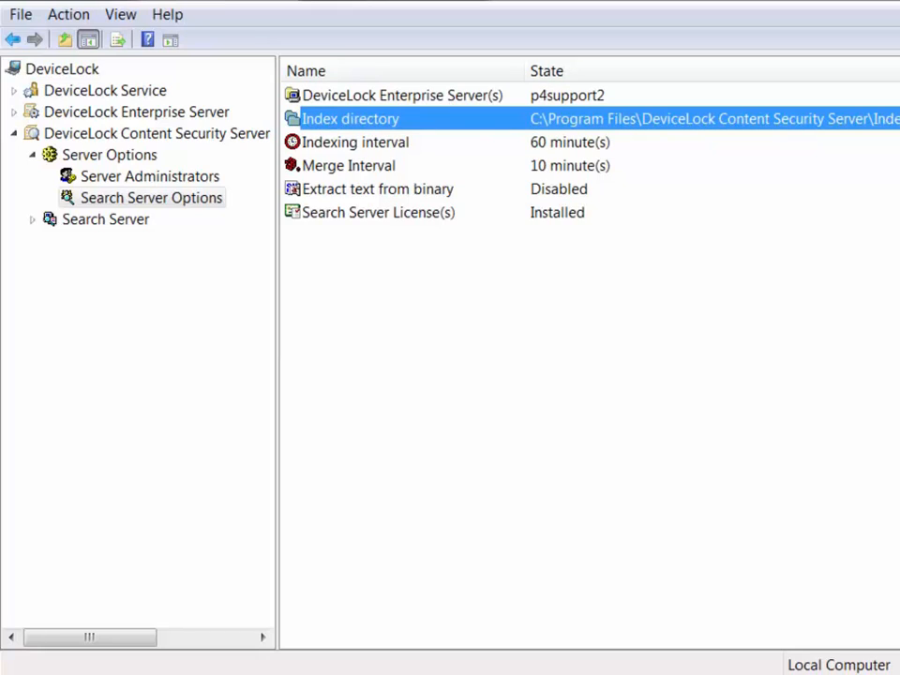
double_click(350, 119)
drag(651, 320, 301, 320)
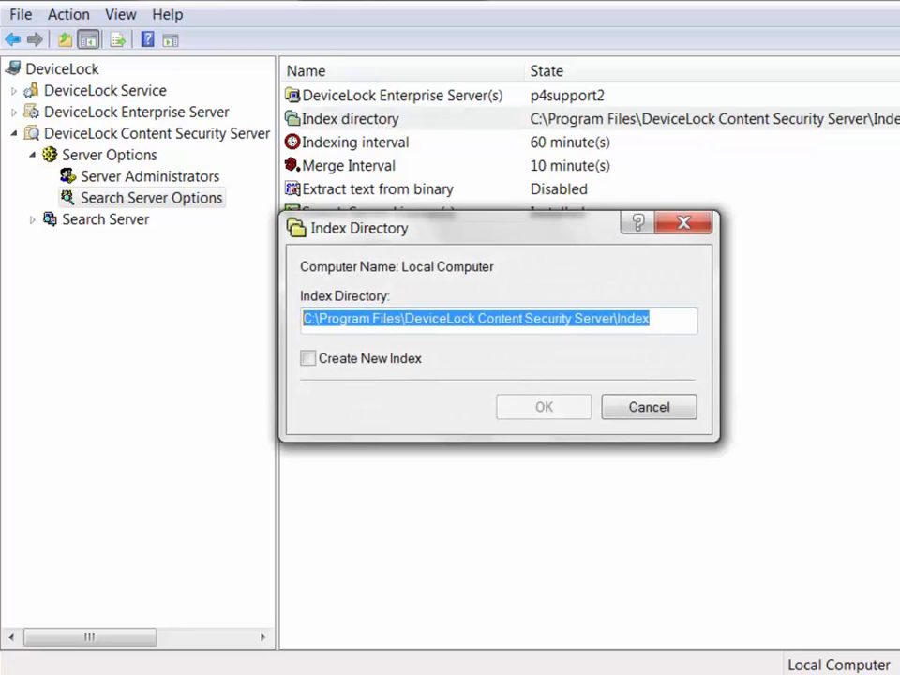
click(309, 358)
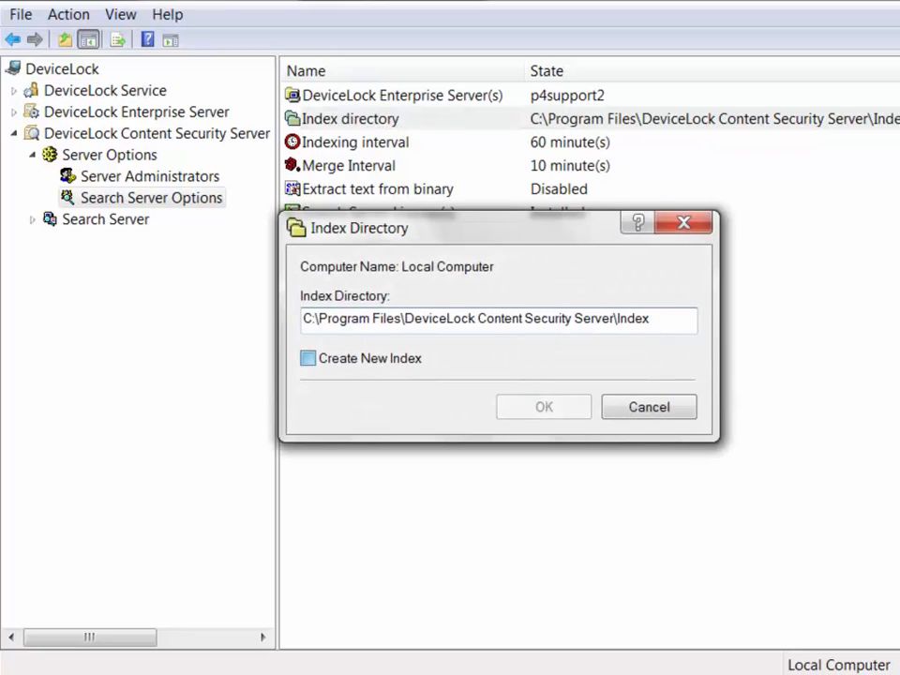
click(308, 358)
click(648, 406)
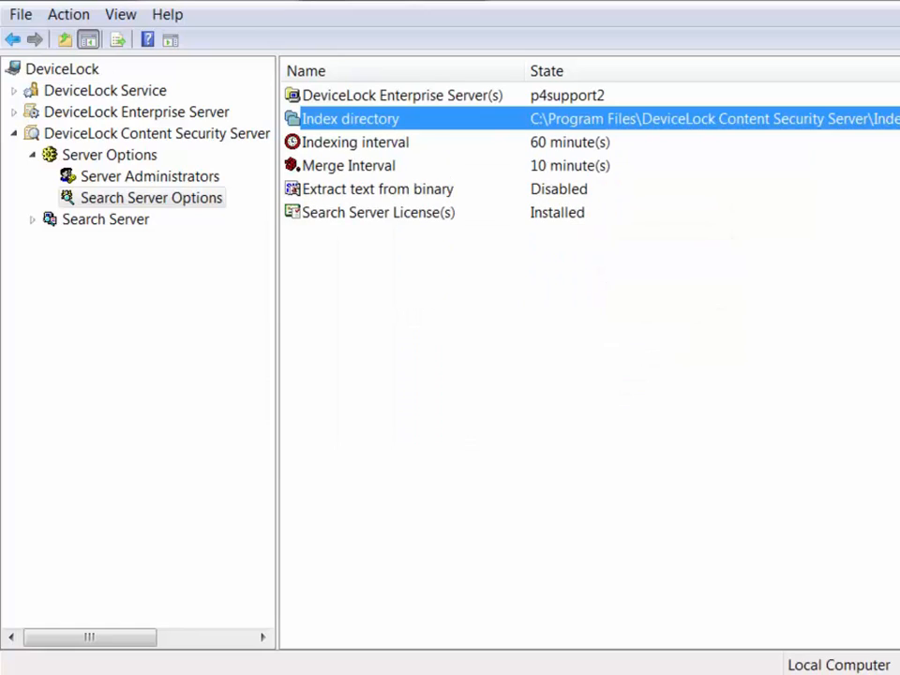
Enable Extract text from binary, then set it back to Disabled.
click(378, 189)
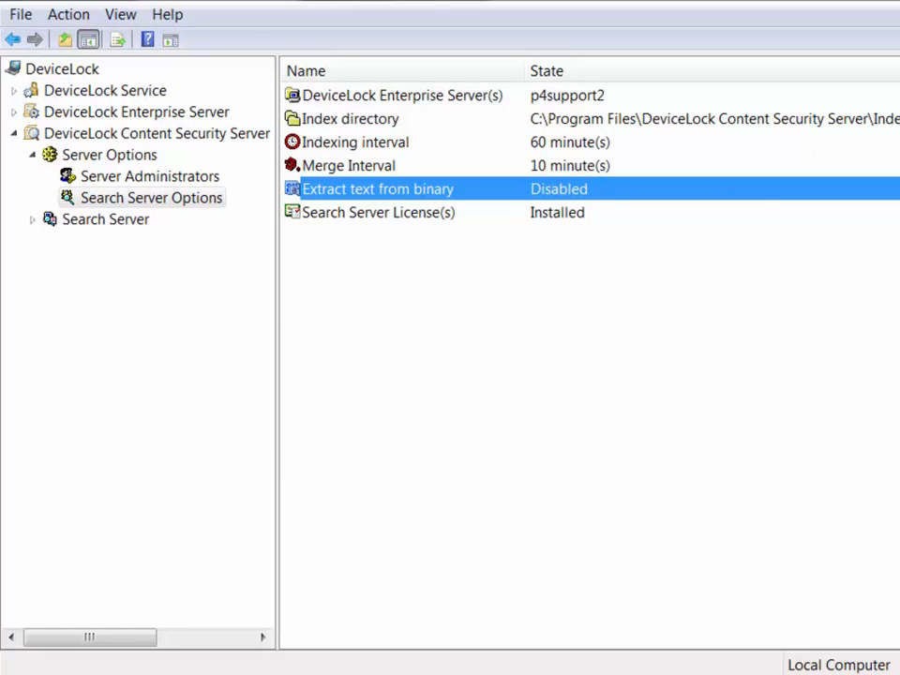
right_click(633, 190)
click(676, 204)
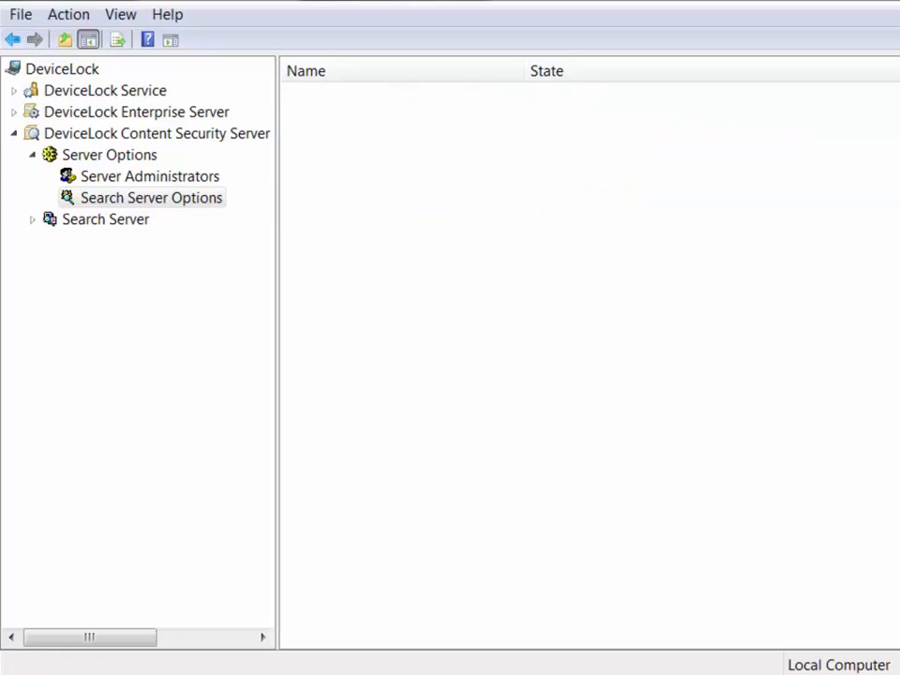
right_click(711, 198)
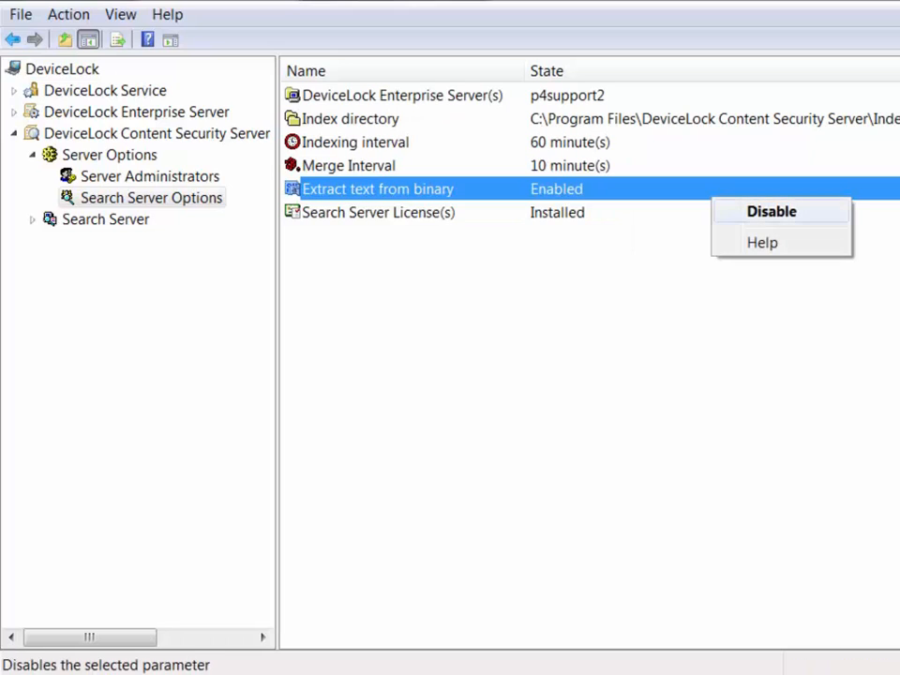
click(771, 212)
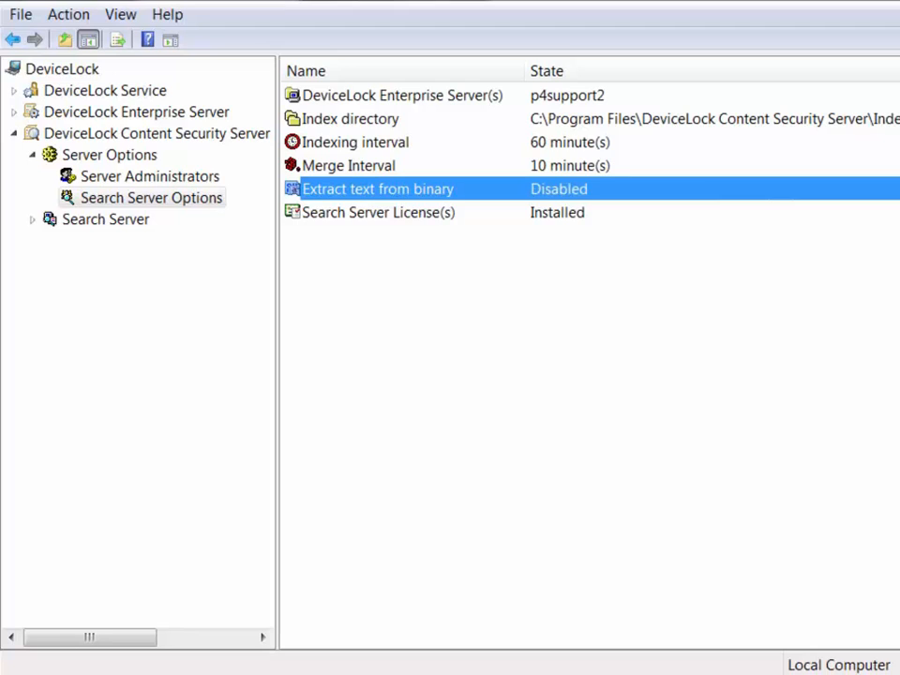
click(570, 143)
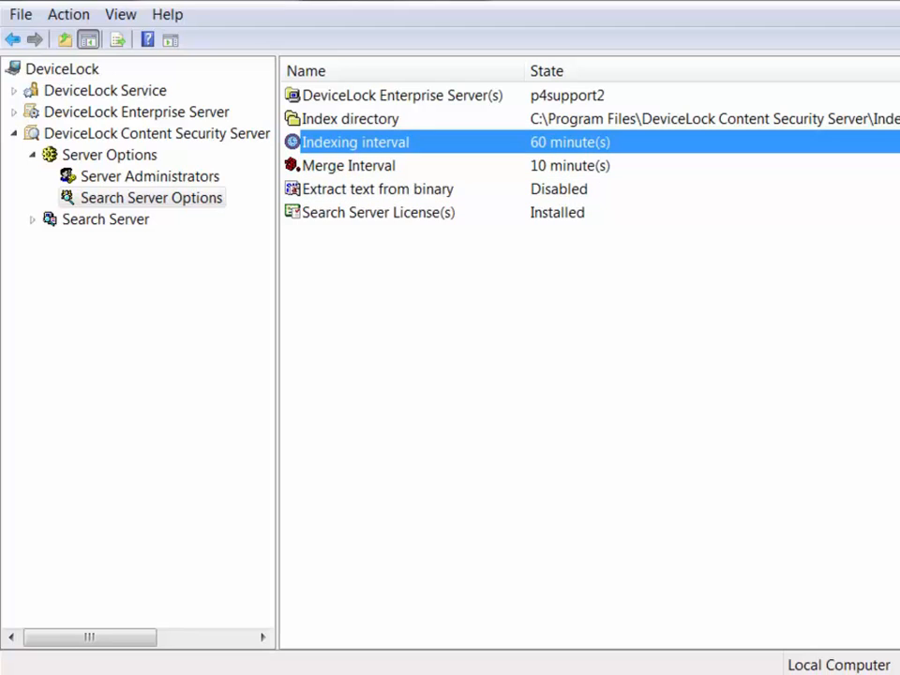
Change the indexing interval from 60 to 30 minutes.
key(Return)
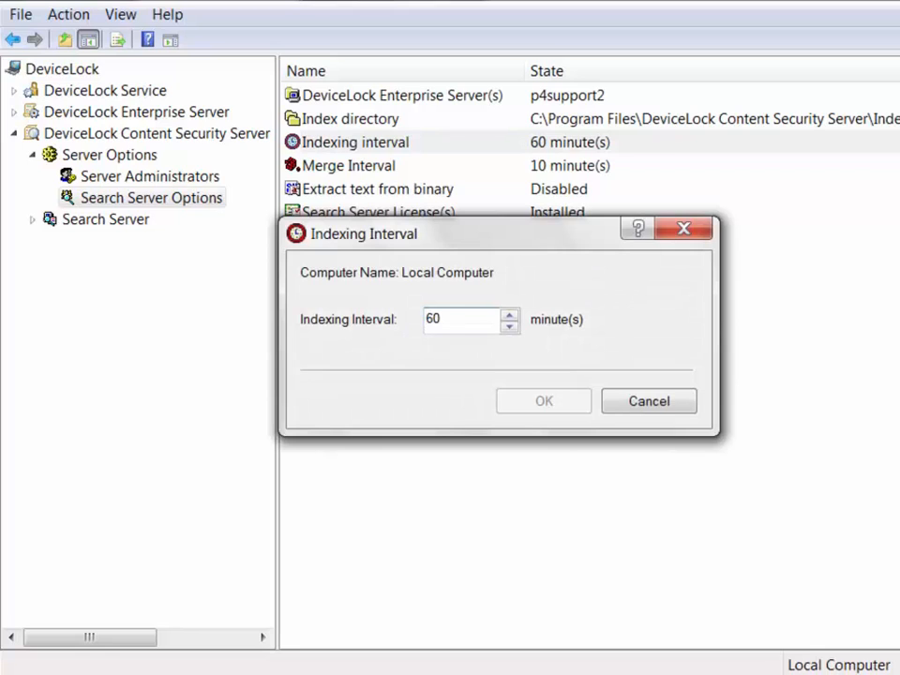
key(shift+Home)
text(30)
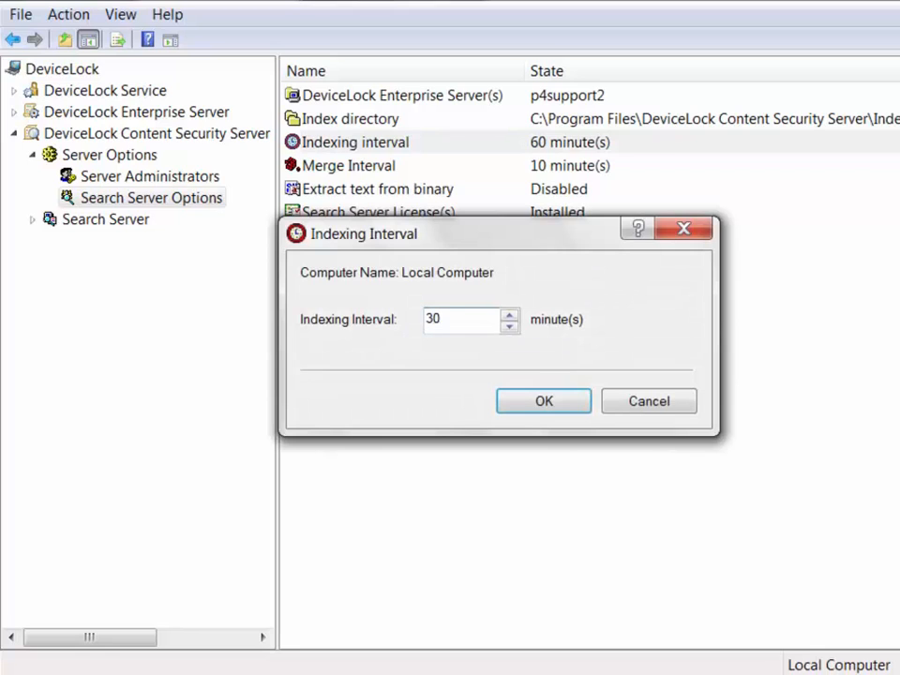
key(Return)
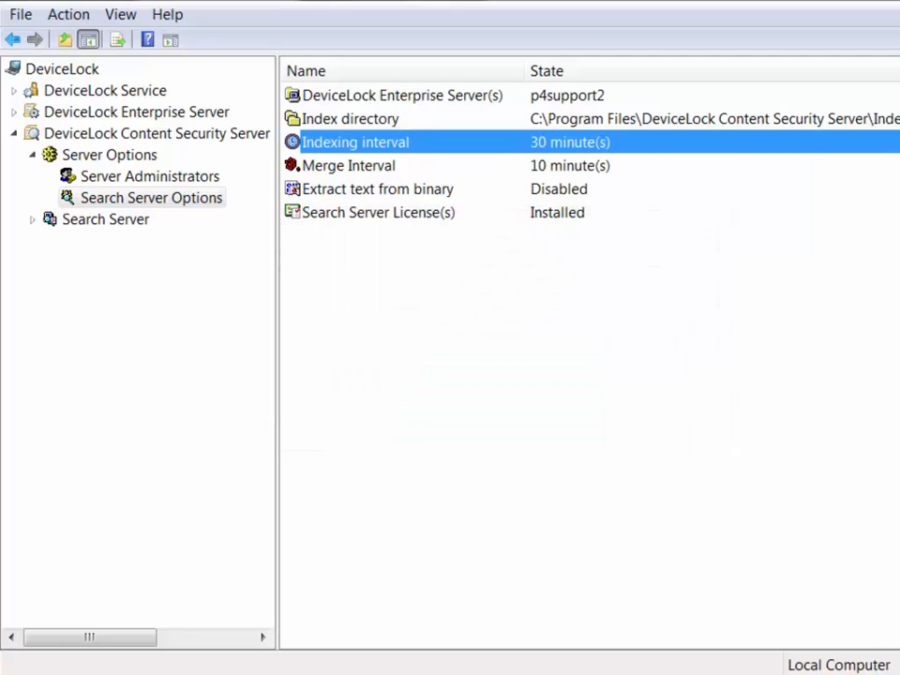
Change the merge interval from 10 to 5 minutes.
key(Down)
key(Return)
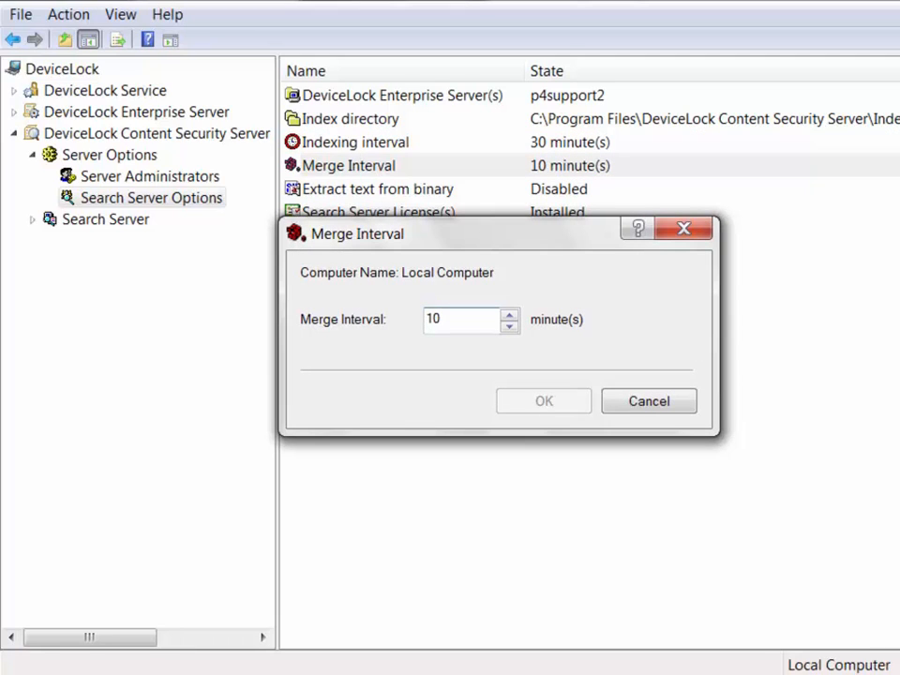
key(shift+Home)
text(5)
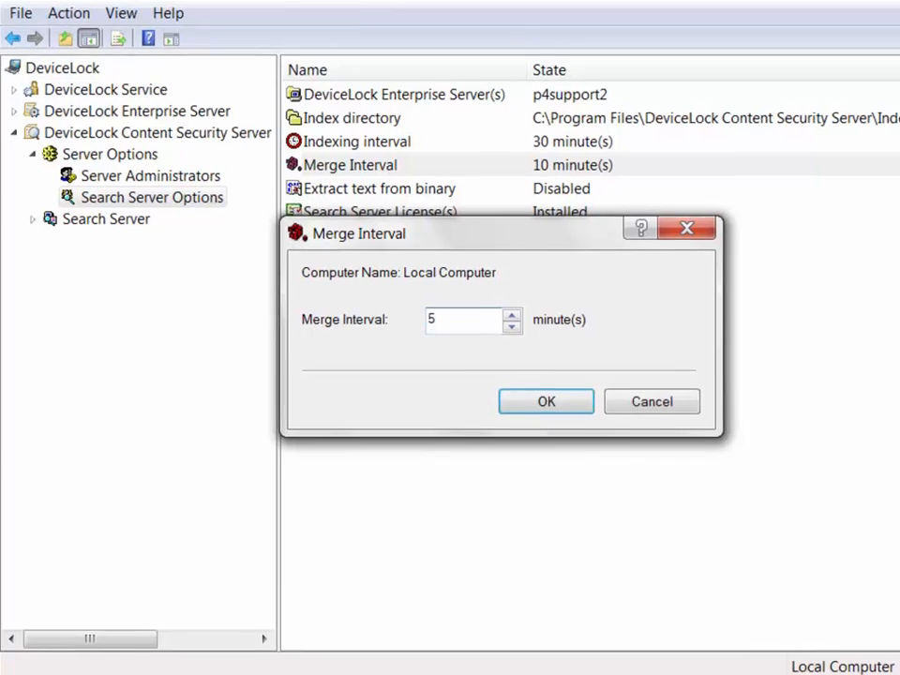
key(Return)
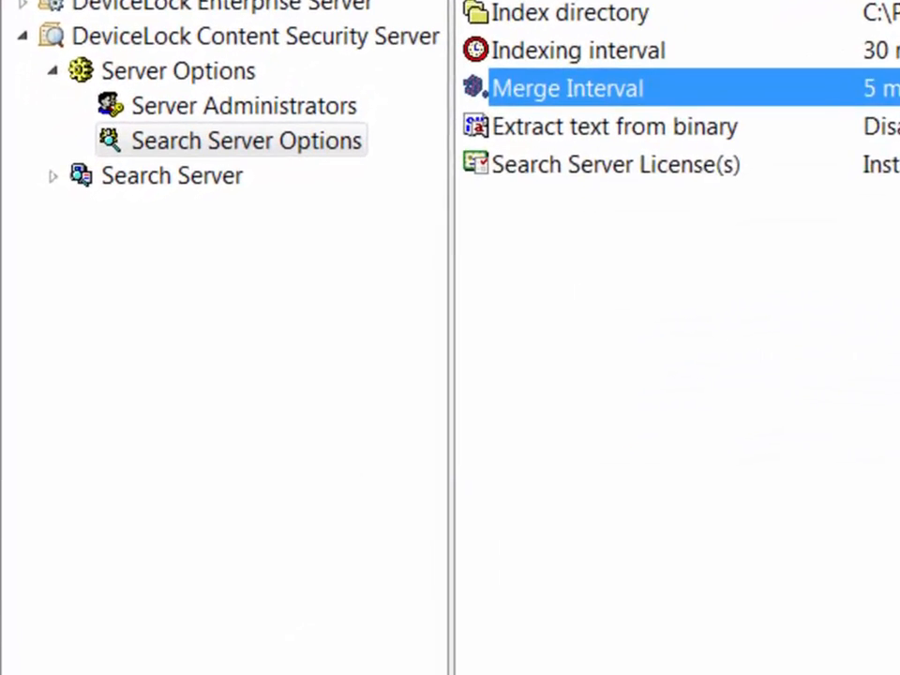
click(172, 175)
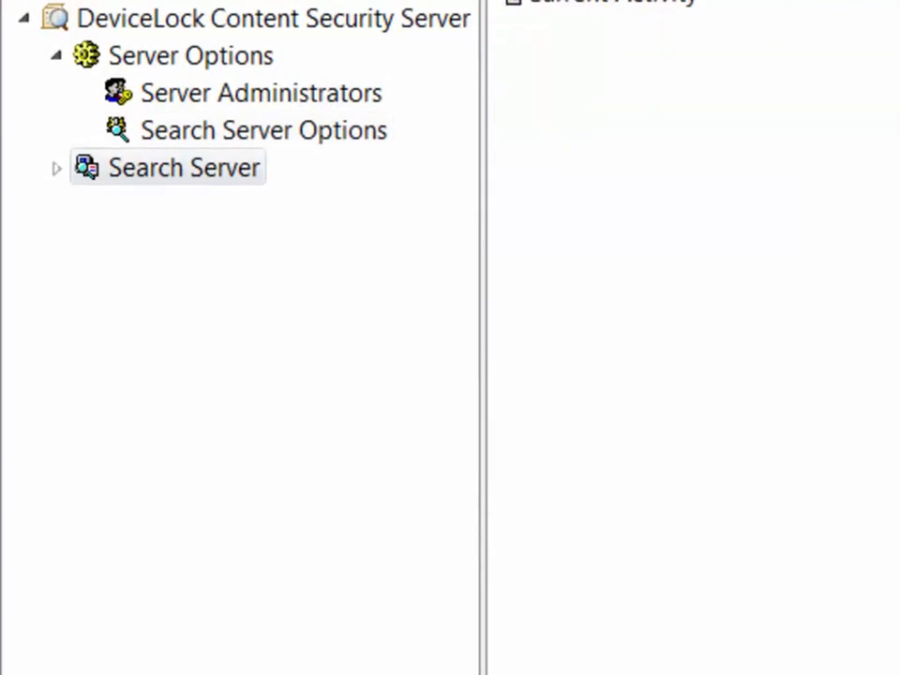
Refresh the Search Server's Current Activity list, showing p4support2 and Merge Index as Idle.
right_click(240, 172)
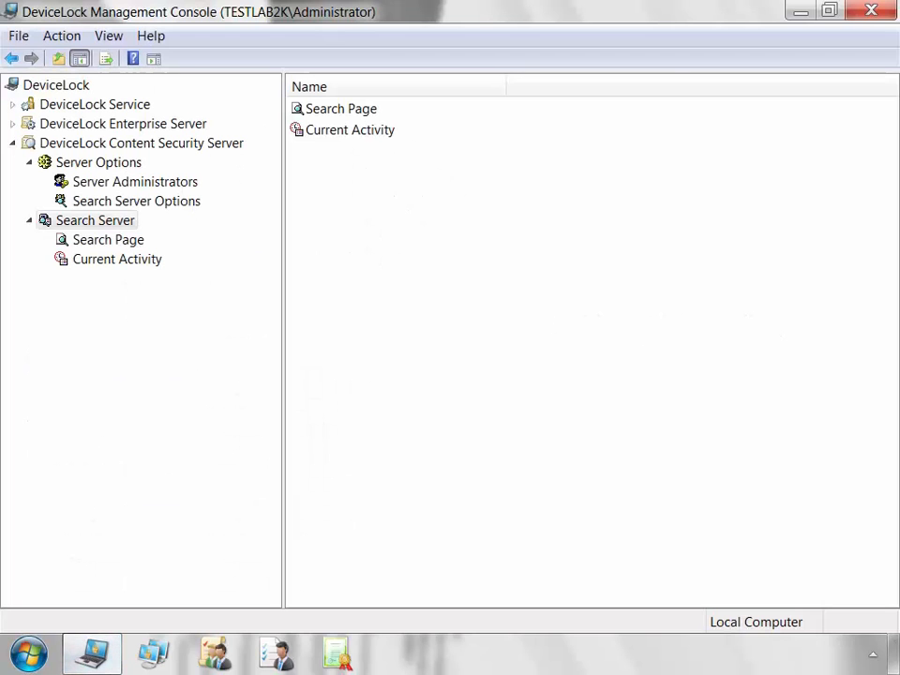
click(117, 259)
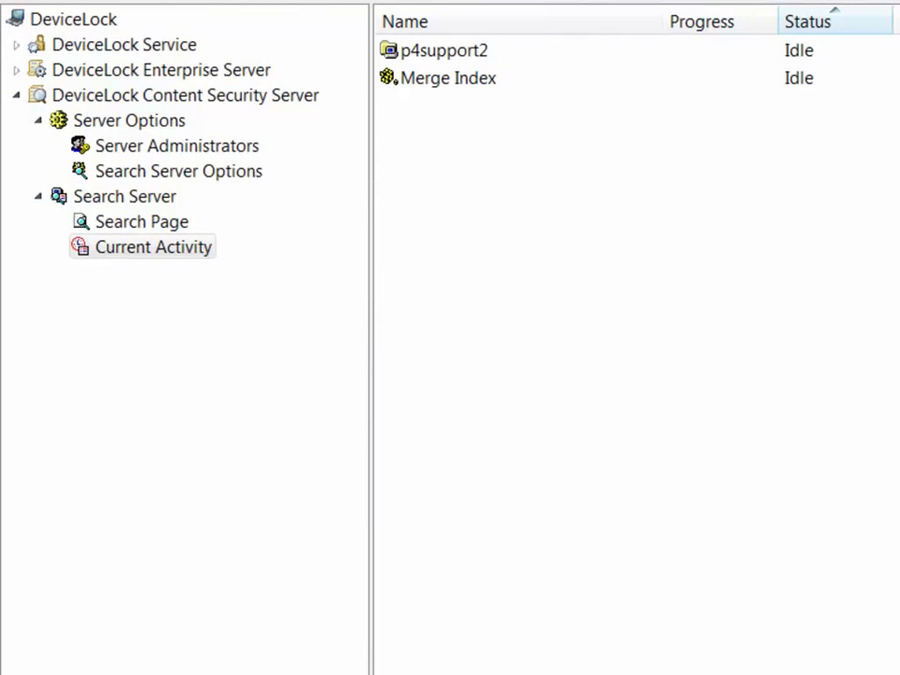
click(153, 248)
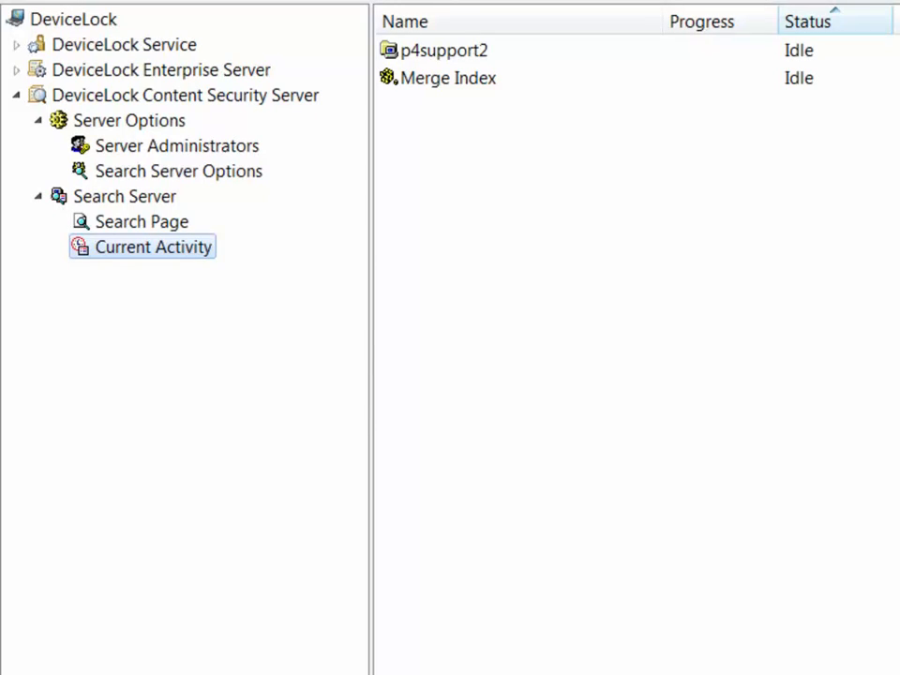
right_click(211, 254)
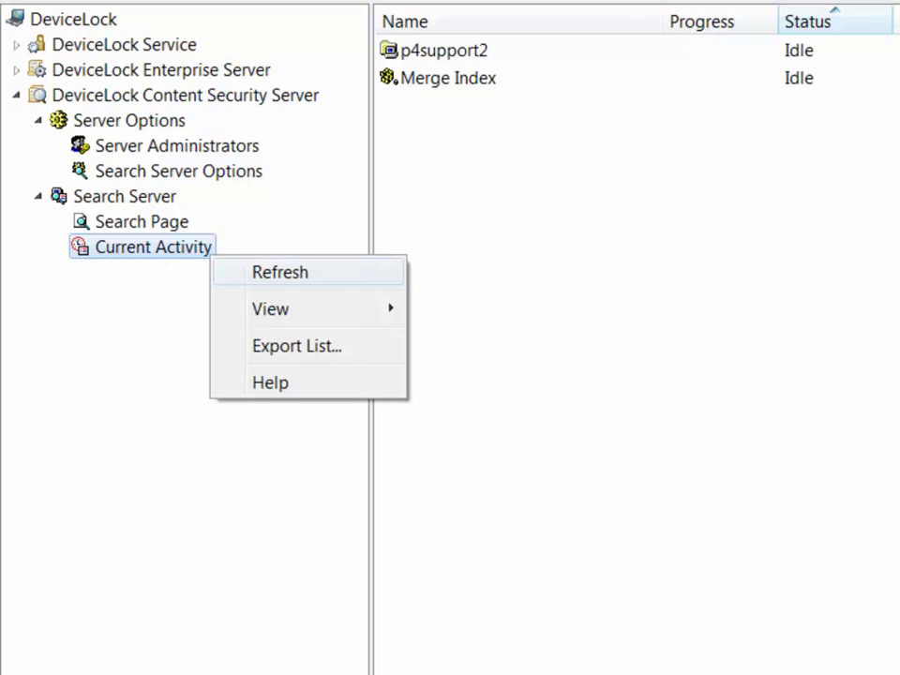
click(279, 273)
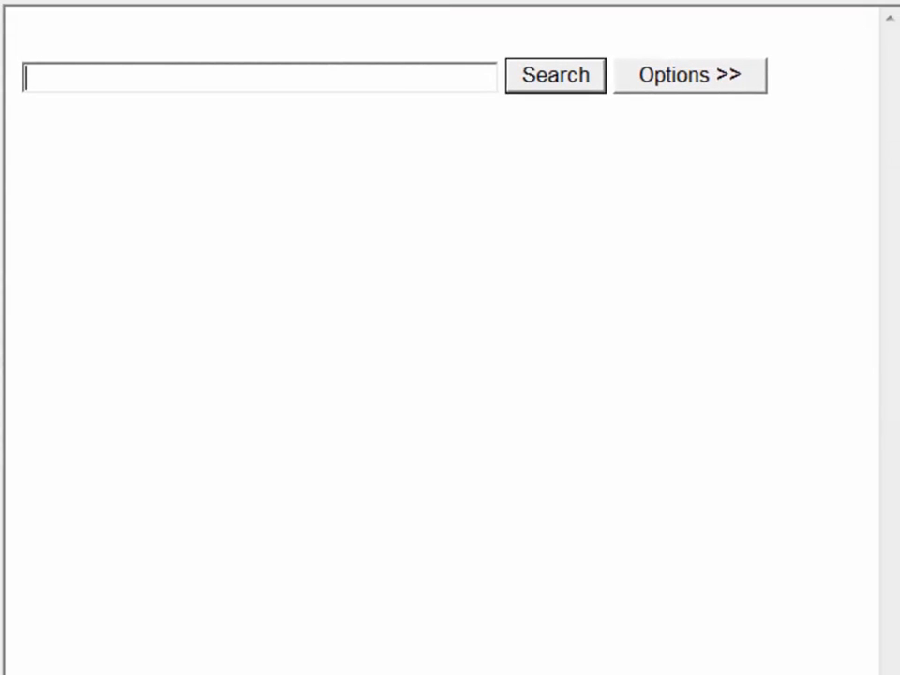
Enter 'devicelock' as the search term and expand the Options >> panel.
text(devicelock)
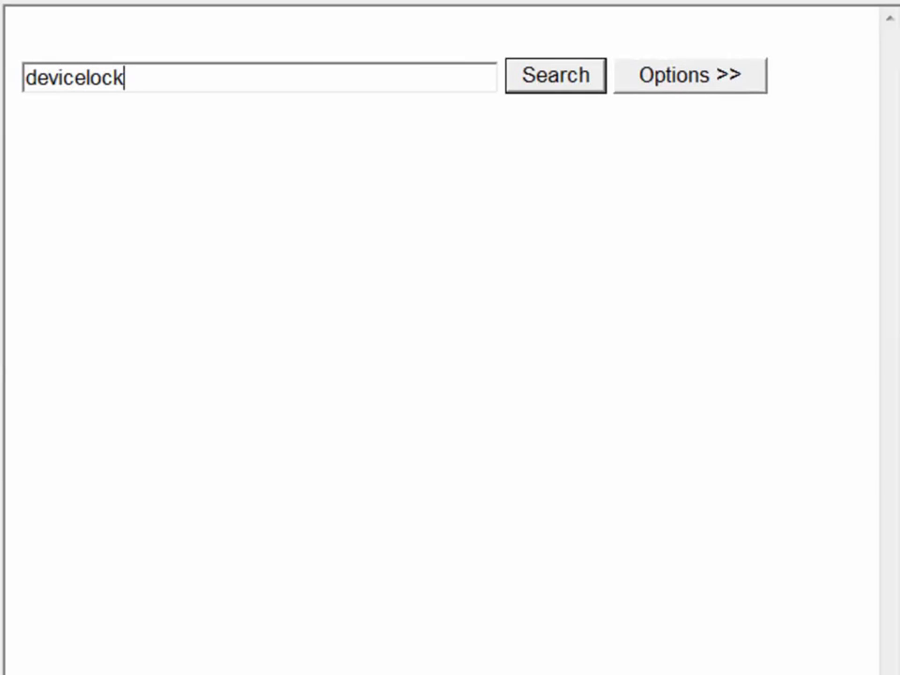
click(690, 75)
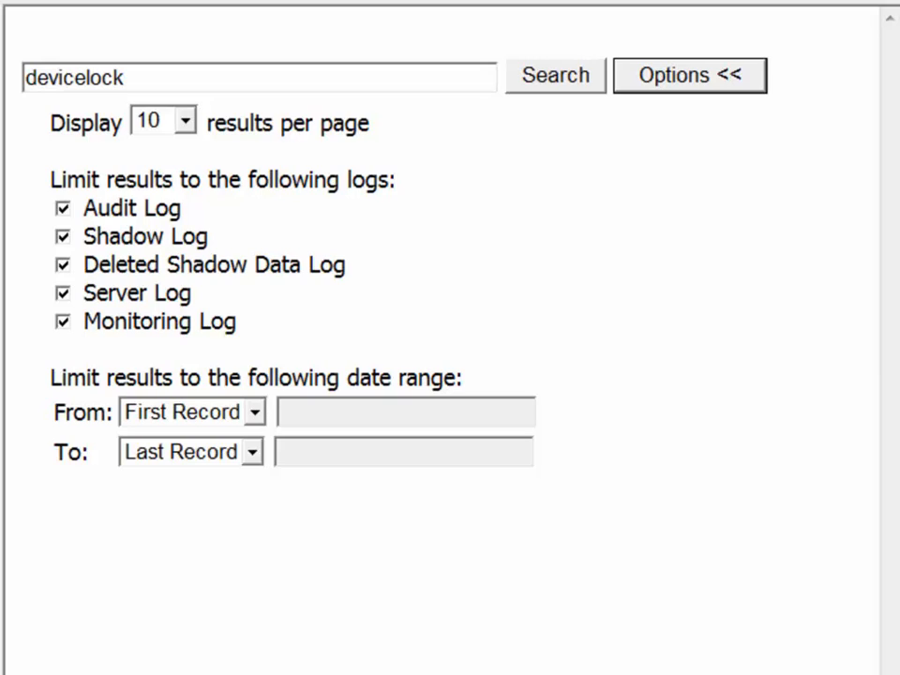
Switch both date-range limits from First/Last Record to specific dates.
click(254, 413)
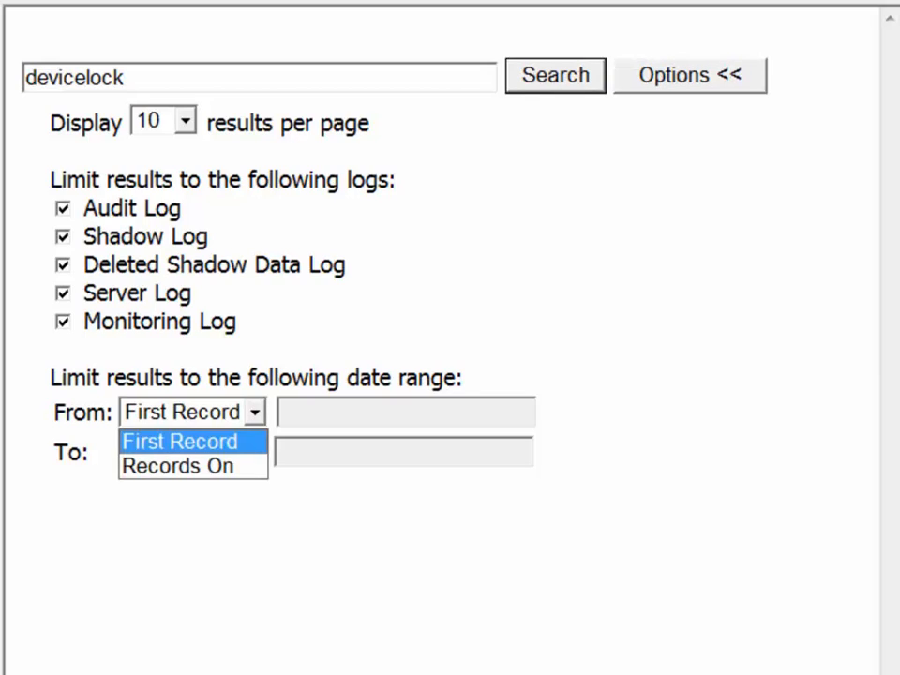
click(254, 413)
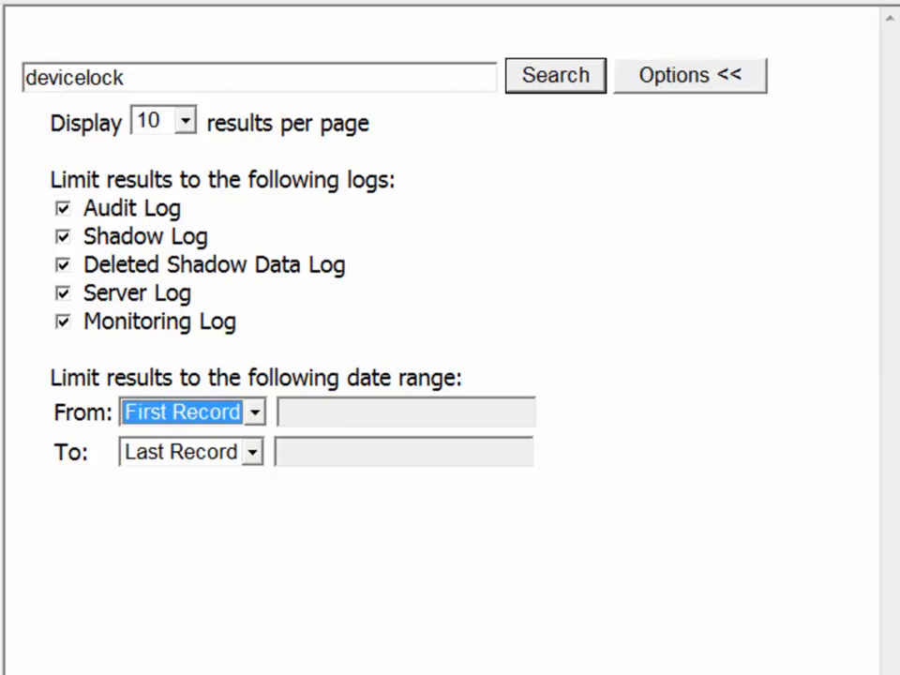
click(254, 413)
click(193, 466)
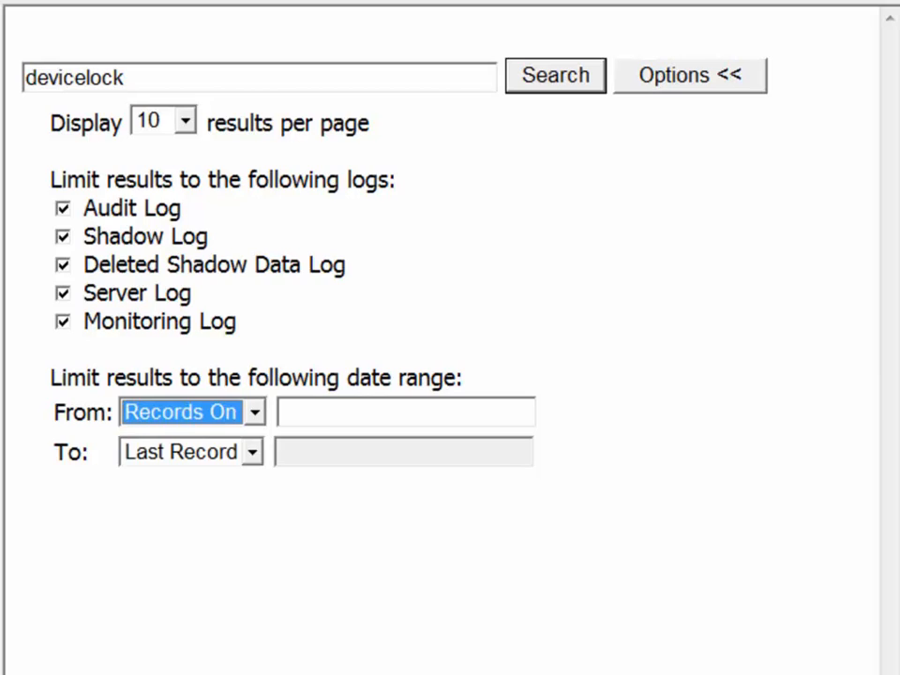
click(253, 451)
click(252, 452)
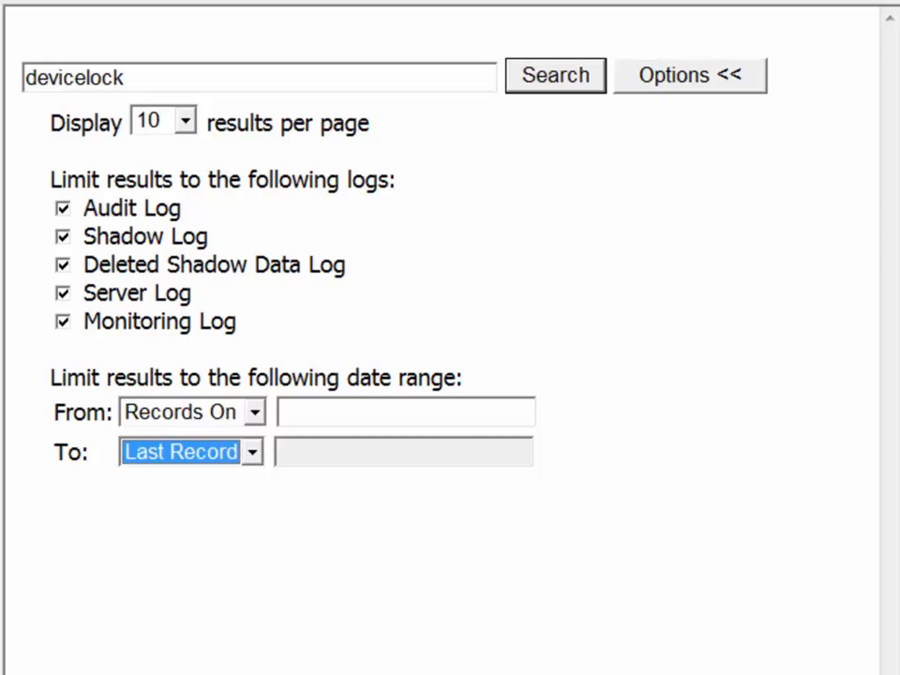
click(252, 451)
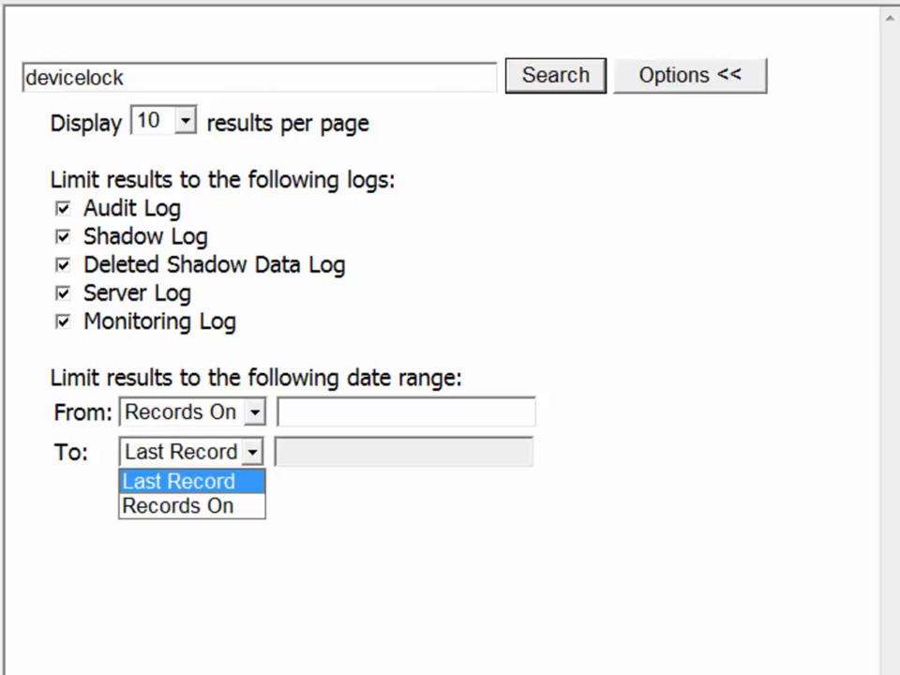
click(178, 506)
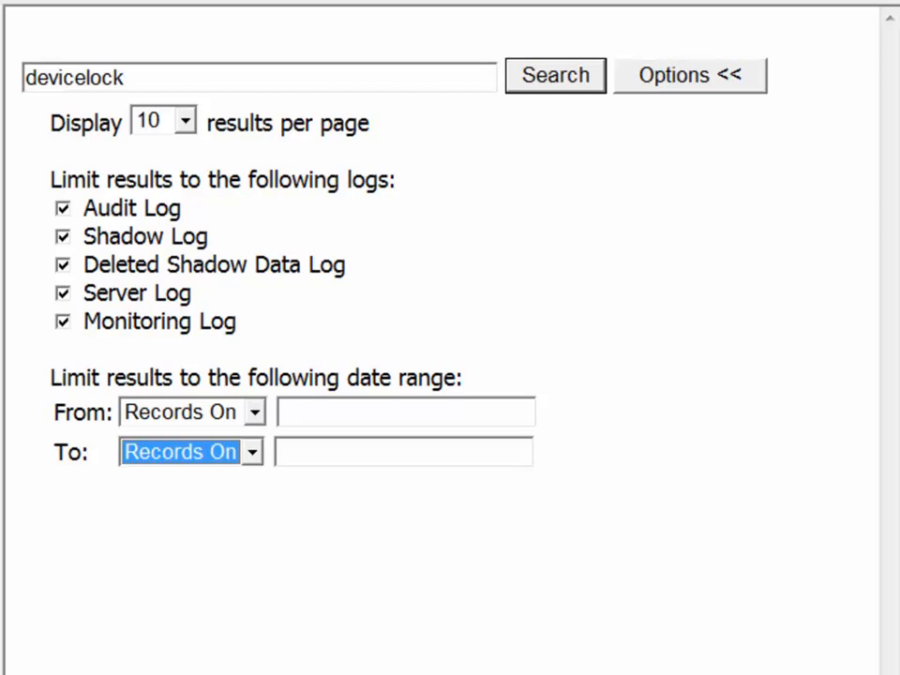
Set the range to 10/01/2008 through 11/12/2009 and run the devicelock search.
click(328, 452)
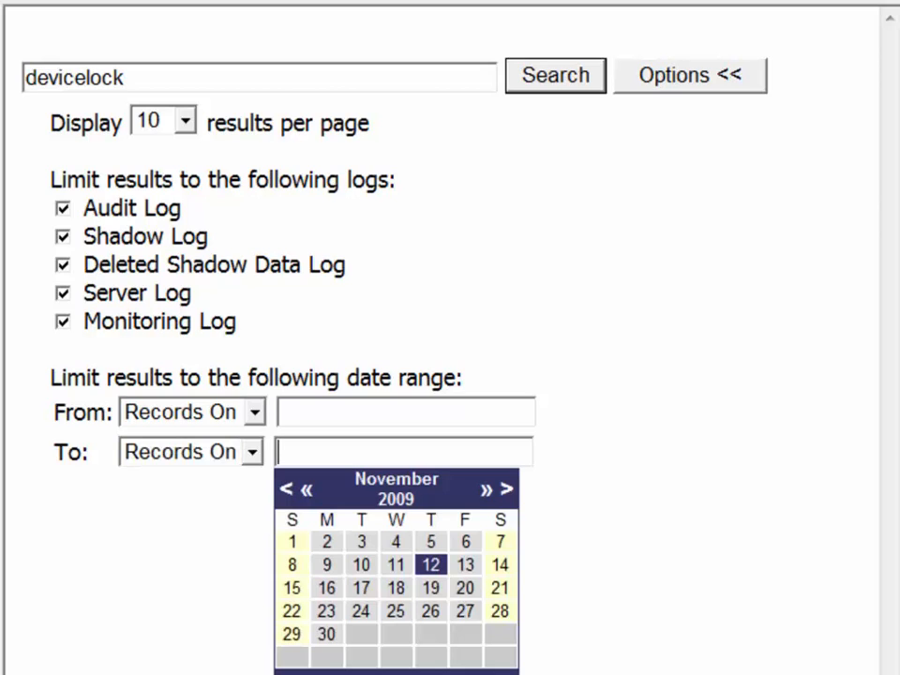
click(430, 565)
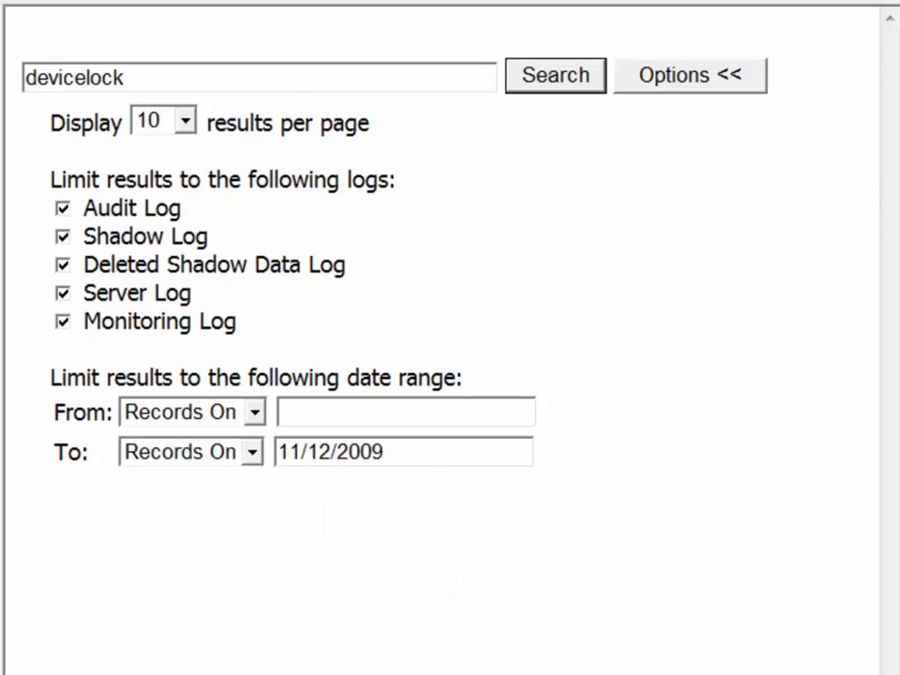
click(404, 412)
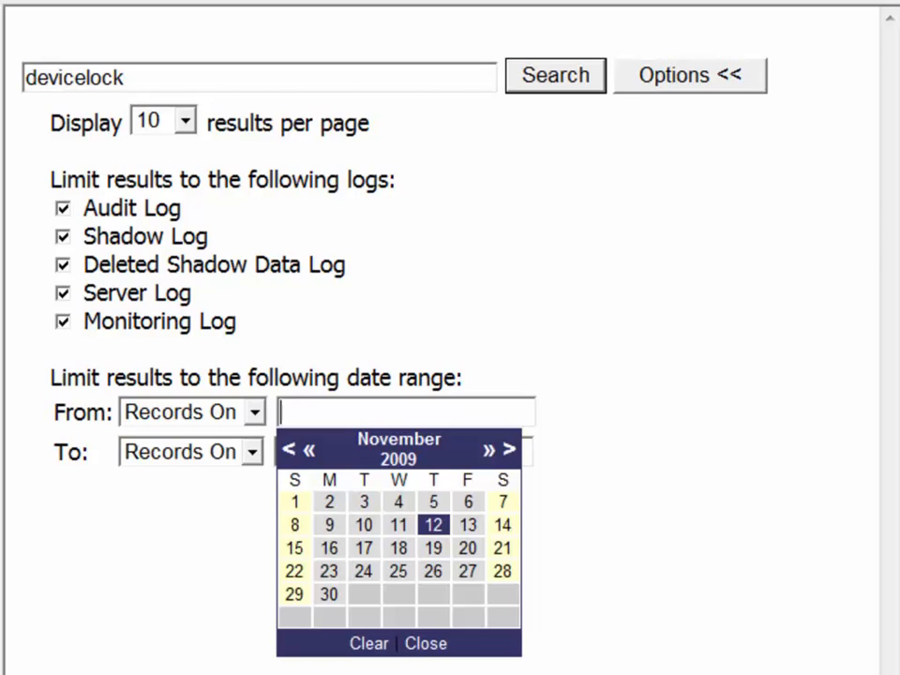
click(288, 450)
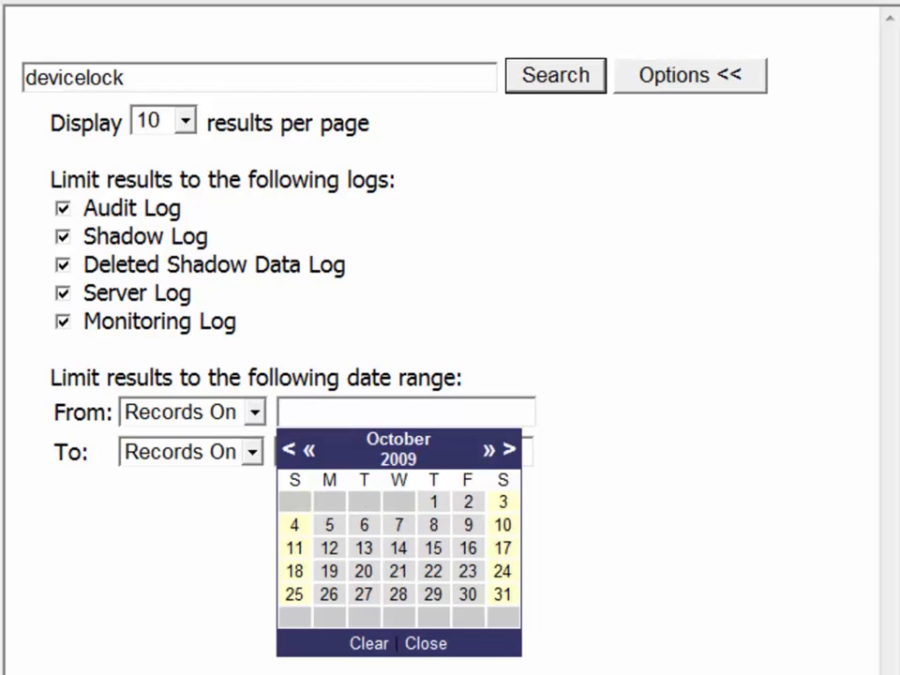
click(308, 449)
click(399, 502)
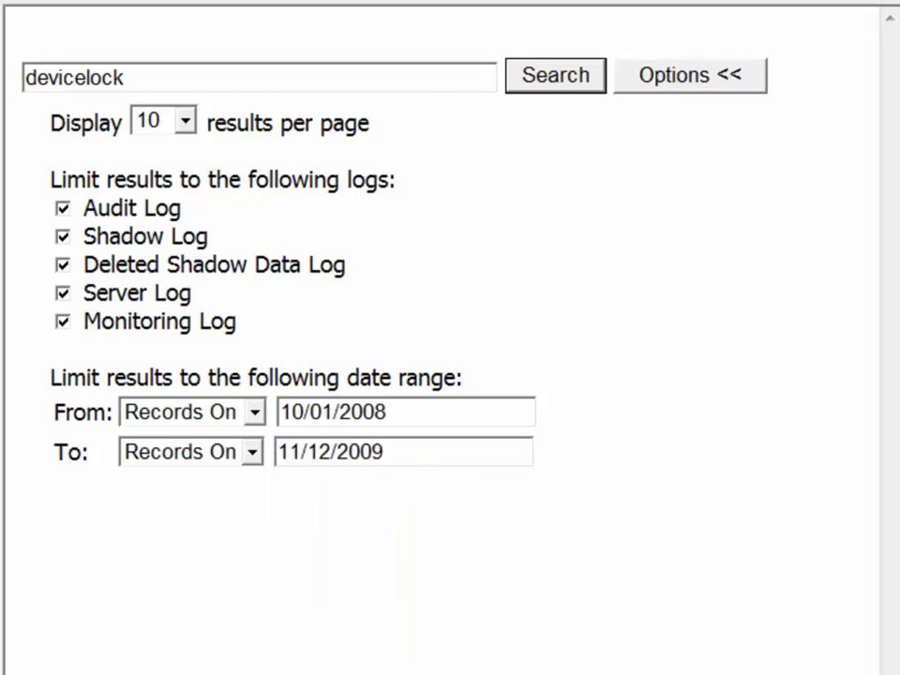
click(556, 76)
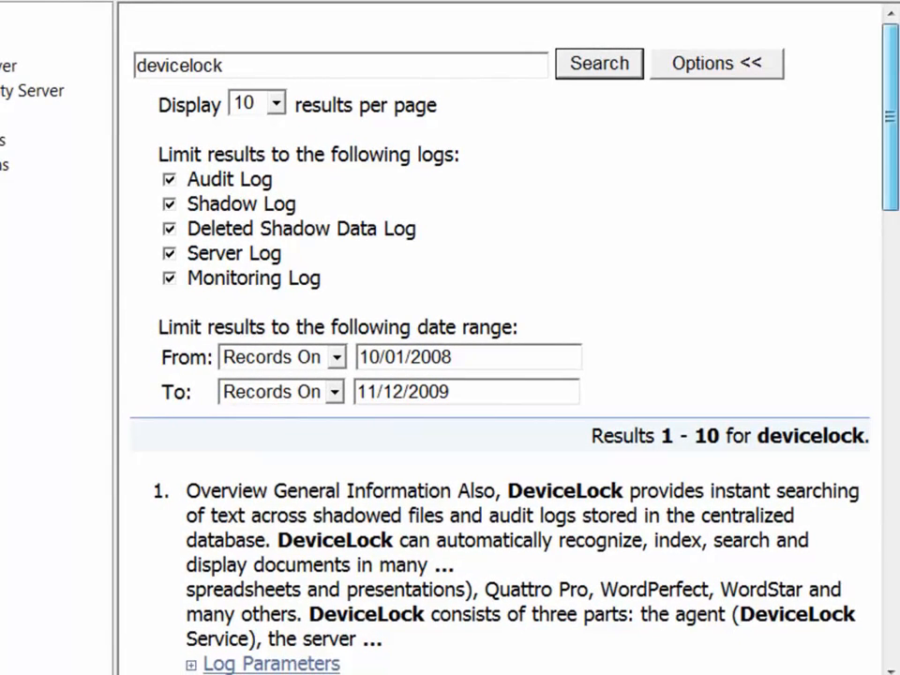
Scroll through the devicelock results and expand result 2's Log Parameters for DeviceLock Manual.pdf.
scroll(497, 356, down, 10)
scroll(497, 356, down, 5)
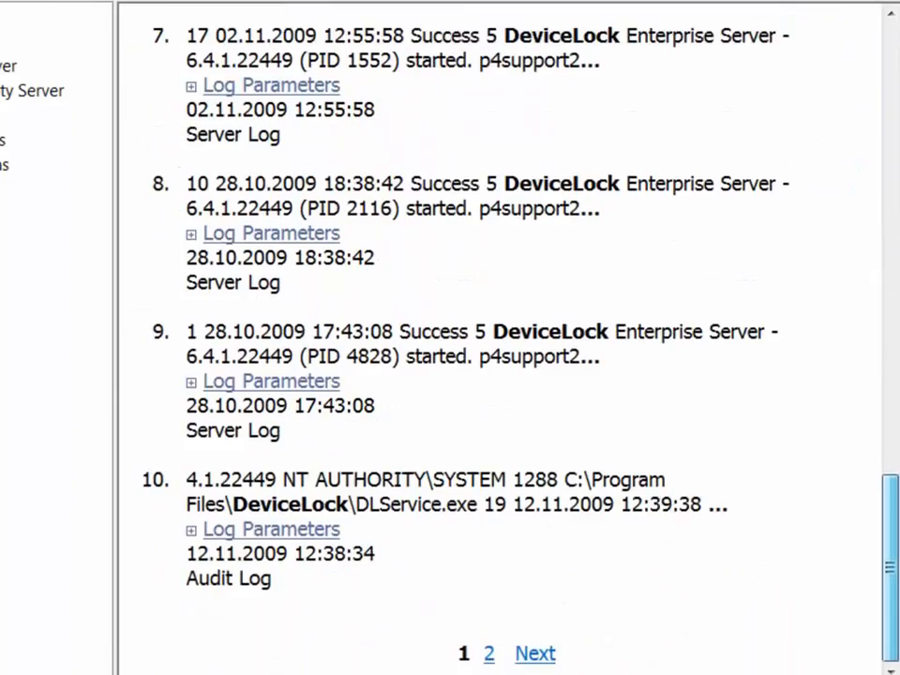
scroll(496, 356, up, 15)
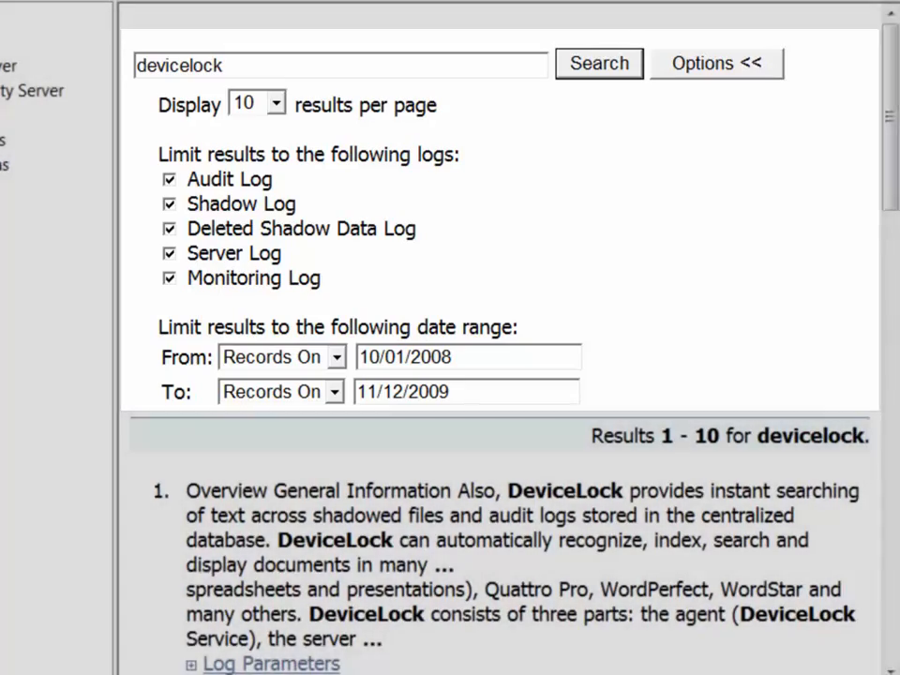
scroll(506, 375, down, 2)
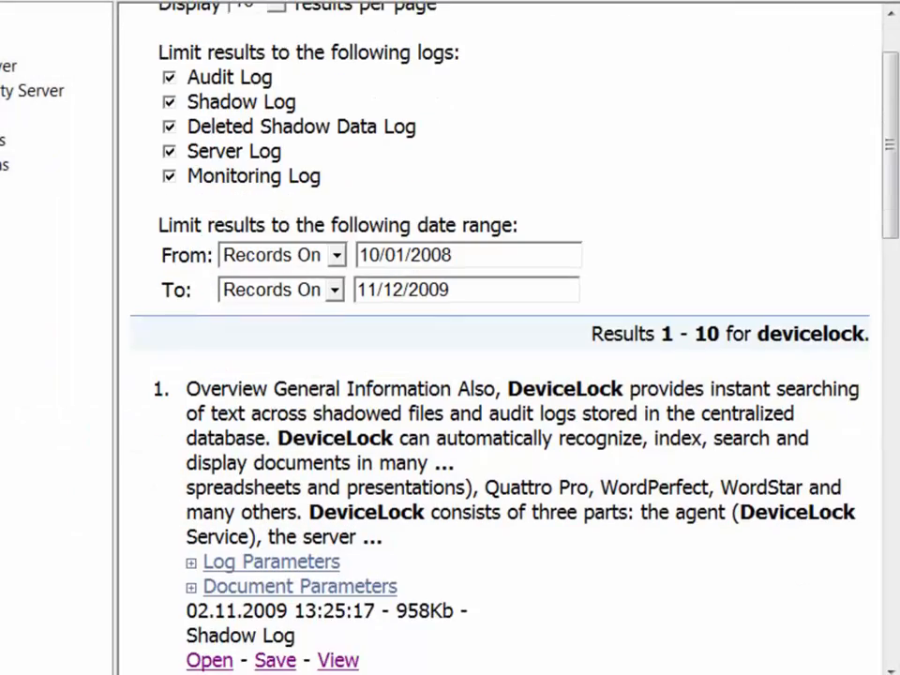
scroll(506, 375, down, 2)
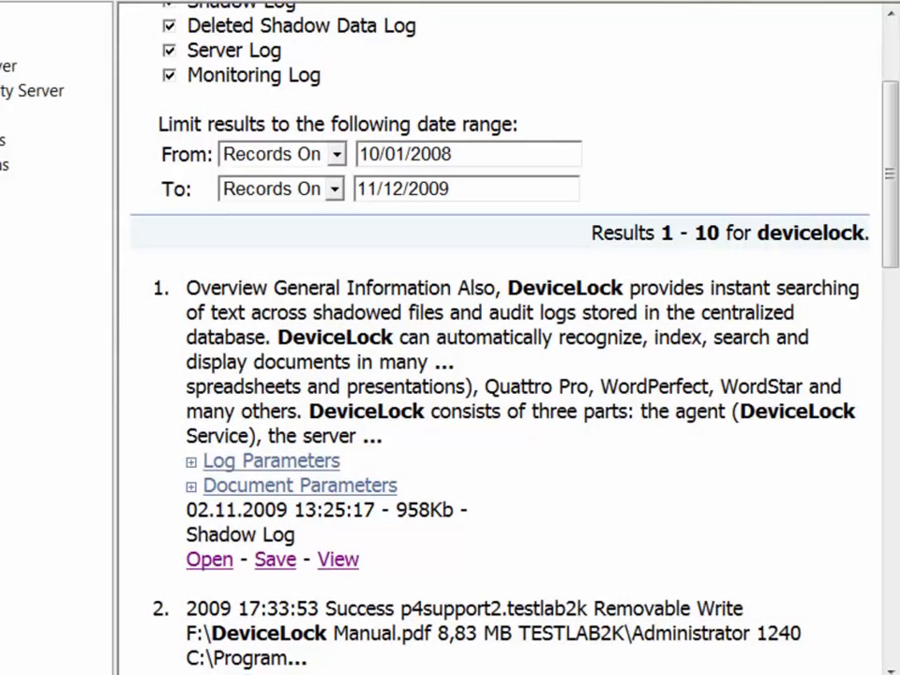
scroll(506, 375, down, 12)
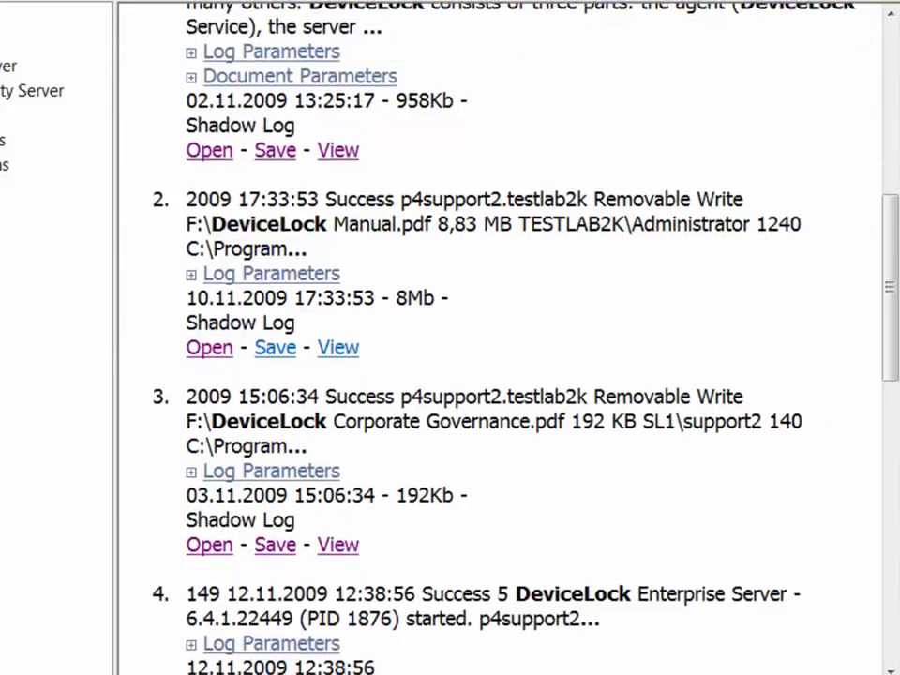
scroll(506, 375, down, 12)
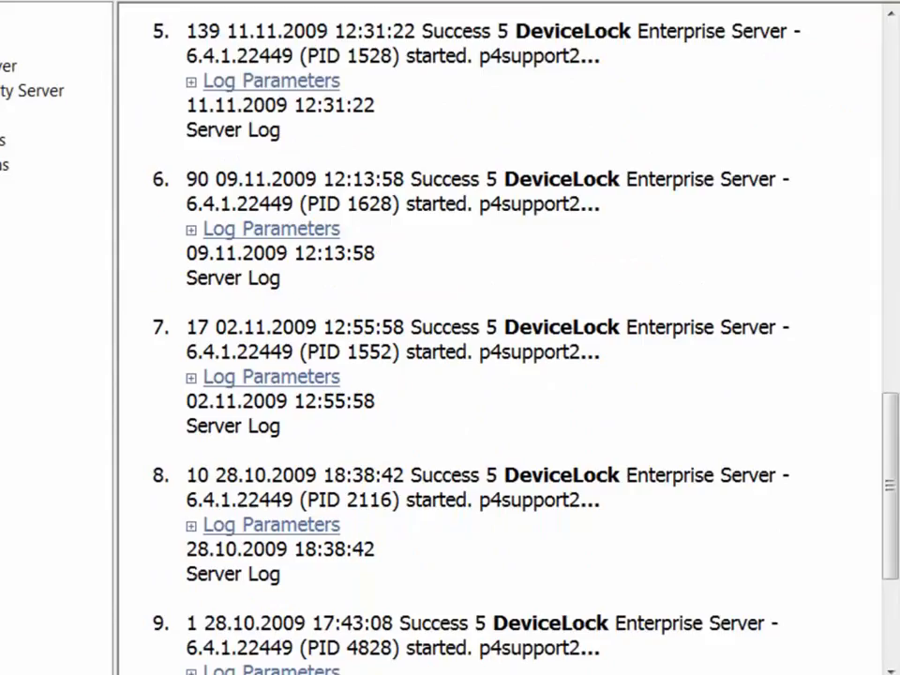
scroll(506, 375, down, 4)
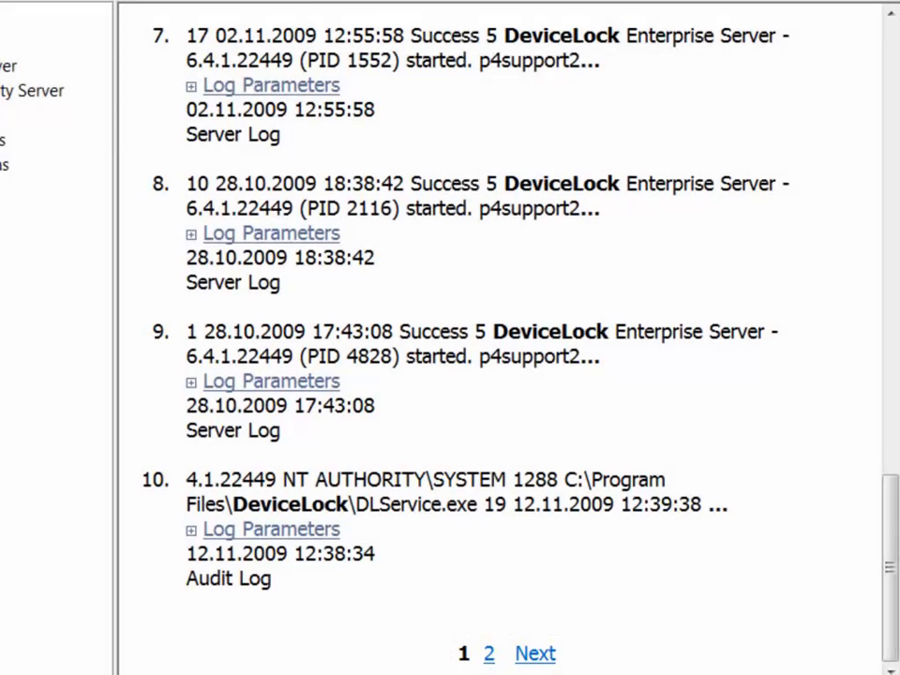
scroll(506, 337, up, 10)
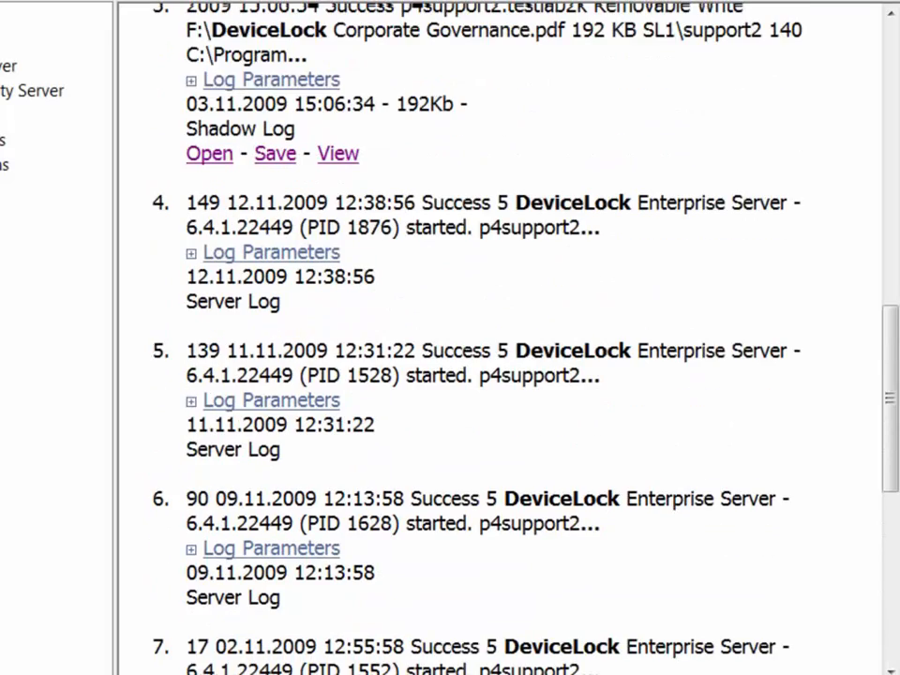
scroll(506, 338, up, 2)
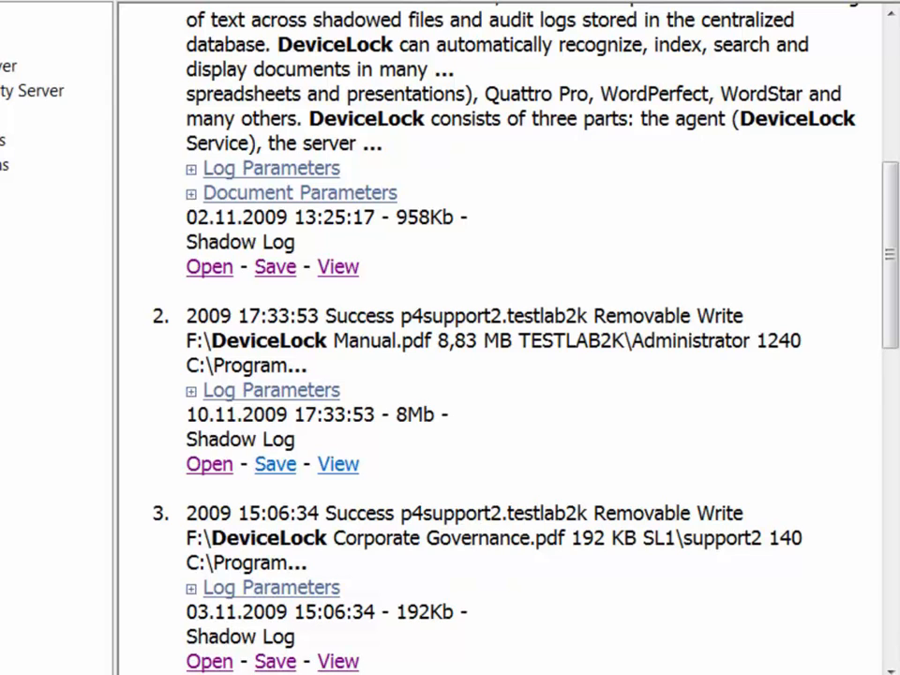
click(271, 390)
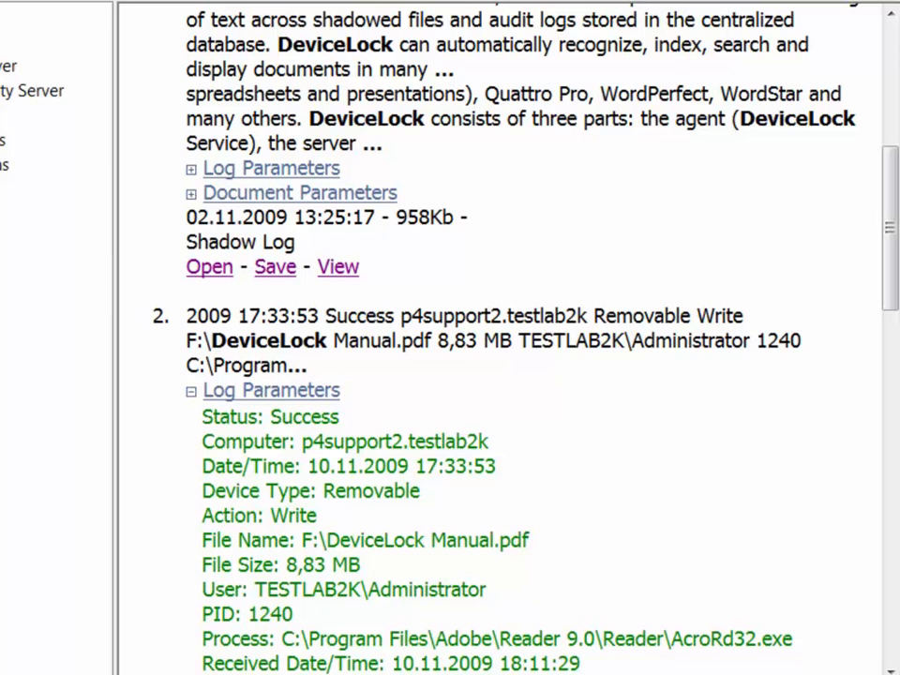
Open result 2's shadowed DeviceLock Manual.pdf in Adobe Reader.
scroll(506, 375, down, 1)
scroll(506, 375, down, 1)
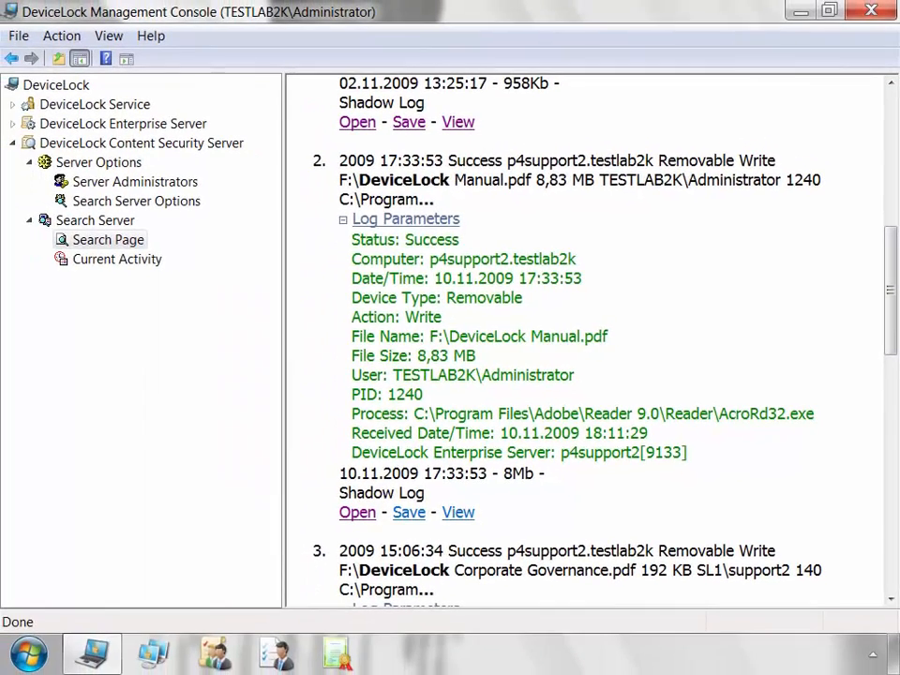
click(209, 562)
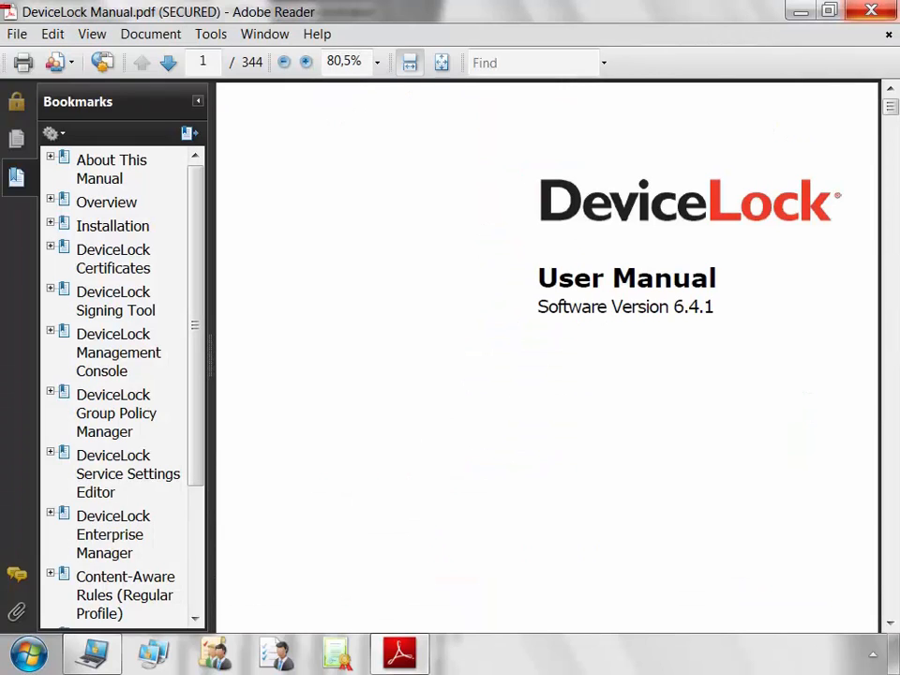
Minimize Adobe Reader and cancel saving a copy of the shadowed DeviceLock Manual.
click(799, 11)
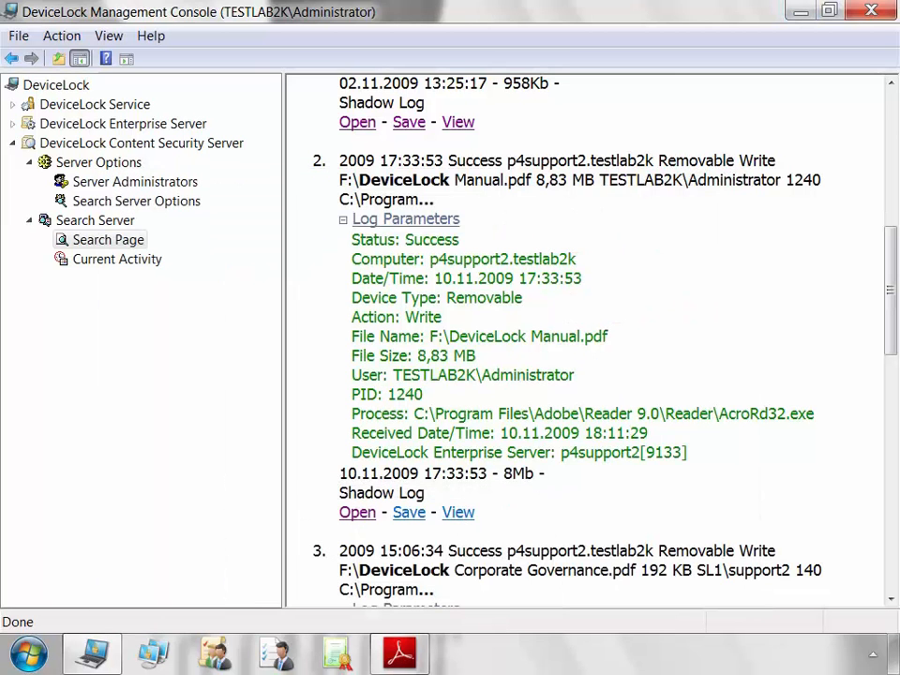
click(408, 512)
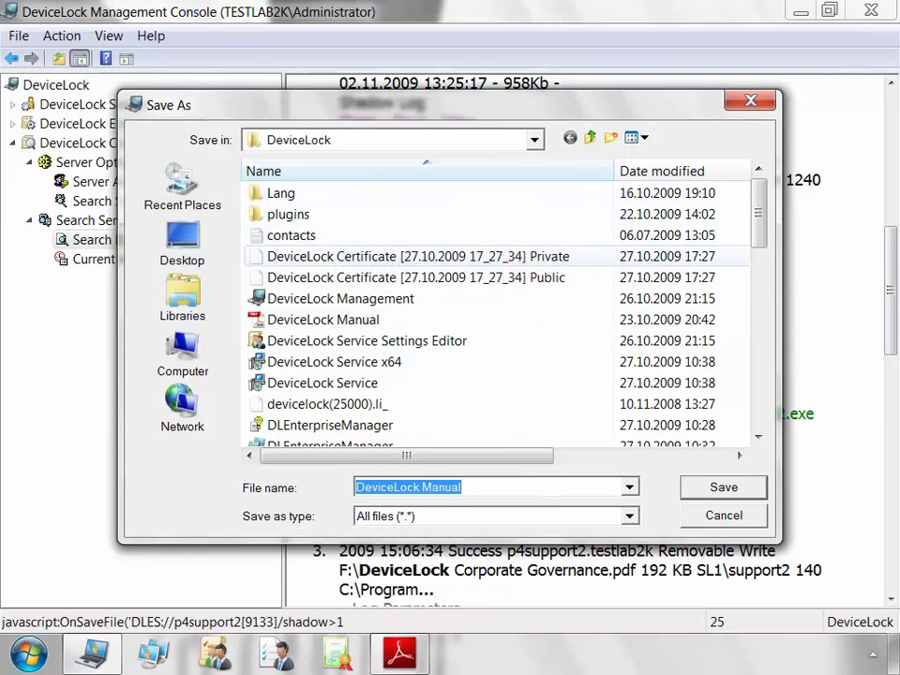
click(723, 515)
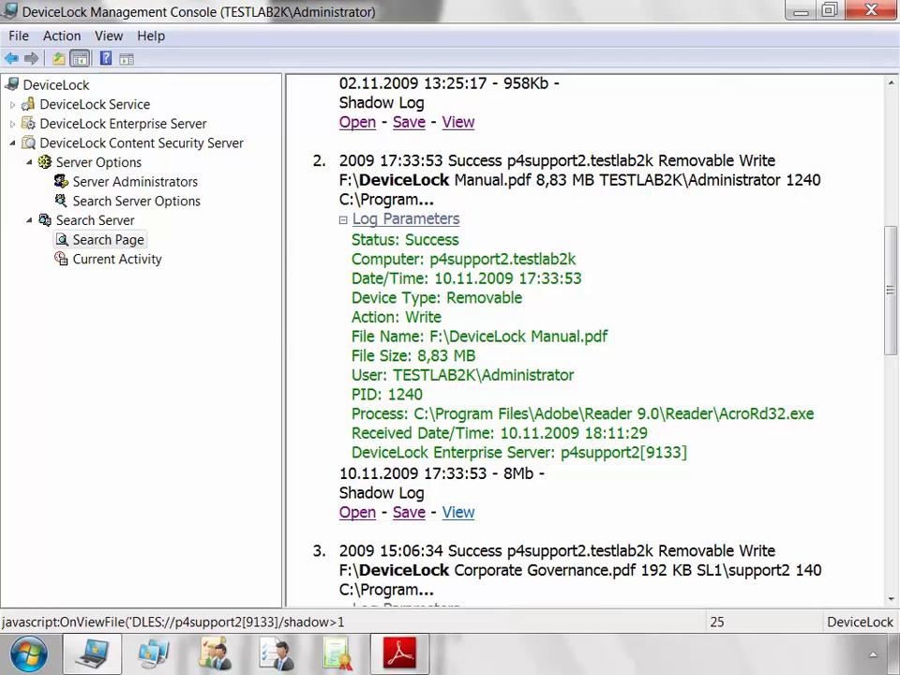
click(458, 511)
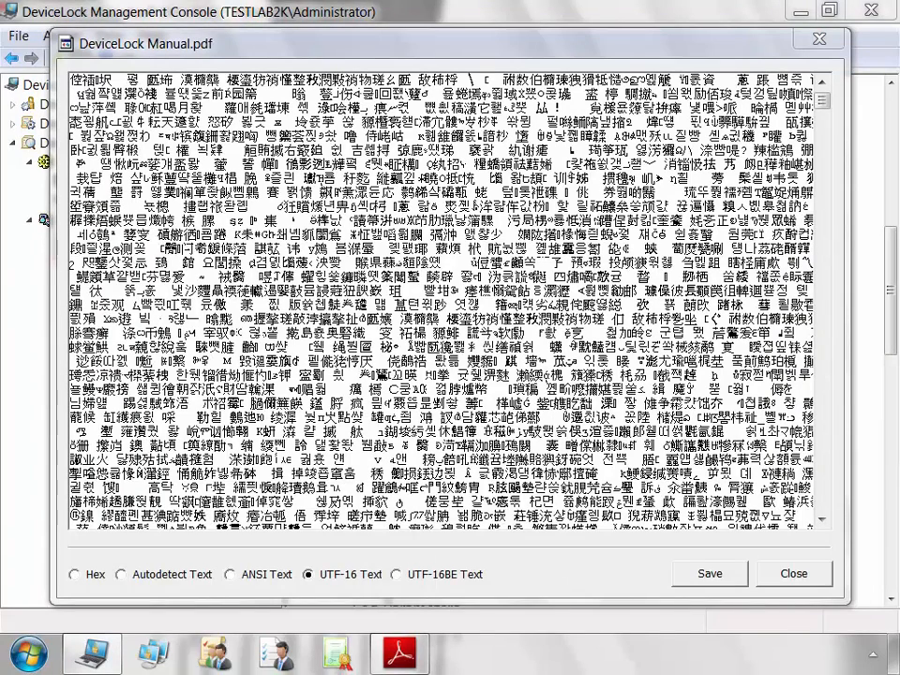
View the shadowed manual's contents as UTF-16BE, Hex, then Autodetect Text.
click(397, 575)
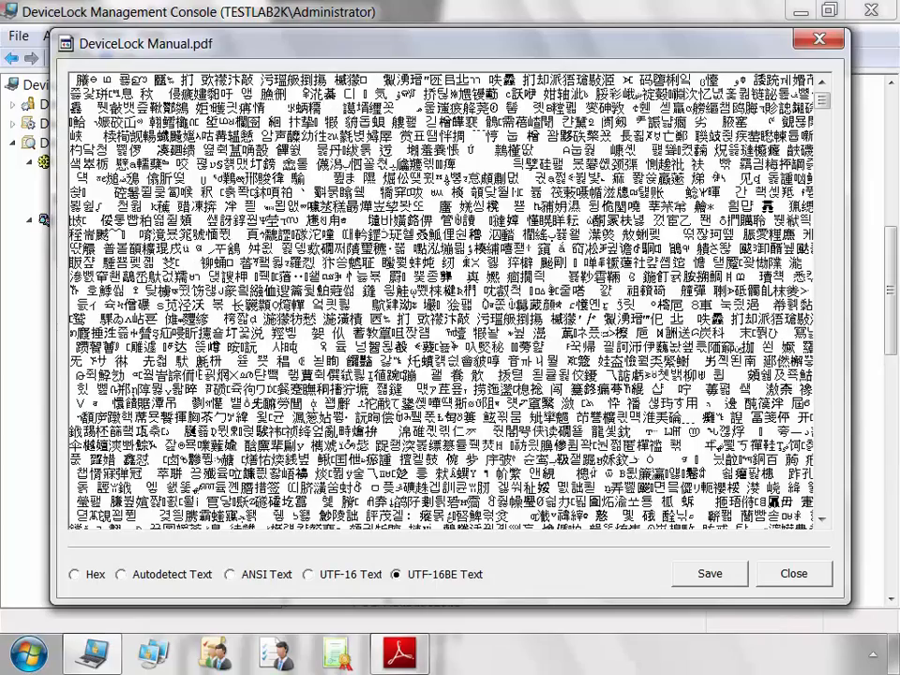
click(75, 575)
click(121, 574)
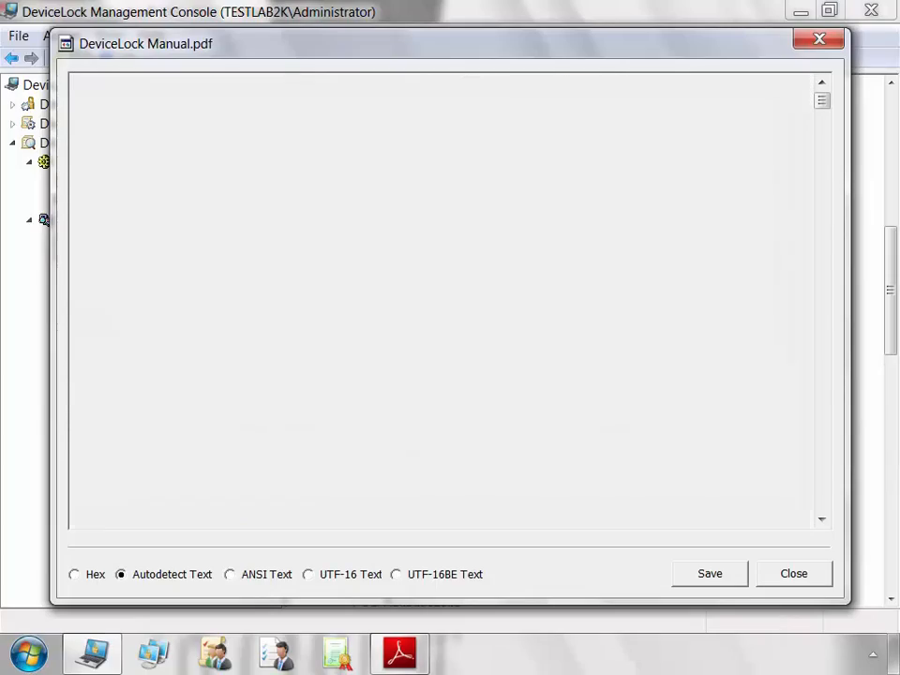
Close the file contents viewer and the search console window.
click(794, 575)
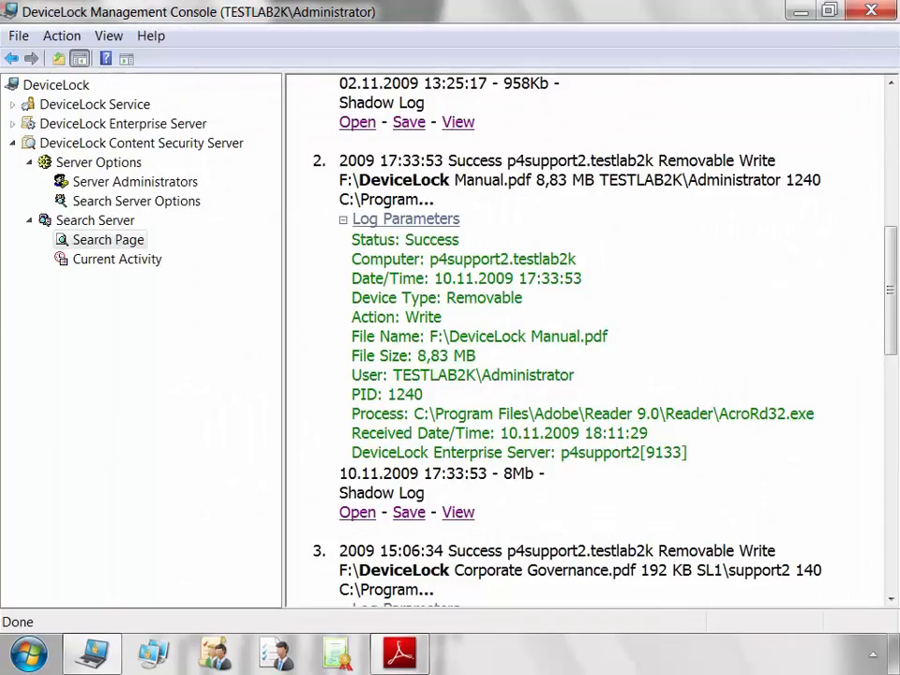
scroll(591, 337, down, 7)
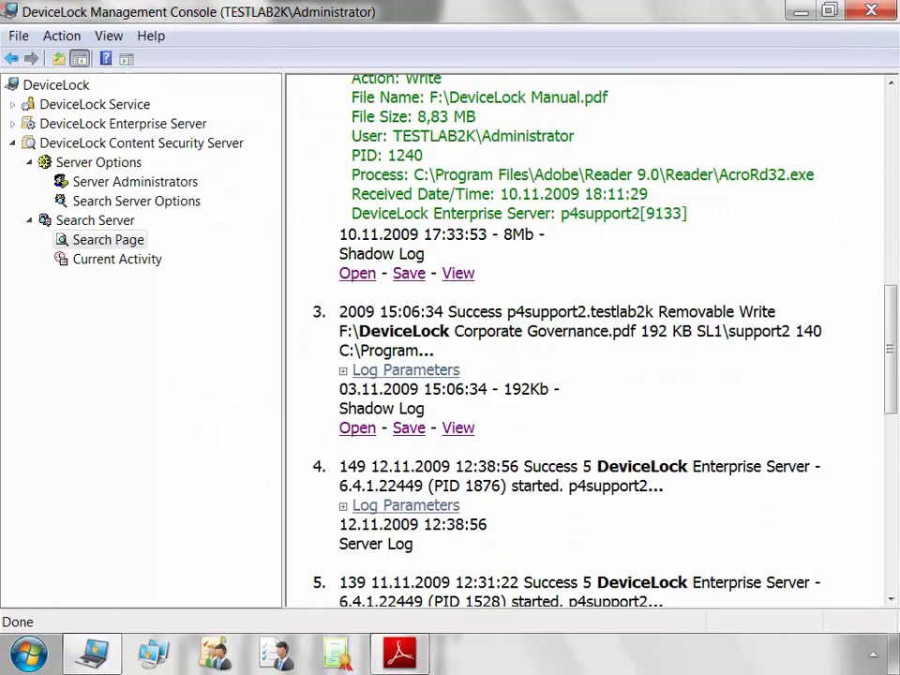
key(super+d)
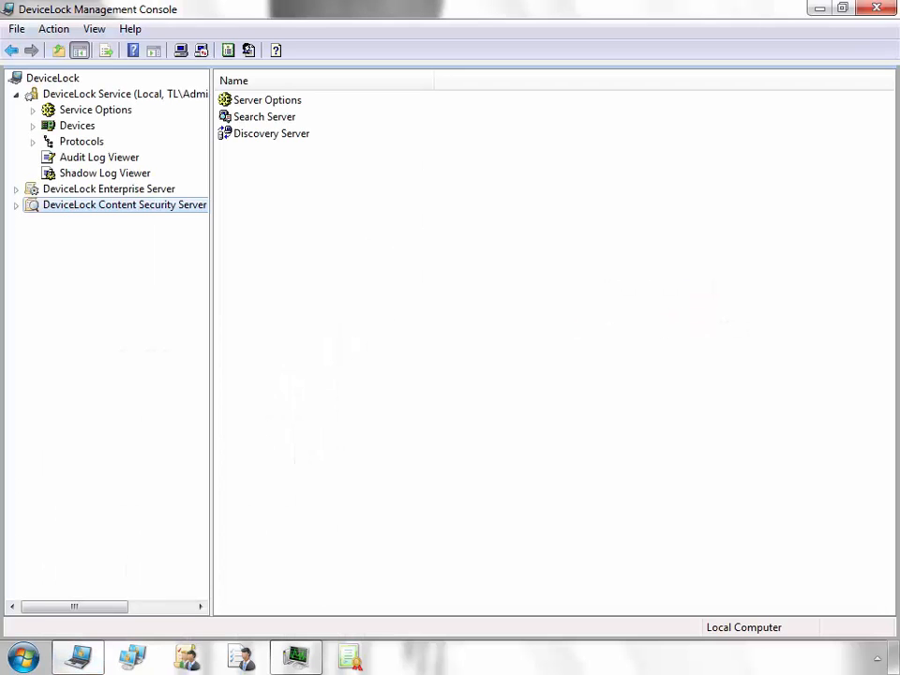
Expand Content Security Server and Server Options, then expand and select Discovery Server.
click(16, 206)
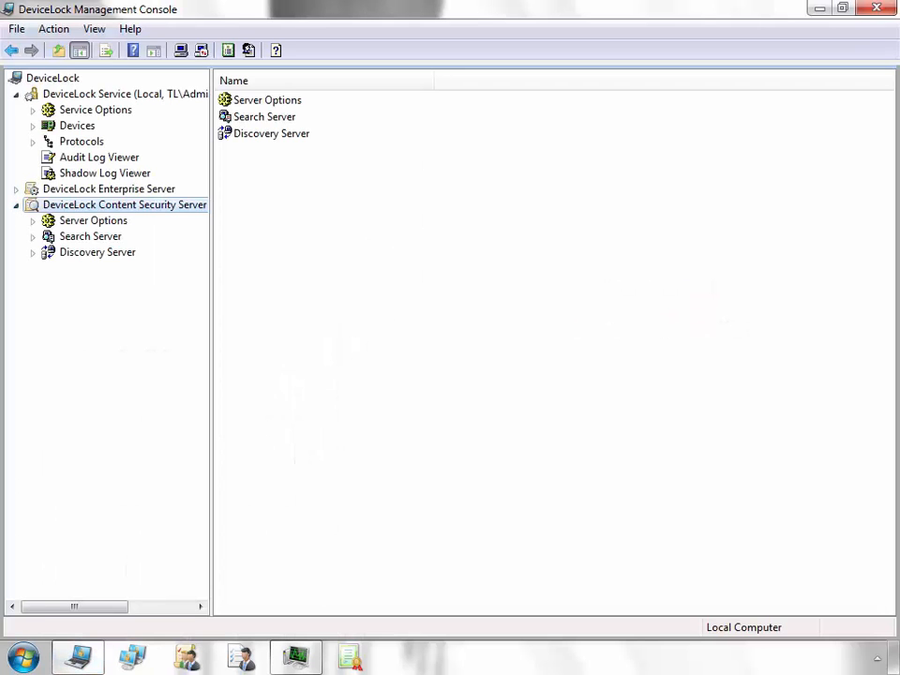
click(33, 221)
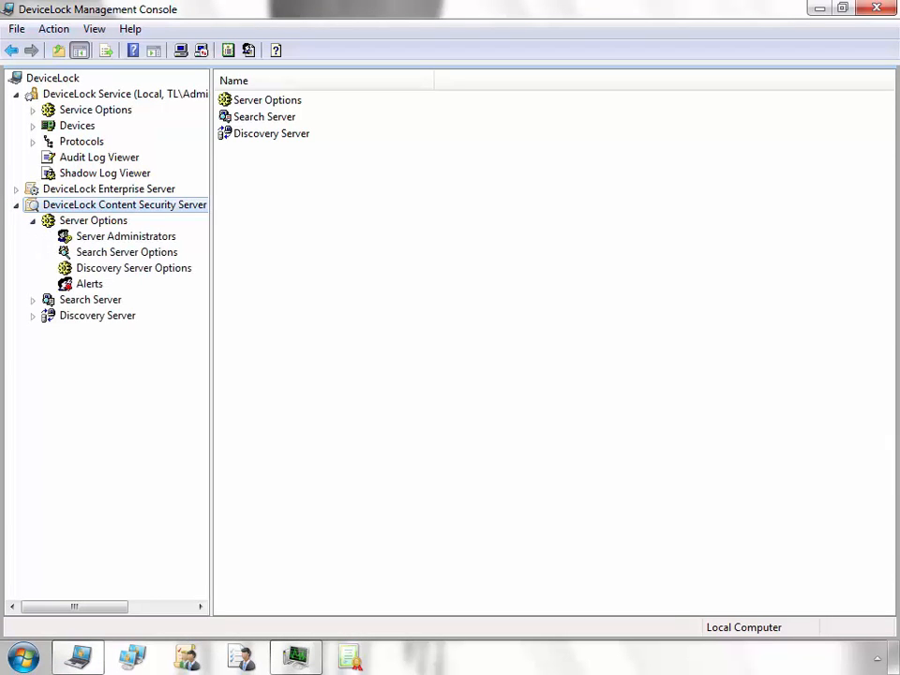
click(33, 315)
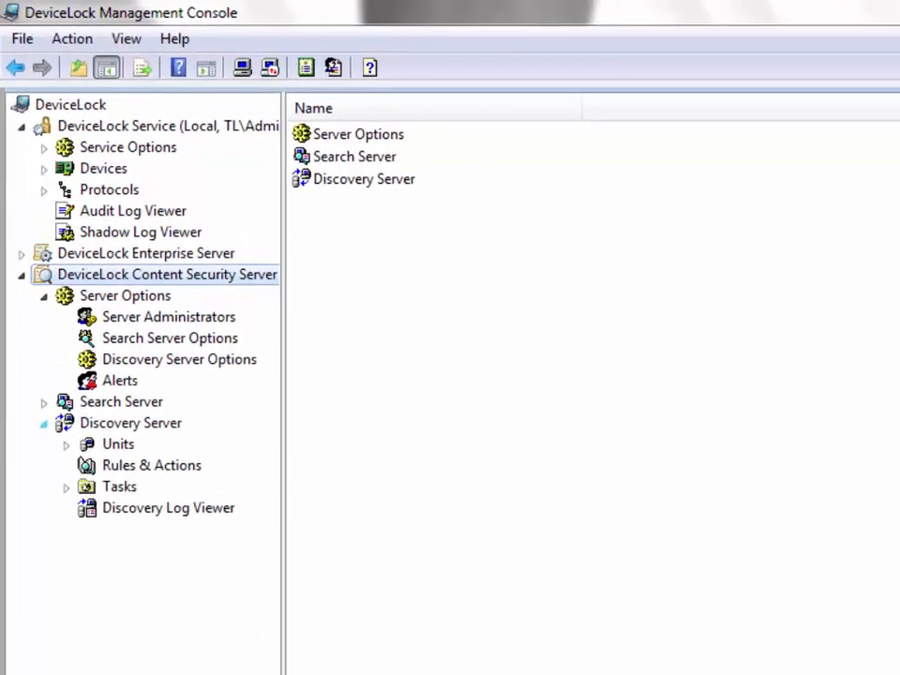
click(98, 315)
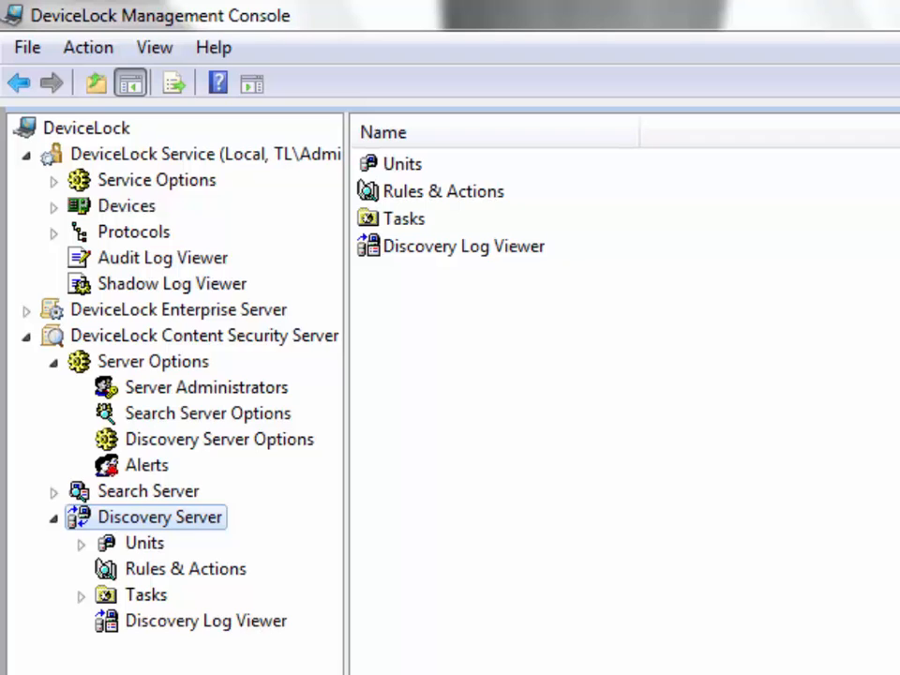
right_click(154, 543)
Open Create Unit from the Units menu and tick Agentless Discovery.
click(237, 561)
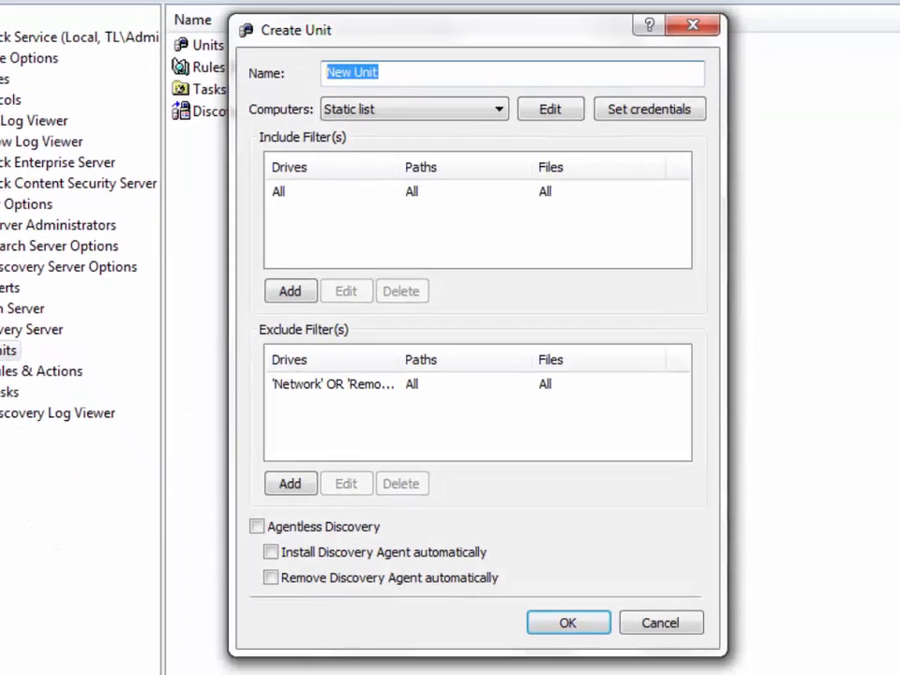
click(257, 526)
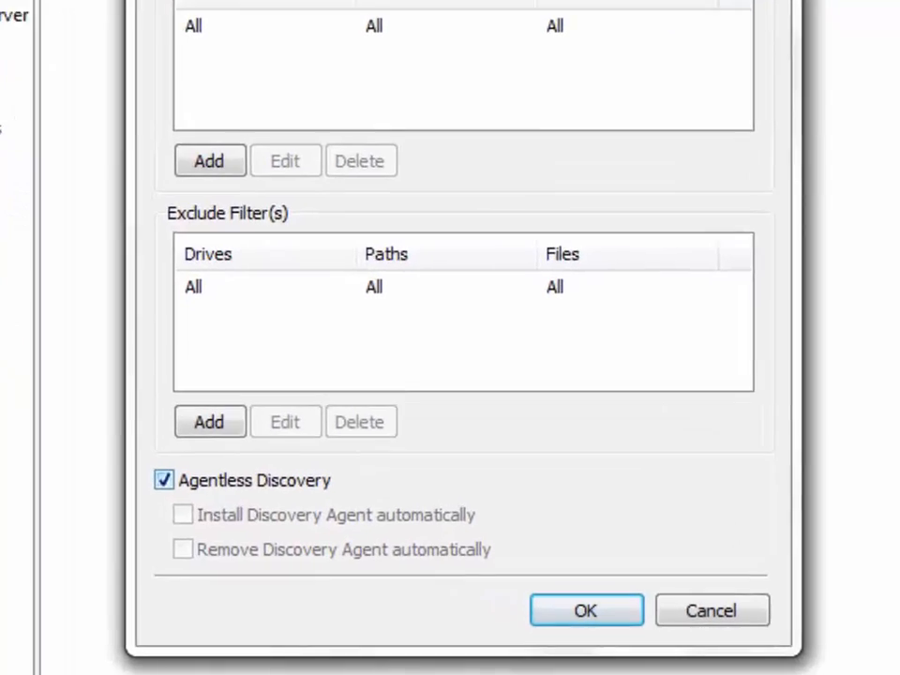
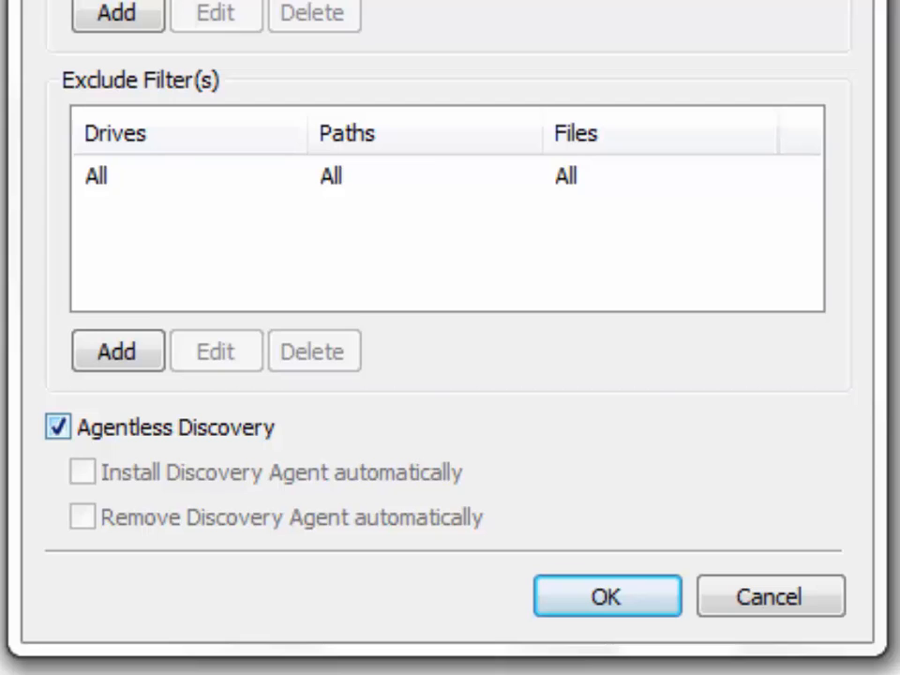
Turn off Agentless Discovery for the unit and have the Discovery Agent installed automatically.
click(57, 427)
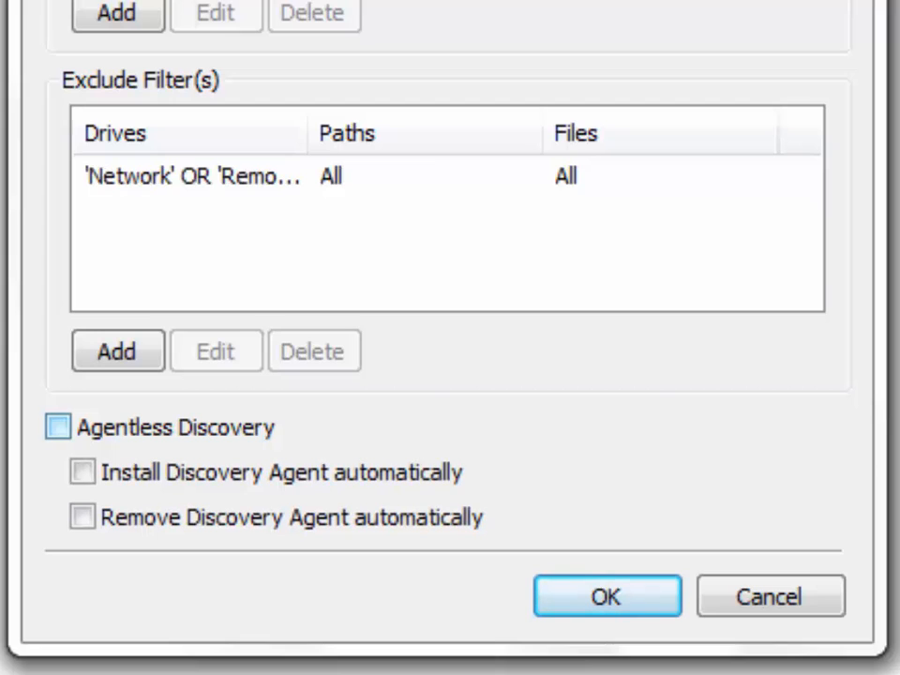
click(82, 472)
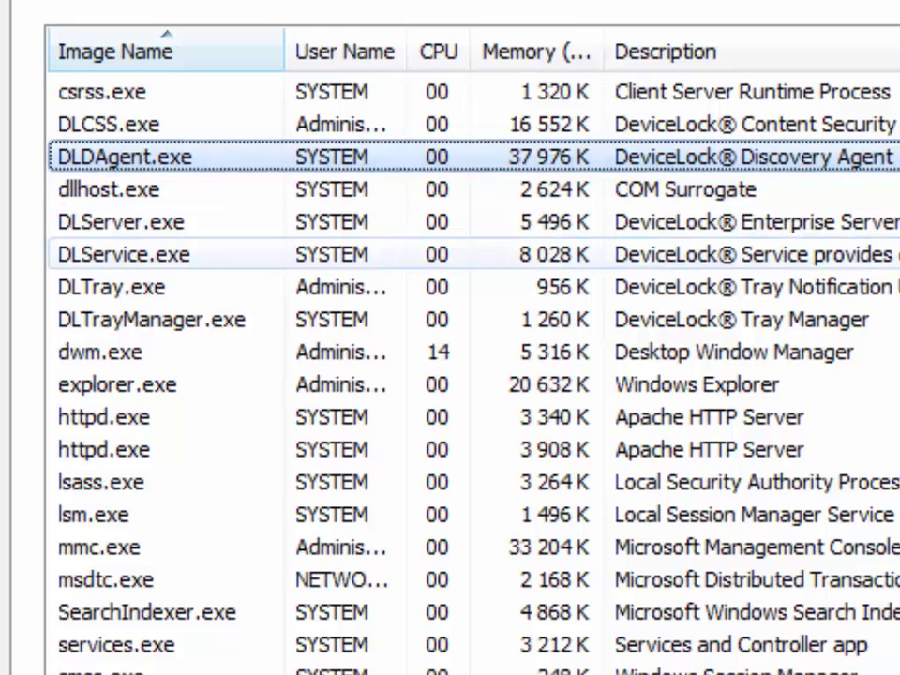
Confirm DLDAgent.exe and DLService.exe are running in Task Manager, then close it.
click(124, 255)
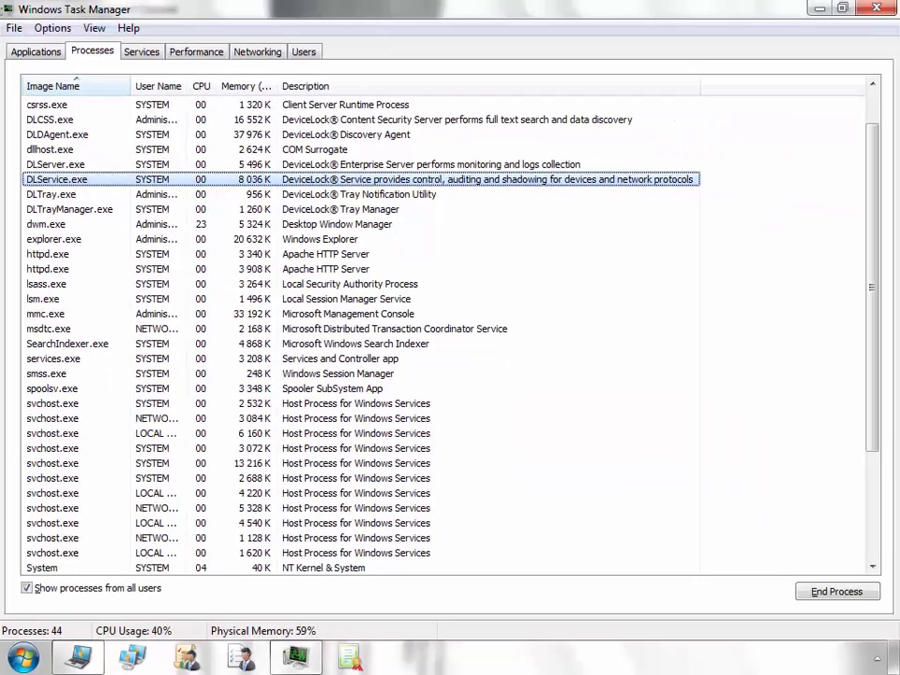
key(alt+F4)
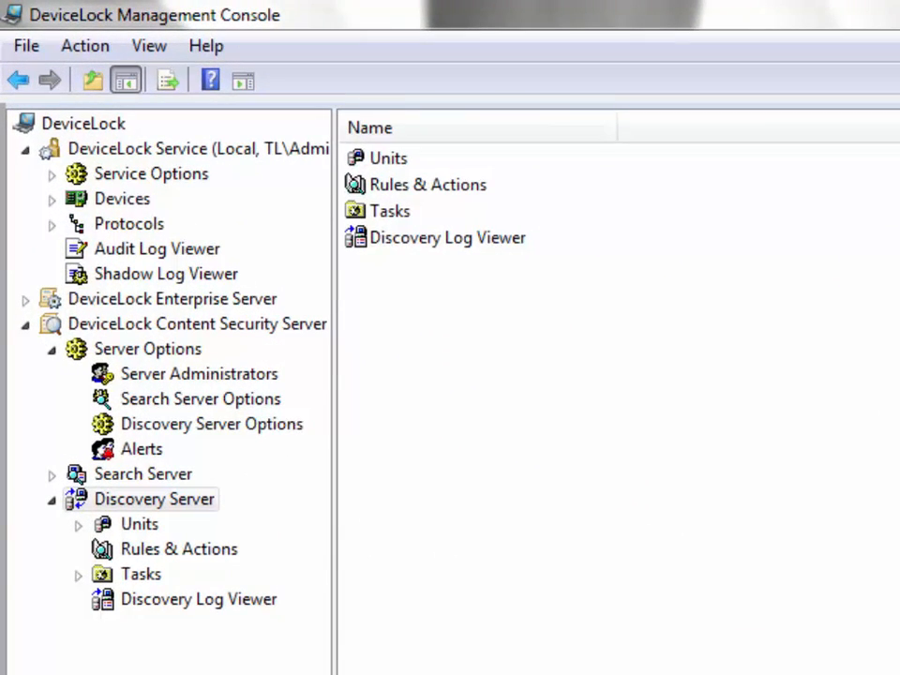
Edit the Confidential rule to Set Permissions, Send Alert and Notify User, then open its scan task.
click(178, 549)
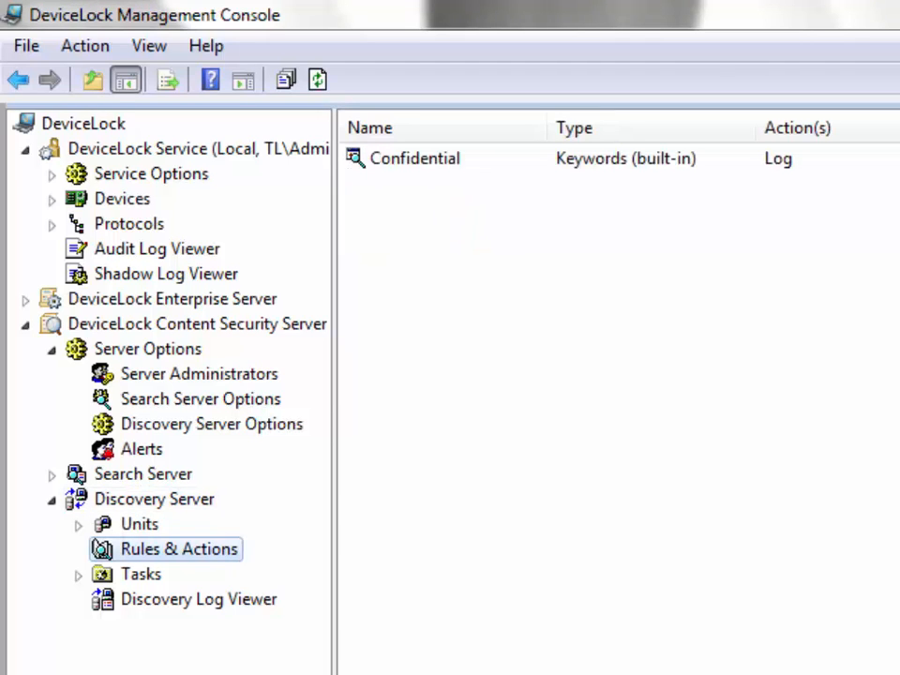
right_click(474, 161)
click(534, 209)
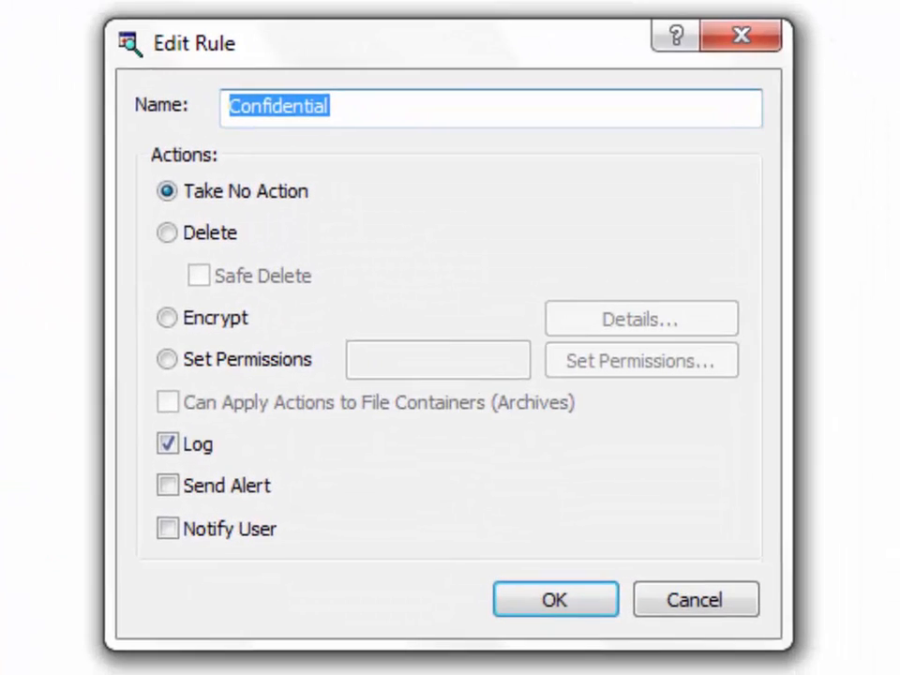
click(167, 232)
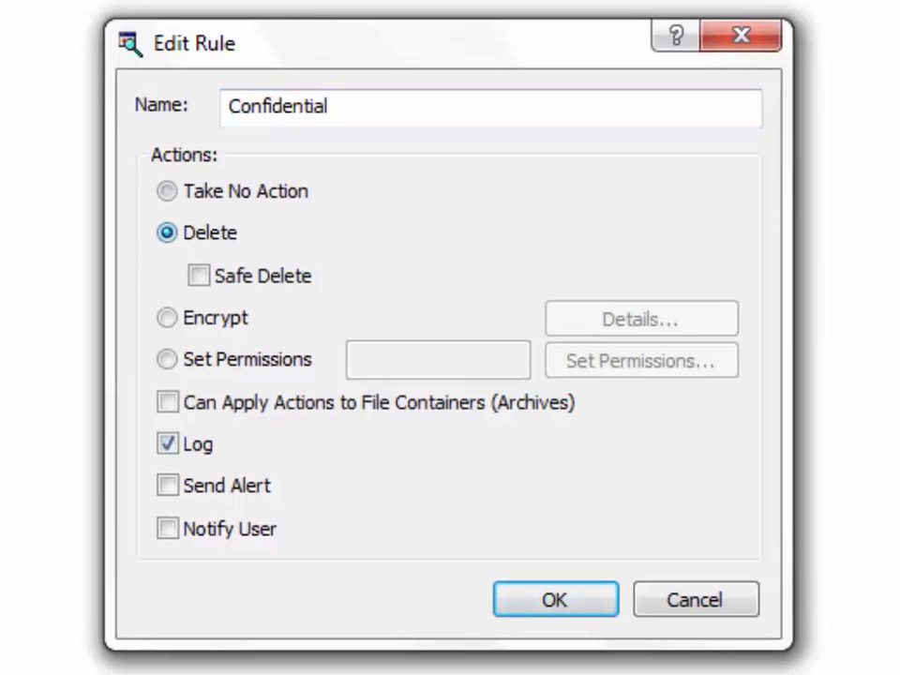
click(167, 317)
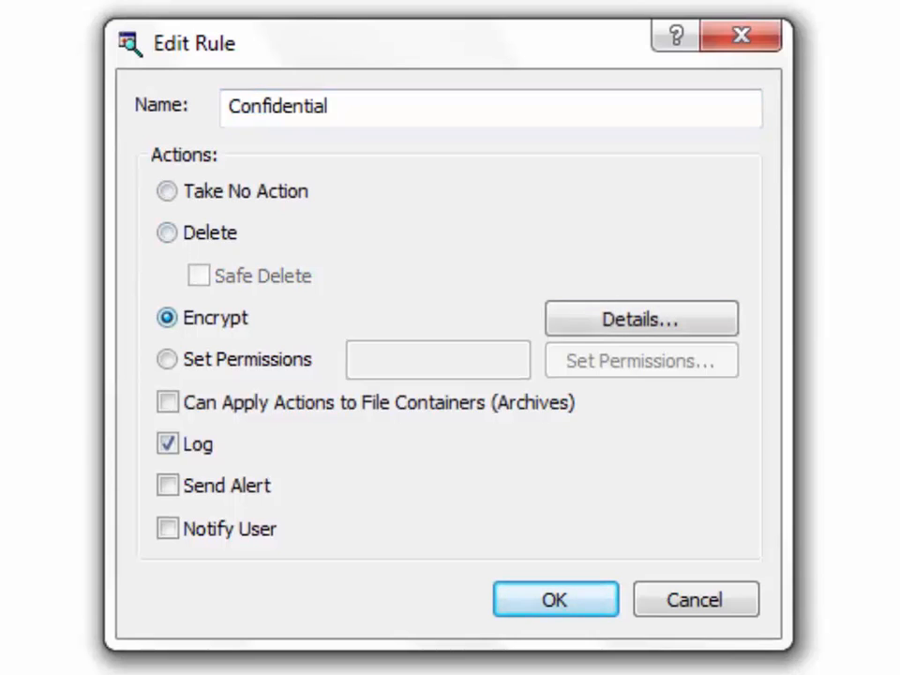
click(167, 359)
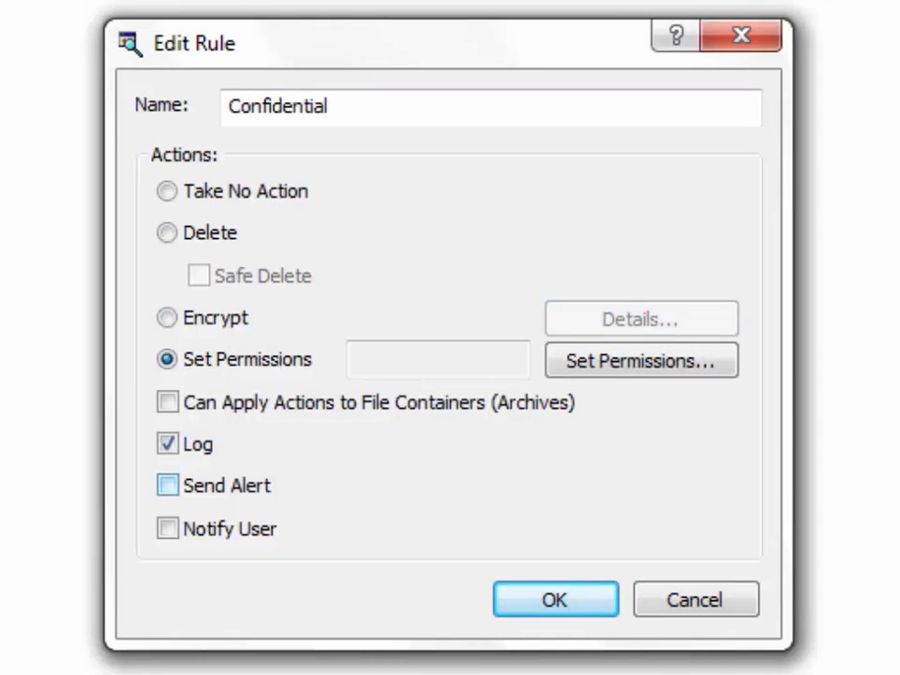
click(167, 486)
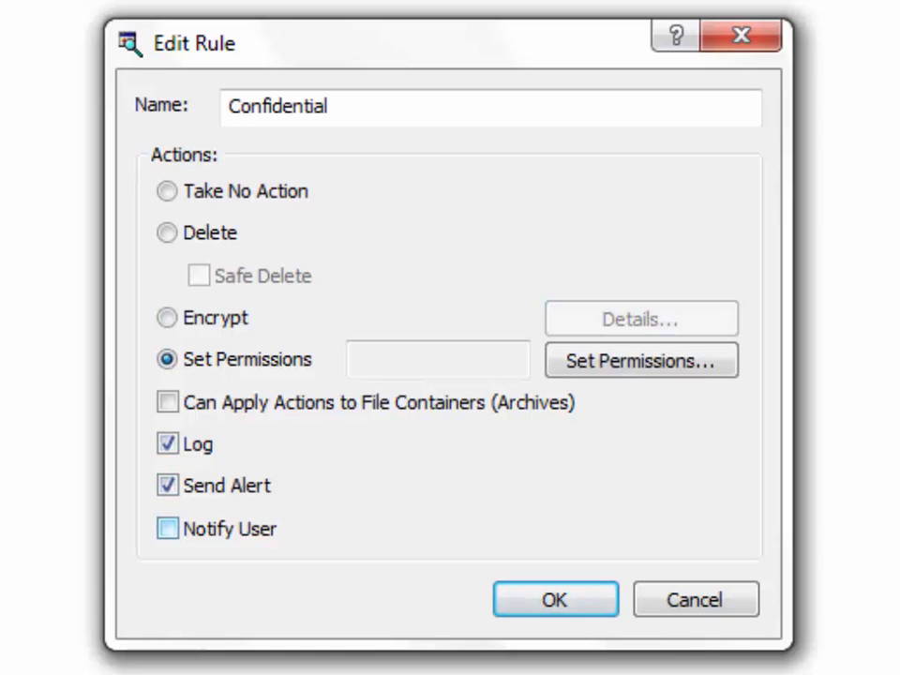
click(167, 529)
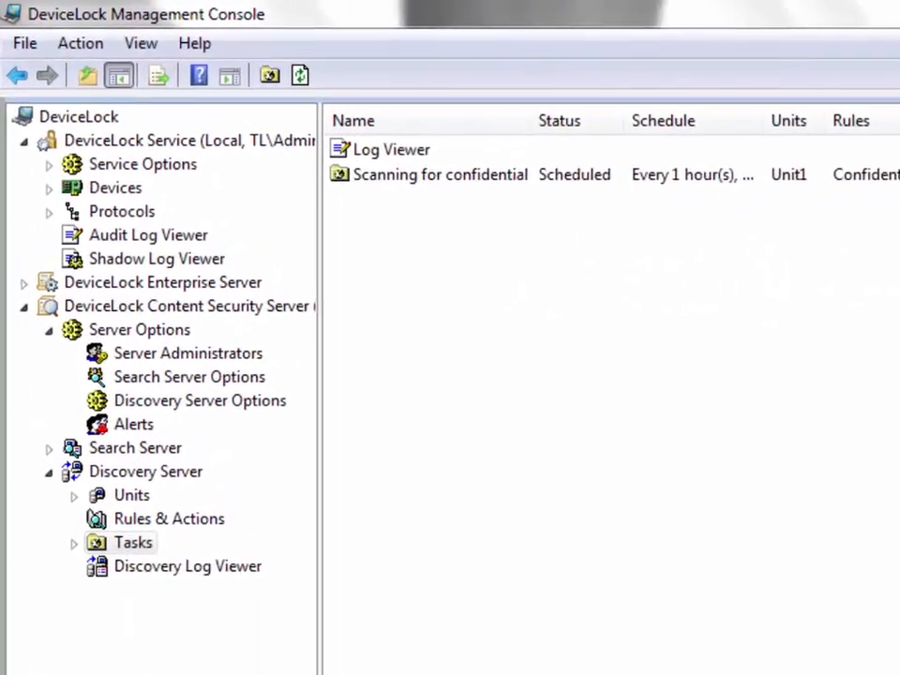
double_click(353, 140)
Open the scan run report and list Confidential files, including 5 Myths BYOD Whitepaper.pdf's computer.
double_click(545, 159)
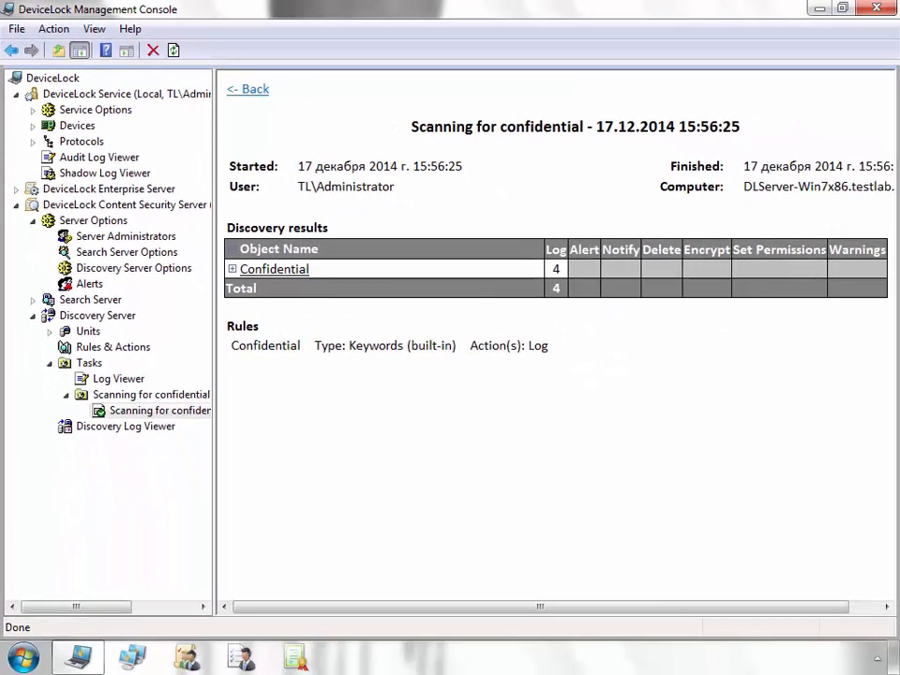
click(290, 270)
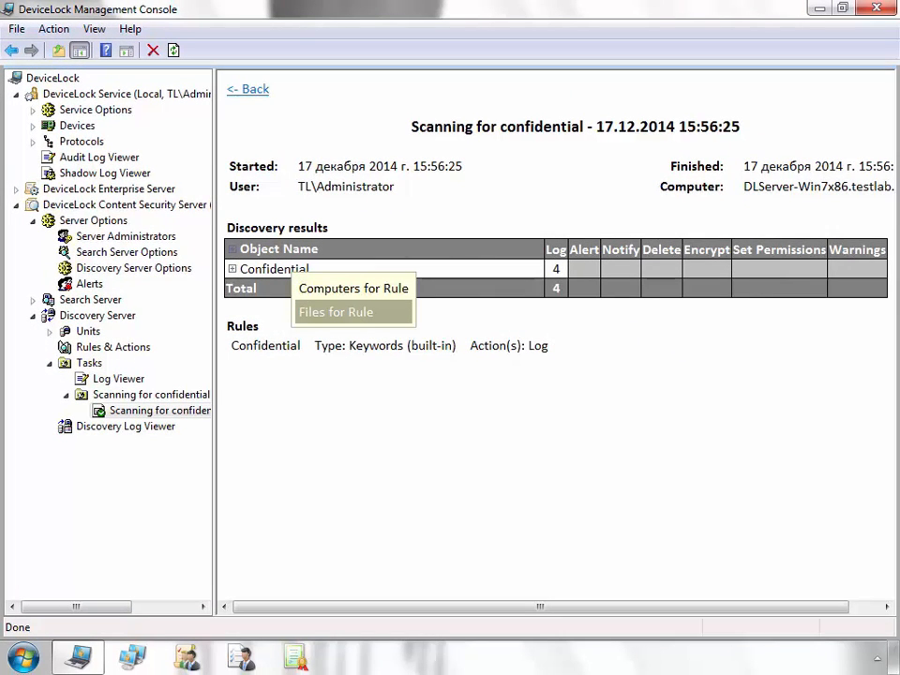
click(335, 311)
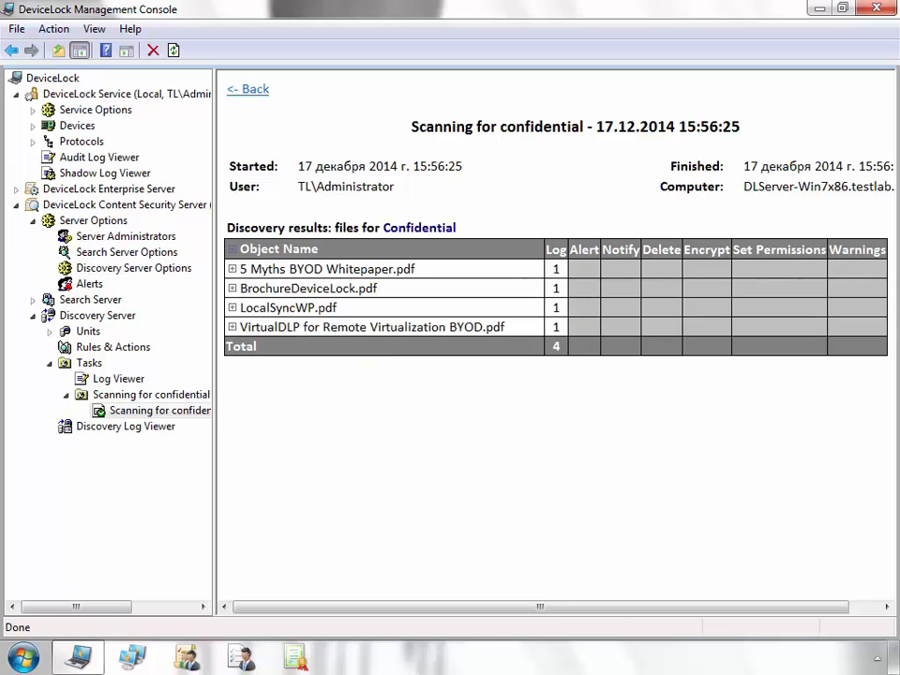
click(323, 268)
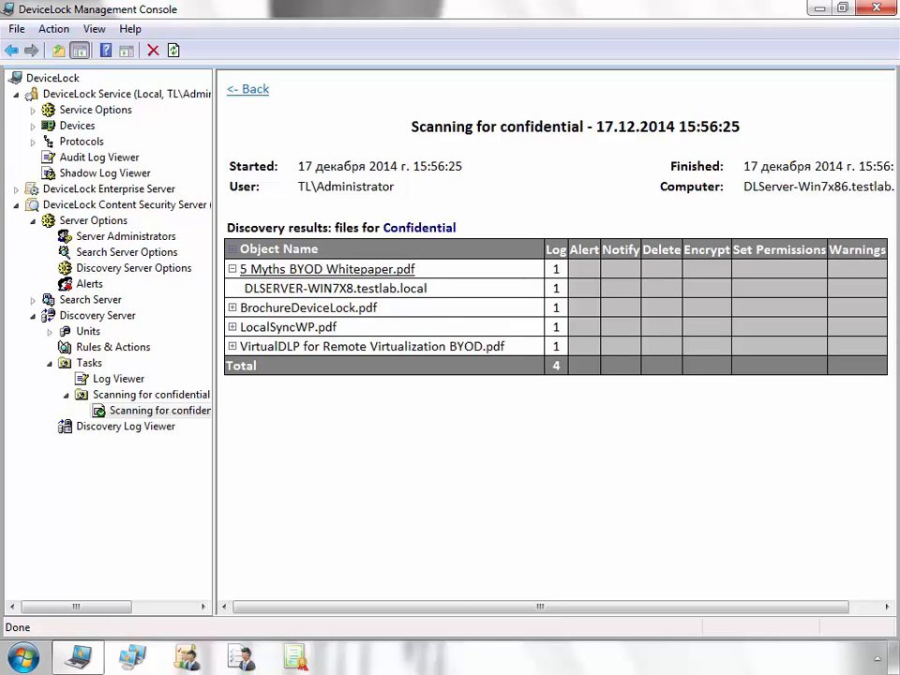
click(327, 269)
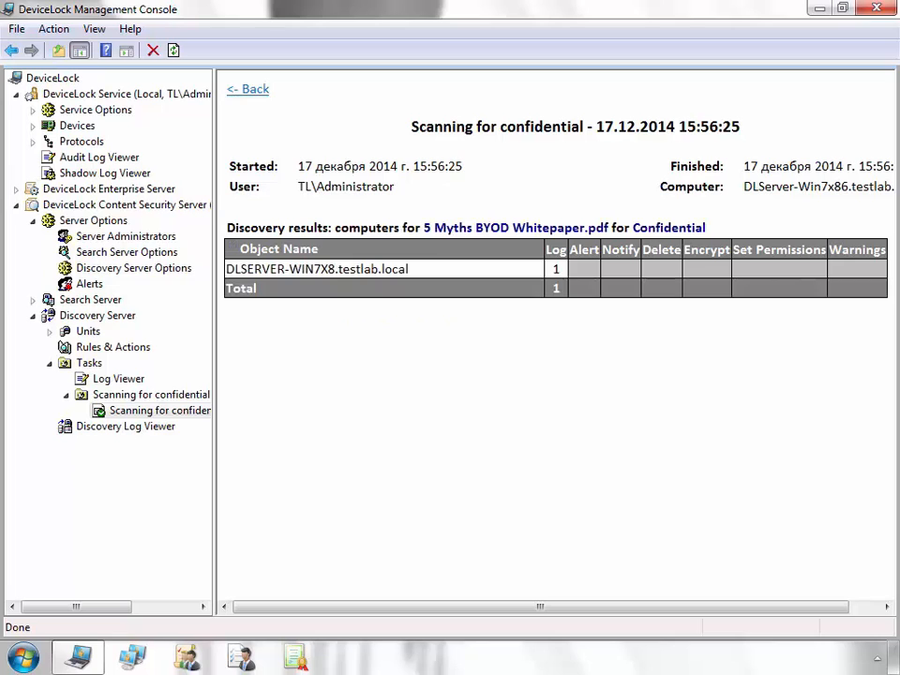
click(324, 269)
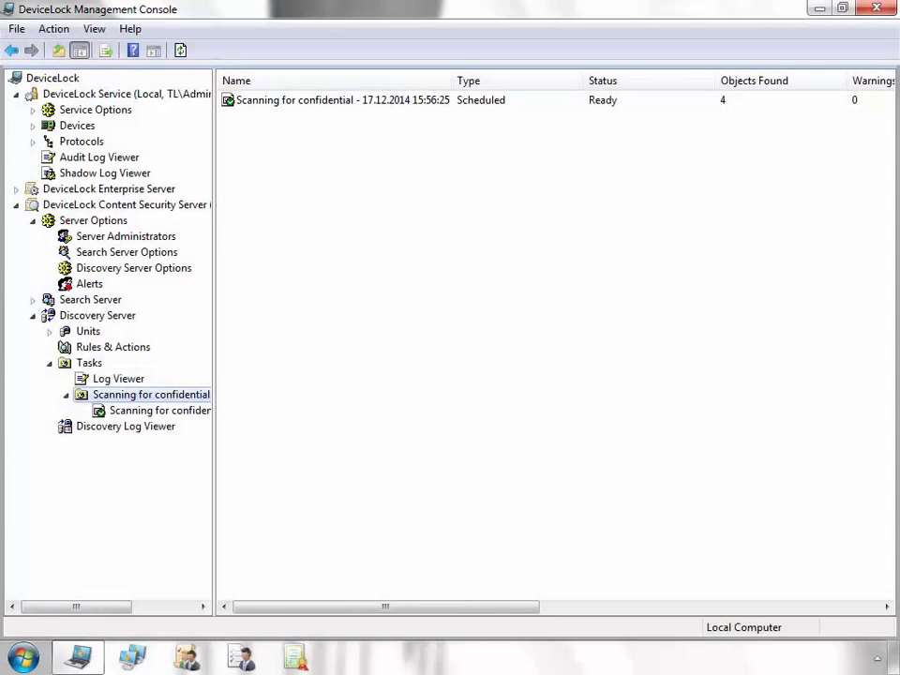
Expand the discovery units and open Unit2's settings, checking its computer list.
click(88, 331)
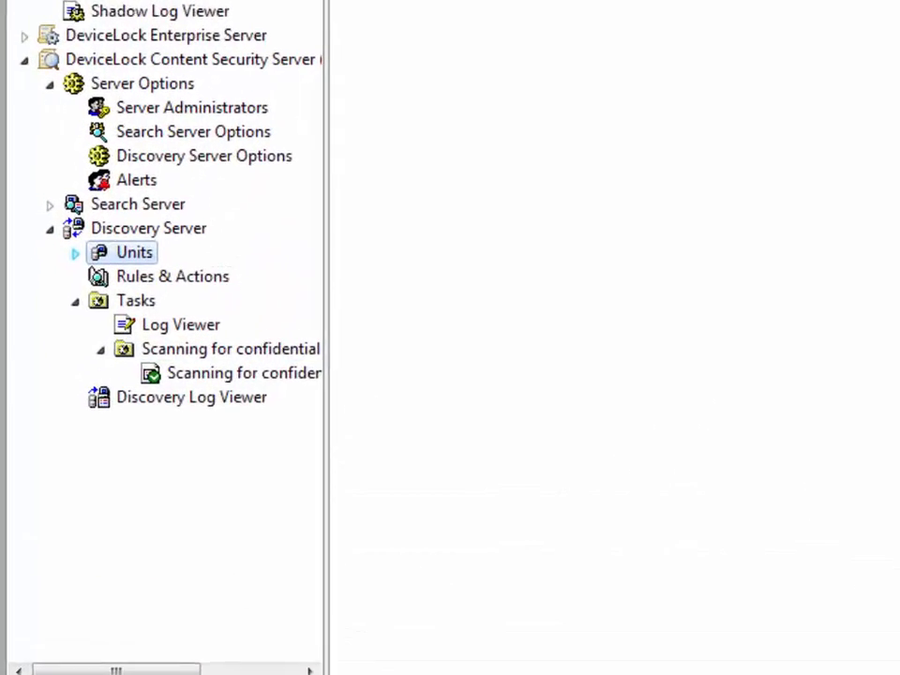
click(50, 332)
click(177, 281)
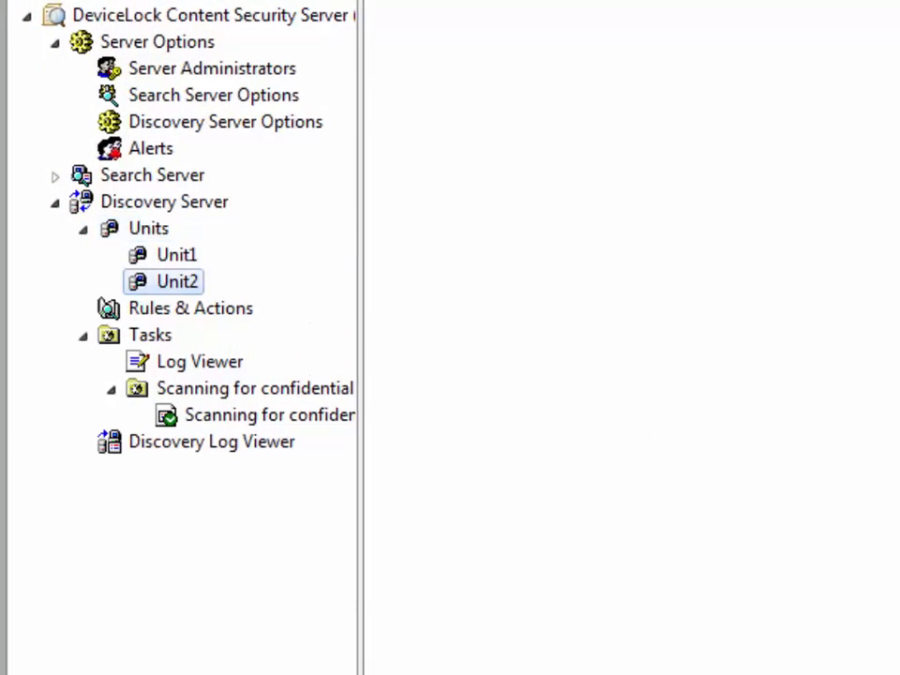
right_click(171, 285)
click(255, 310)
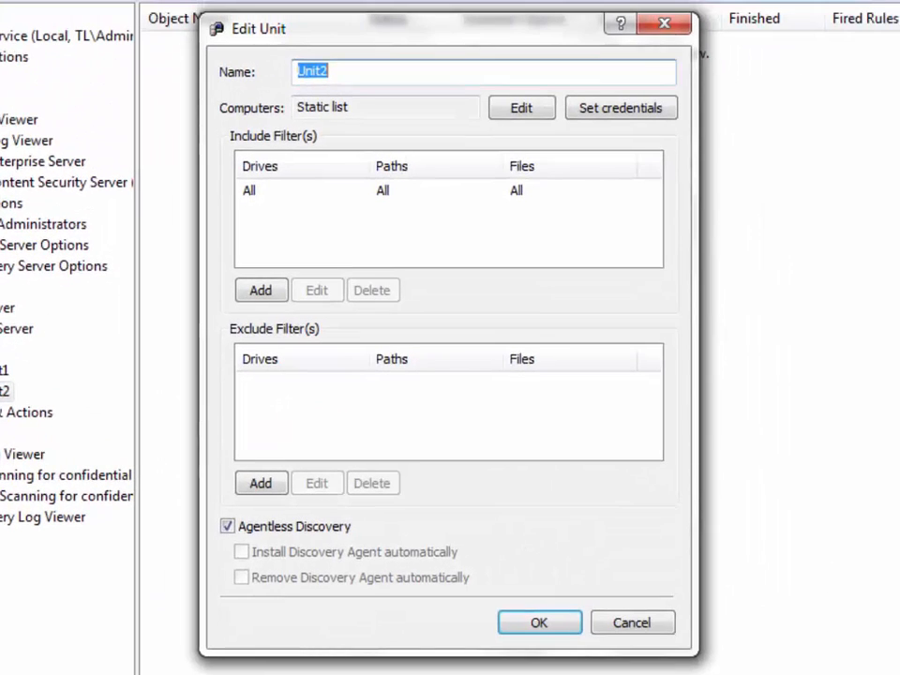
click(543, 95)
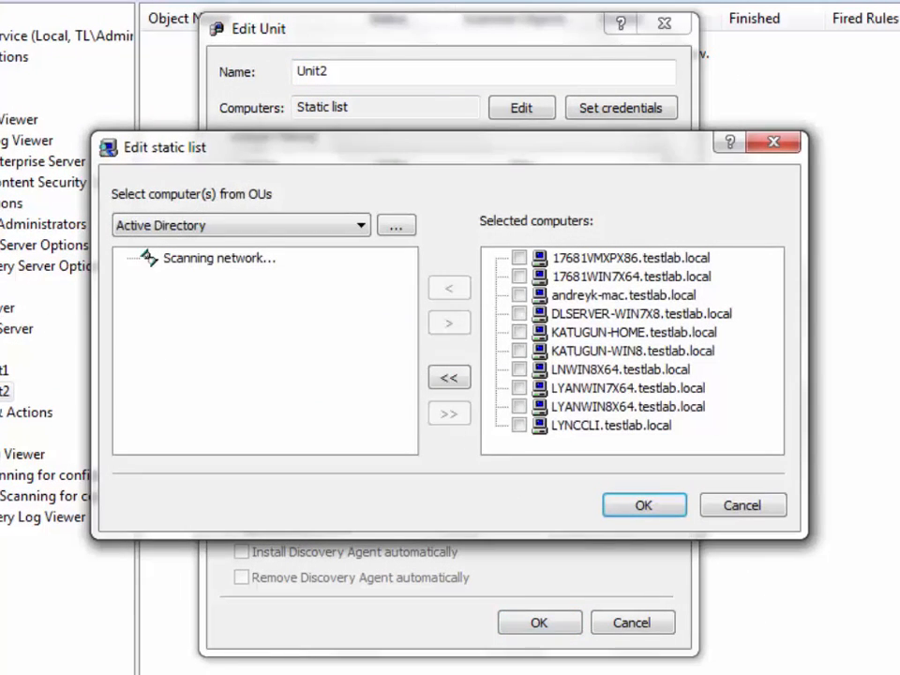
click(773, 142)
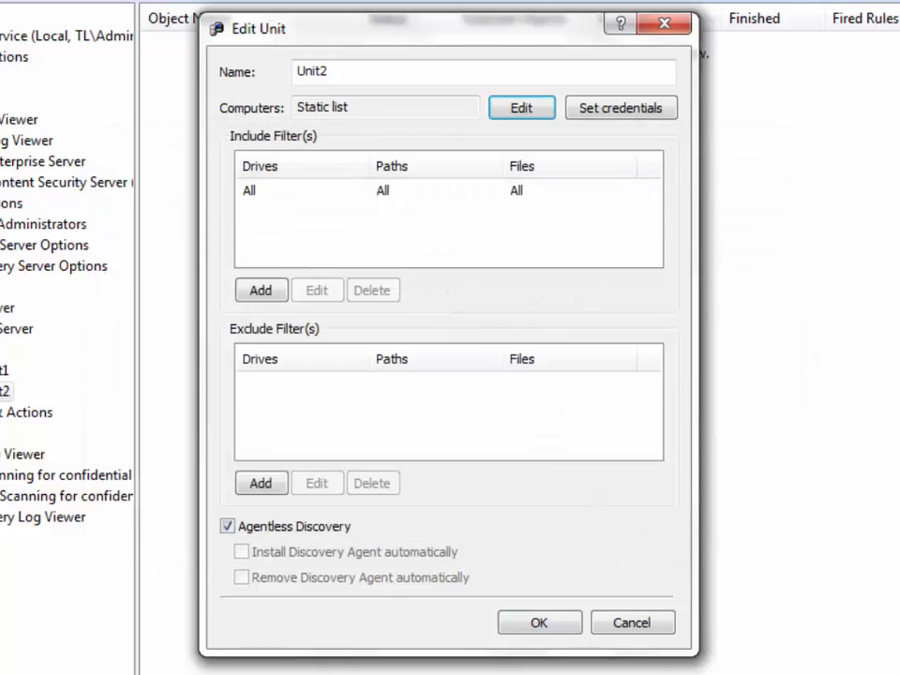
Add an include filter for \\fileserver.domain.com\sharedfolder with subfolders and save Unit2.
click(261, 290)
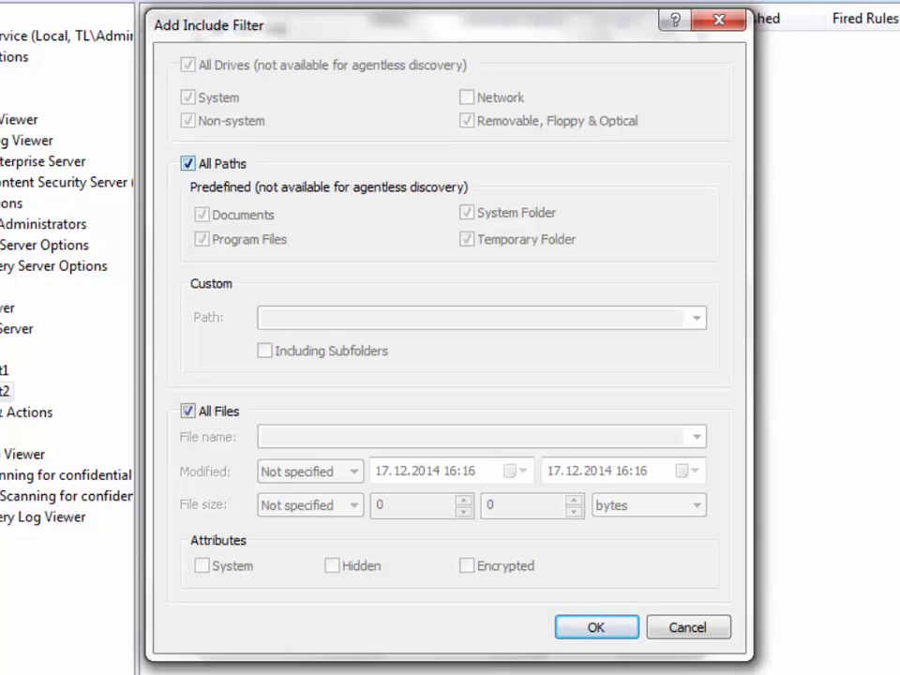
click(188, 163)
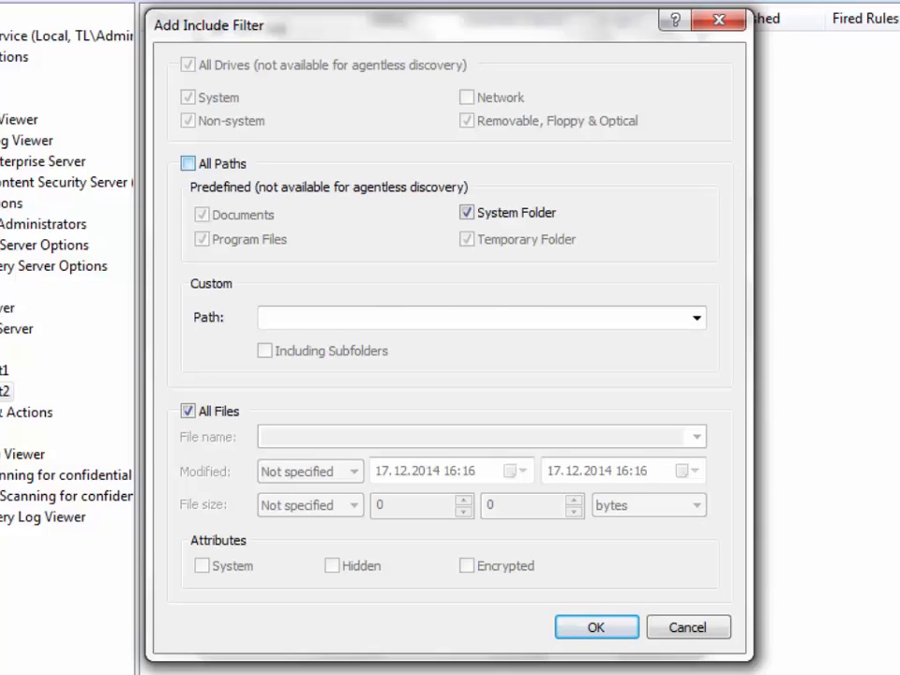
click(265, 317)
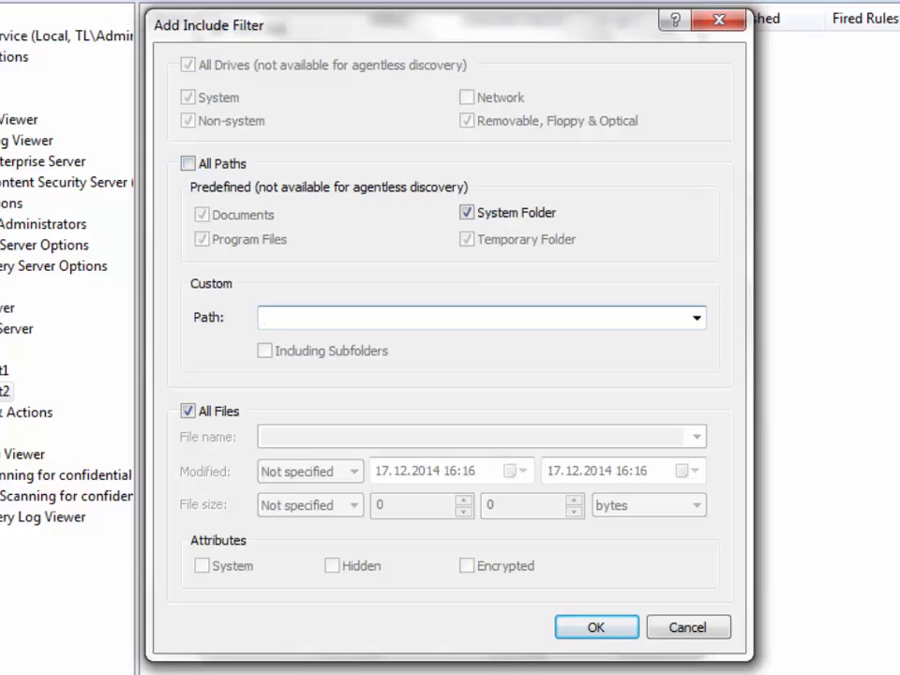
text(\\fileserver.domain.com\sharedfolder)
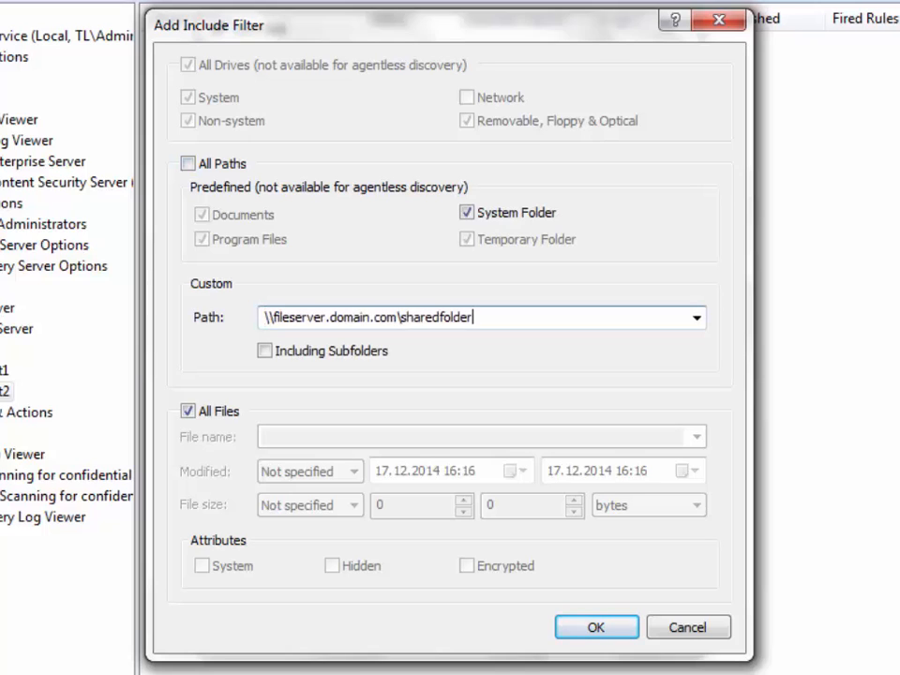
click(266, 351)
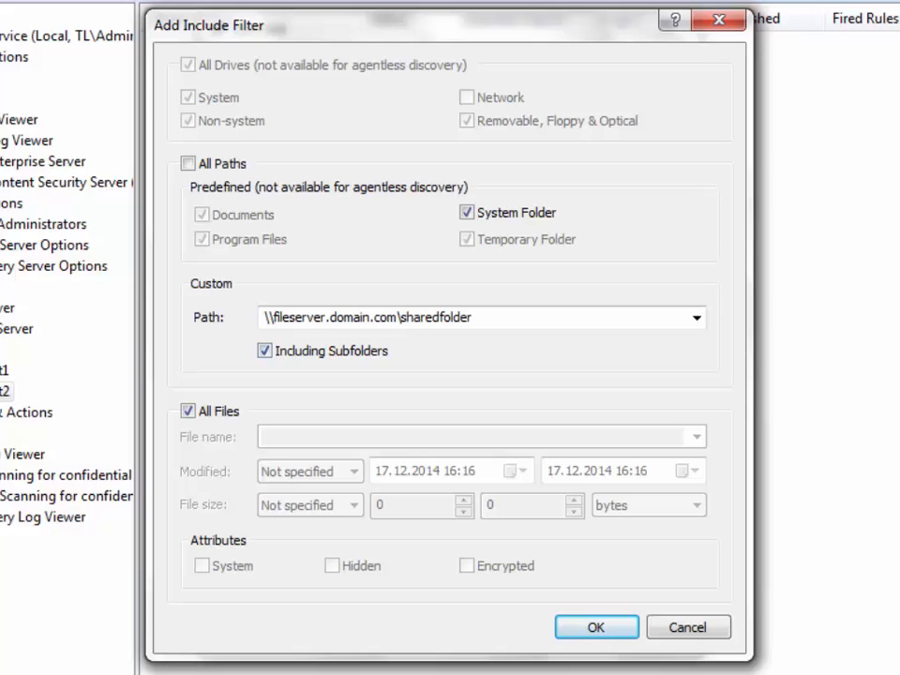
key(Return)
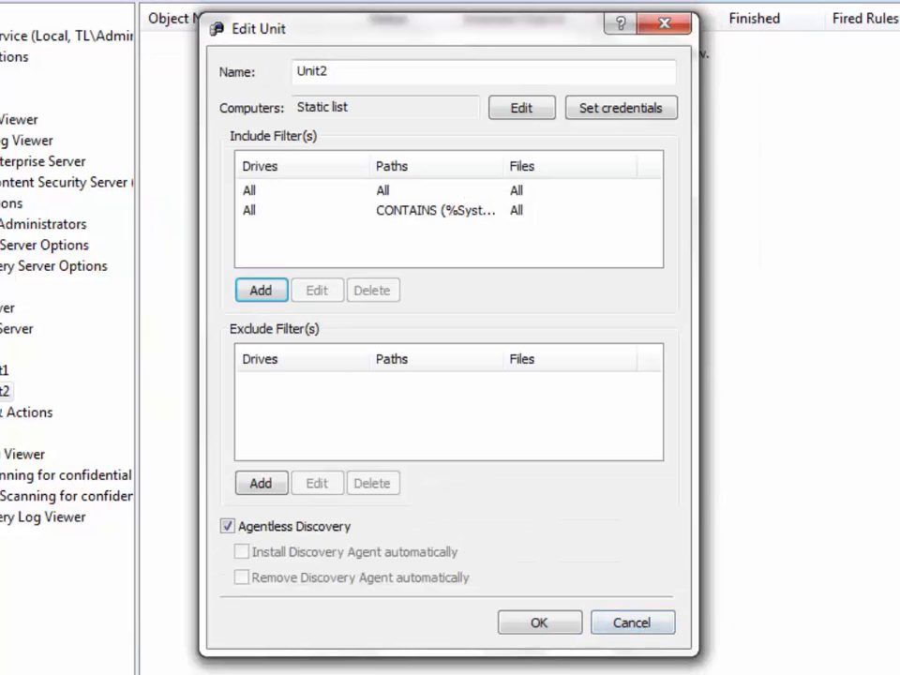
click(539, 622)
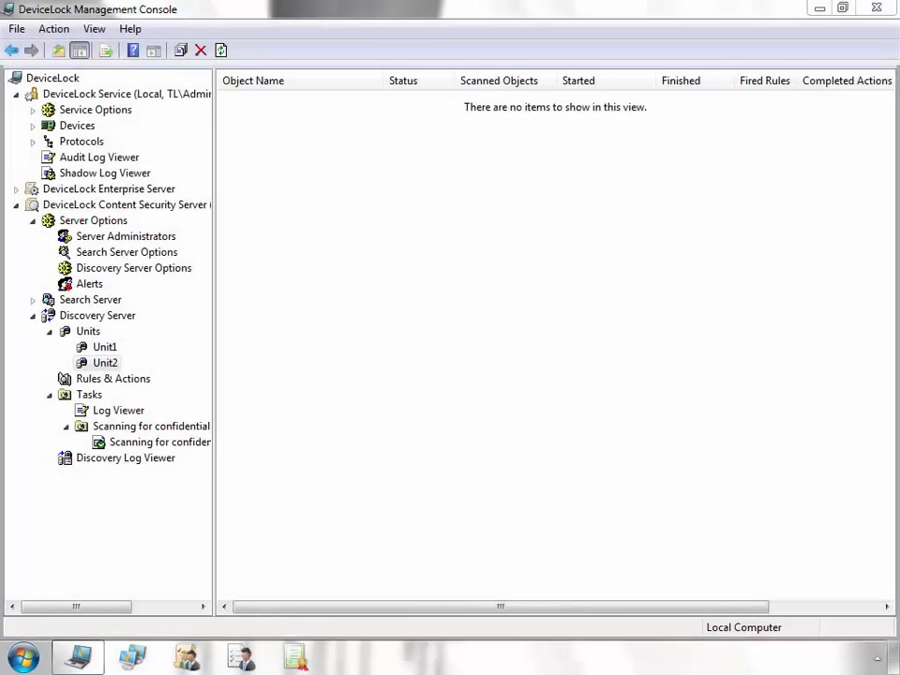
click(89, 394)
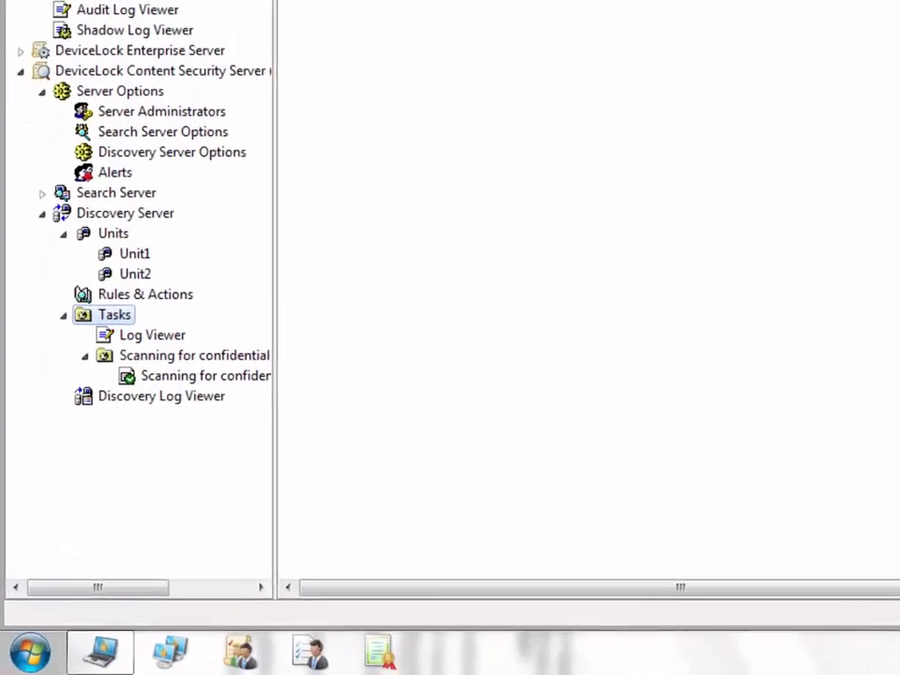
Start a new discovery task that scans Unit2 with the Confidential rule.
right_click(125, 280)
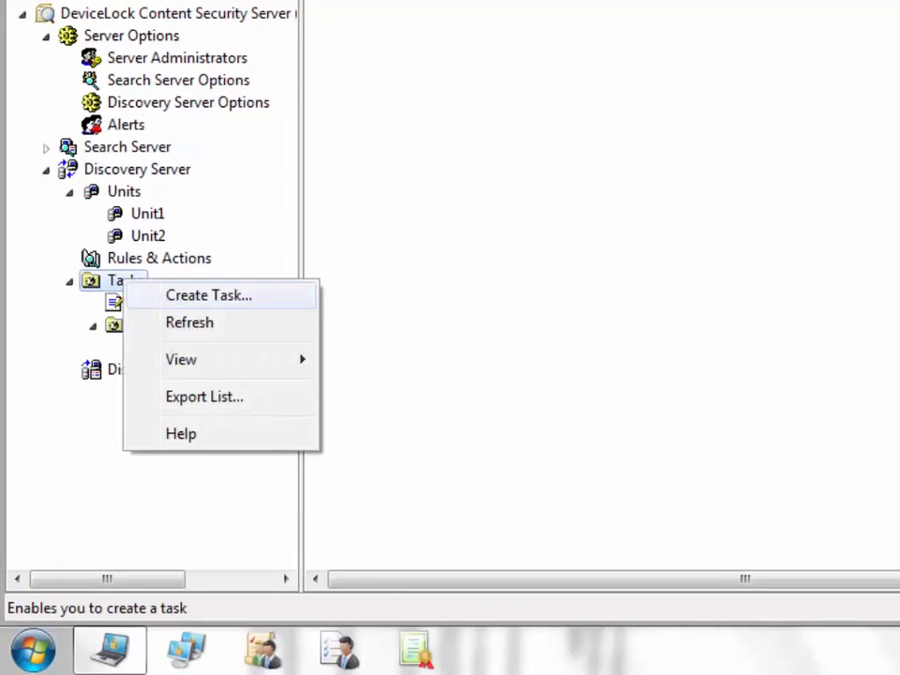
click(211, 295)
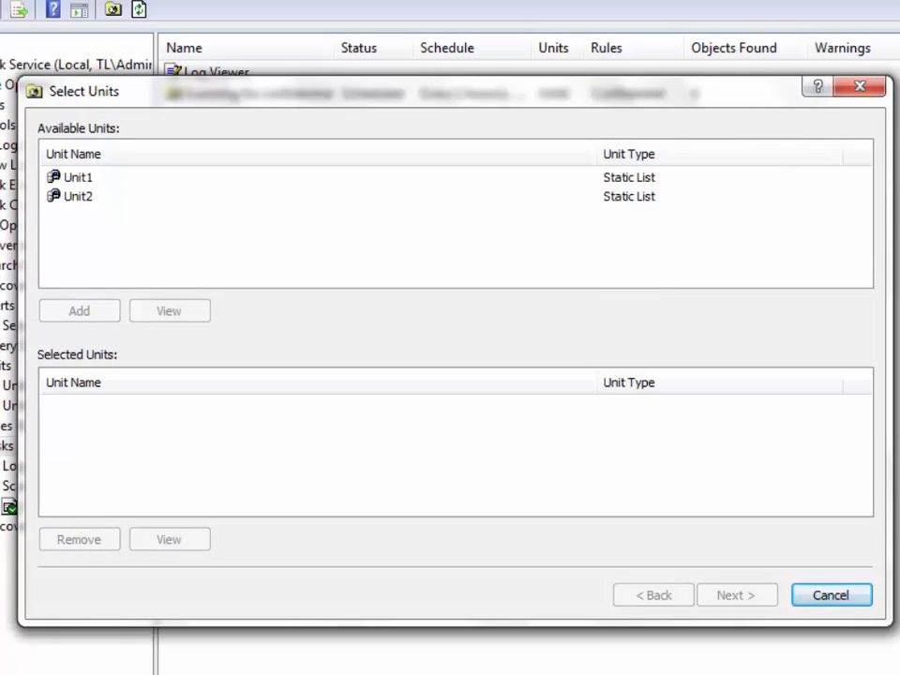
click(79, 197)
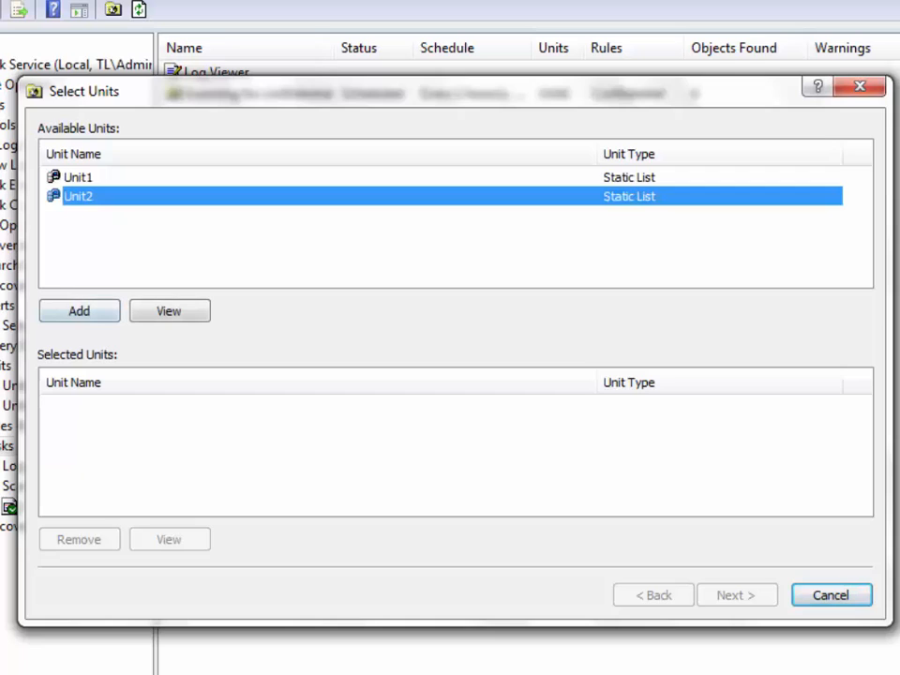
click(78, 311)
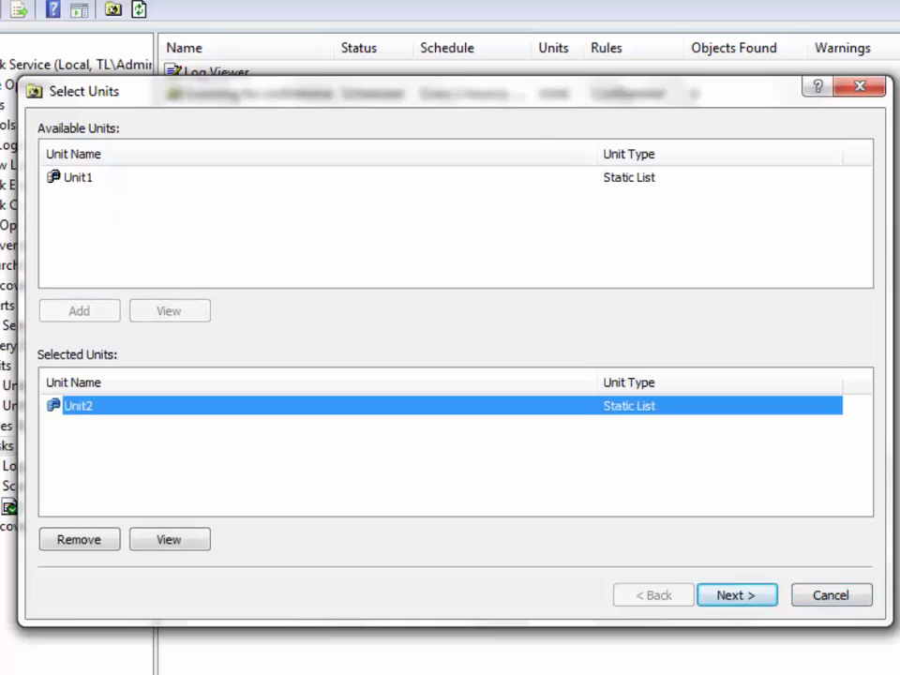
key(Return)
click(96, 177)
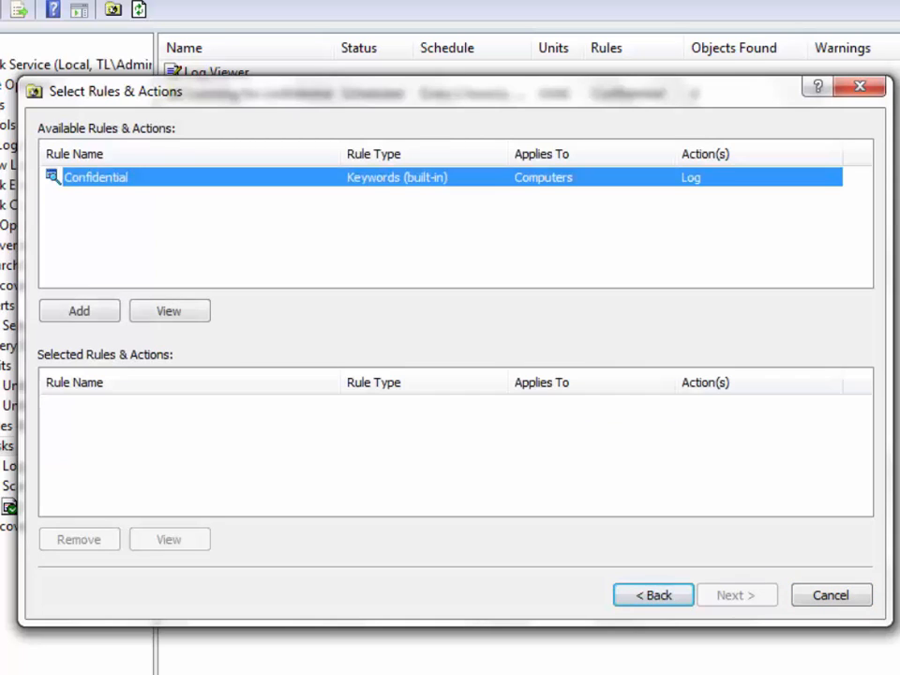
click(79, 310)
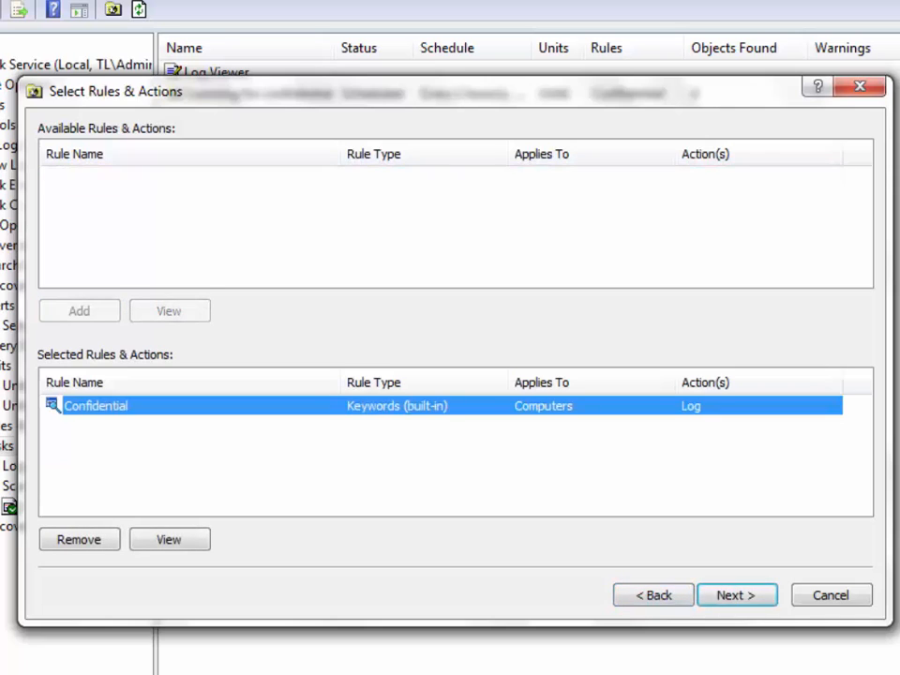
key(Return)
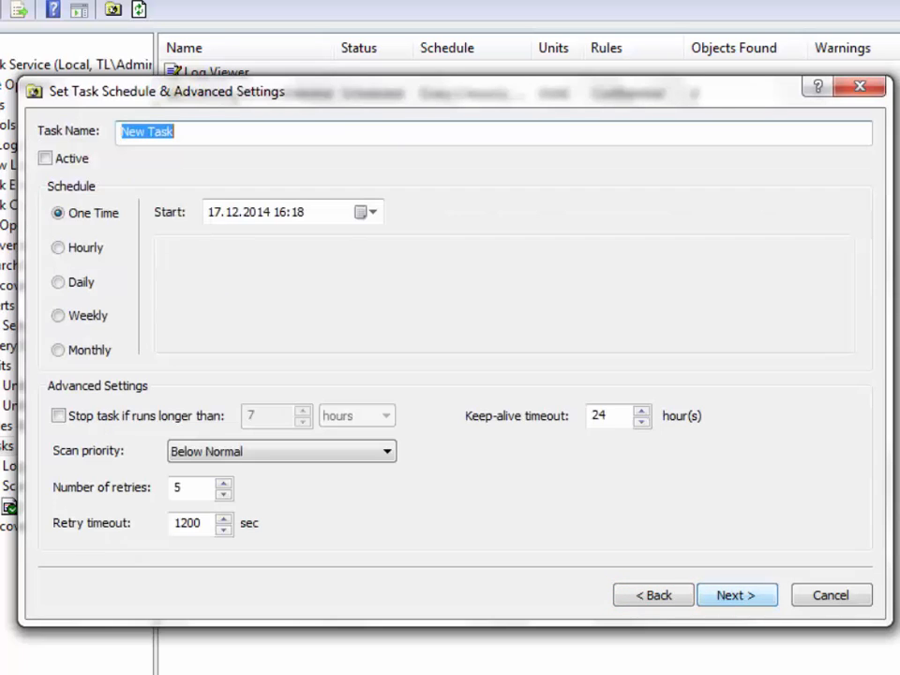
Name the task Scanning for confidential Unit2, make it active, hourly with a run limit, and finish.
text(Scanning for confidential Unit2)
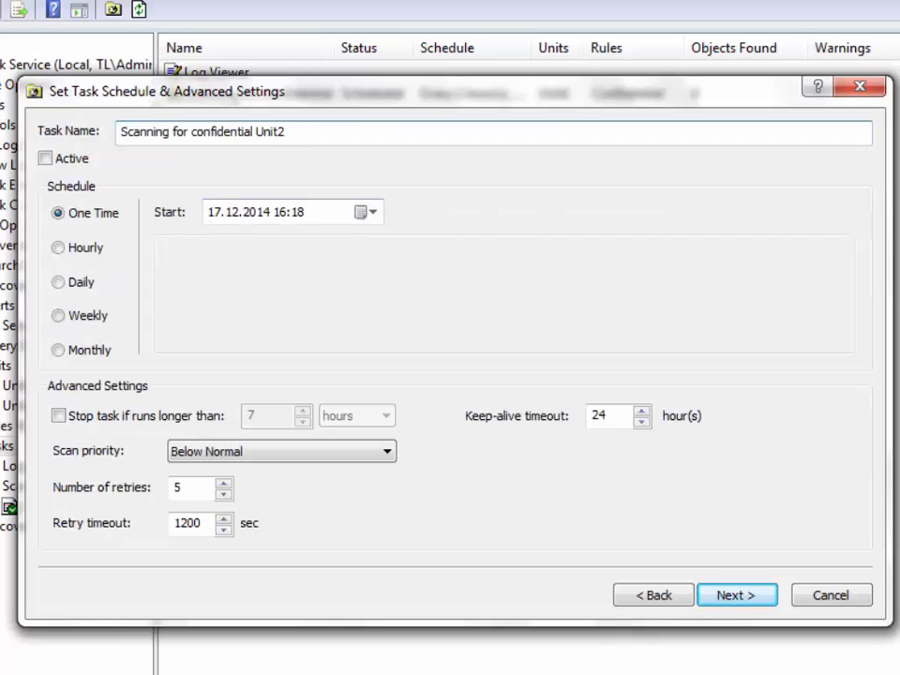
click(45, 158)
click(58, 248)
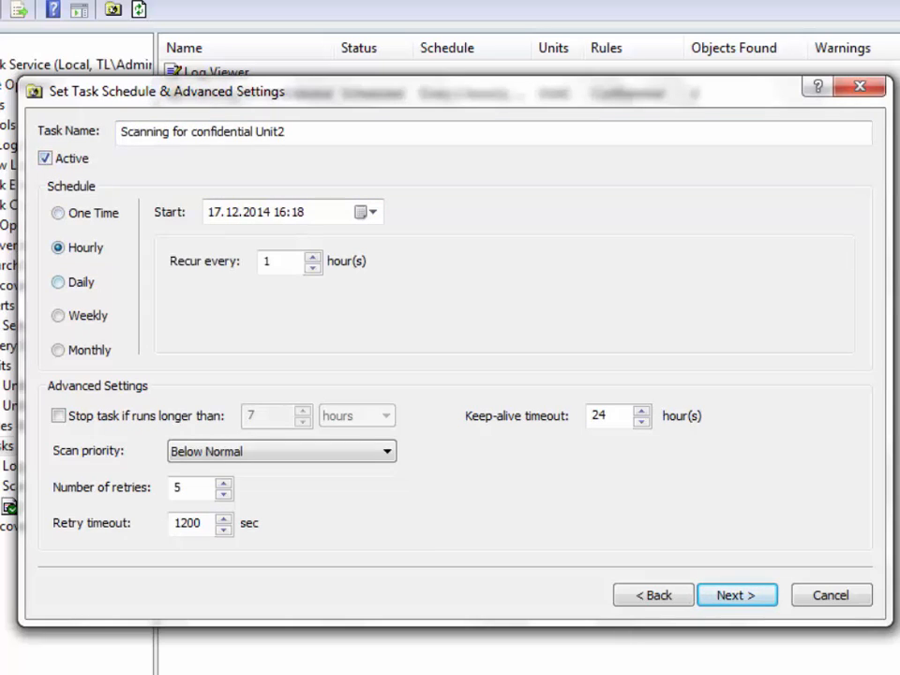
click(58, 282)
click(58, 316)
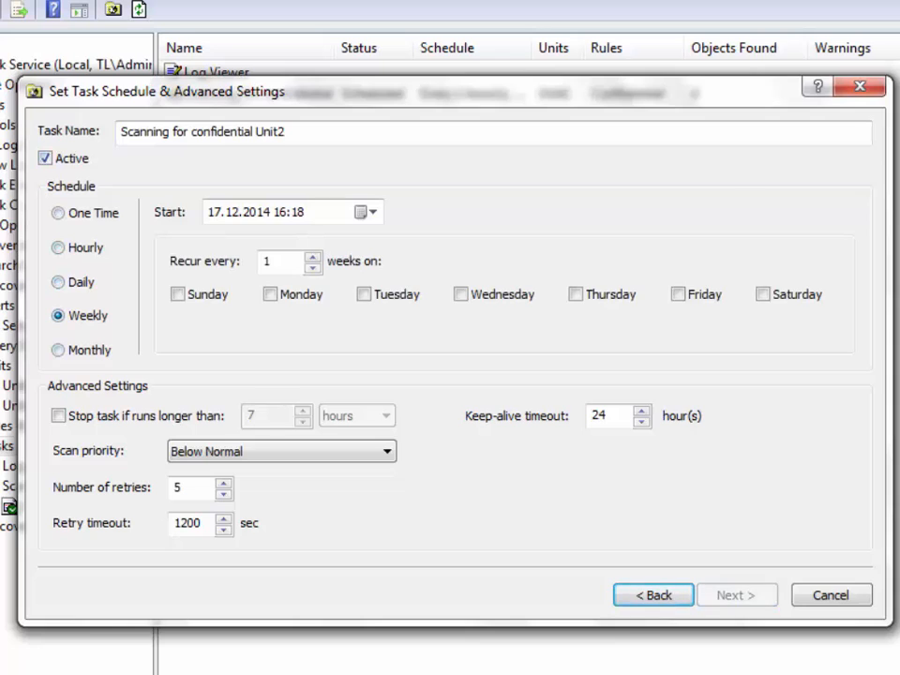
click(58, 351)
click(58, 248)
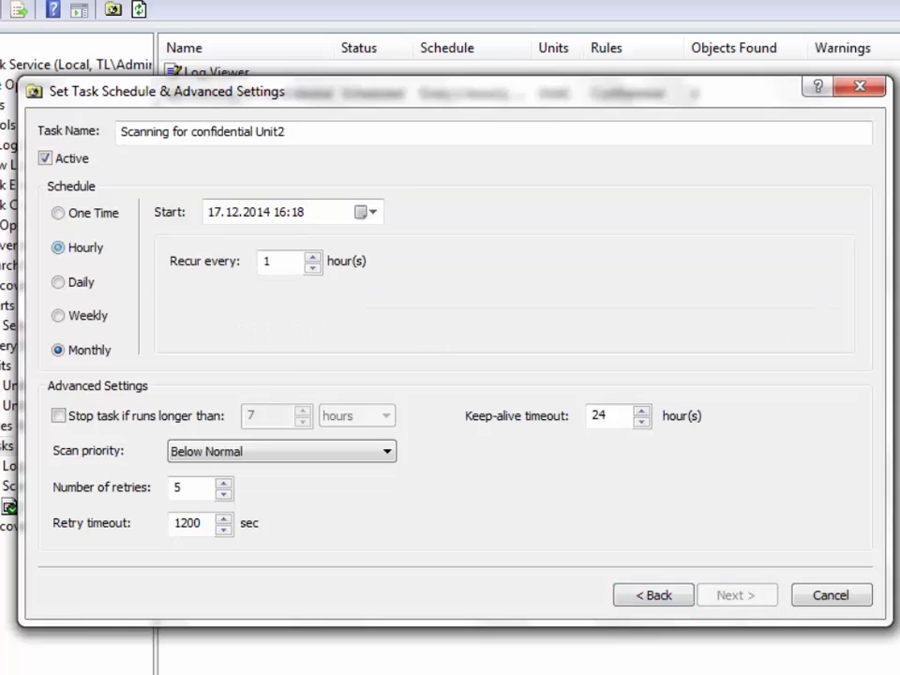
click(58, 415)
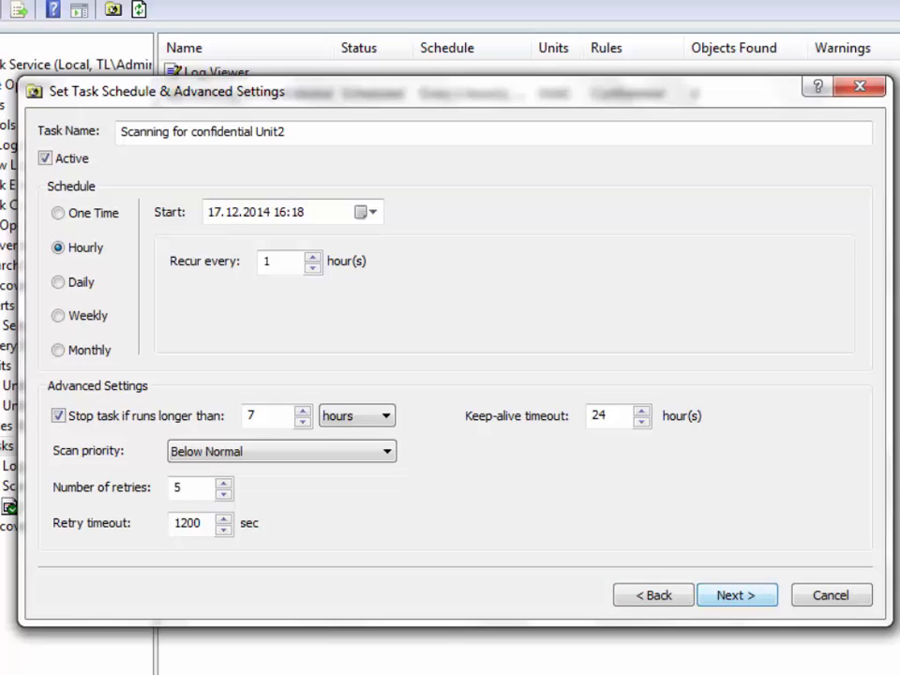
key(Return)
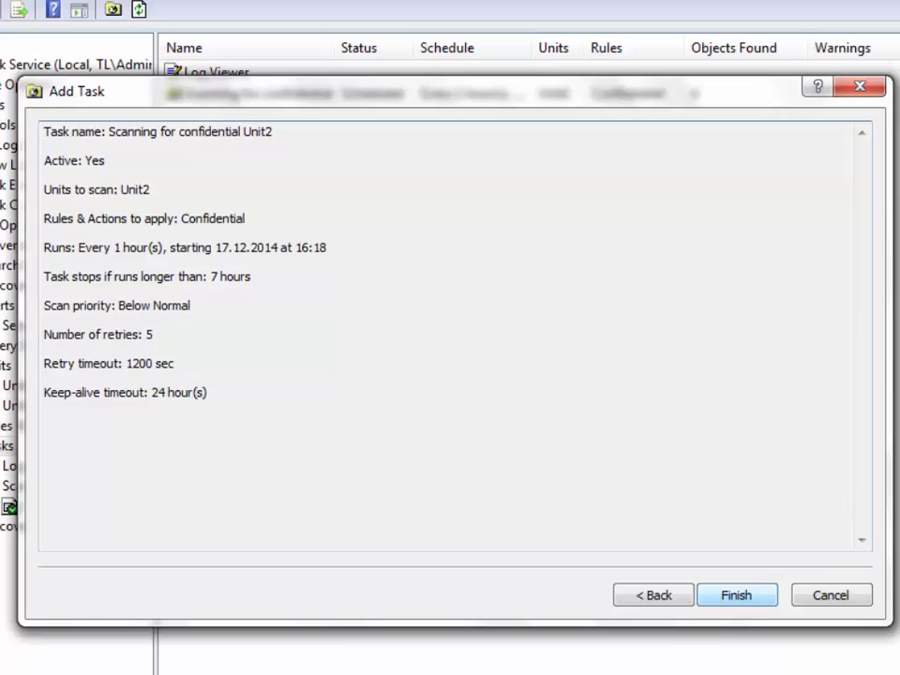
key(Return)
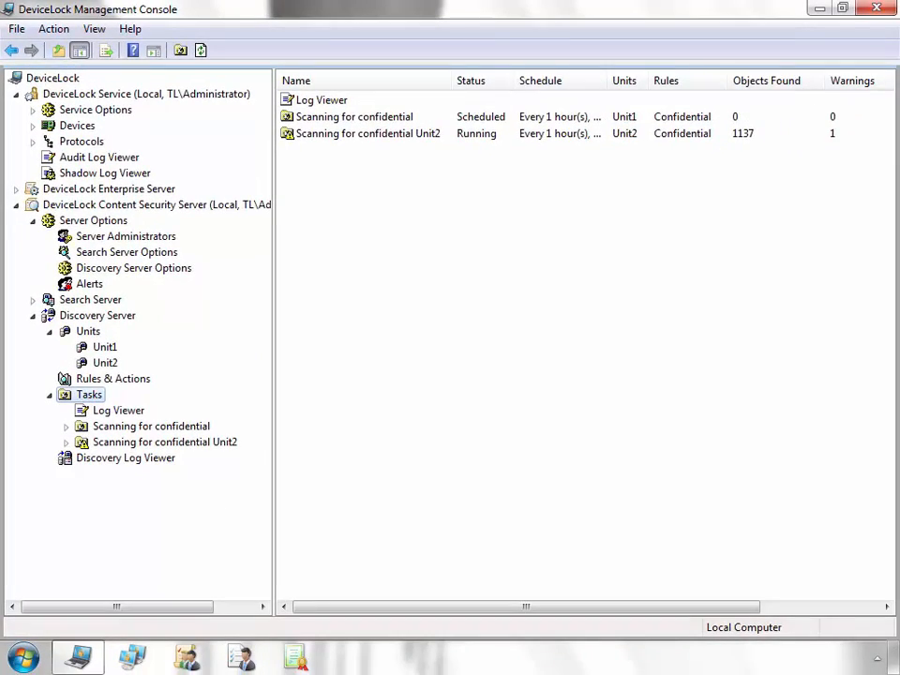
Refresh and show the scan reports of the Scanning for confidential task.
click(402, 118)
right_click(198, 425)
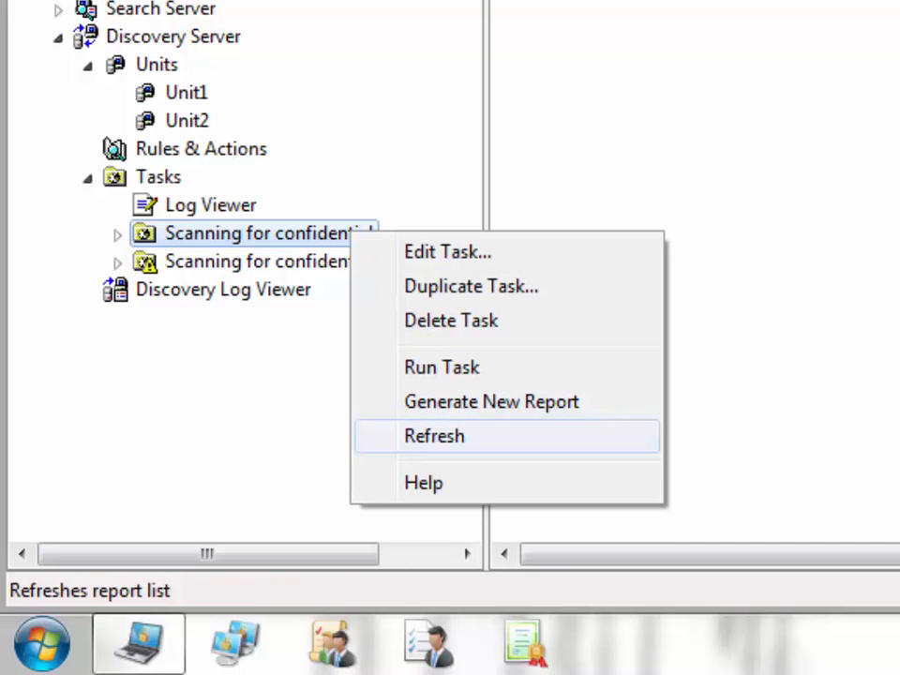
key(Return)
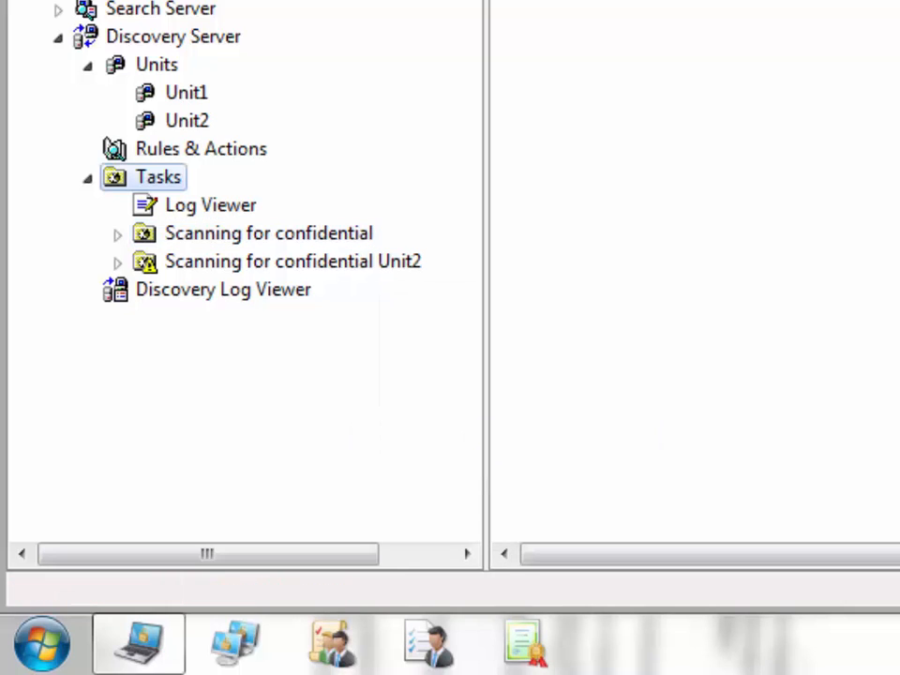
click(267, 233)
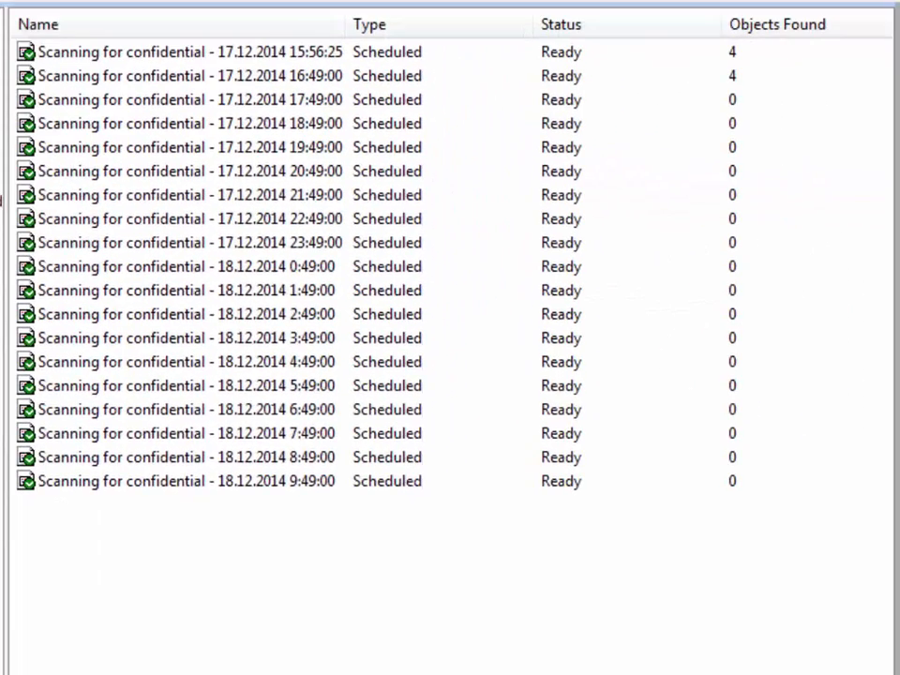
Open the 15:56:25 scan report and list the files matched by the Confidential rule.
click(190, 53)
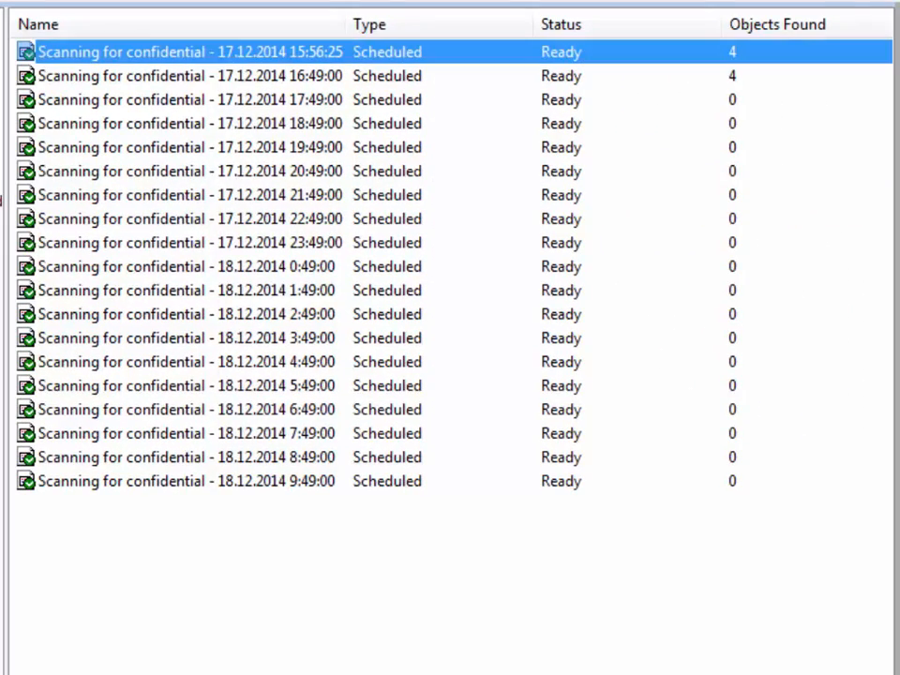
key(Return)
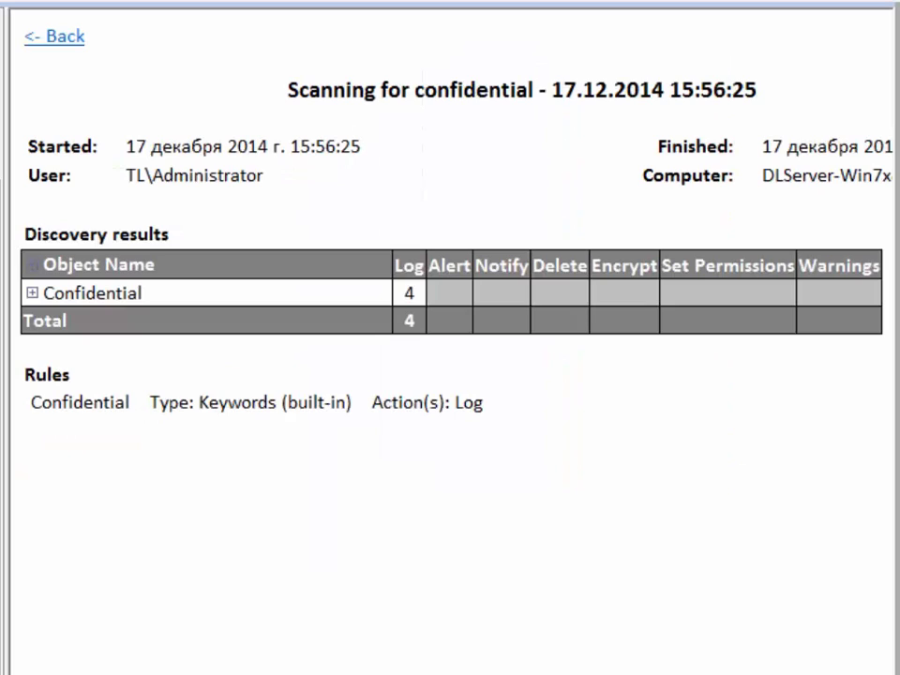
click(129, 294)
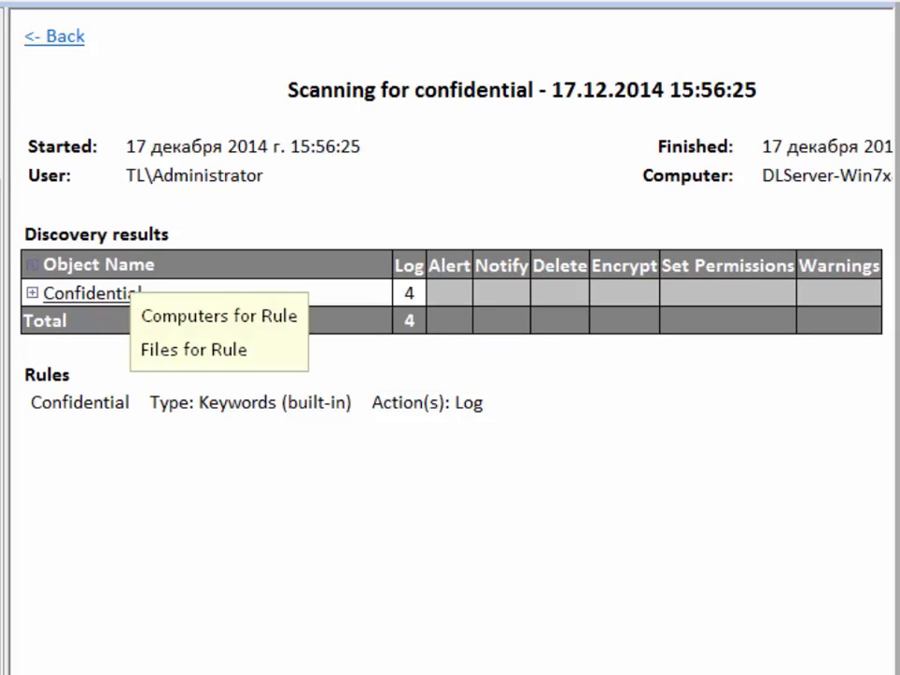
key(Down)
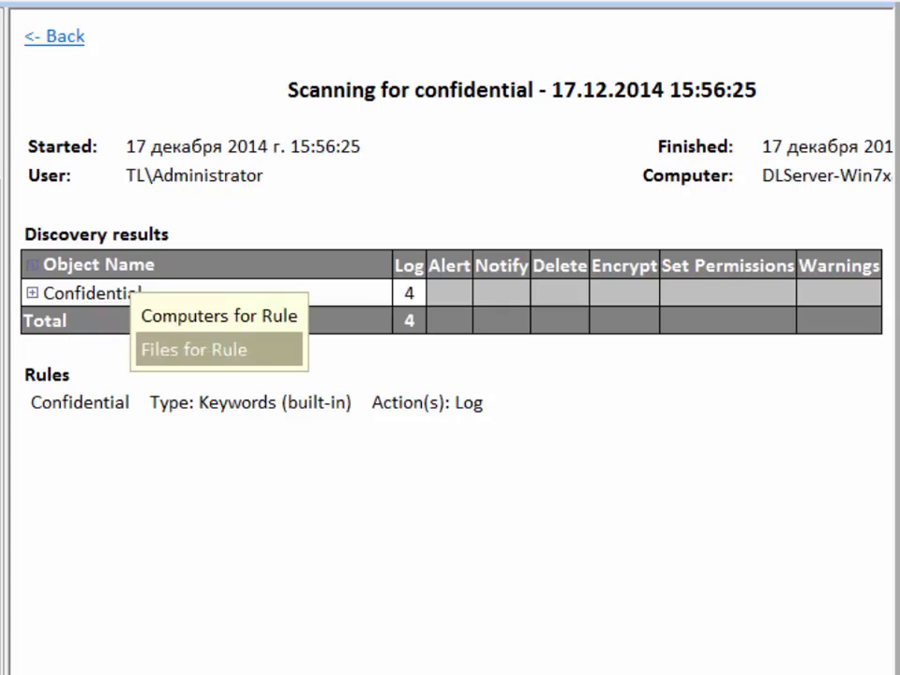
key(Return)
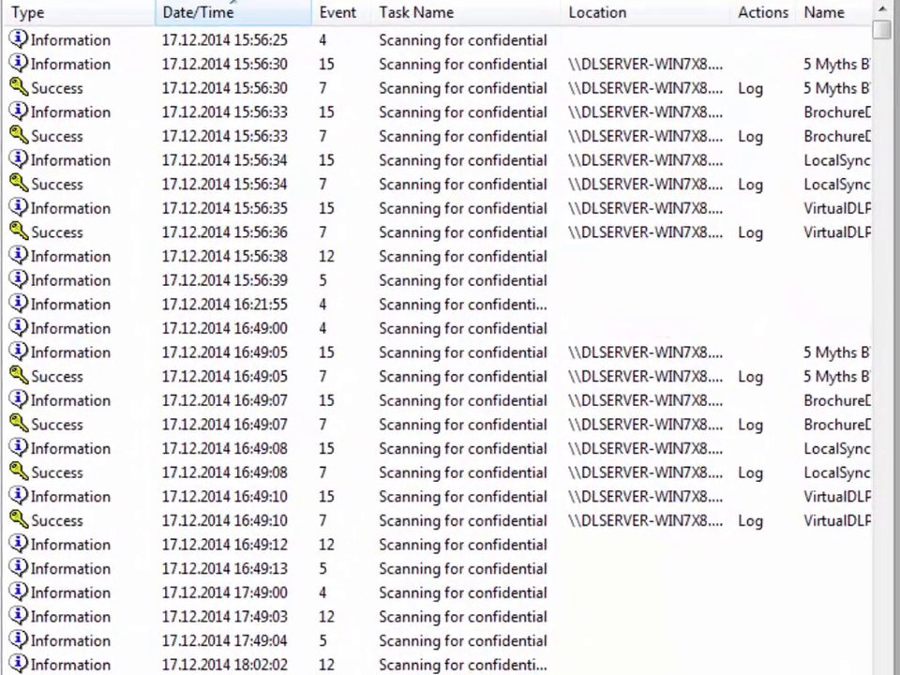
Scroll across the task log columns, then select the Discovery Server branch.
scroll(437, 343, right, 5)
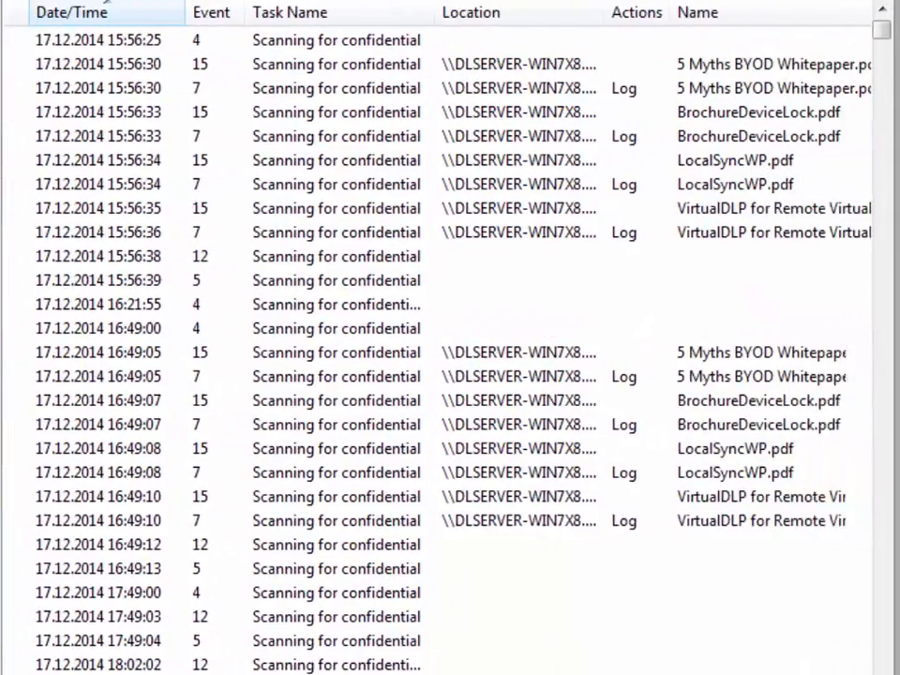
scroll(437, 343, right, 10)
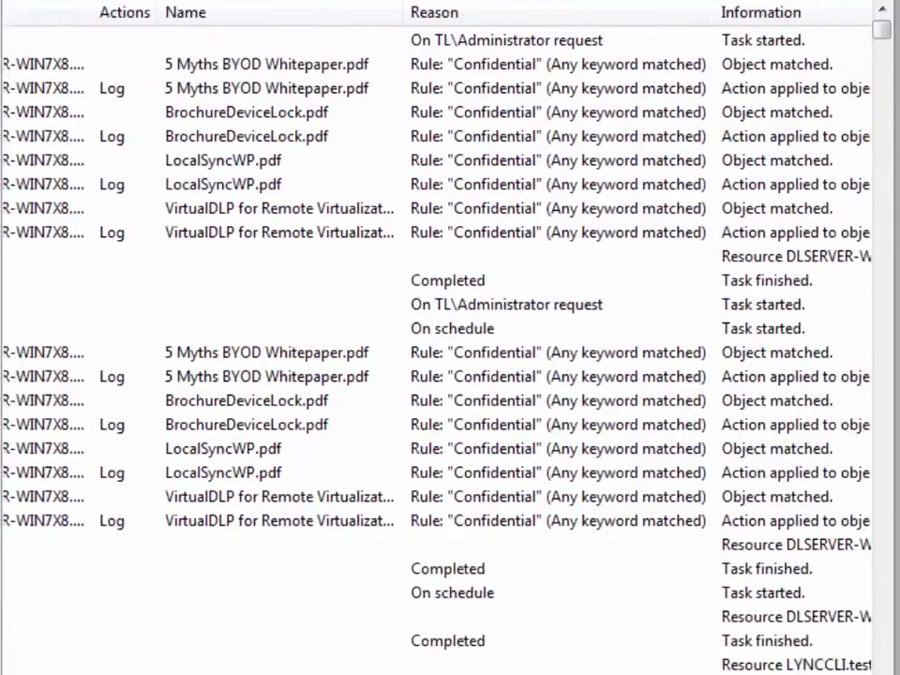
scroll(437, 343, right, 5)
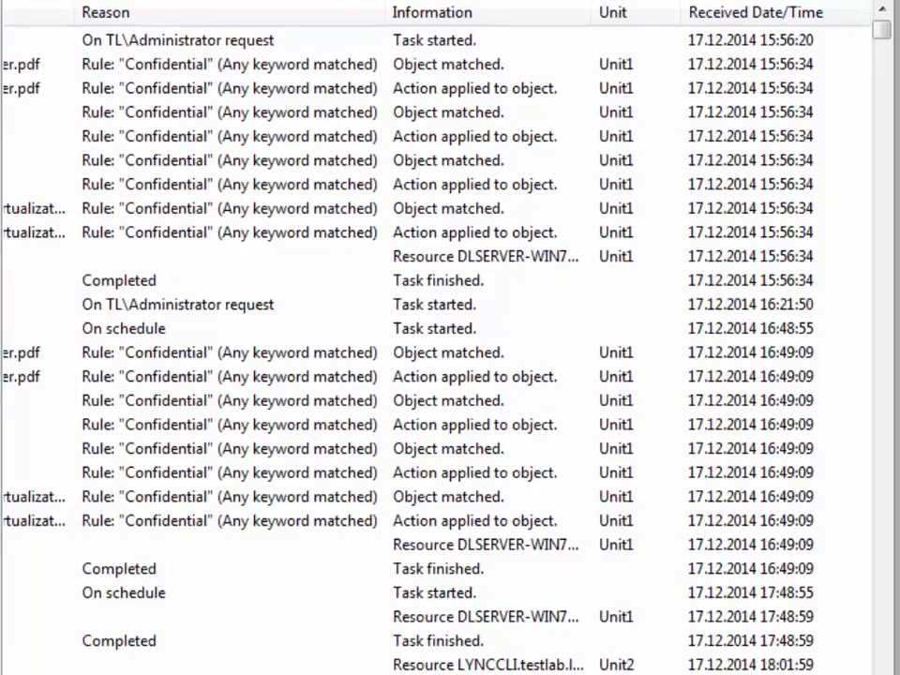
scroll(436, 343, left, 15)
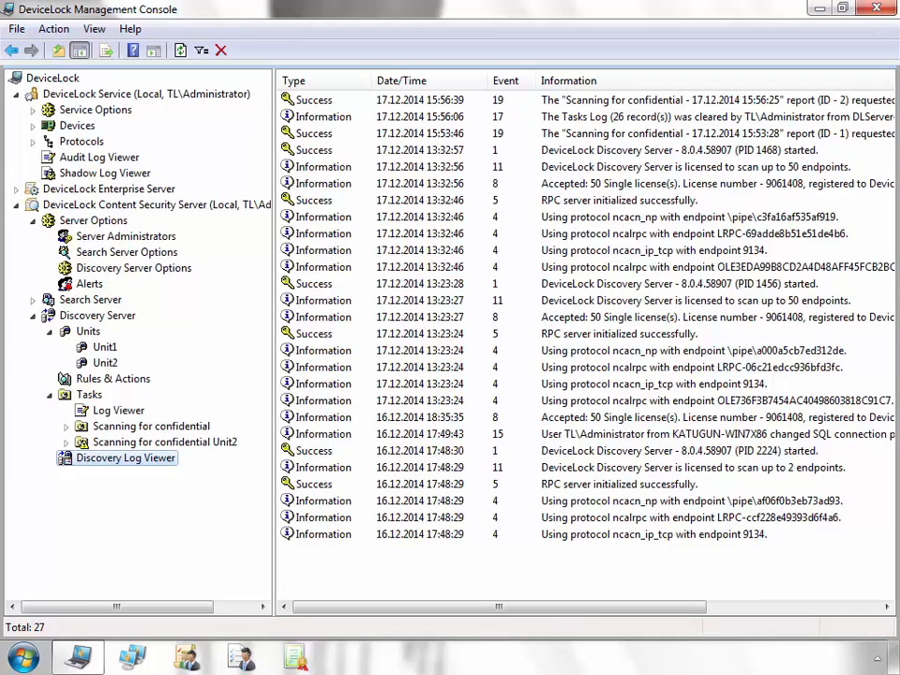
click(98, 315)
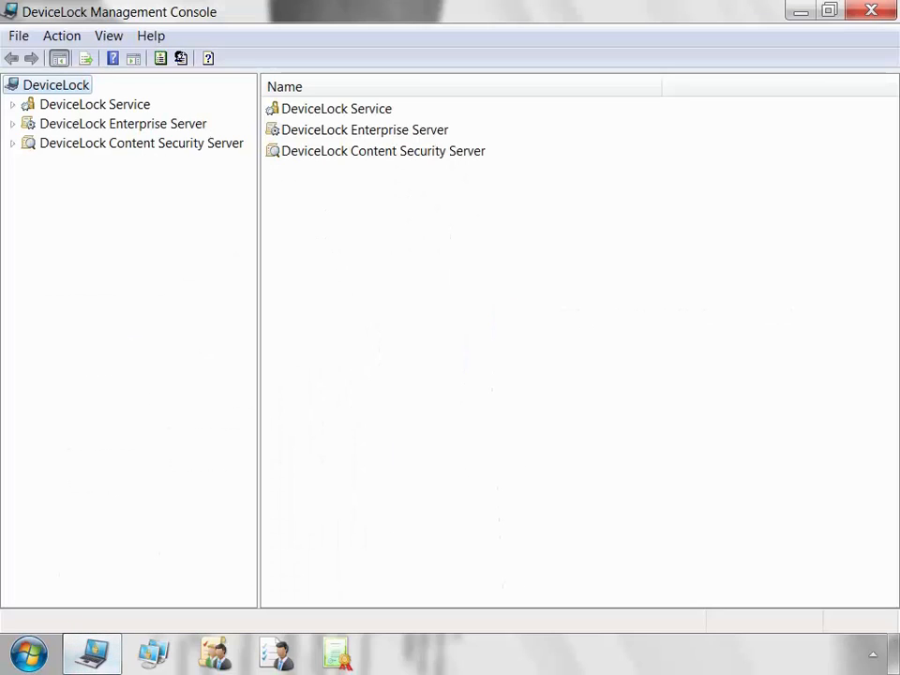
Connect to the DeviceLock Service on the local computer and show its Anti-keylogger settings.
right_click(127, 104)
click(188, 115)
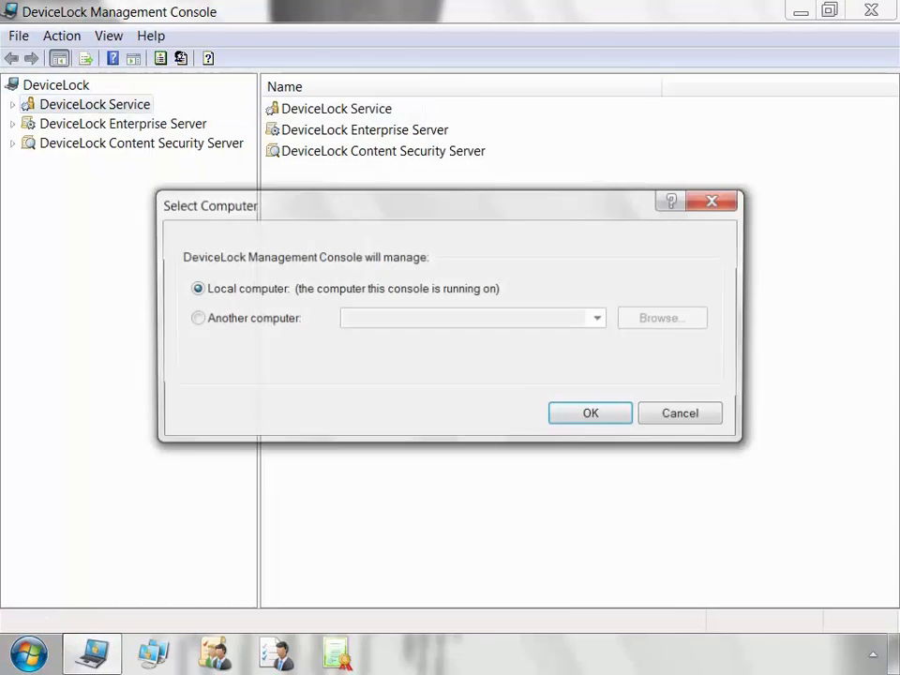
click(592, 414)
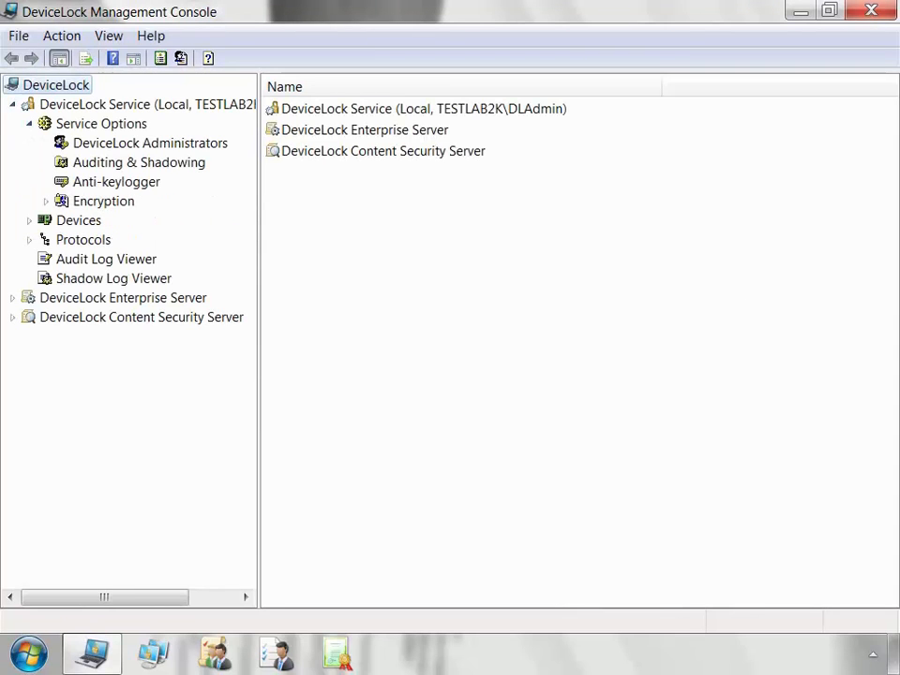
click(116, 182)
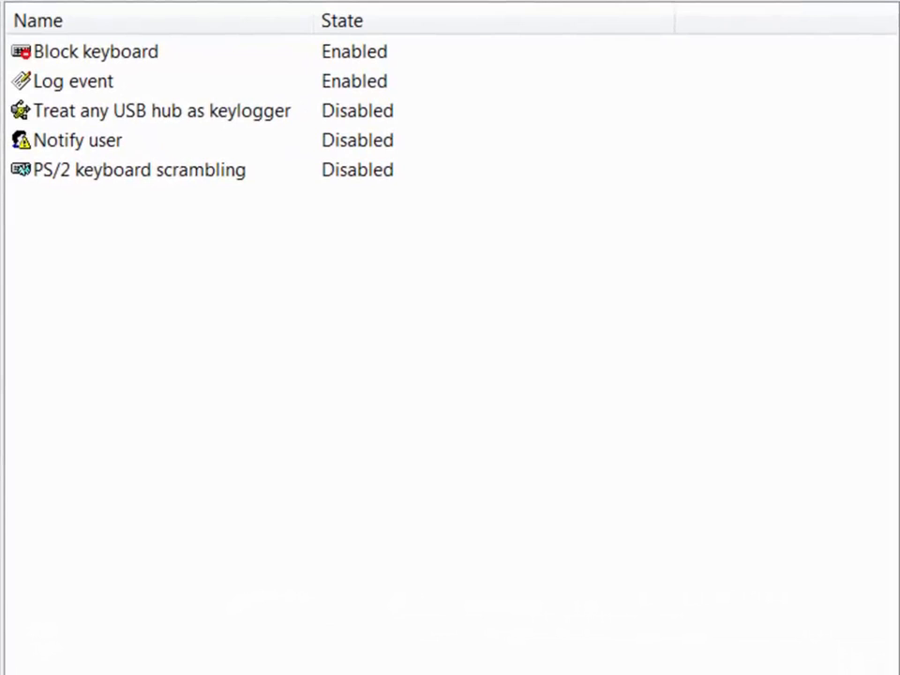
Disable Block keyboard and Log event, and enable Treat any USB hub as keylogger.
right_click(514, 52)
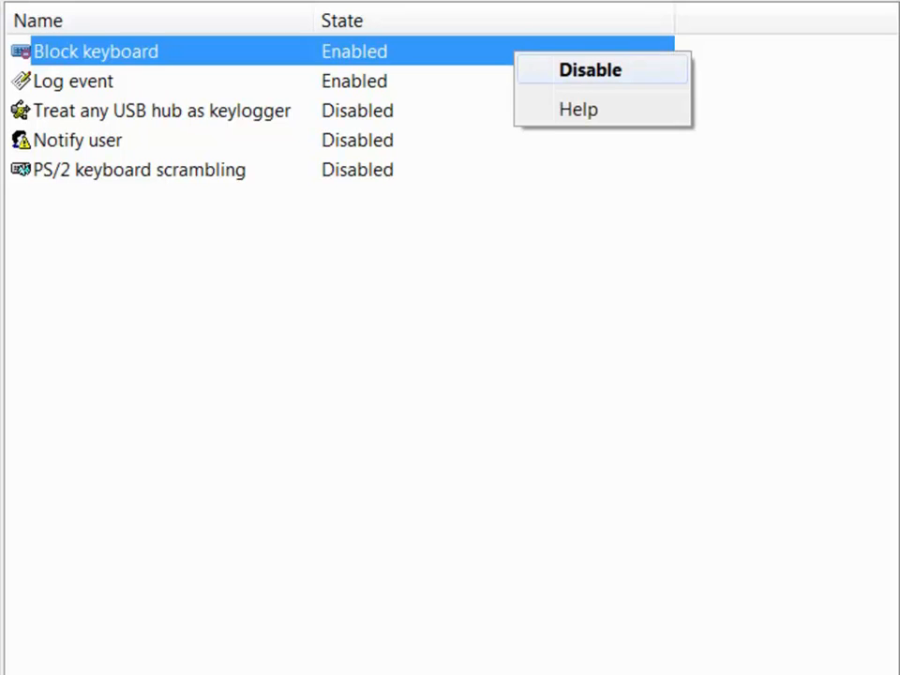
click(589, 70)
click(562, 82)
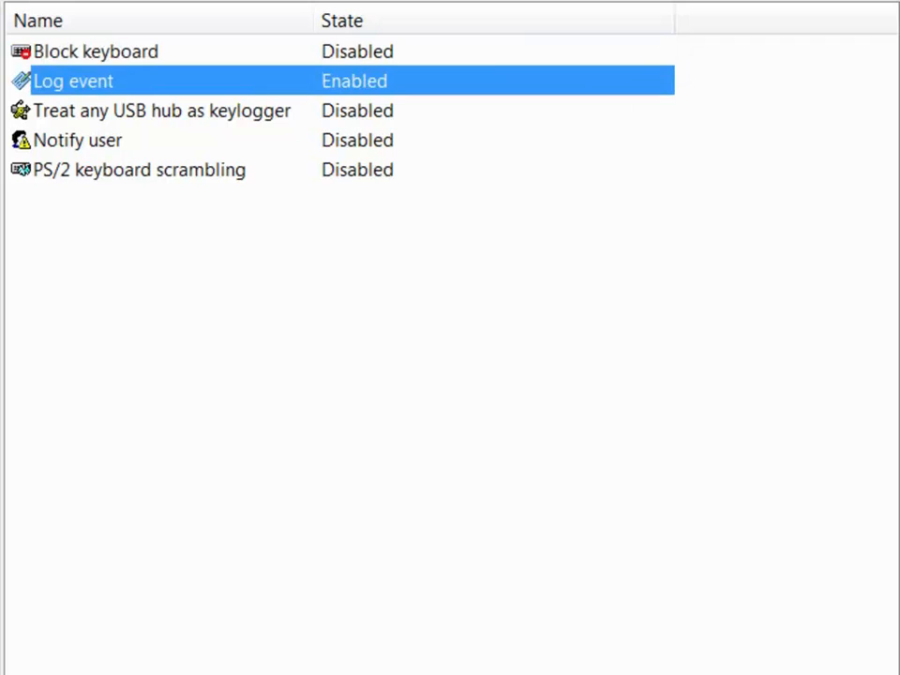
right_click(532, 82)
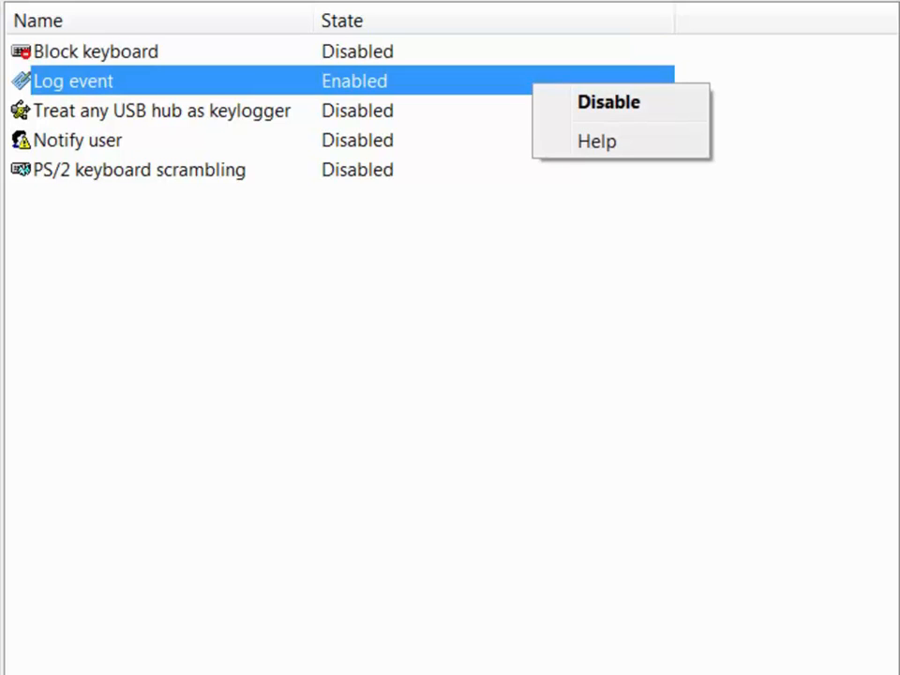
click(608, 102)
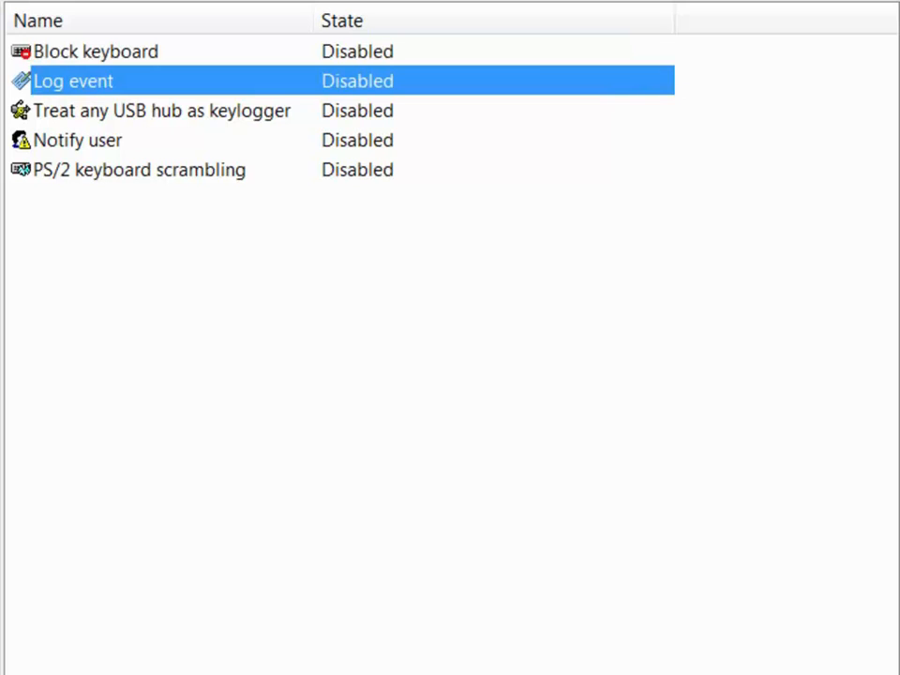
click(525, 110)
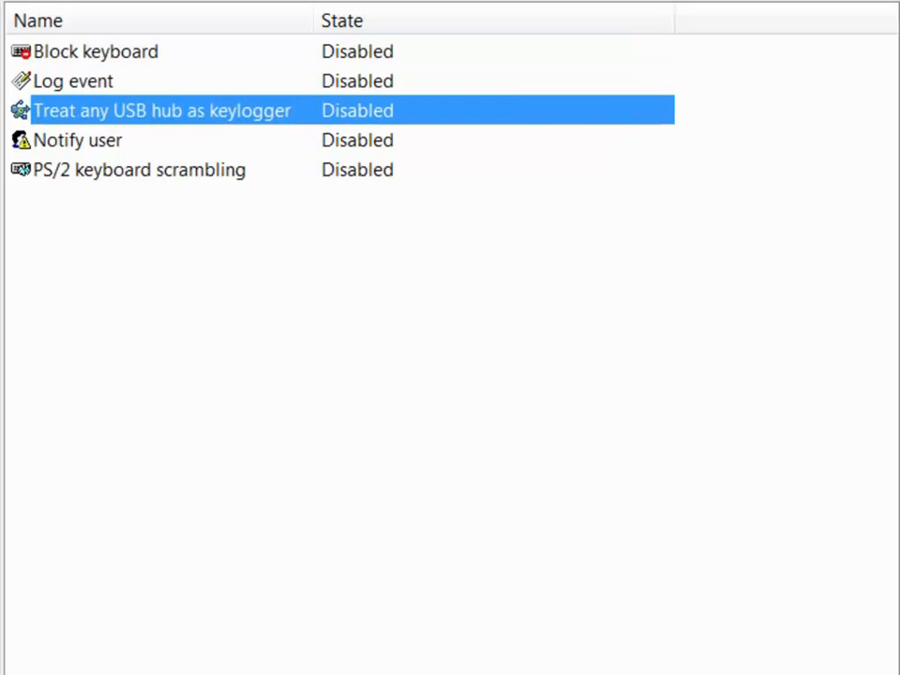
right_click(522, 111)
click(595, 126)
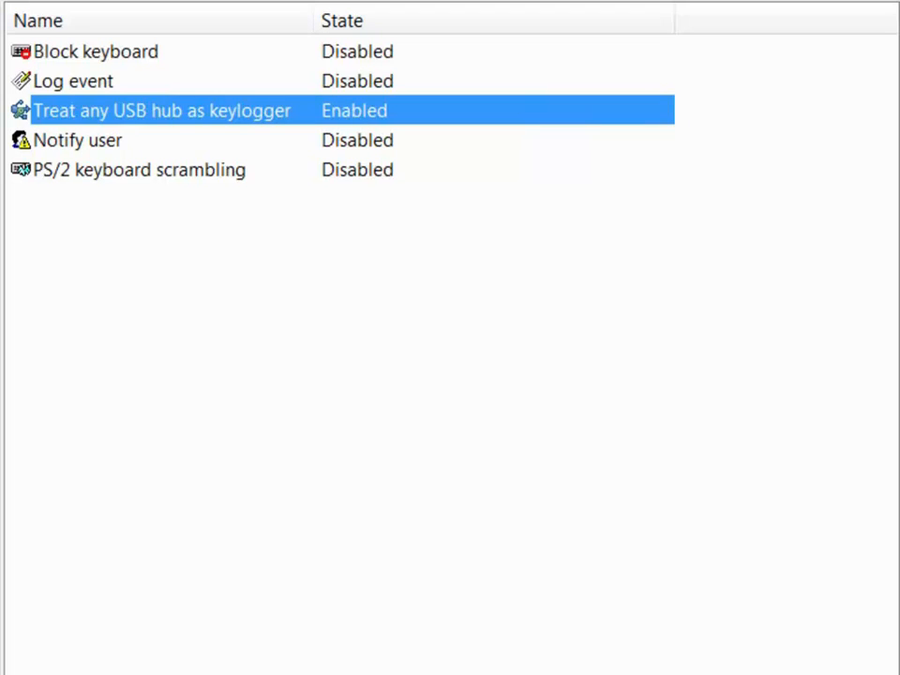
Leave Notify user unchanged after reviewing its properties, and enable PS/2 keyboard scrambling.
click(356, 140)
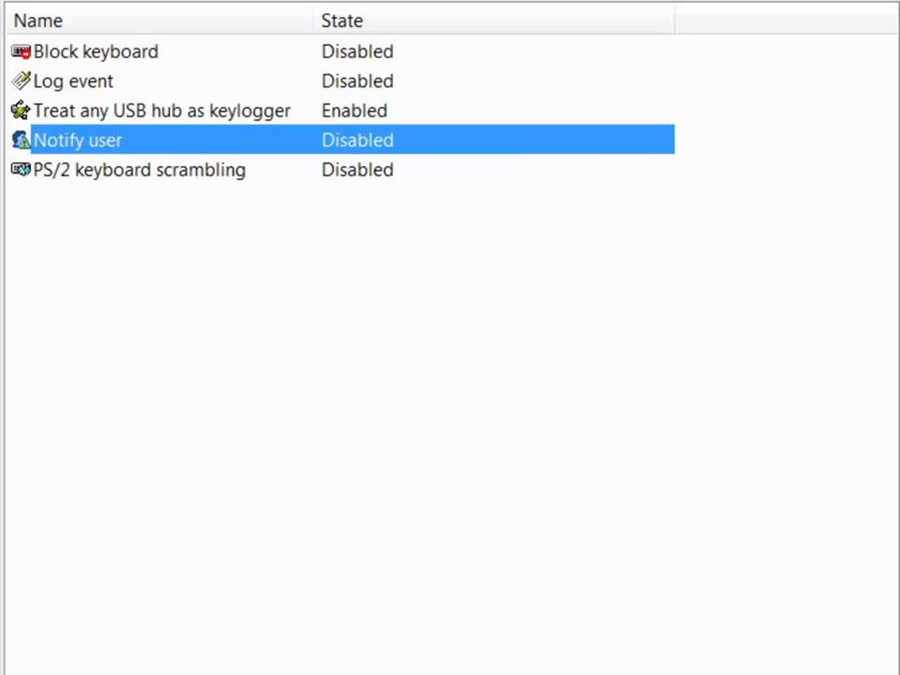
right_click(497, 143)
click(594, 160)
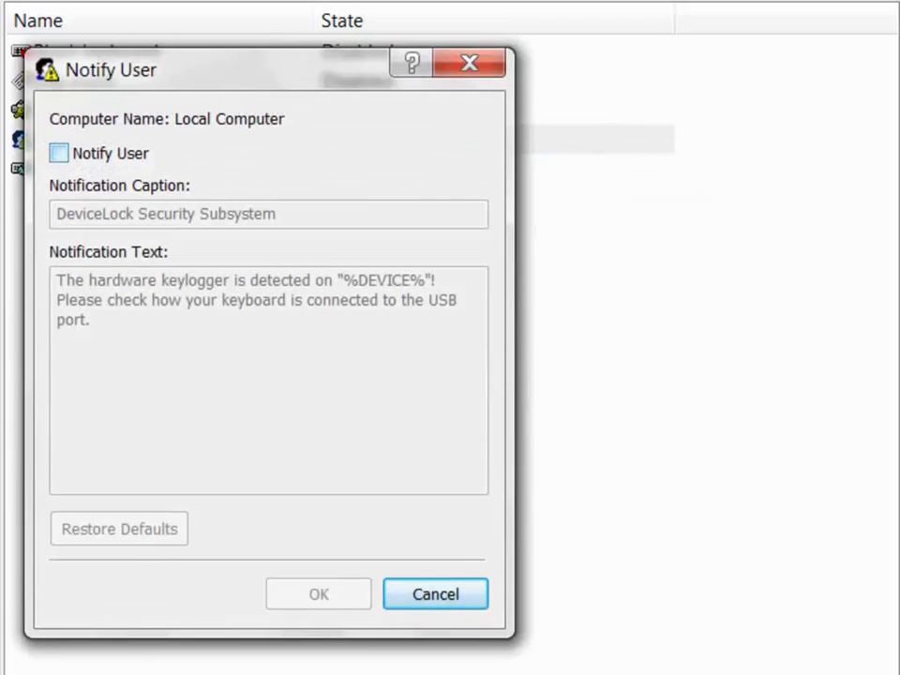
click(59, 153)
drag(92, 320, 56, 280)
click(435, 594)
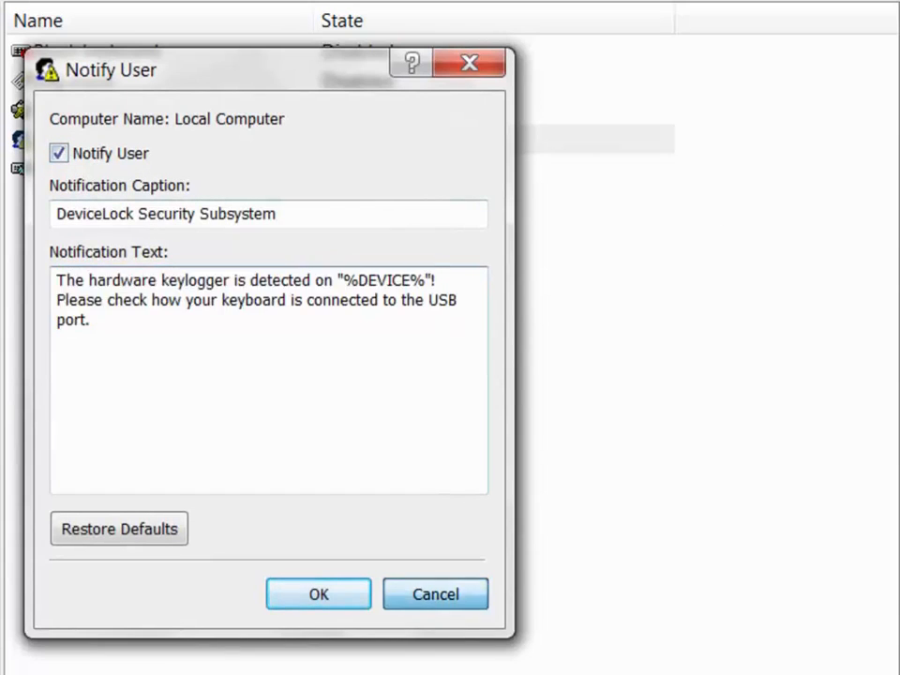
right_click(499, 171)
click(571, 190)
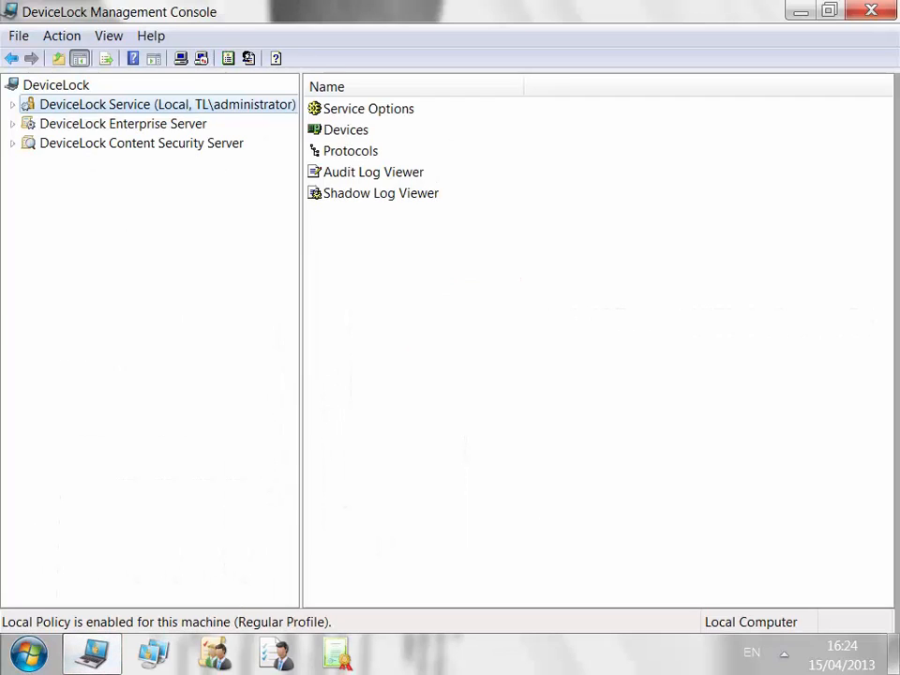
Open the Service Options USB/FireWire blocked message and close it without changing anything.
key(Right)
key(Down)
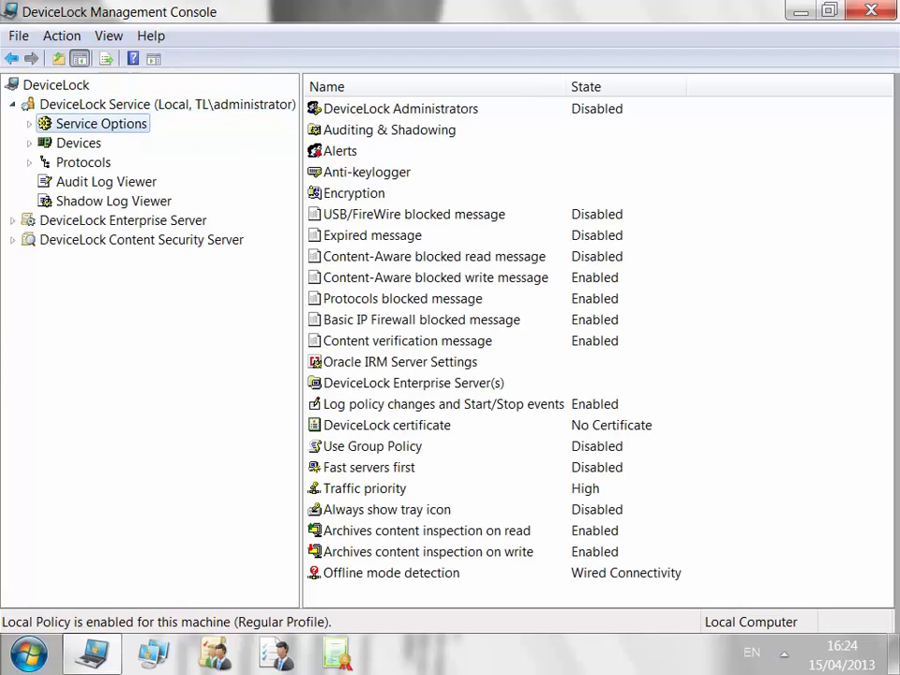
click(413, 215)
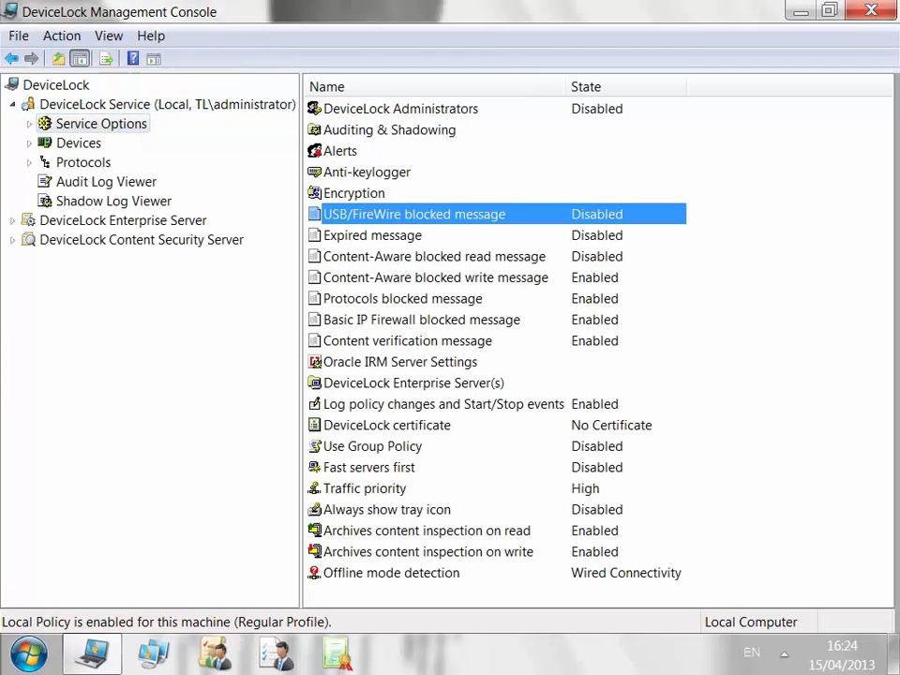
double_click(413, 215)
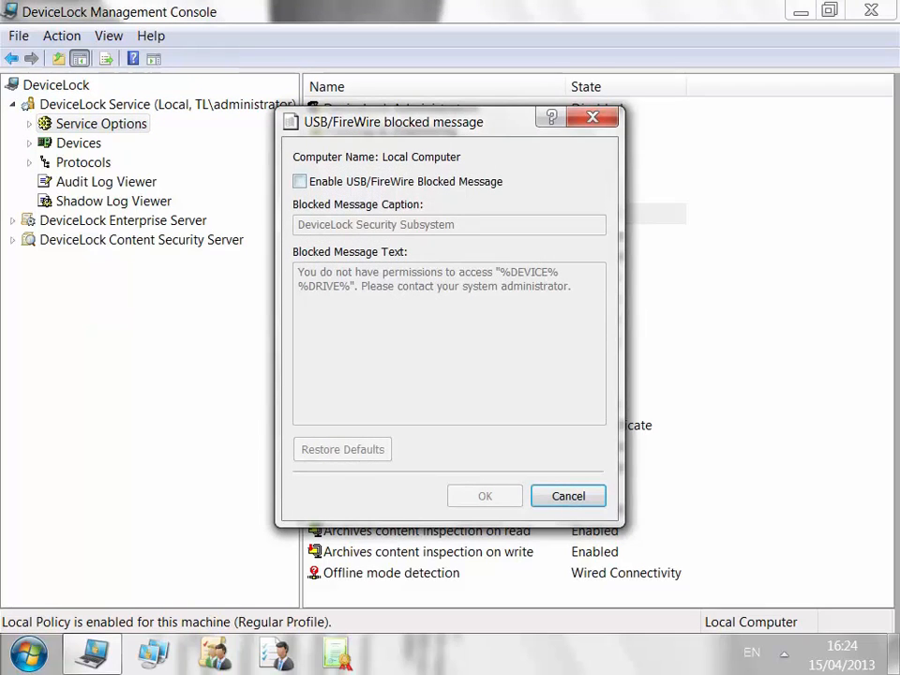
click(300, 182)
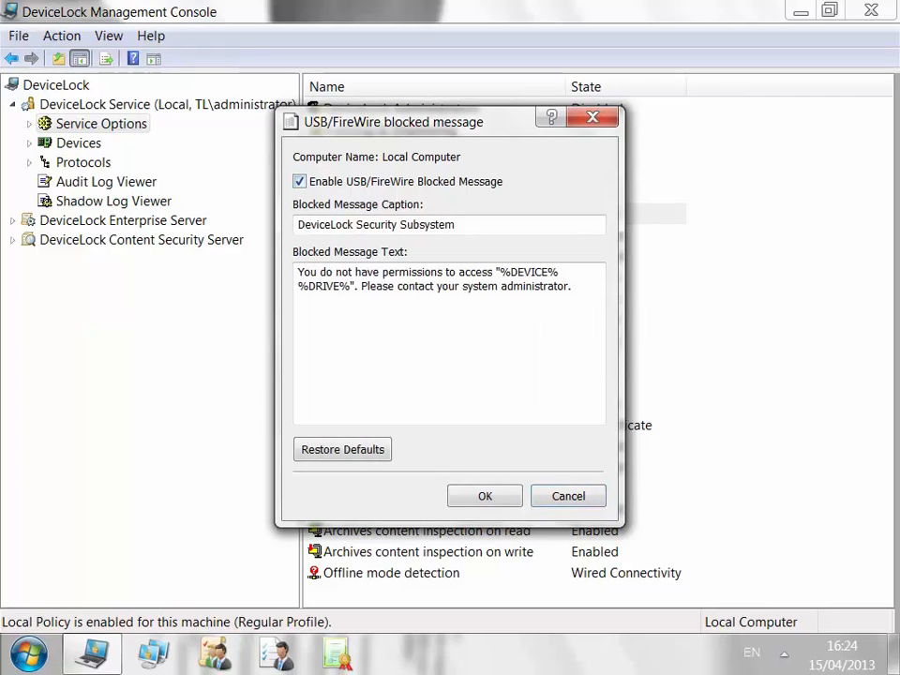
click(300, 182)
click(567, 495)
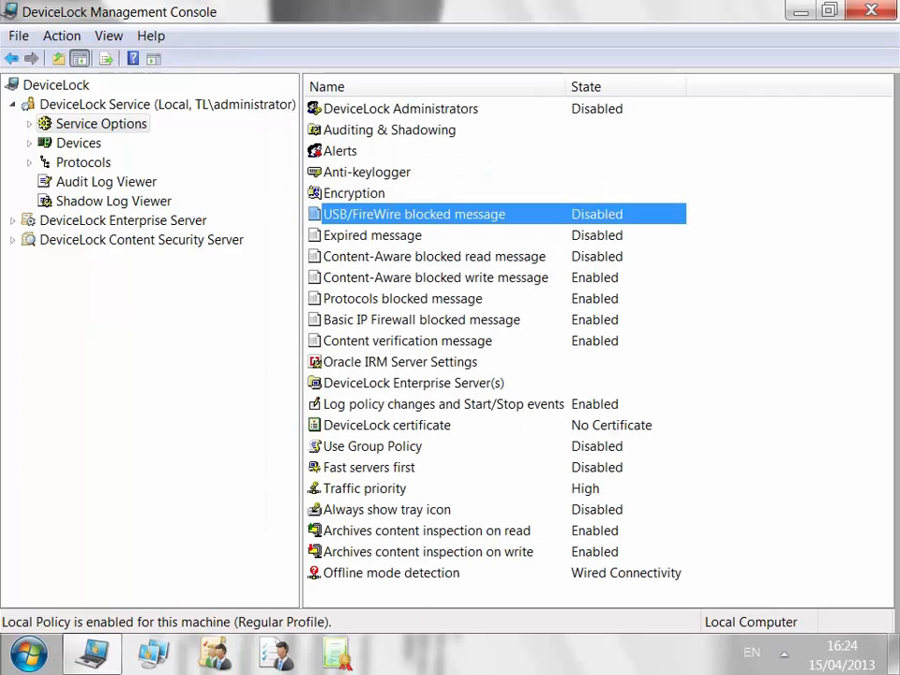
Enable the Expired message in Service Options.
click(373, 235)
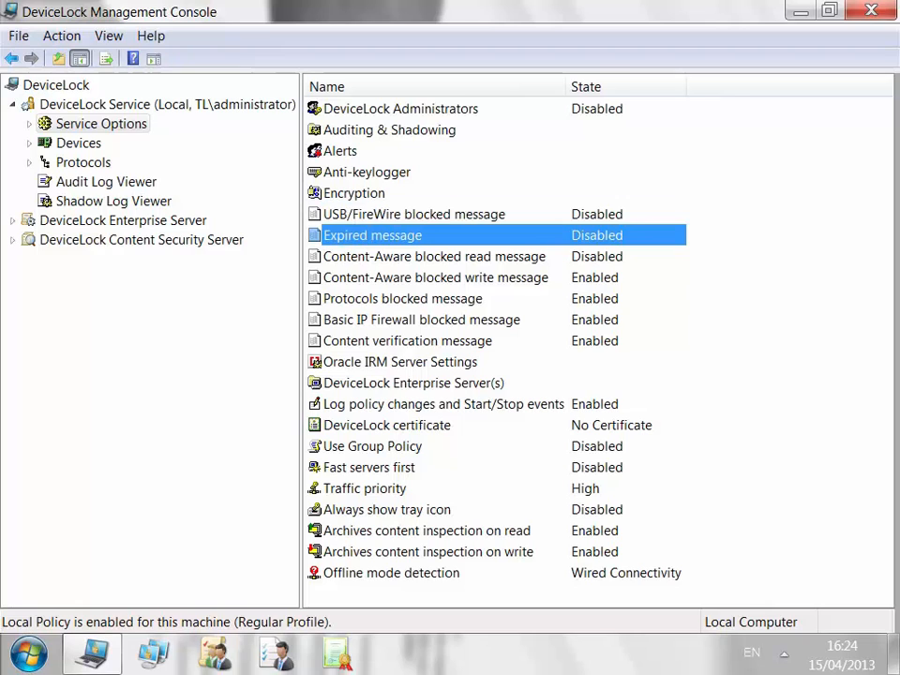
double_click(373, 235)
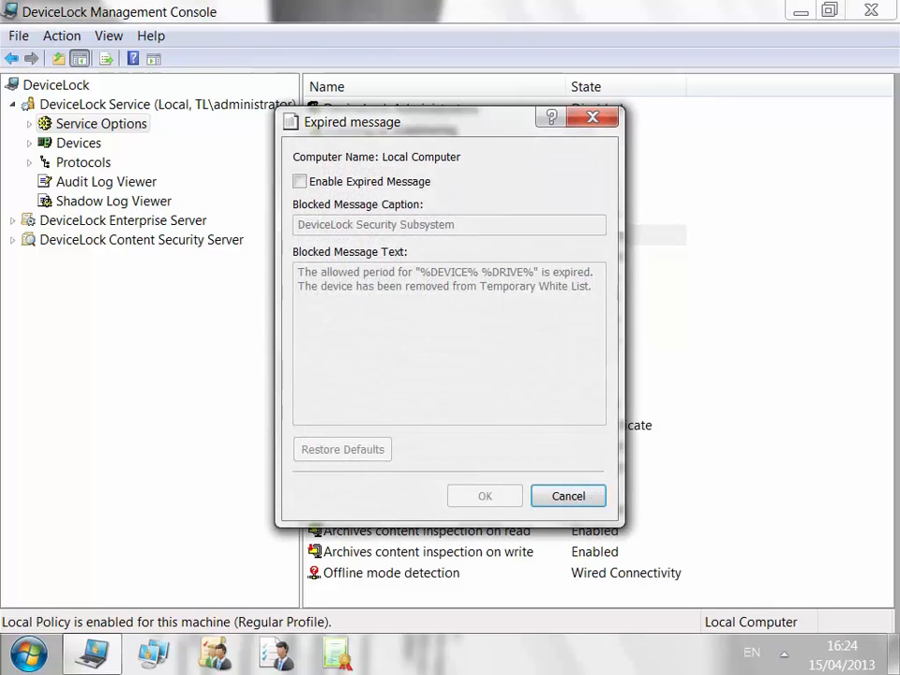
click(300, 182)
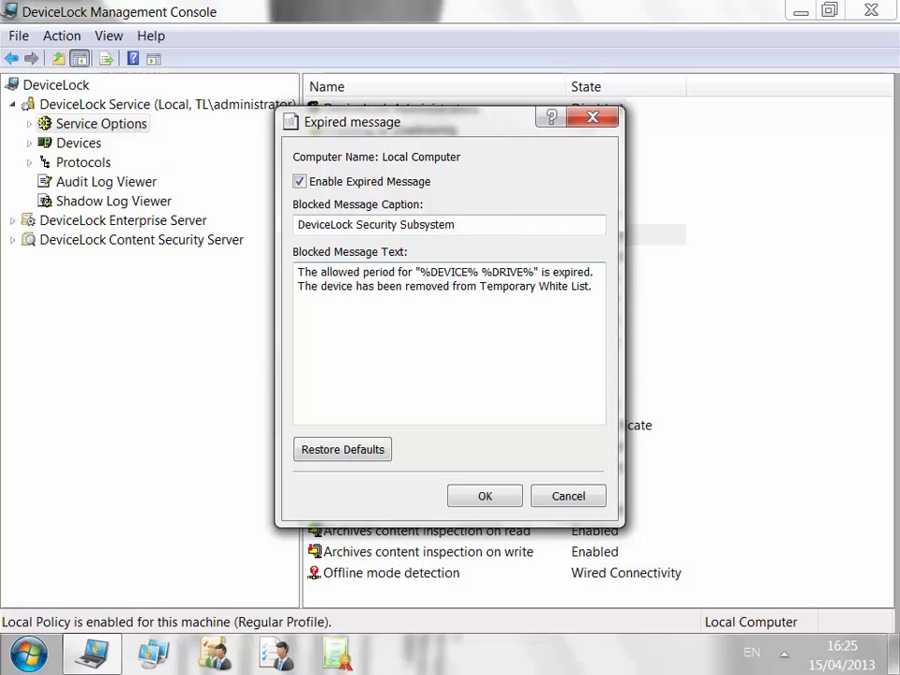
key(Return)
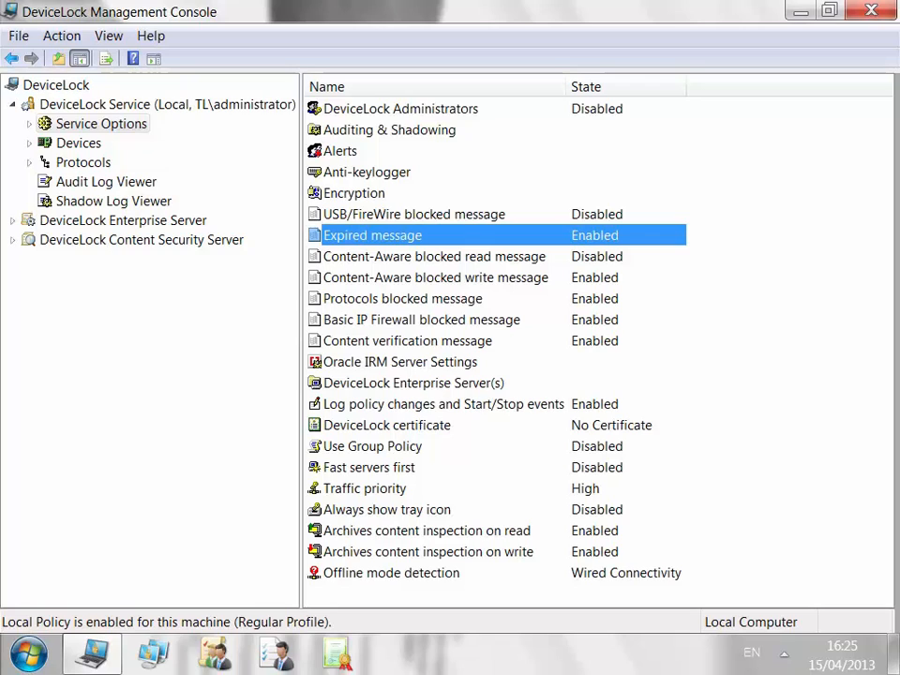
Review the Content-Aware blocked read message and close it without saving.
click(433, 257)
key(Return)
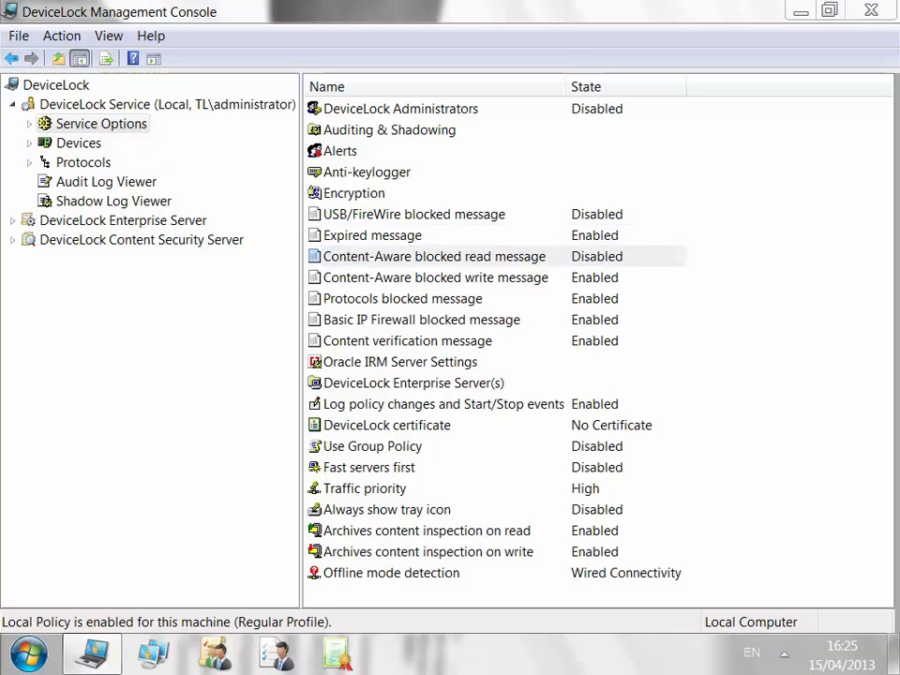
key(space)
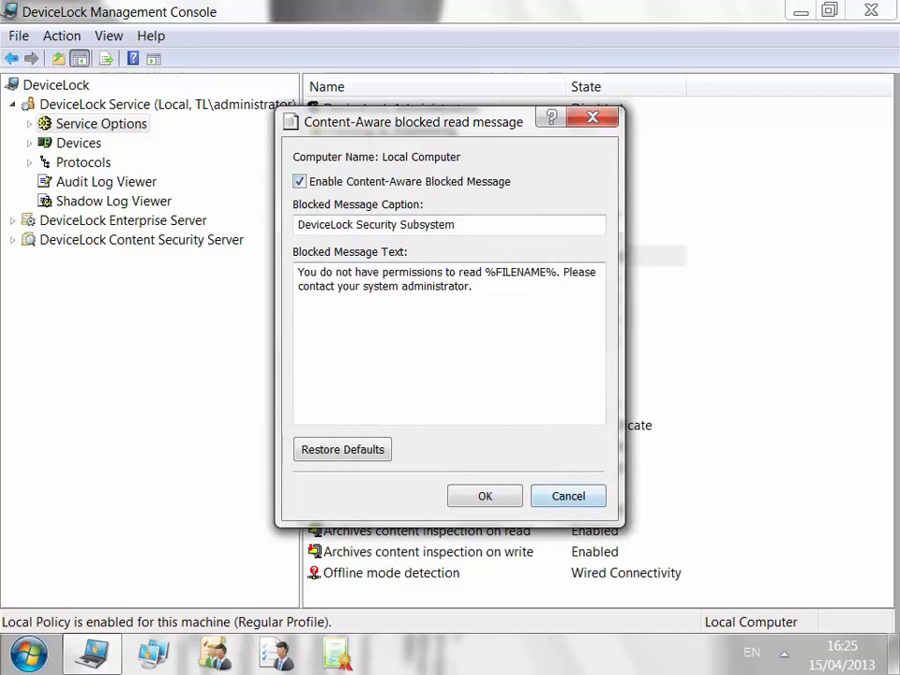
click(567, 496)
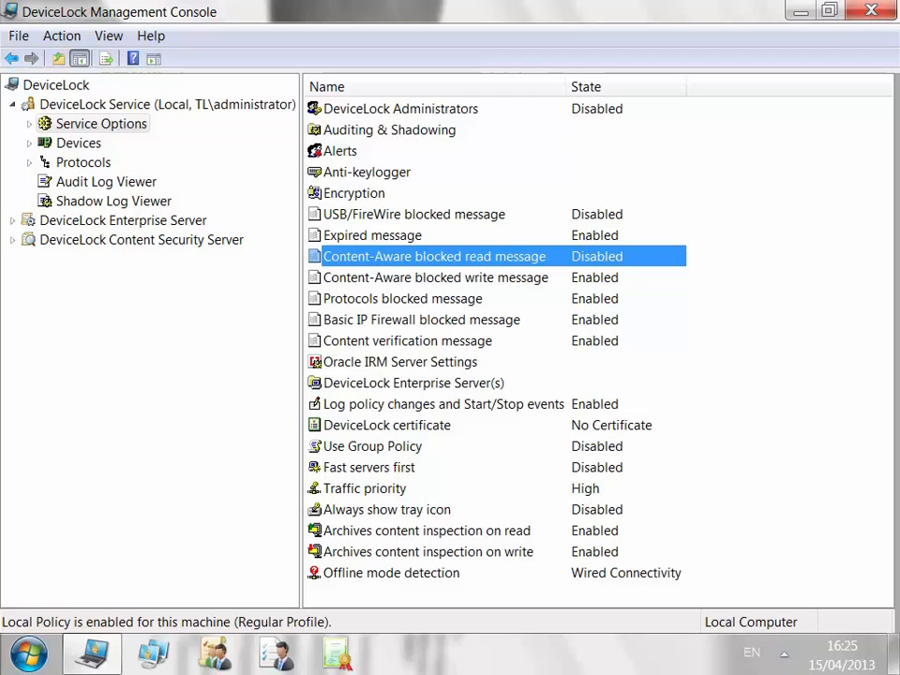
Review the Content-Aware write, Protocols, Basic IP Firewall and Content verification messages, leaving them unchanged.
key(Down)
key(Return)
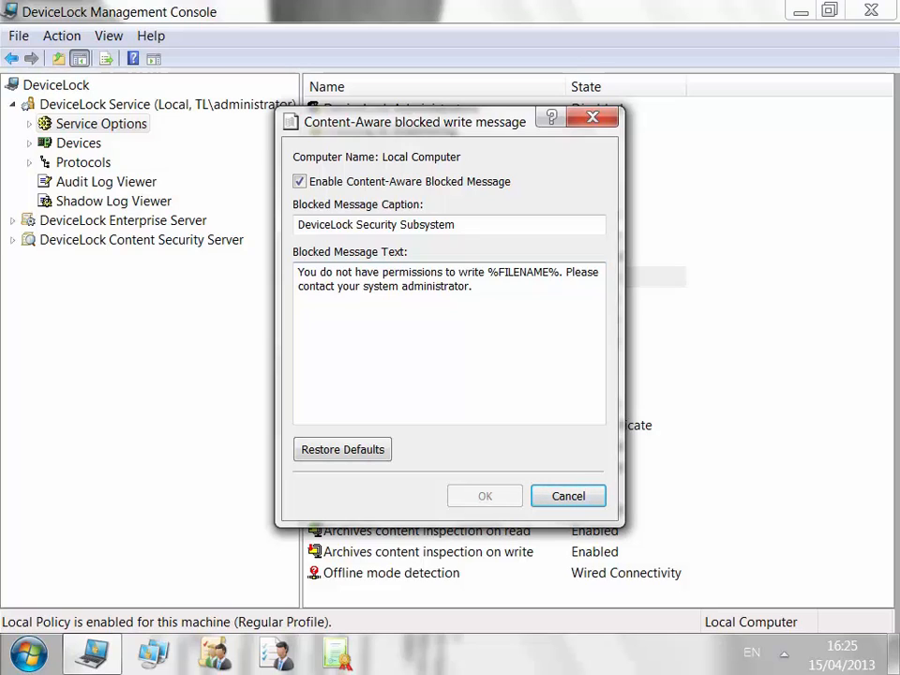
key(Escape)
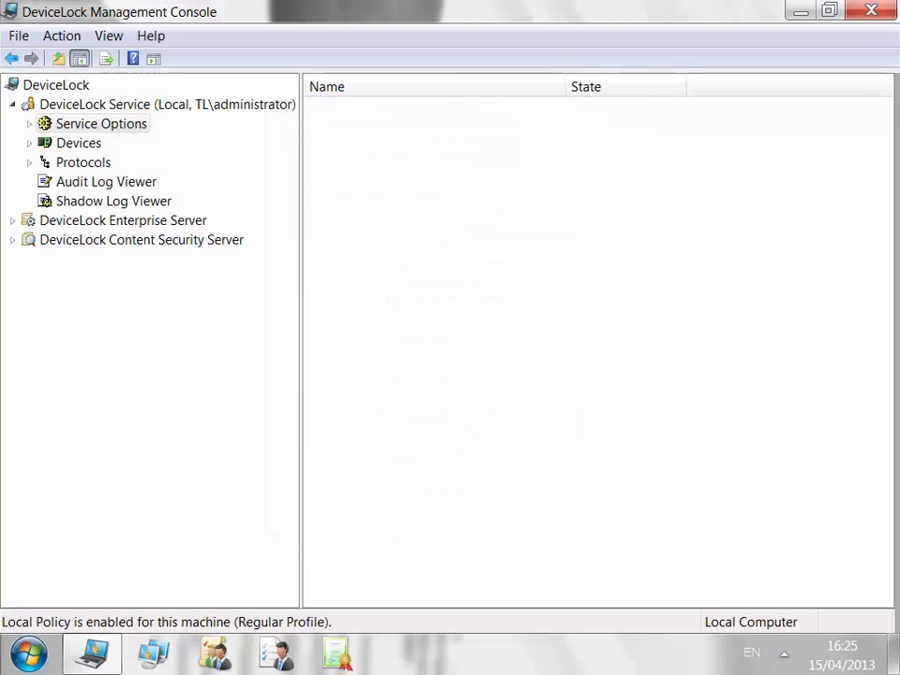
key(Down)
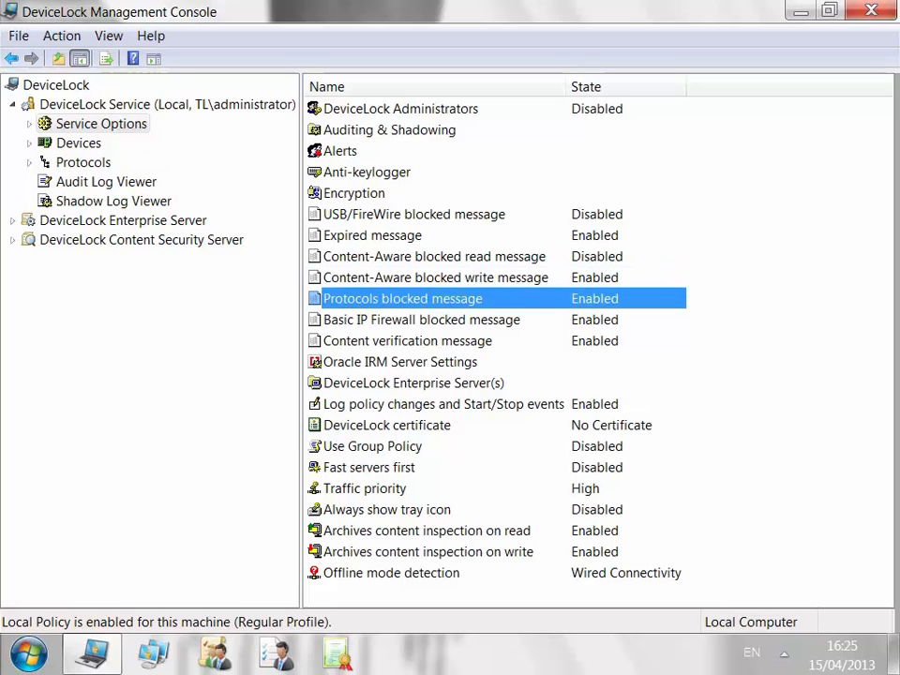
key(Return)
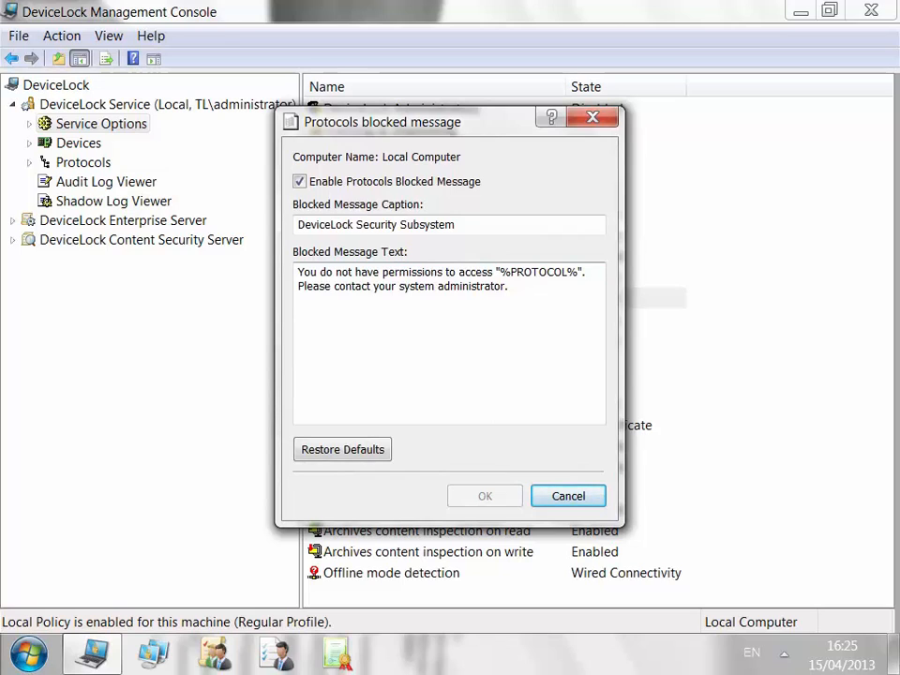
key(Escape)
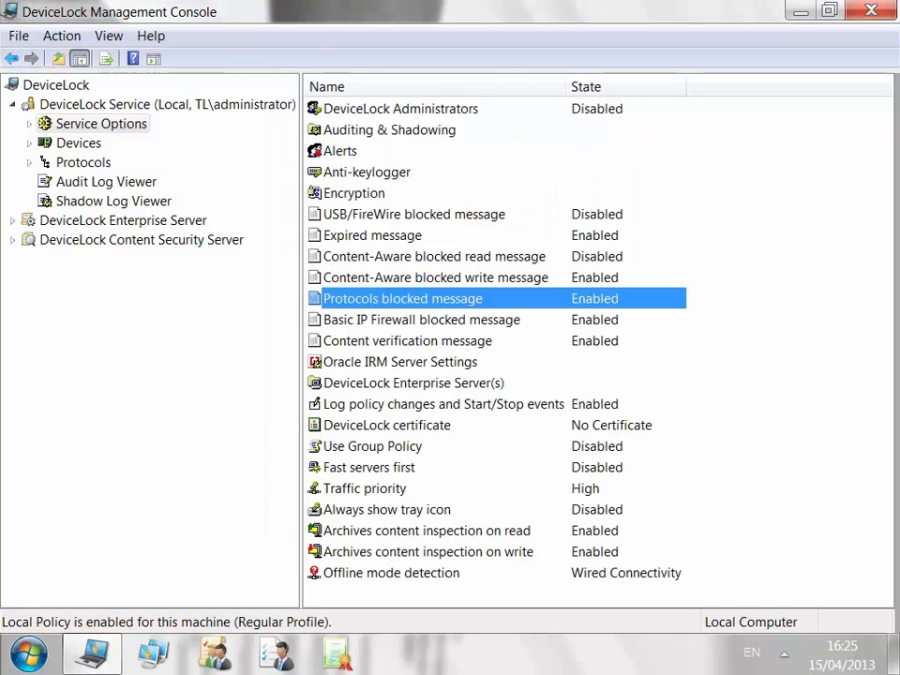
click(421, 319)
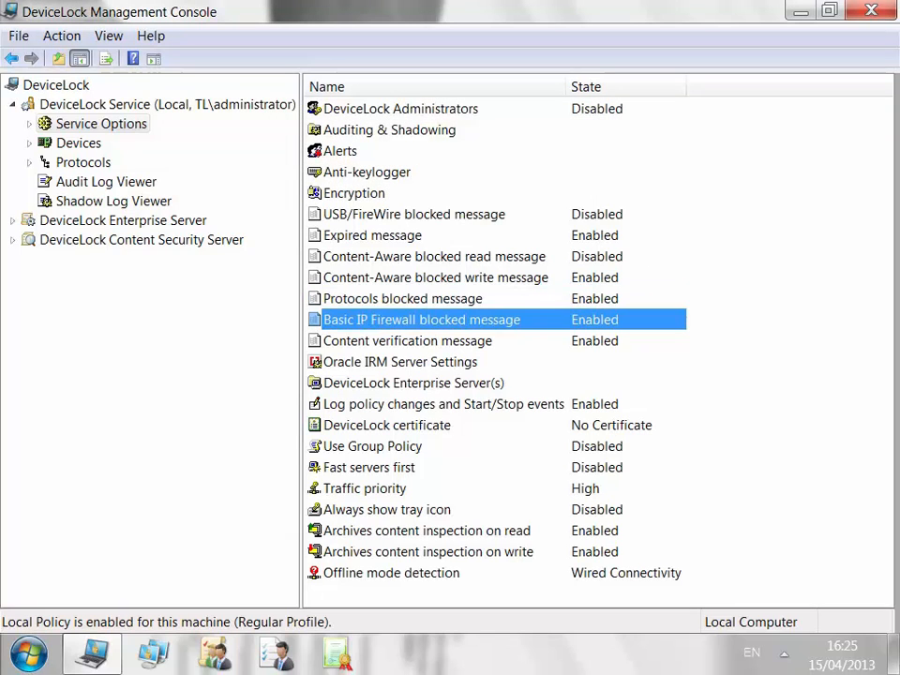
key(Return)
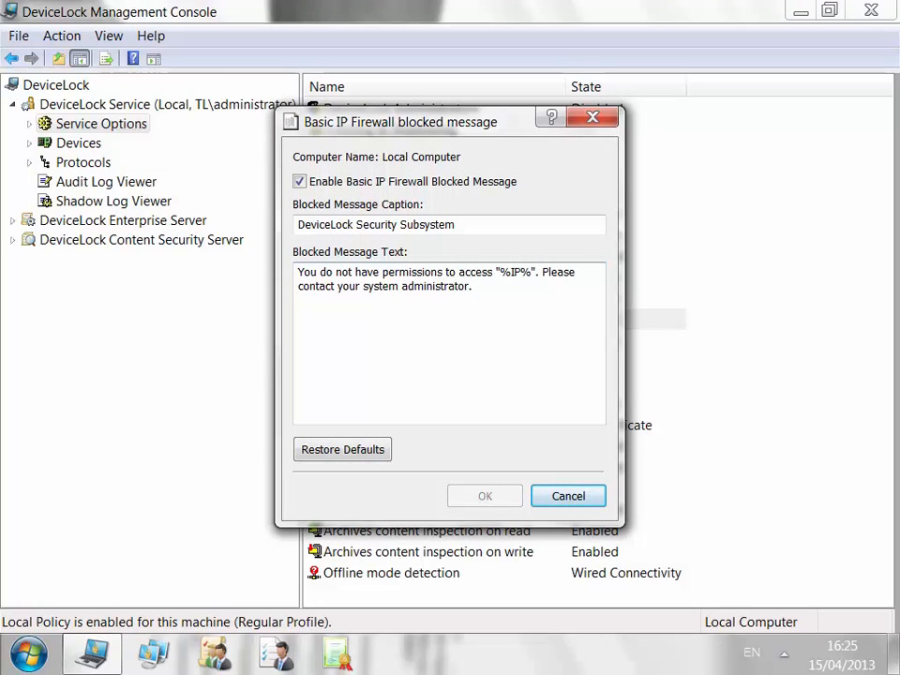
key(Escape)
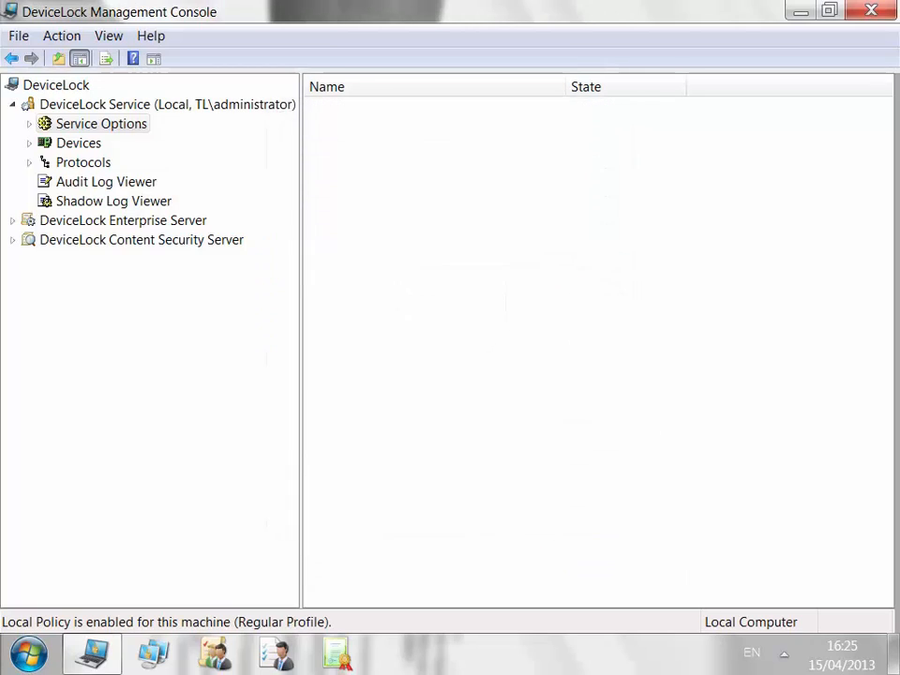
click(407, 341)
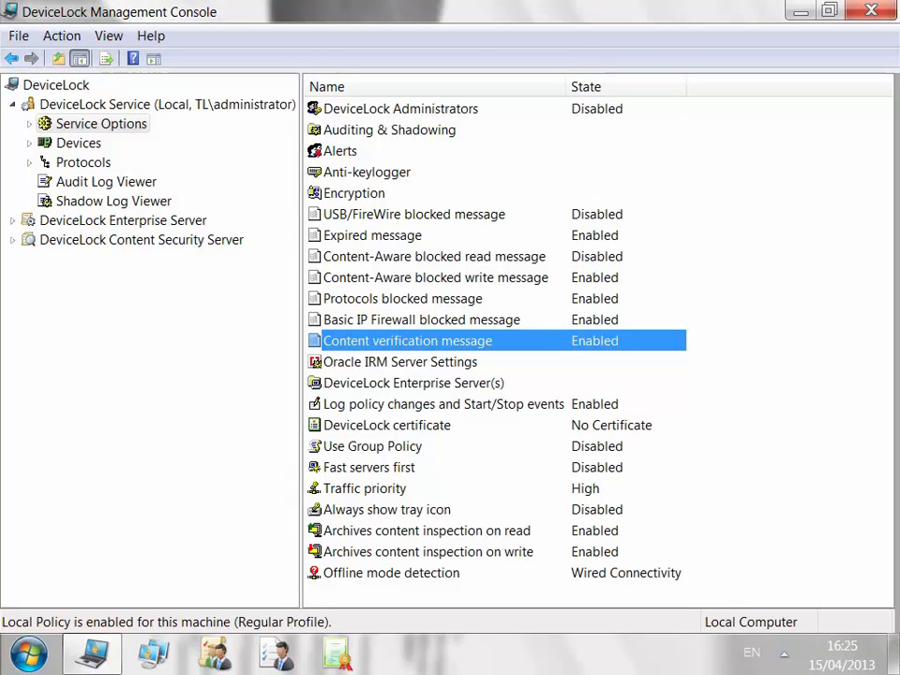
key(Return)
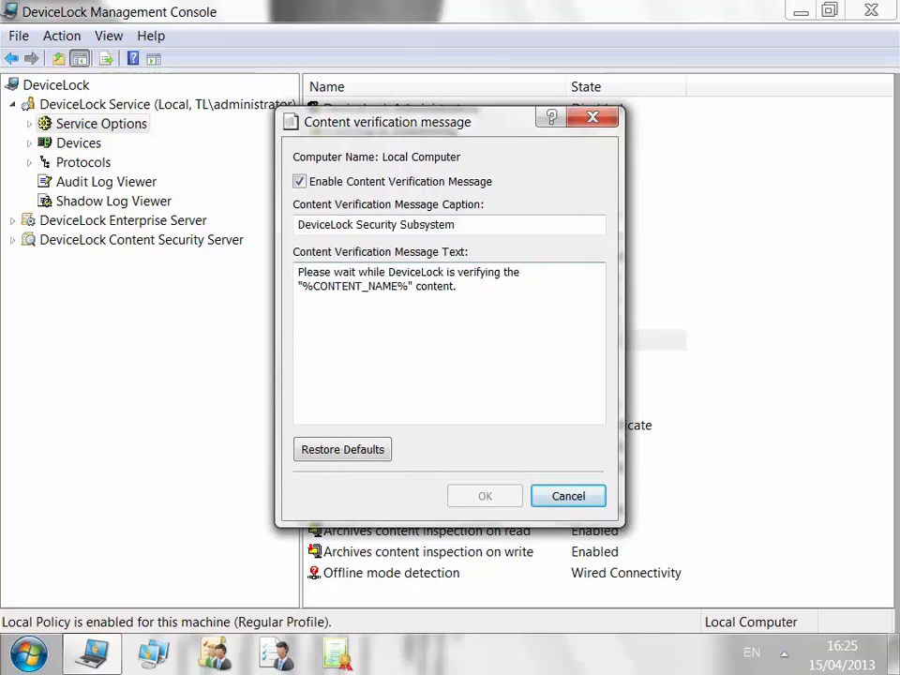
click(568, 496)
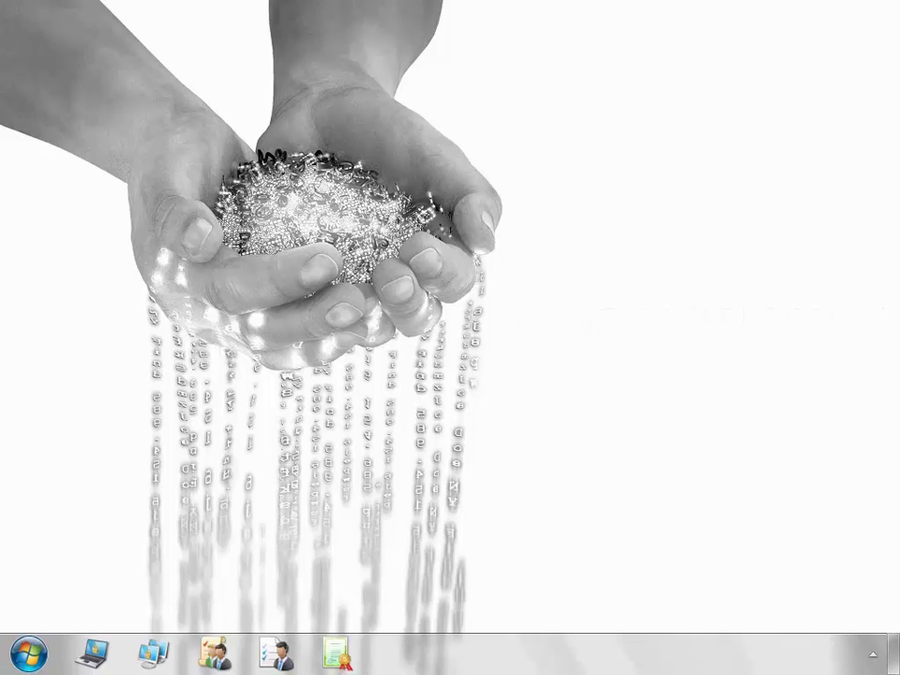
Launch a new mmc console maximised, with the action pane hidden and the tree pane widened.
key(super)
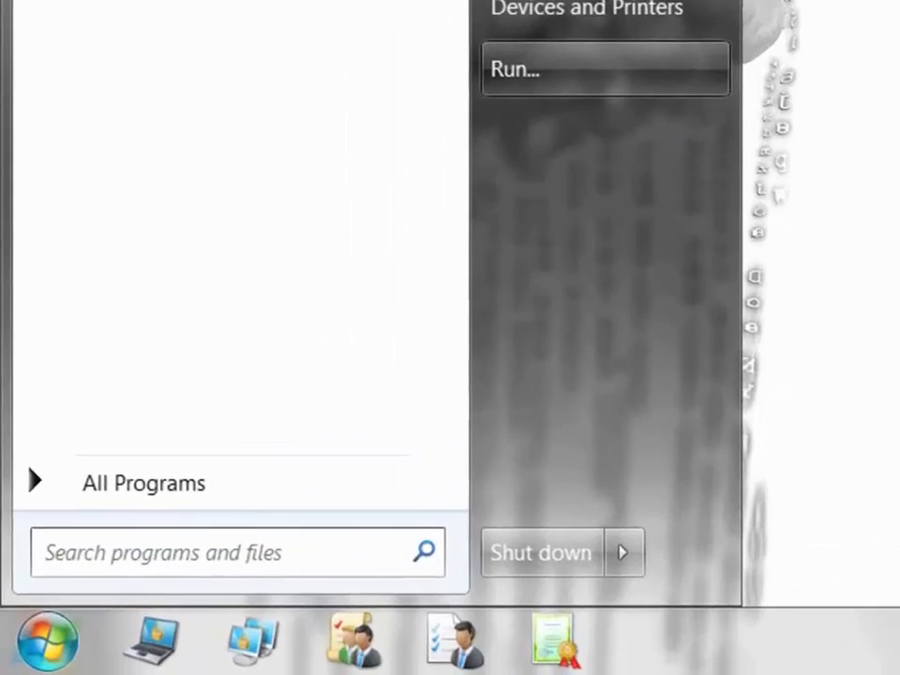
click(312, 305)
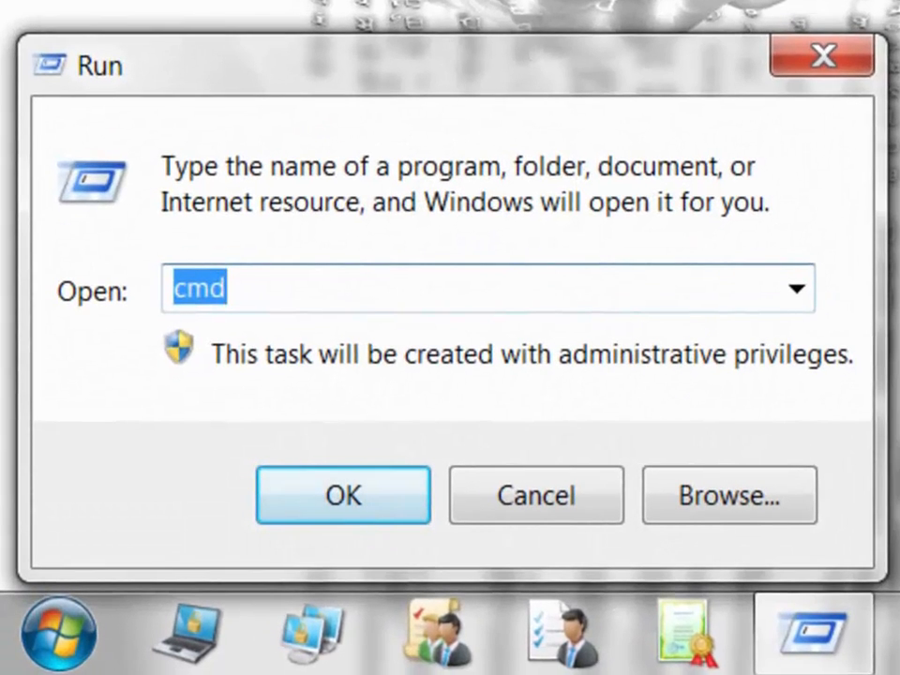
text(cmd)
key(ctrl+a)
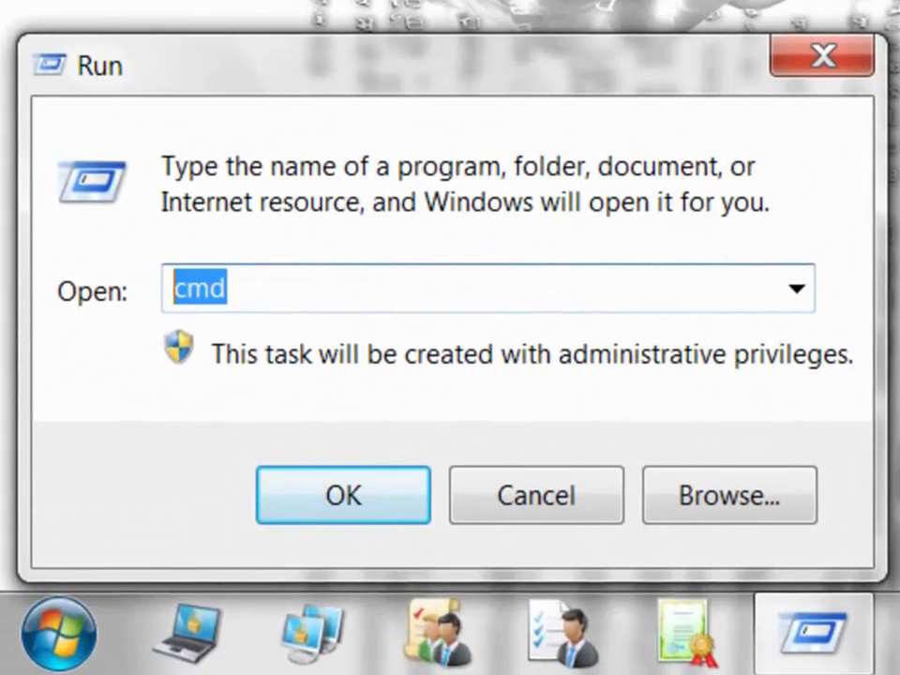
text(mmc)
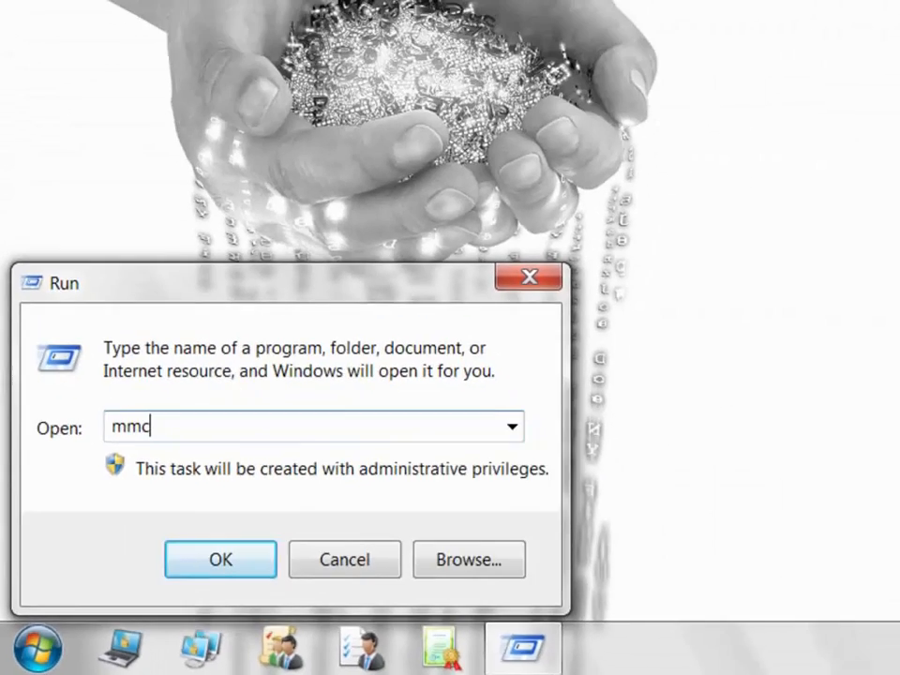
key(Return)
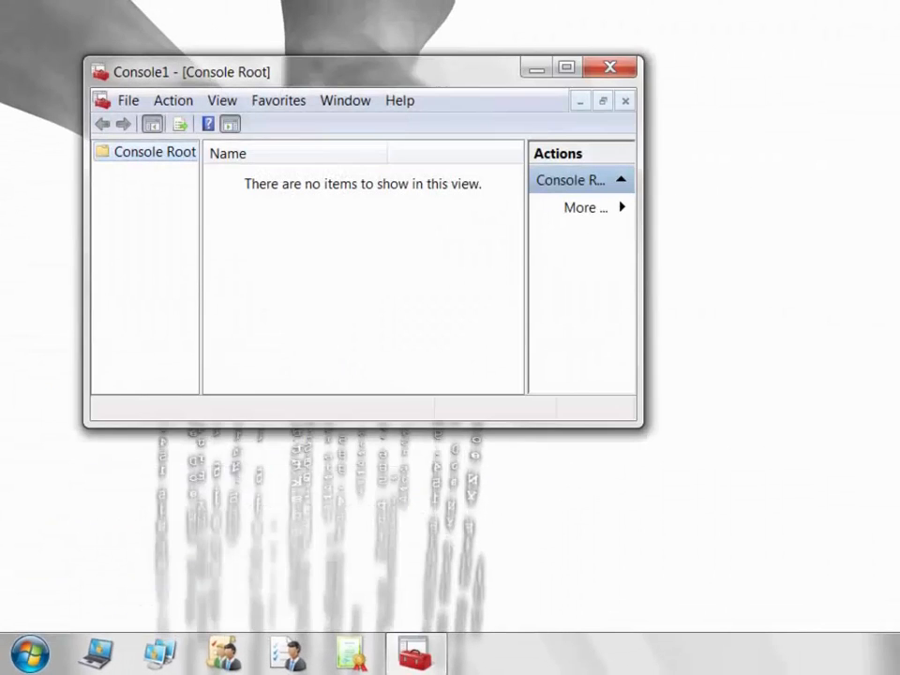
click(566, 66)
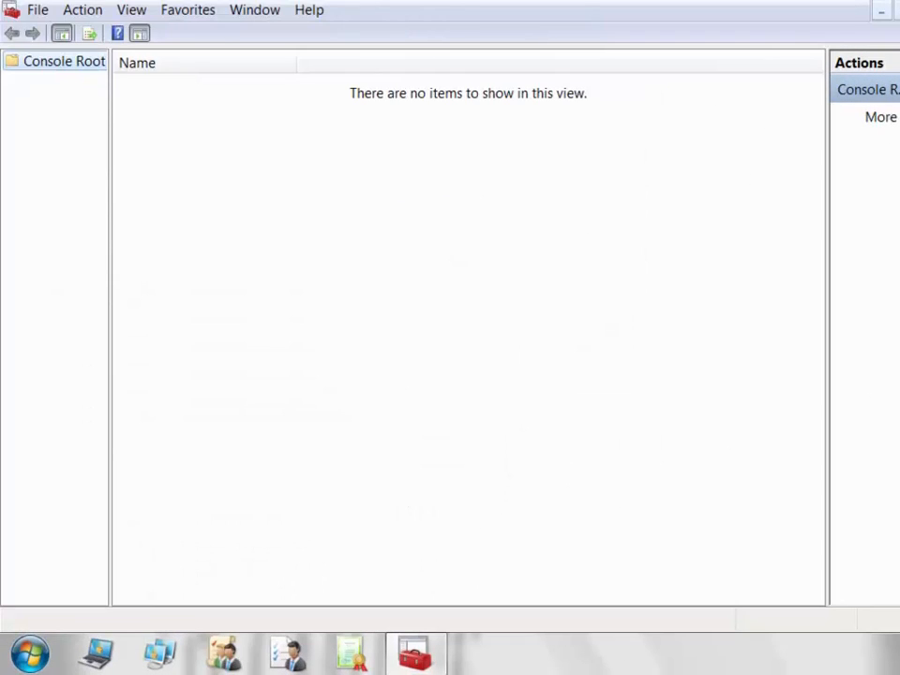
click(140, 34)
drag(110, 187, 257, 187)
Add the Resultant Set of Policy snap-in under Console Root.
click(38, 10)
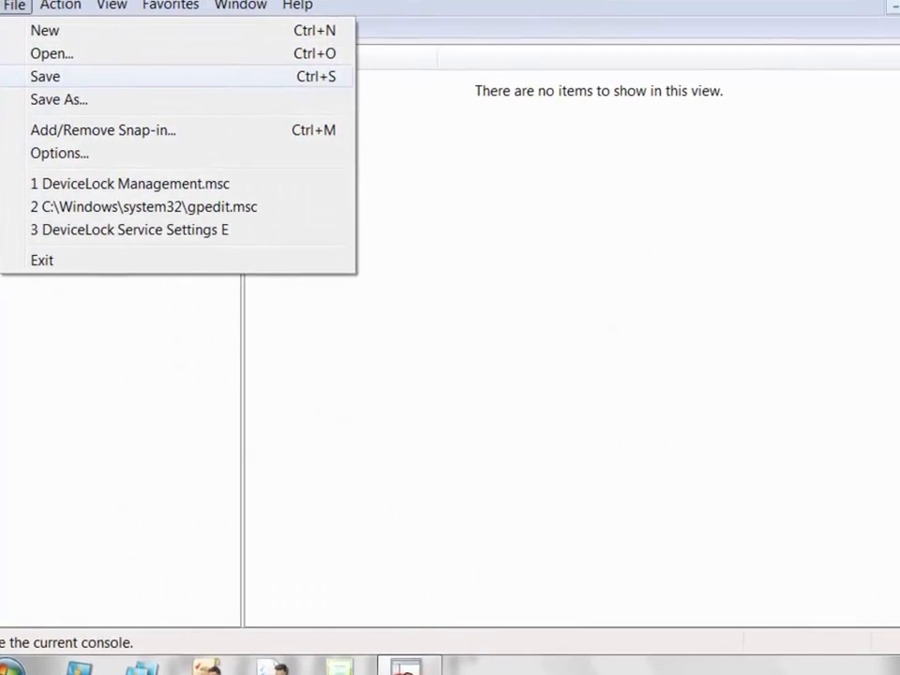
click(121, 132)
drag(332, 209, 332, 408)
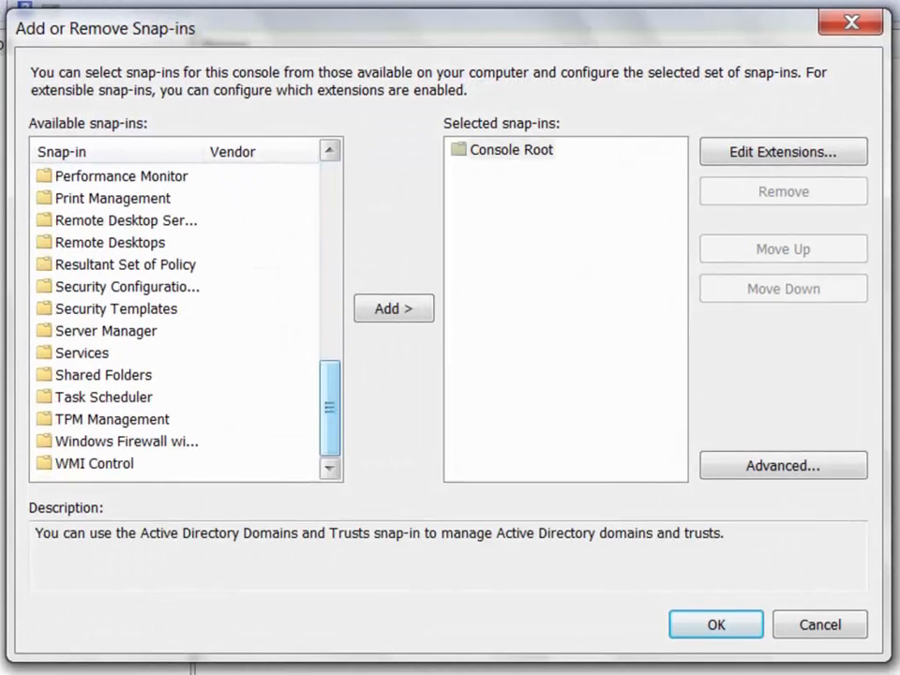
click(126, 264)
click(393, 308)
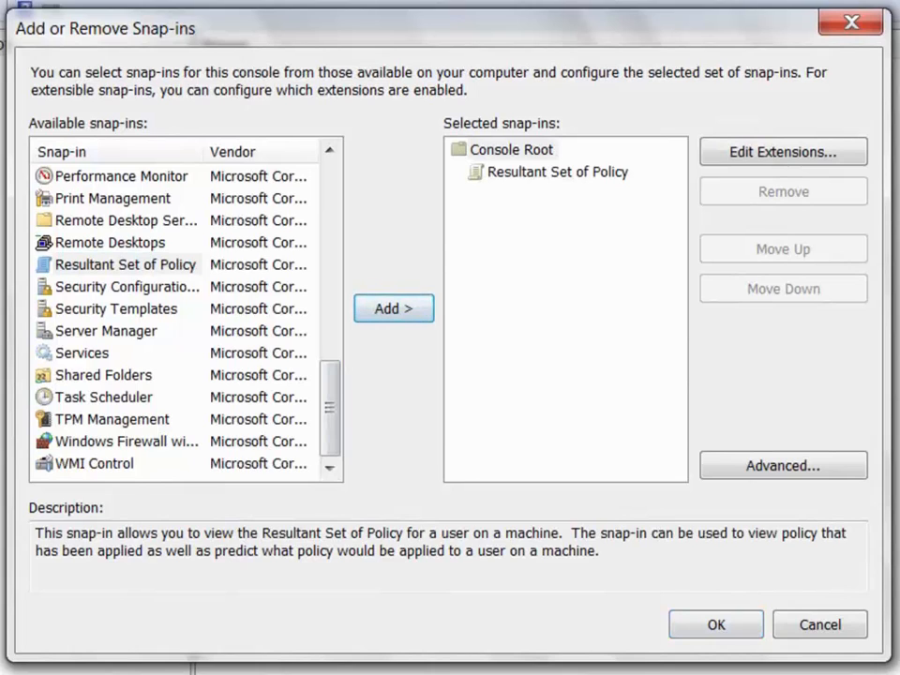
click(557, 173)
click(716, 624)
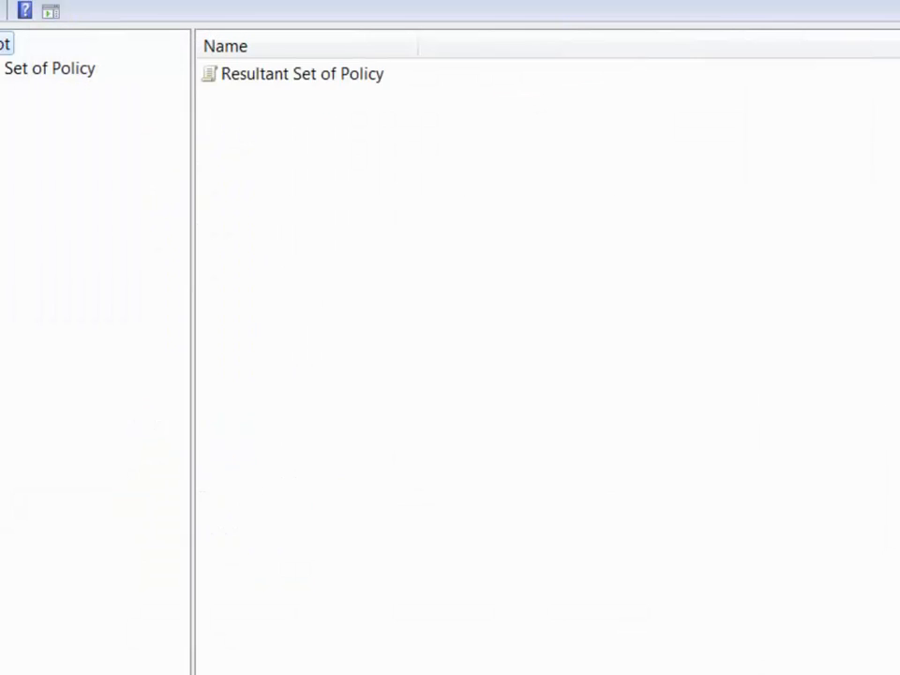
Generate RSoP data in logging mode for this computer with the default wizard choices.
right_click(148, 71)
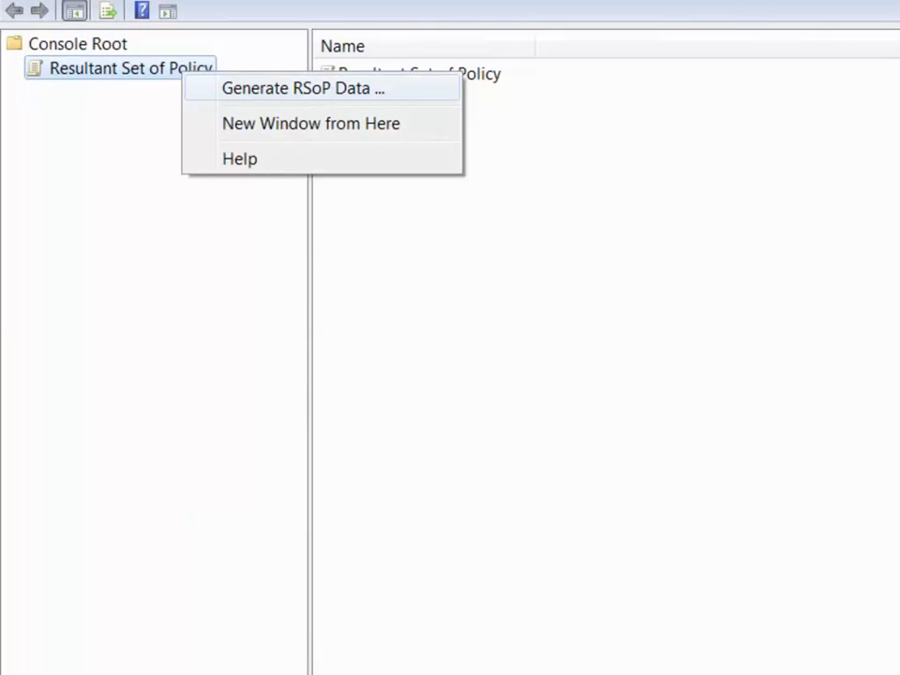
click(302, 88)
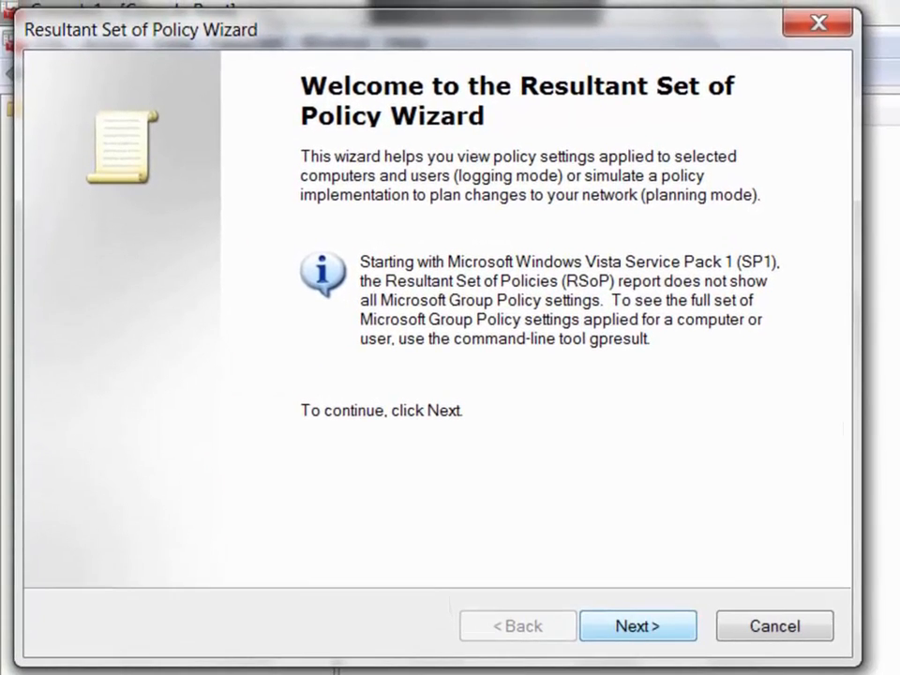
key(Return)
key(Return)
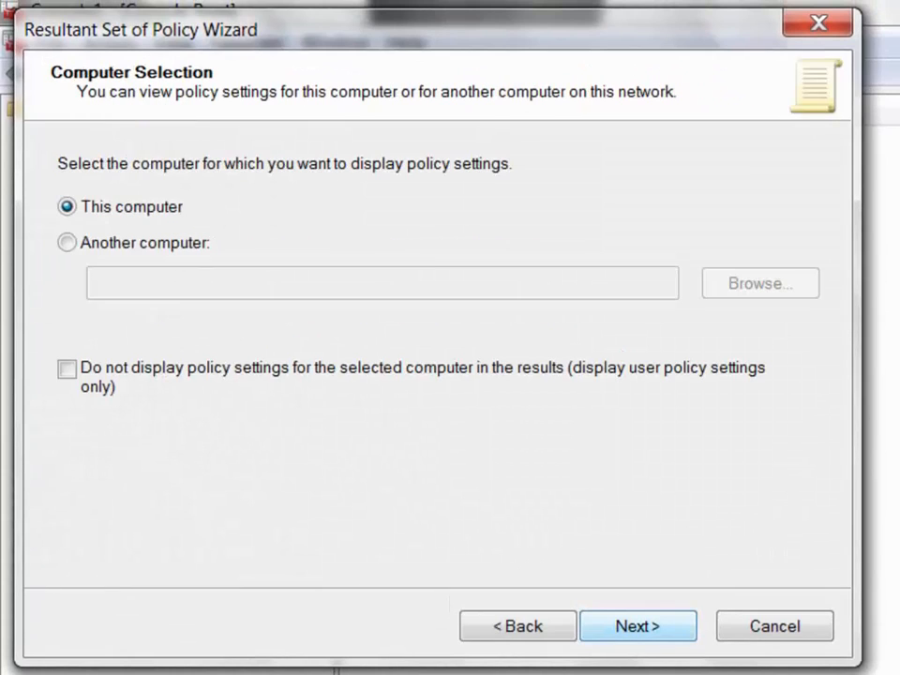
key(Return)
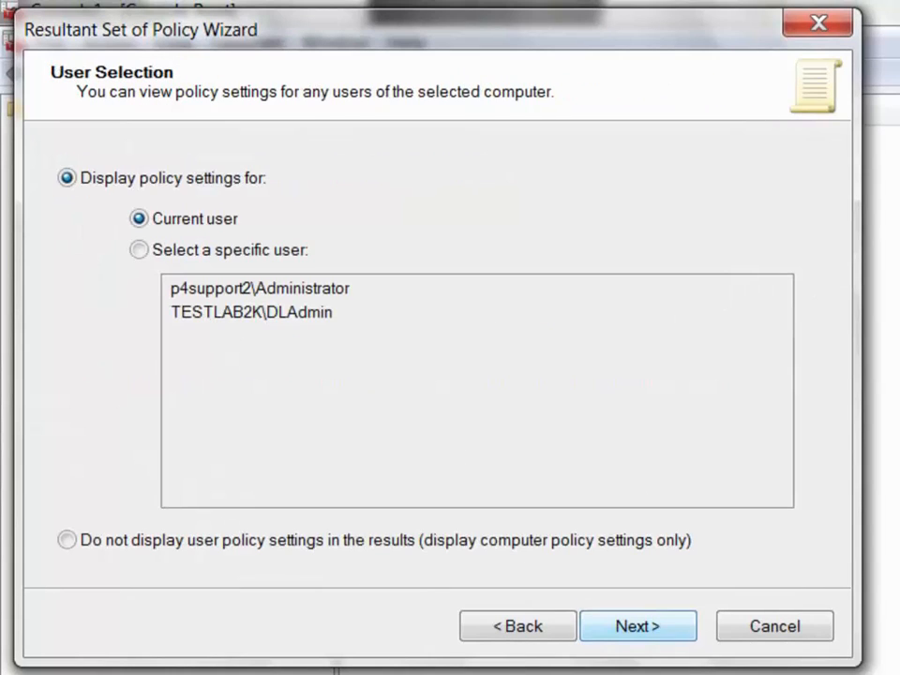
key(Return)
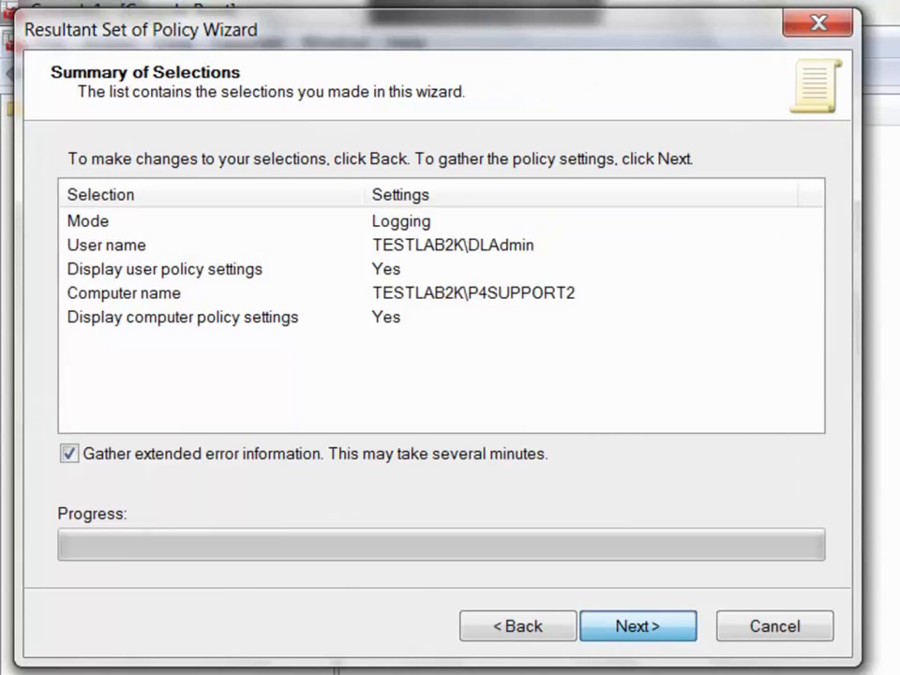
key(Return)
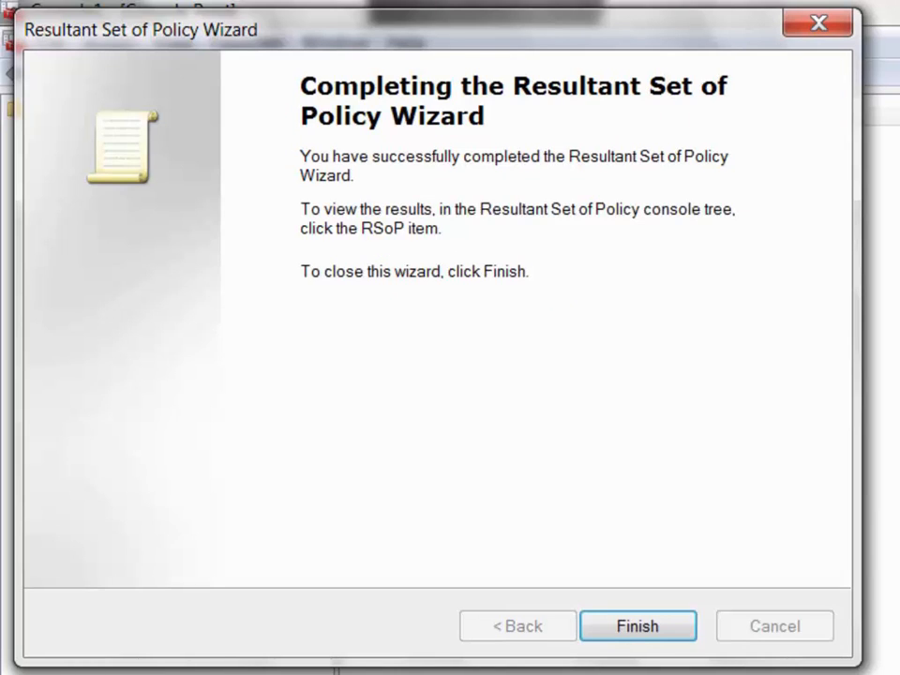
key(Return)
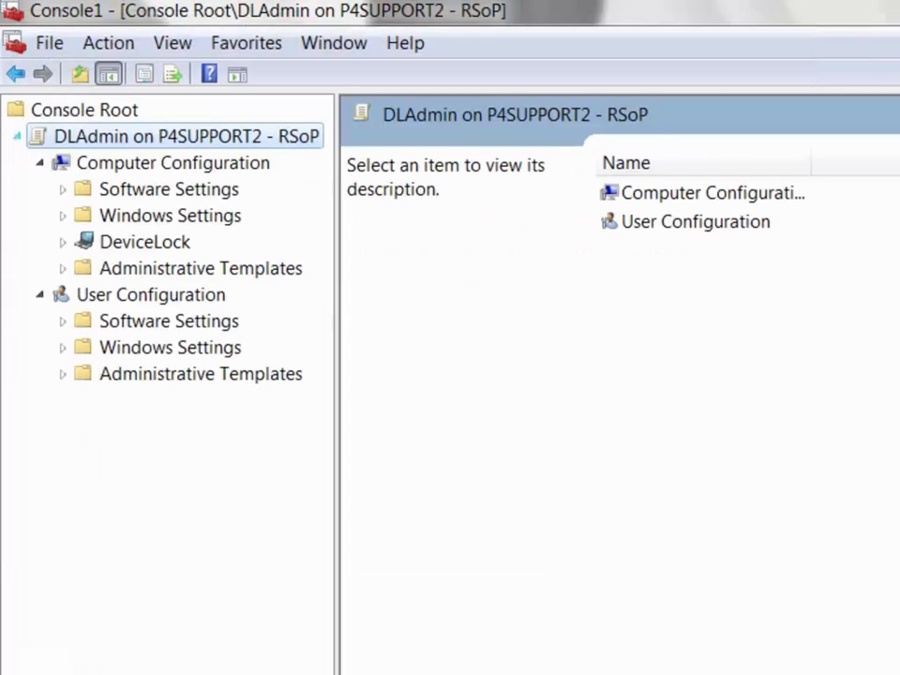
Show the DeviceLock Service Options policy results with the State column widened.
click(63, 242)
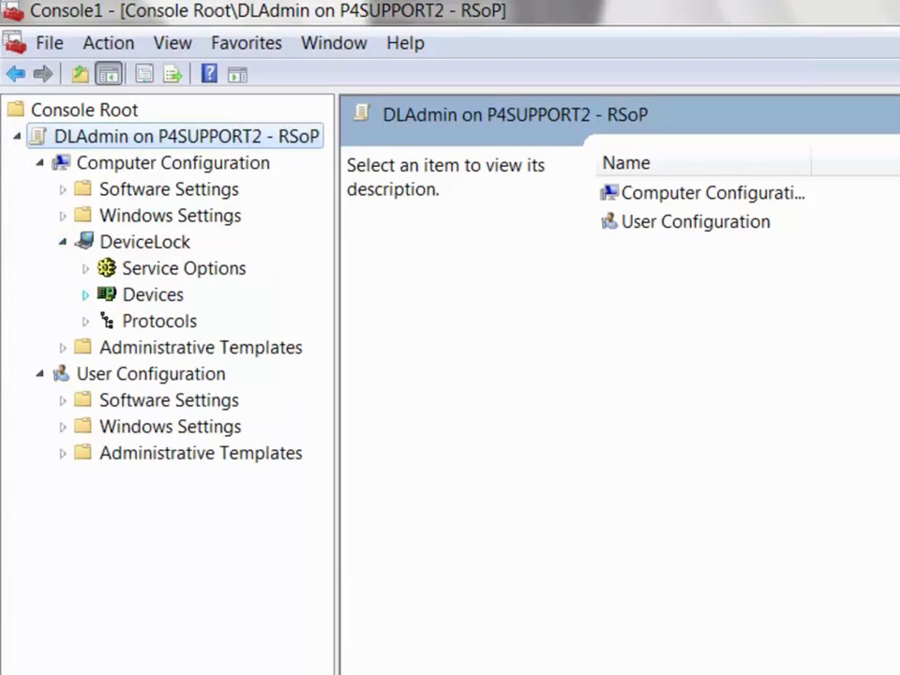
click(184, 268)
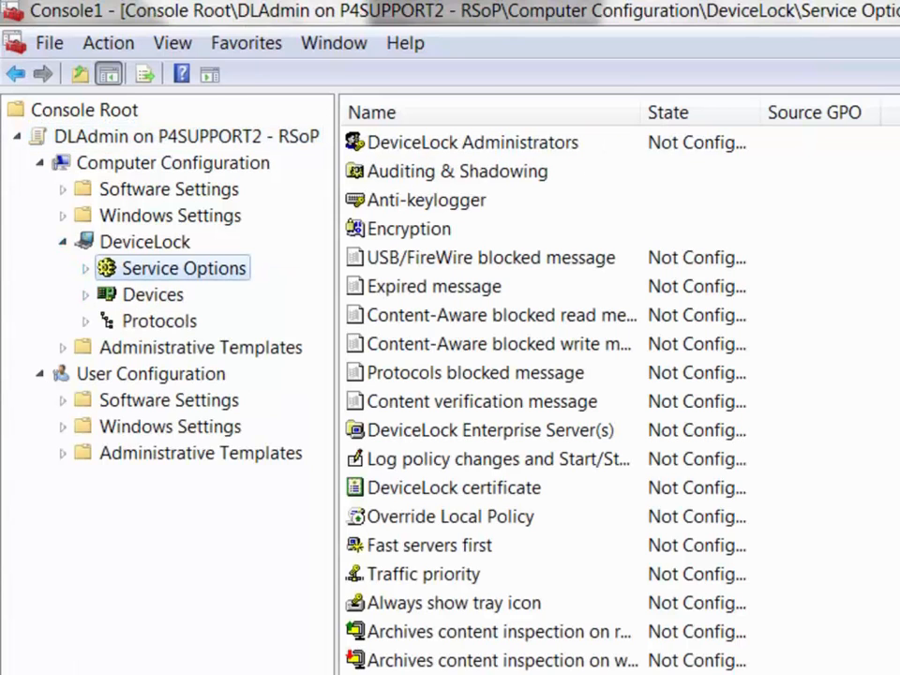
double_click(759, 111)
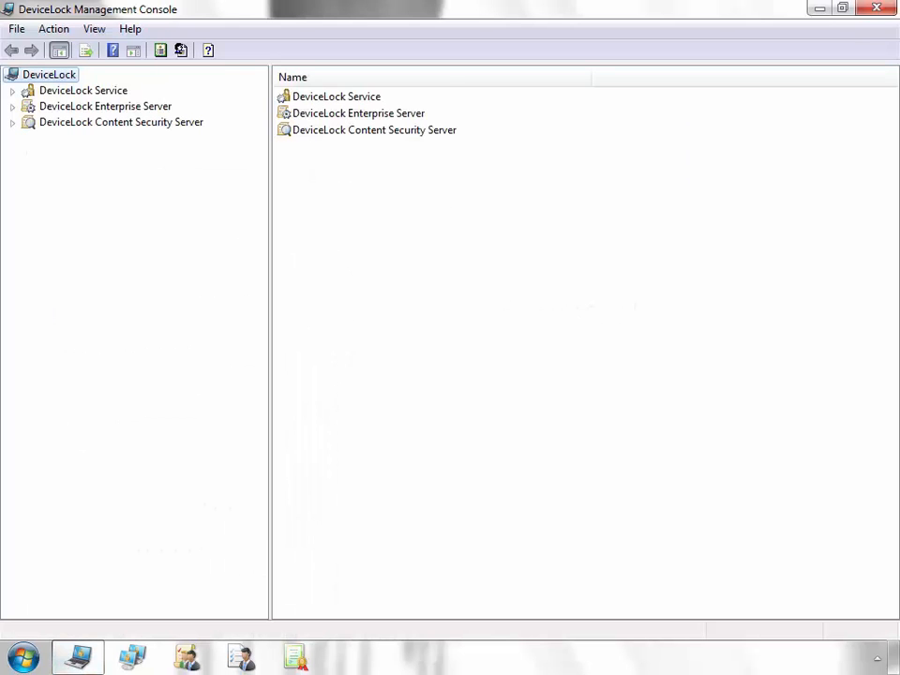
Connect the DeviceLock Service to the local computer.
right_click(116, 90)
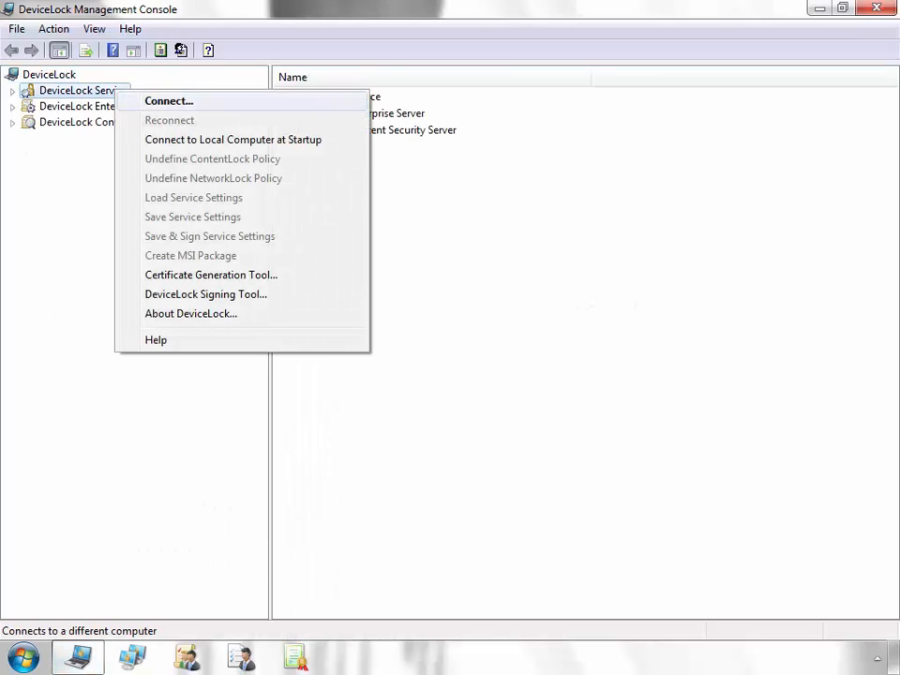
click(169, 100)
click(556, 399)
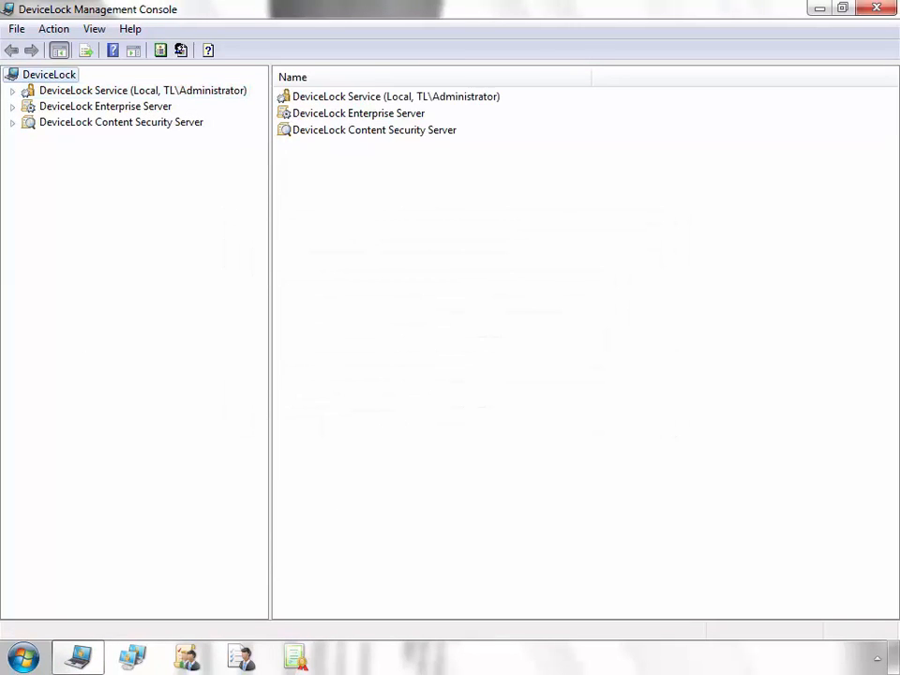
Open DeviceLock Administrators under Service Options and turn off Enable Default Security.
click(12, 91)
click(90, 106)
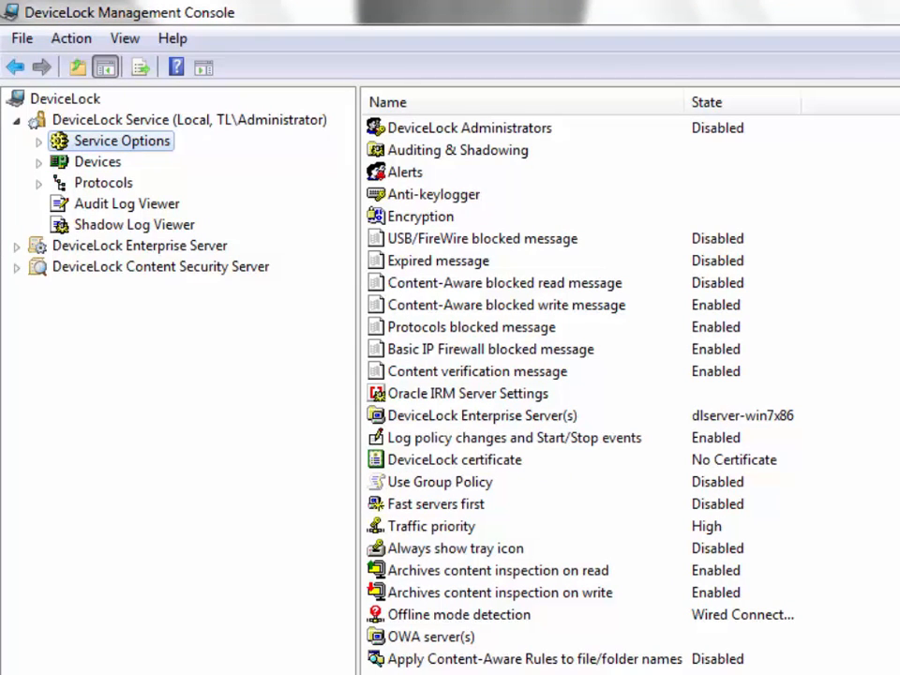
click(468, 129)
double_click(468, 128)
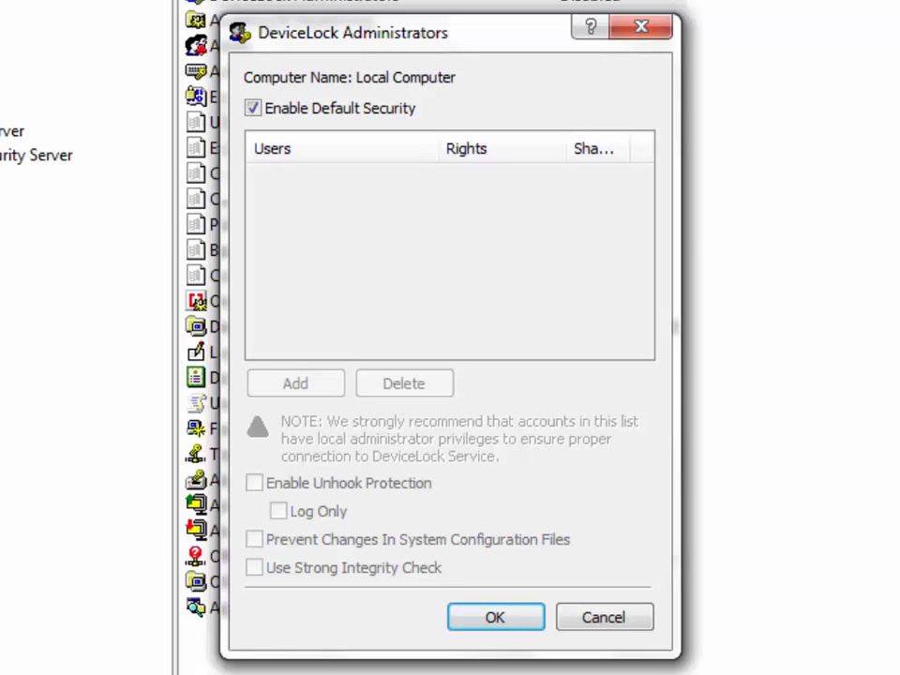
click(253, 108)
Add both matching 'administrator' accounts to the DeviceLock Administrators list.
click(295, 383)
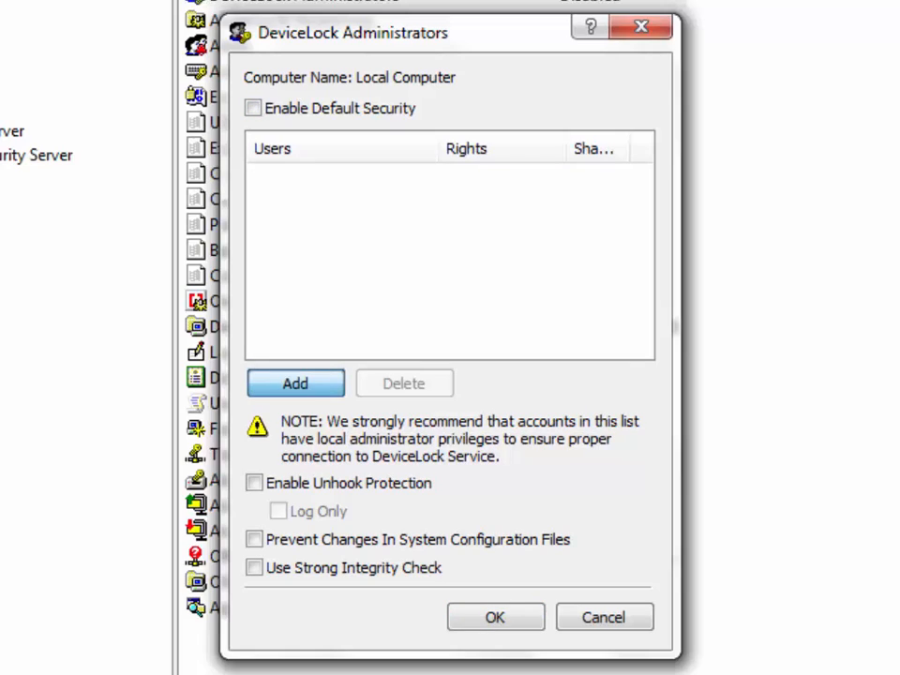
text(administrator)
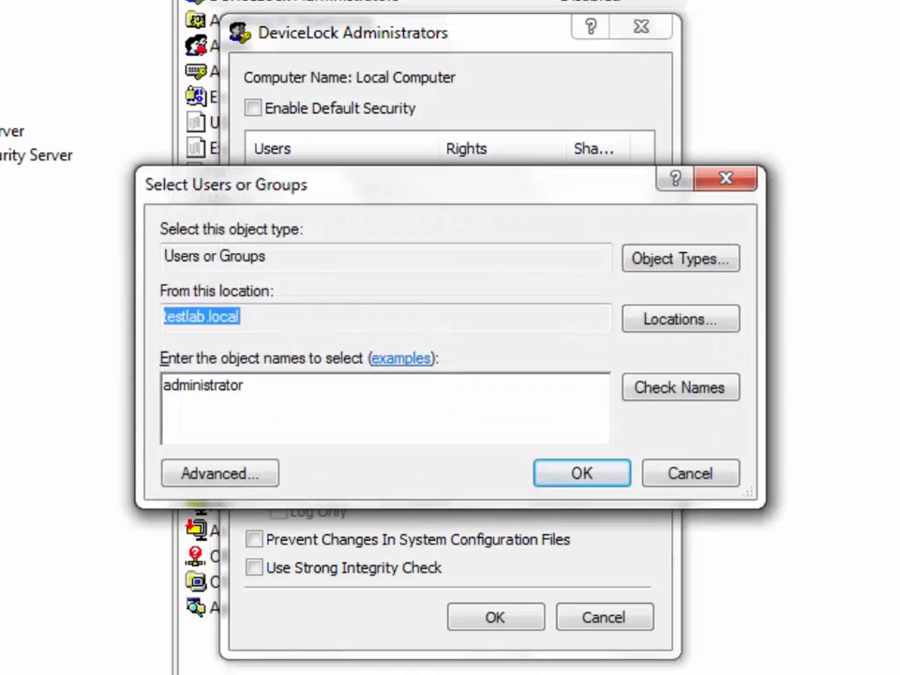
key(Return)
key(shift+Down)
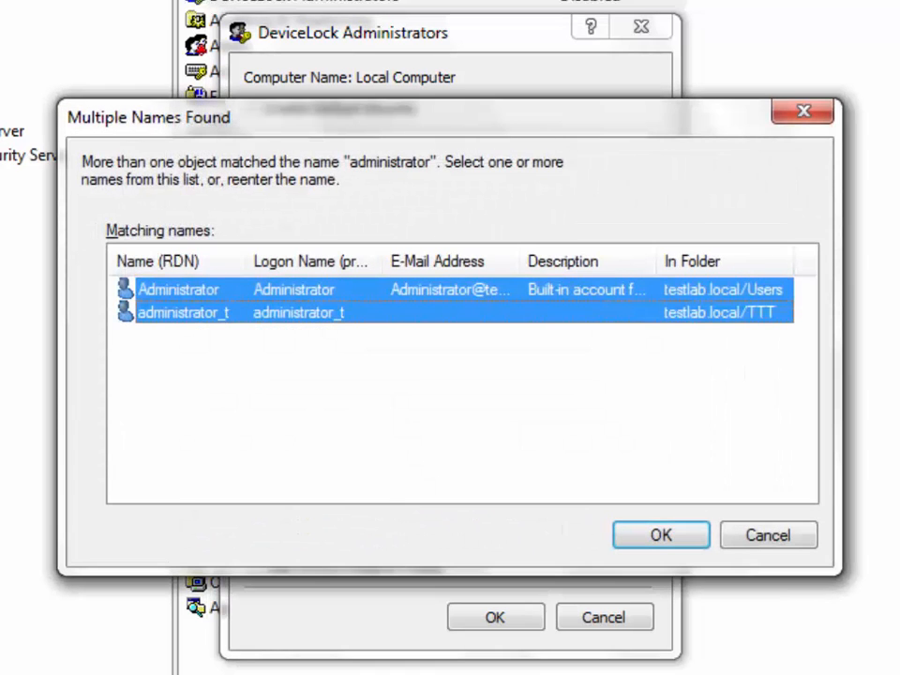
key(Return)
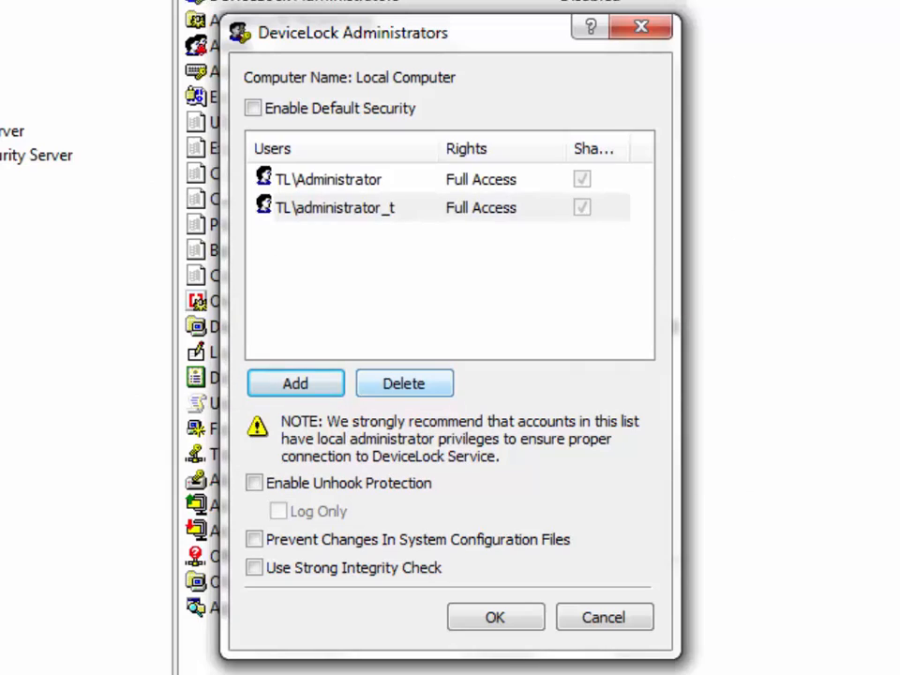
Keep the first account as is and give the second Read-only rights with Shadow Data Access.
click(481, 179)
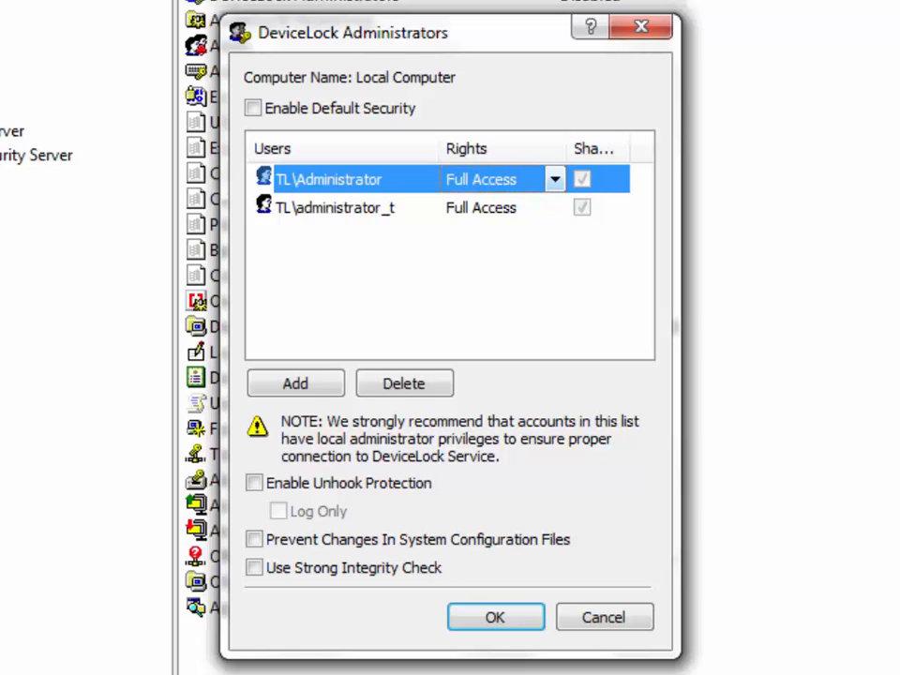
click(555, 179)
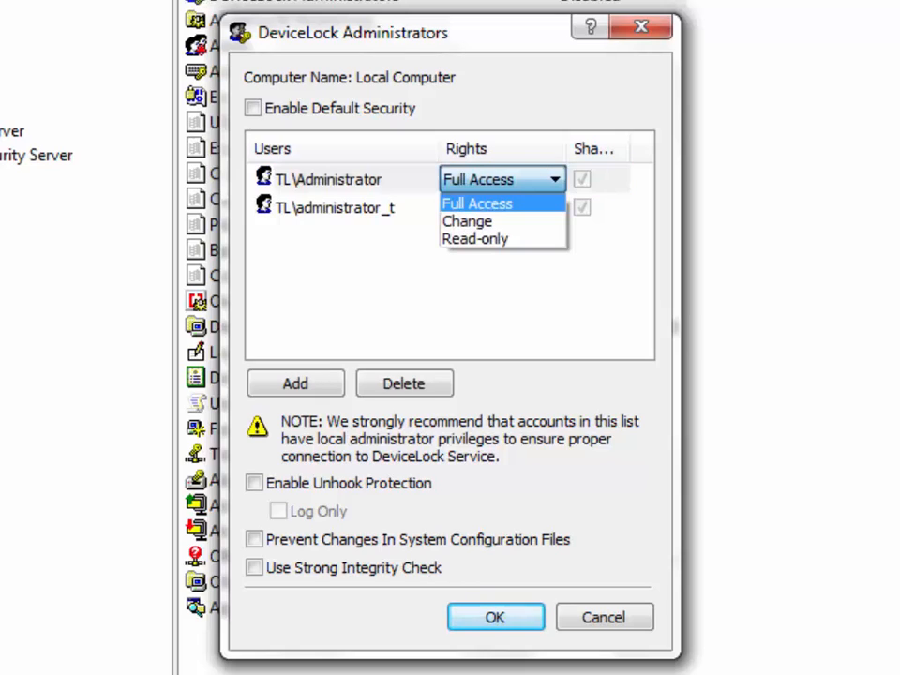
click(555, 179)
click(554, 207)
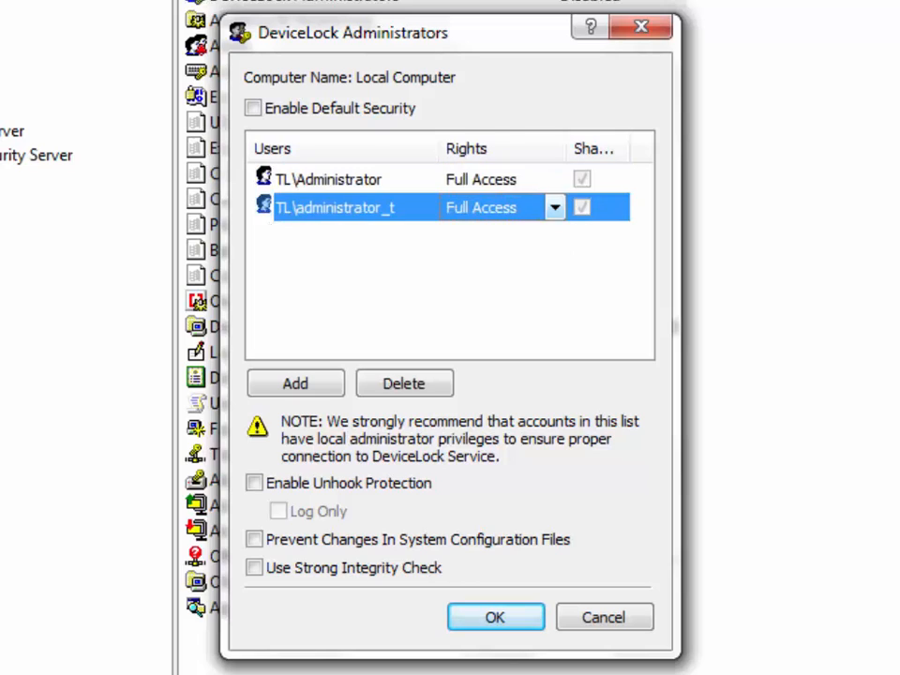
click(554, 207)
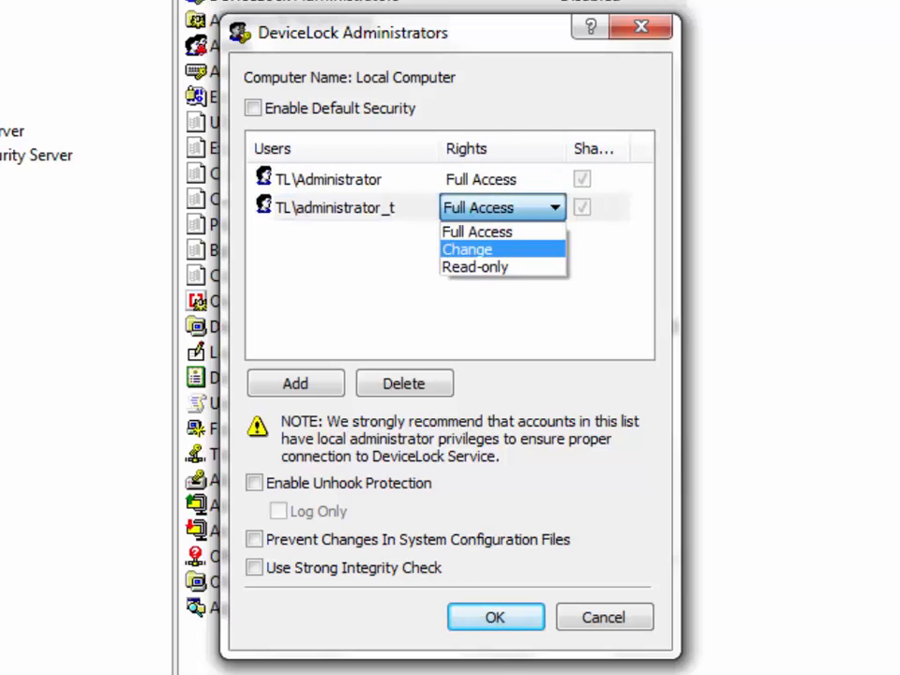
click(502, 249)
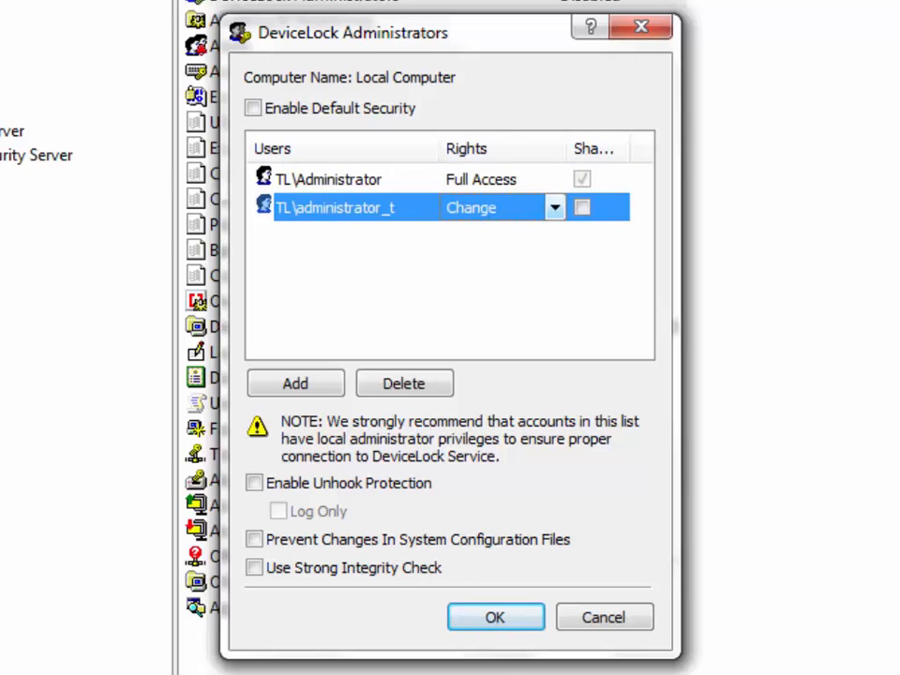
click(554, 207)
click(502, 267)
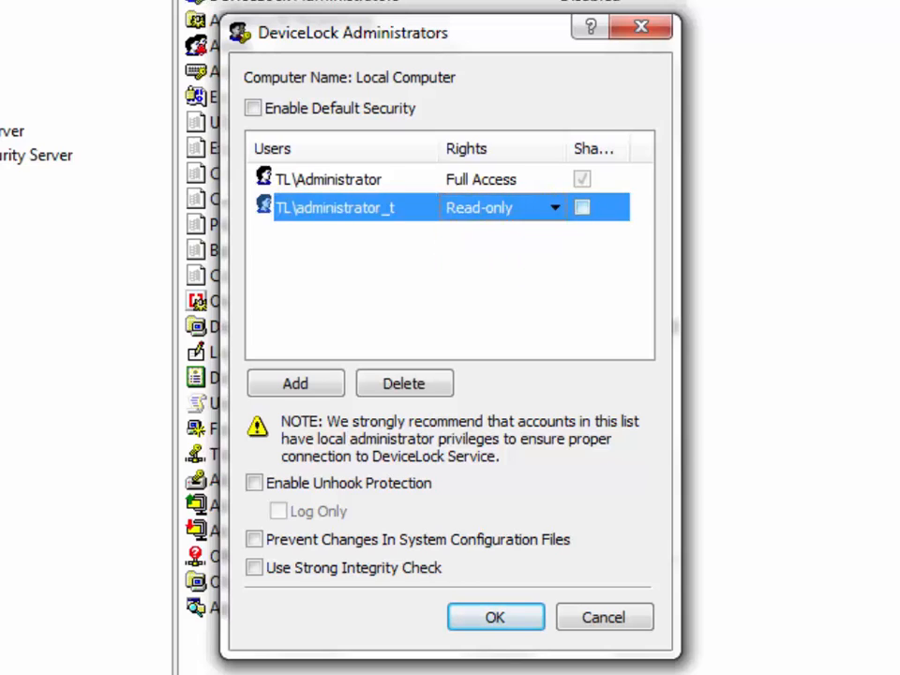
click(582, 207)
drag(629, 149, 729, 149)
drag(421, 347, 476, 347)
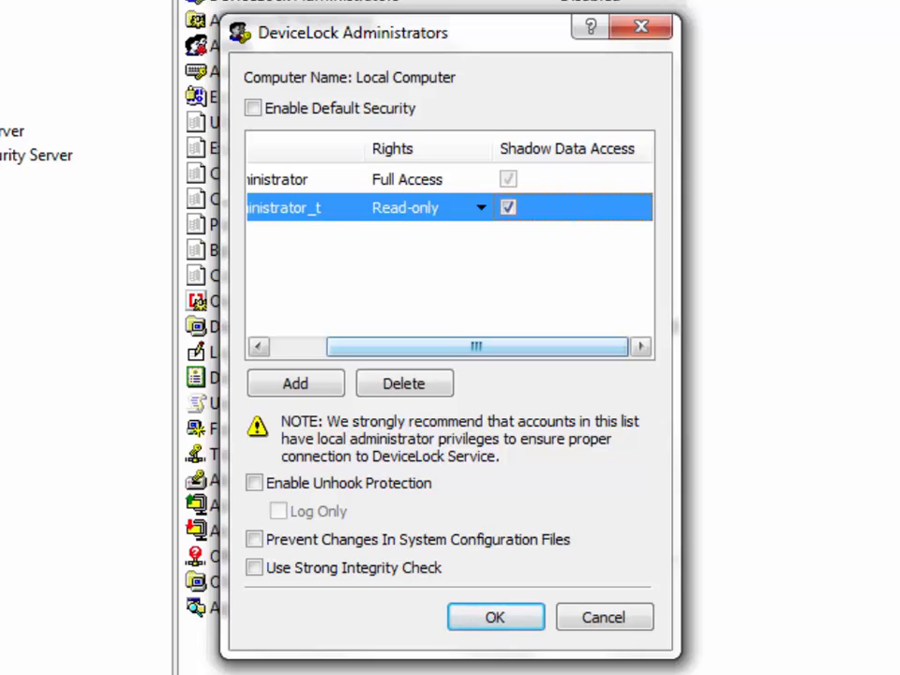
drag(476, 346, 421, 347)
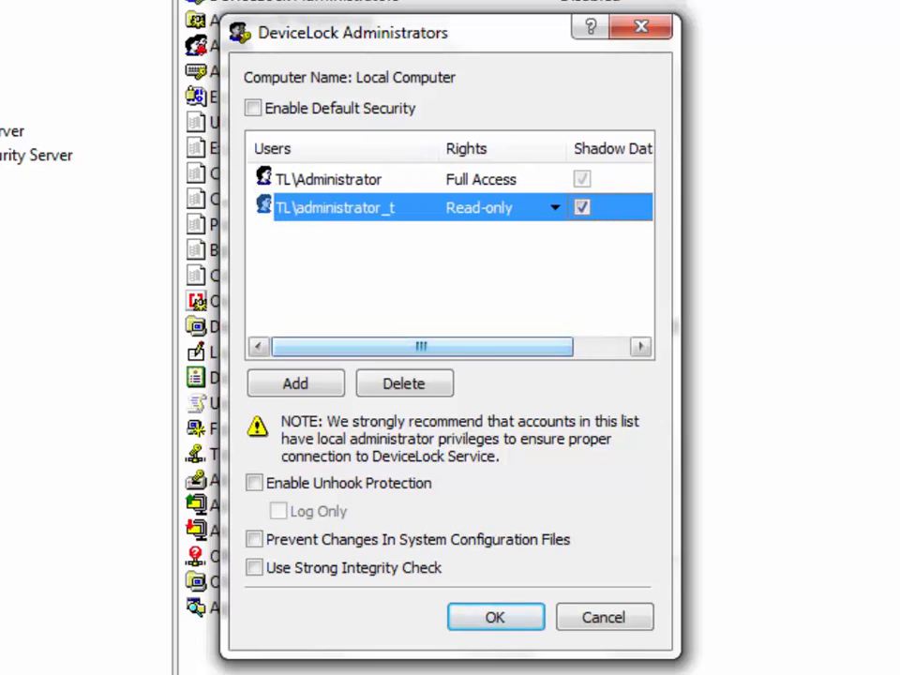
Enable unhook protection in Log Only mode and Prevent Changes to configuration files, leaving strong integrity check off.
click(254, 482)
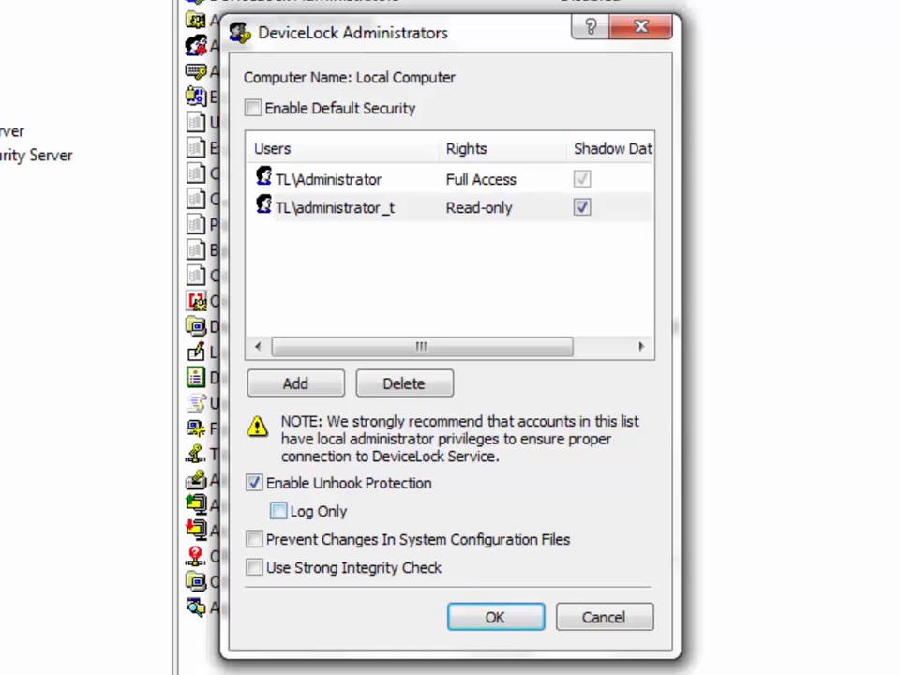
click(278, 511)
click(254, 539)
click(254, 567)
key(space)
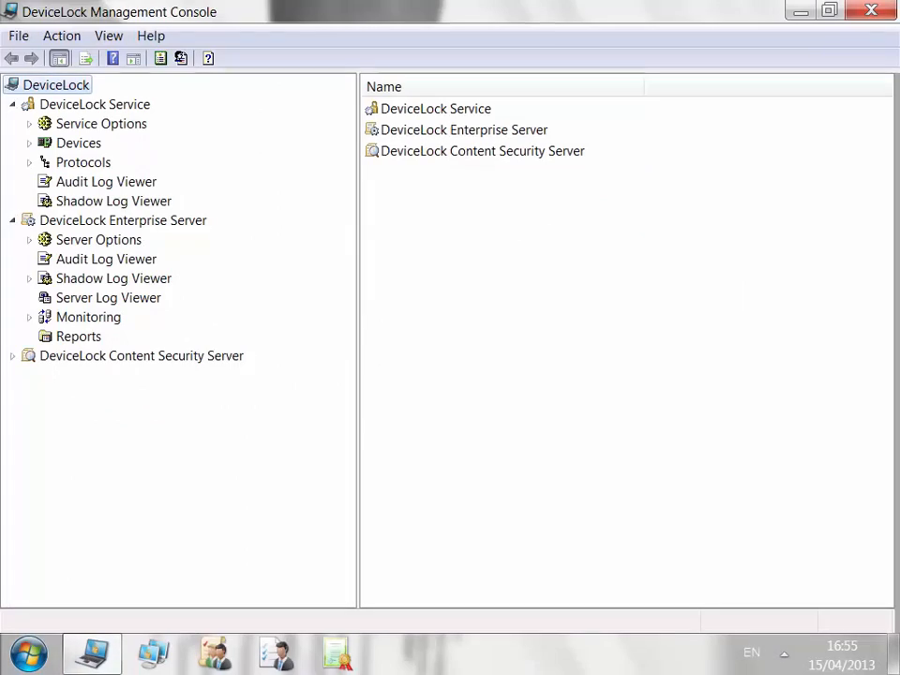
Connect to the local Enterprise Server and list its Server Administrators.
right_click(173, 222)
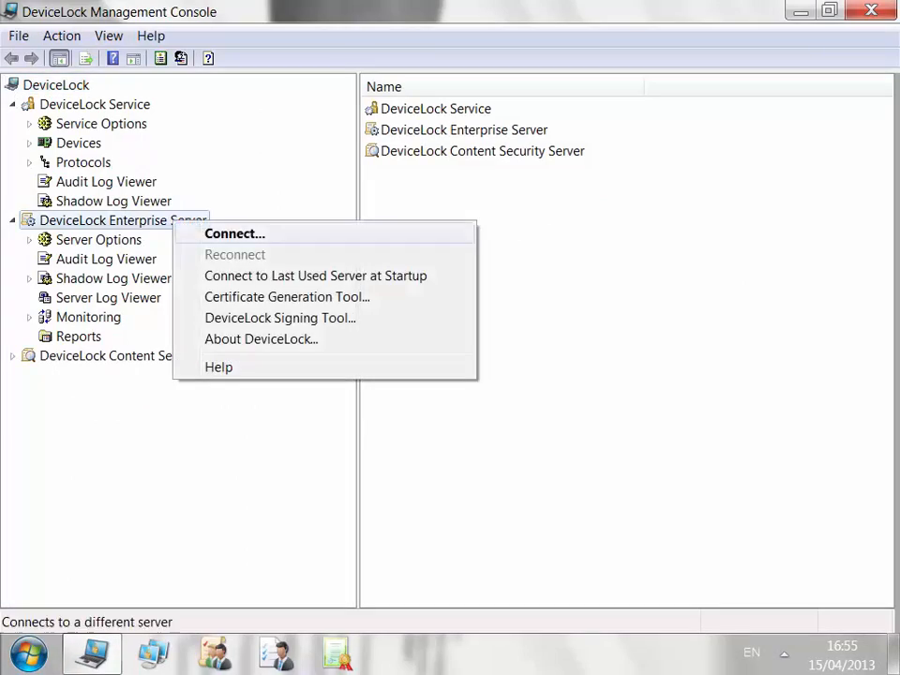
click(234, 233)
click(592, 414)
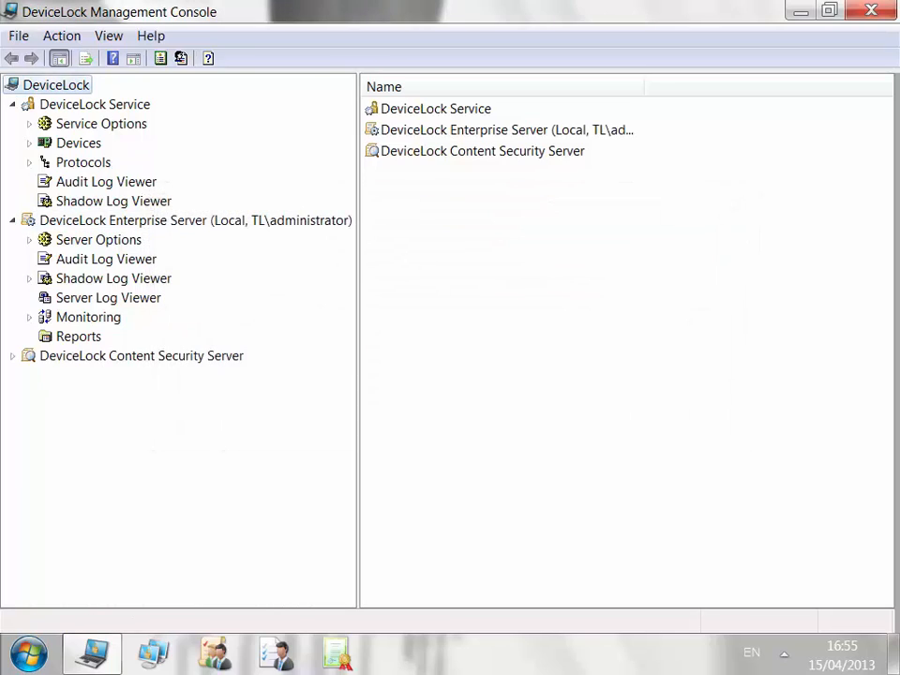
click(98, 240)
click(442, 108)
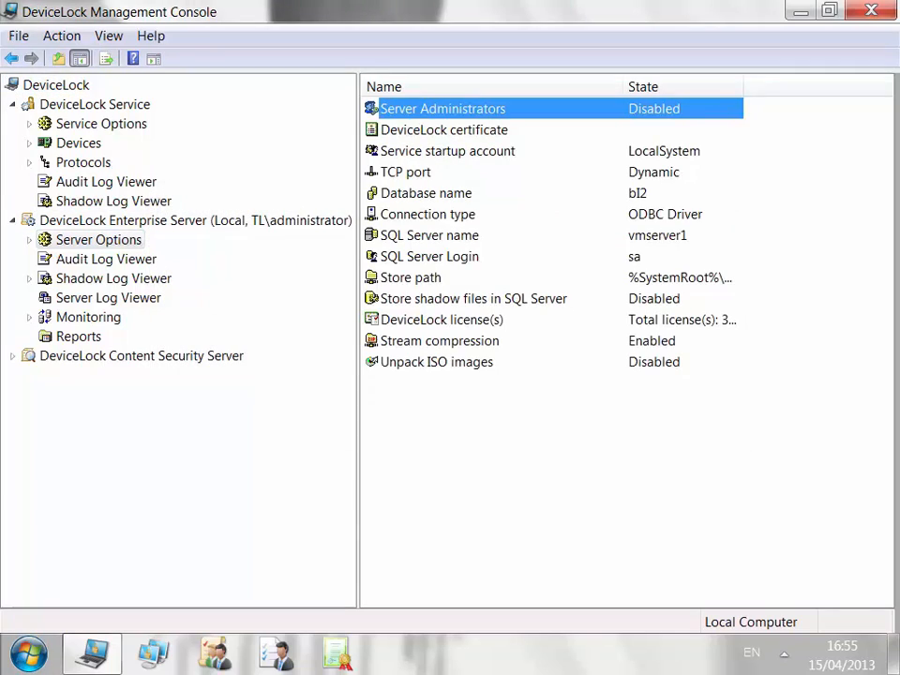
click(29, 240)
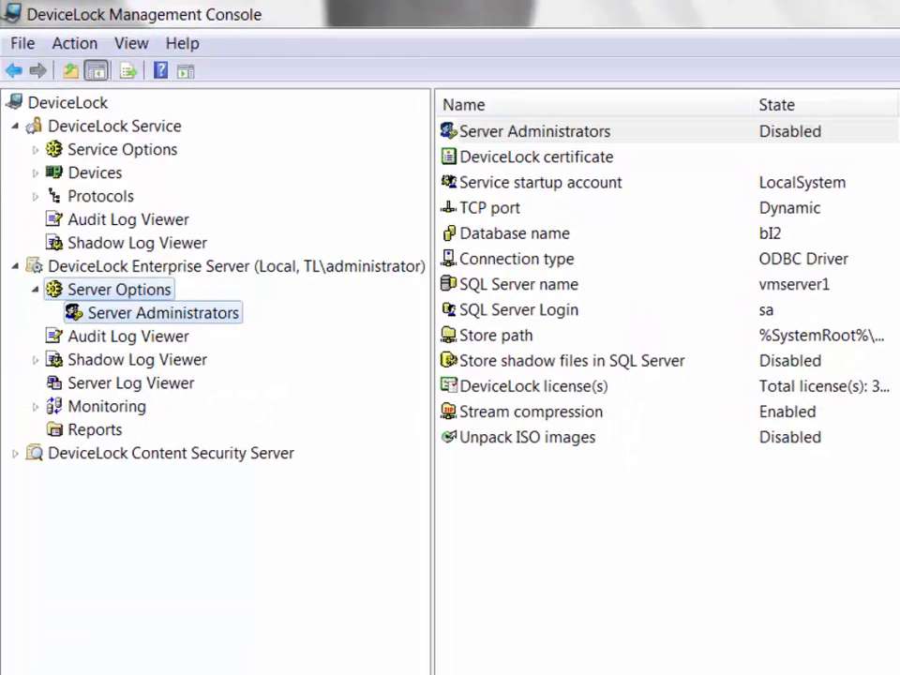
click(162, 313)
In Server Administrators properties, turn off default security, remove the extra account, and save.
right_click(236, 313)
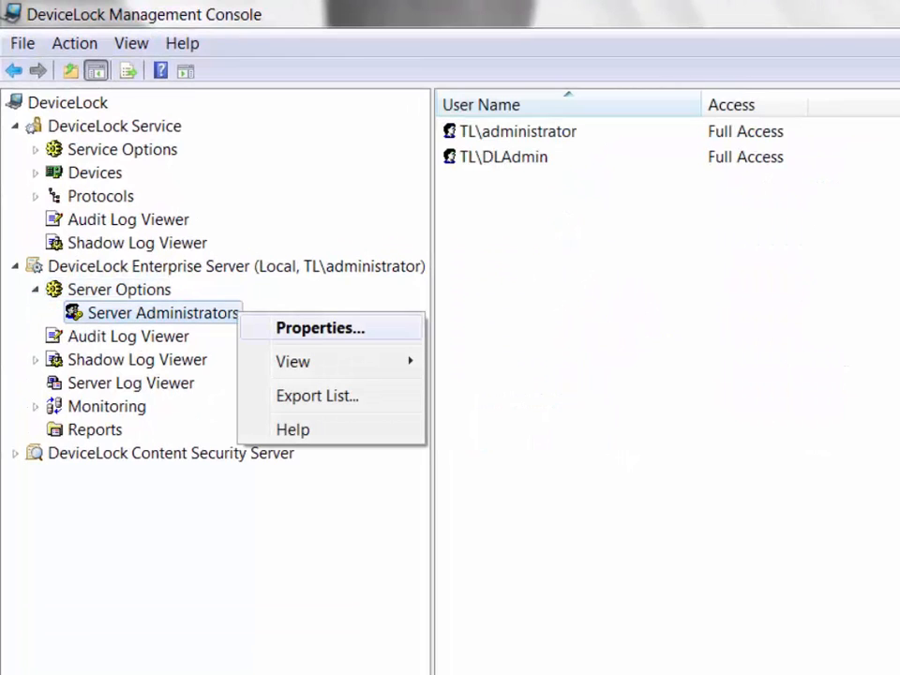
click(322, 327)
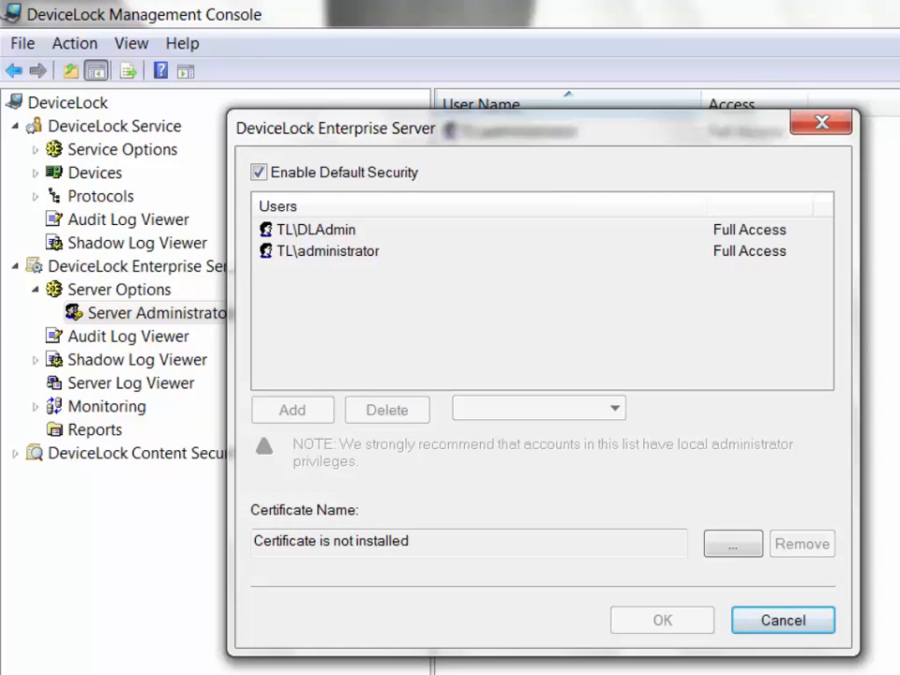
click(258, 171)
click(317, 229)
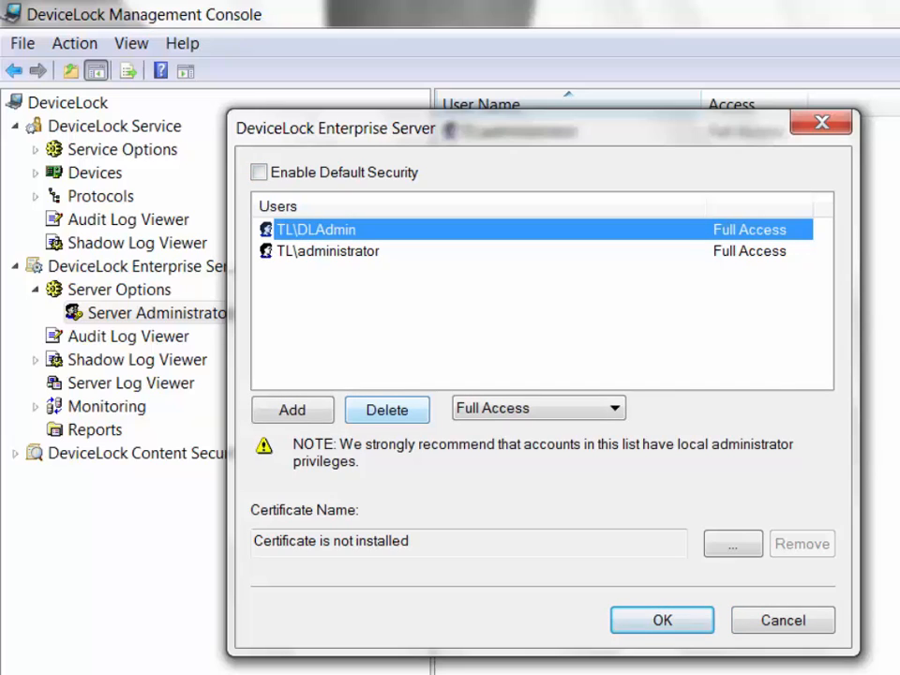
click(539, 408)
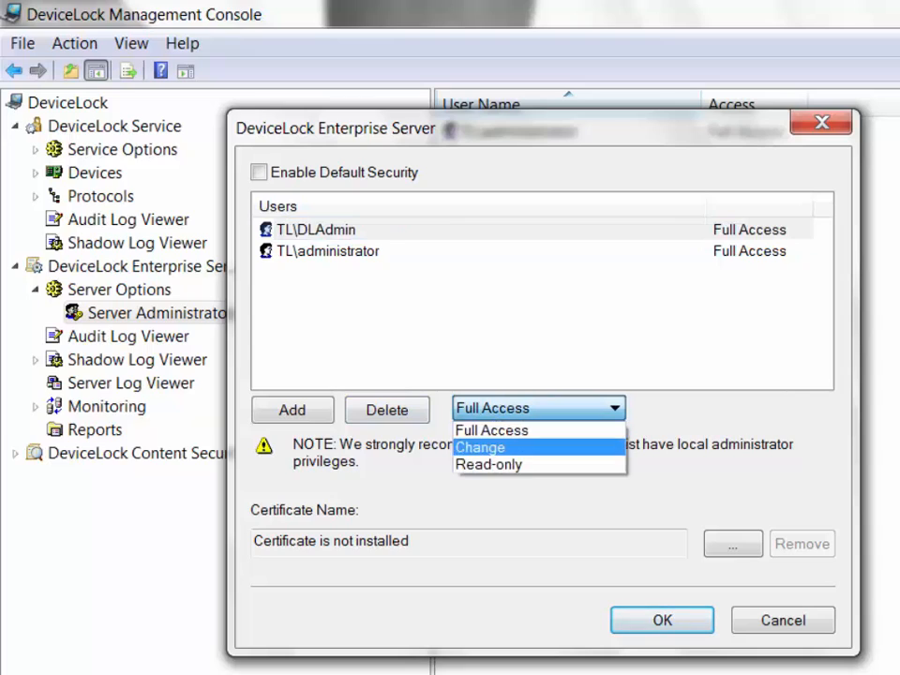
click(489, 465)
click(387, 410)
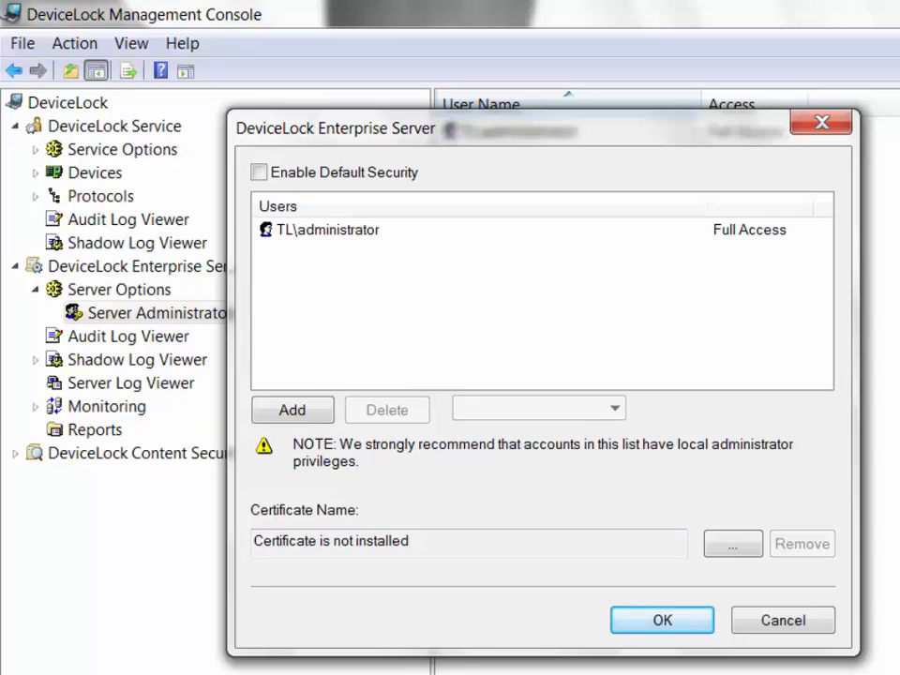
key(Return)
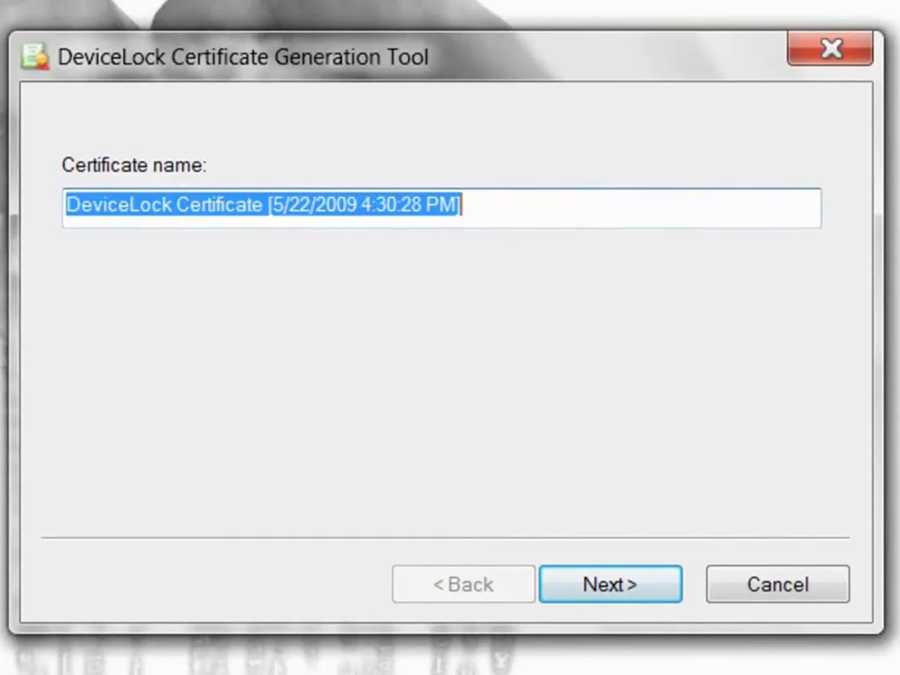
Keep the certificate name 'DeviceLock Certificate [5/22/2009 4:30:28 PM]' and continue to the key paths.
key(End)
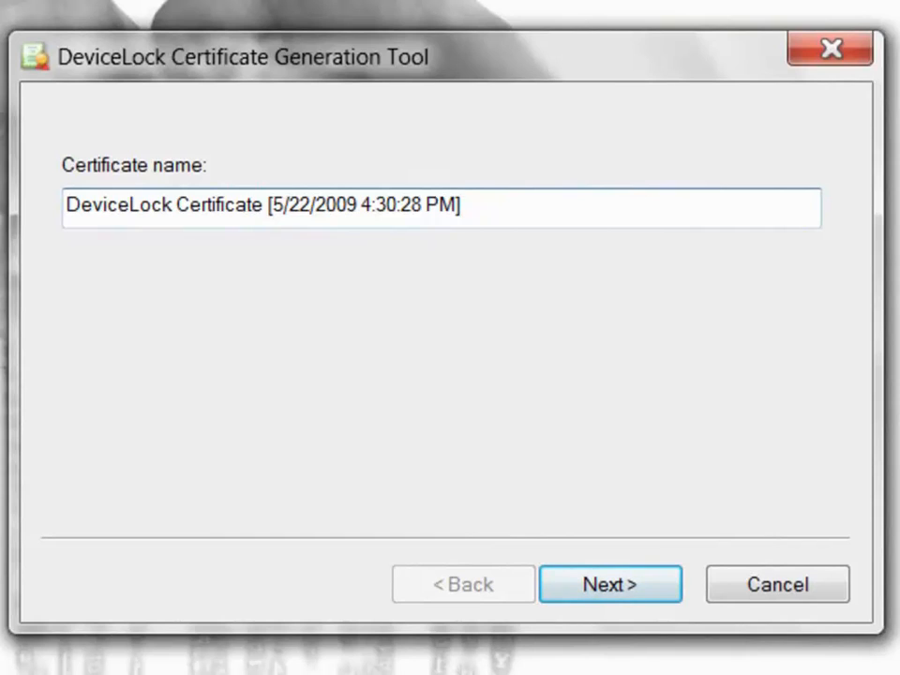
key(ctrl+shift+Left)
key(ctrl+shift+Left)
key(ctrl+shift+Left)
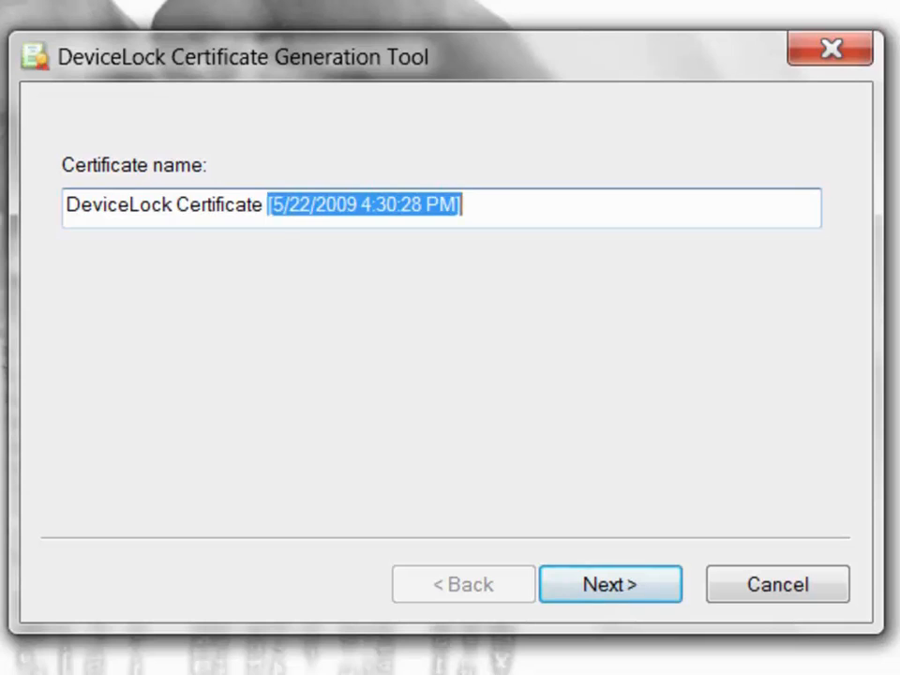
key(Return)
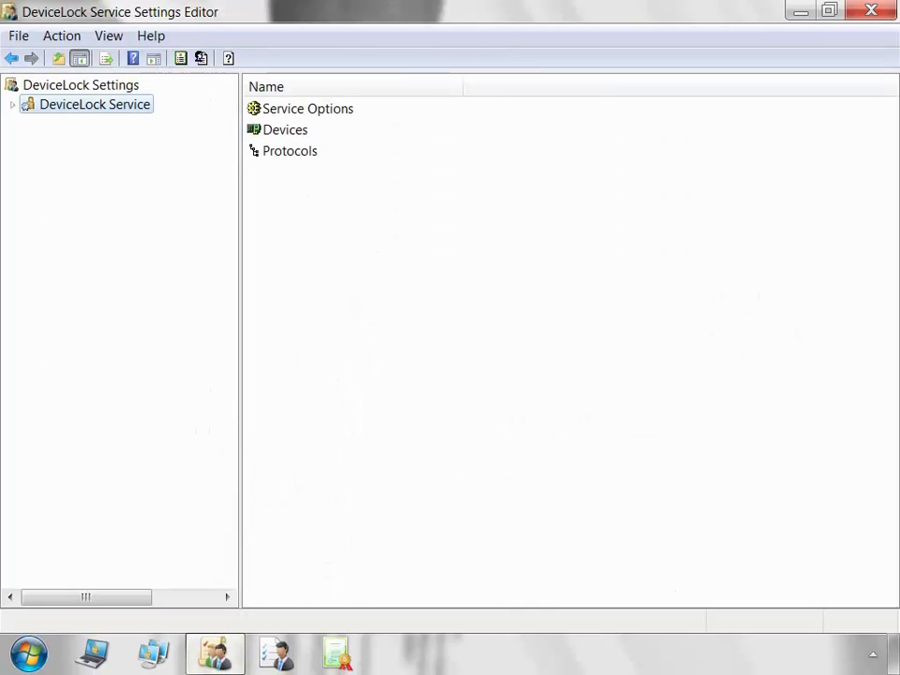
Expand the DeviceLock Service, Service Options, Devices and Protocols branches and show Service Options.
click(12, 104)
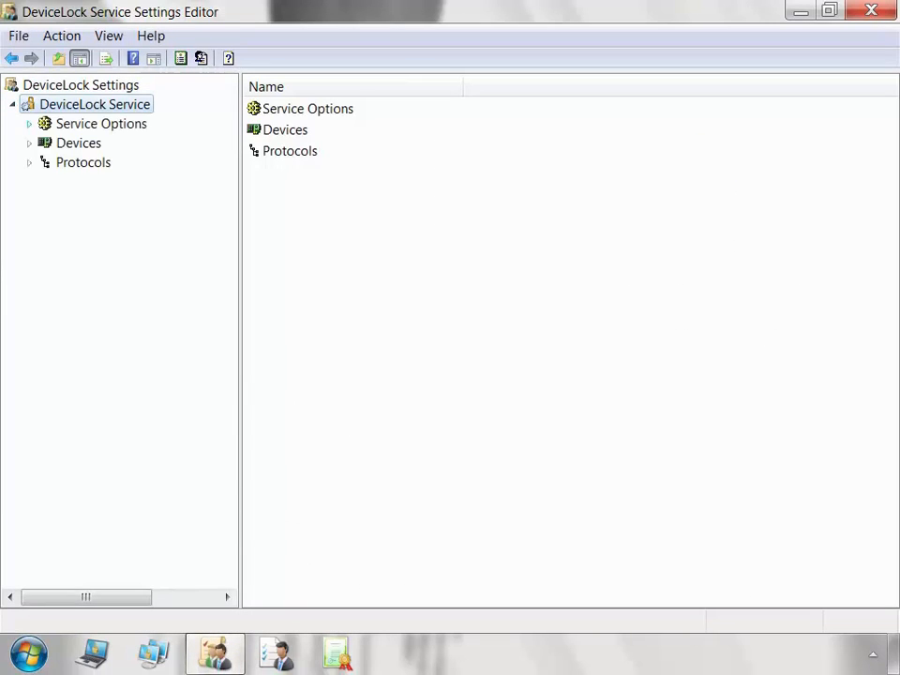
click(29, 124)
click(29, 220)
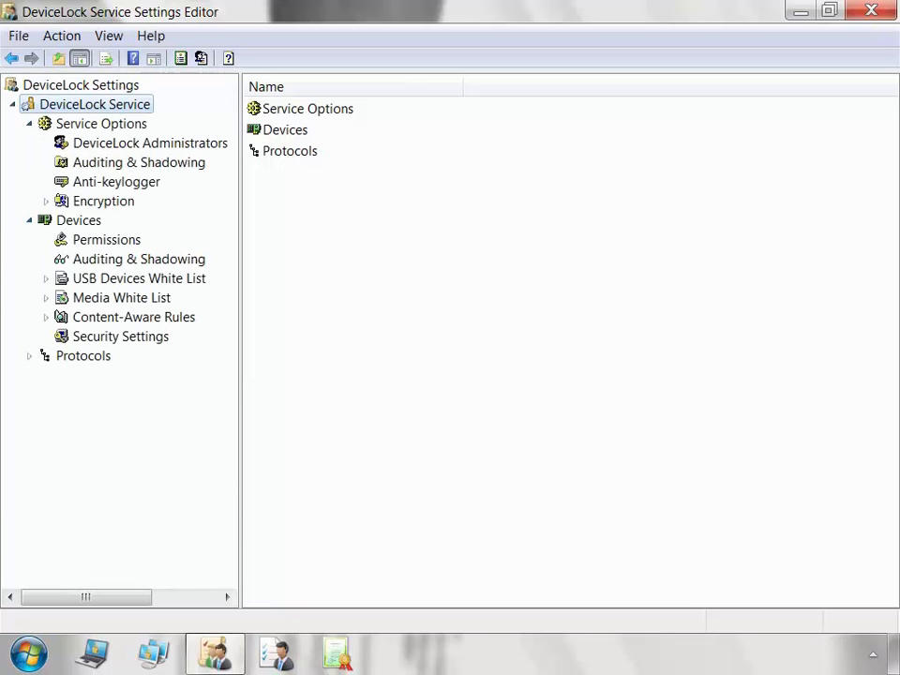
click(29, 356)
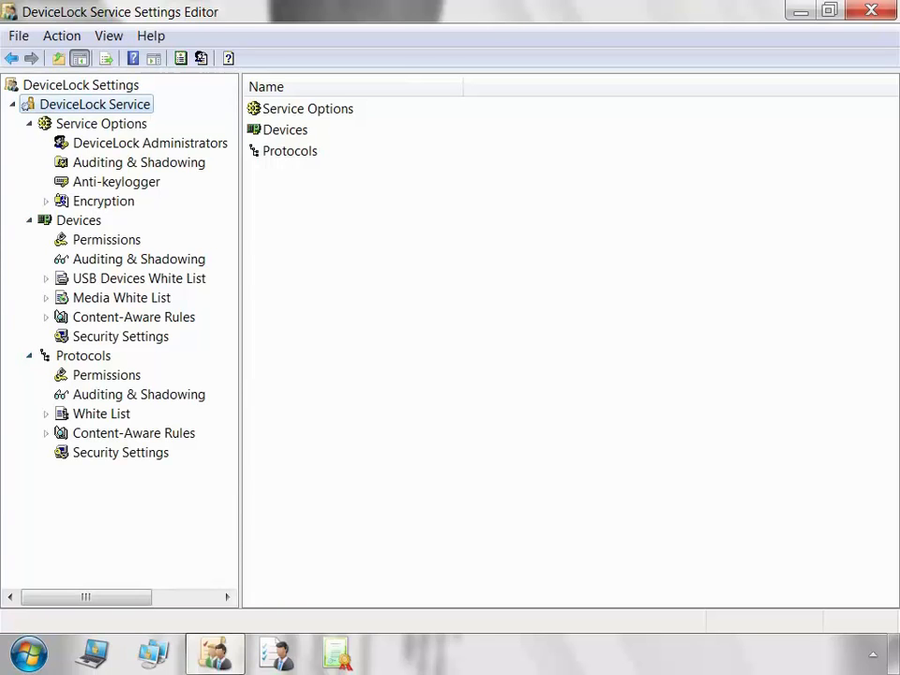
click(101, 123)
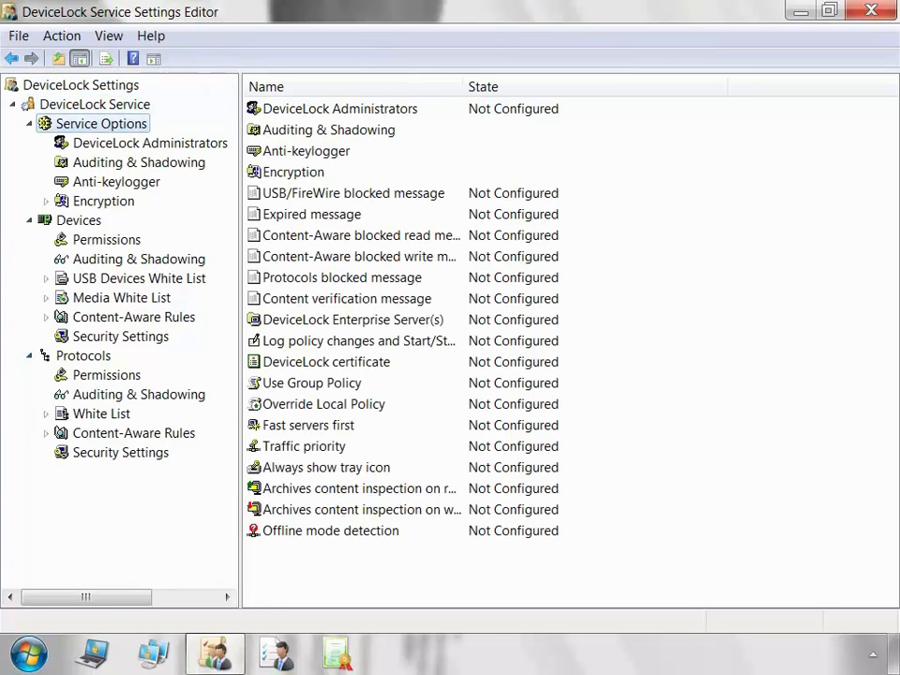
Review the Permissions and Auditing & Shadowing lists for Devices and Protocols, all Not Configured.
click(79, 220)
click(107, 240)
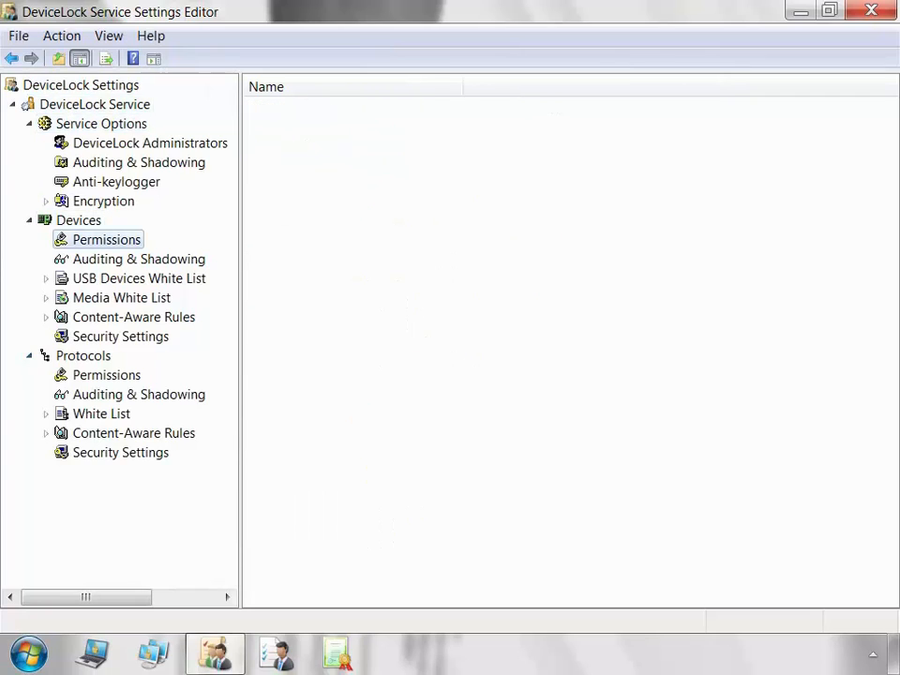
click(139, 260)
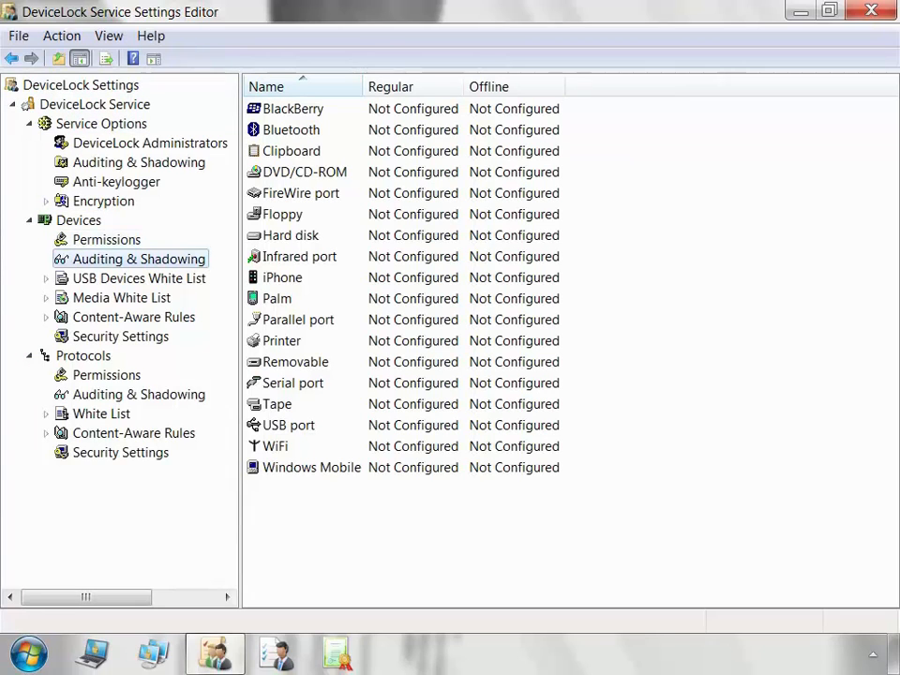
click(83, 356)
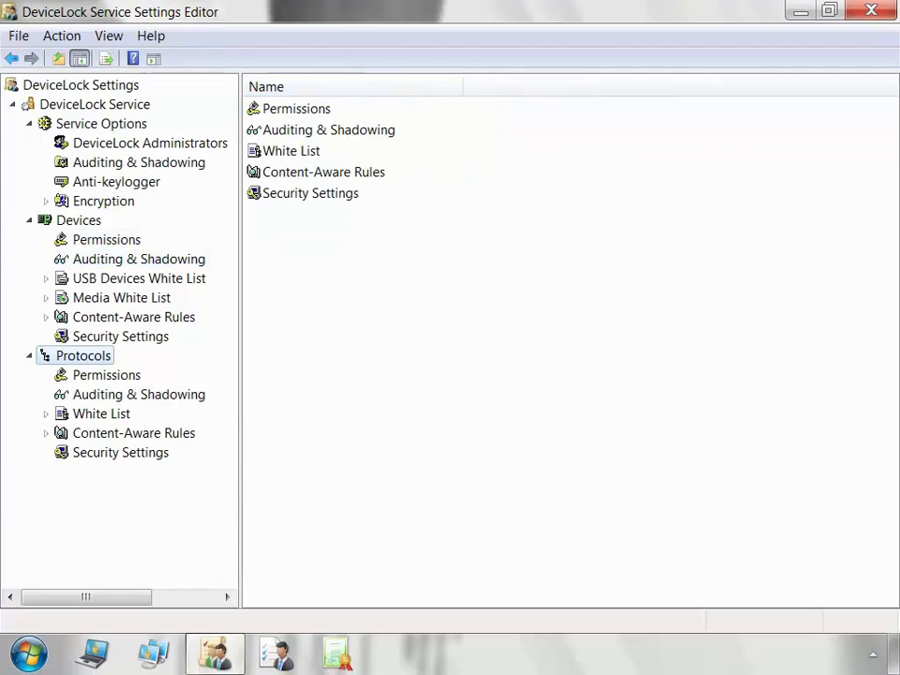
click(107, 375)
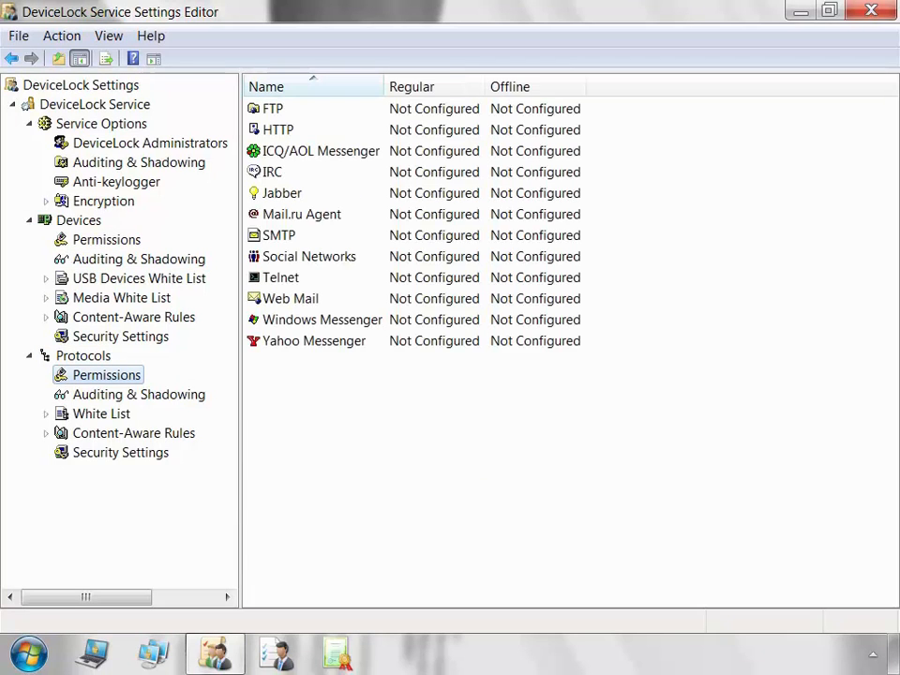
click(138, 395)
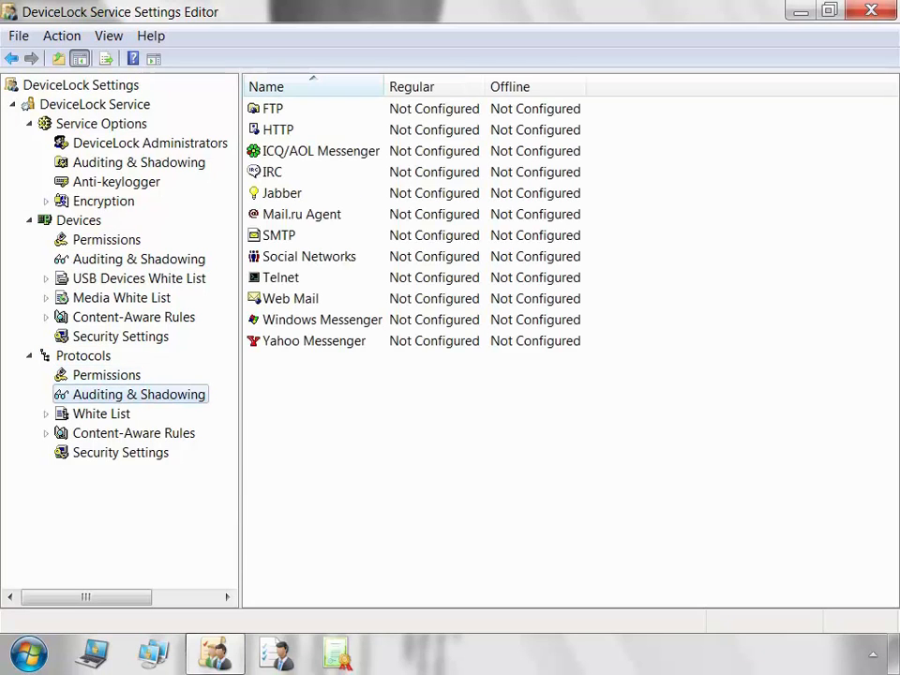
click(141, 104)
right_click(141, 104)
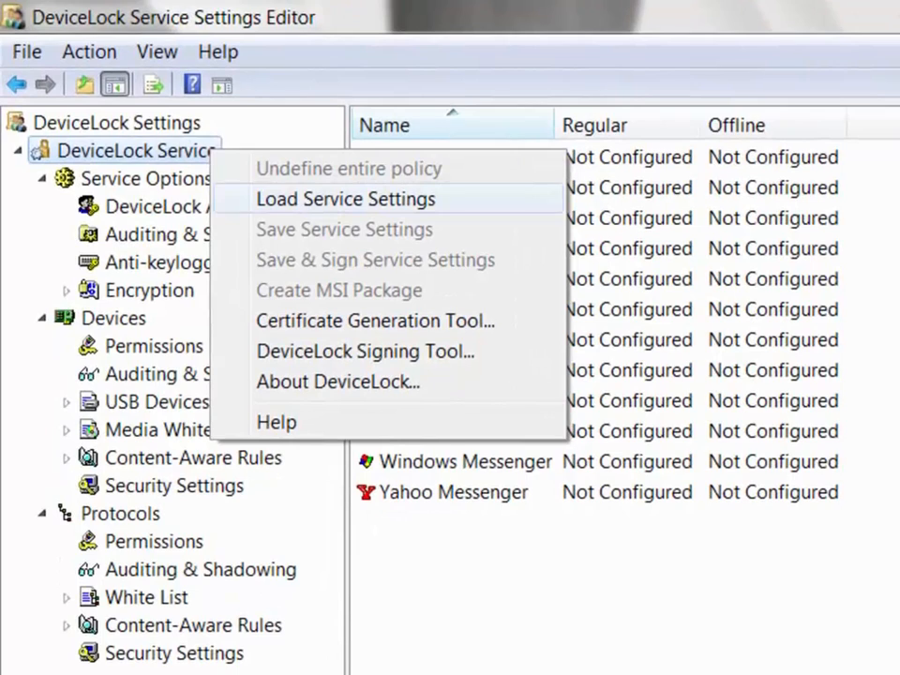
Load the settings file 'Service Settings - [26_04_11 12_24_28].dls'.
click(346, 199)
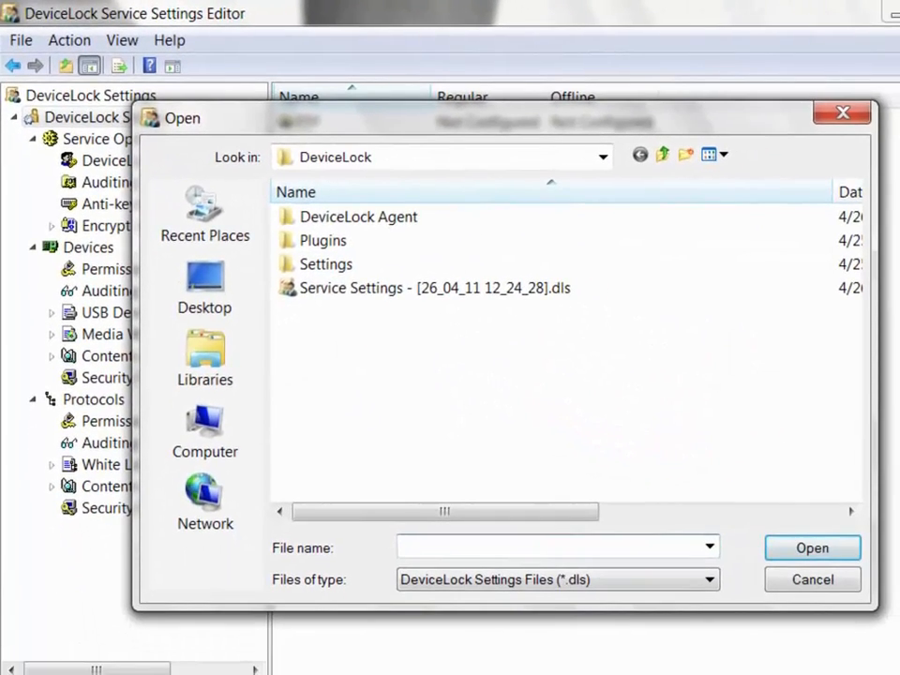
click(434, 287)
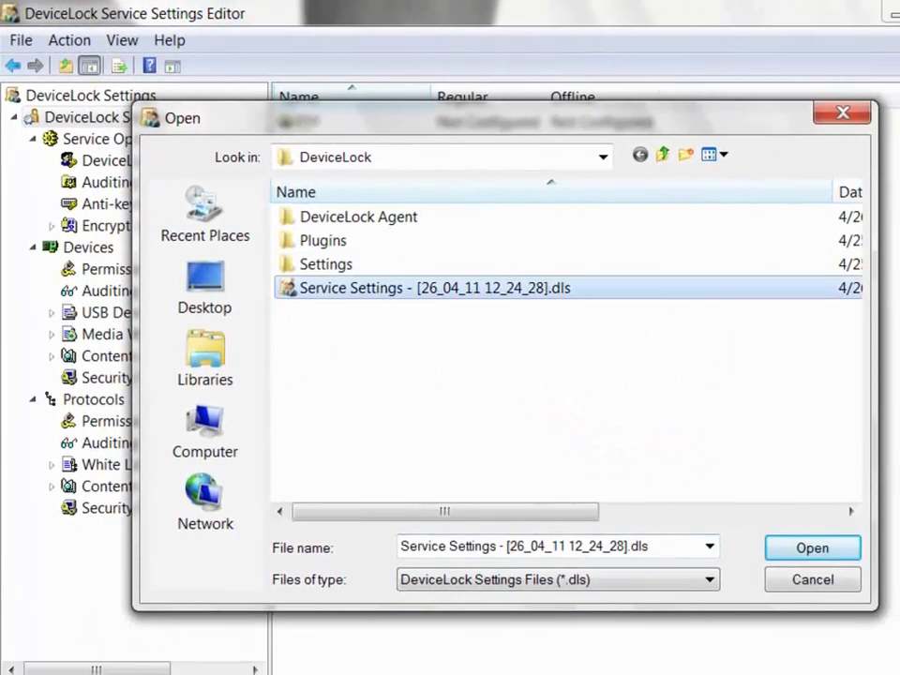
click(812, 547)
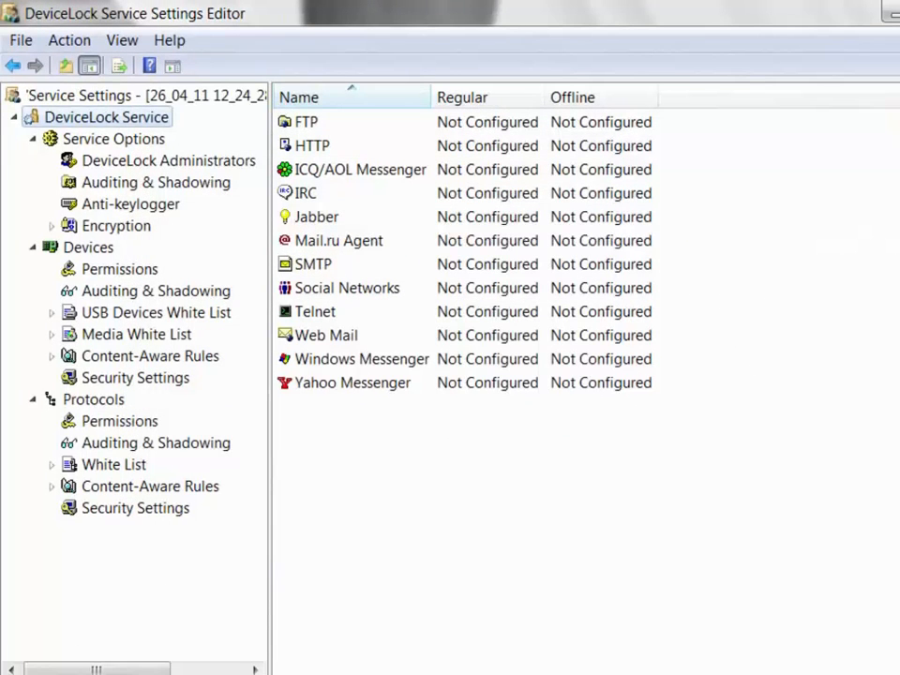
Give the Parallel port Full Access in the device permissions.
click(119, 269)
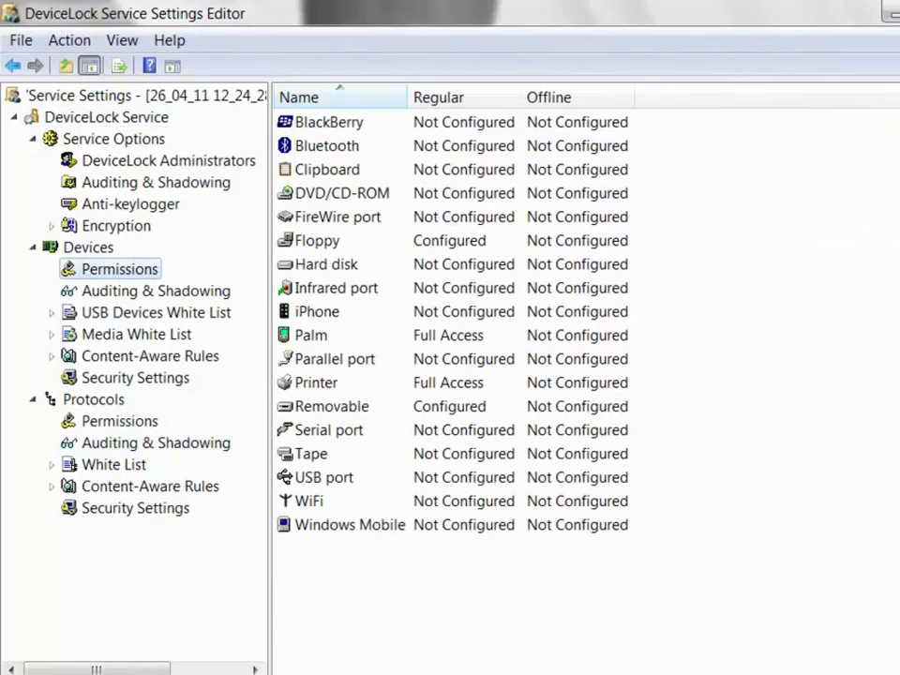
double_click(334, 359)
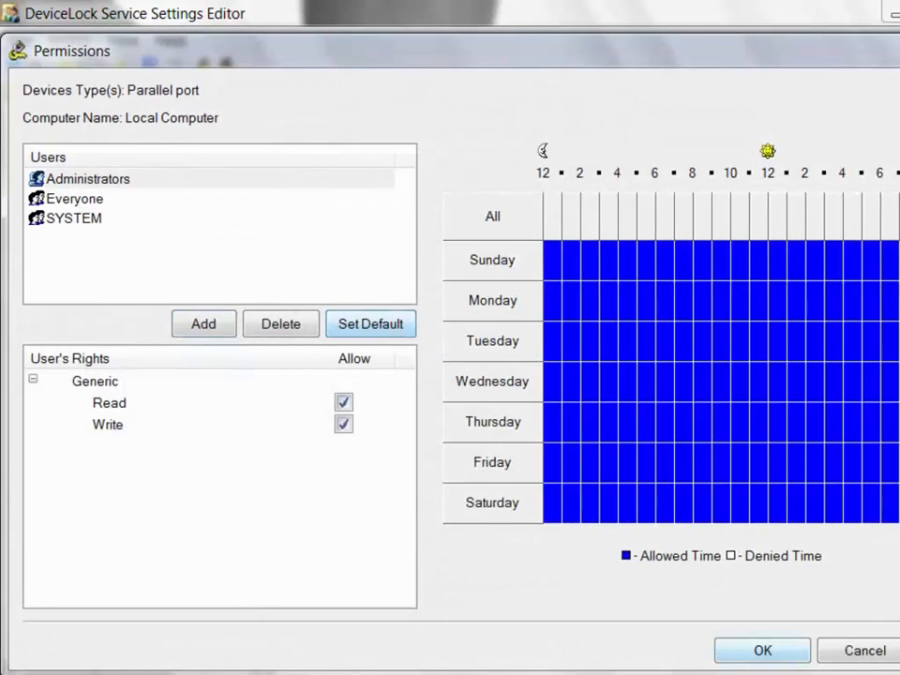
click(762, 650)
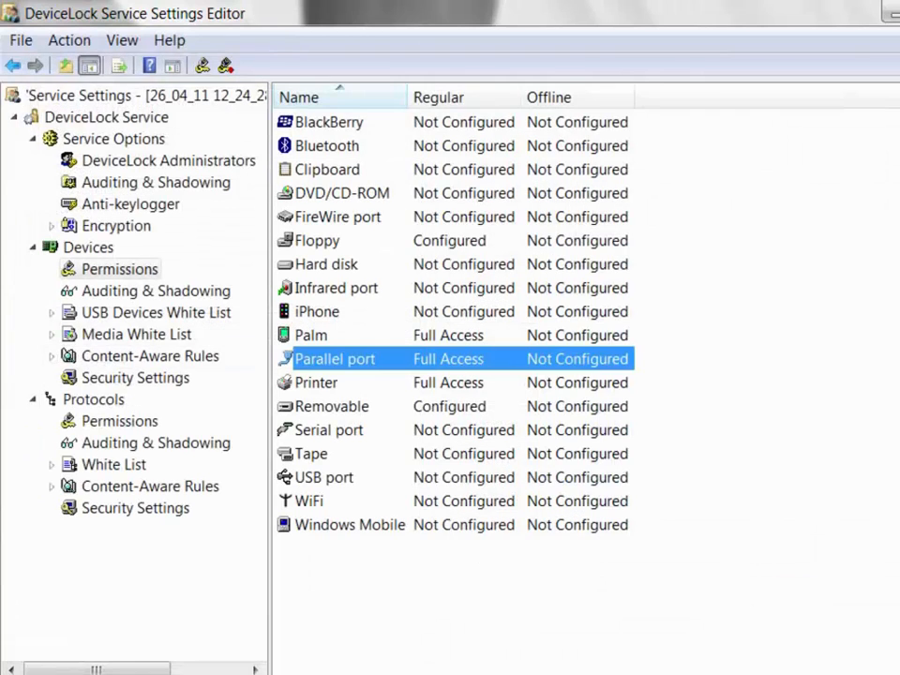
right_click(141, 117)
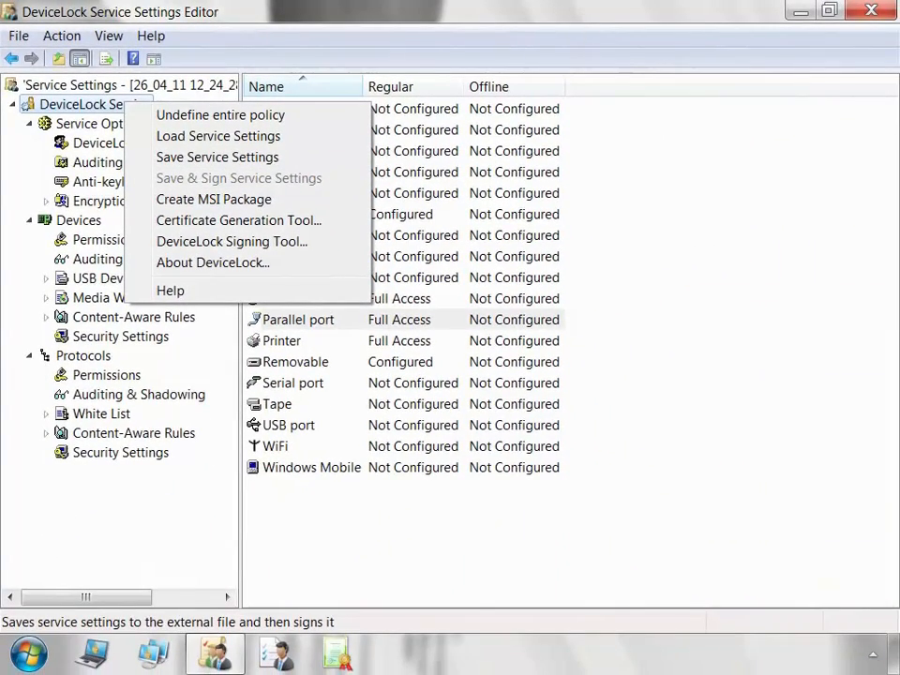
Launch the DeviceLock Signing Tool and switch to its Service Settings signing page.
key(Escape)
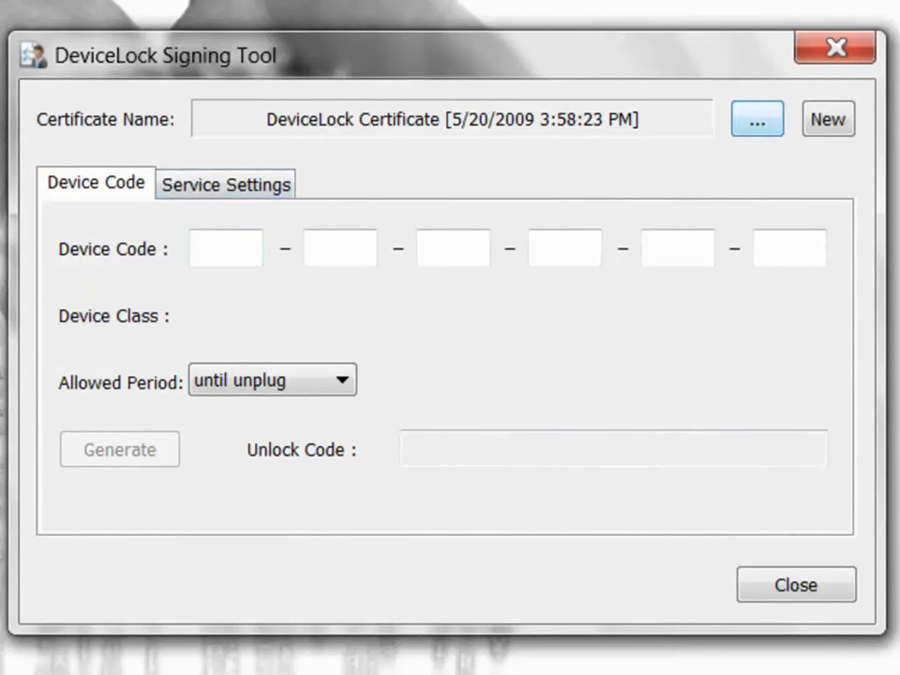
click(226, 185)
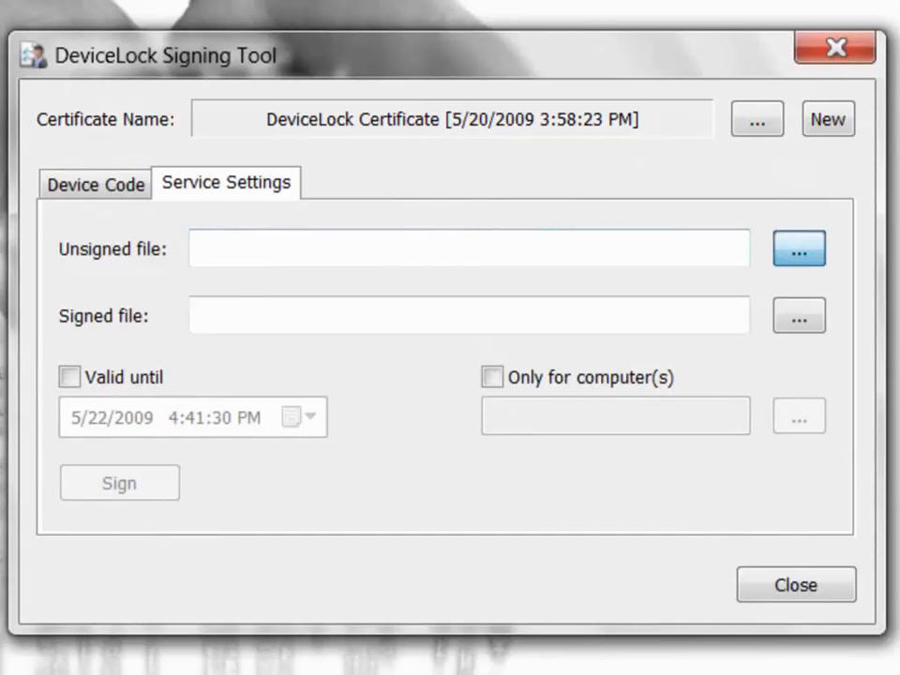
Choose Service Settings - [19_05_09 17_14_47].dls as the unsigned file and check its _signed.dls output name.
click(799, 248)
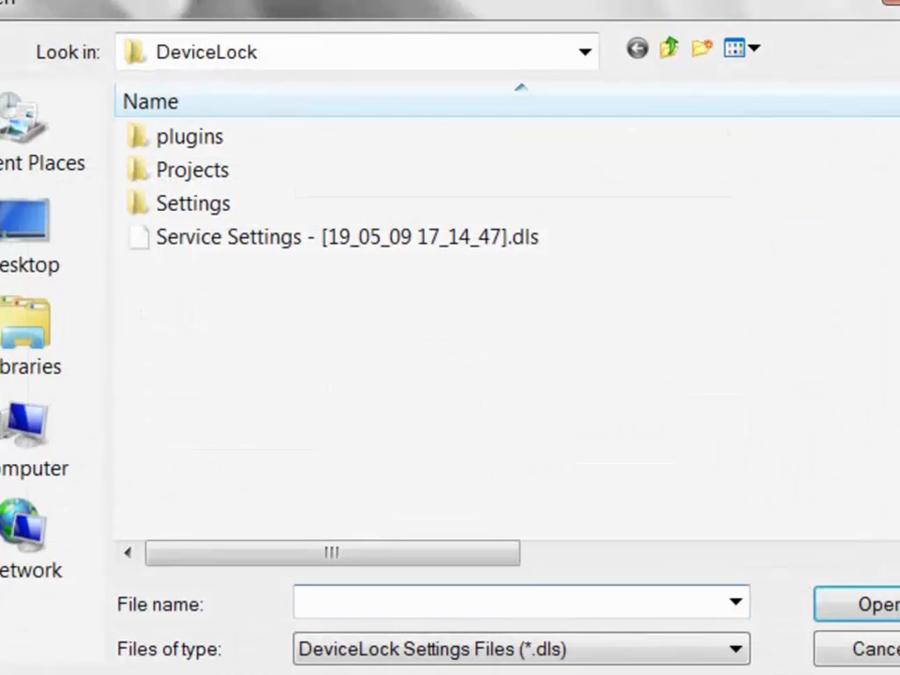
click(347, 237)
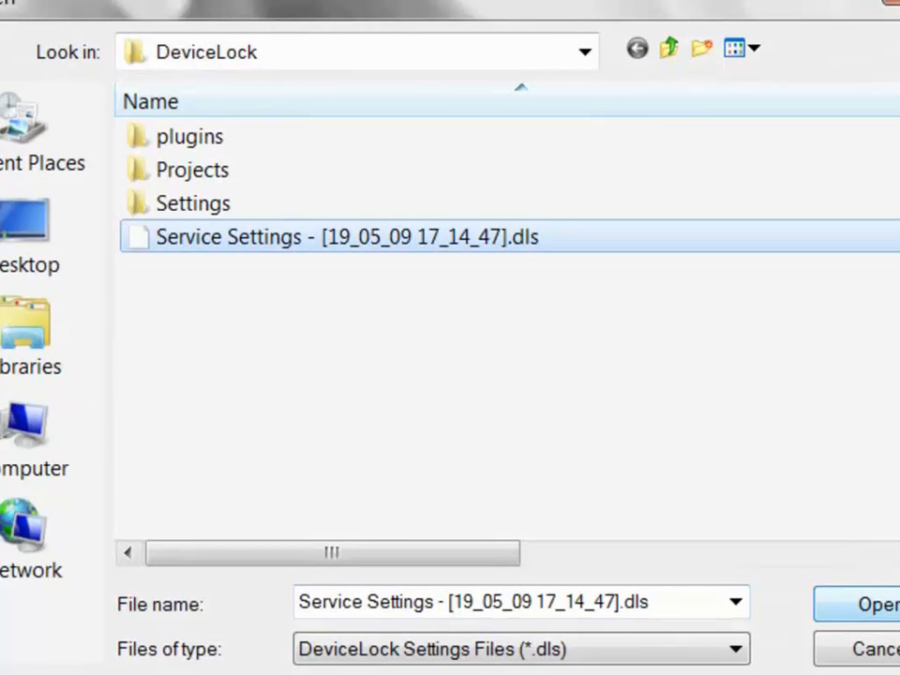
click(845, 602)
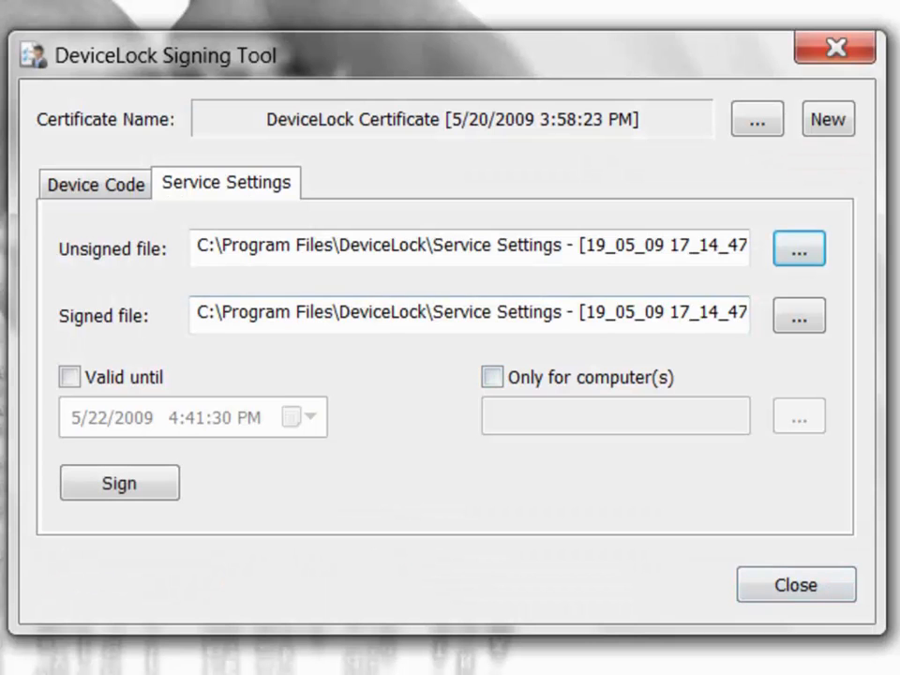
drag(197, 312, 745, 312)
click(706, 312)
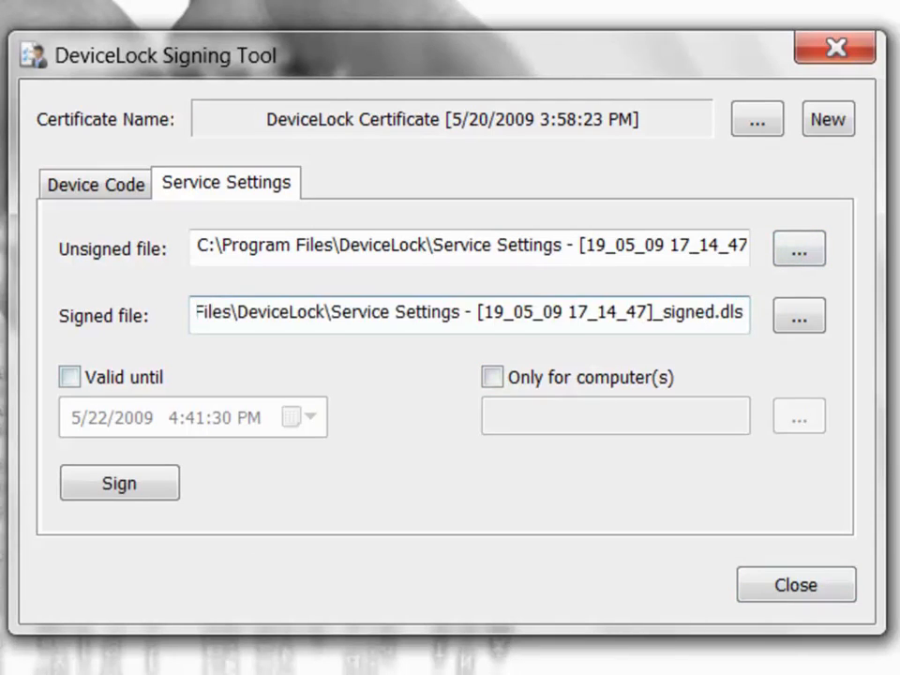
Leave Valid until and Only for computer(s) unchecked, then sign the file and acknowledge the success.
click(69, 376)
click(69, 377)
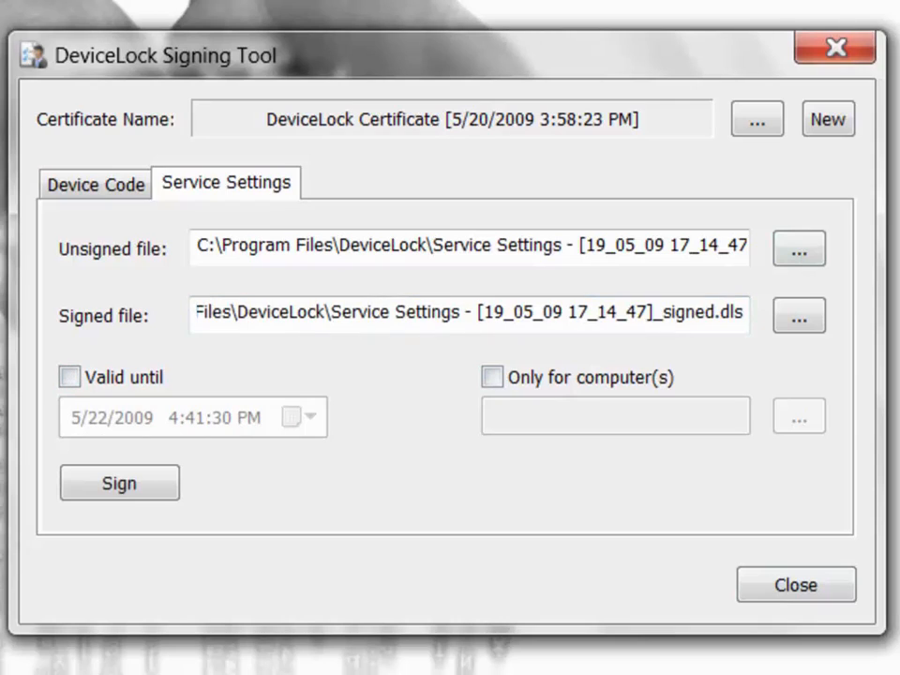
click(491, 376)
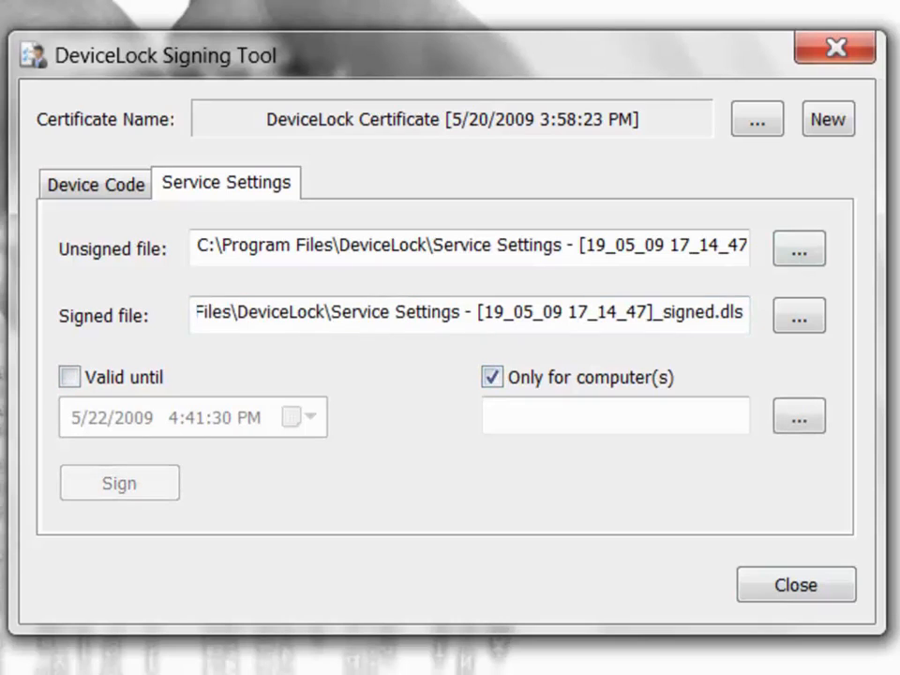
click(600, 415)
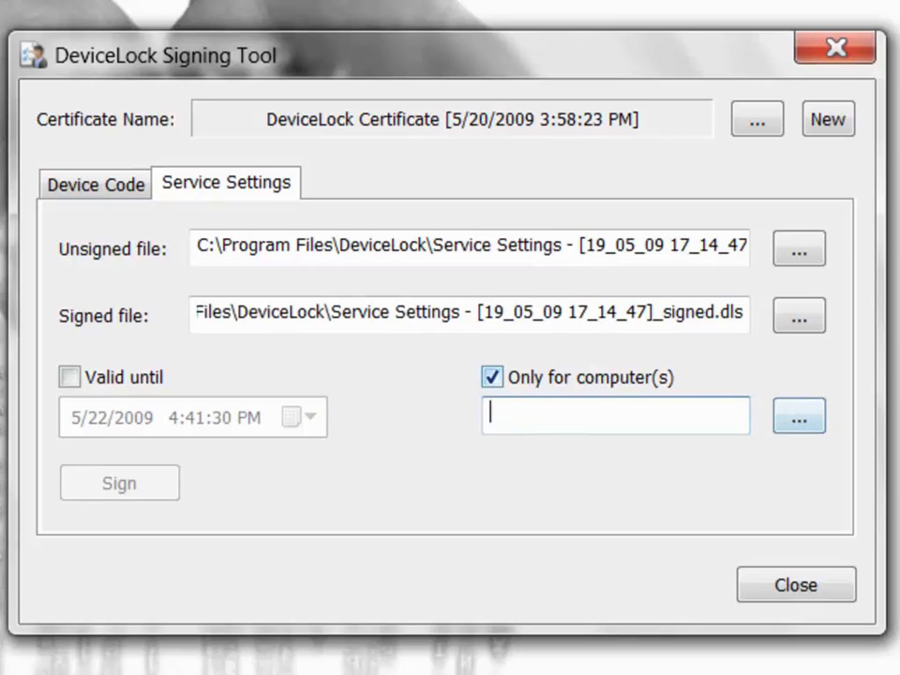
click(491, 377)
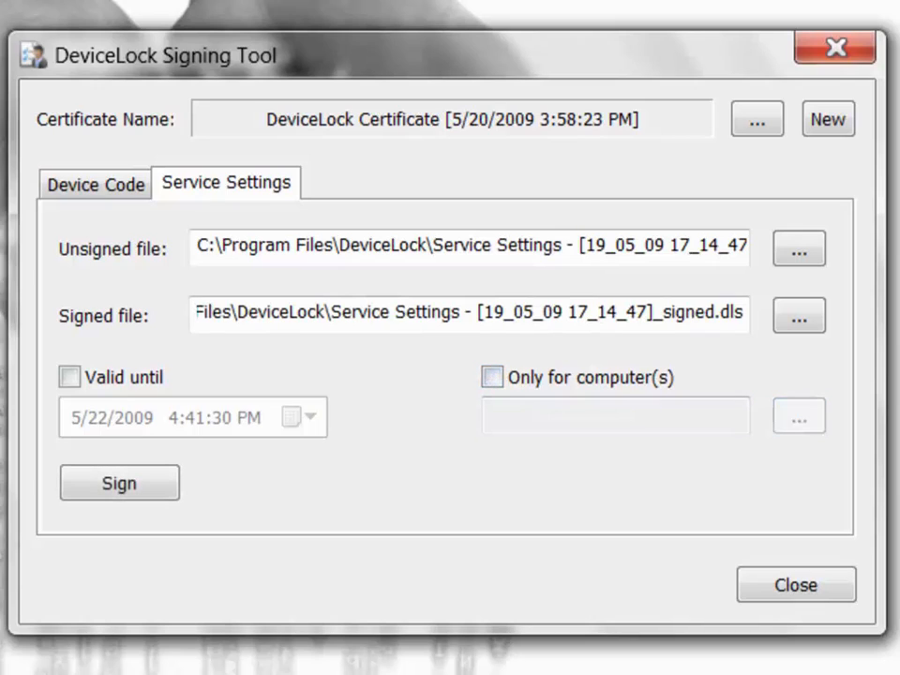
click(119, 483)
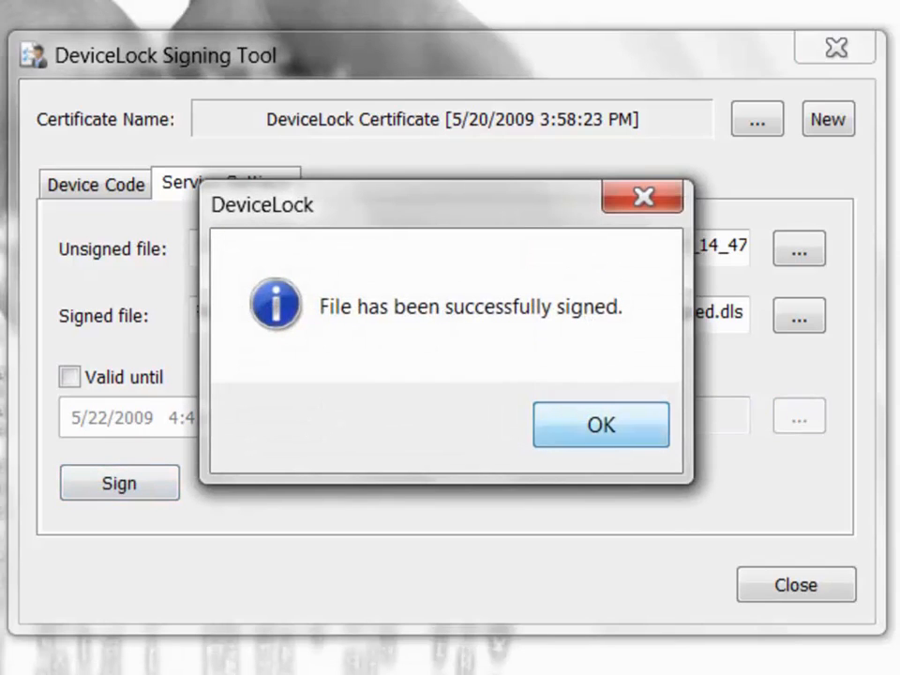
key(Return)
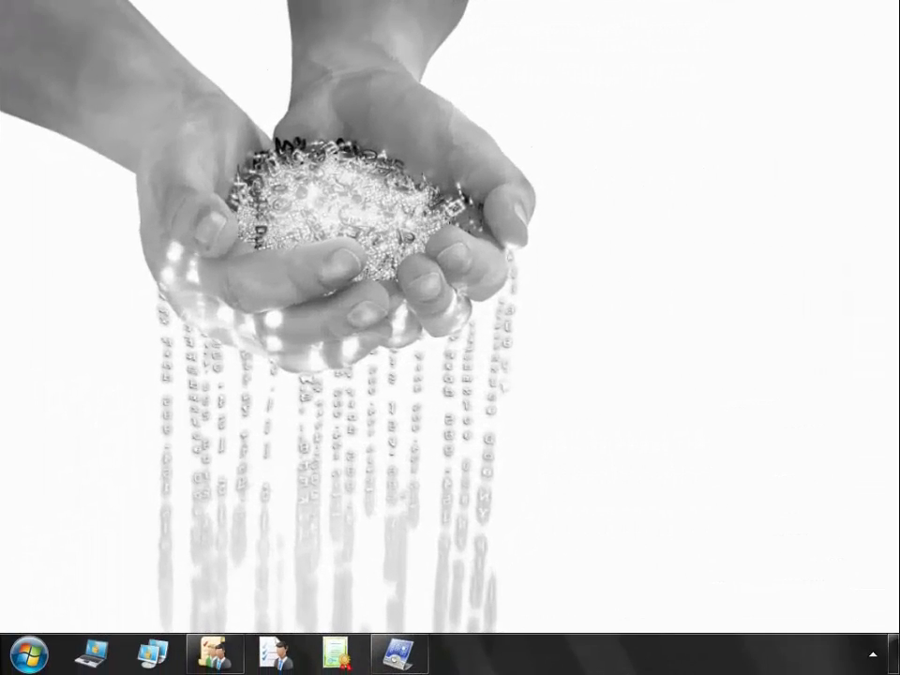
Import Service Settings - [19_05_09 17_14_47]_signed.dls through the DeviceLock Control Panel applet.
click(399, 653)
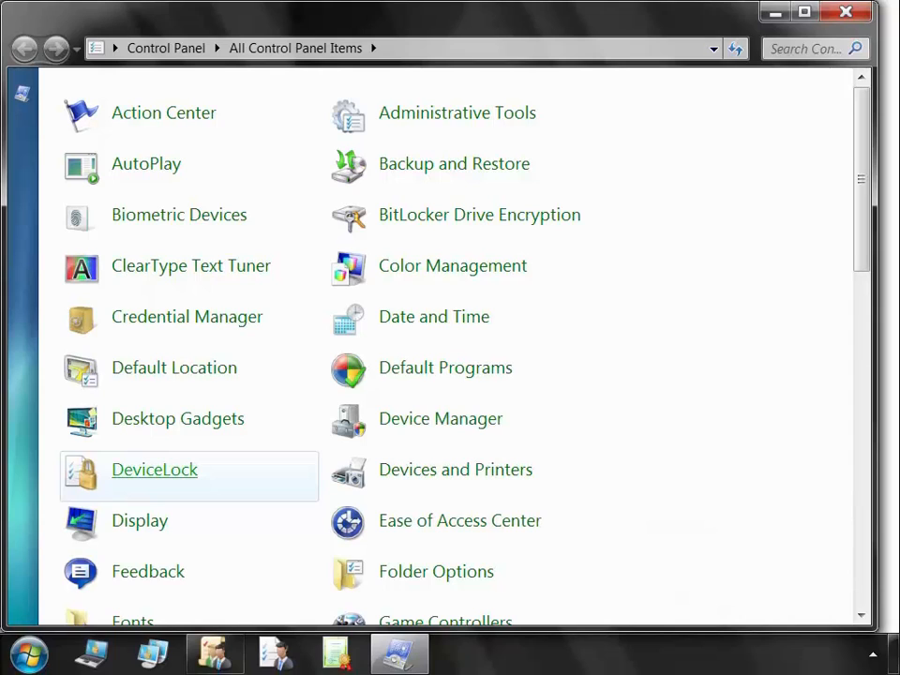
click(155, 469)
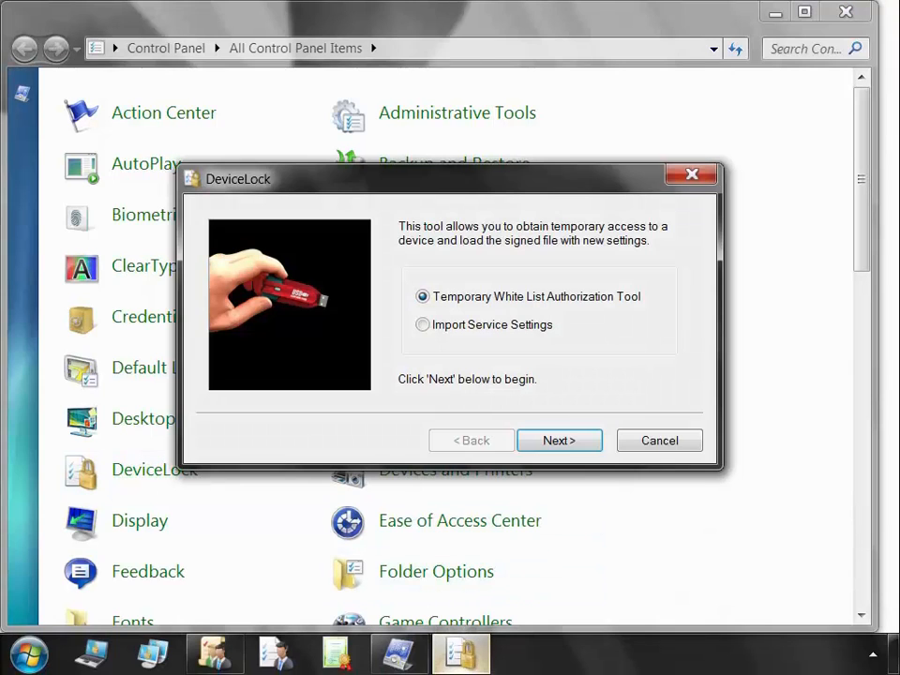
click(423, 324)
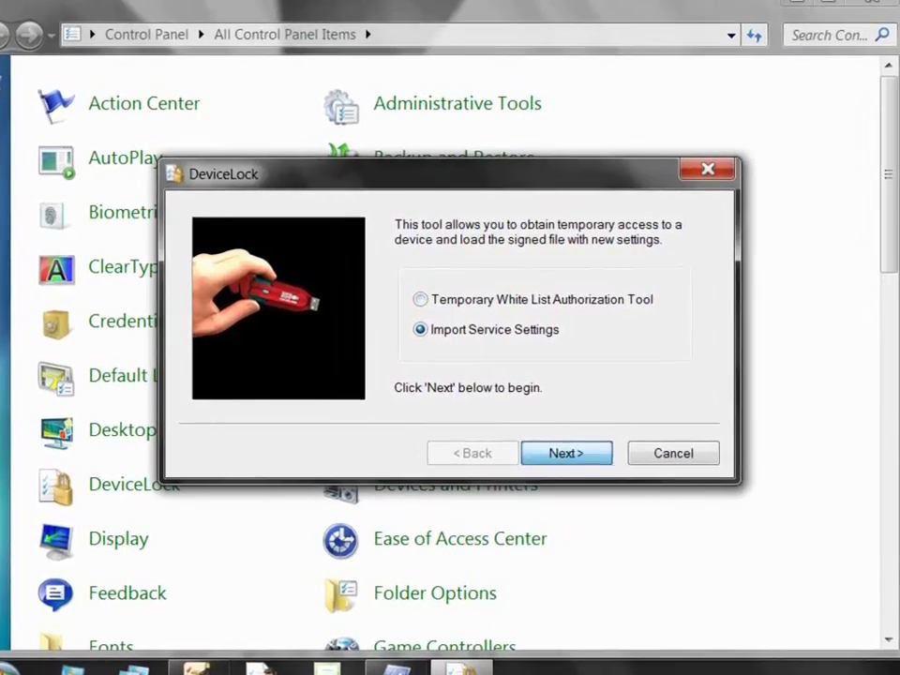
key(Return)
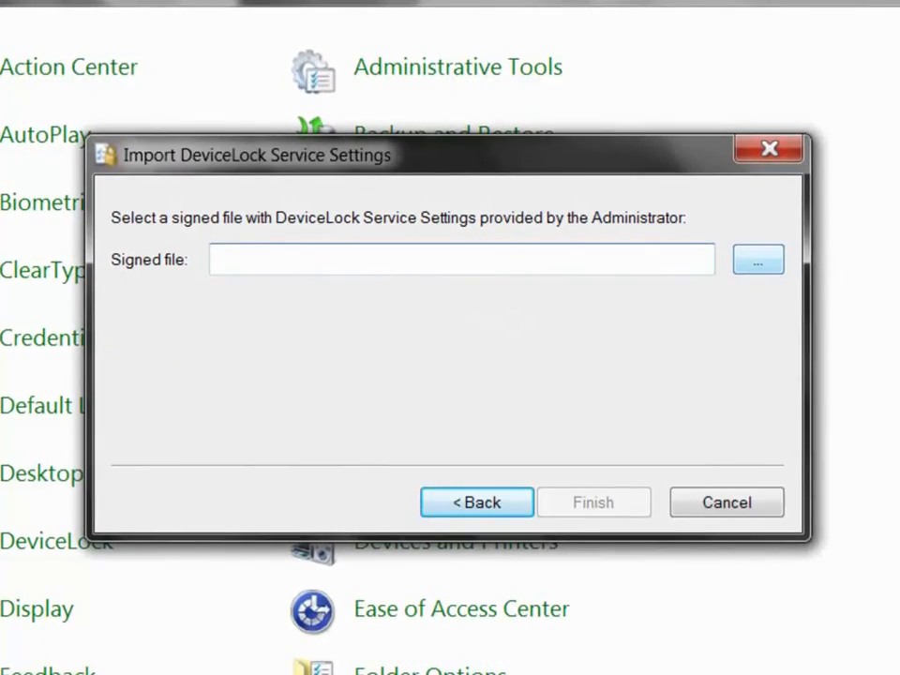
click(726, 260)
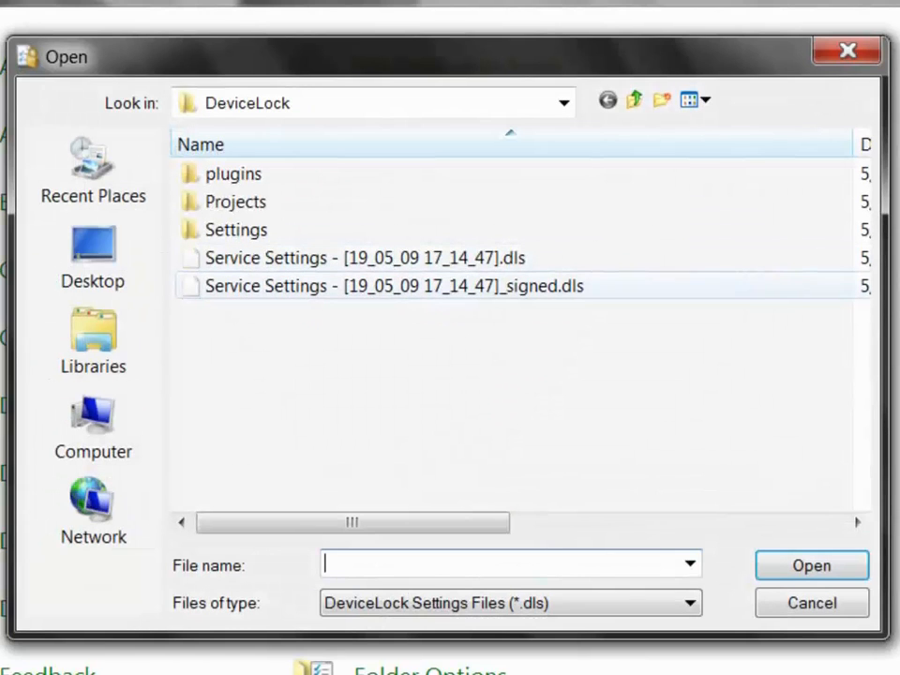
click(393, 285)
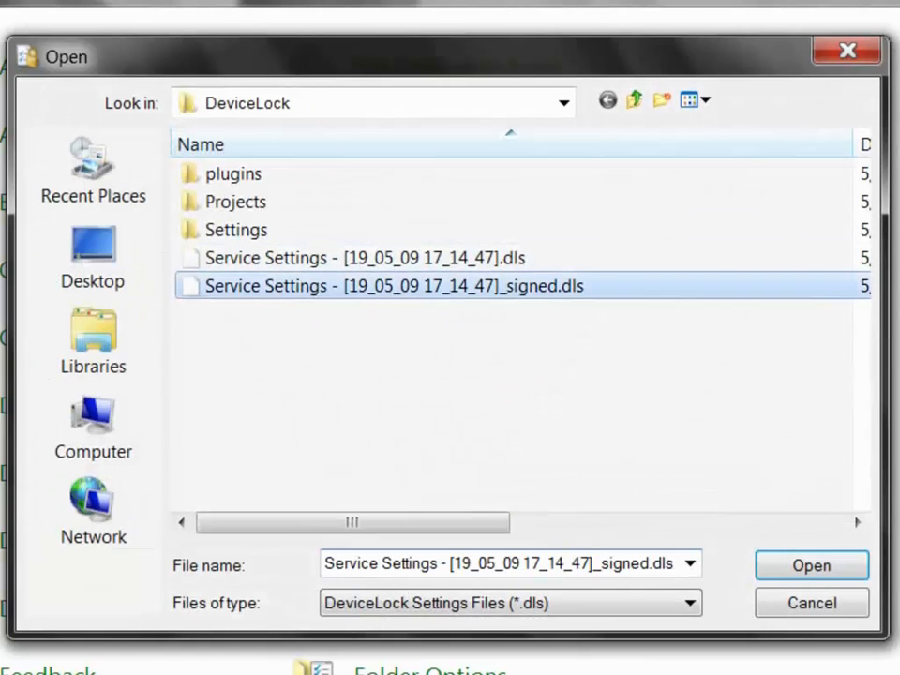
key(Return)
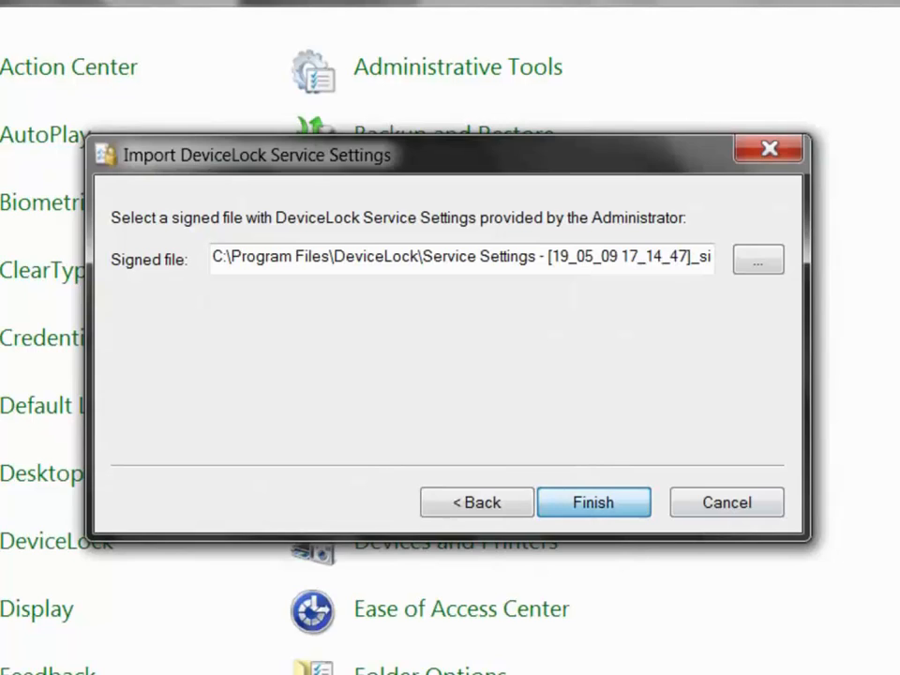
key(Return)
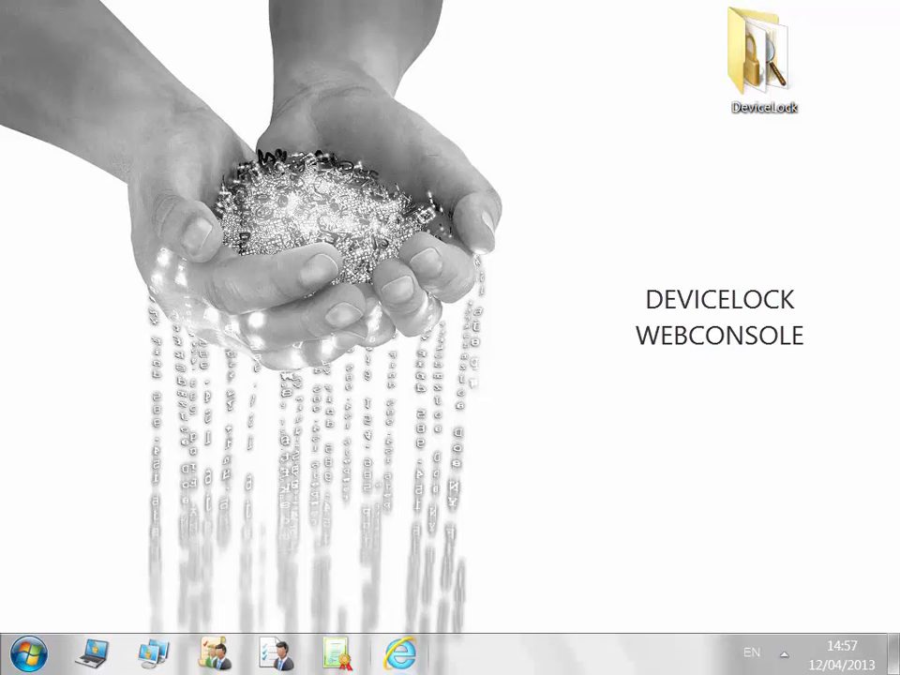
click(400, 652)
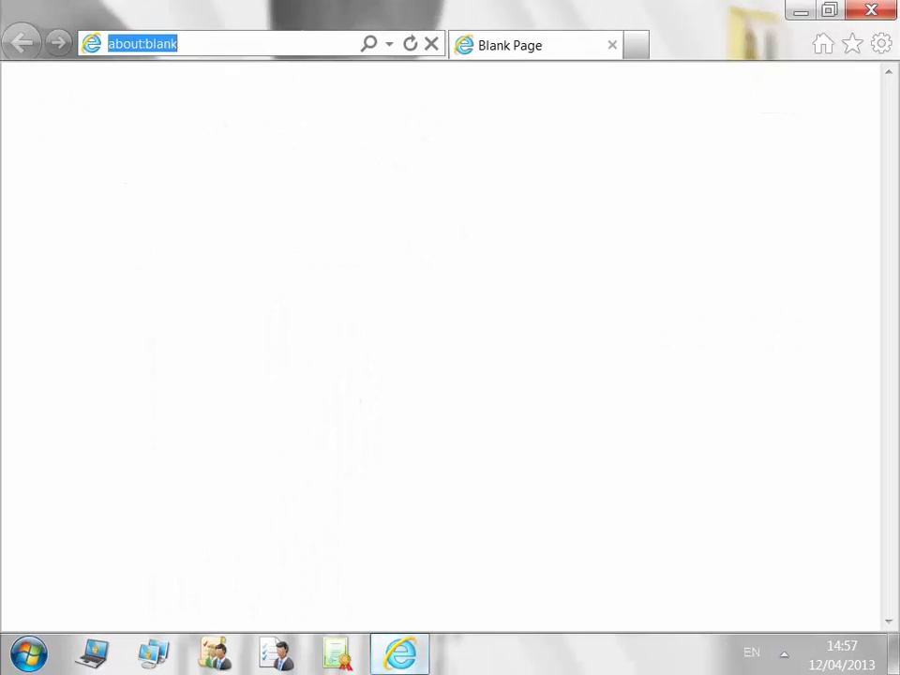
Open the WebConsole at 10.10.40.102 and log in without using other credentials.
text(10.10.40.102)
key(Return)
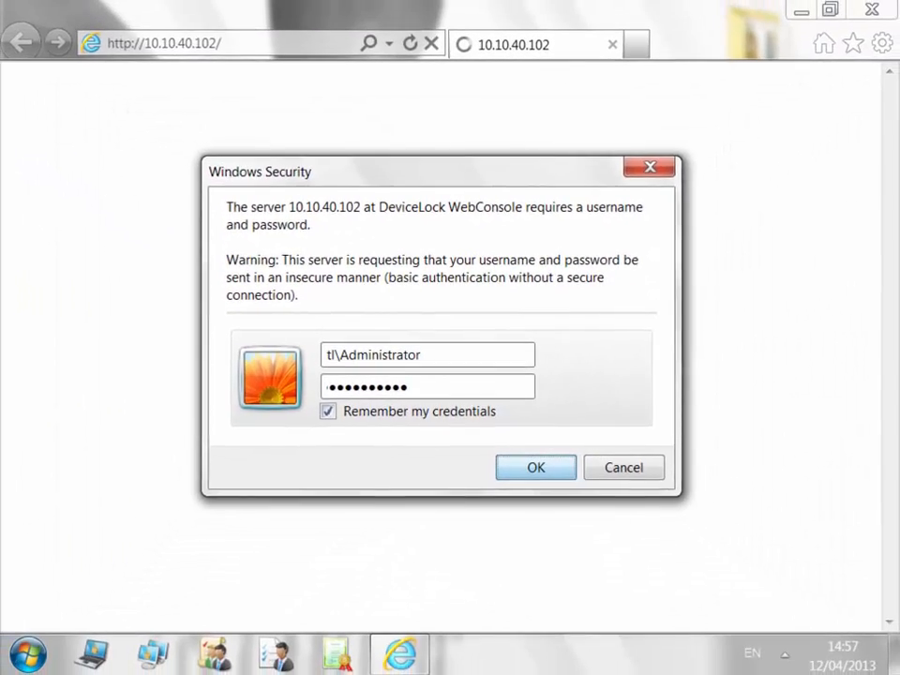
key(Return)
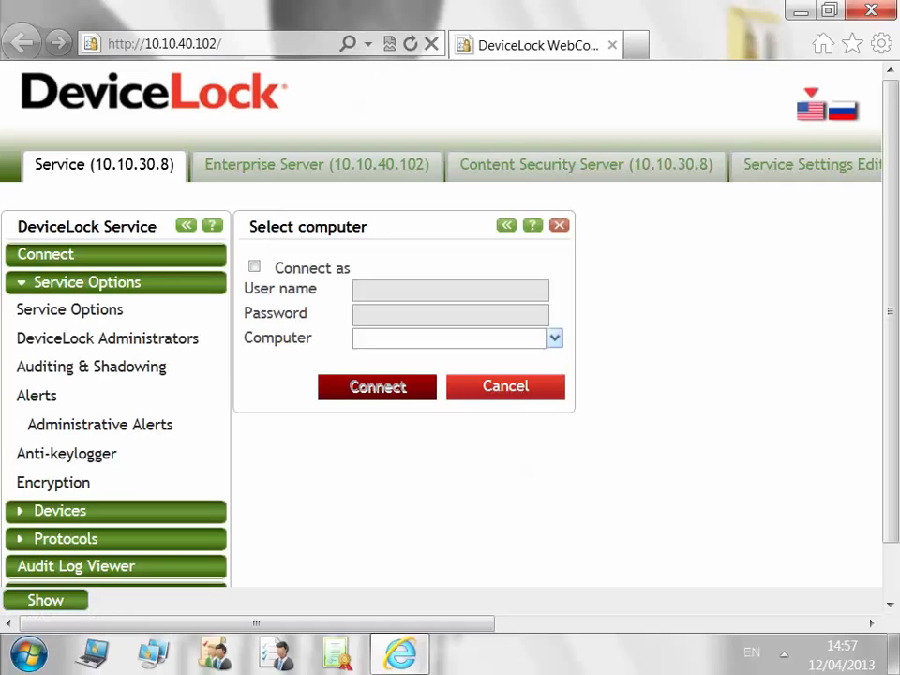
click(254, 266)
click(254, 266)
Review the Service Options, DeviceLock Administrators and Auditing & Shadowing settings.
click(69, 308)
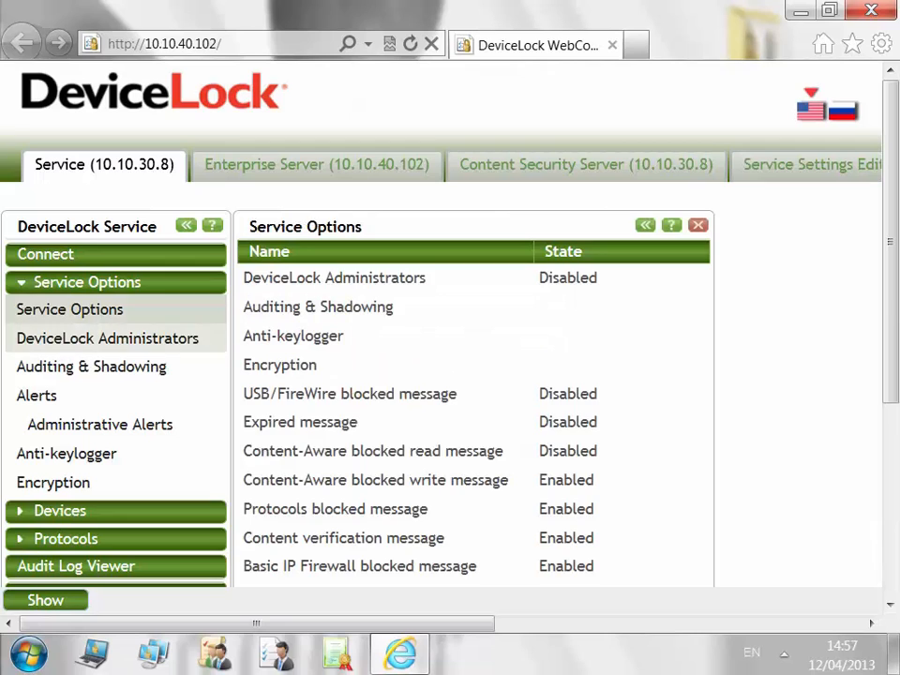
click(107, 339)
click(91, 366)
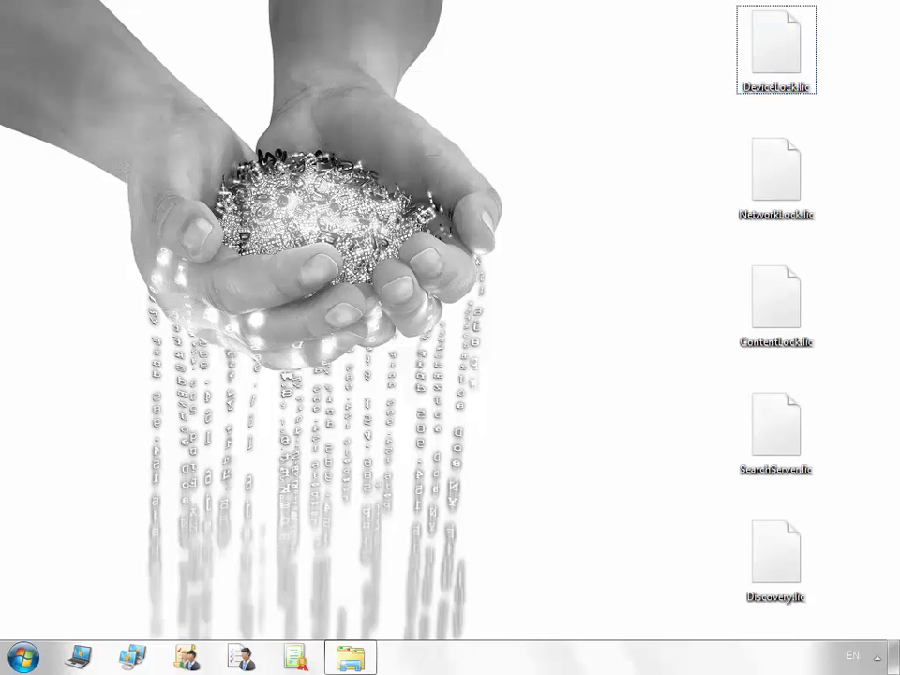
Paste the DeviceLock.lic license file into C:\Program Files\DeviceLock.
click(775, 49)
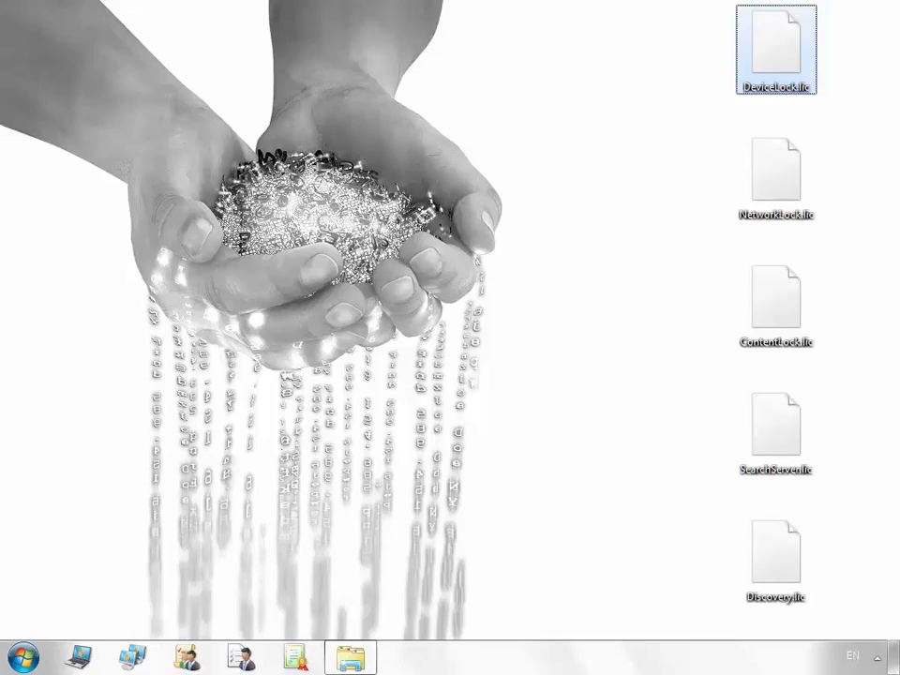
click(354, 658)
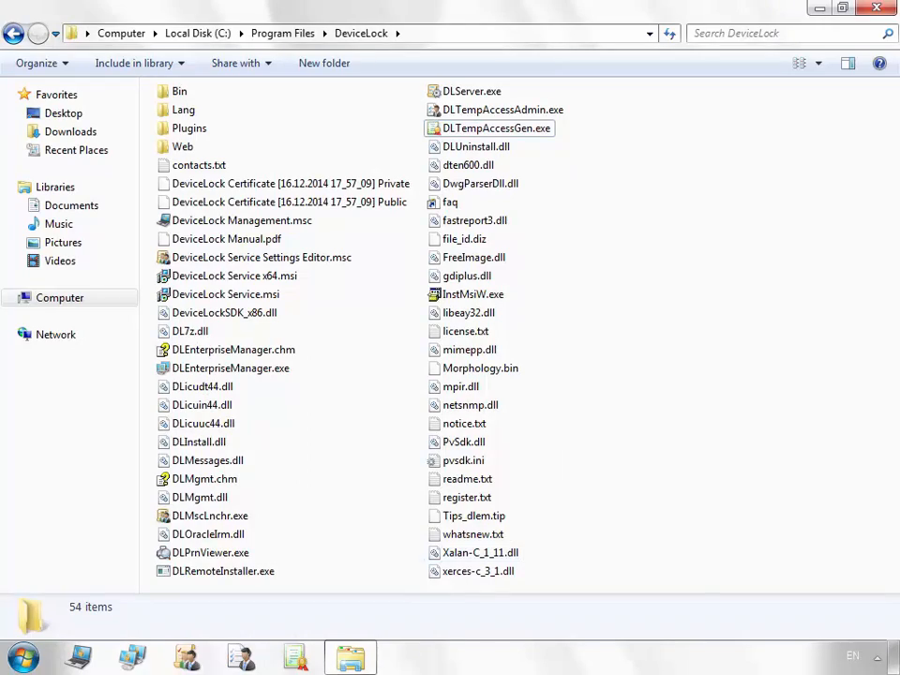
key(ctrl+v)
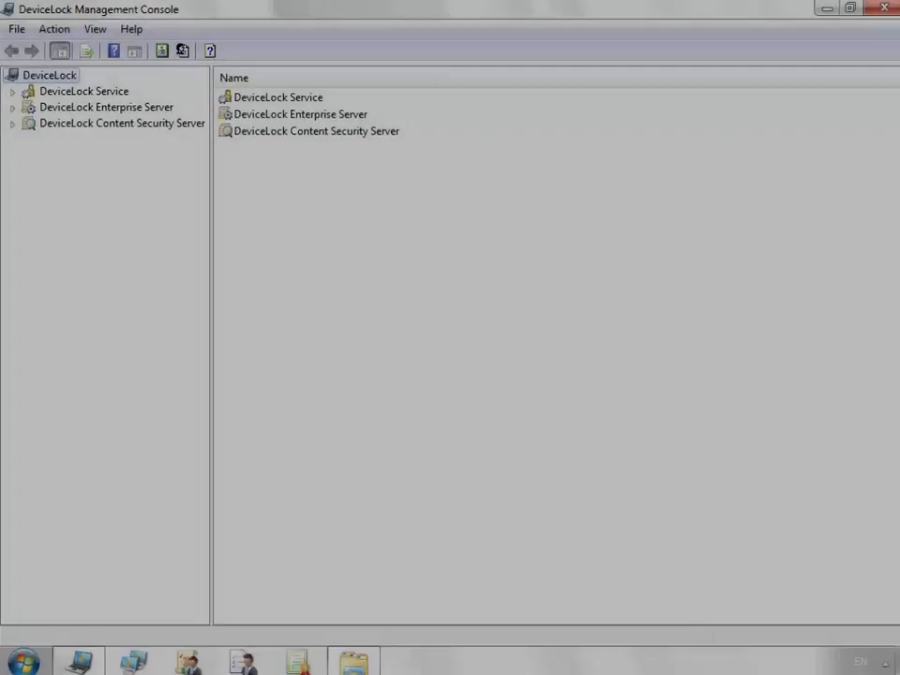
Connect to the DeviceLock Enterprise Server on the local computer.
right_click(100, 104)
click(153, 112)
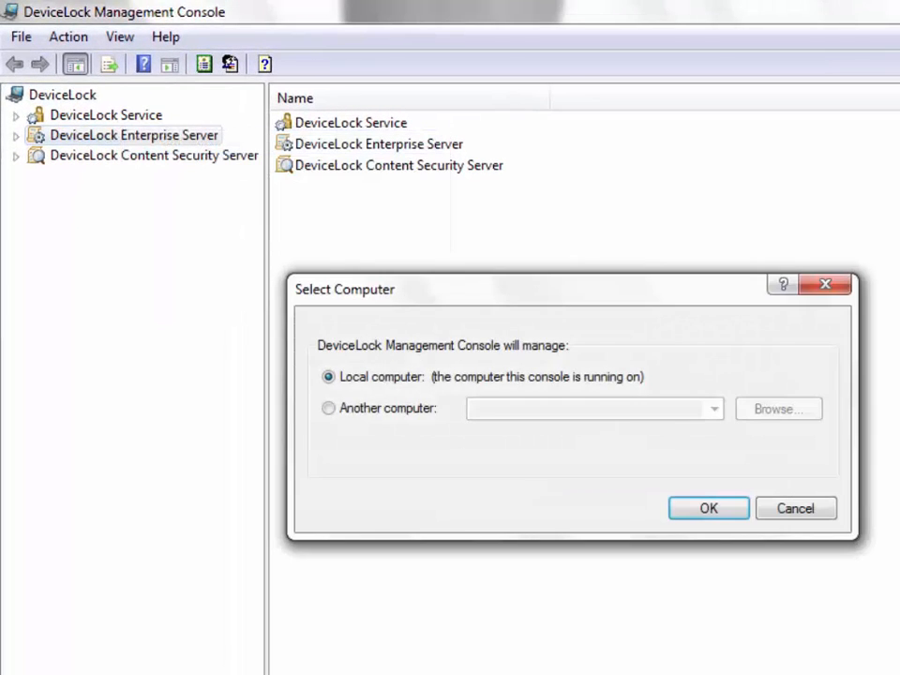
key(Return)
Load DeviceLock.lic into the Enterprise Server's license information as 1 Windows license.
click(16, 136)
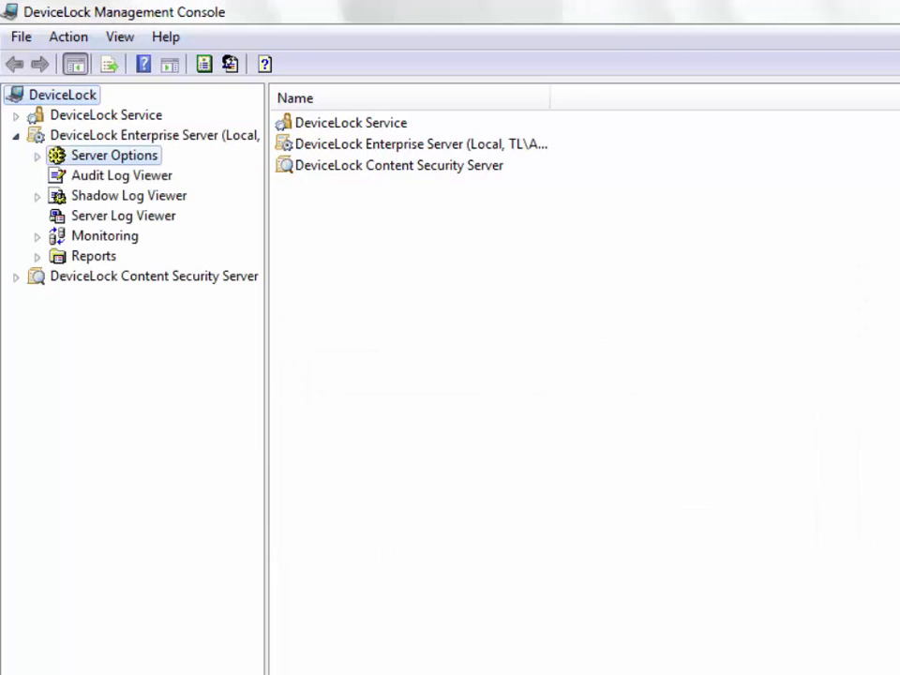
click(113, 155)
double_click(357, 335)
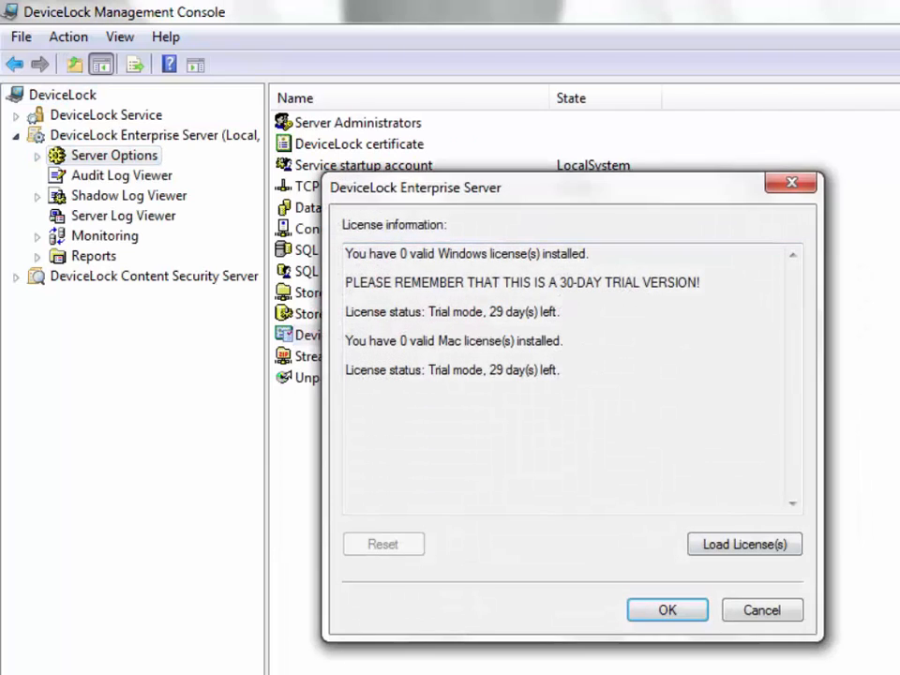
click(744, 545)
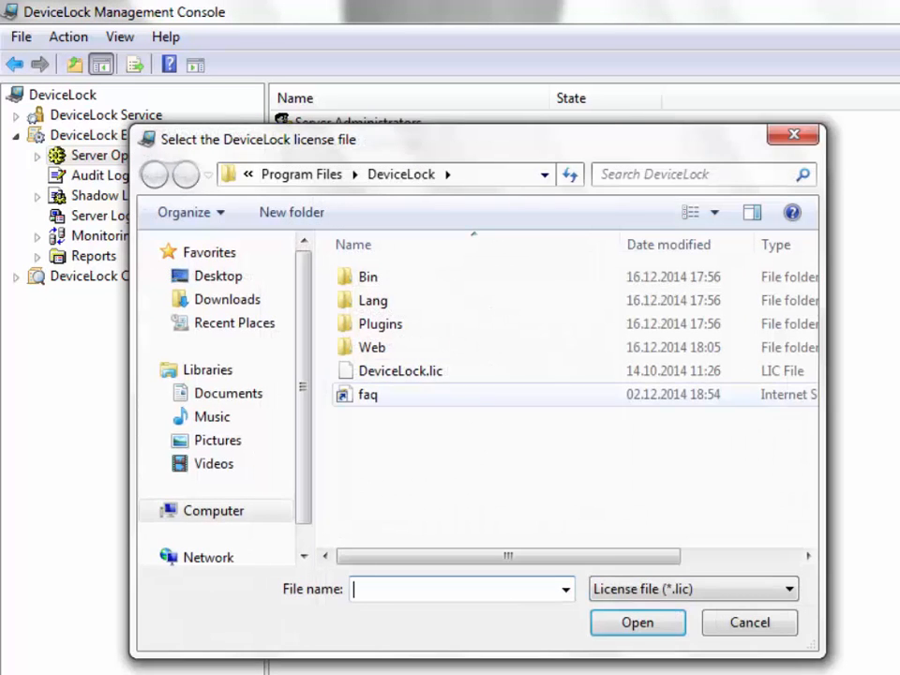
click(400, 371)
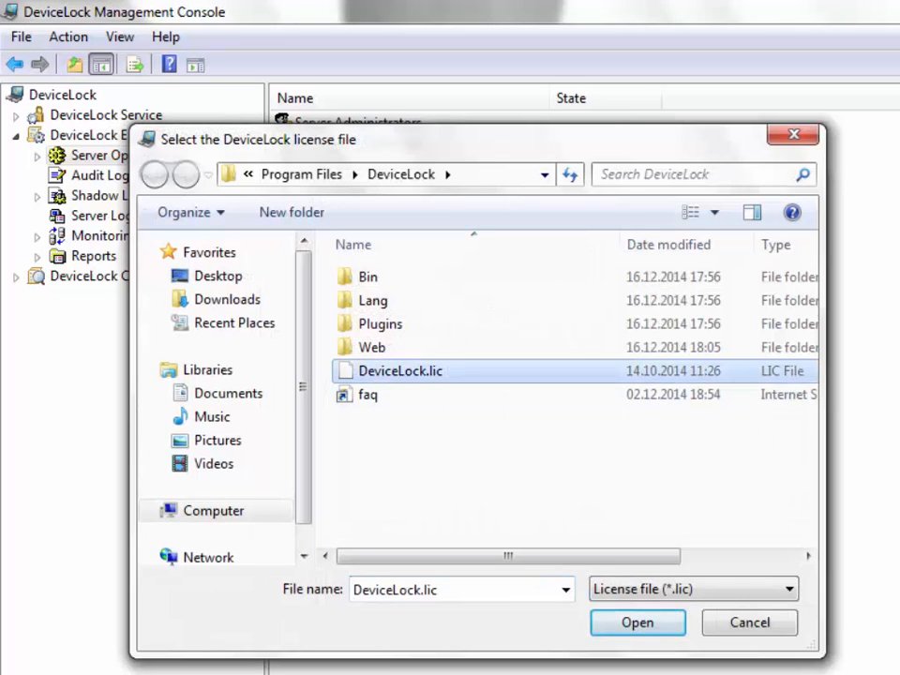
key(Return)
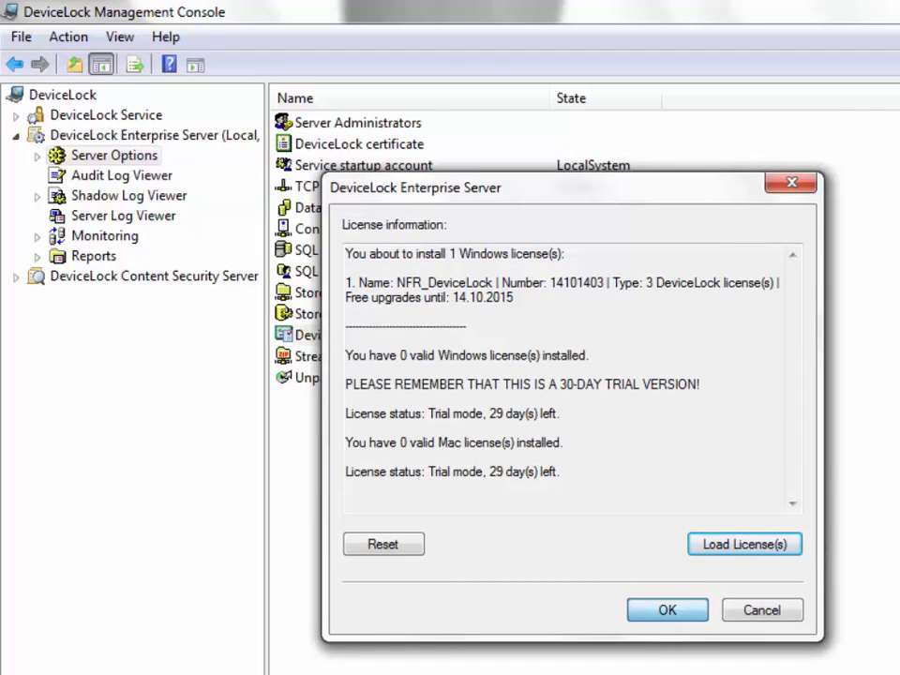
key(Return)
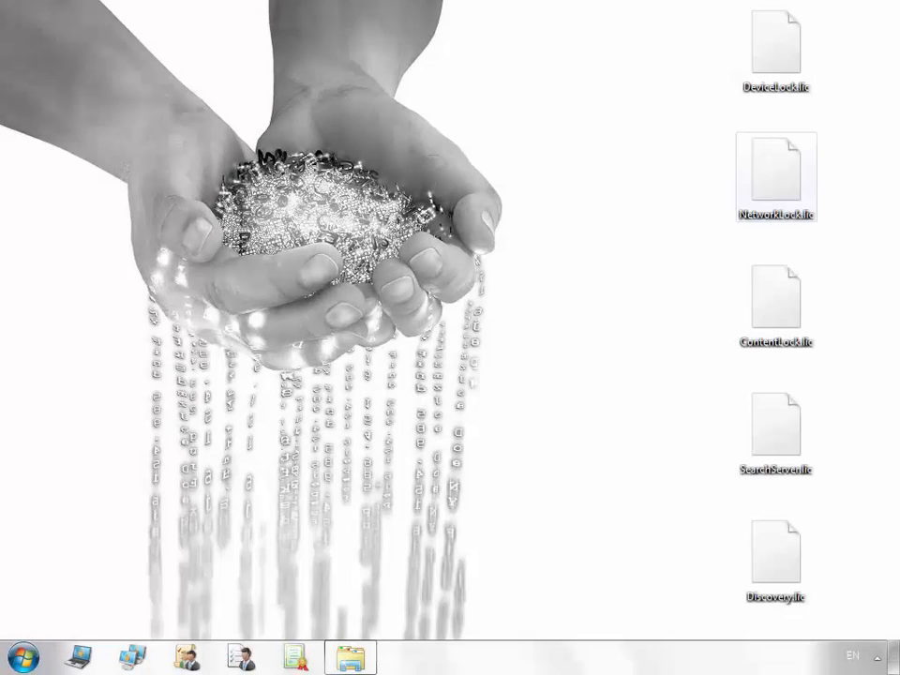
click(776, 175)
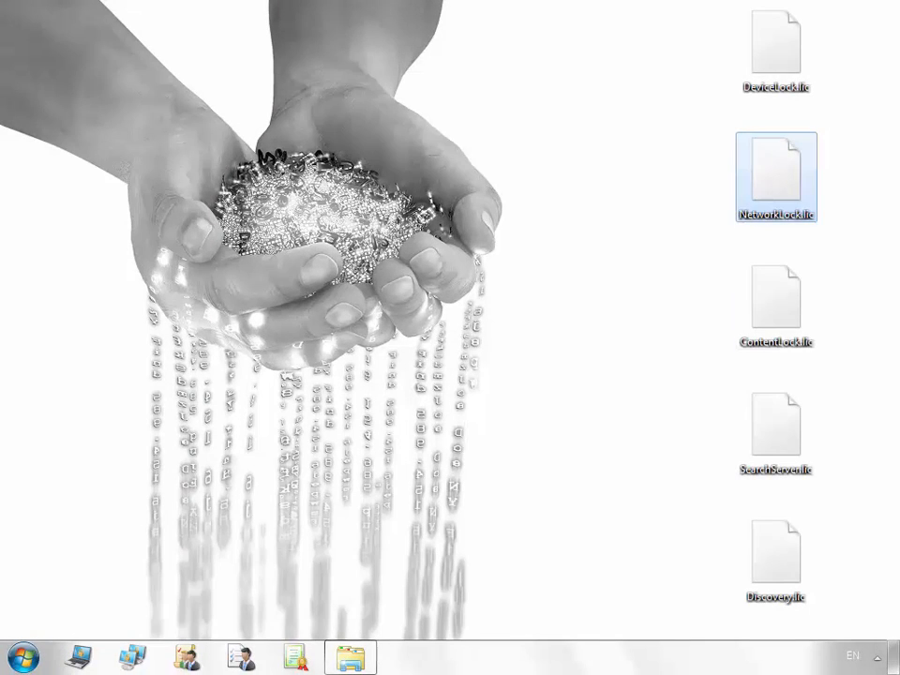
Select ContentLock.lic and NetworkLock.lic and paste them into the DeviceLock program folder.
click(776, 303)
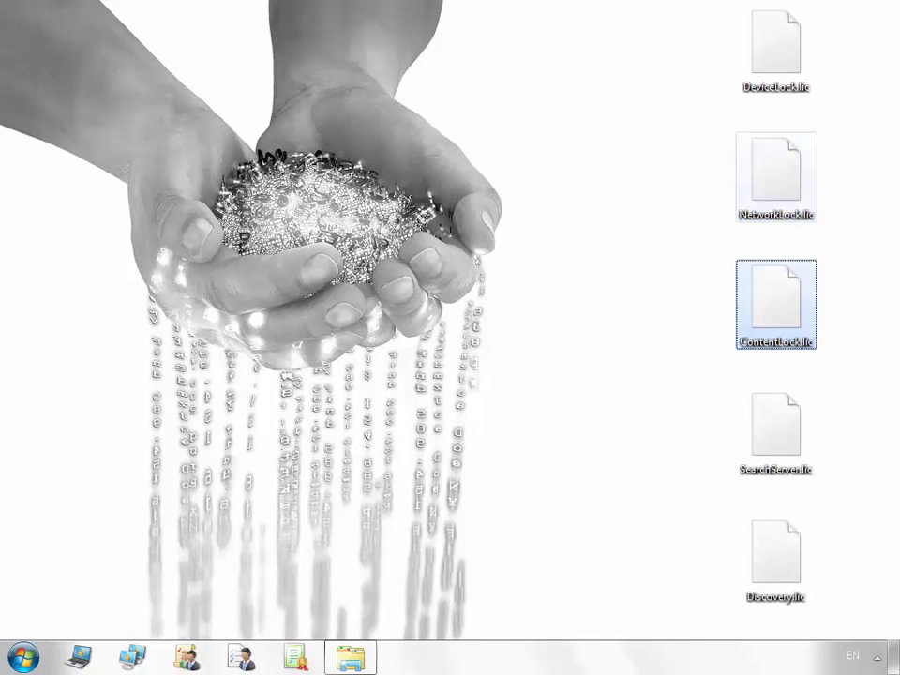
ctrl+click(776, 176)
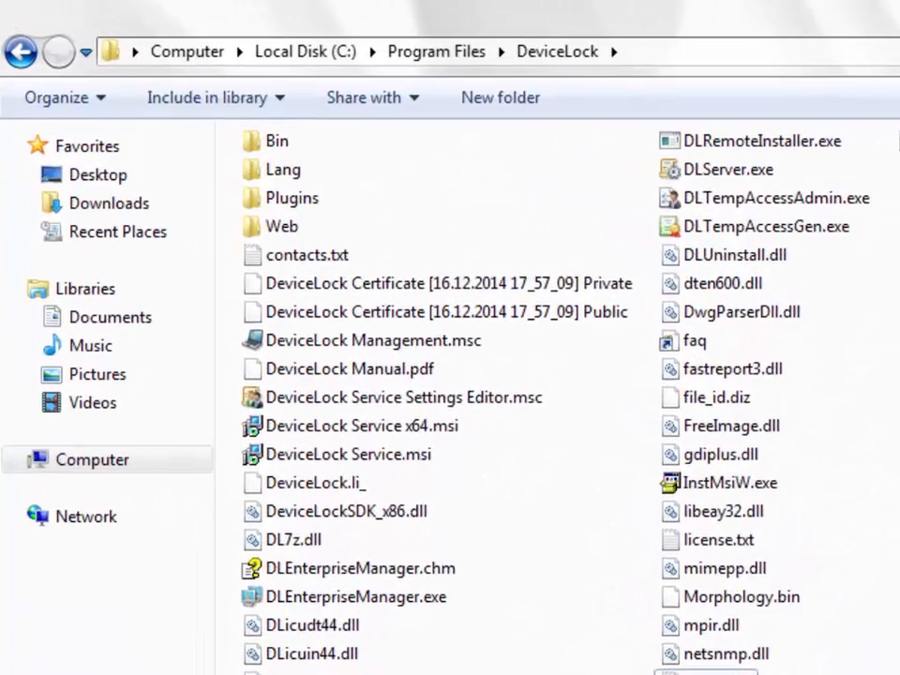
key(ctrl+v)
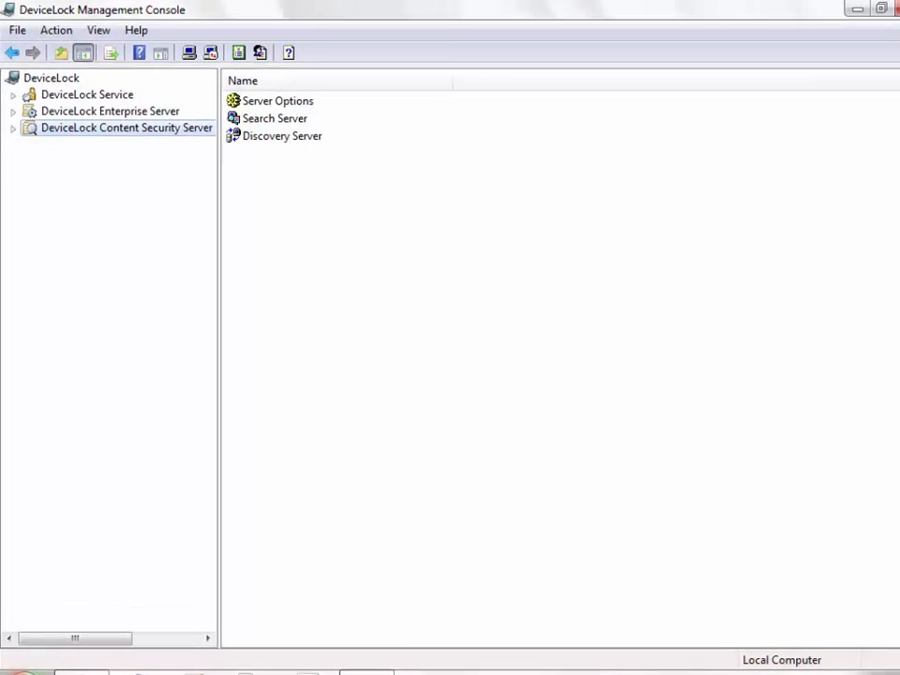
right_click(61, 118)
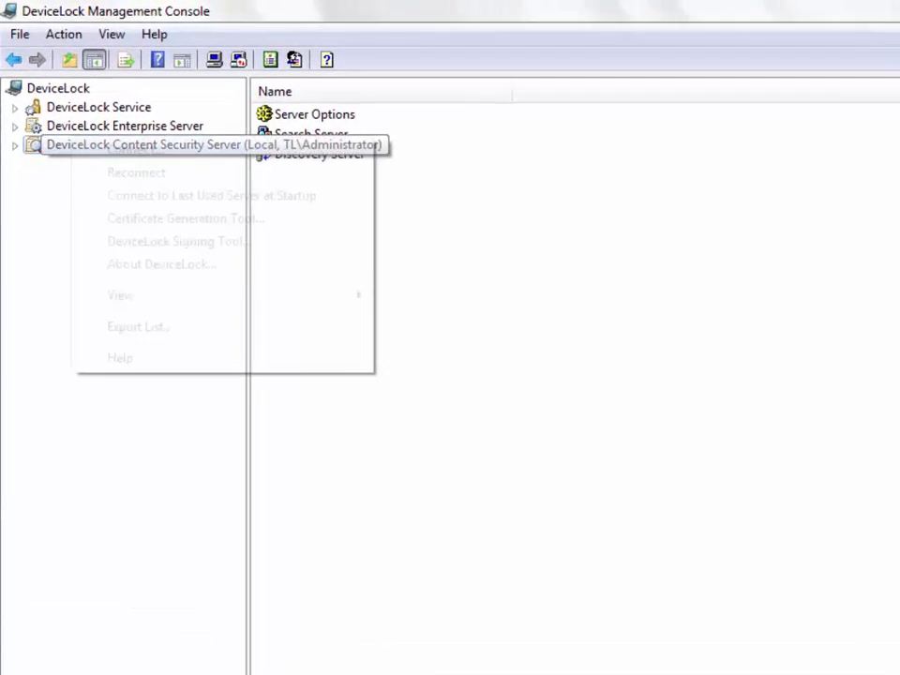
Connect to the local Content Security Server and load SearchServer.lic as the Search Server license.
click(147, 162)
click(712, 509)
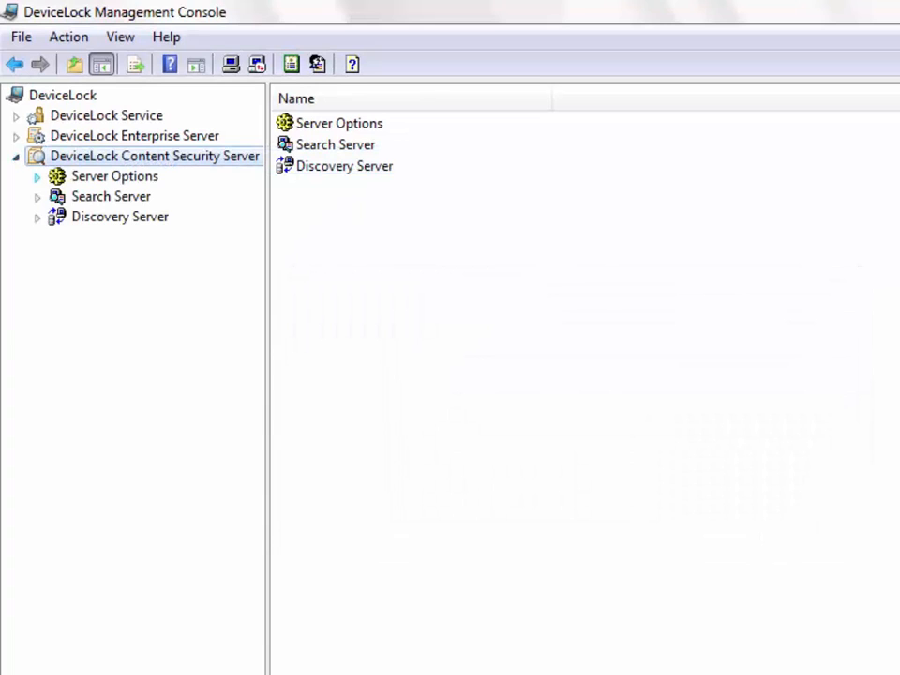
click(158, 217)
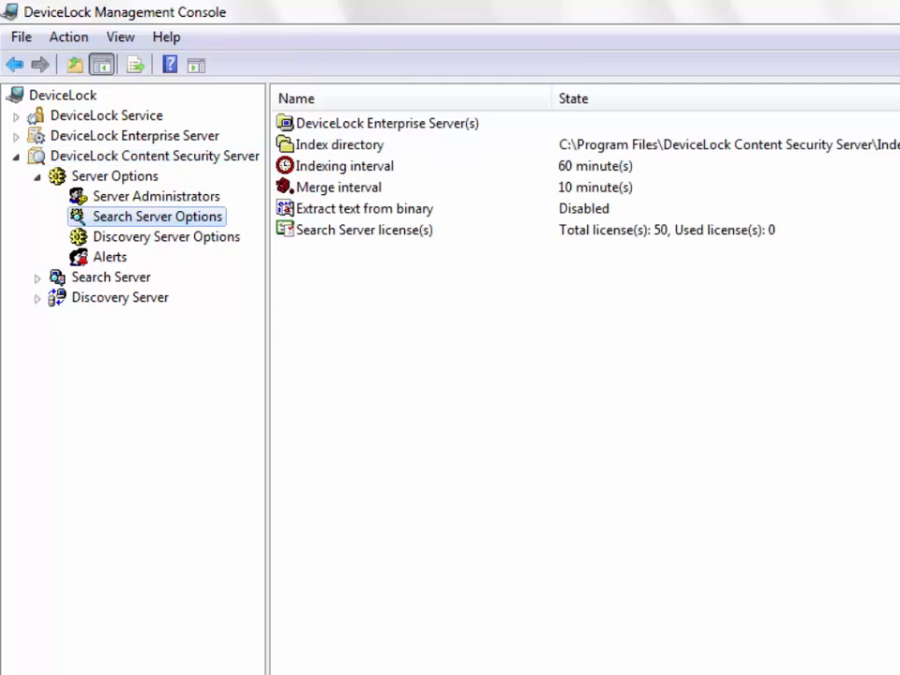
double_click(363, 230)
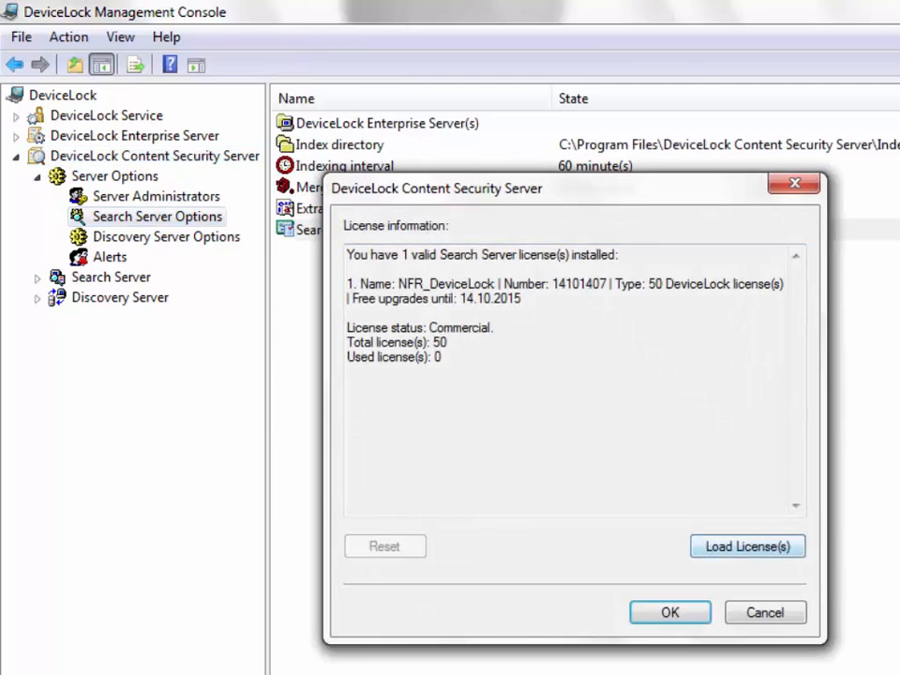
click(747, 546)
click(406, 395)
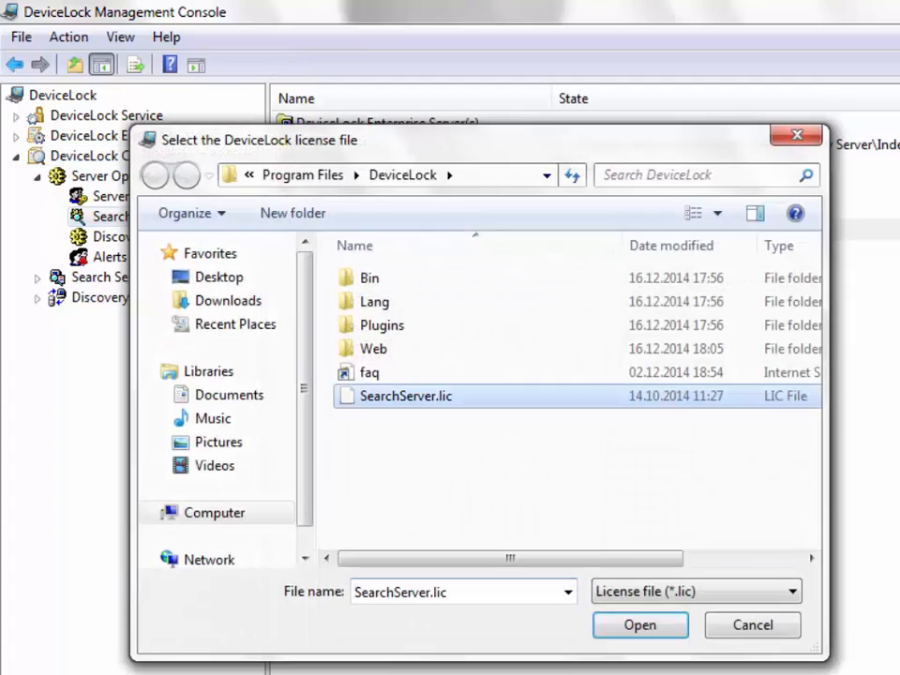
click(640, 625)
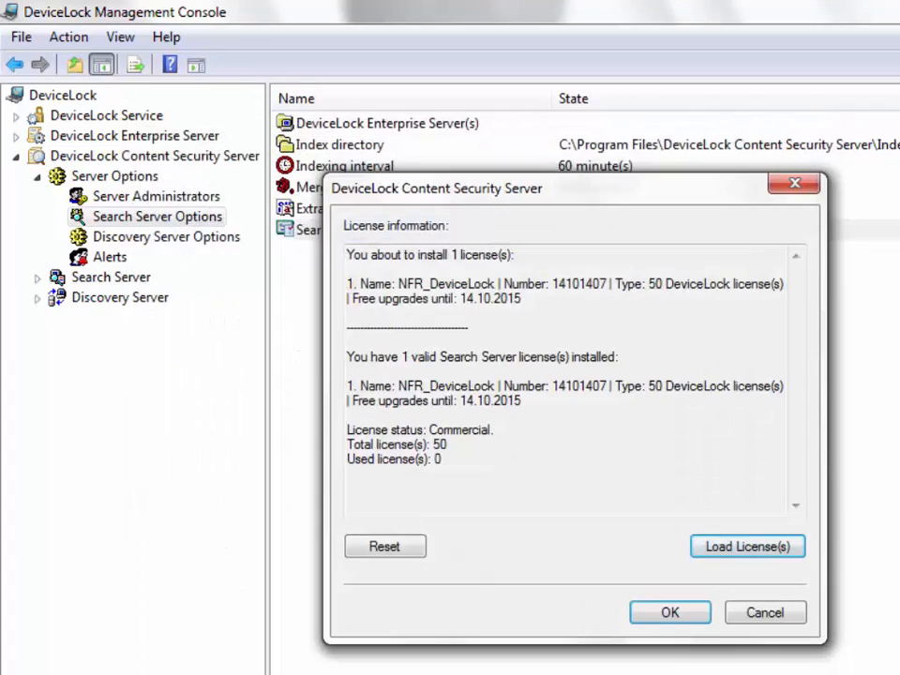
drag(521, 298, 347, 283)
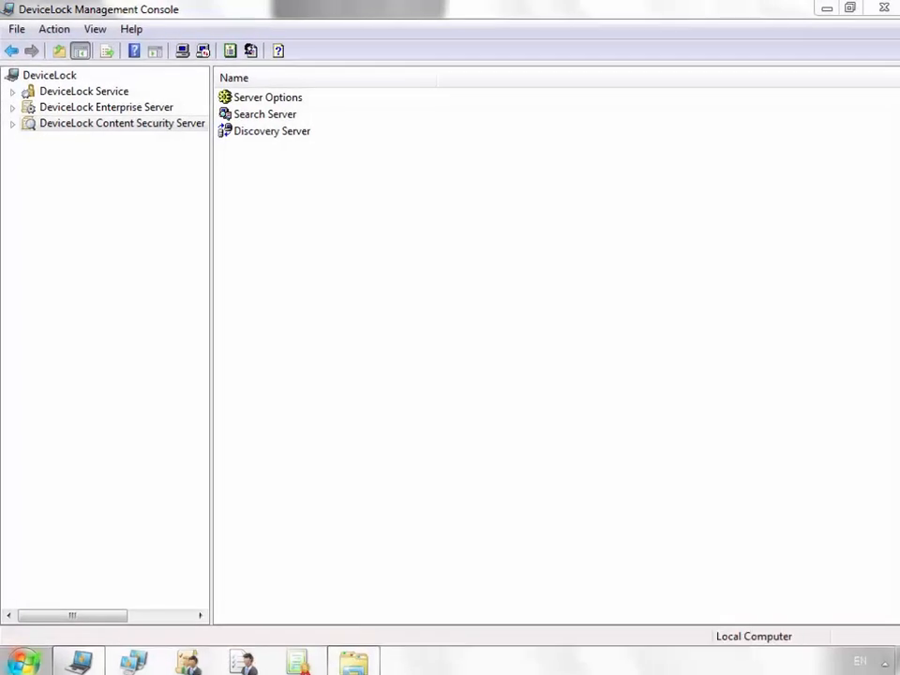
Reconnect and load Discovery.lic as the Discovery Server license, installing 50 DeviceLock licenses.
right_click(89, 122)
click(145, 128)
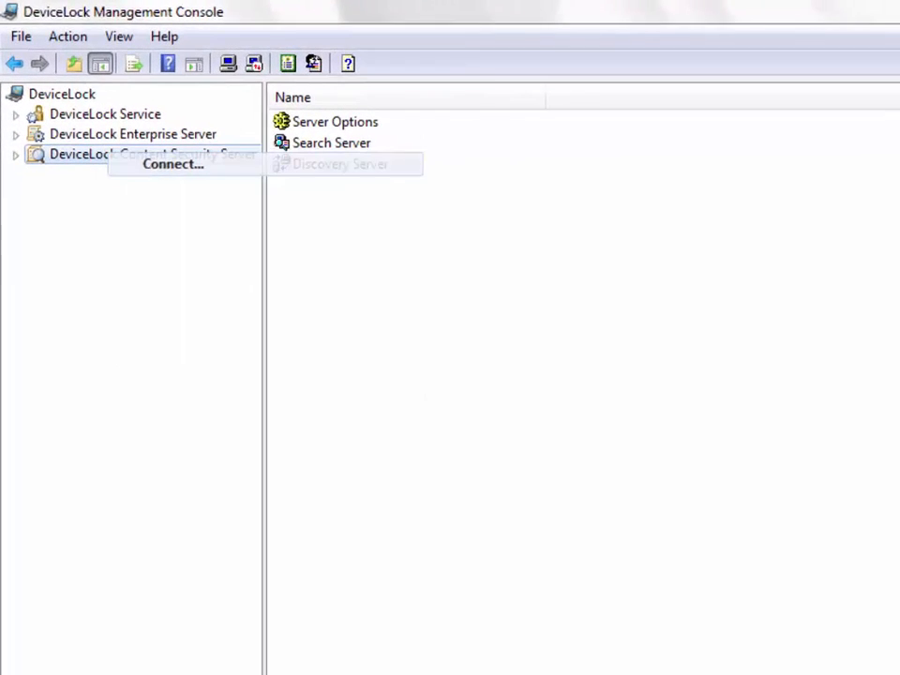
key(Return)
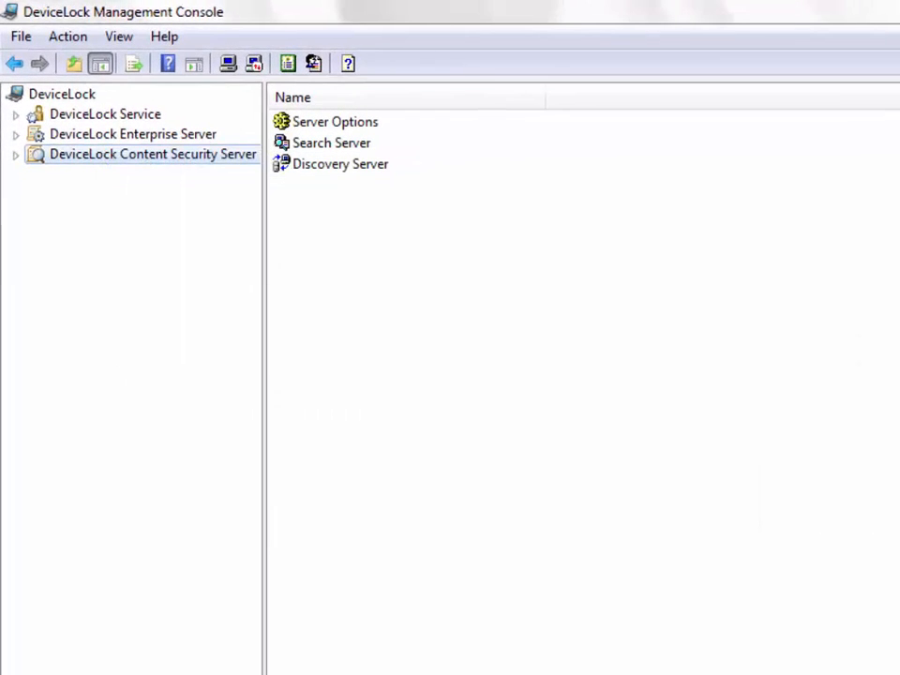
click(16, 155)
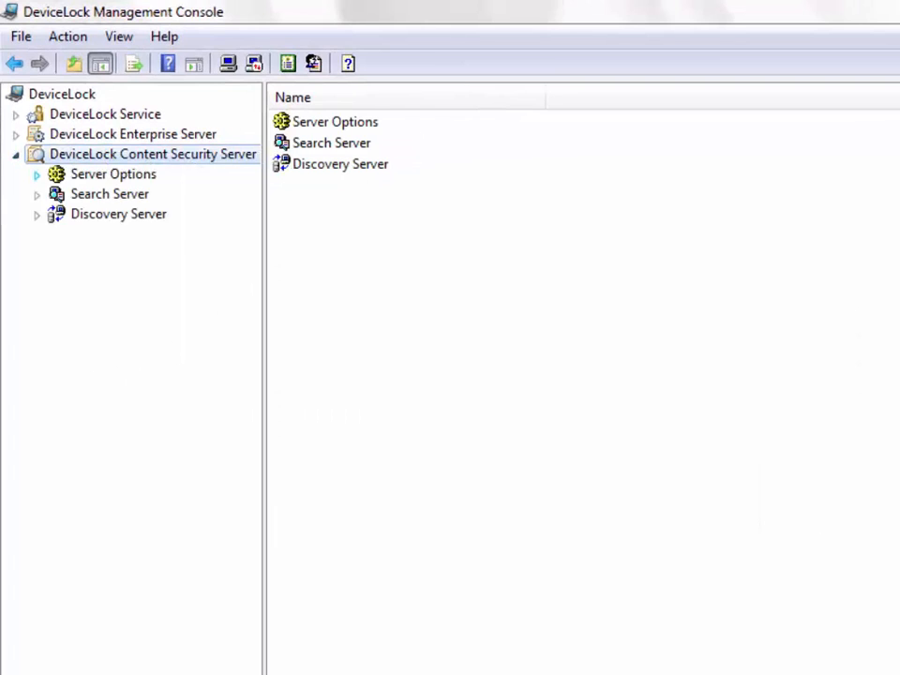
click(37, 175)
click(164, 235)
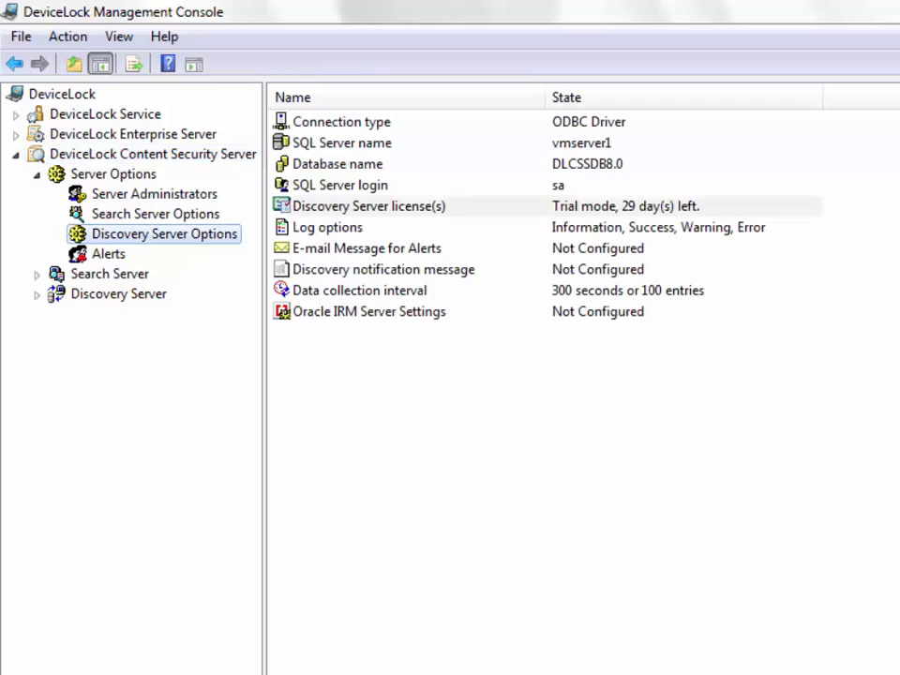
double_click(369, 207)
click(739, 539)
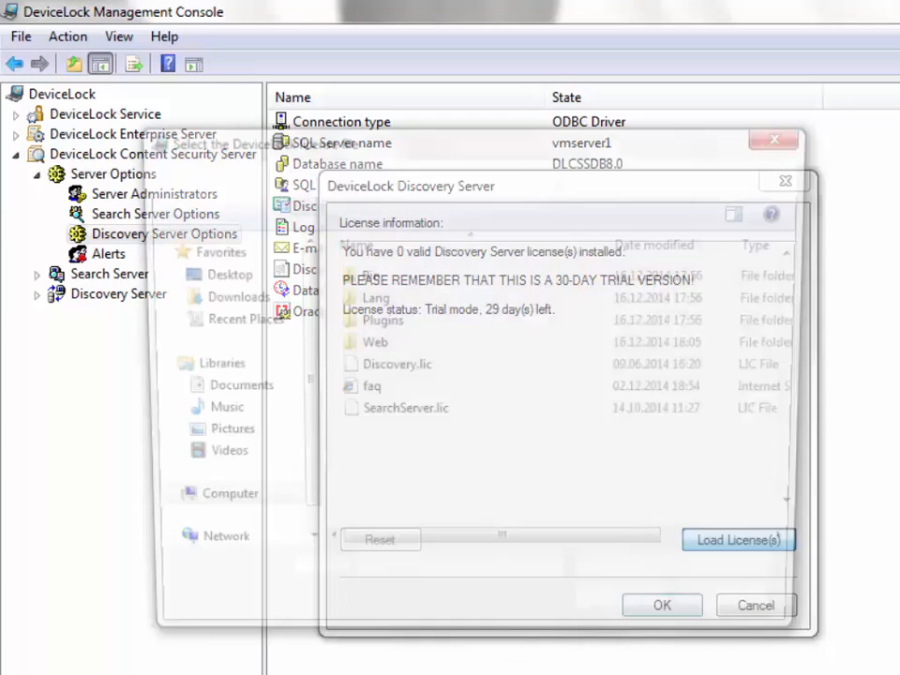
click(392, 369)
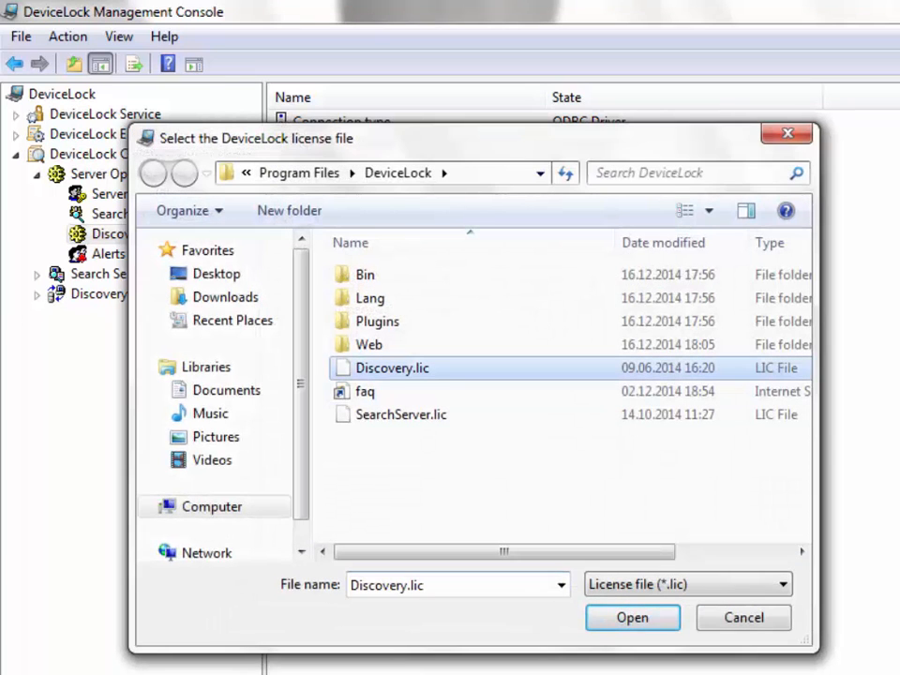
key(Return)
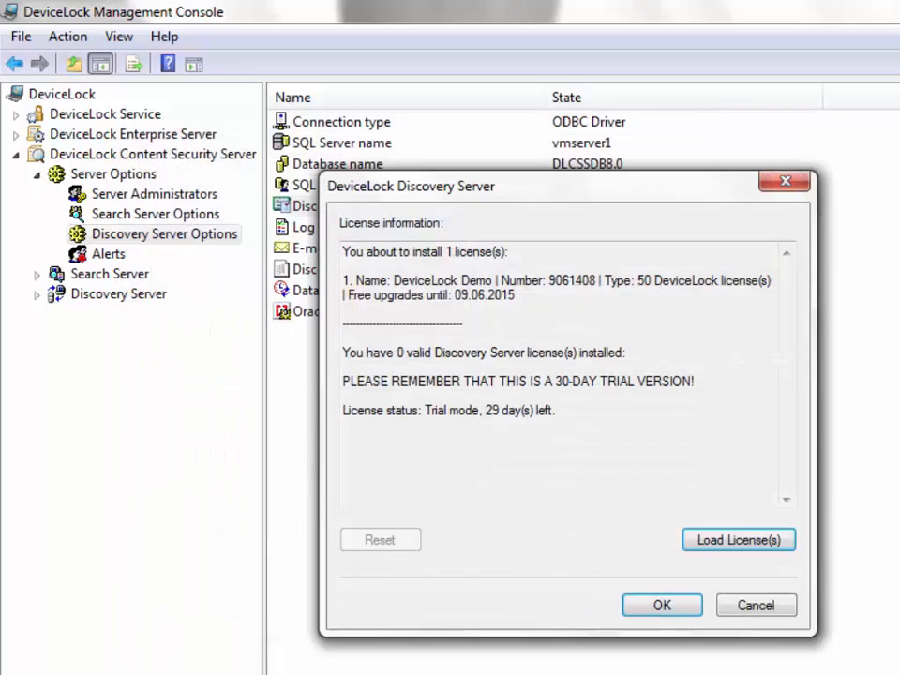
drag(515, 294, 343, 280)
click(661, 604)
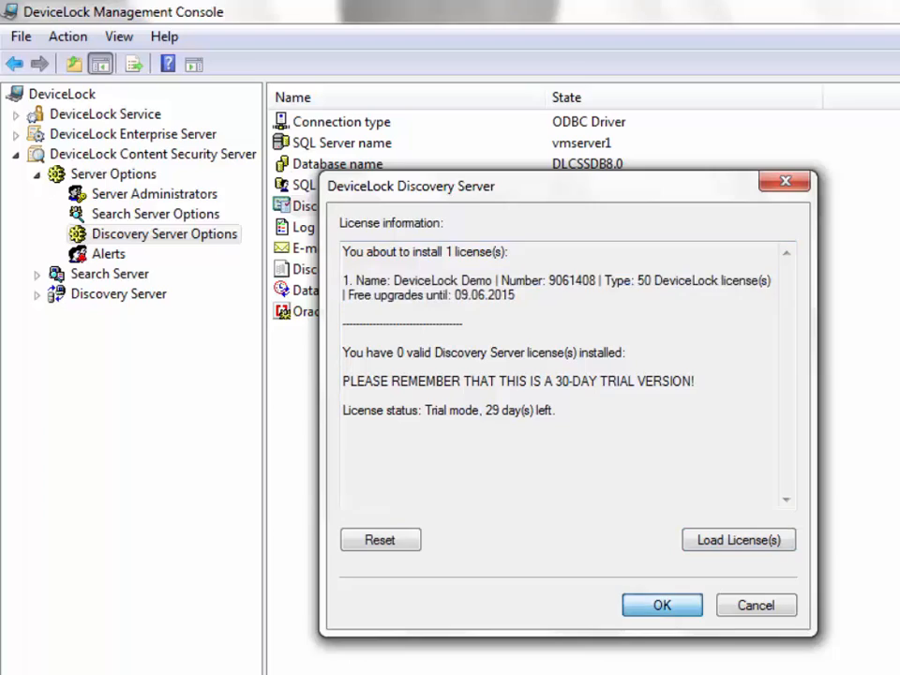